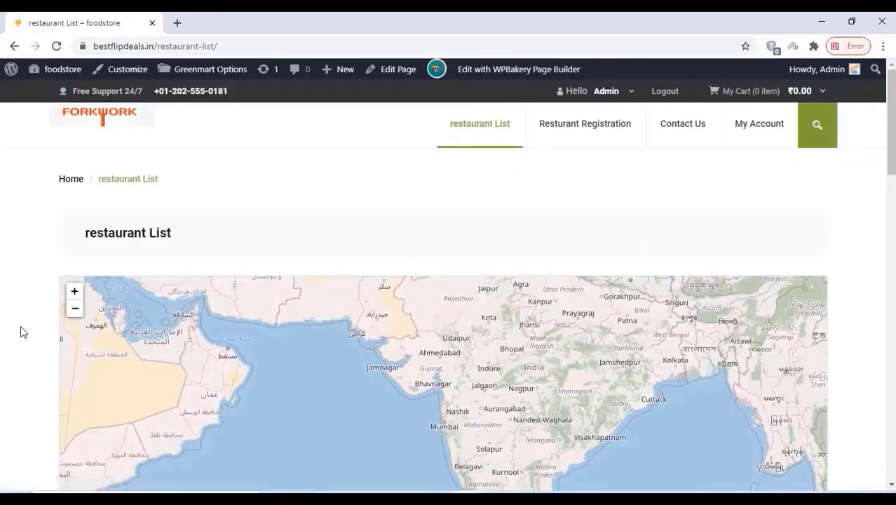
Look through the restaurant list and visit the cafe1 store
scroll(22, 329, down, 5)
scroll(29, 335, down, 6)
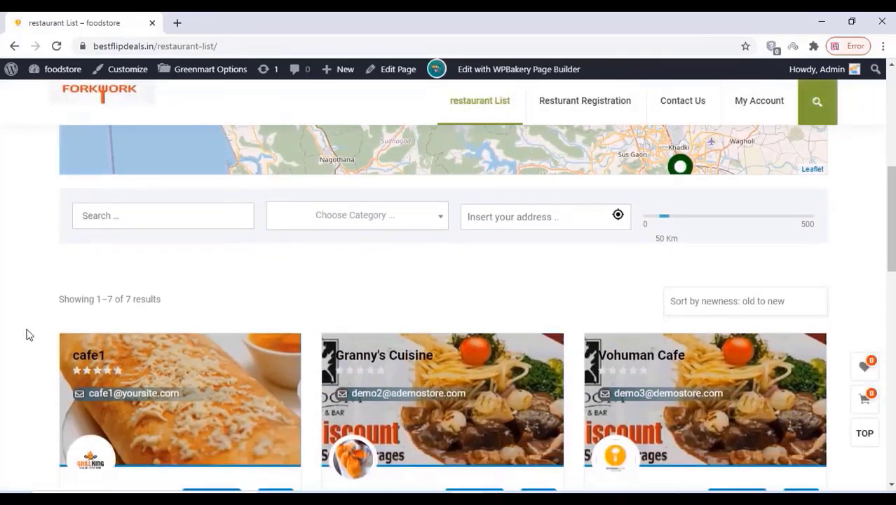
scroll(29, 335, down, 2)
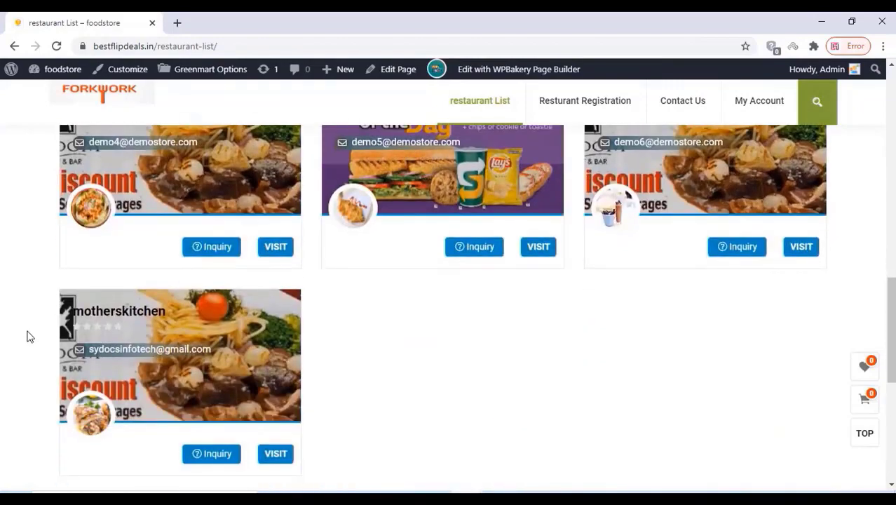
scroll(29, 335, up, 4)
scroll(29, 336, up, 2)
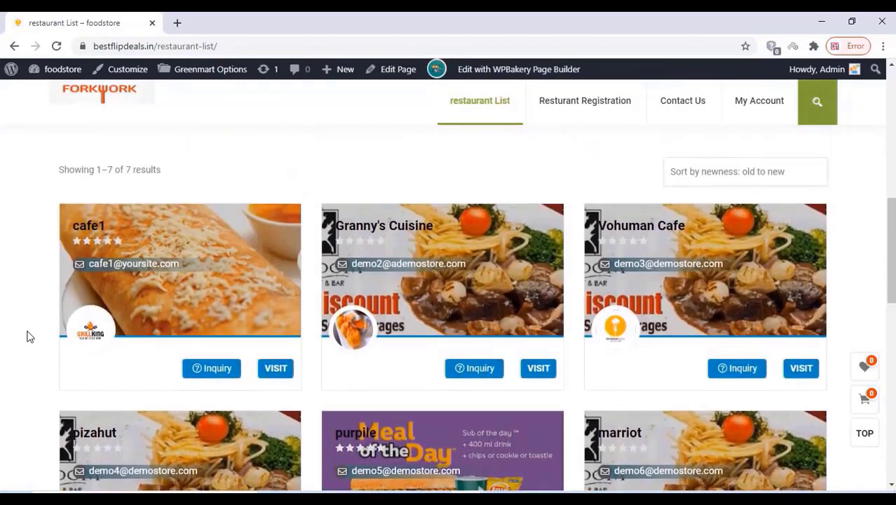
scroll(29, 337, down, 1)
scroll(31, 346, down, 1)
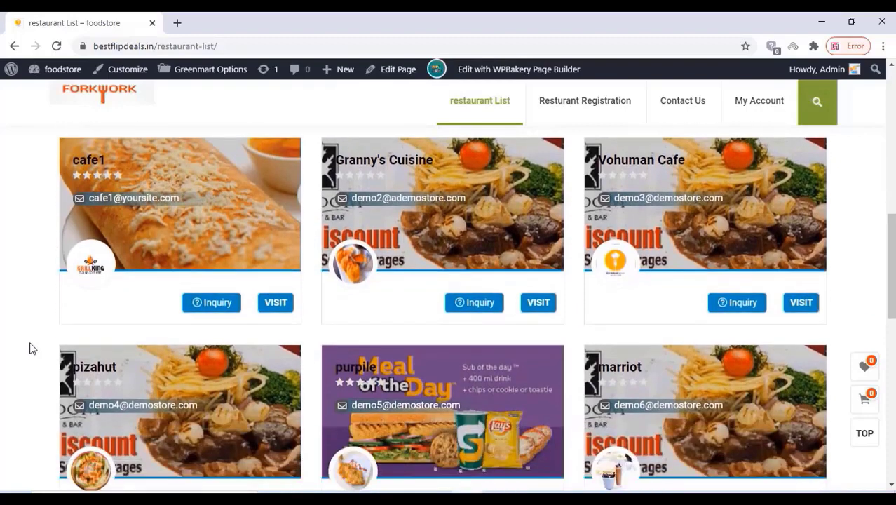
click(287, 304)
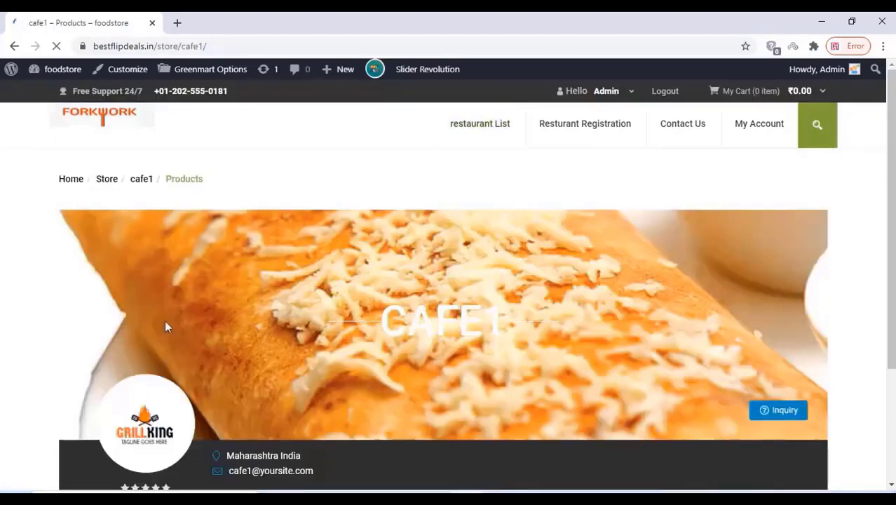
Browse the products of the cafe1 store and open the Chicken Lollipop product page
scroll(17, 291, down, 2)
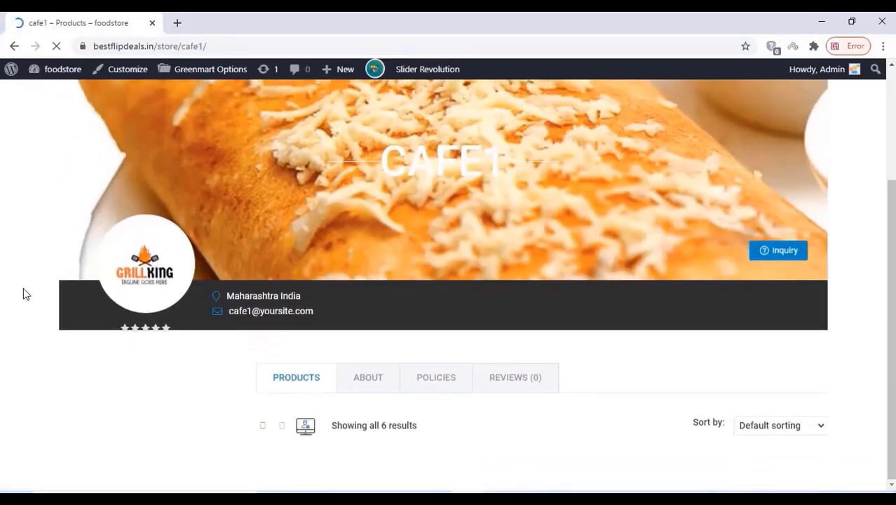
scroll(180, 388, down, 1)
scroll(181, 388, down, 5)
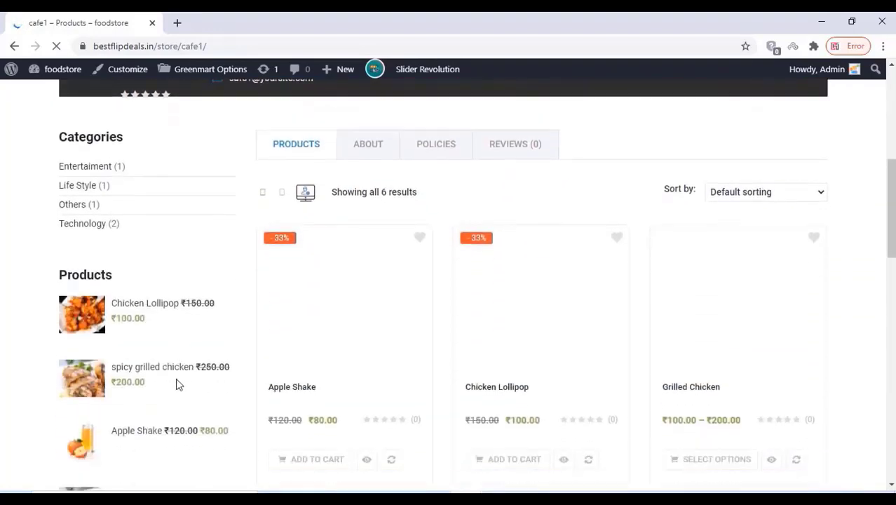
scroll(181, 348, down, 2)
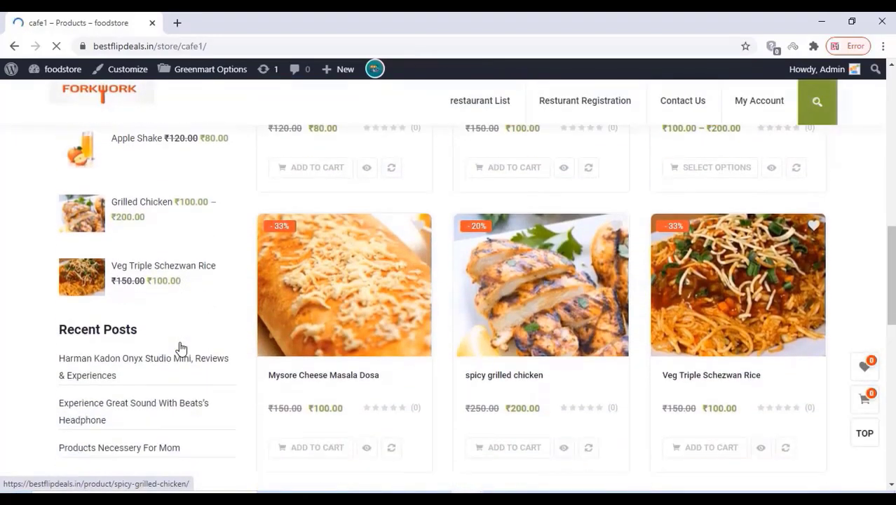
scroll(181, 348, down, 2)
scroll(180, 348, up, 4)
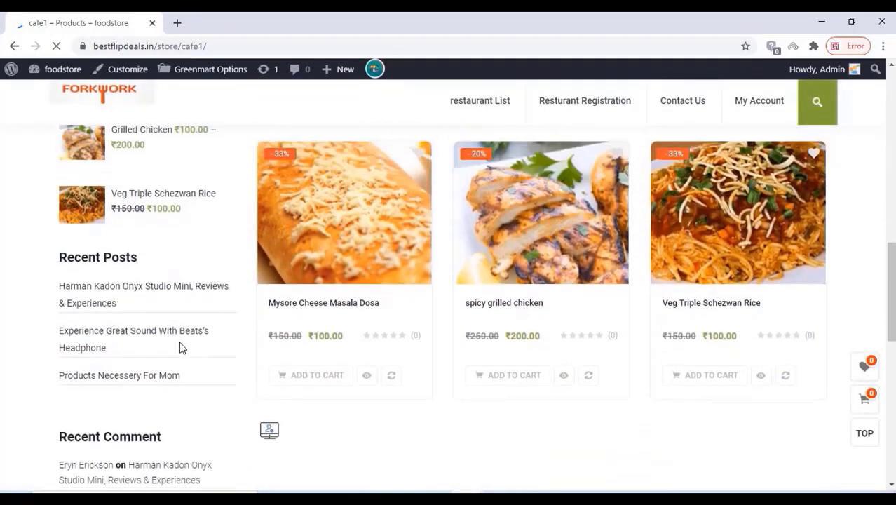
scroll(181, 348, up, 3)
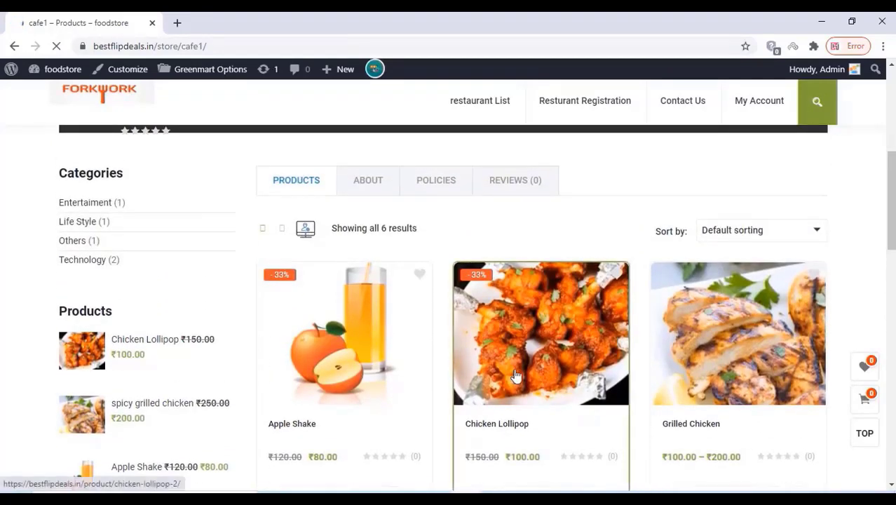
click(516, 377)
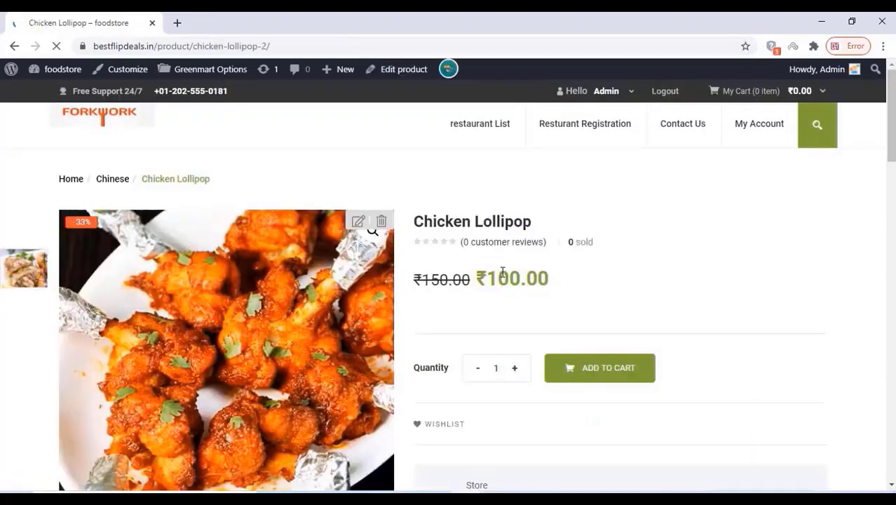
Review the Chicken Lollipop product details and add one portion to the cart
scroll(498, 274, down, 4)
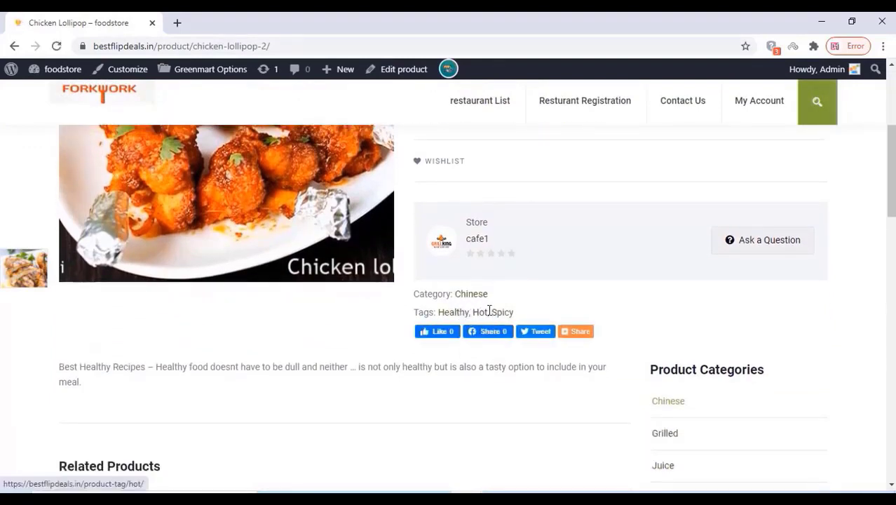
scroll(490, 312, up, 3)
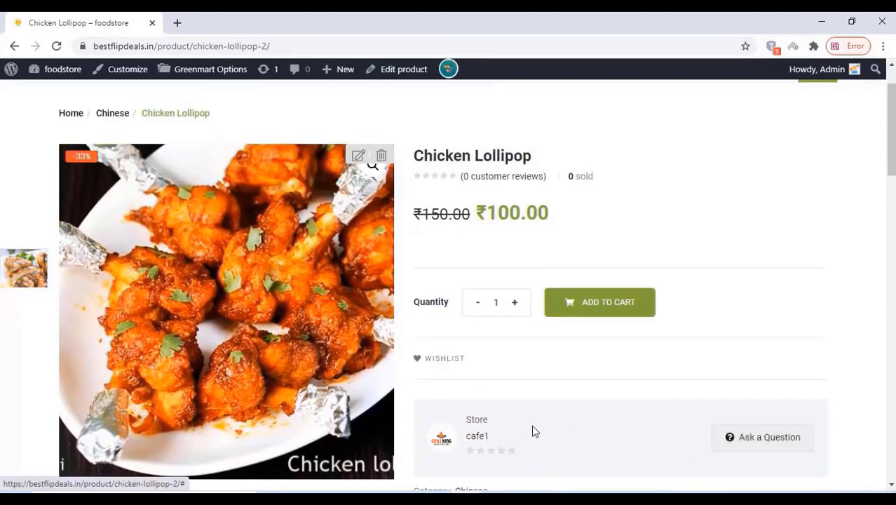
scroll(601, 394, down, 2)
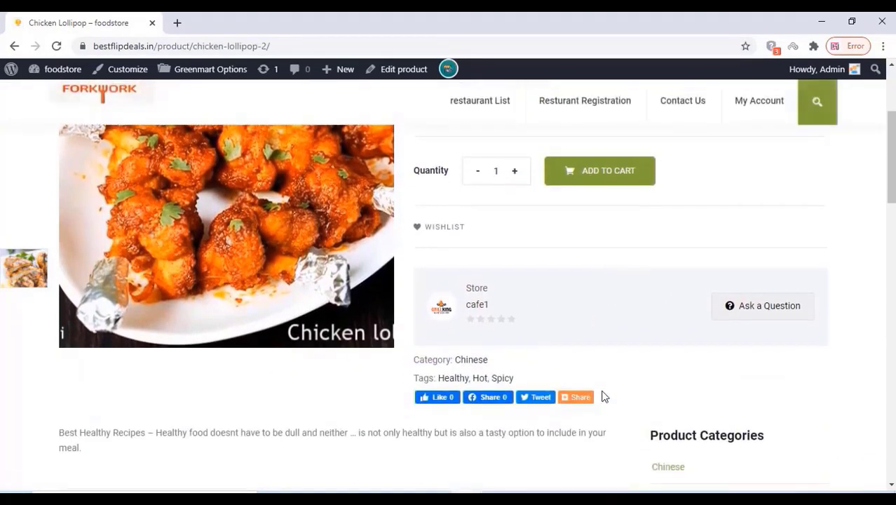
scroll(602, 397, up, 3)
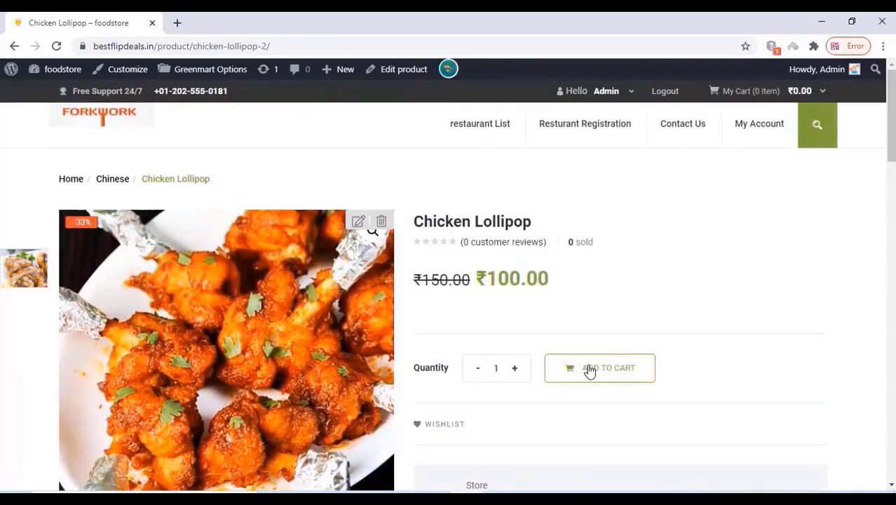
click(590, 370)
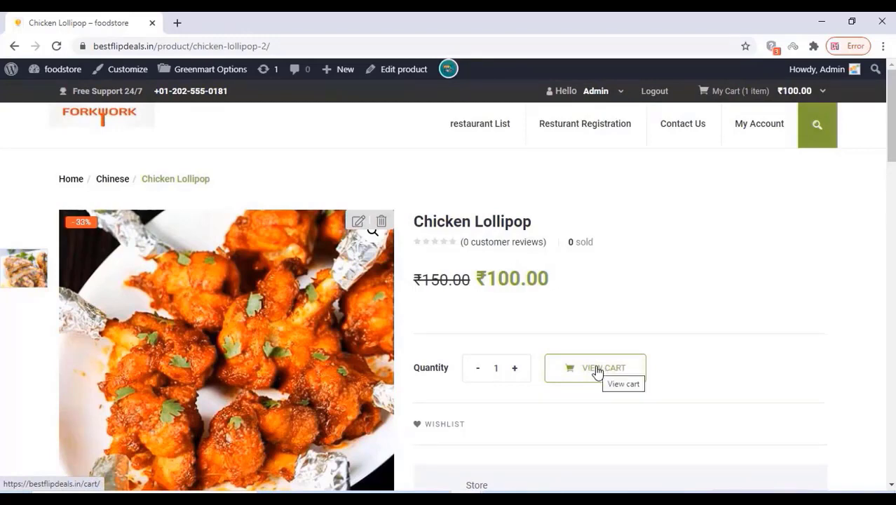
Proceed from the cart to checkout and place the cash-on-delivery order with the website terms and conditions accepted
click(810, 96)
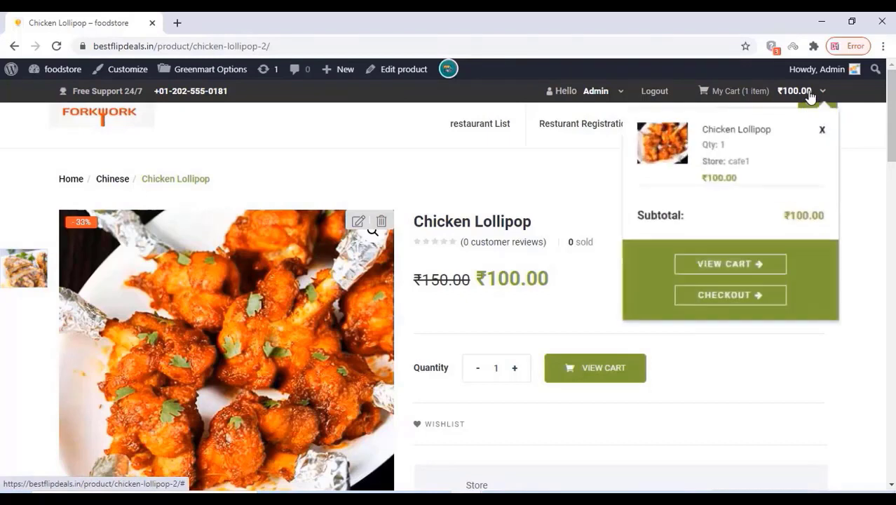
click(734, 286)
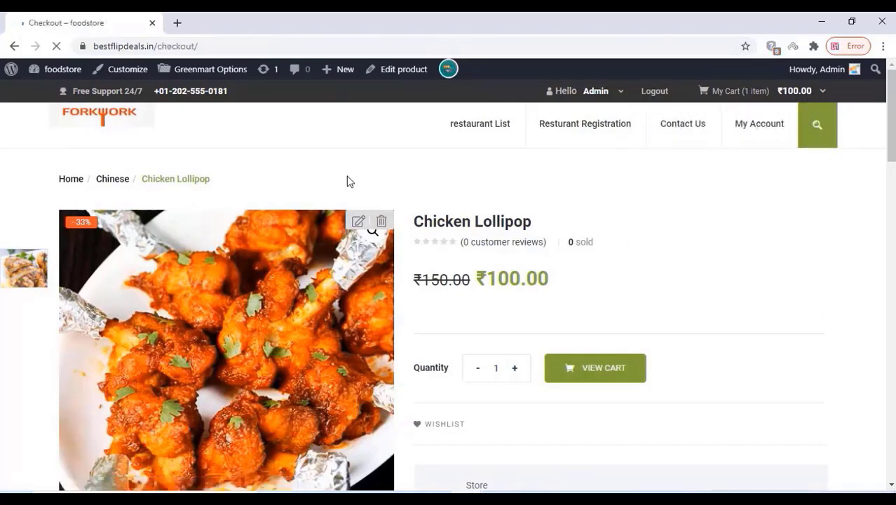
scroll(350, 186, down, 3)
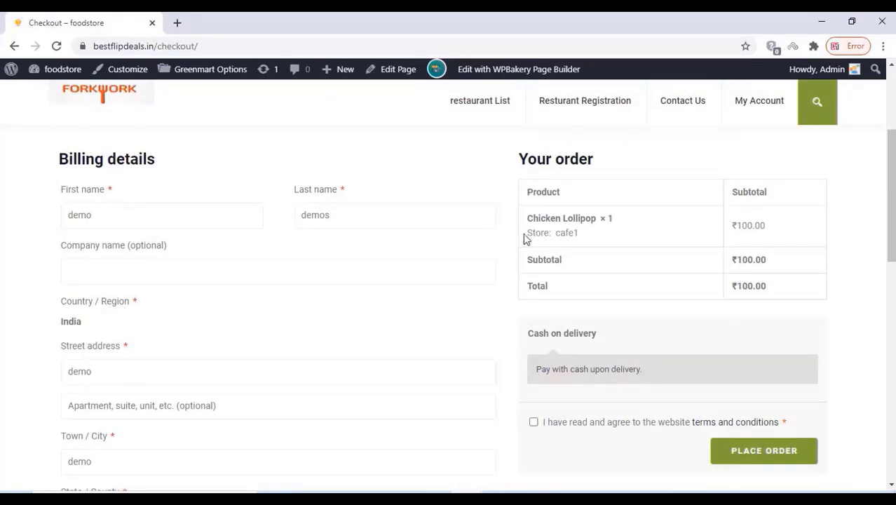
scroll(547, 246, down, 1)
click(533, 358)
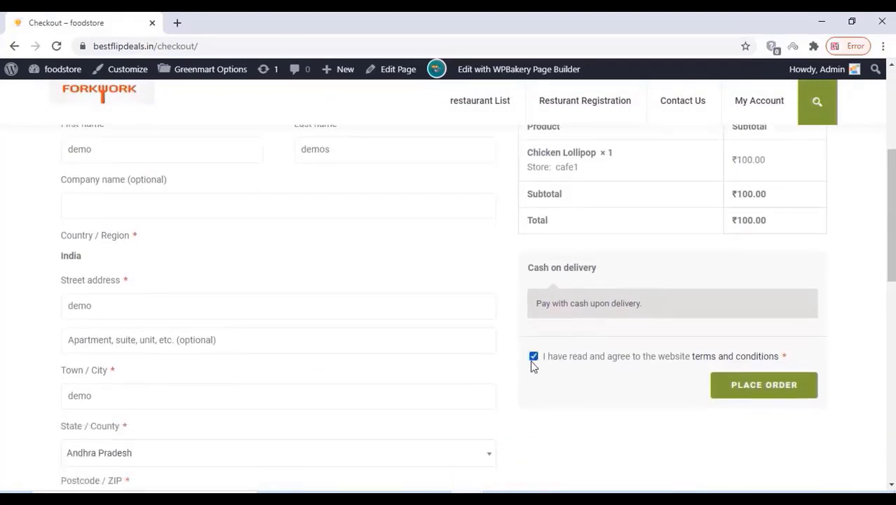
click(743, 390)
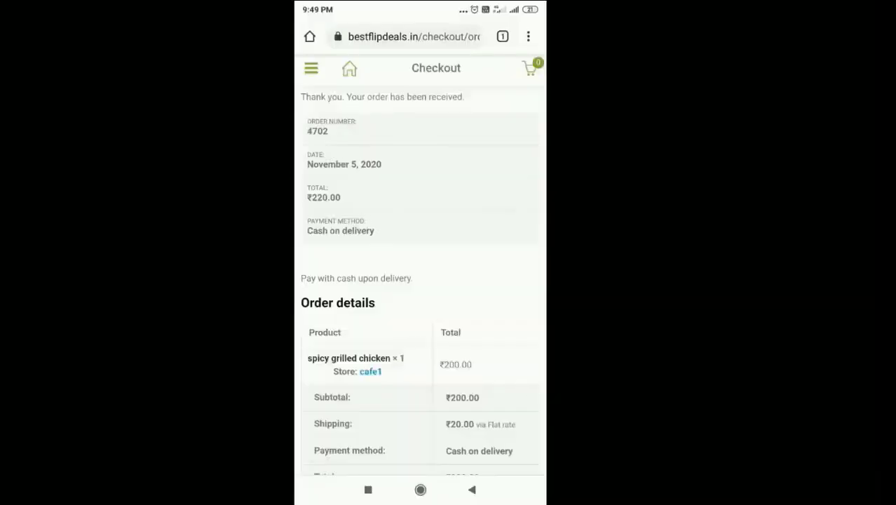
Review the received spicy grilled chicken order's details, and open the orders listing in the vendor's Store Manager
scroll(420, 280, down, 3)
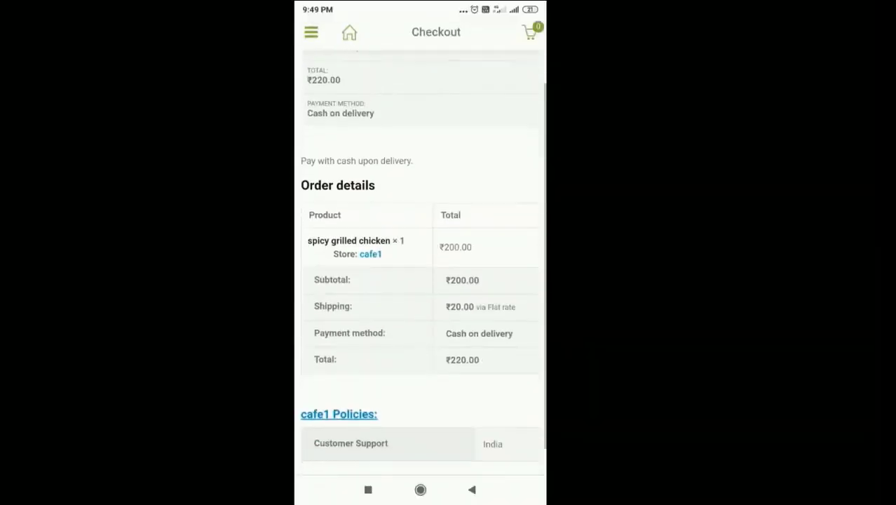
scroll(420, 281, down, 1)
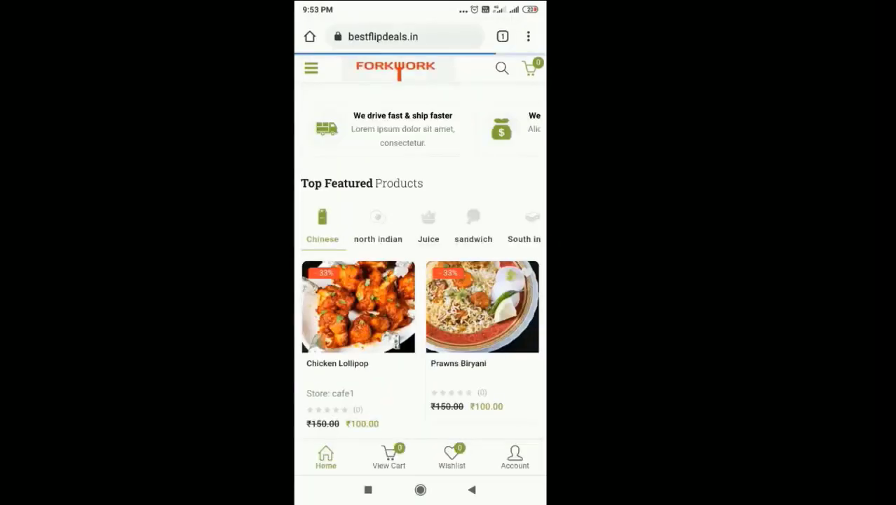
click(516, 457)
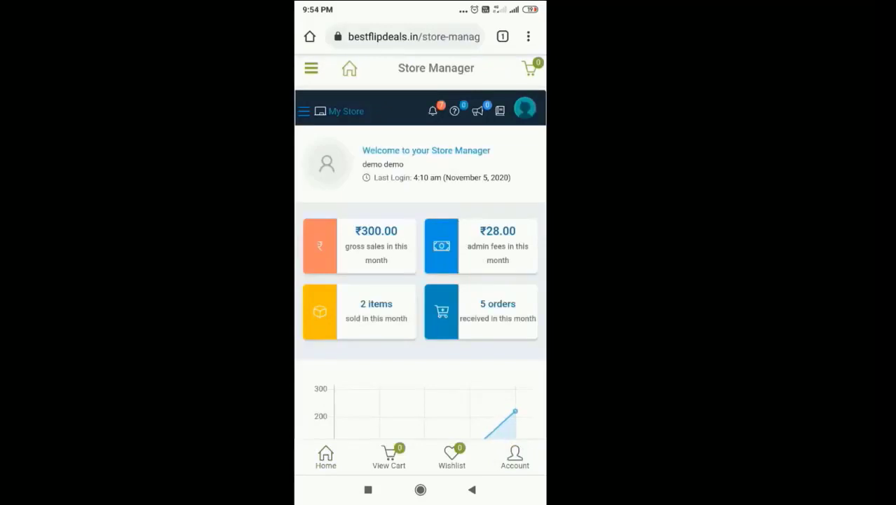
click(304, 111)
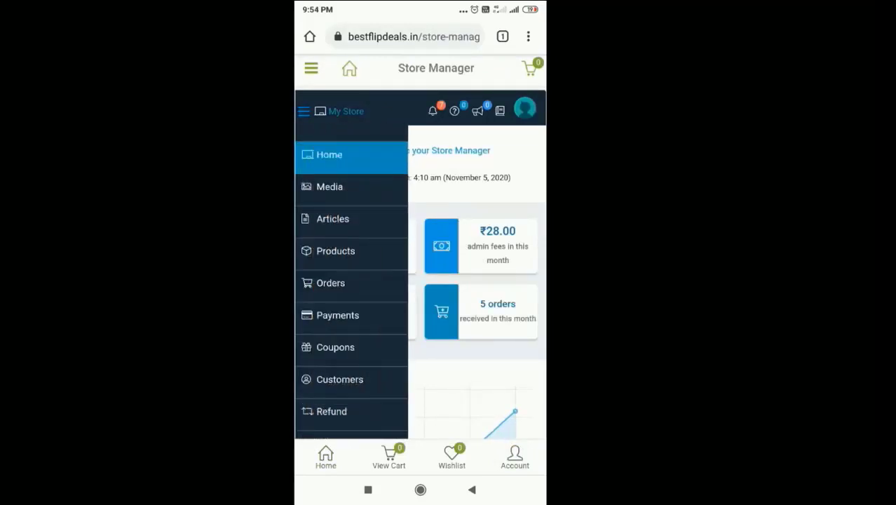
click(331, 282)
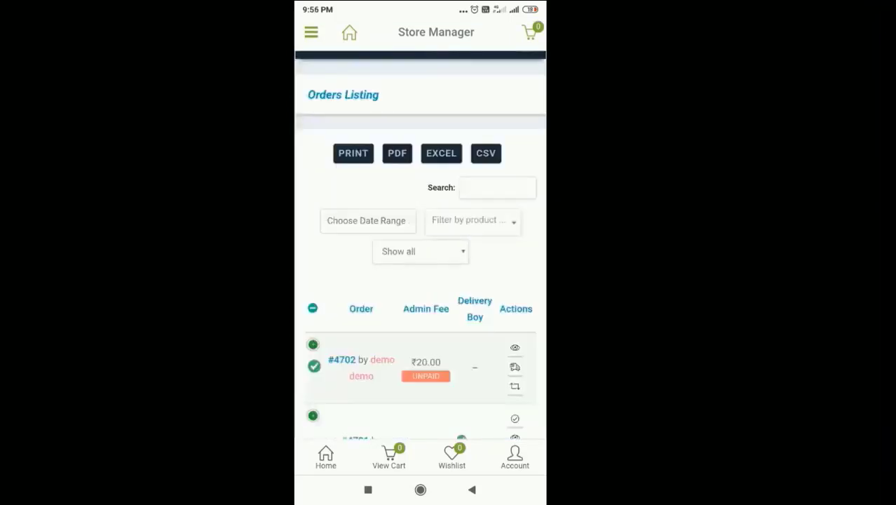
Assign the available delivery boy to the newest order in the orders listing and submit the assignment
click(515, 367)
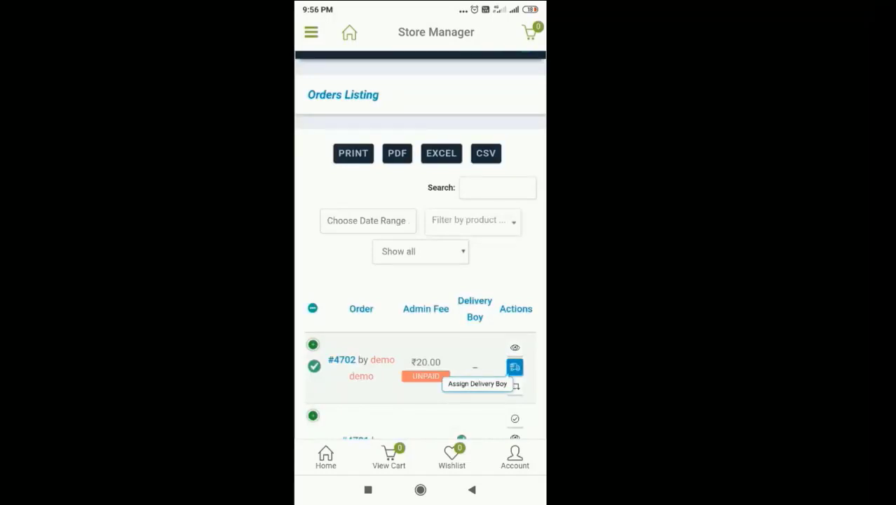
scroll(421, 280, up, 1)
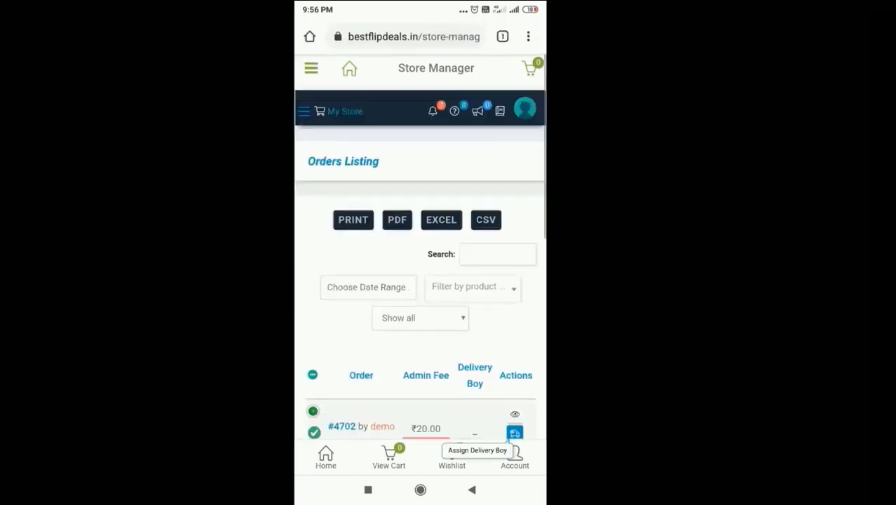
scroll(421, 280, down, 5)
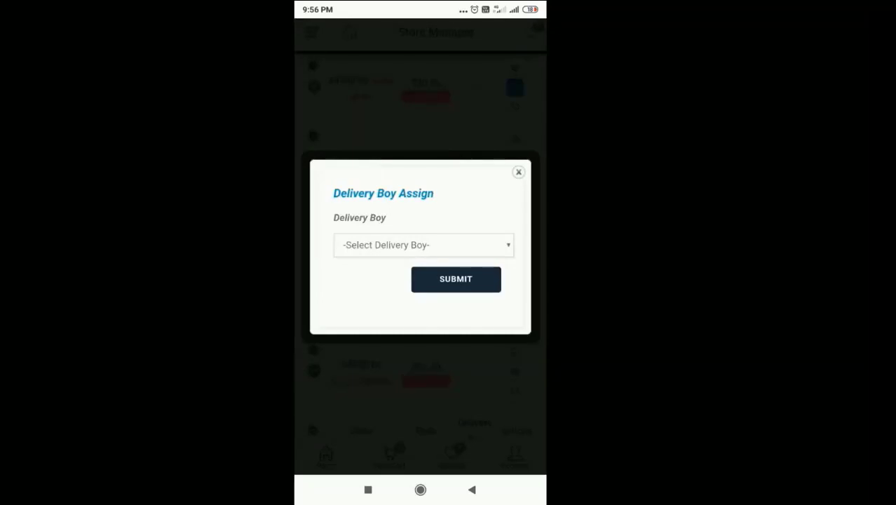
click(423, 245)
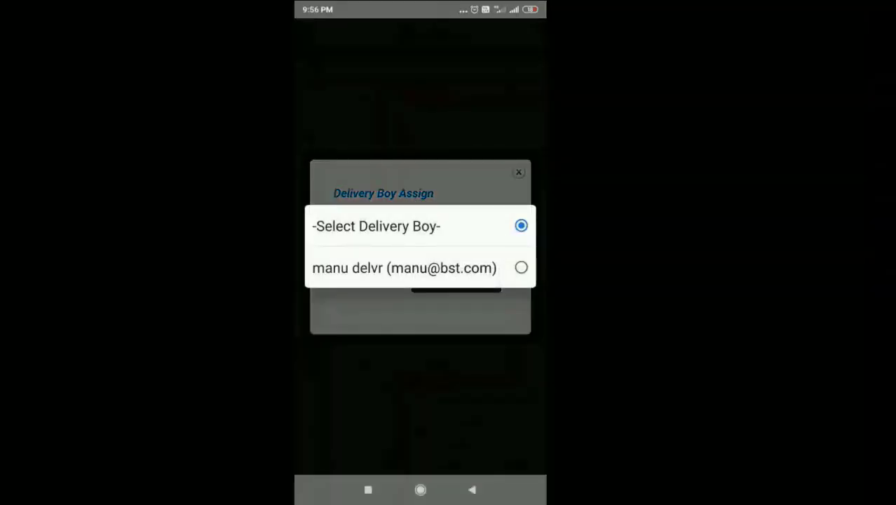
click(404, 267)
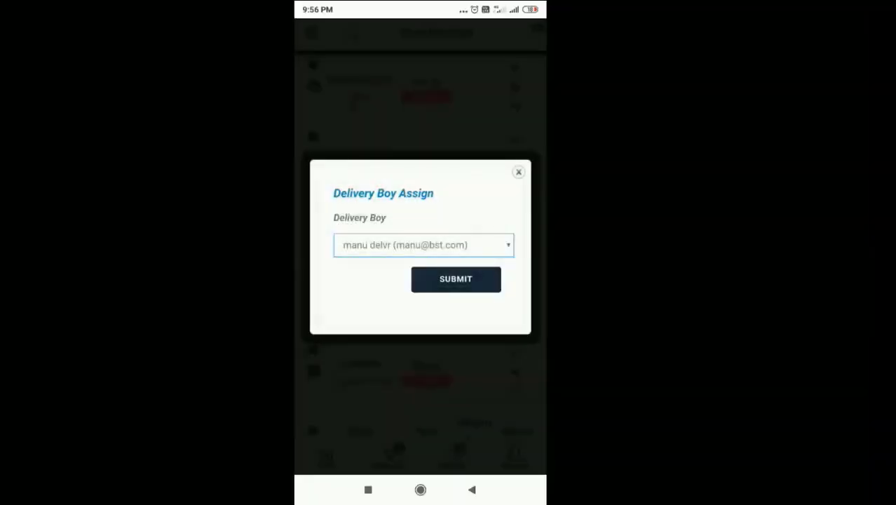
click(456, 279)
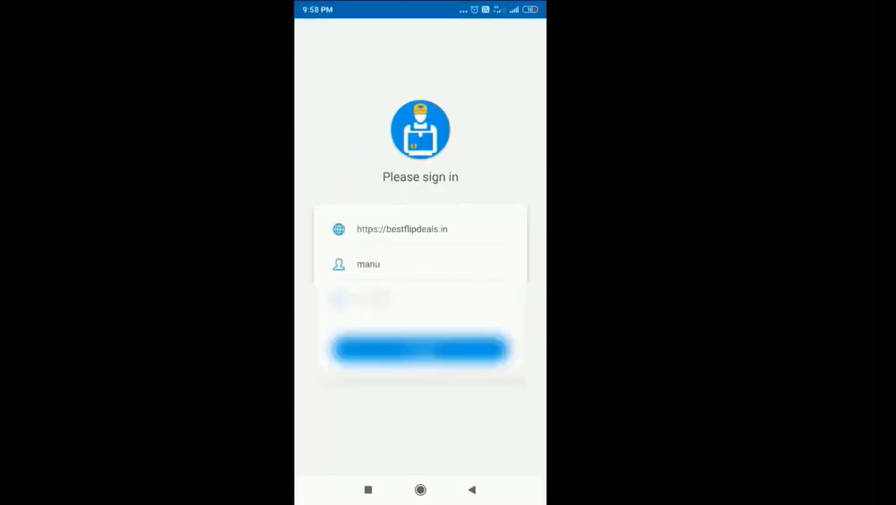
click(420, 349)
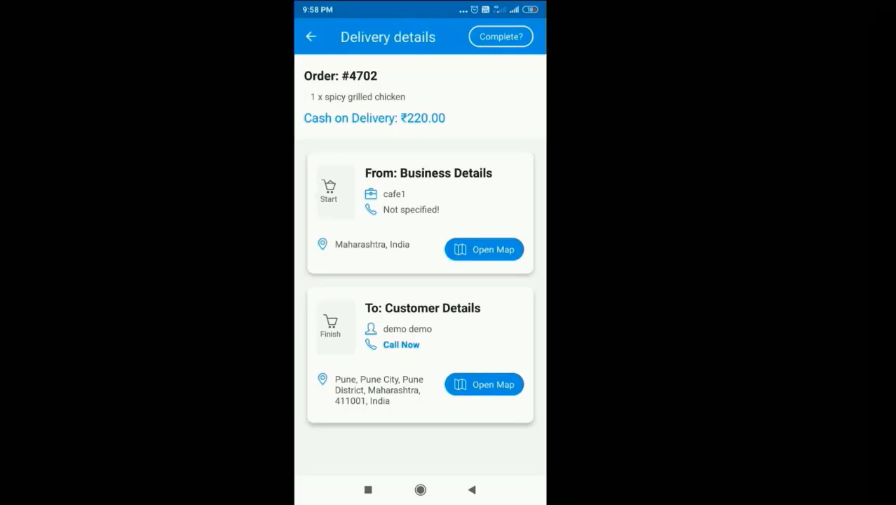
click(500, 36)
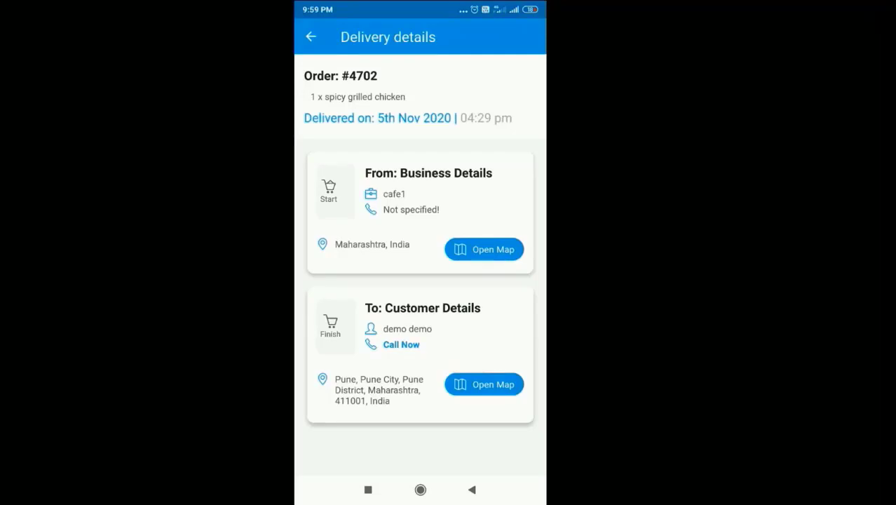
Leave the delivery details and open the list of all orders to check their statuses
click(472, 489)
click(420, 83)
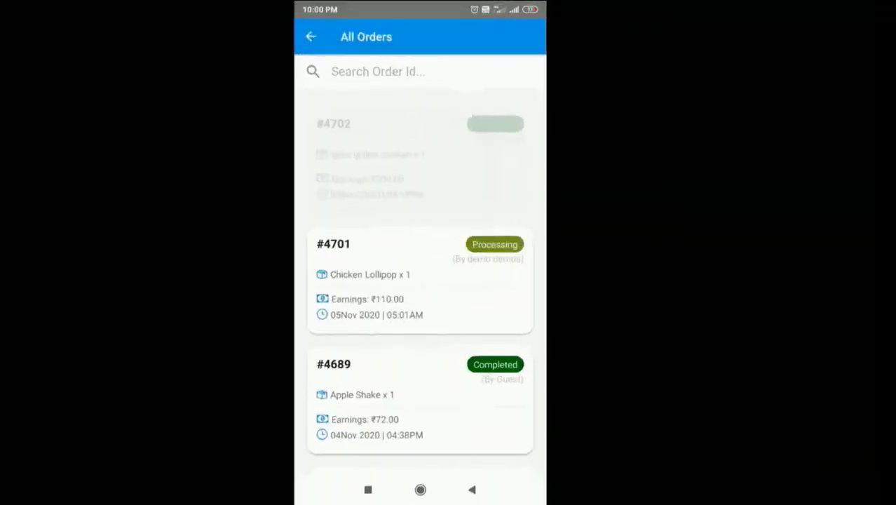
Look further through the delivery app's list of all orders and their statuses
scroll(420, 280, down, 15)
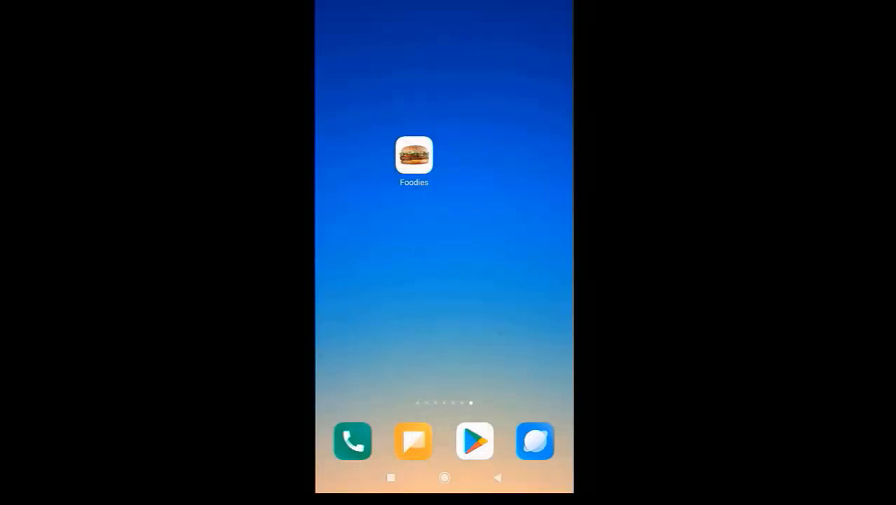
Switch to the Foodies customer app and browse the home page's food categories, Onsale items and product listings
click(413, 154)
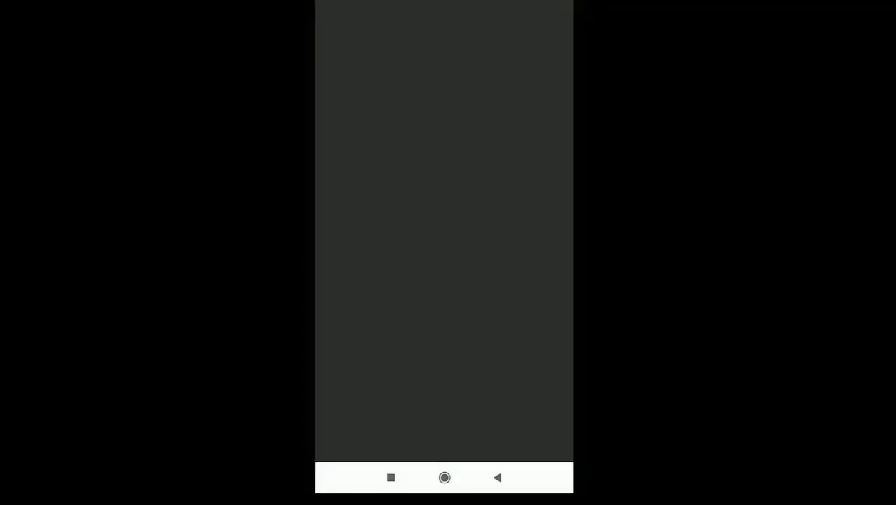
scroll(448, 281, down, 5)
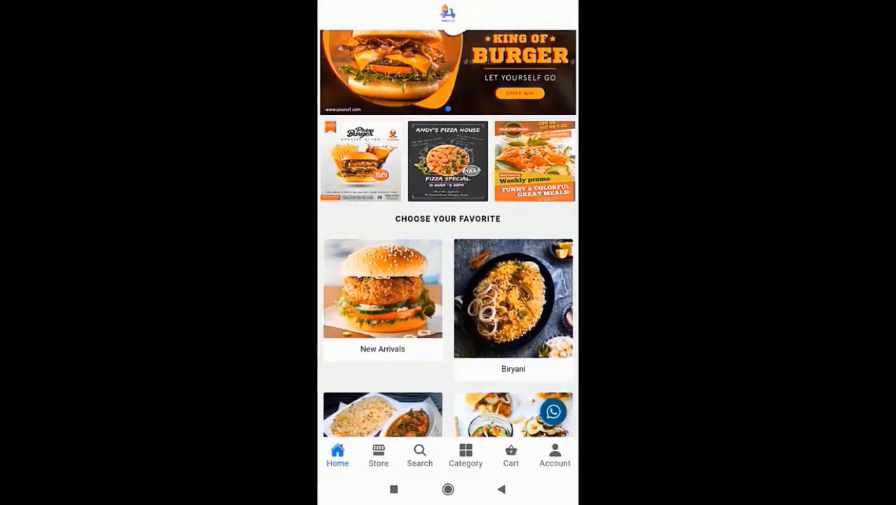
scroll(447, 234, down, 4)
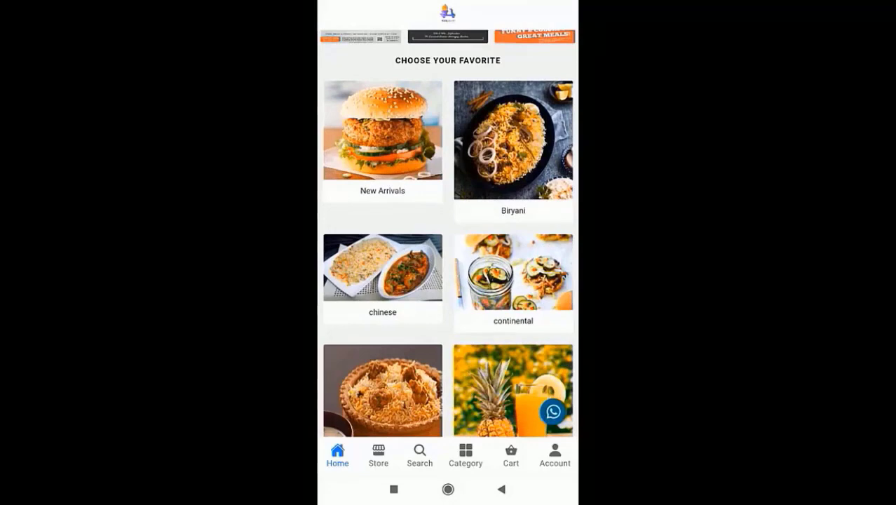
scroll(447, 233, down, 9)
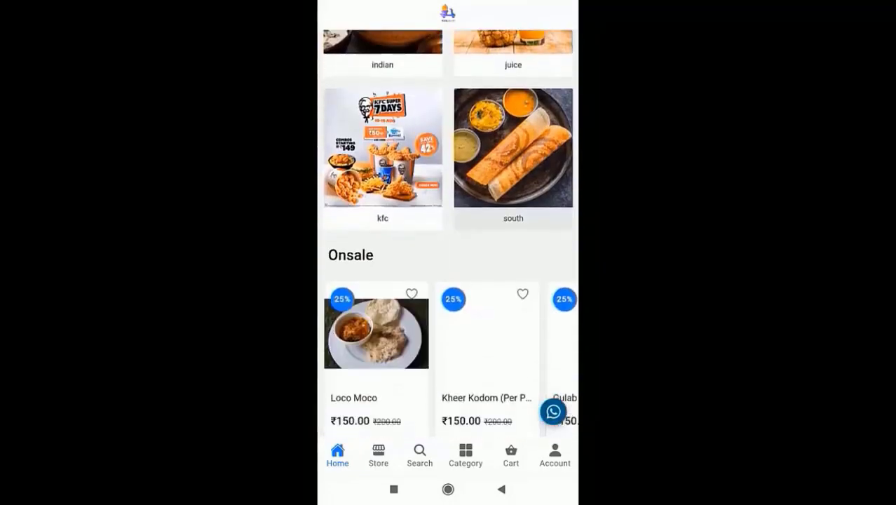
scroll(448, 234, down, 4)
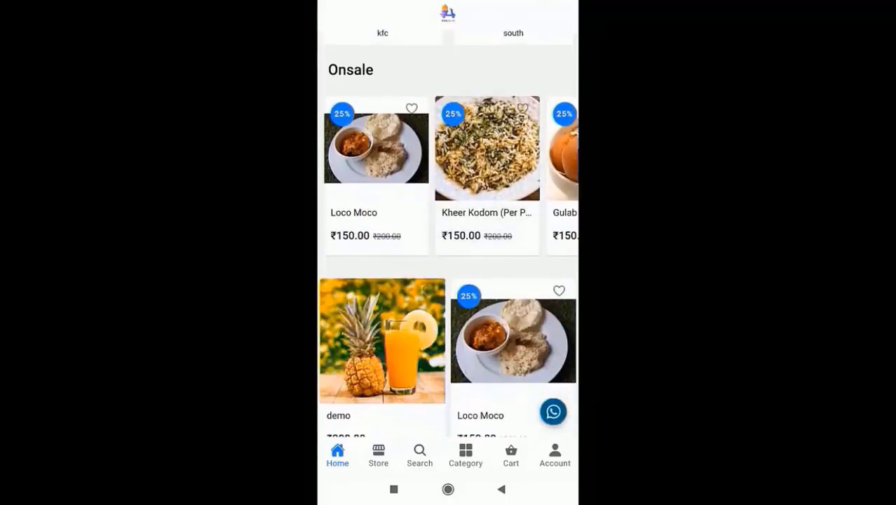
scroll(448, 234, down, 5)
scroll(447, 233, down, 5)
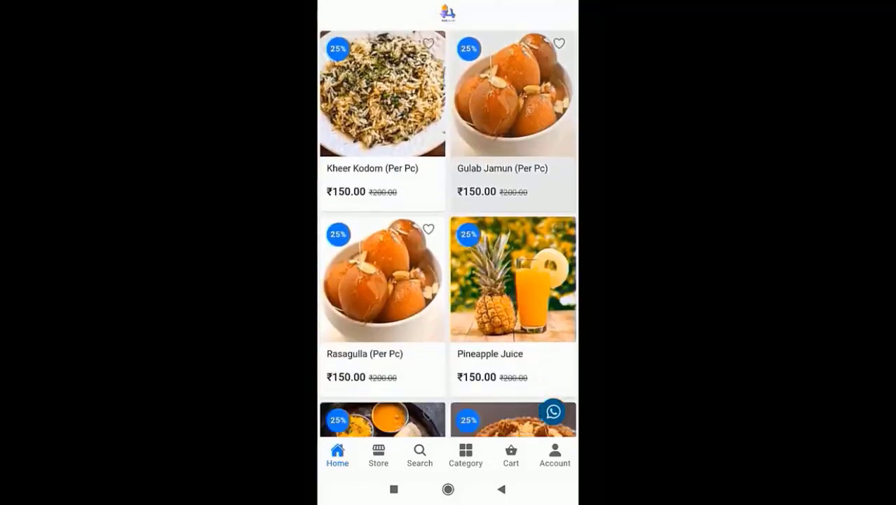
scroll(447, 233, down, 4)
scroll(447, 234, down, 2)
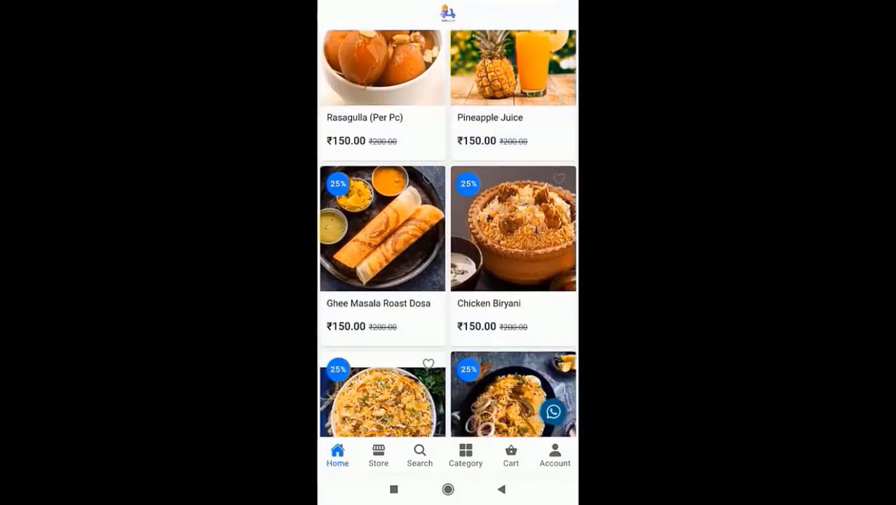
scroll(447, 233, down, 3)
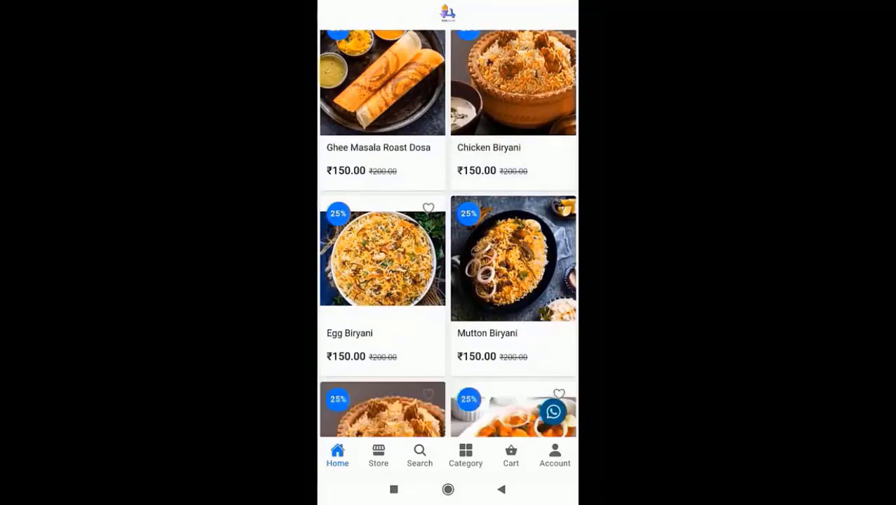
scroll(448, 233, down, 2)
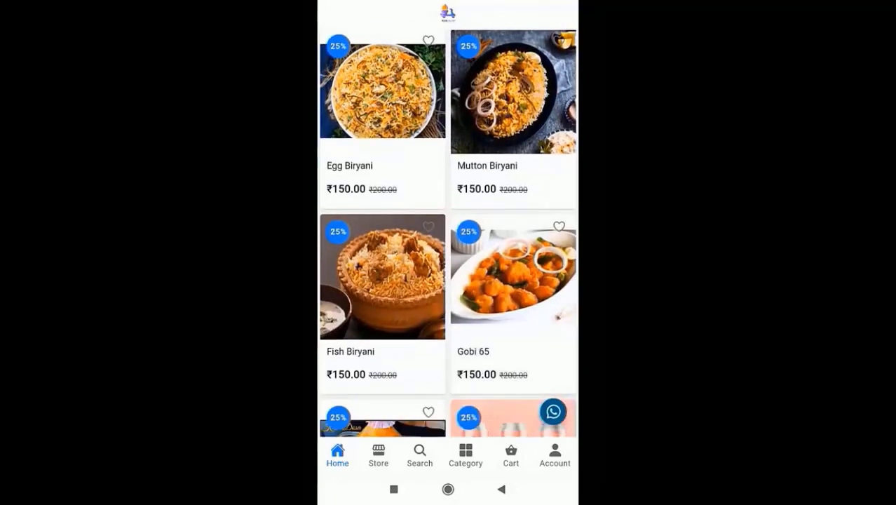
Open the Fish Biryani product and review its price, description and related items
click(382, 330)
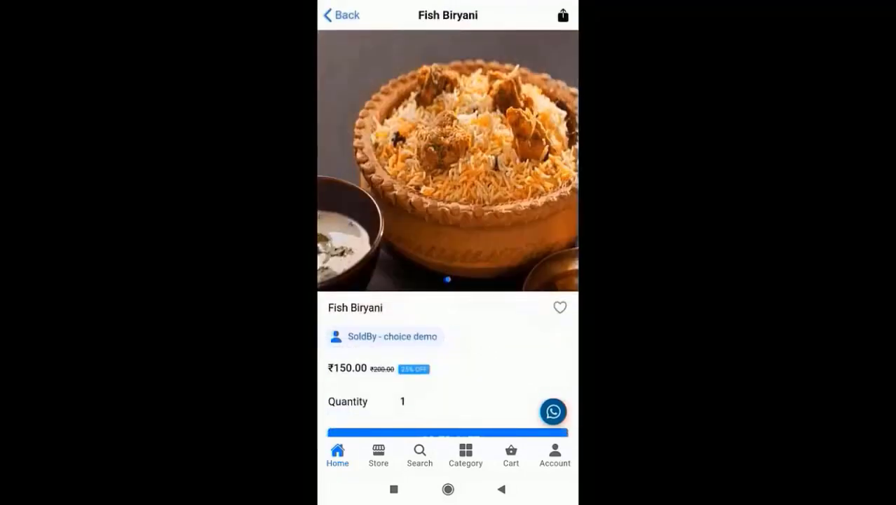
scroll(448, 250, down, 2)
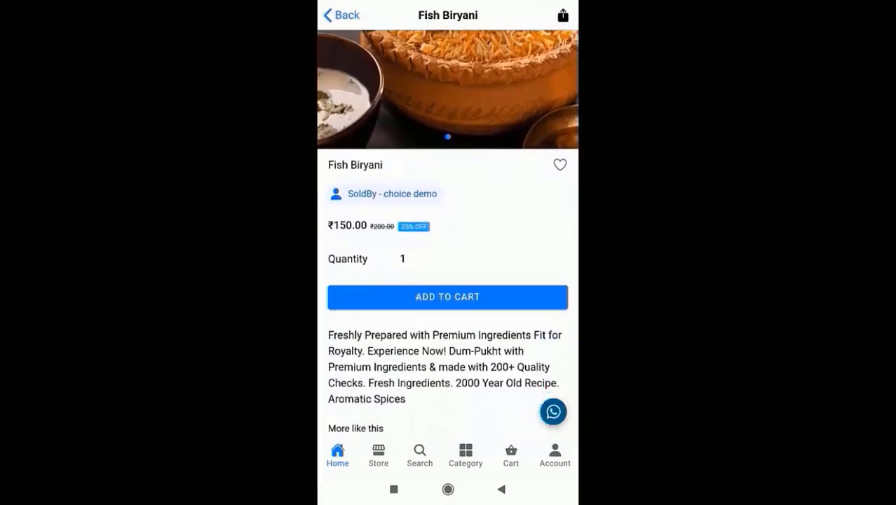
scroll(447, 249, down, 3)
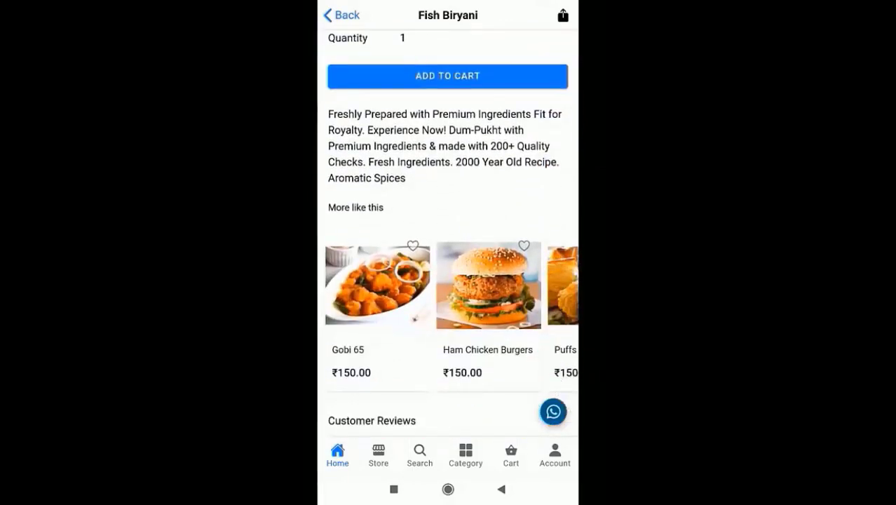
scroll(448, 250, up, 5)
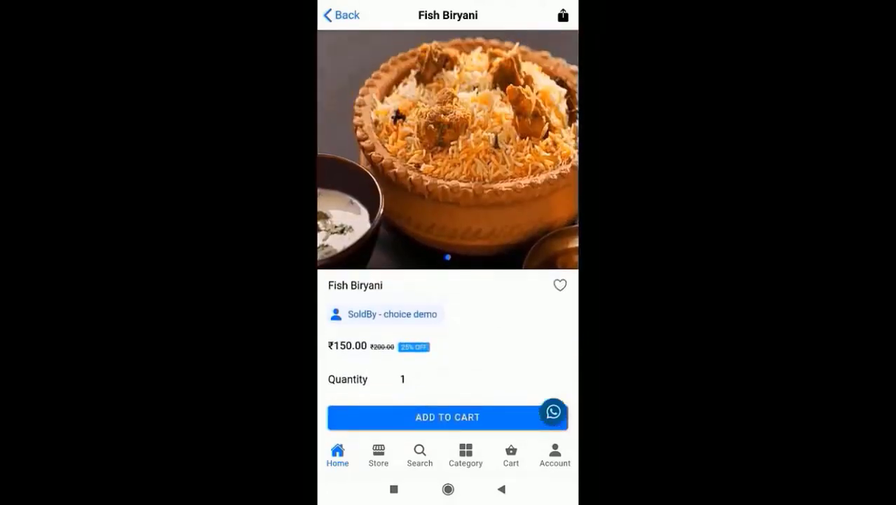
View the products sold by choice demo, and open that vendor from the list of stores
click(384, 314)
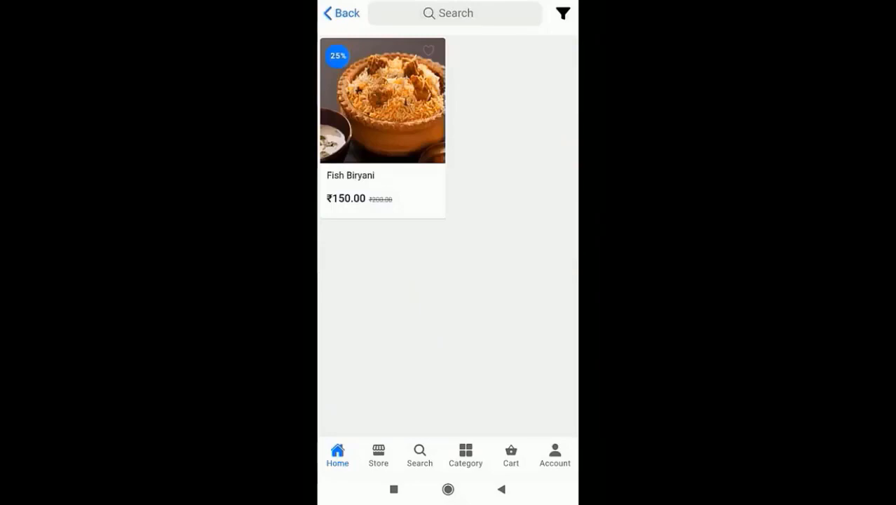
click(378, 456)
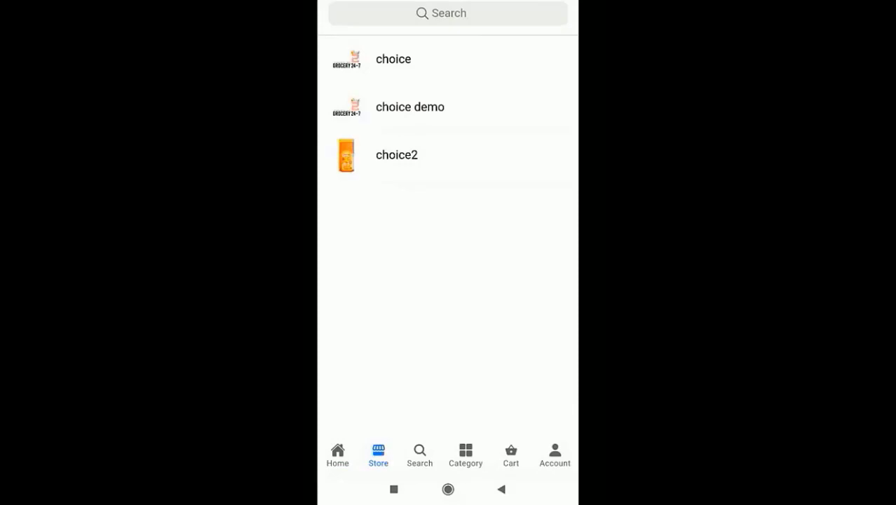
click(410, 107)
Search the products for "Bi" and look through the matching dishes
click(420, 456)
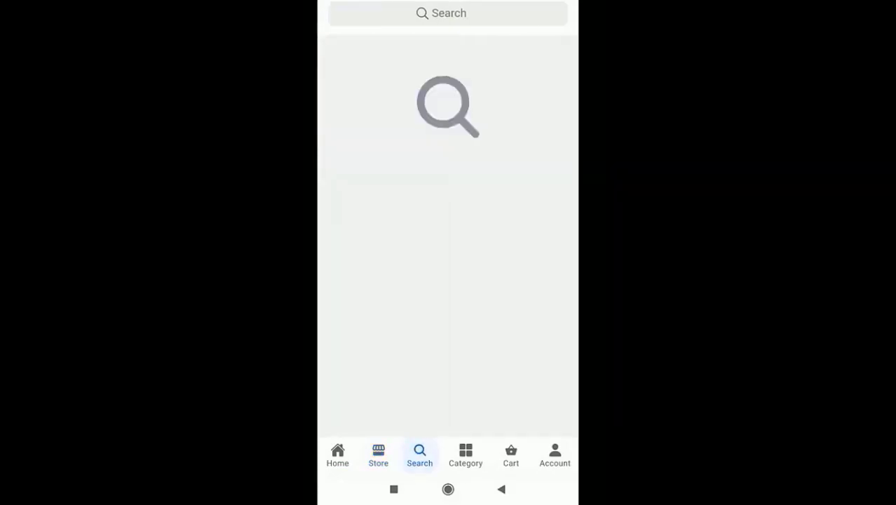
click(448, 13)
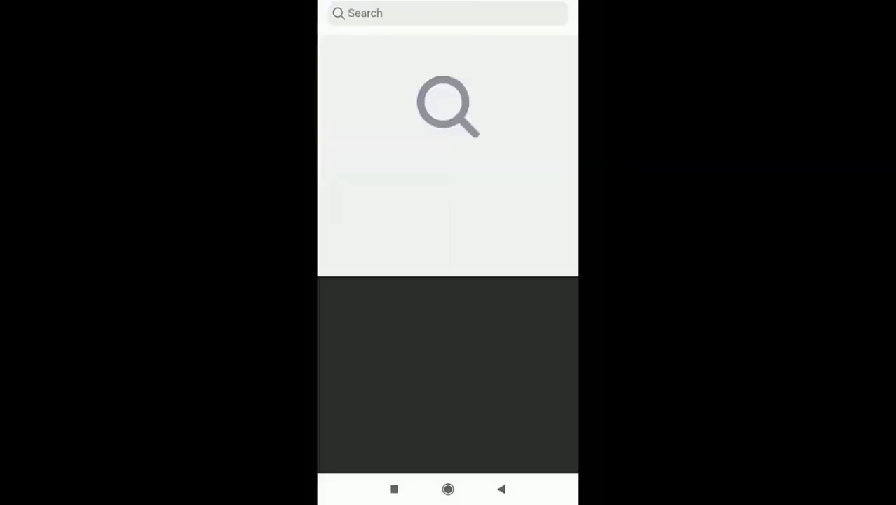
text(Bi)
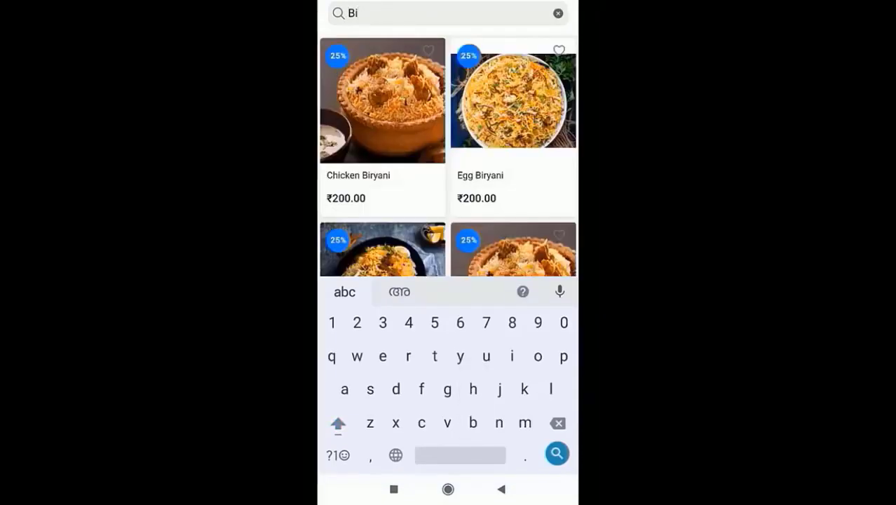
scroll(447, 155, down, 3)
scroll(448, 155, down, 5)
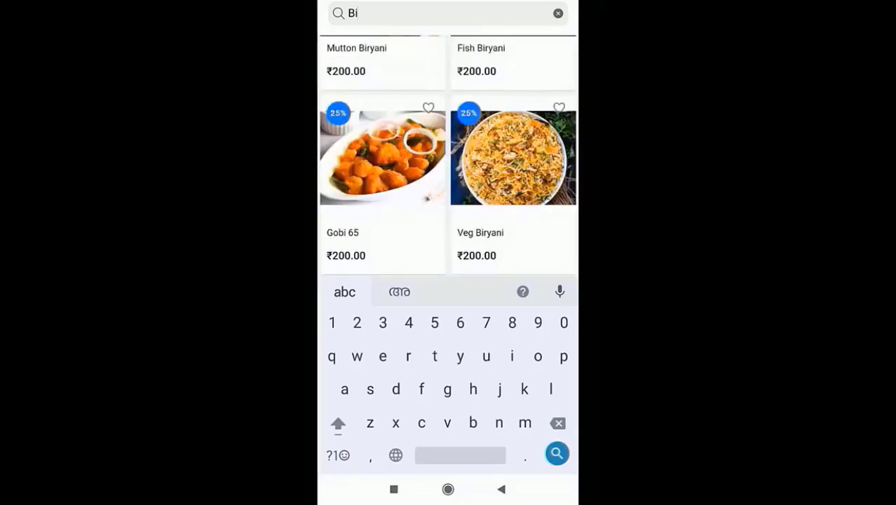
click(501, 490)
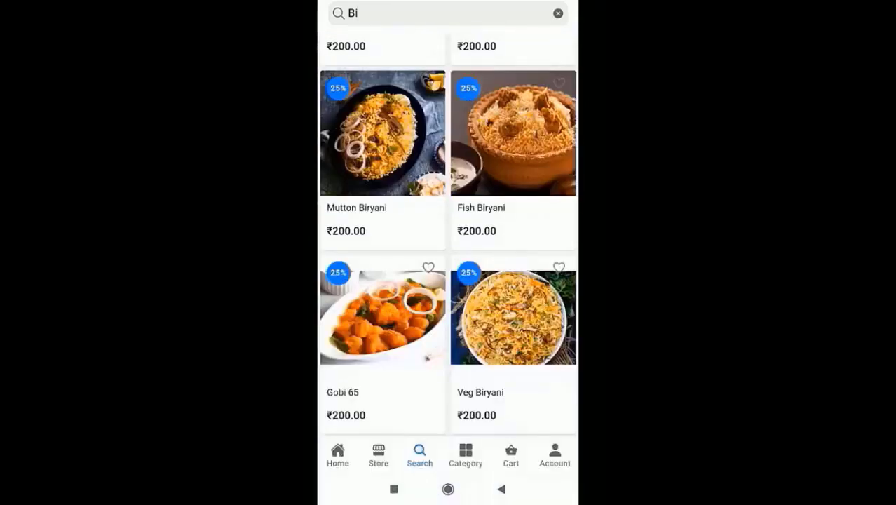
Browse the Biryani, Chinese, Continental, Indian and Juice entries in the product categories
click(466, 454)
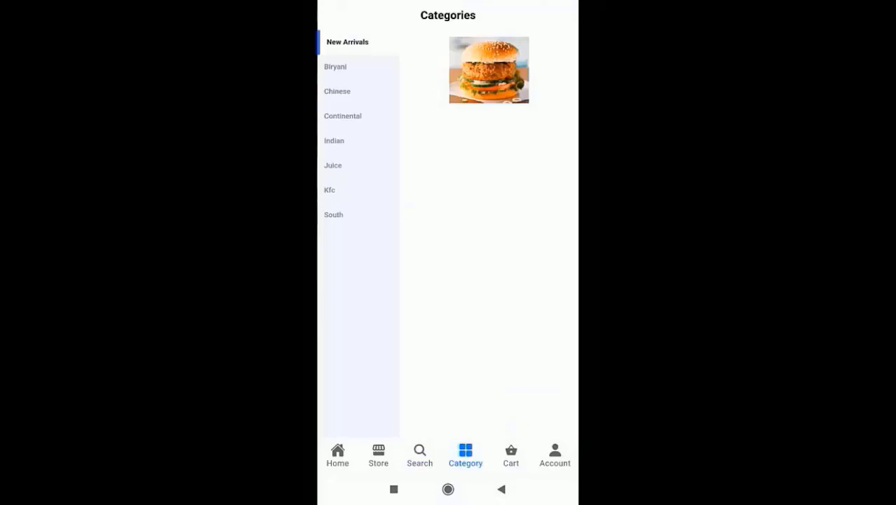
click(336, 67)
click(338, 91)
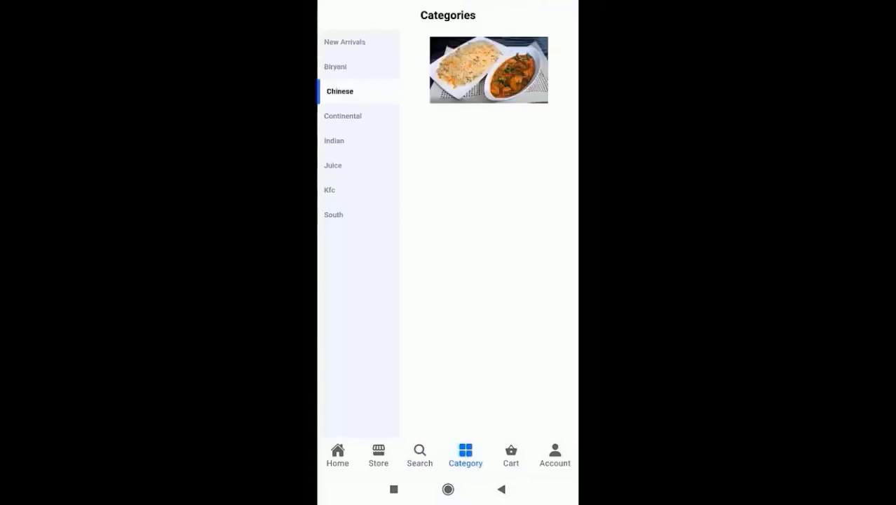
click(343, 116)
click(335, 141)
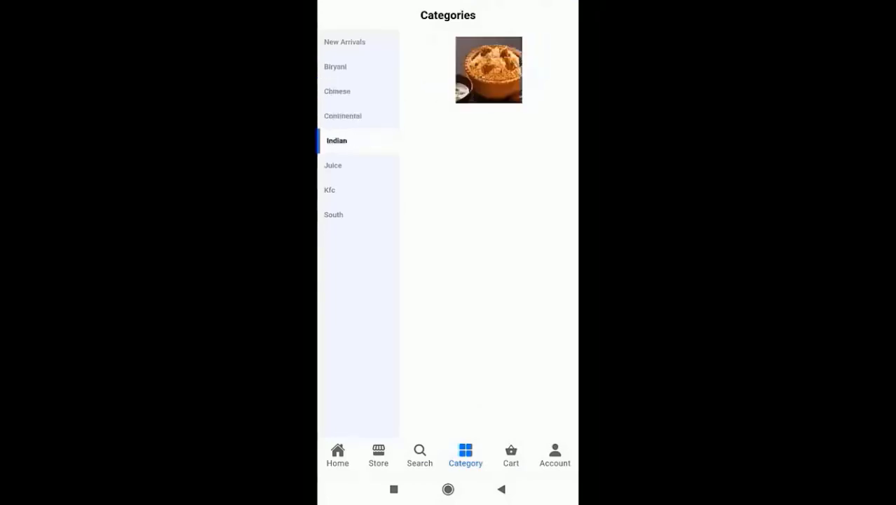
click(334, 166)
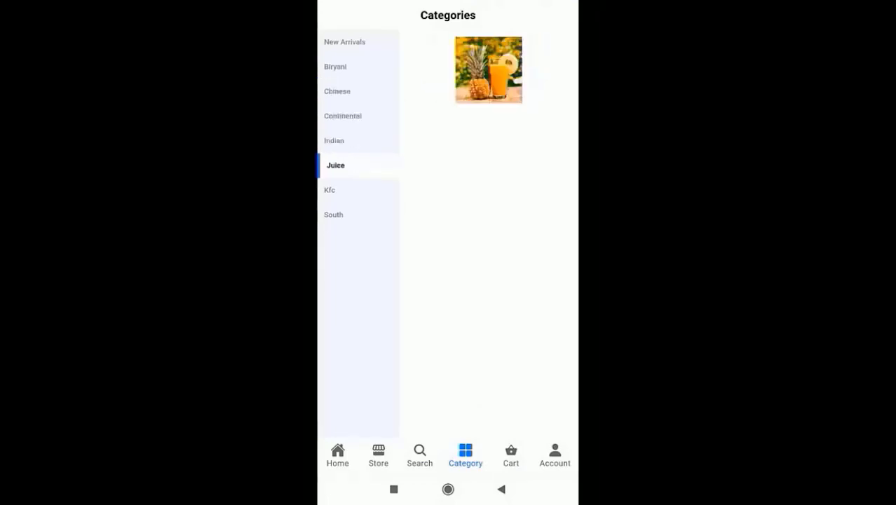
Check the cart and the account options, and open the login page's registration form
click(510, 454)
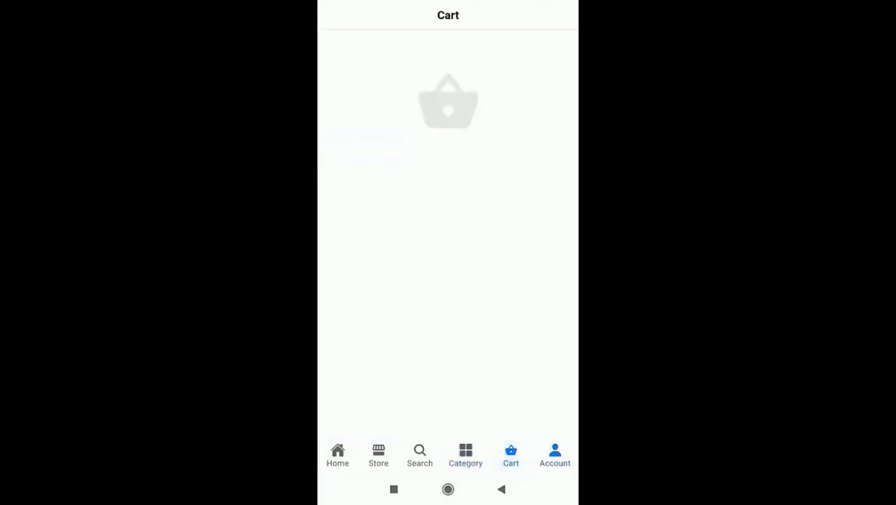
click(555, 454)
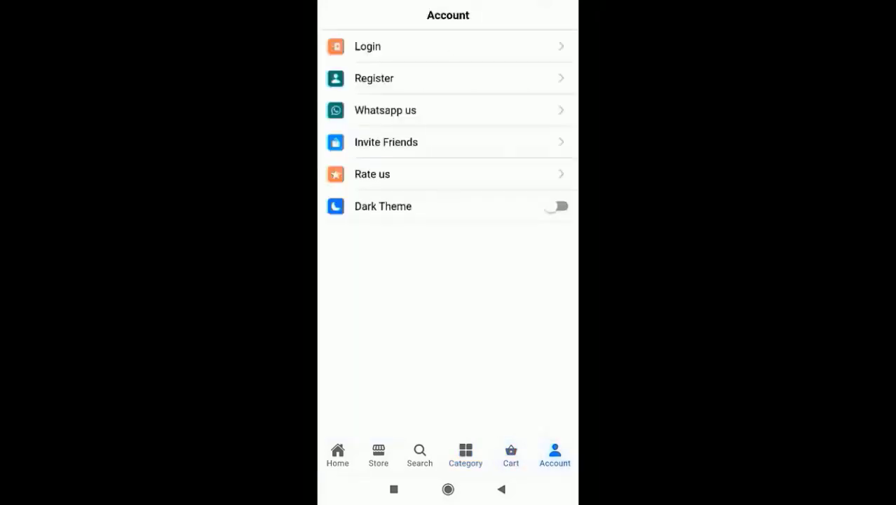
click(392, 46)
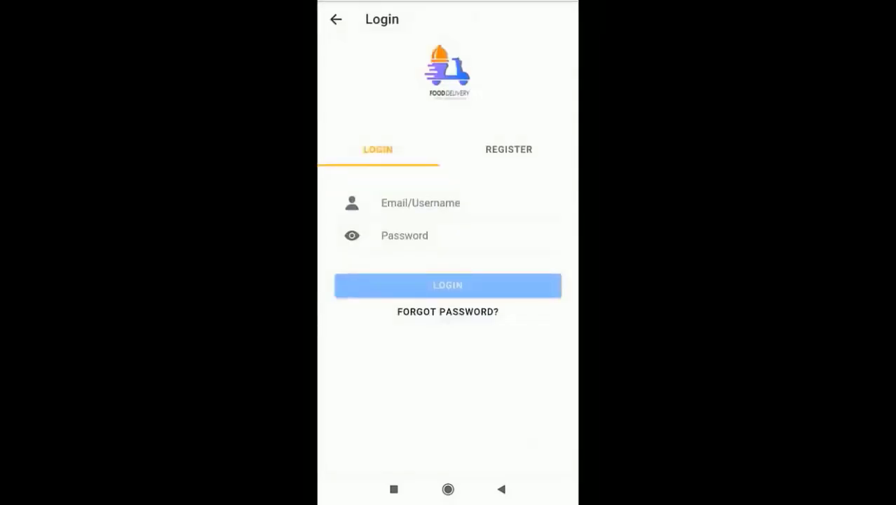
click(509, 148)
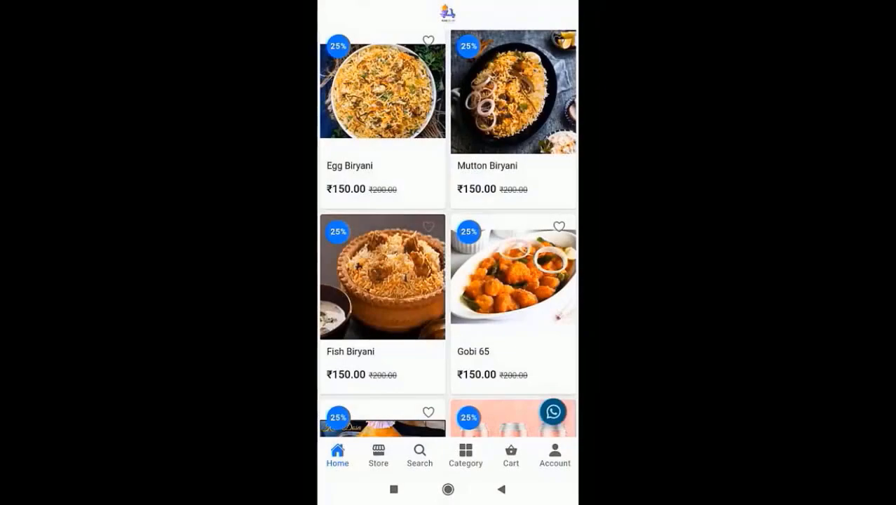
Add one Fish Biryani to the cart and continue from the cart towards checkout
click(382, 308)
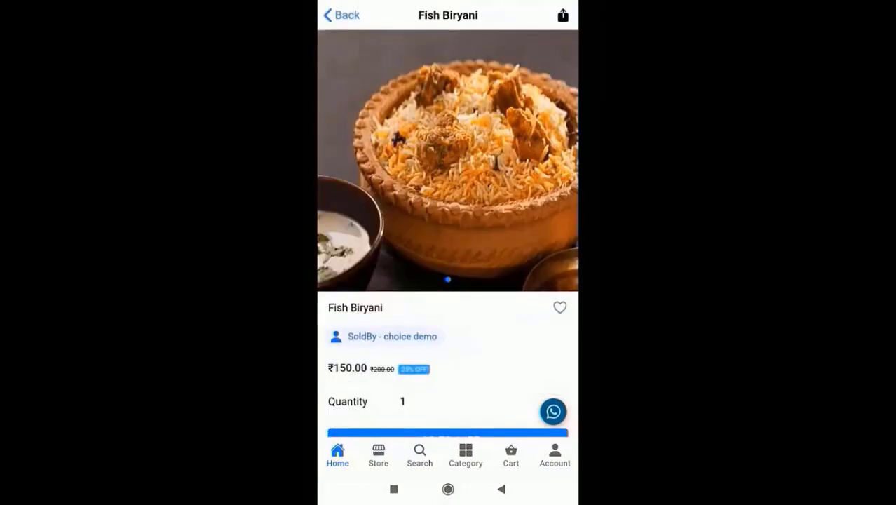
scroll(448, 231, down, 2)
click(447, 358)
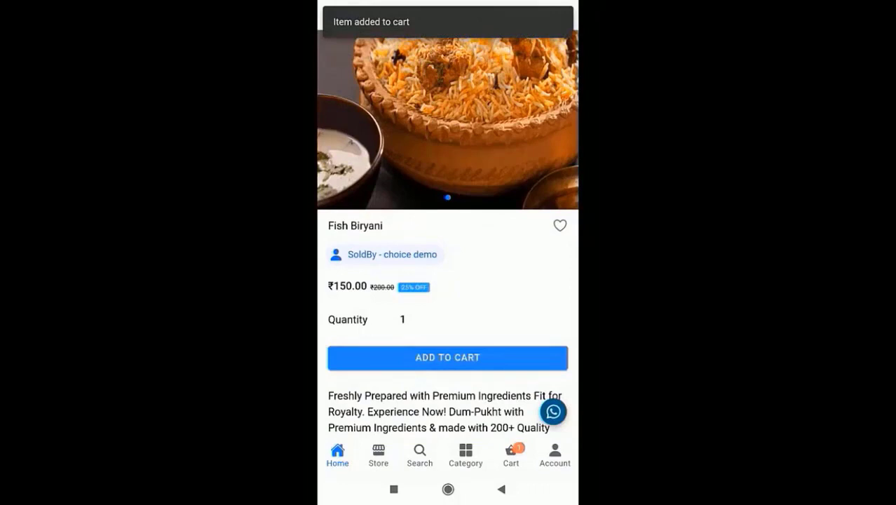
click(511, 455)
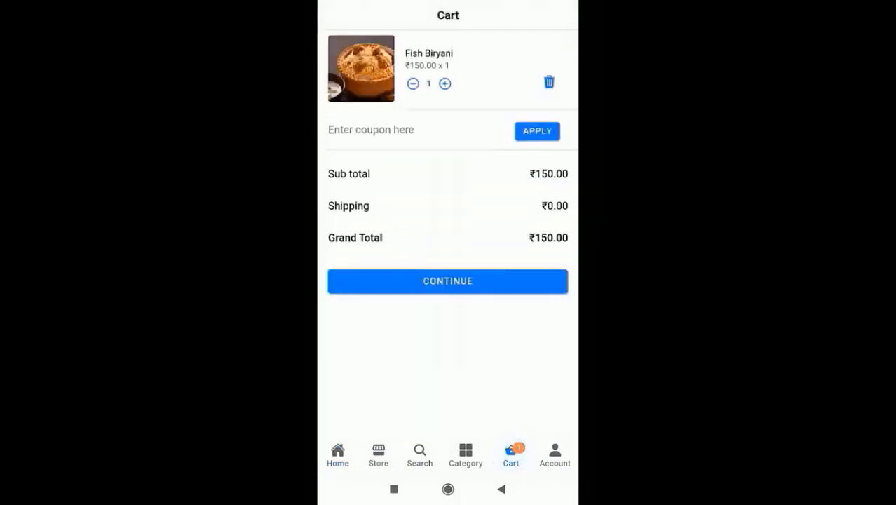
click(447, 281)
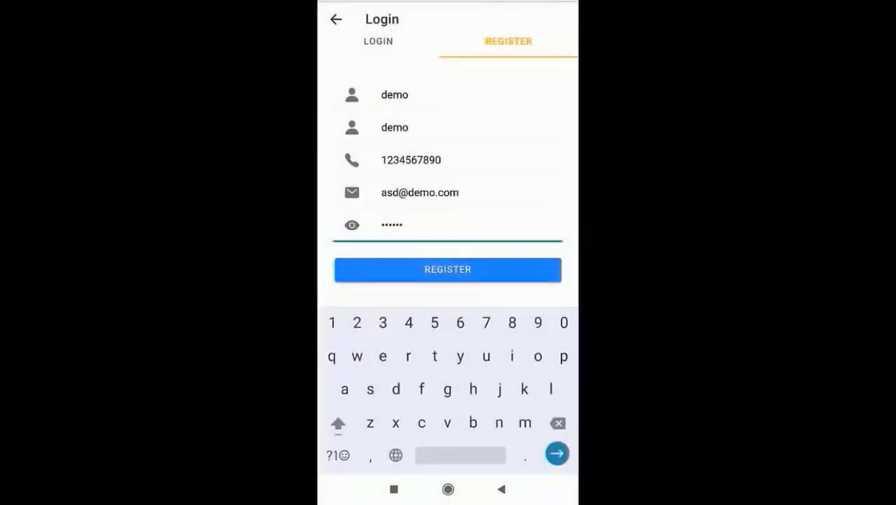
Submit the customer registration and proceed to checkout, choosing Credit Card/Debit Card/NetBanking as the payment method
click(447, 266)
click(447, 377)
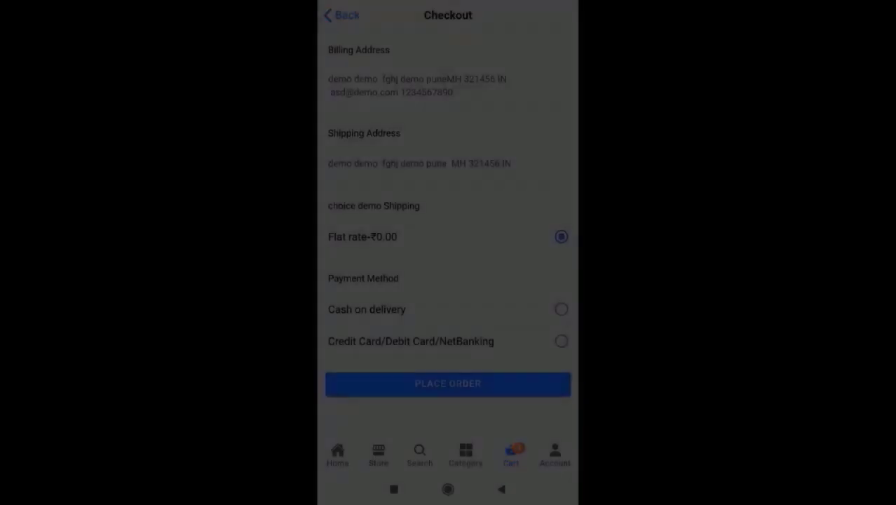
click(523, 340)
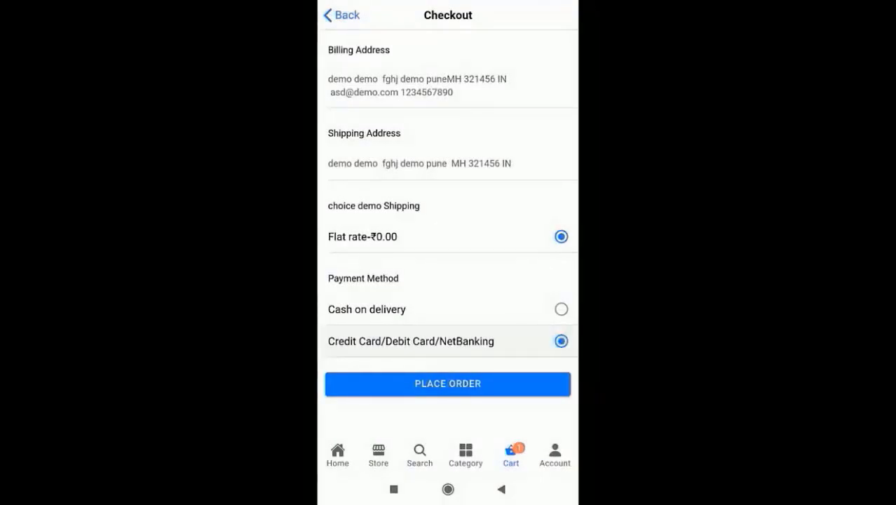
Place the Fish Biryani order and look through the online payment methods offered for it
click(448, 384)
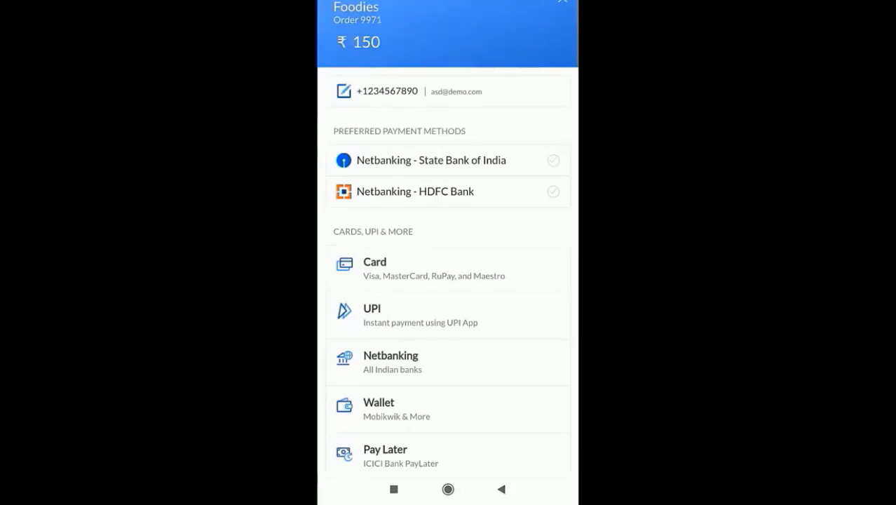
scroll(452, 267, down, 1)
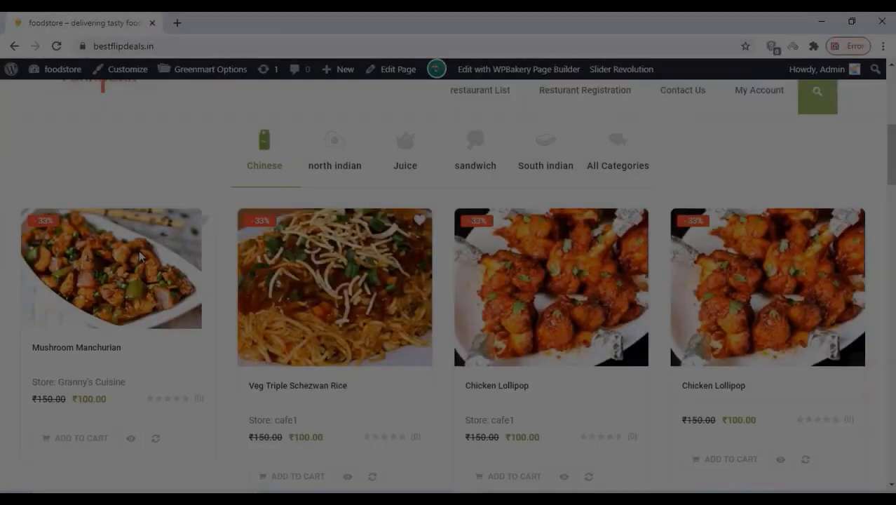
Look through the foodstore website's home page, from the product categories down to the footer
scroll(139, 255, down, 10)
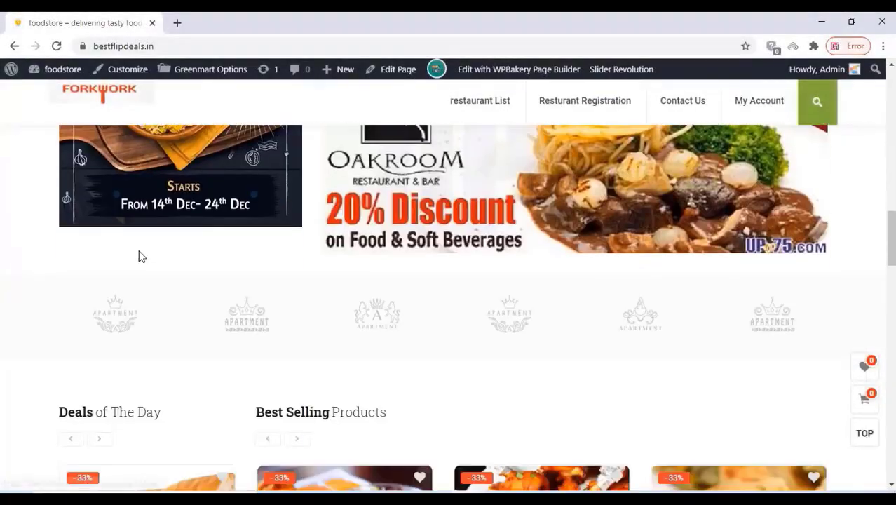
scroll(139, 257, down, 15)
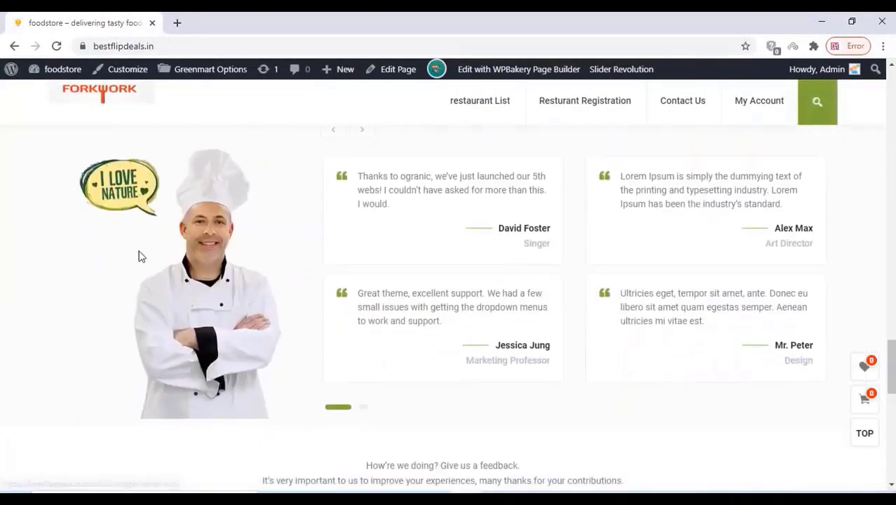
scroll(139, 256, down, 12)
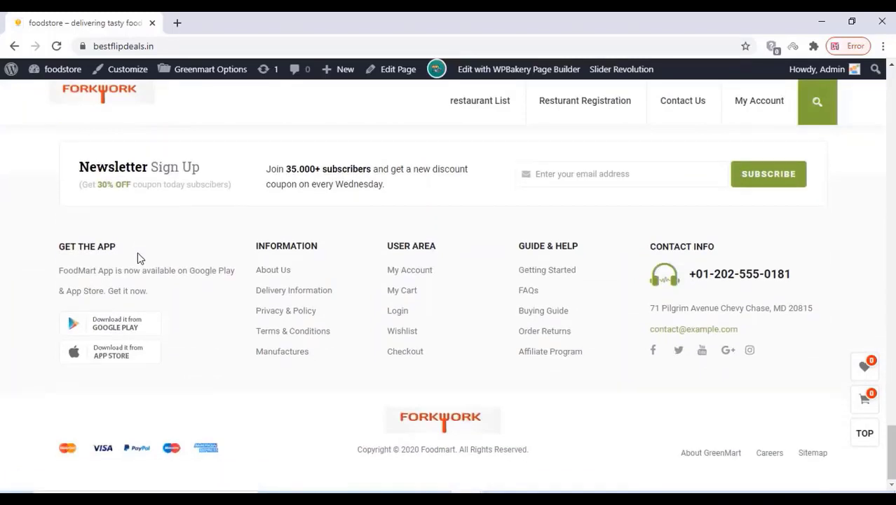
Open the restaurant list and examine its map, search filters and restaurant cards
click(482, 100)
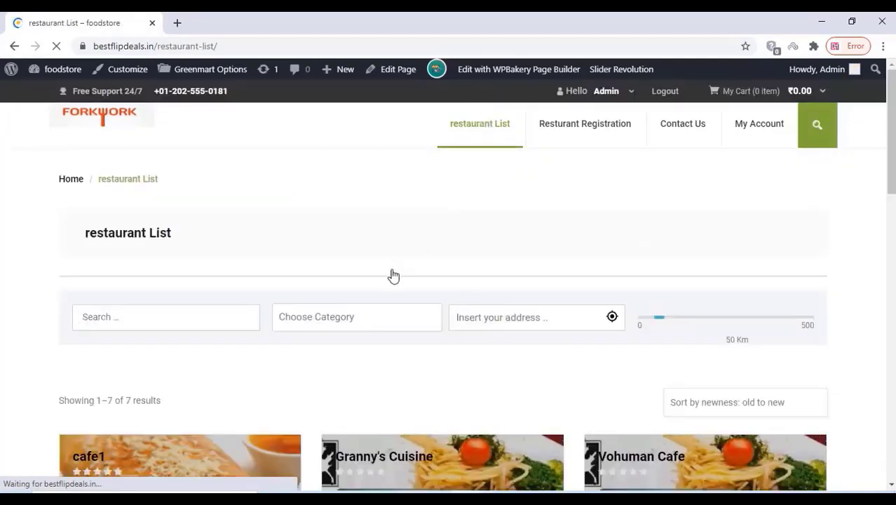
scroll(28, 328, down, 5)
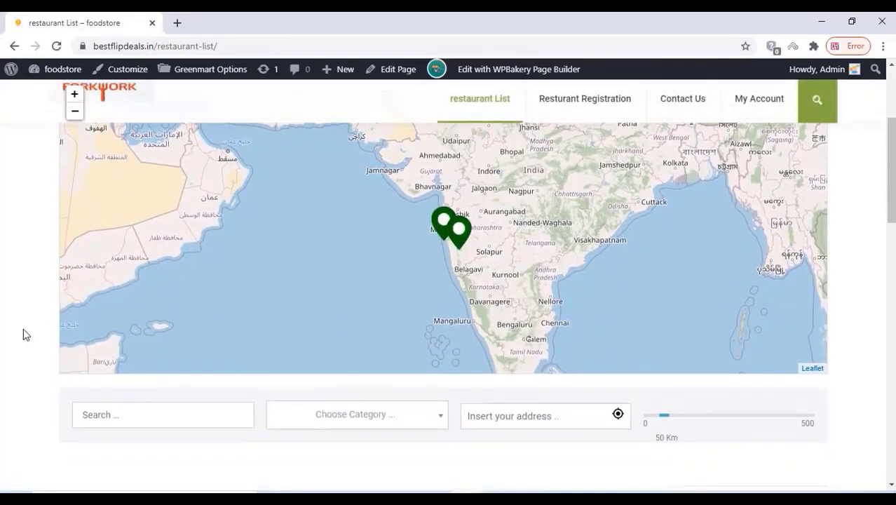
scroll(28, 335, down, 5)
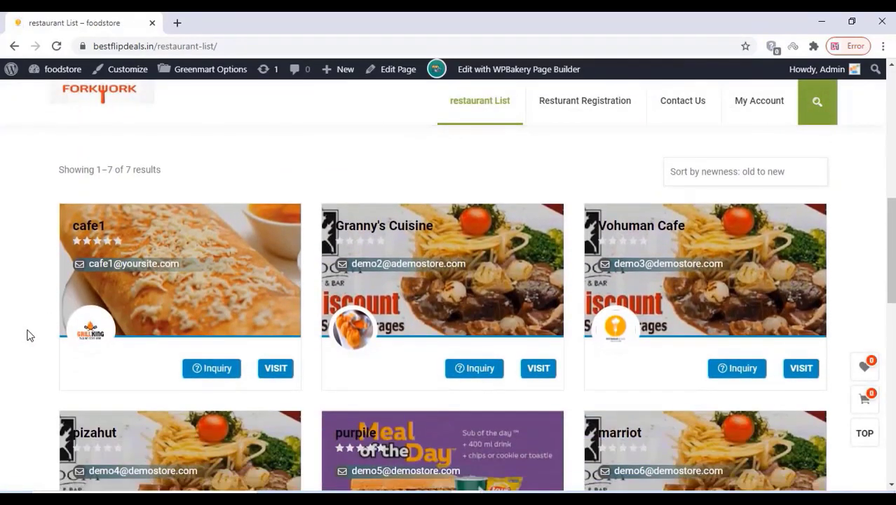
scroll(27, 336, down, 2)
scroll(27, 336, up, 4)
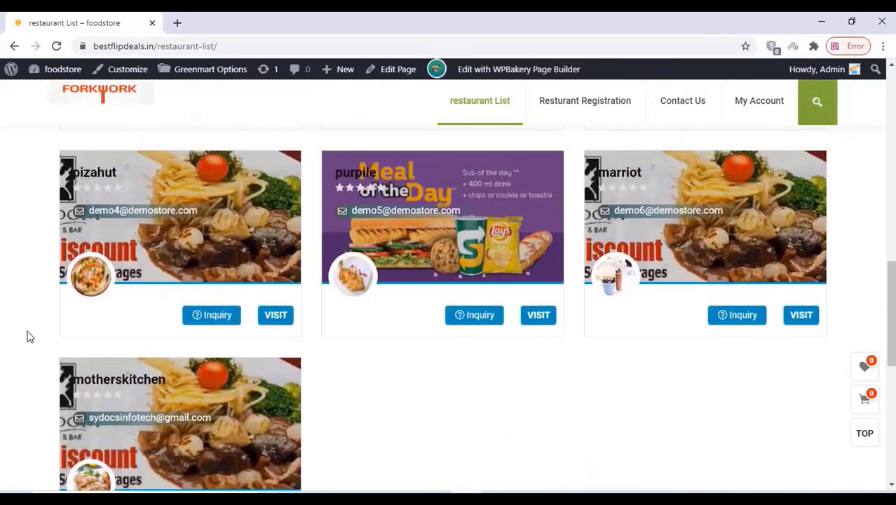
scroll(26, 336, up, 2)
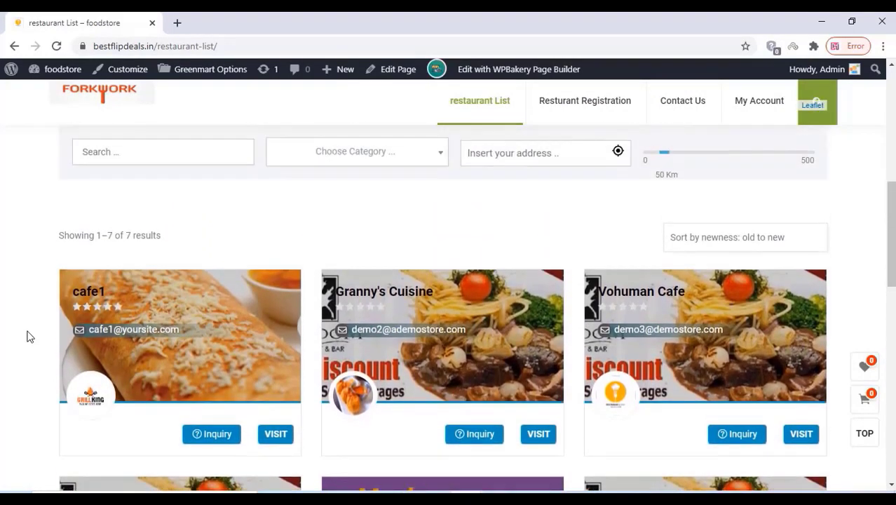
scroll(27, 336, down, 1)
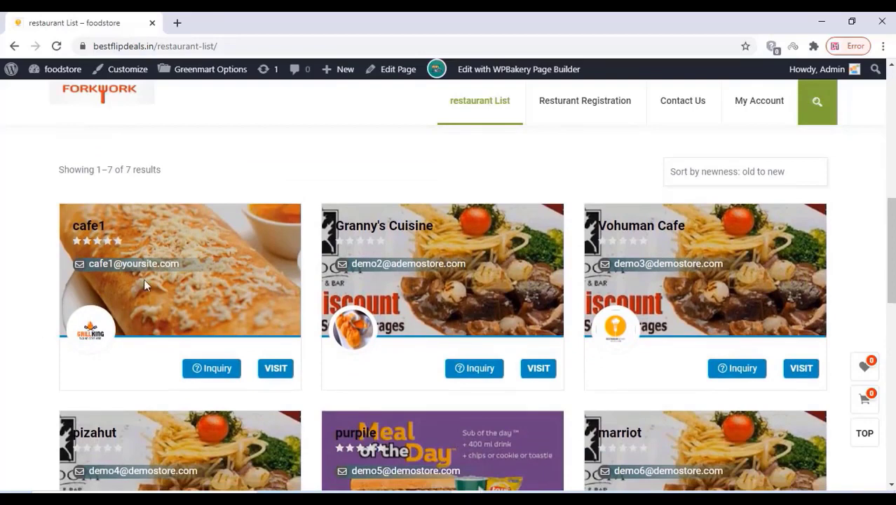
scroll(28, 349, down, 1)
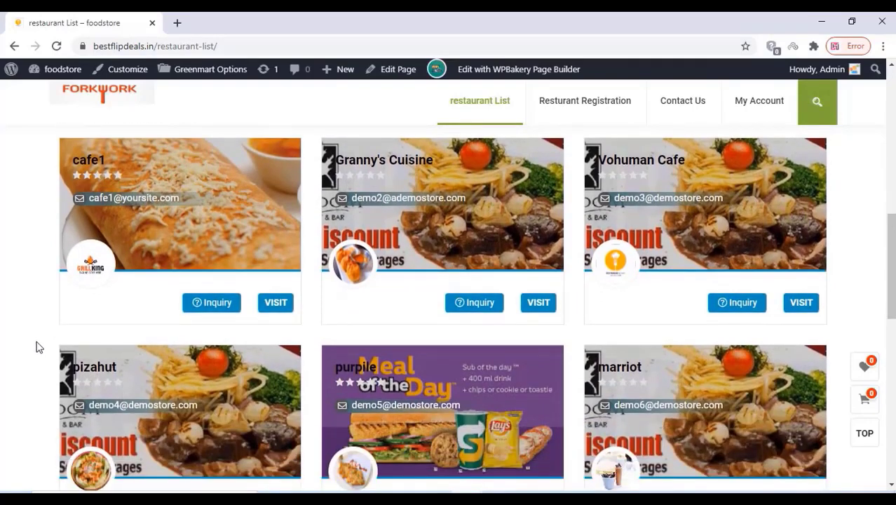
Visit the cafe1 store, look through its products and open the Chicken Lollipop product page
click(286, 304)
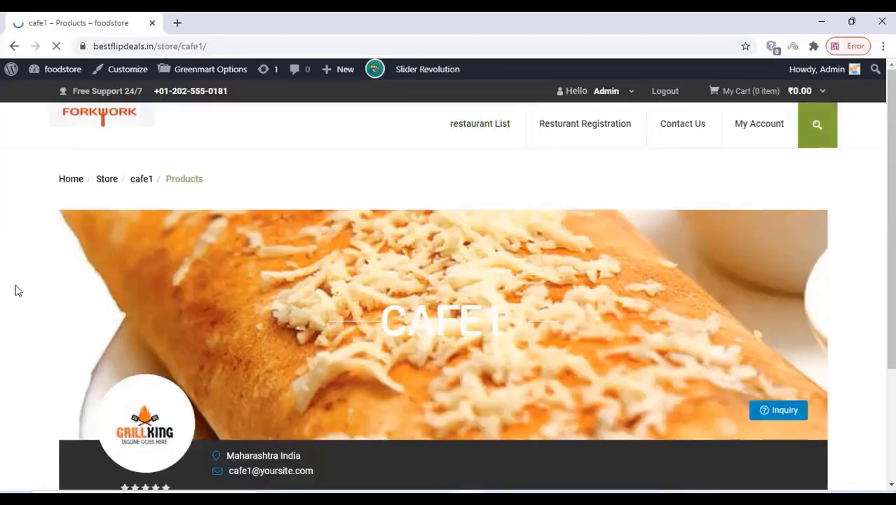
scroll(21, 293, down, 2)
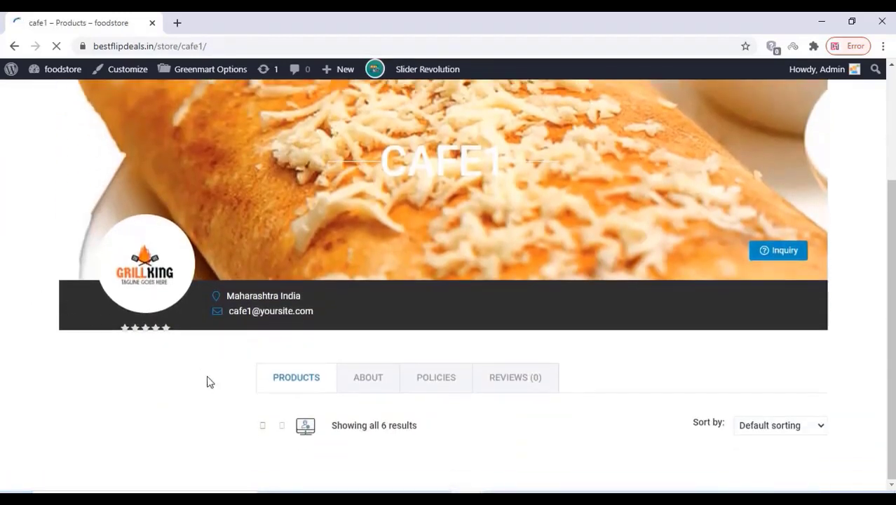
scroll(180, 382, down, 4)
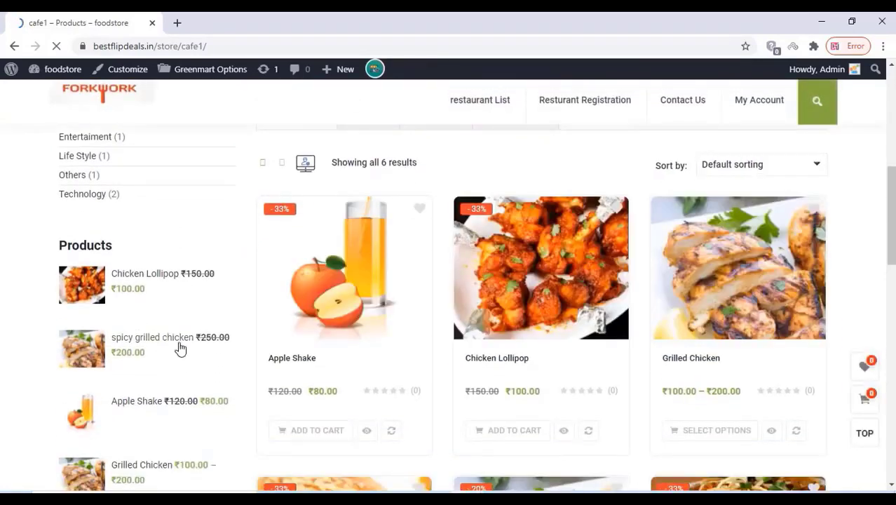
scroll(180, 348, down, 4)
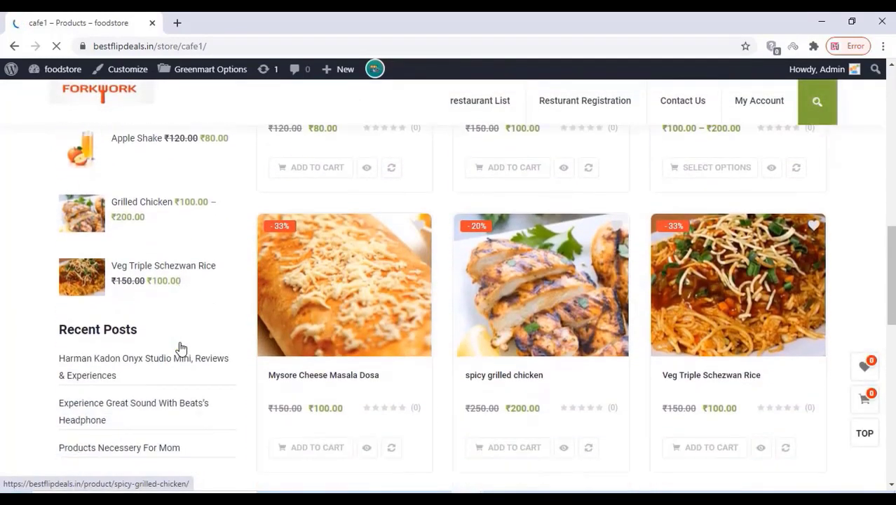
scroll(180, 348, down, 2)
scroll(179, 348, up, 4)
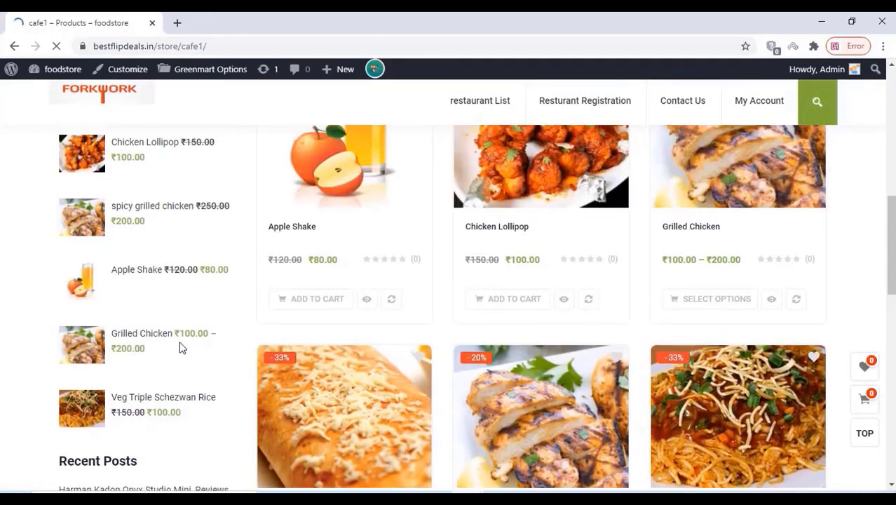
scroll(180, 348, up, 3)
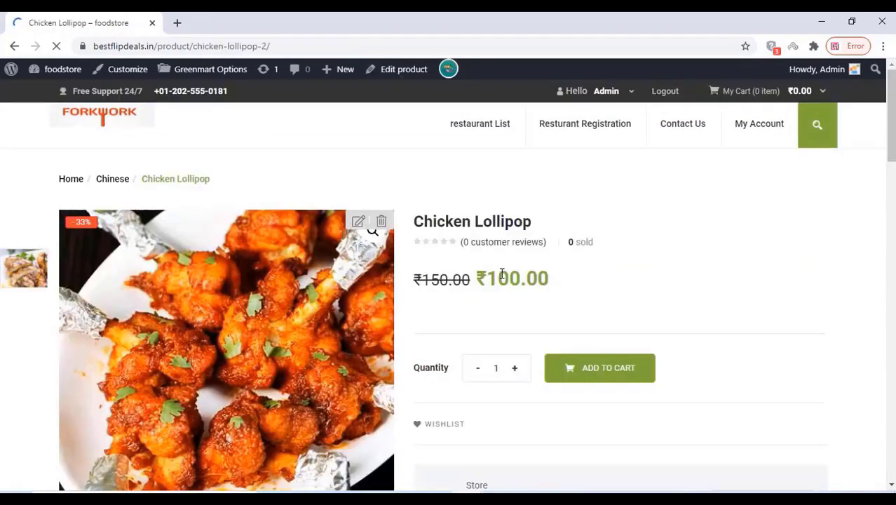
Review the Chicken Lollipop details, add one to the cart and proceed to checkout
scroll(499, 274, down, 3)
scroll(499, 273, down, 1)
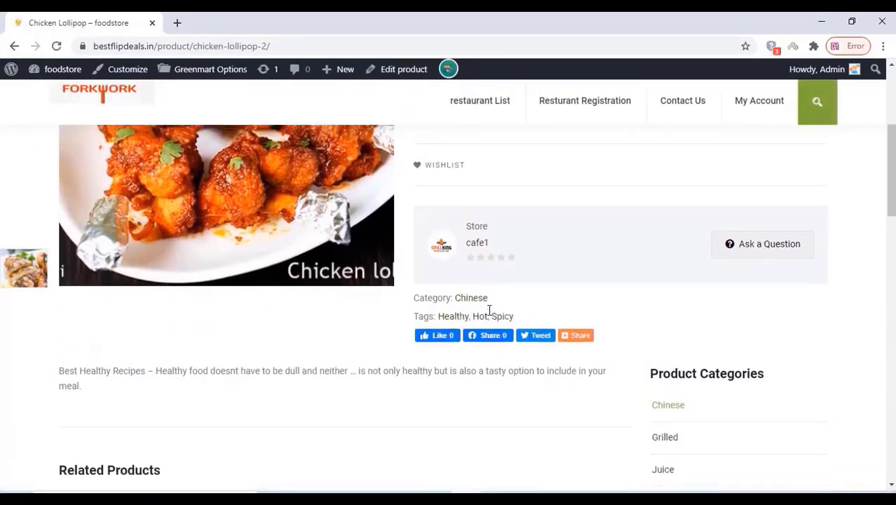
scroll(489, 312, up, 3)
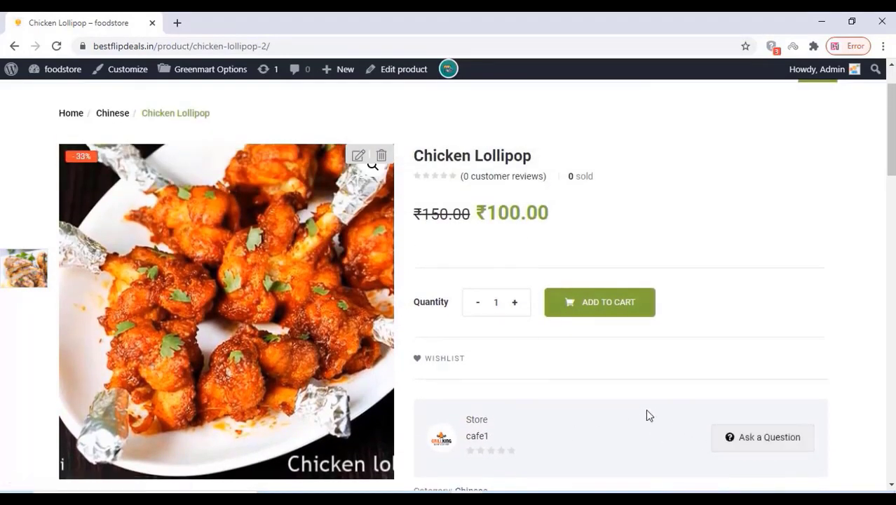
scroll(605, 397, down, 2)
scroll(604, 397, up, 3)
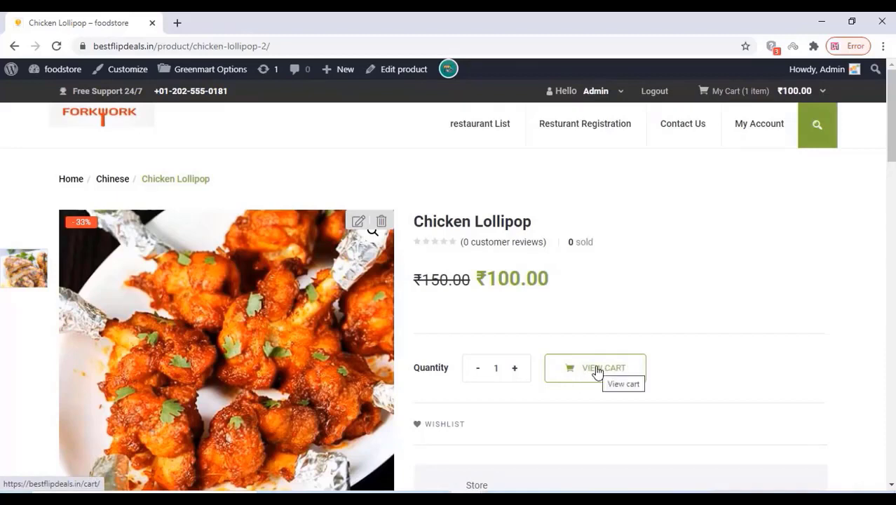
click(810, 97)
click(733, 288)
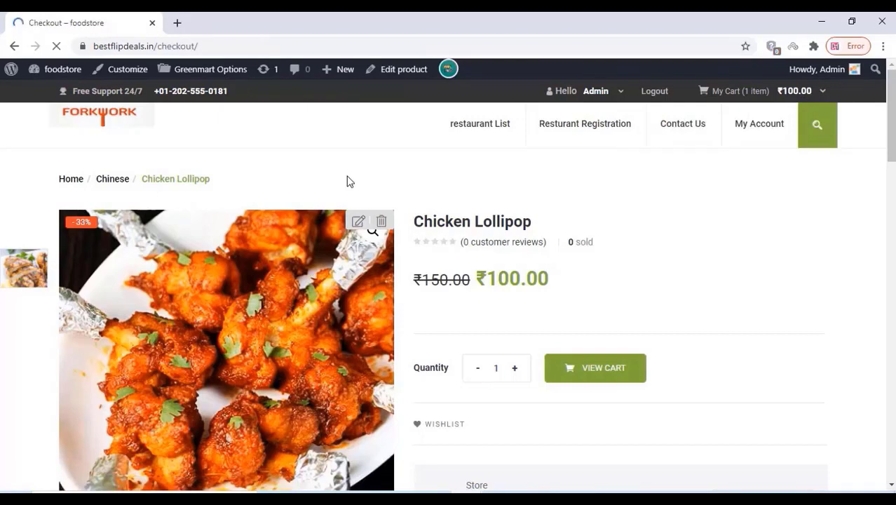
Review the checkout details, agree to the terms and conditions, and place the cash on delivery order
scroll(348, 181, down, 2)
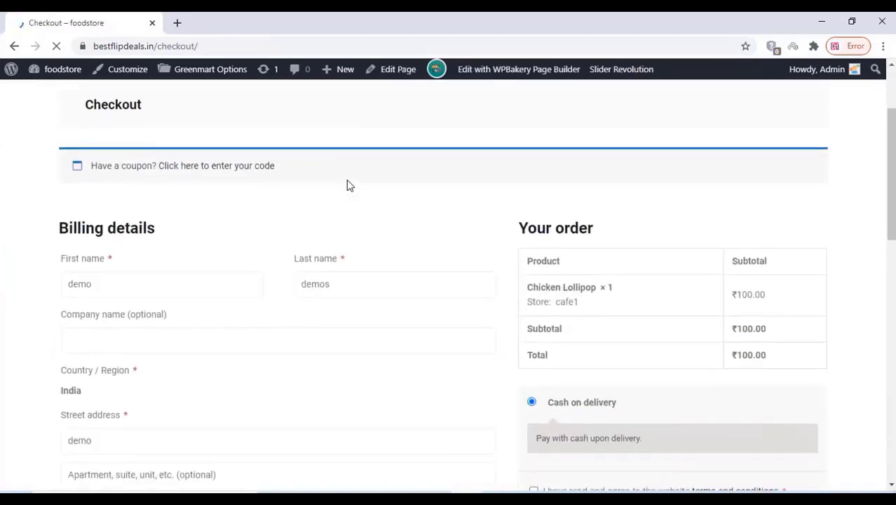
scroll(474, 254, down, 1)
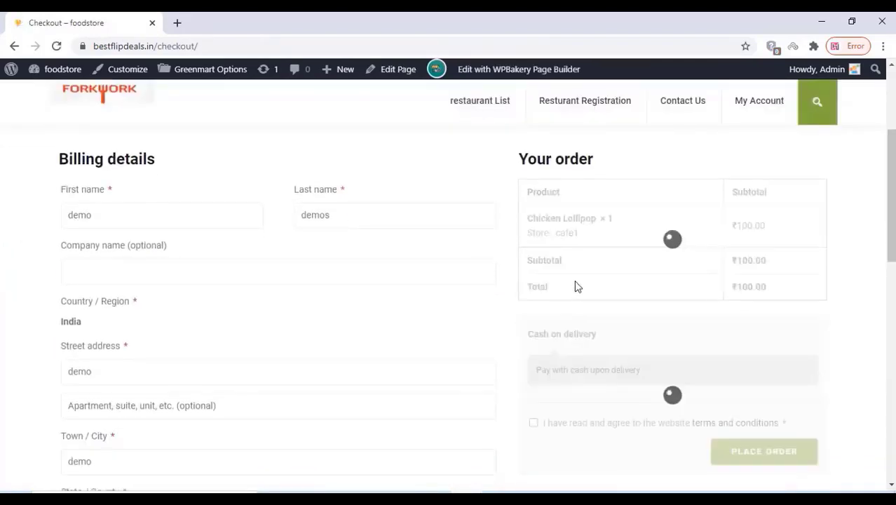
scroll(567, 249, down, 1)
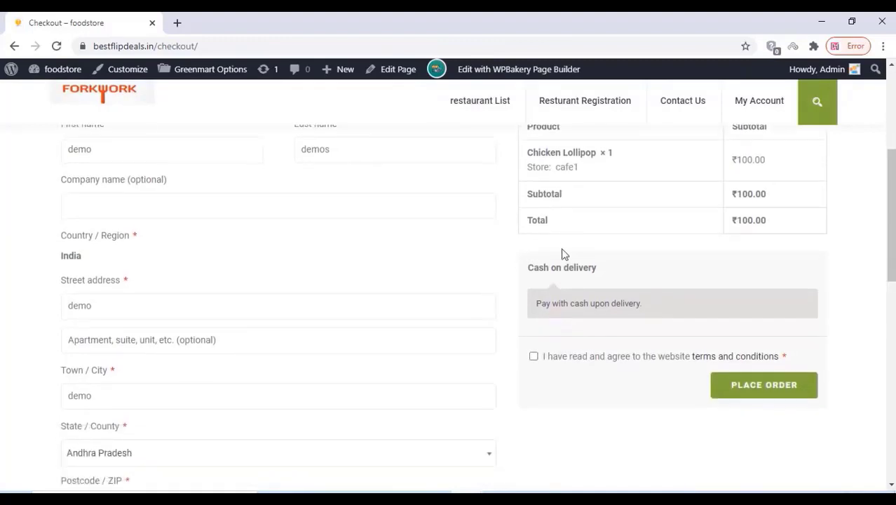
click(533, 356)
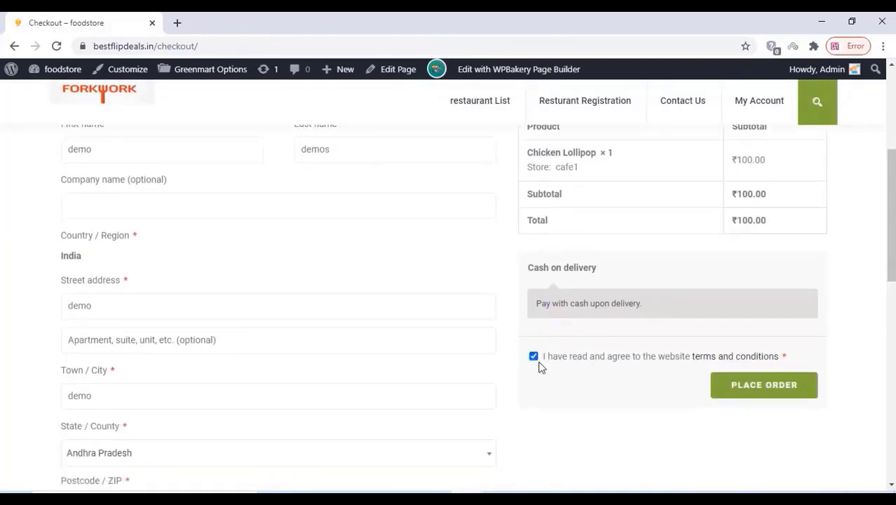
click(746, 386)
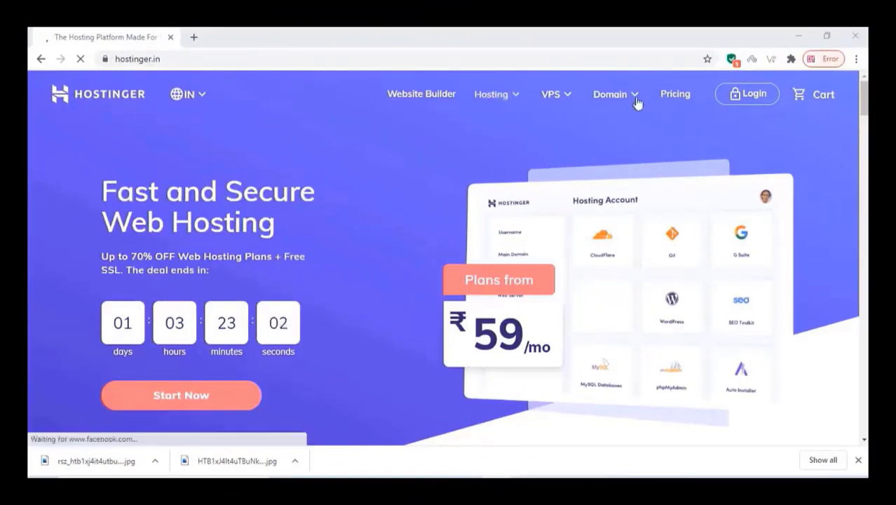
Search Hostinger's domain checker for mydemoshop123.com and add that domain to the cart
mouse_move(620, 89)
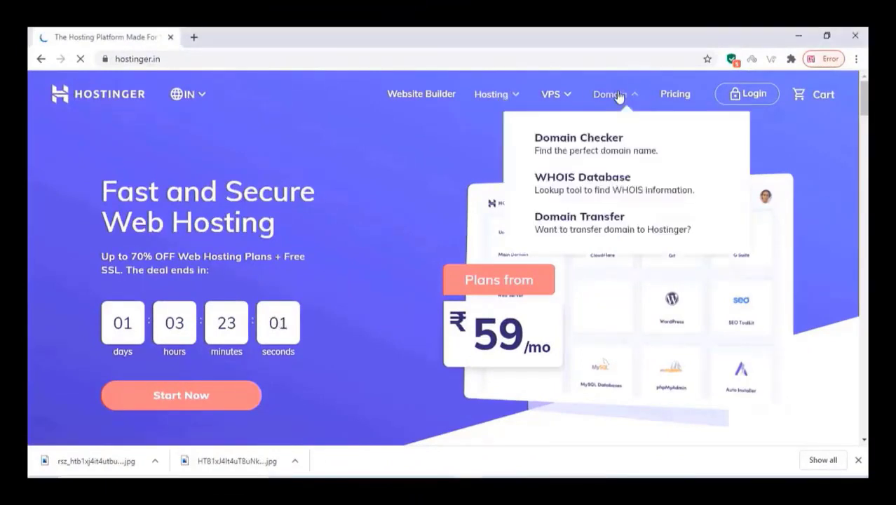
click(586, 148)
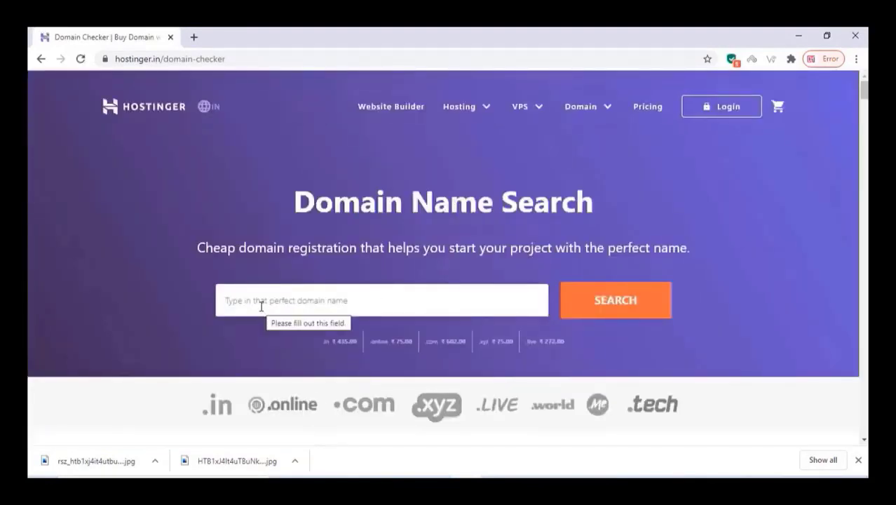
click(261, 306)
text(mydemoshop123.com)
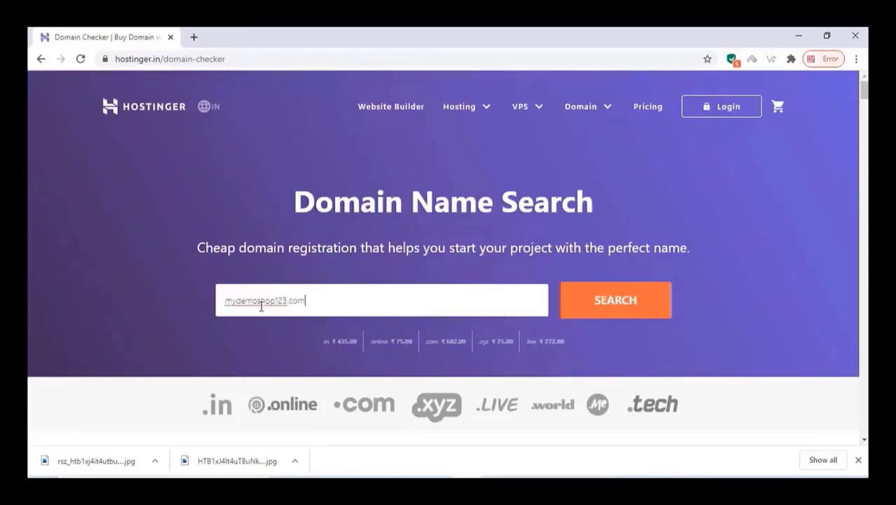
click(608, 306)
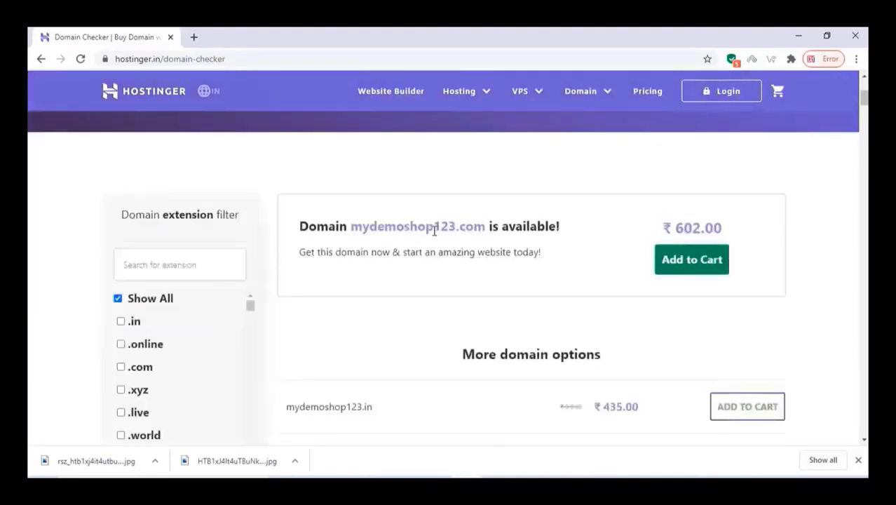
click(682, 266)
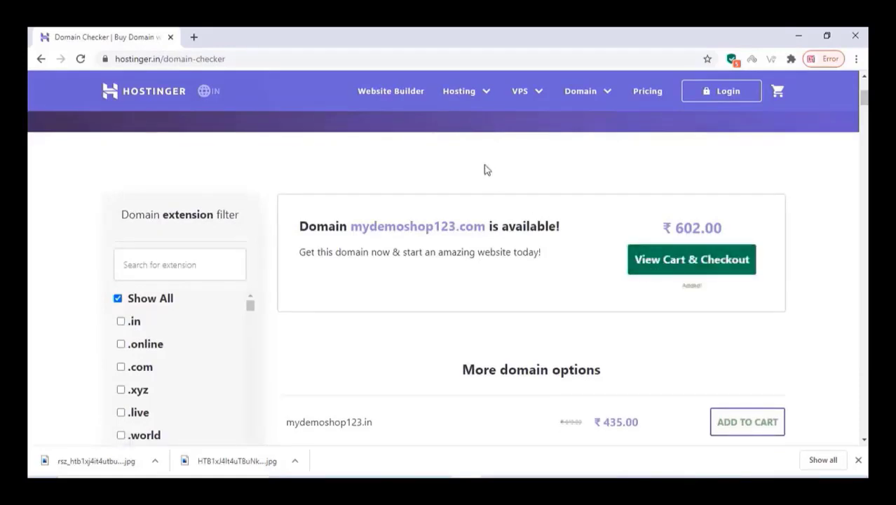
Open Hostinger's Shared Web Hosting page and bring up the hosting plans for comparison
mouse_move(457, 97)
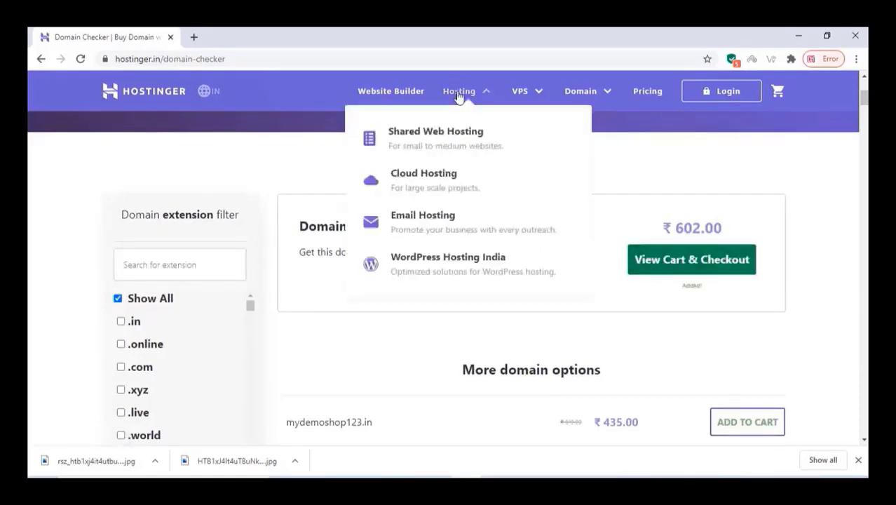
click(423, 136)
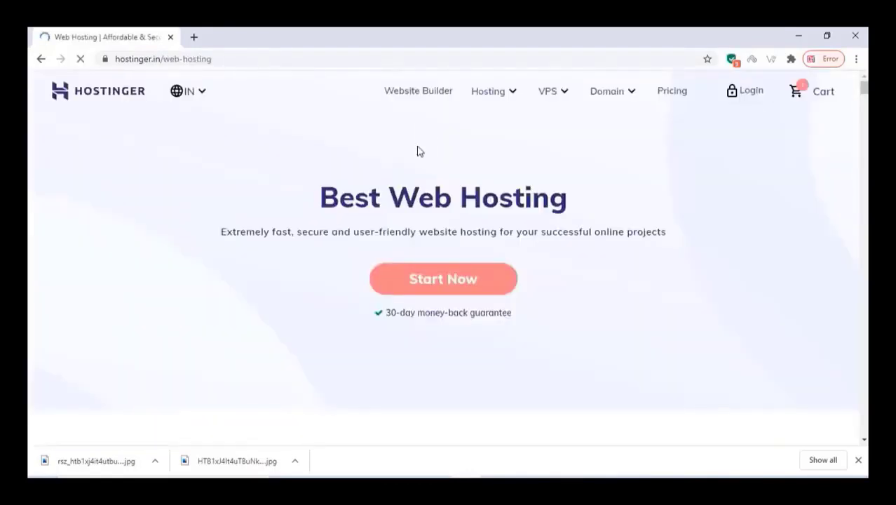
click(466, 286)
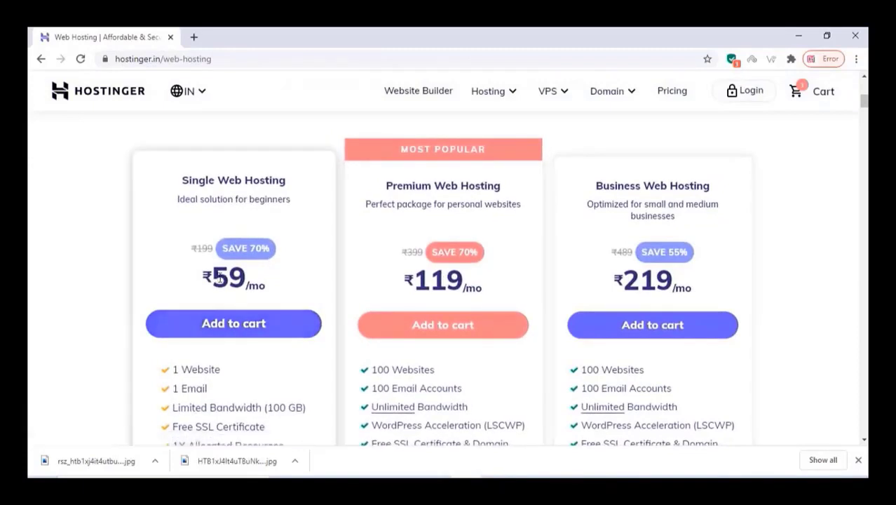
Add the Single Web Hosting plan to the cart and set its billing period to 12 months
scroll(229, 281, down, 1)
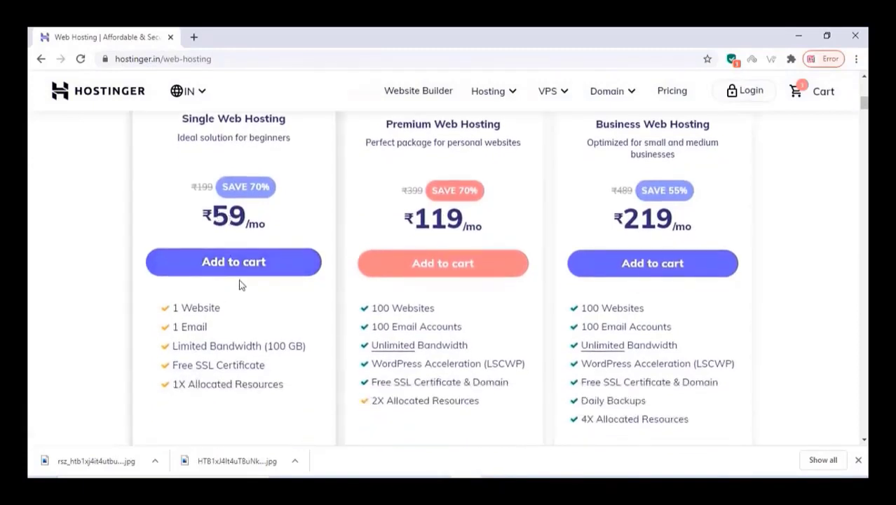
click(254, 271)
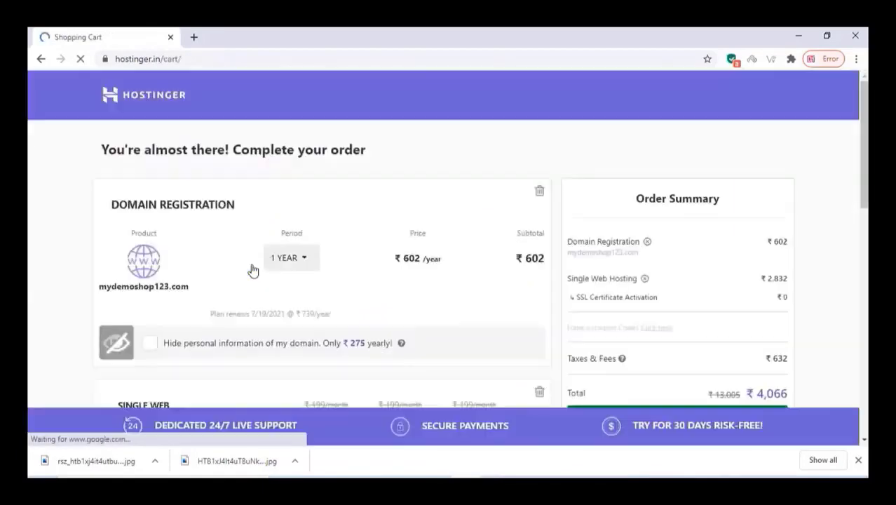
scroll(253, 271, down, 2)
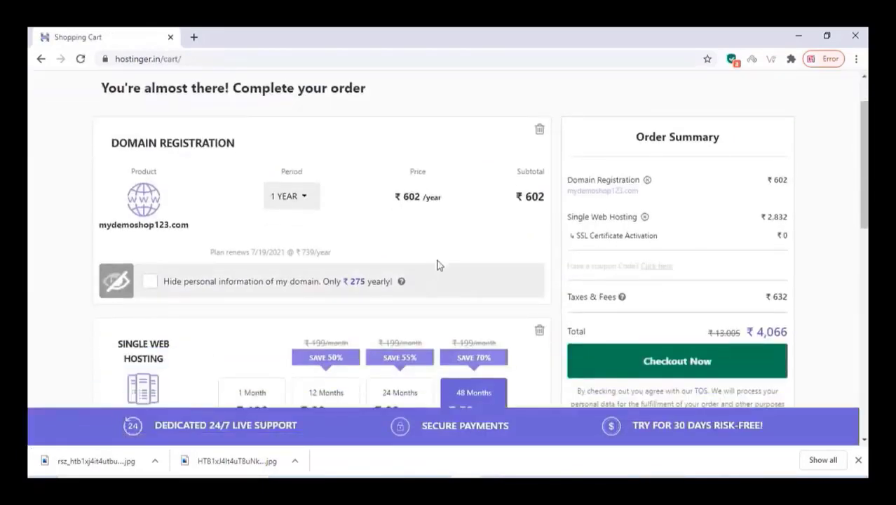
scroll(421, 238, down, 3)
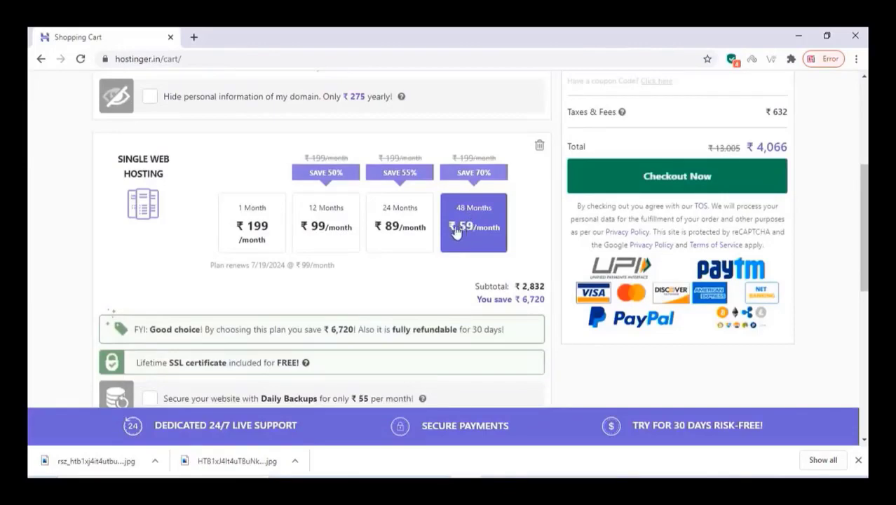
click(343, 232)
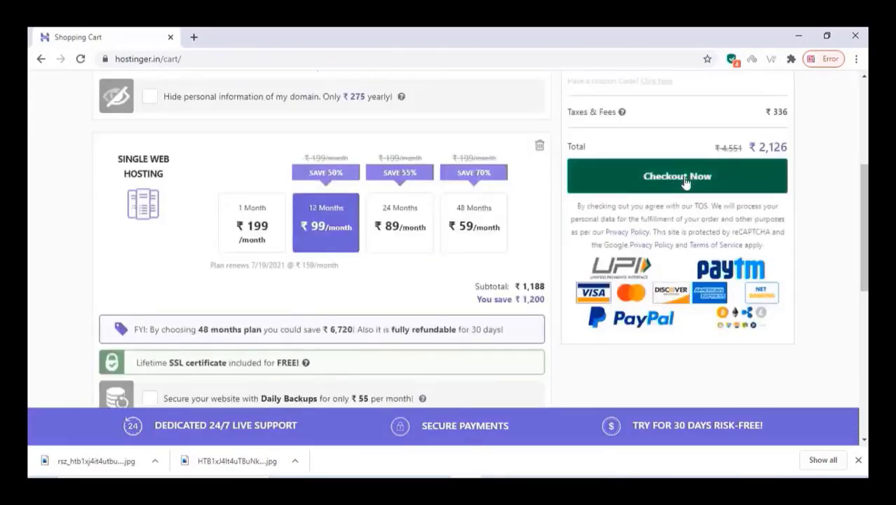
scroll(729, 169, up, 2)
scroll(710, 186, down, 2)
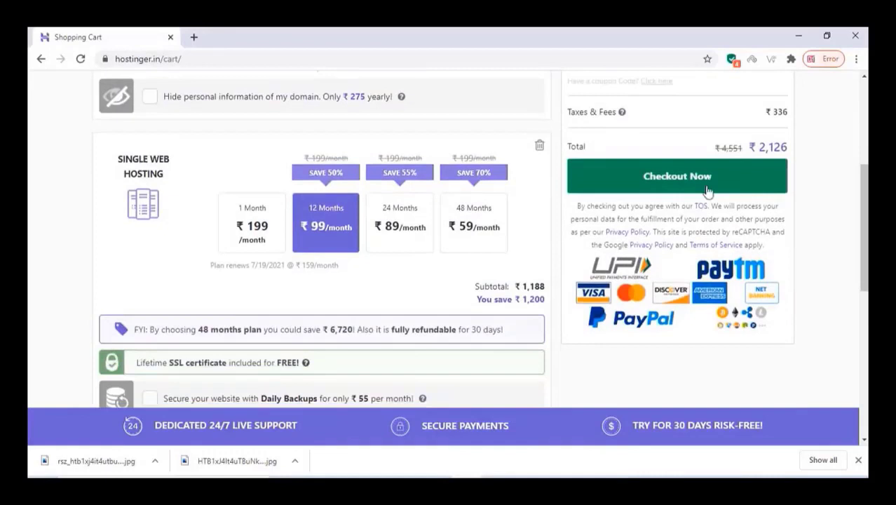
Check out the order by signing up with Google and choose net banking as the payment method
click(665, 177)
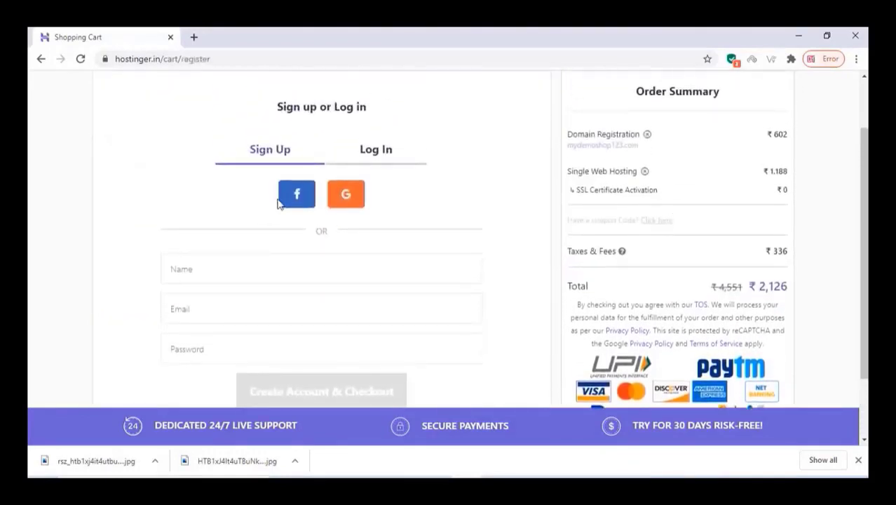
click(347, 199)
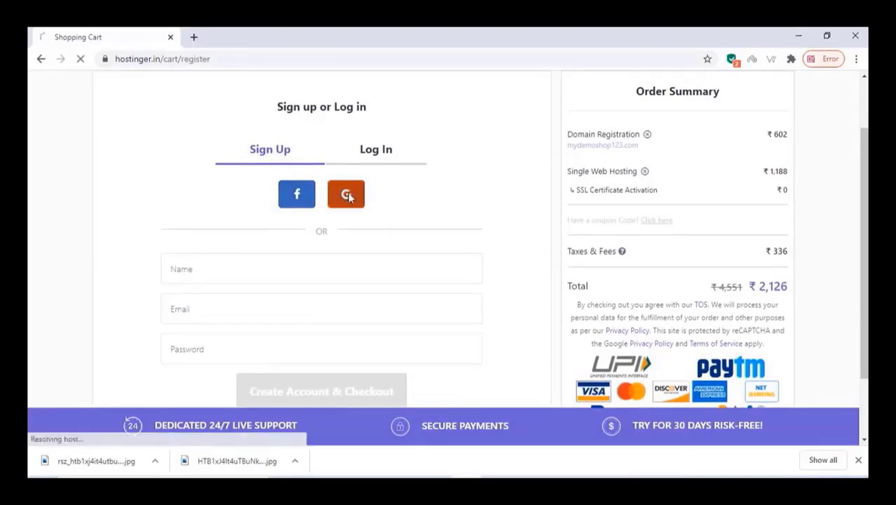
scroll(330, 182, down, 1)
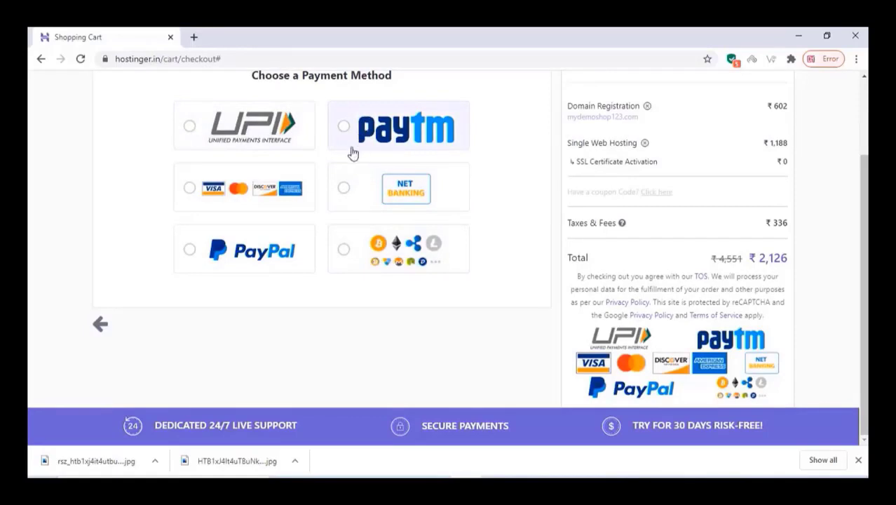
click(348, 196)
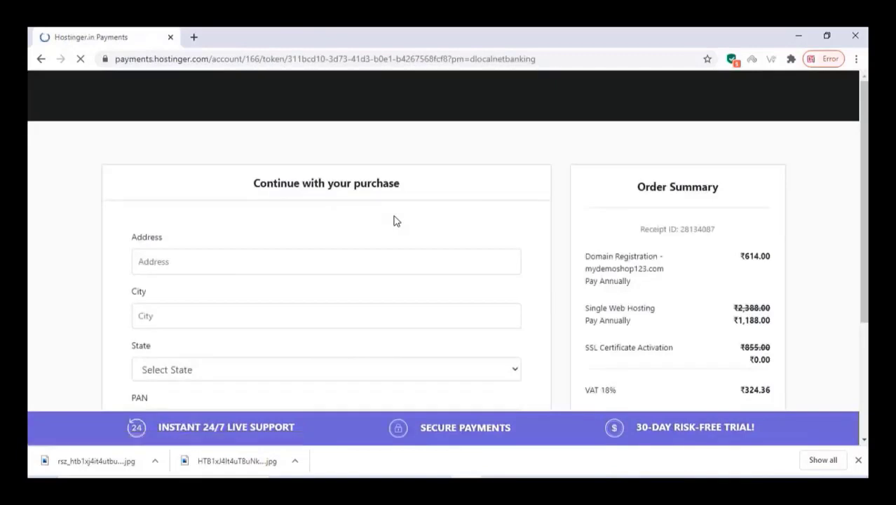
scroll(393, 221, down, 3)
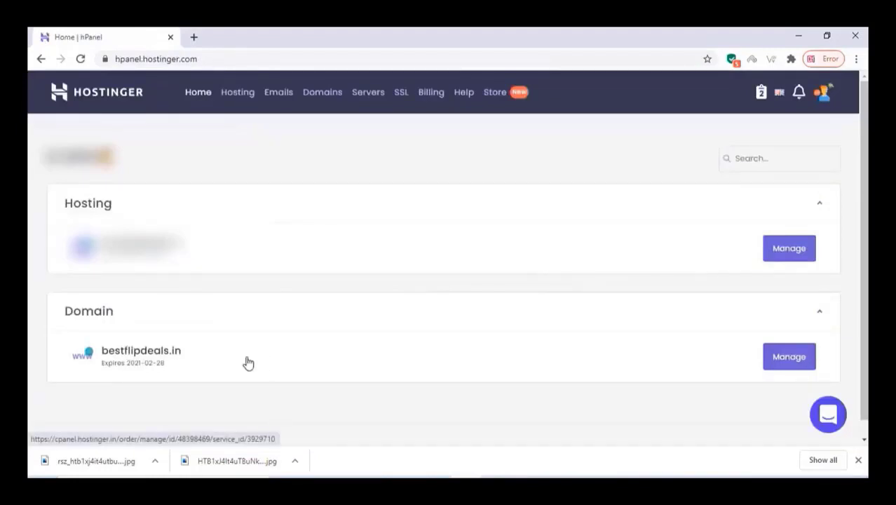
Open the management page of the bestflipdeals.in hosting account and examine its available tools
click(789, 250)
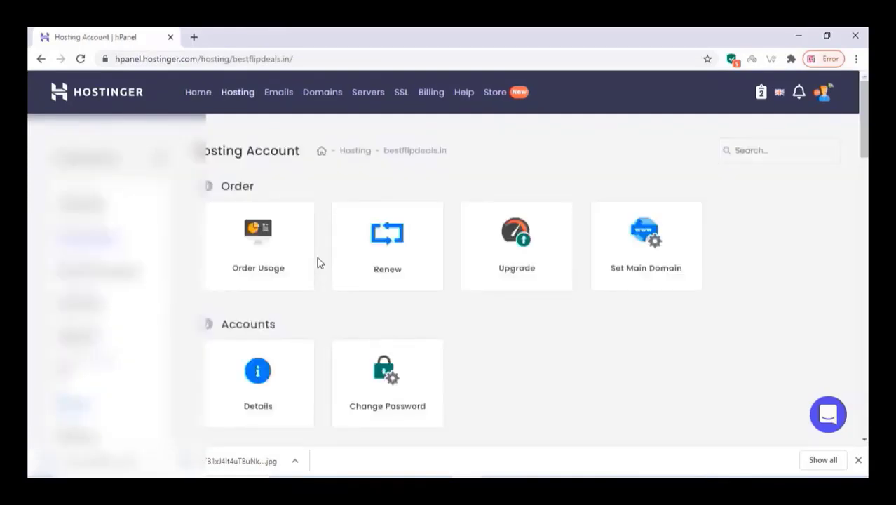
scroll(318, 262, down, 3)
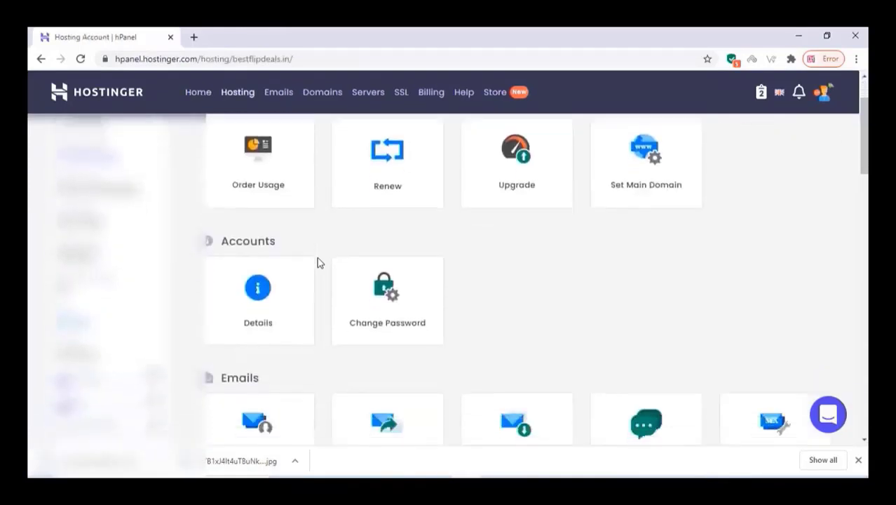
scroll(318, 263, down, 3)
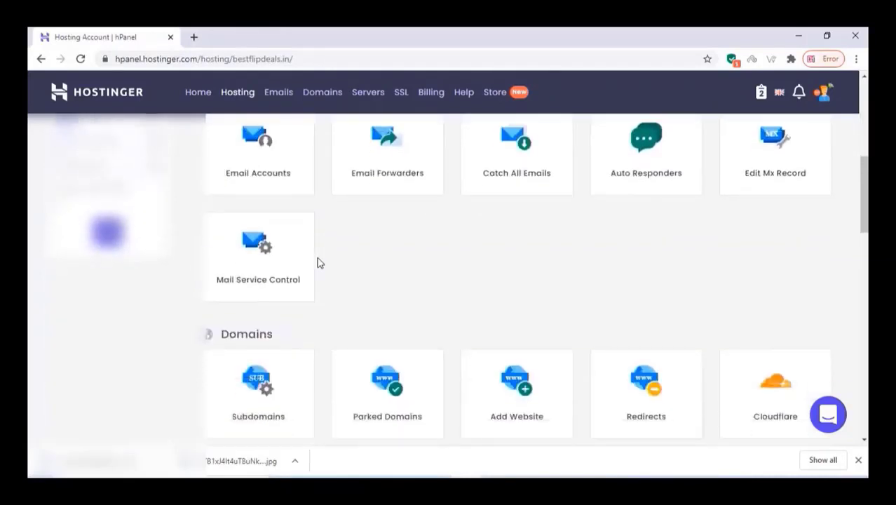
scroll(318, 262, down, 5)
scroll(318, 262, down, 7)
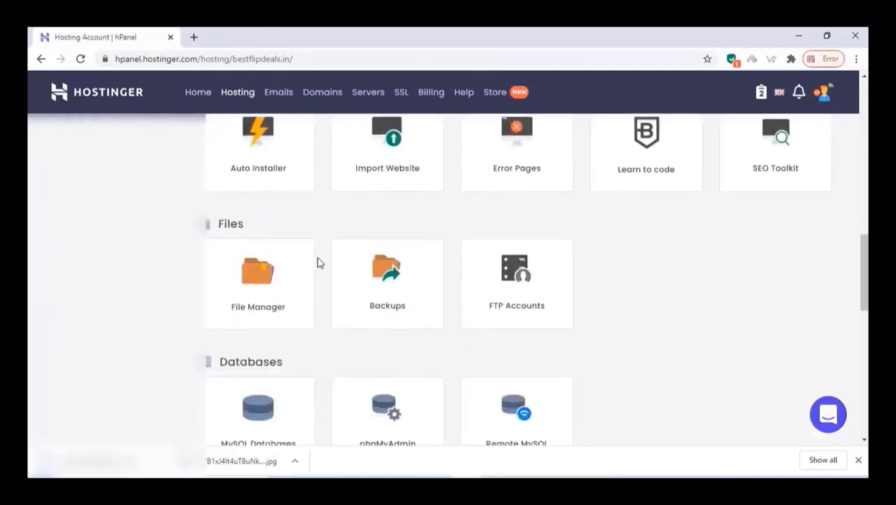
scroll(318, 263, down, 3)
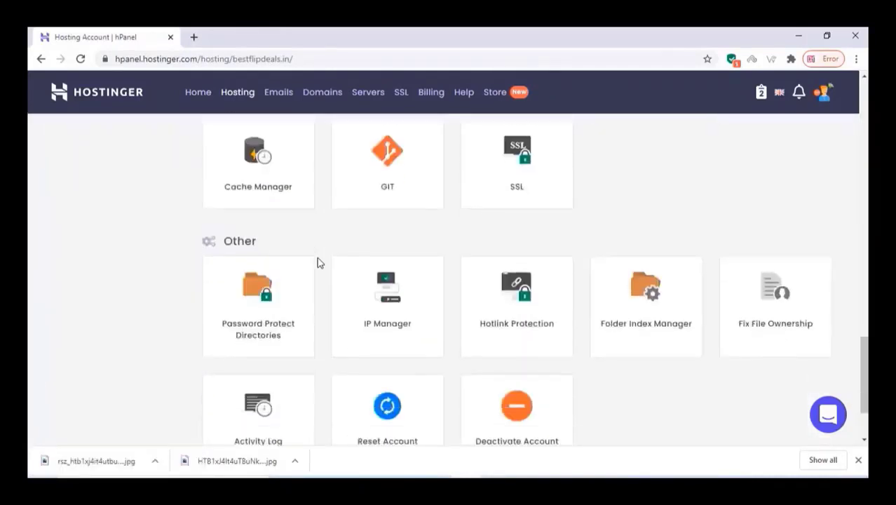
scroll(318, 262, down, 1)
scroll(317, 262, up, 8)
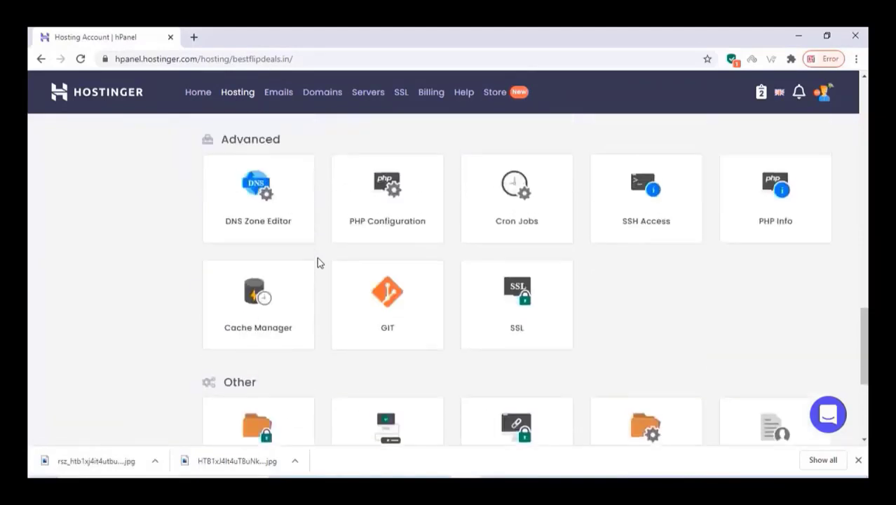
scroll(318, 262, up, 5)
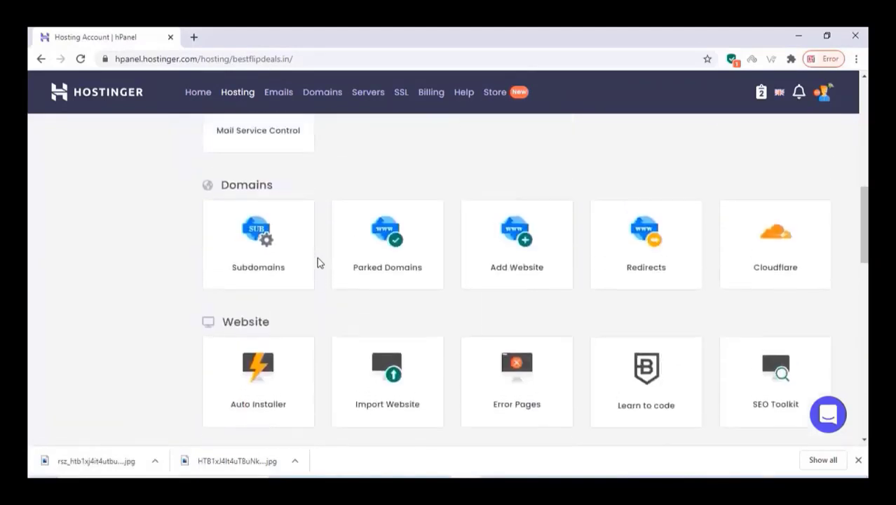
Open the hosting account's Auto Installer and start a WordPress installation
scroll(318, 262, down, 1)
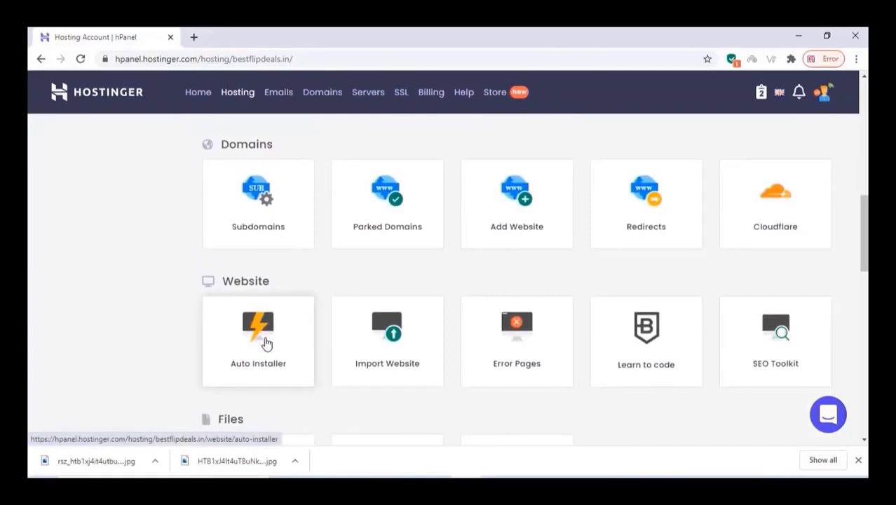
click(266, 343)
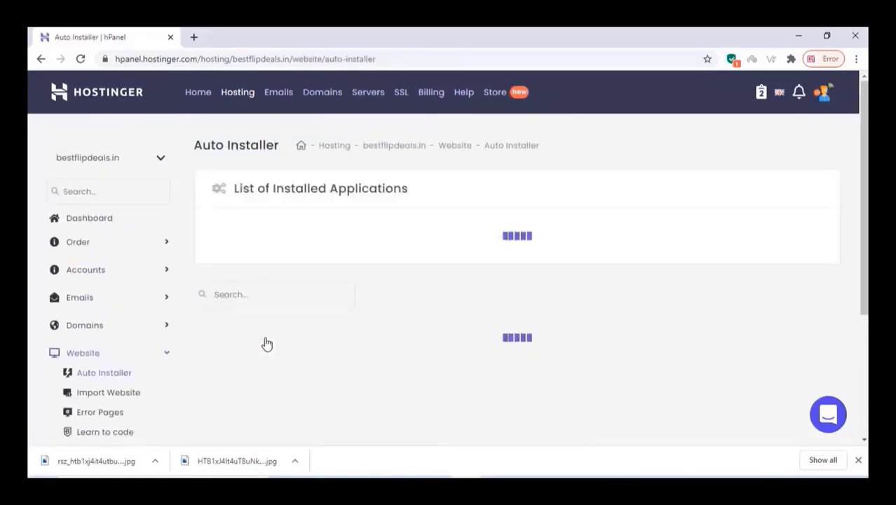
scroll(270, 316, down, 3)
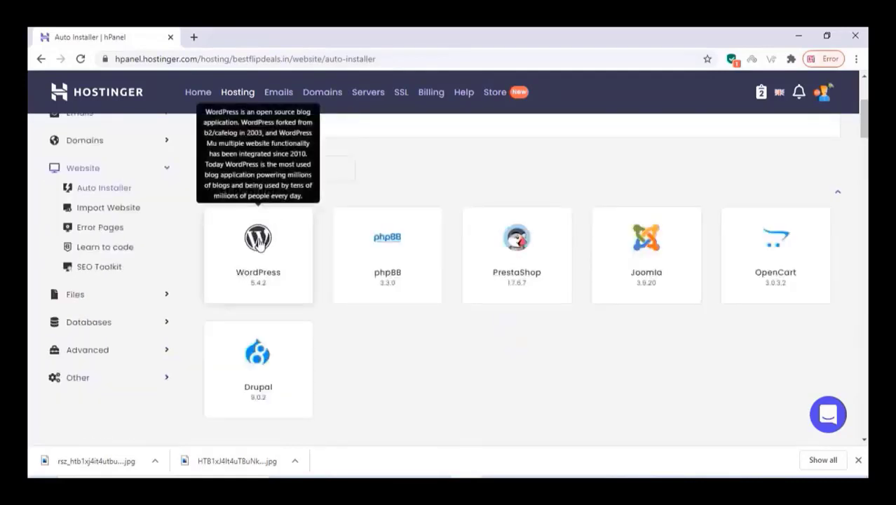
click(258, 241)
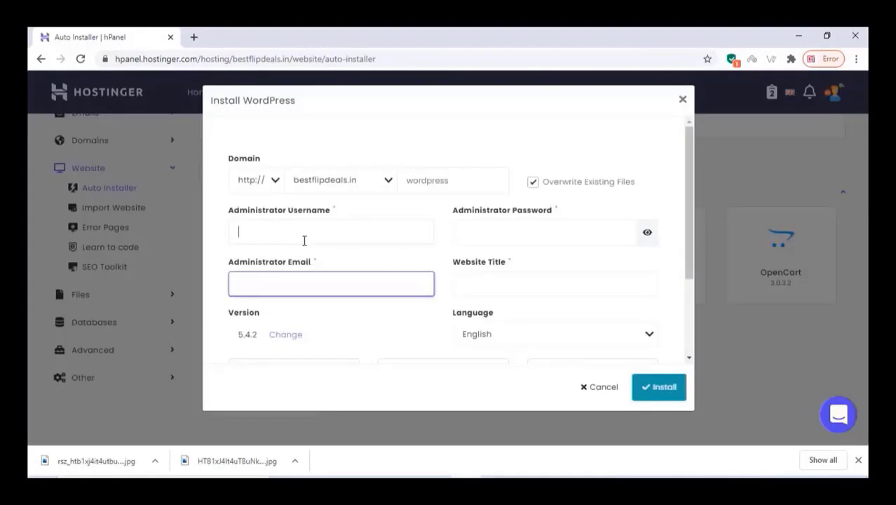
Set the administrator username to demoadmin, then generate an administrator password and copy it
click(304, 233)
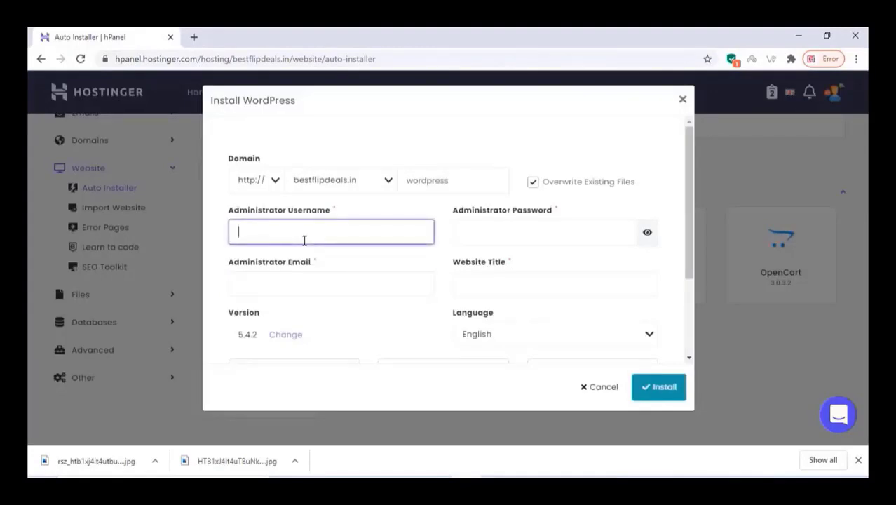
text(demoadmin)
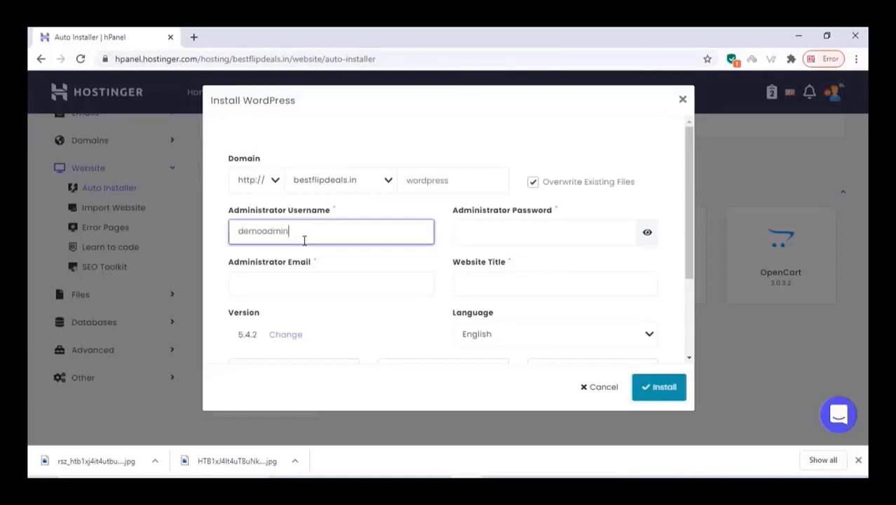
click(473, 240)
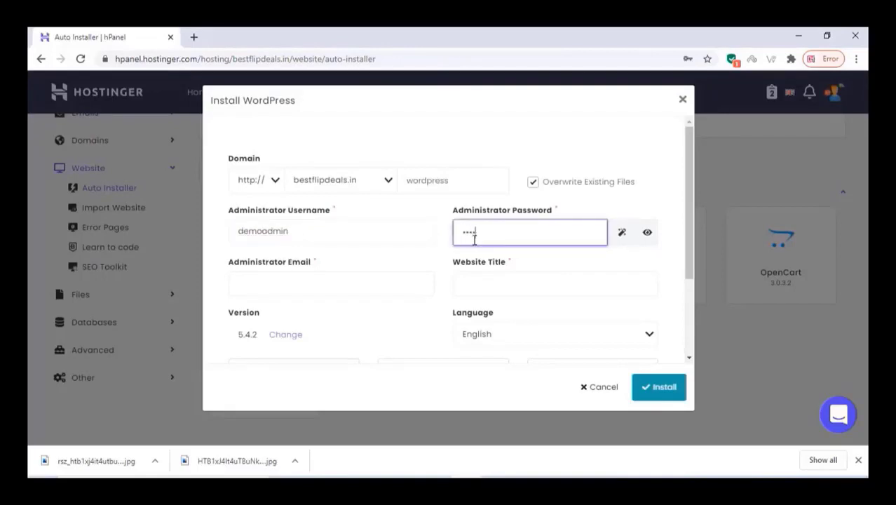
click(622, 233)
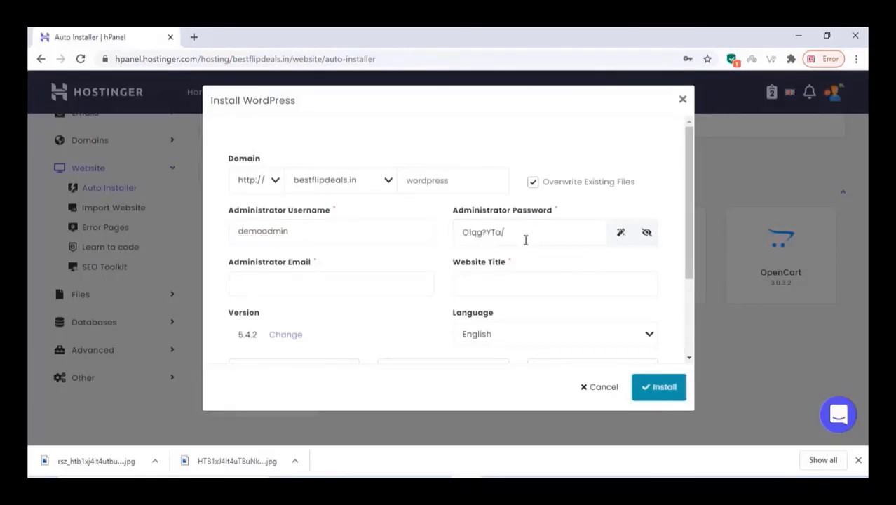
triple_click(486, 237)
right_click(486, 236)
click(509, 275)
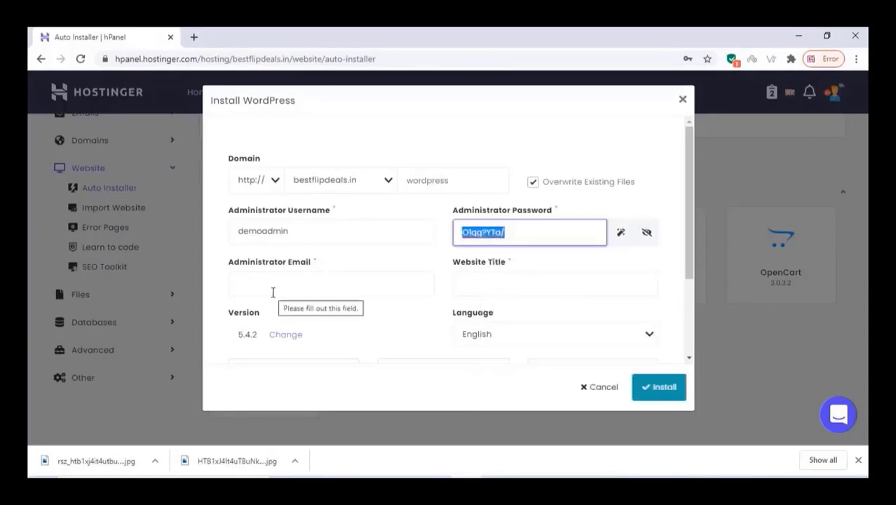
Fill in the administrator e-mail, title the website demostore and install WordPress on bestflipdeals.in
click(473, 284)
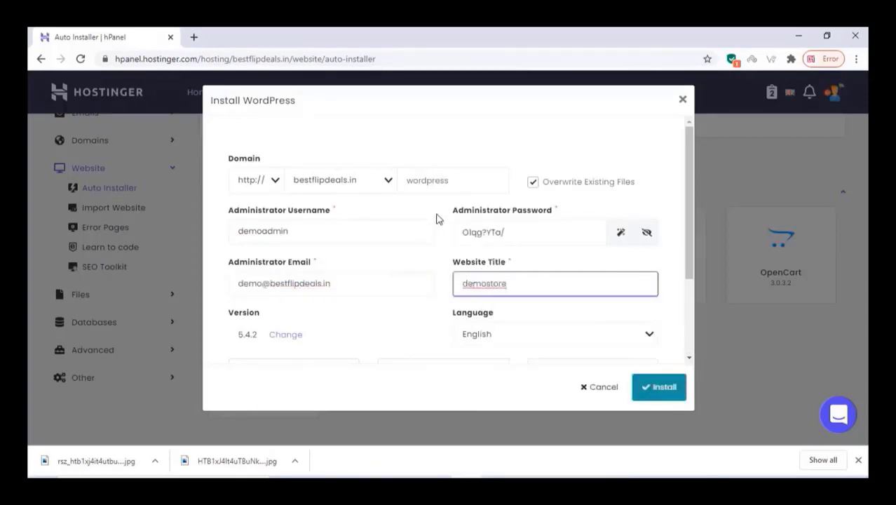
click(660, 386)
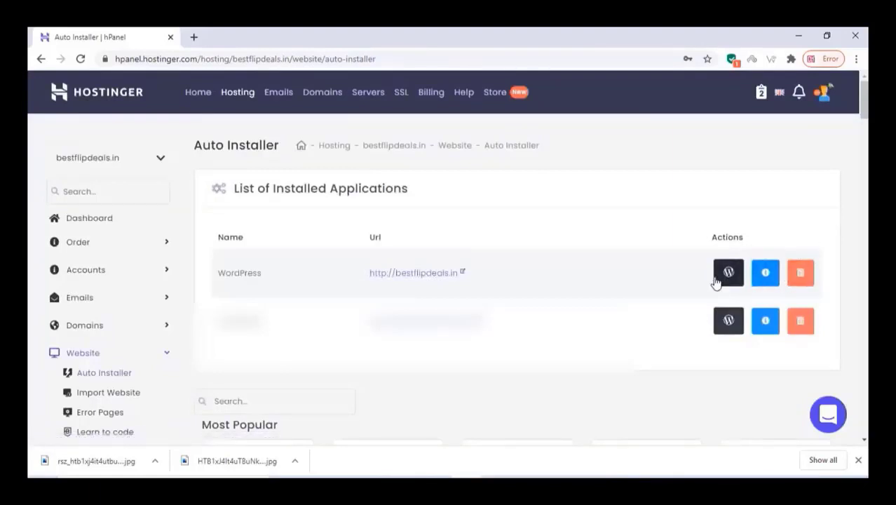
Open the newly installed bestflipdeals.in site and look through its home page
click(420, 274)
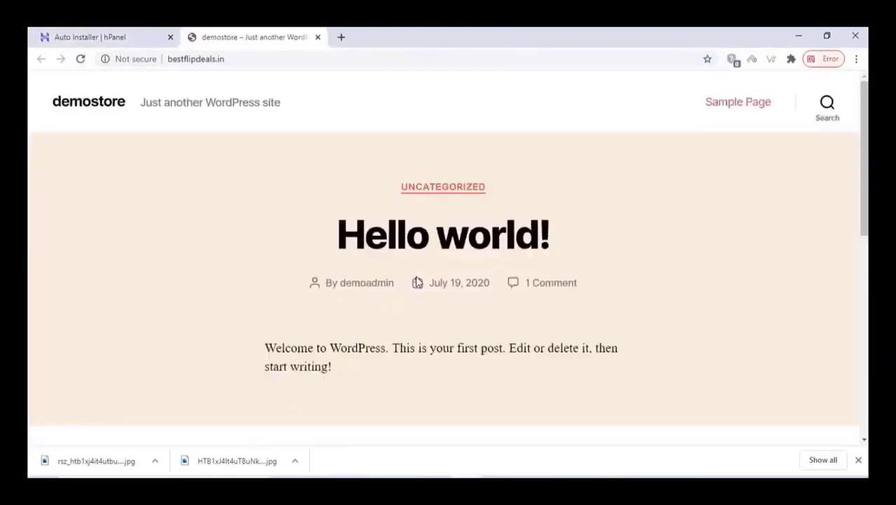
scroll(387, 220, down, 1)
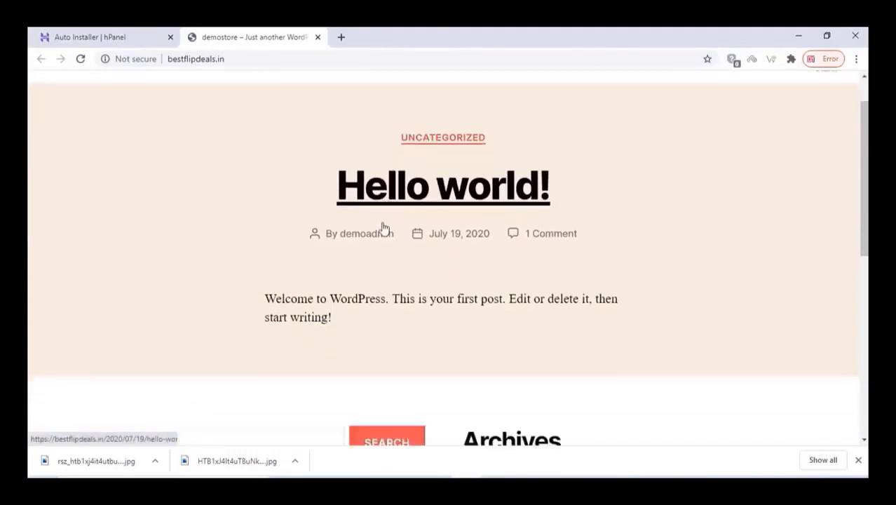
scroll(383, 228, down, 6)
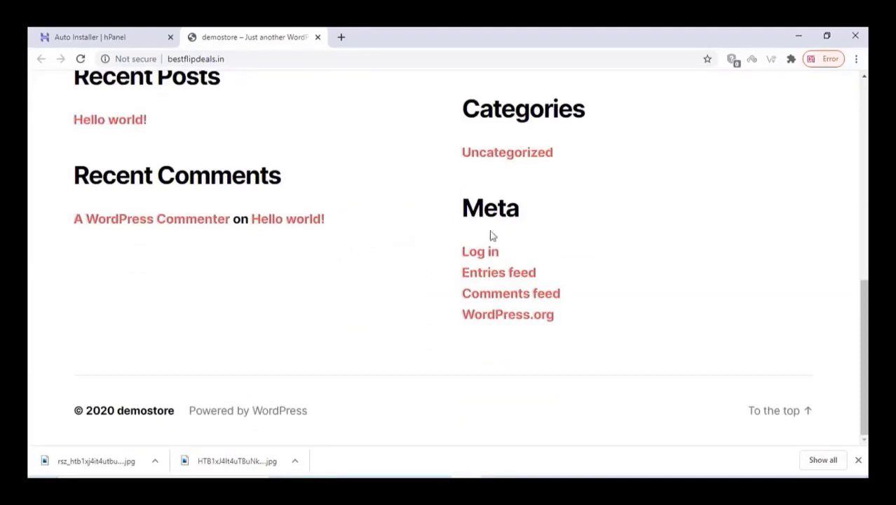
Log in to the site's WordPress dashboard as demoadmin with the administrator password
click(488, 256)
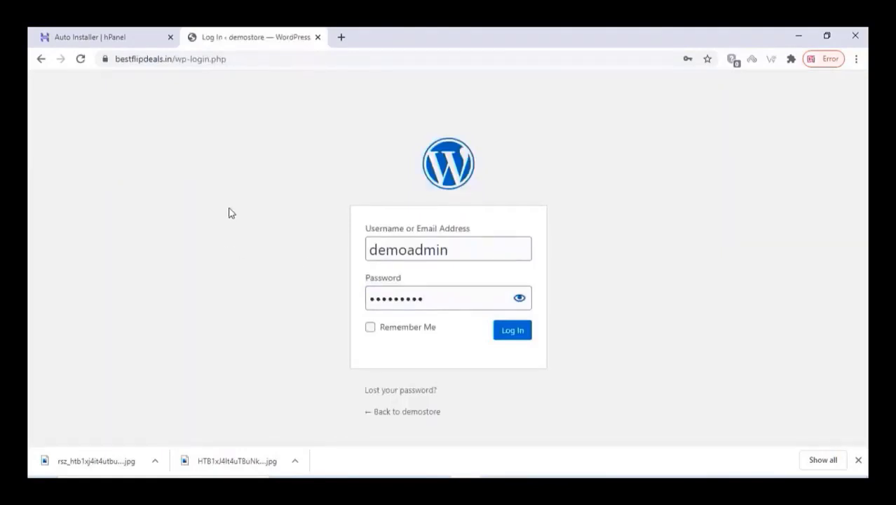
click(518, 332)
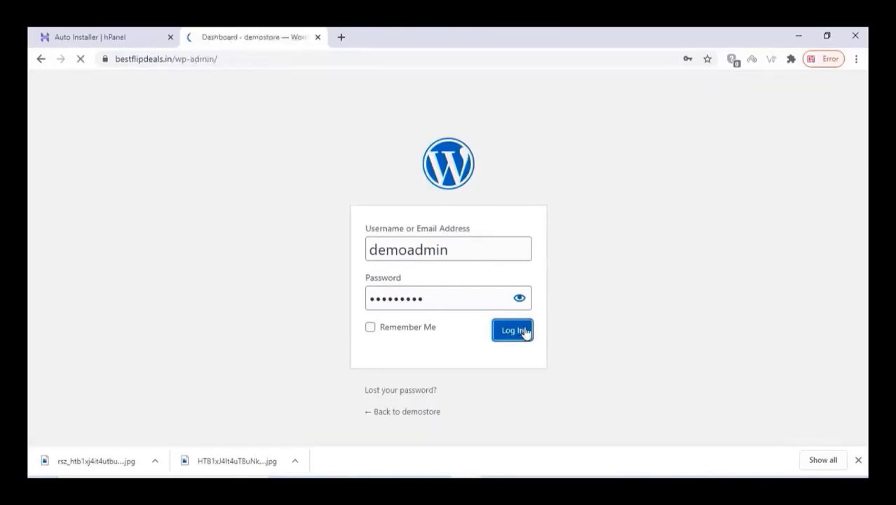
scroll(306, 250, down, 2)
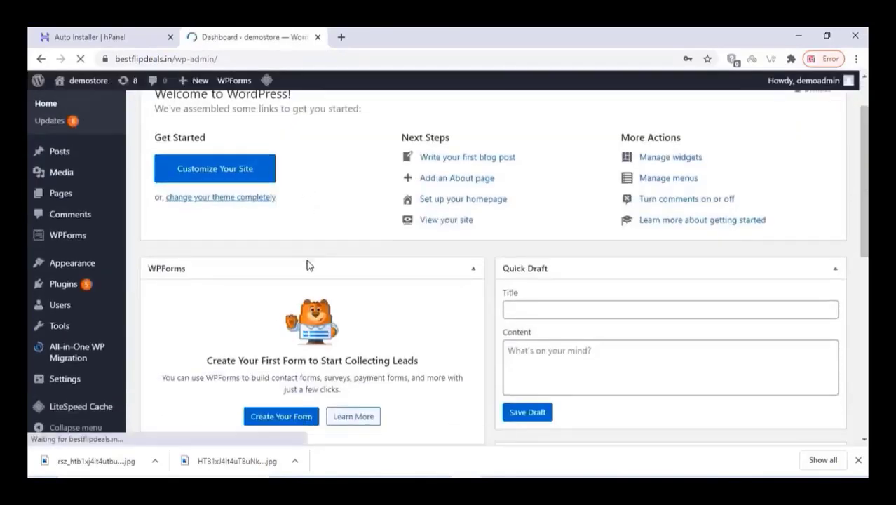
Look through the WordPress dashboard's overview boxes, down to the recent activity
scroll(307, 265, down, 5)
click(688, 260)
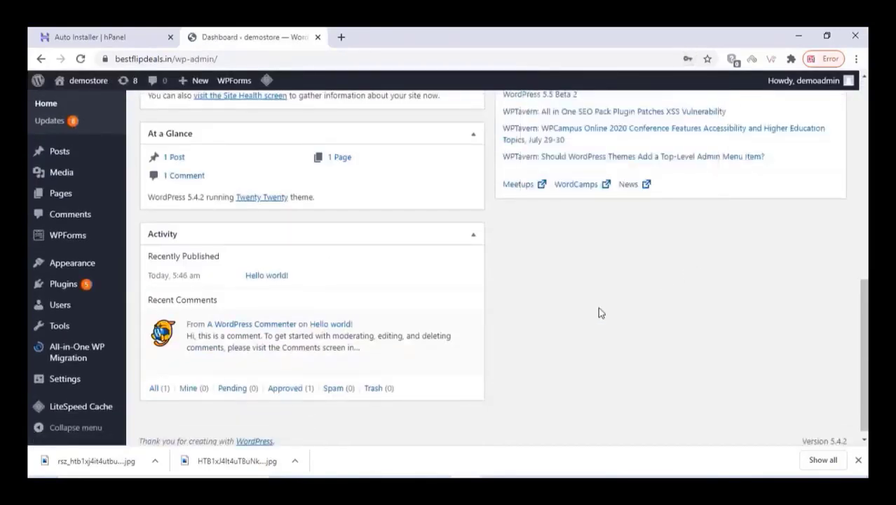
scroll(598, 307, up, 7)
right_click(95, 104)
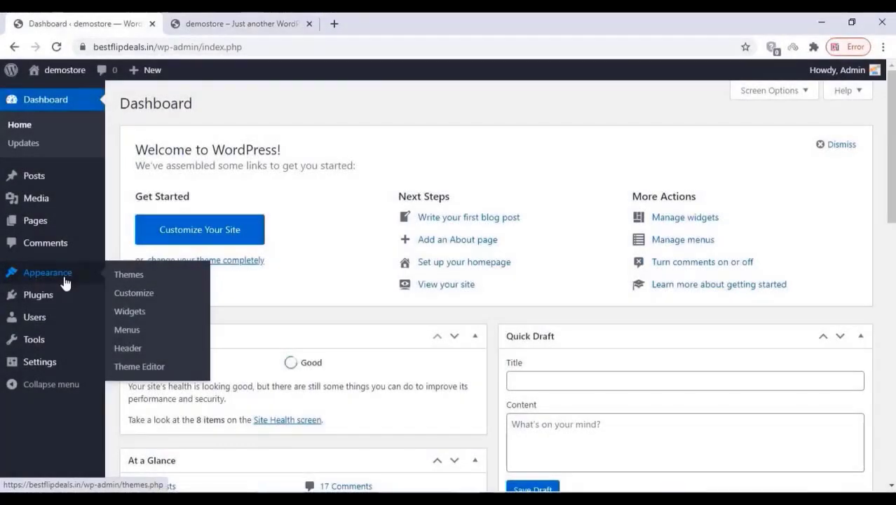
Upload the greenmart theme archive from the Desktop, install it and activate it
click(128, 275)
click(240, 107)
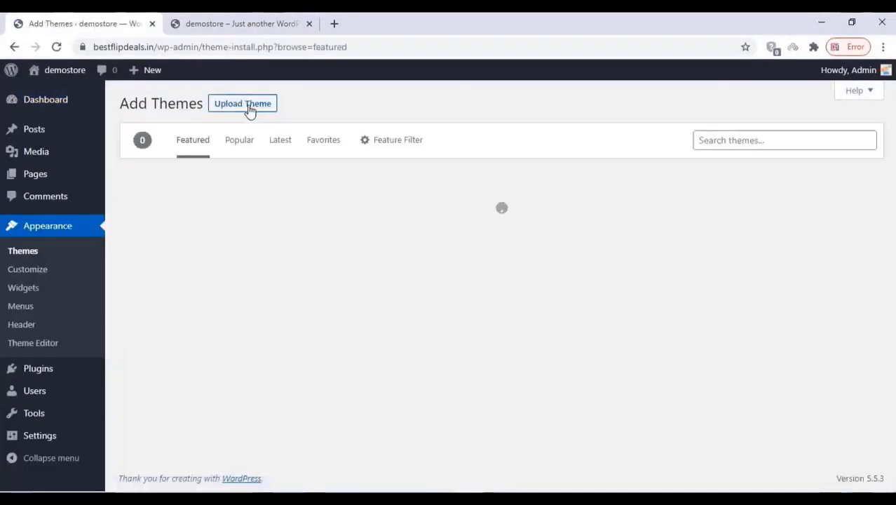
click(244, 111)
click(409, 225)
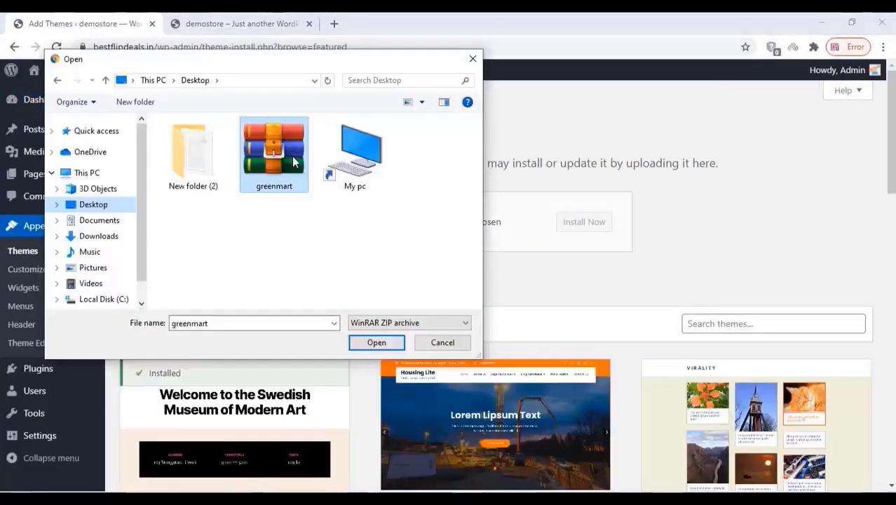
click(377, 341)
click(585, 222)
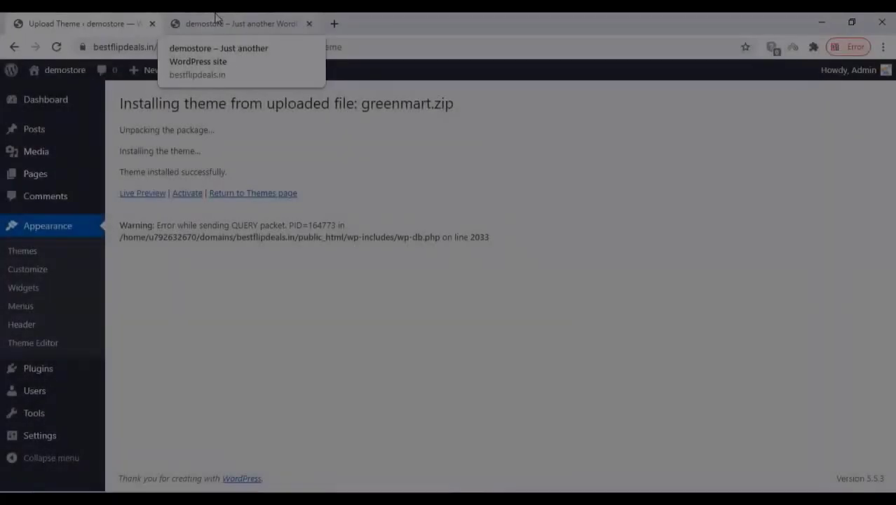
click(186, 195)
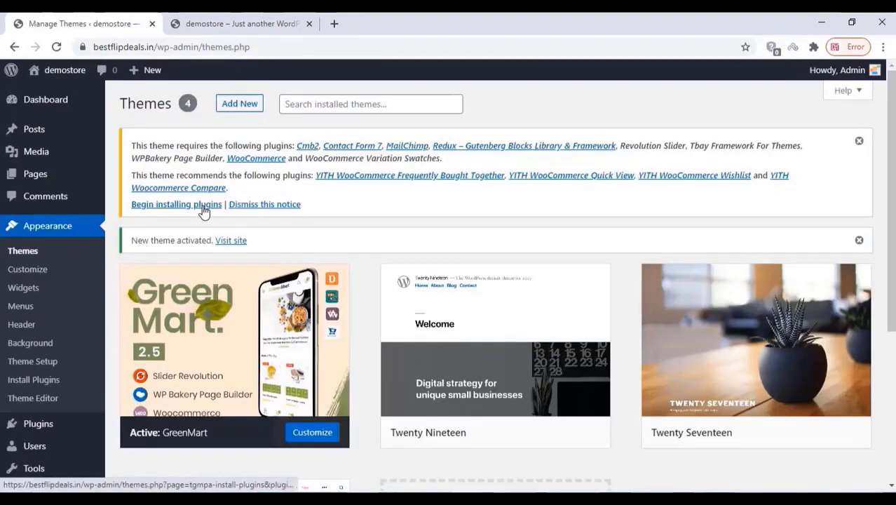
Select all of the GreenMart theme's required and recommended plugins and install them in bulk
click(203, 210)
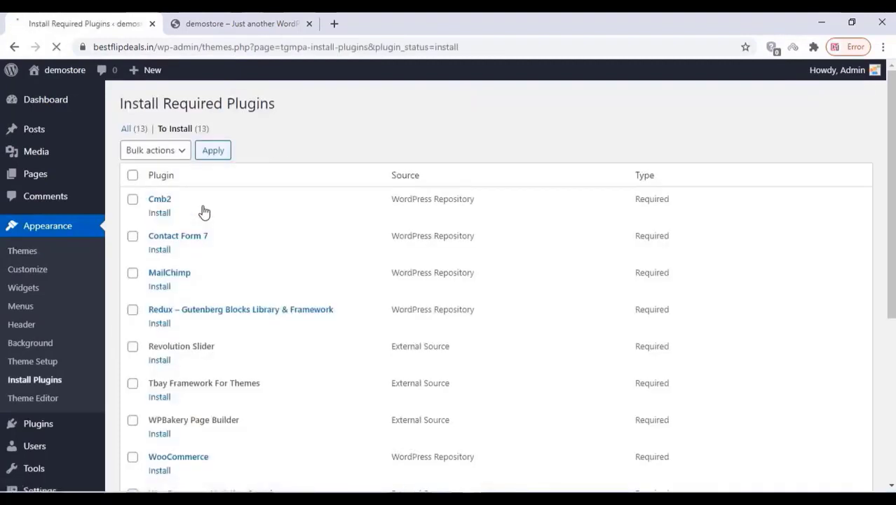
click(133, 177)
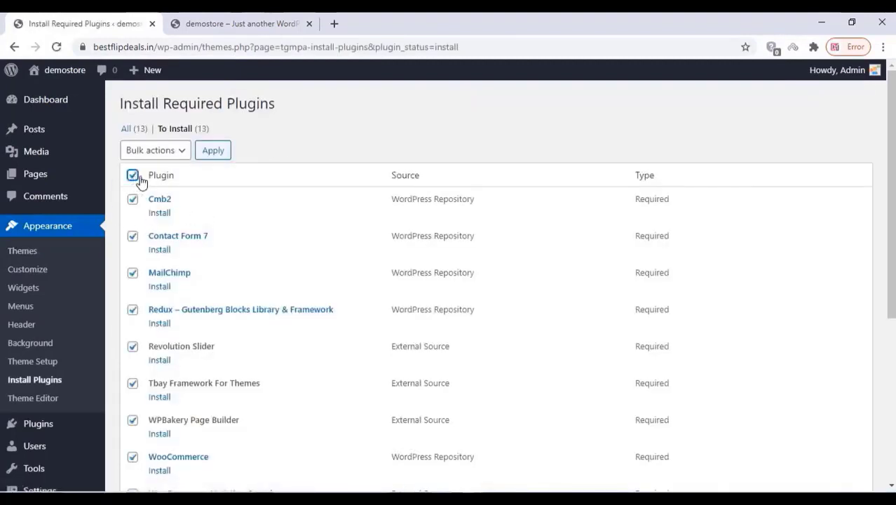
click(163, 150)
click(146, 181)
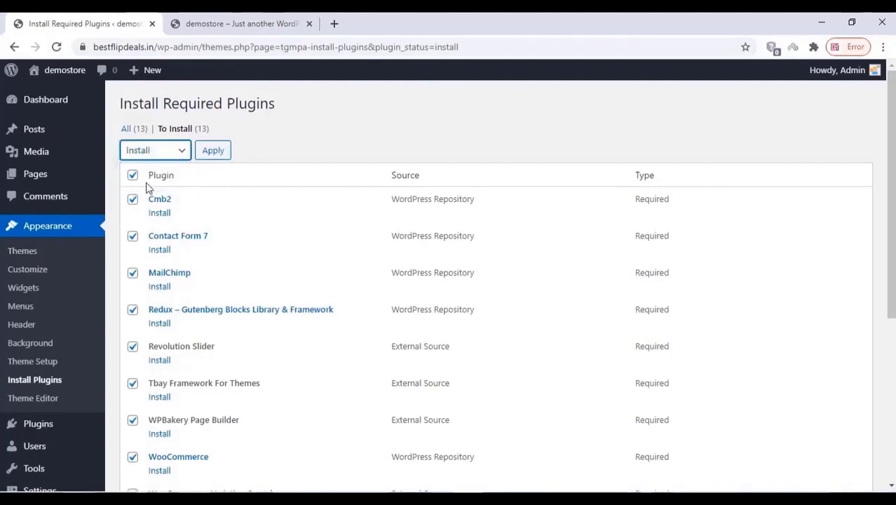
click(213, 151)
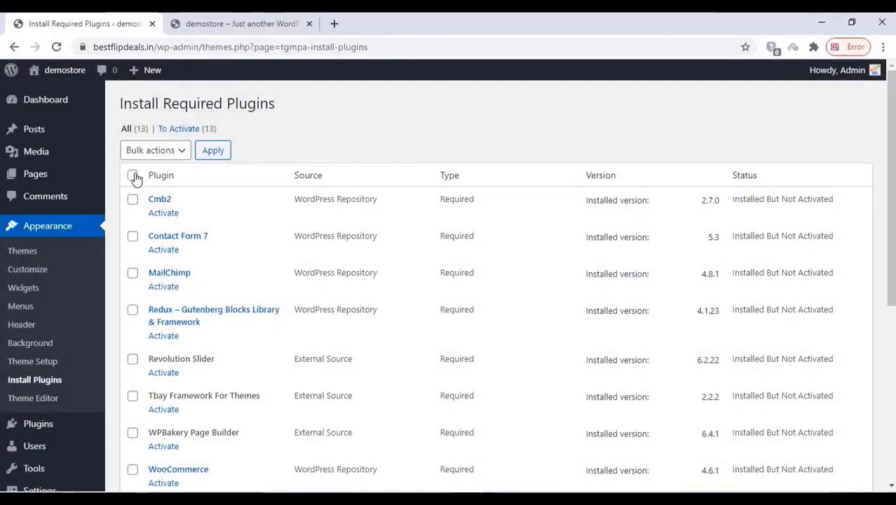
Activate all the installed theme plugins in bulk
click(133, 175)
click(135, 150)
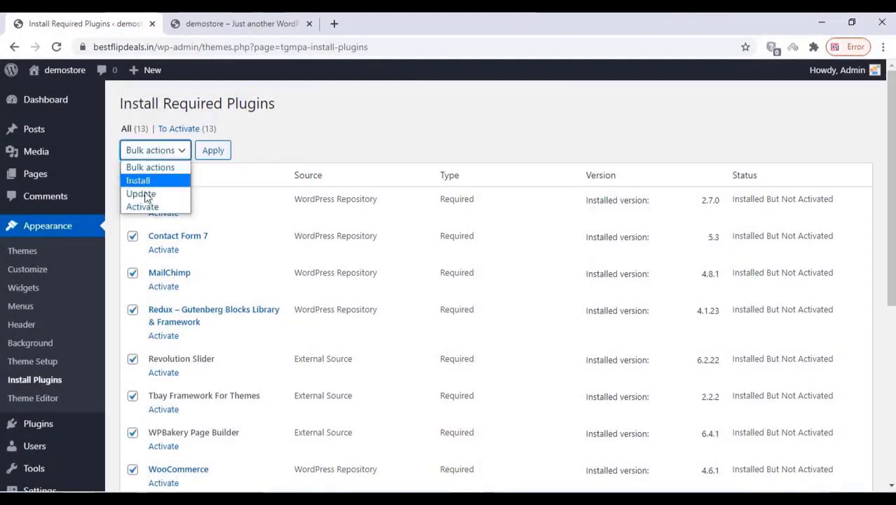
click(141, 206)
click(214, 153)
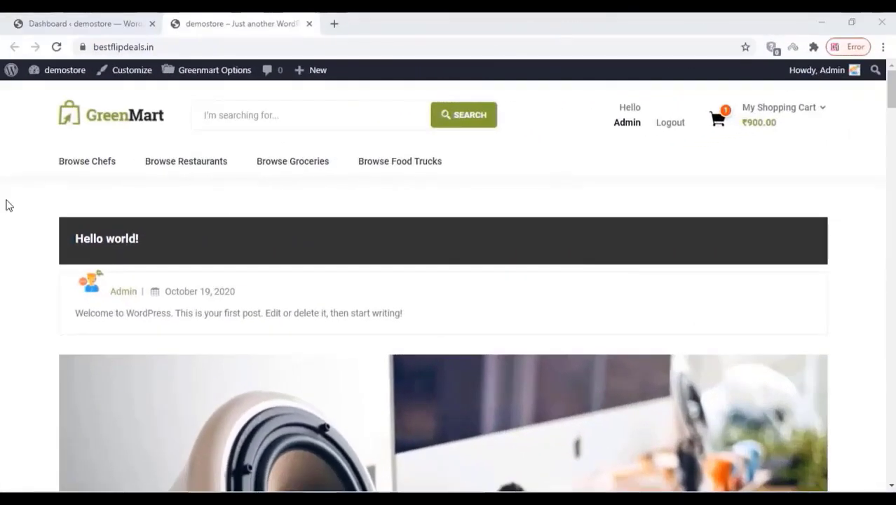
Look through the site's home page to check how it appears with the GreenMart theme
scroll(5, 205, down, 3)
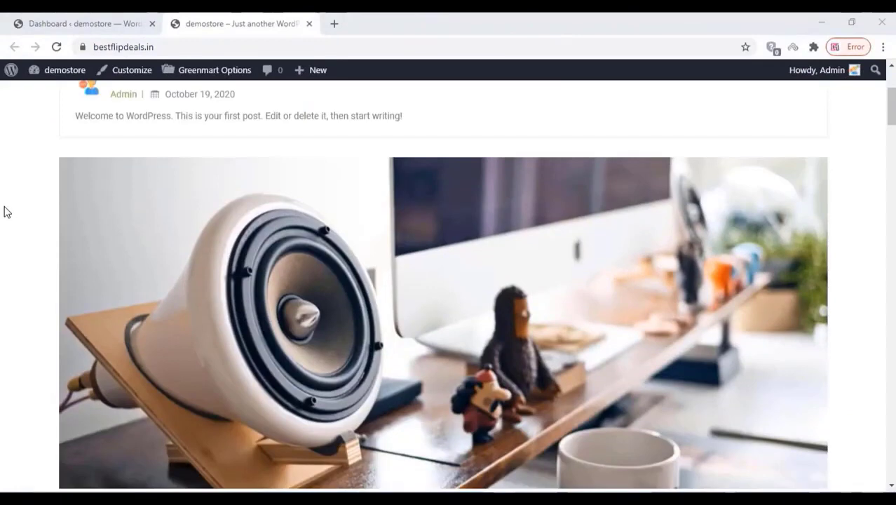
scroll(4, 211, down, 4)
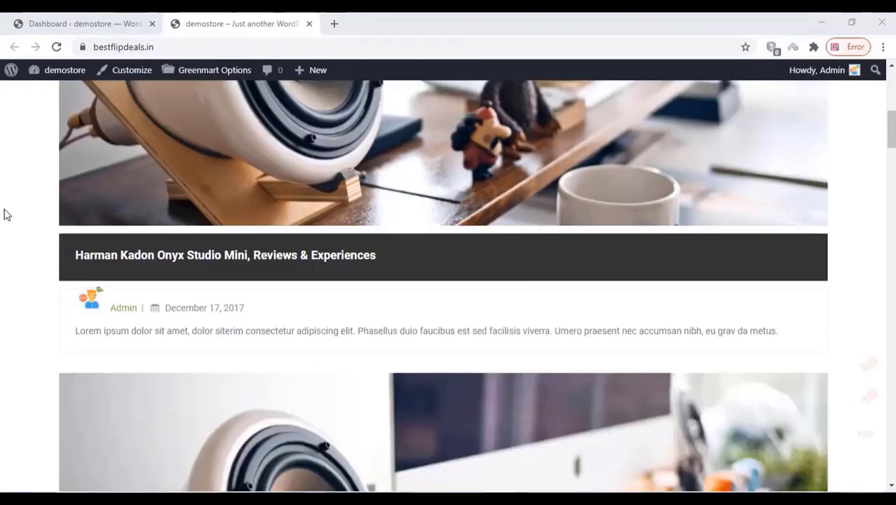
scroll(5, 212, down, 2)
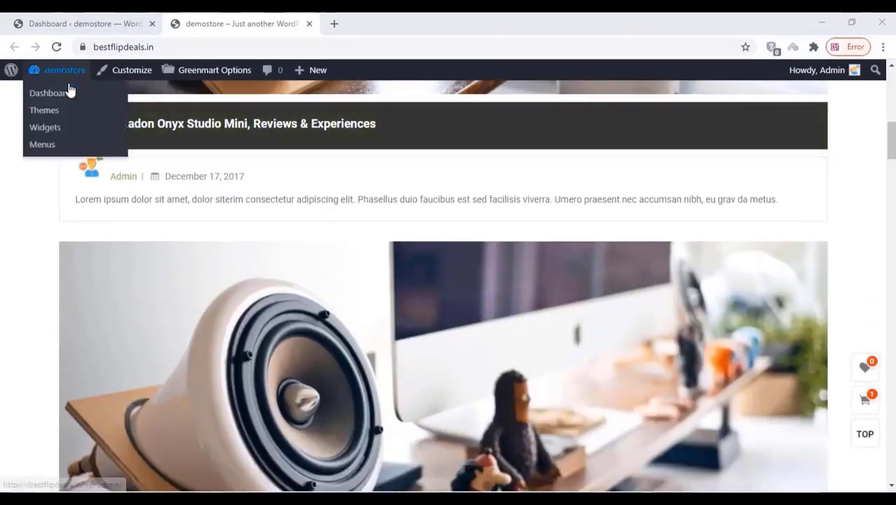
Start the GreenMart theme setup wizard, install the child theme and continue to the content import
scroll(152, 323, down, 7)
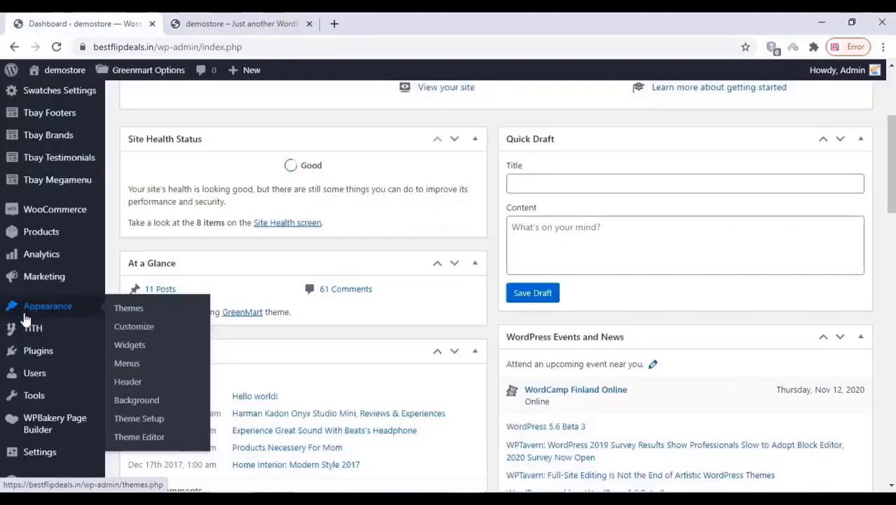
click(138, 419)
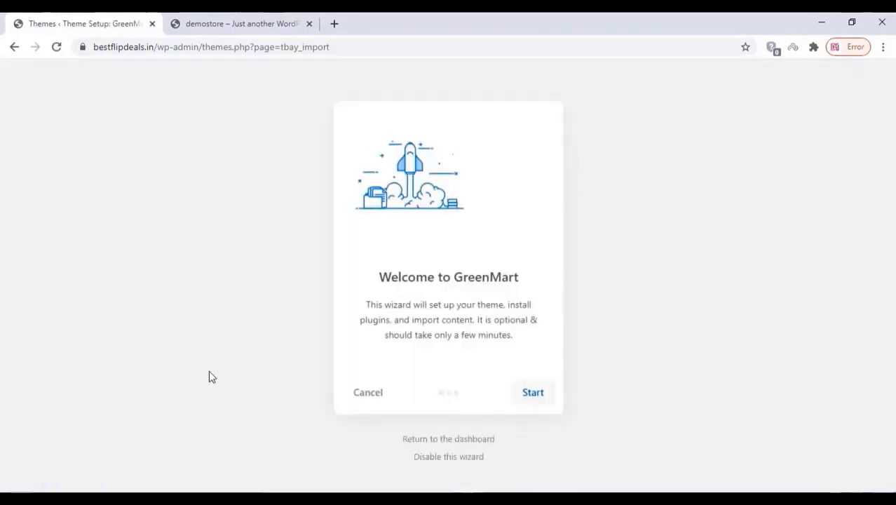
click(530, 395)
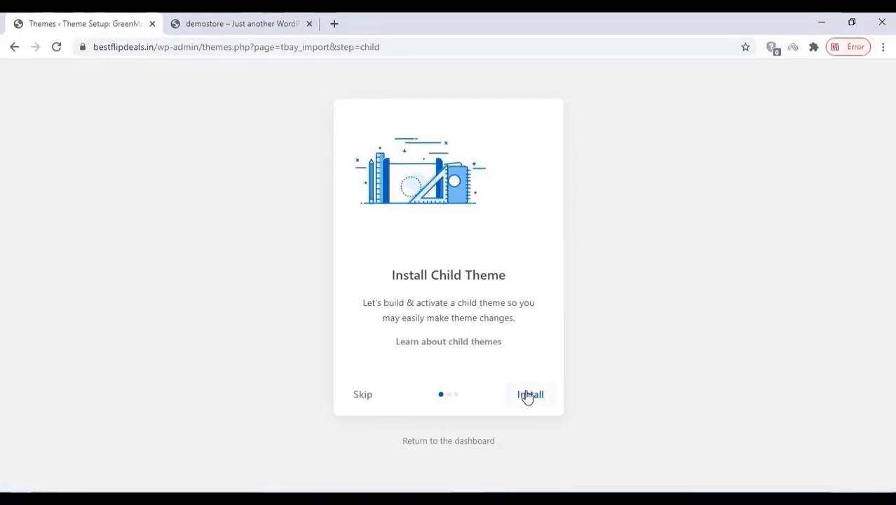
click(527, 396)
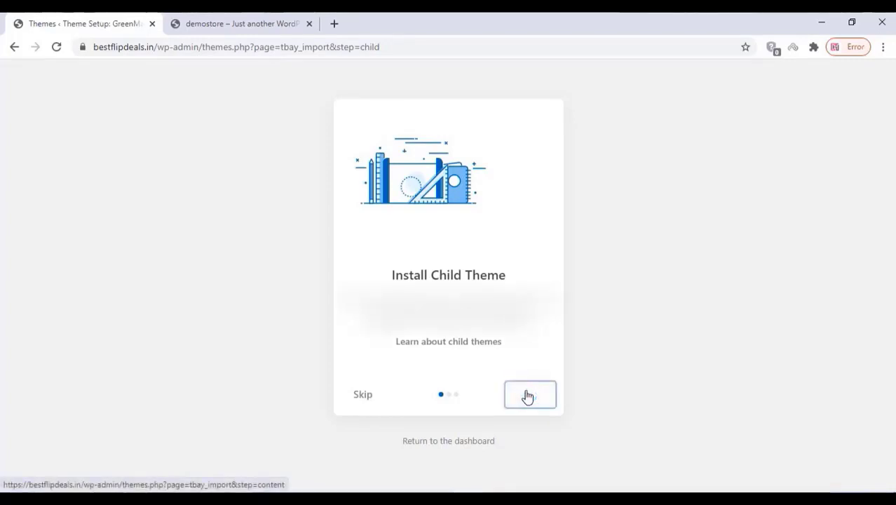
click(527, 396)
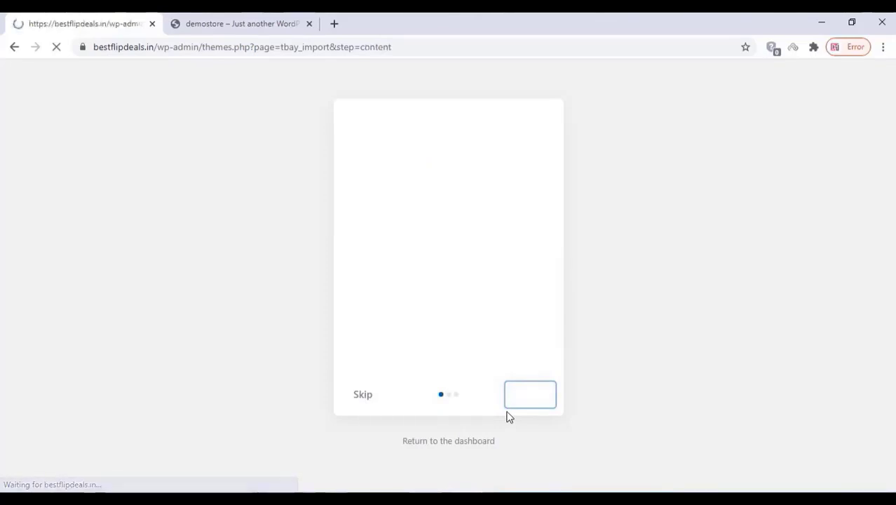
Choose the Home 2 demo and import it with Content, Widgets, Redux and After import all included
scroll(571, 383, down, 1)
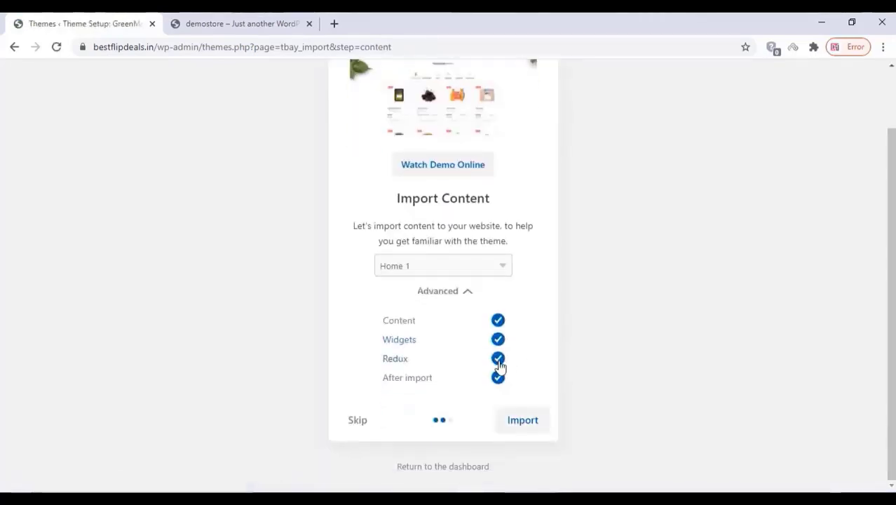
click(491, 267)
click(442, 47)
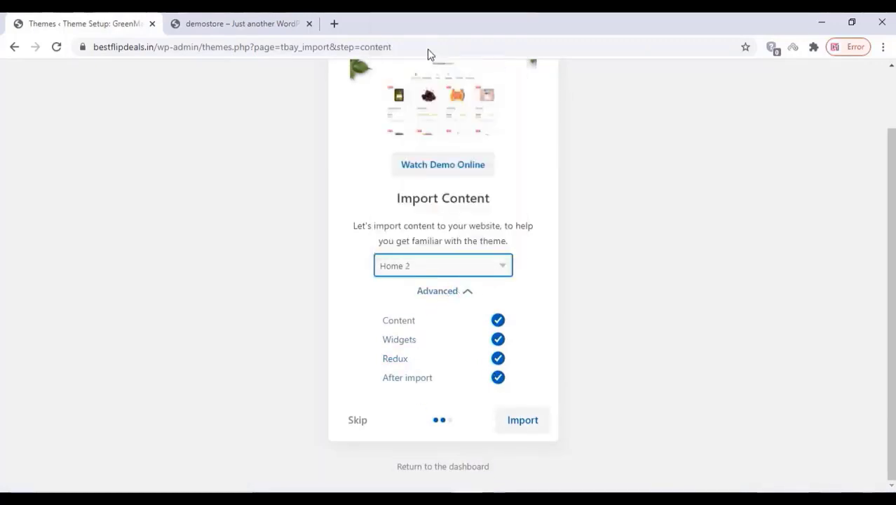
scroll(448, 154, up, 1)
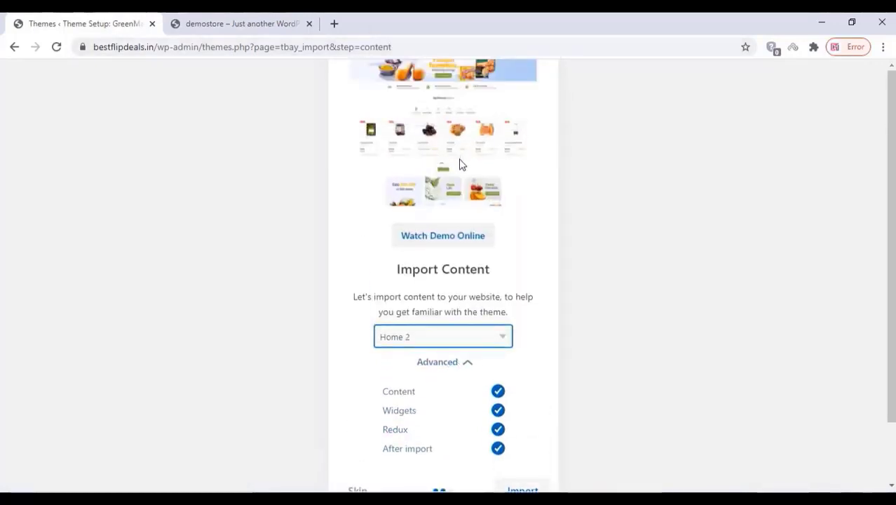
scroll(550, 210, down, 1)
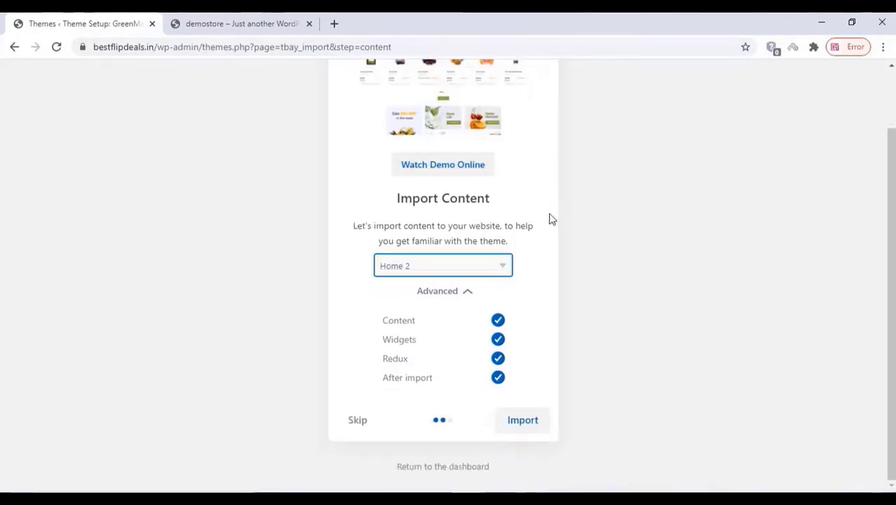
click(526, 421)
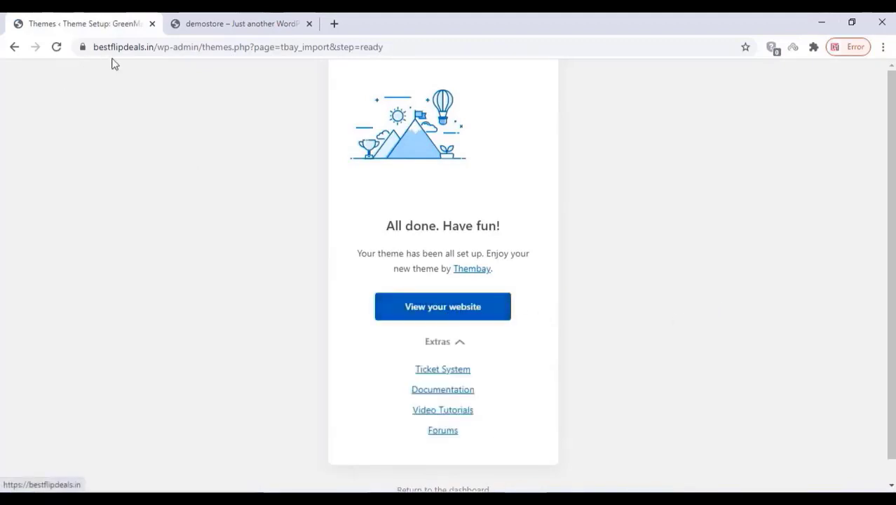
View the finished website and examine the imported home page from the banner down to the footer
click(430, 315)
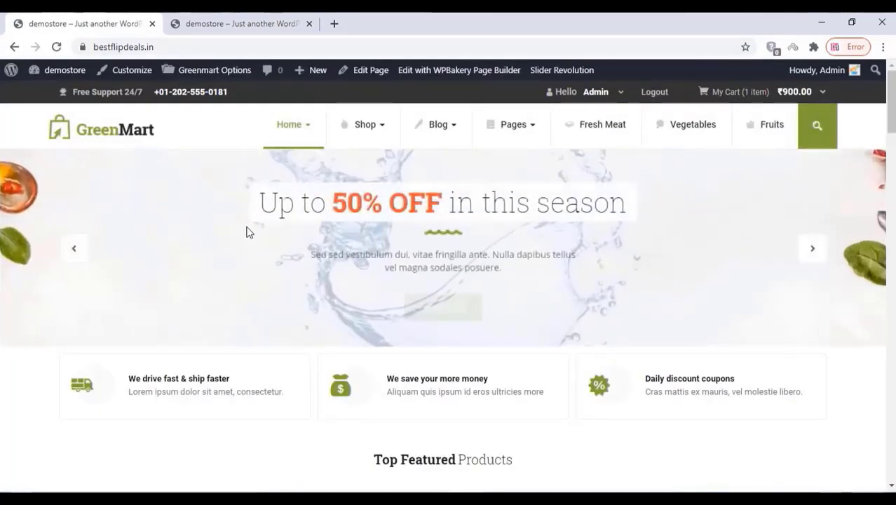
scroll(276, 315, down, 8)
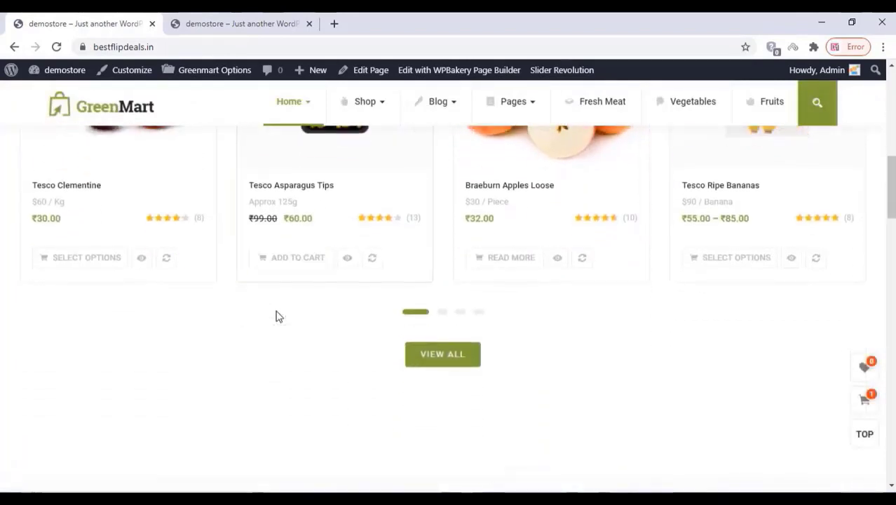
scroll(275, 315, down, 5)
scroll(277, 317, down, 8)
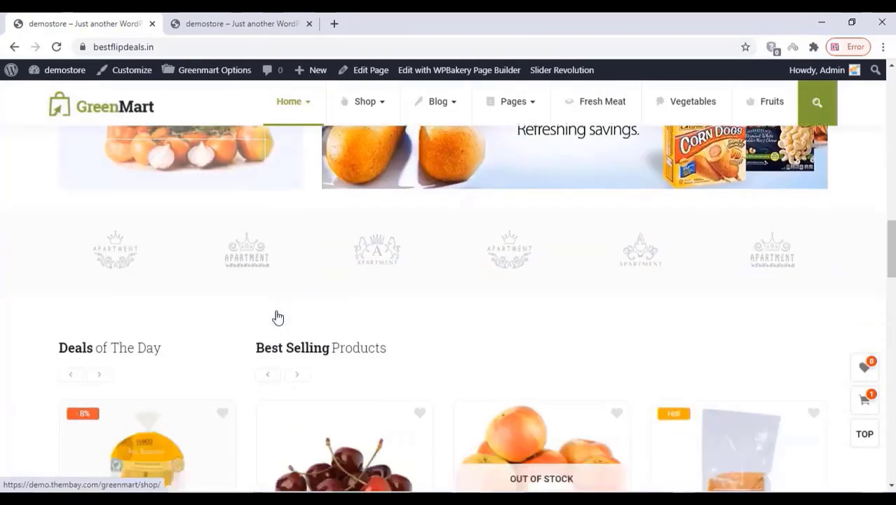
scroll(278, 319, down, 10)
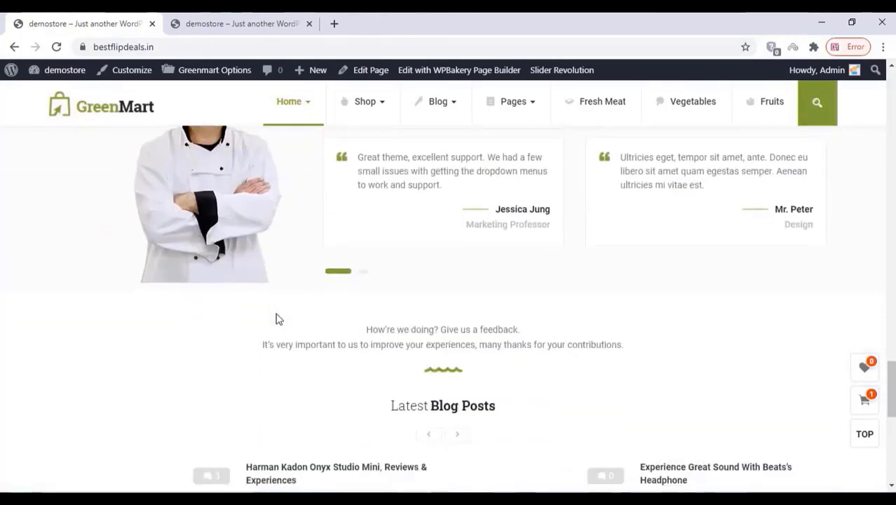
scroll(275, 319, down, 5)
scroll(284, 315, down, 3)
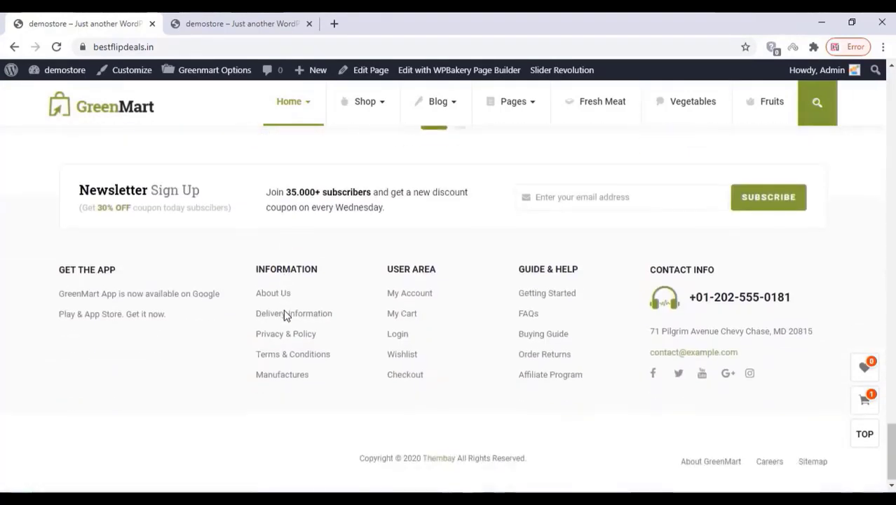
scroll(284, 316, up, 6)
Open the WooCommerce general settings and set the store's country/state to India — Andhra Pradesh
scroll(284, 317, down, 5)
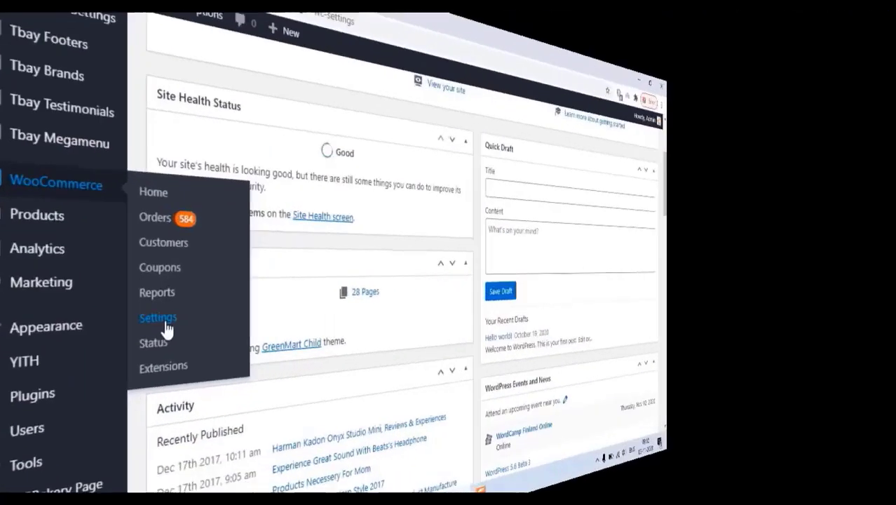
click(140, 312)
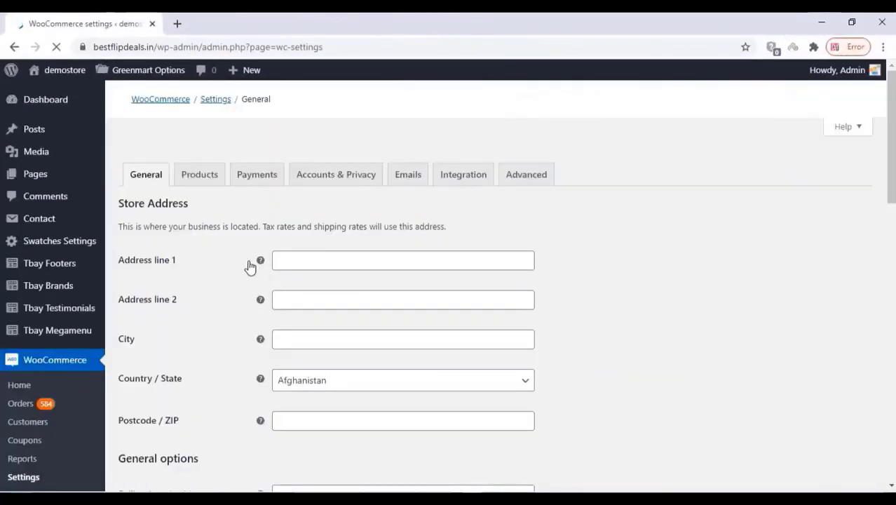
scroll(443, 209, down, 3)
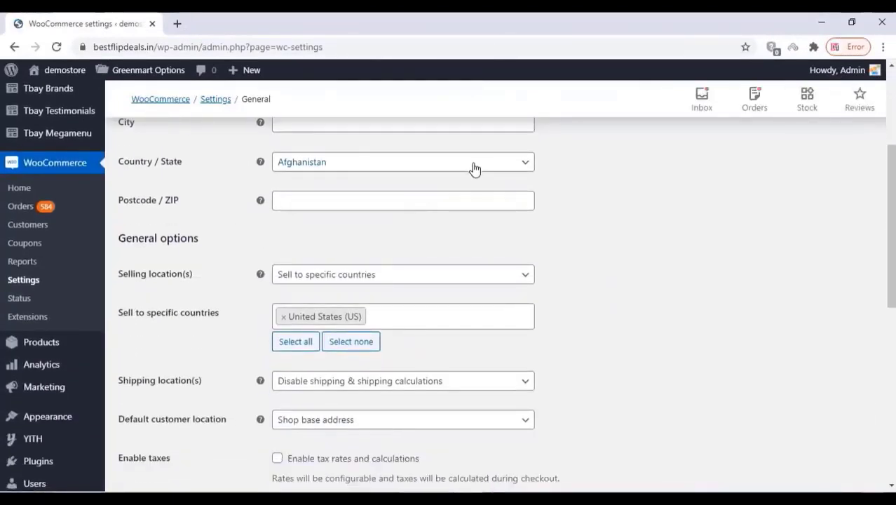
click(474, 168)
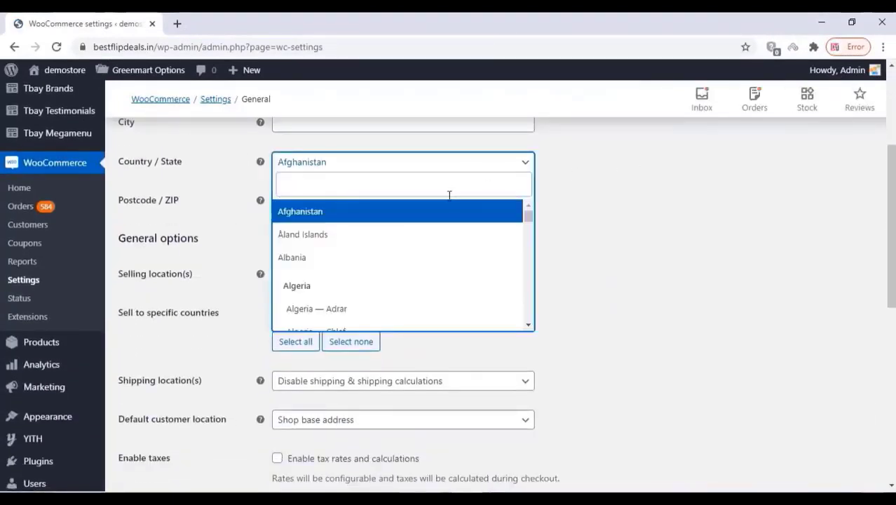
text(in)
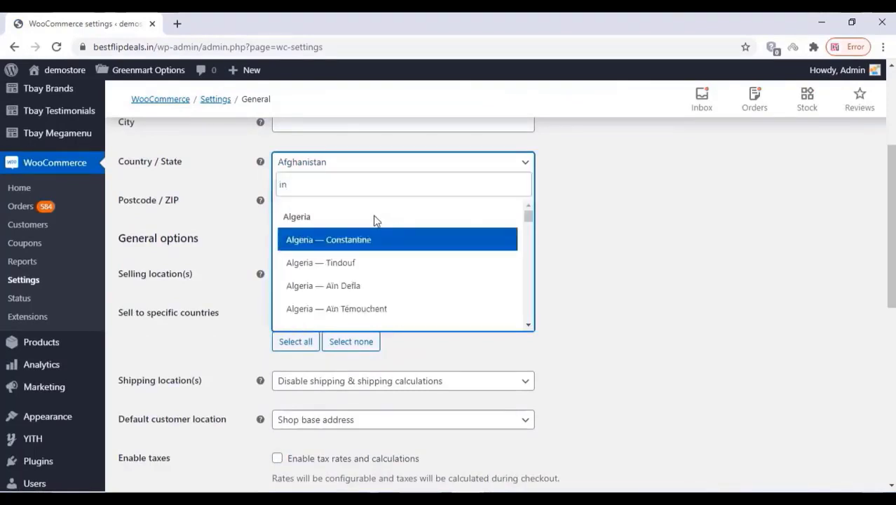
text(d)
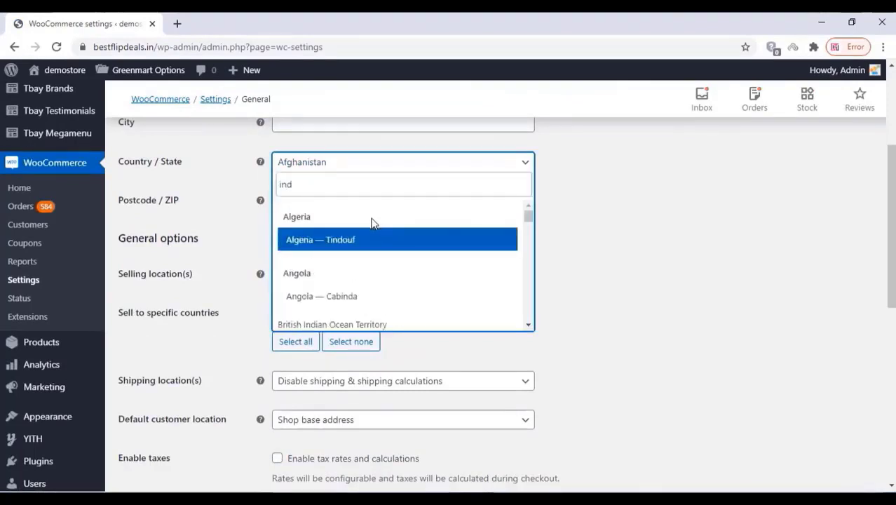
text(i)
click(338, 273)
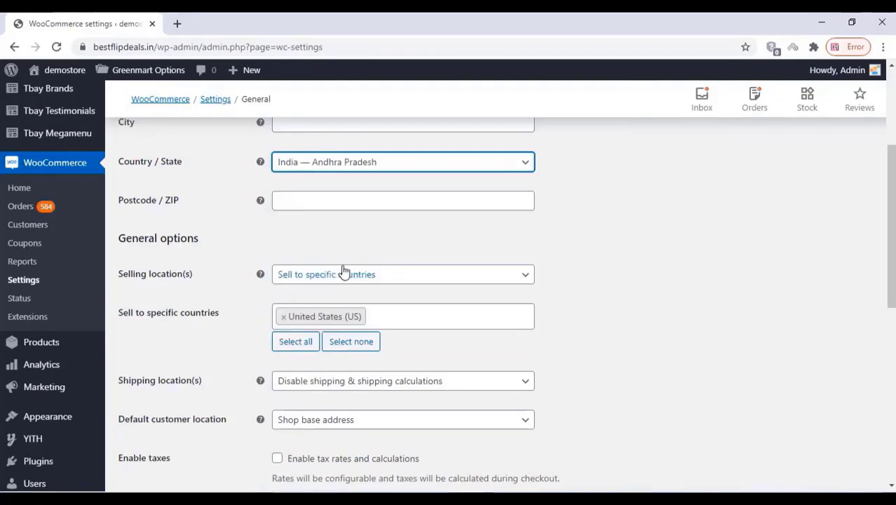
Keep selling limited to specific countries, replace United States (US) with India, and save the general store settings
click(282, 321)
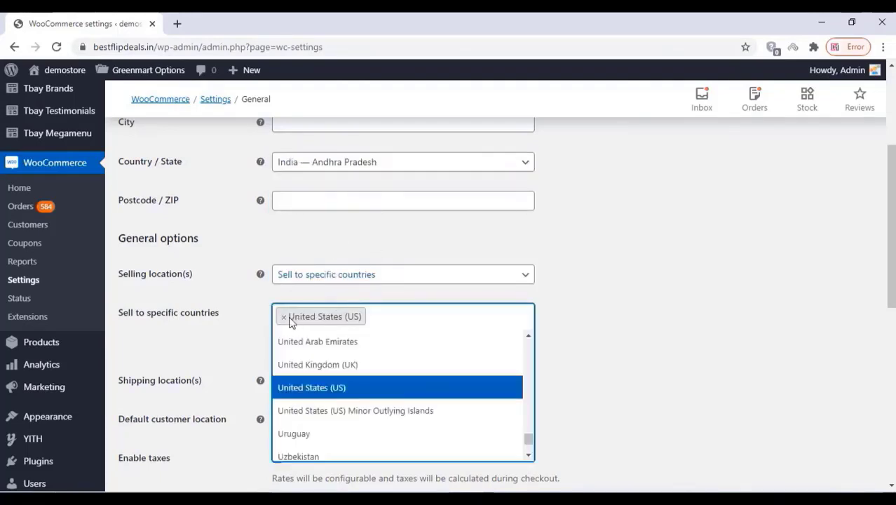
click(446, 278)
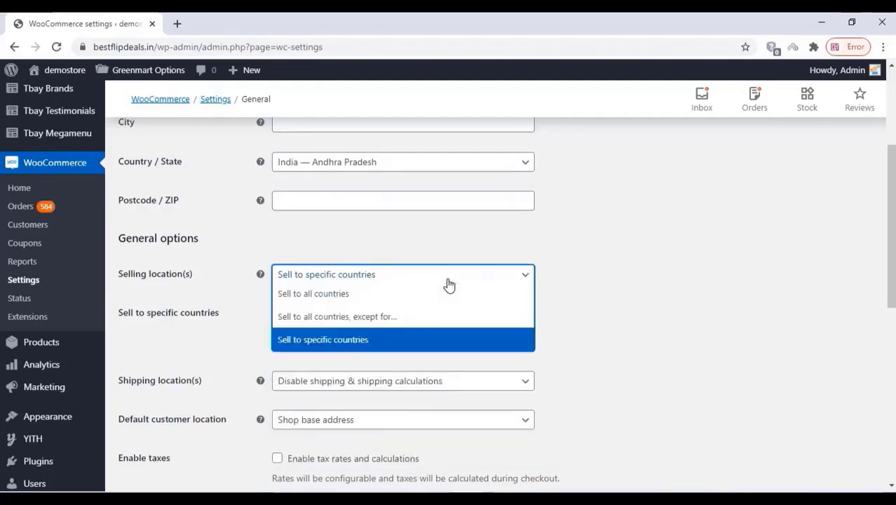
click(344, 340)
click(284, 319)
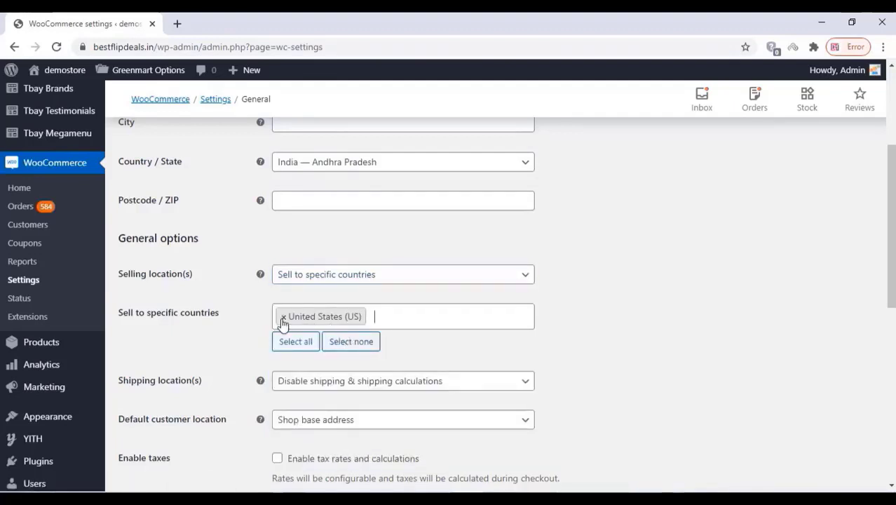
text(i)
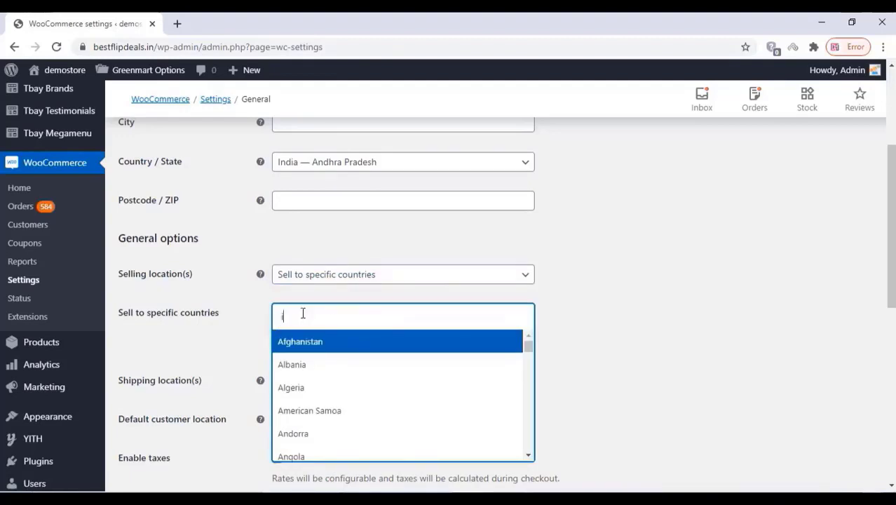
text(n)
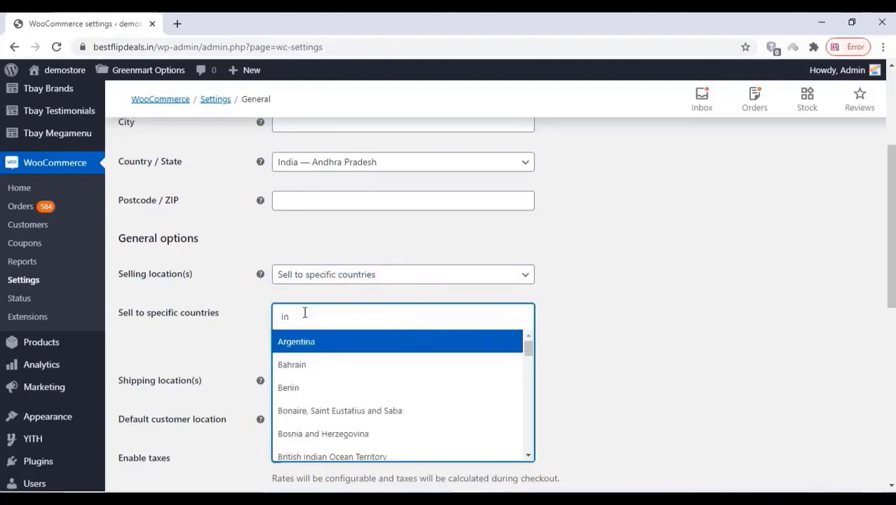
text(d)
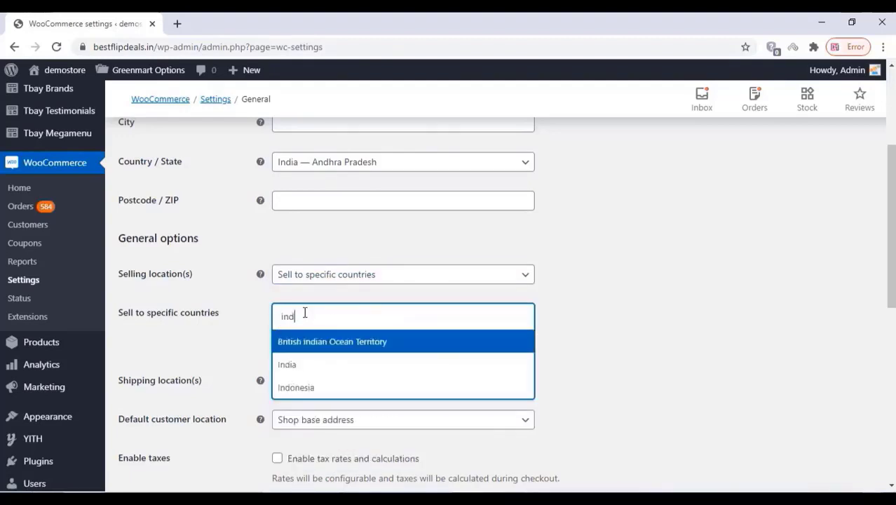
click(314, 371)
scroll(598, 312, down, 2)
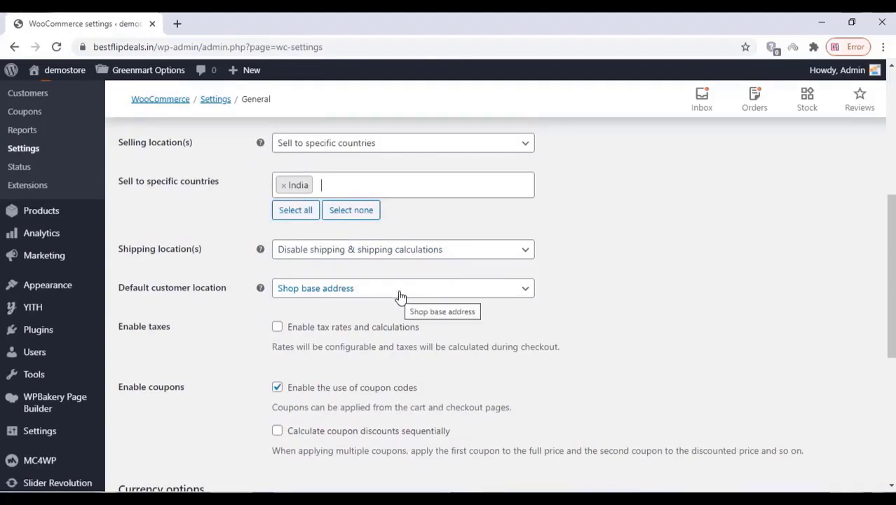
scroll(347, 326, down, 2)
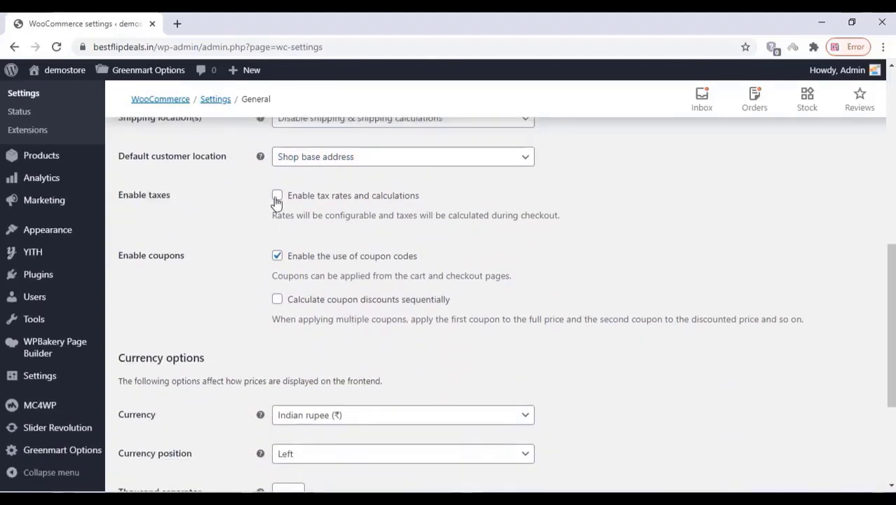
scroll(283, 279, down, 3)
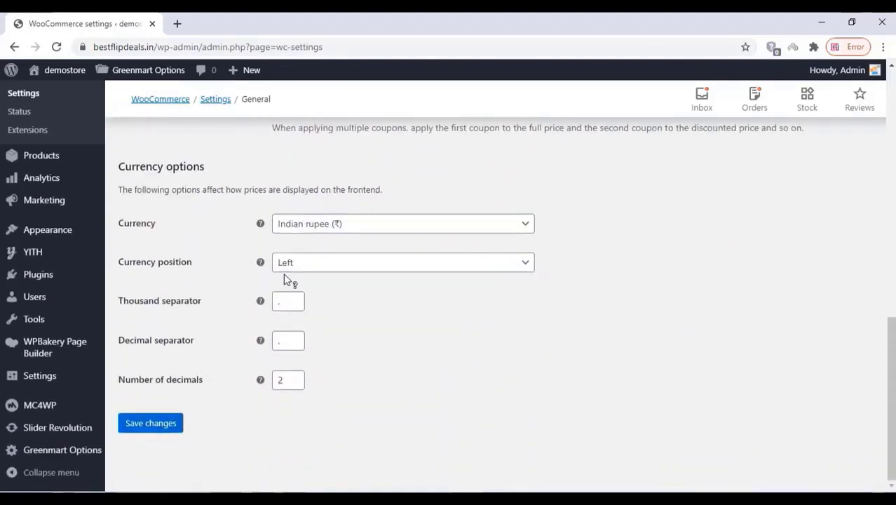
click(161, 429)
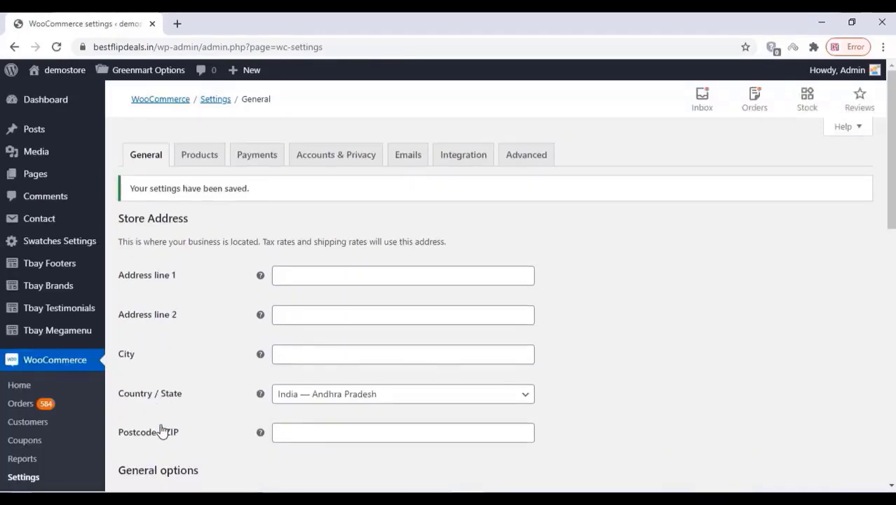
Enable the Cash on delivery payment method for the store and save the payment settings
click(257, 154)
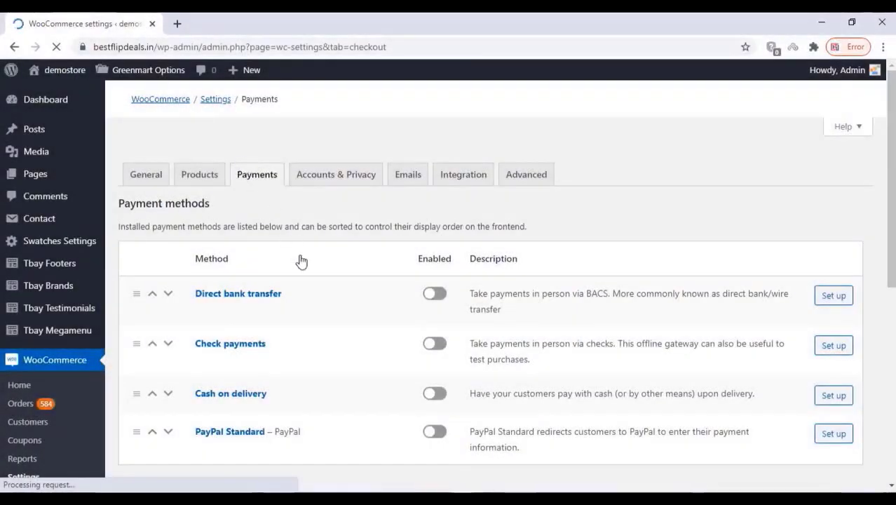
scroll(302, 261, down, 3)
click(435, 206)
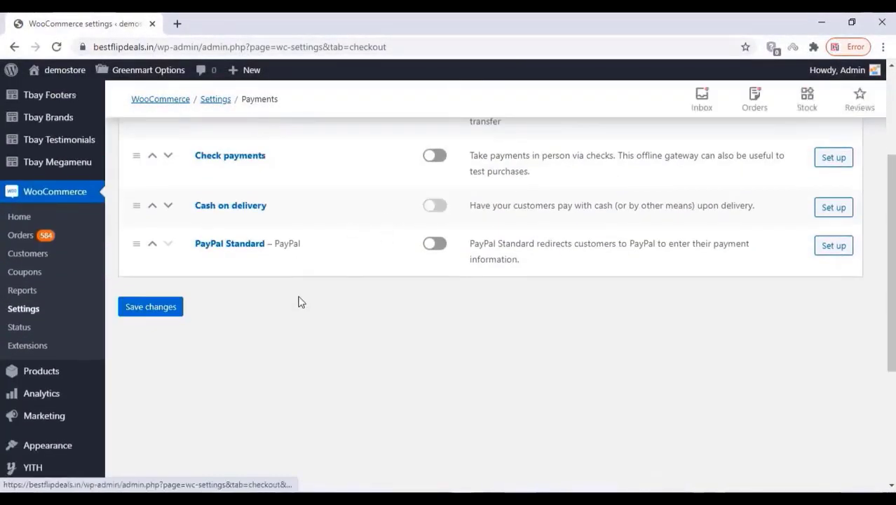
click(164, 309)
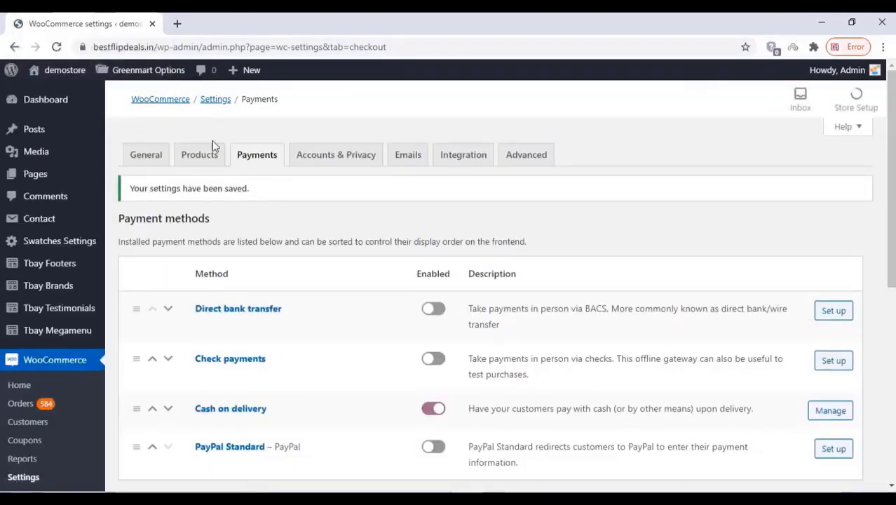
Review the WooCommerce product settings and the advanced page setup with its checkout and account endpoints
click(210, 158)
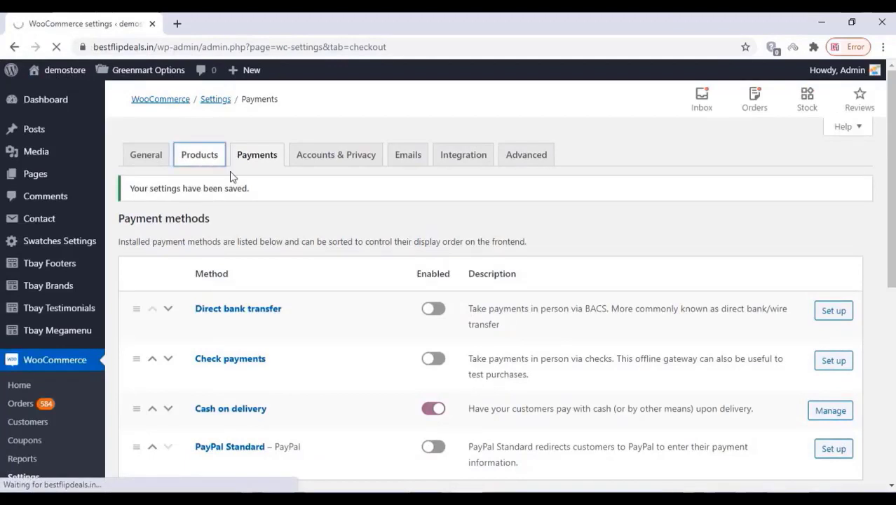
scroll(371, 306, down, 3)
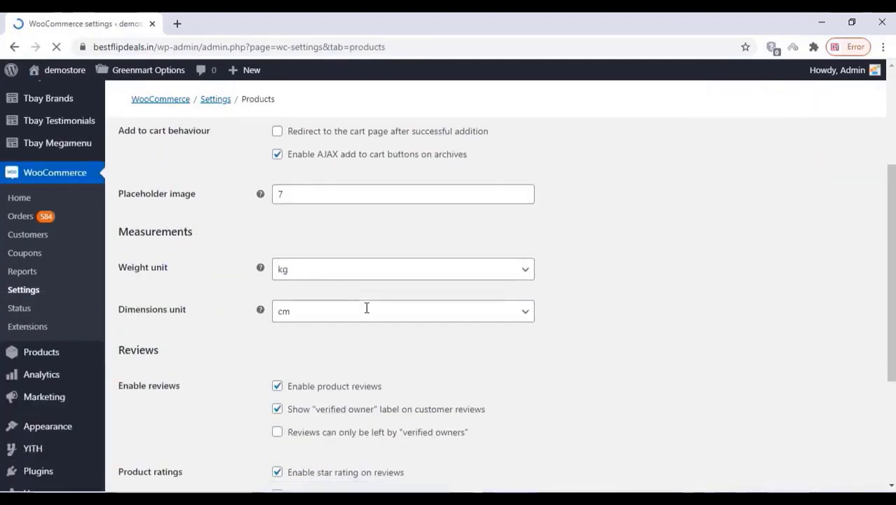
scroll(188, 279, down, 2)
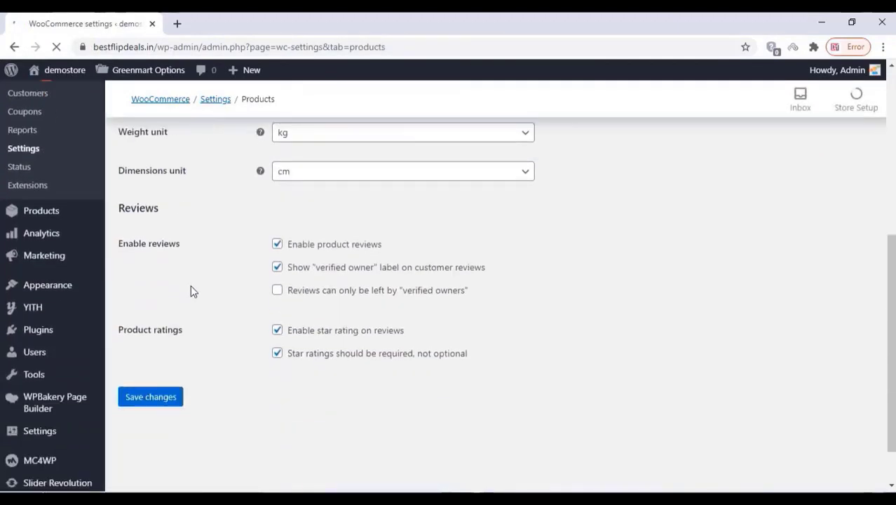
scroll(197, 304, up, 1)
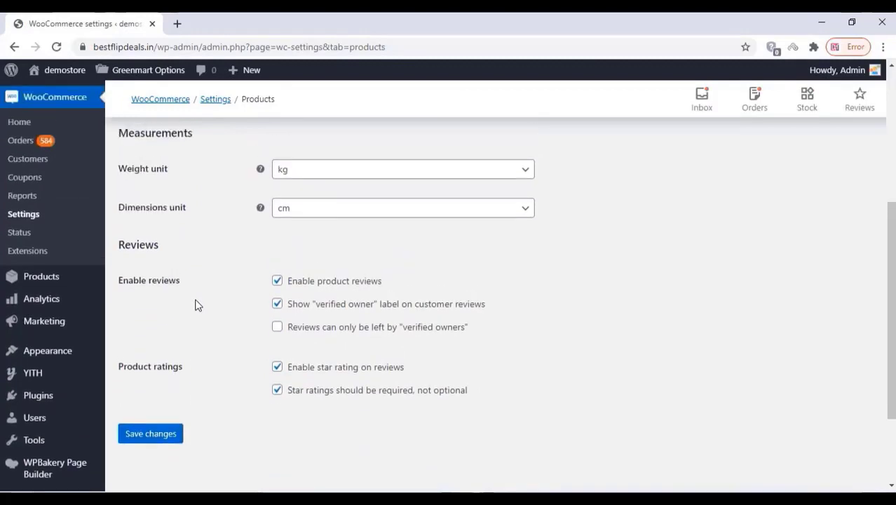
scroll(197, 356, up, 4)
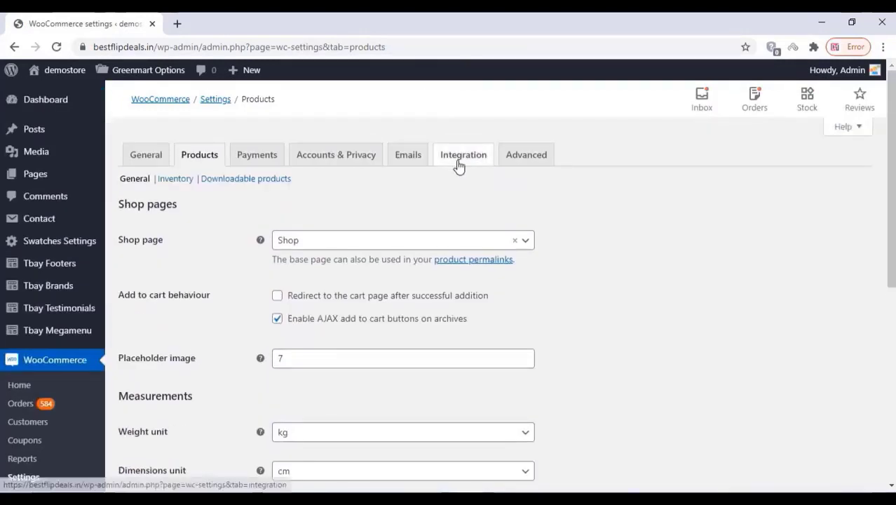
click(517, 161)
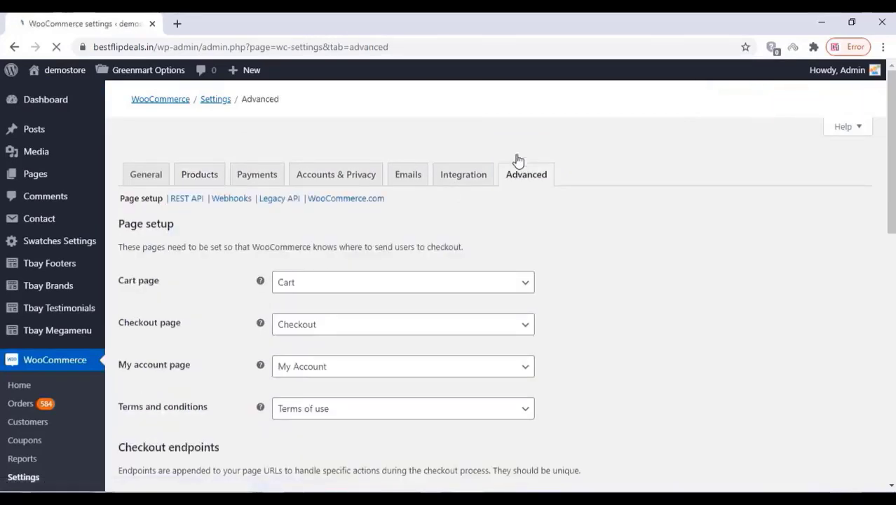
scroll(517, 160, down, 3)
scroll(371, 256, down, 7)
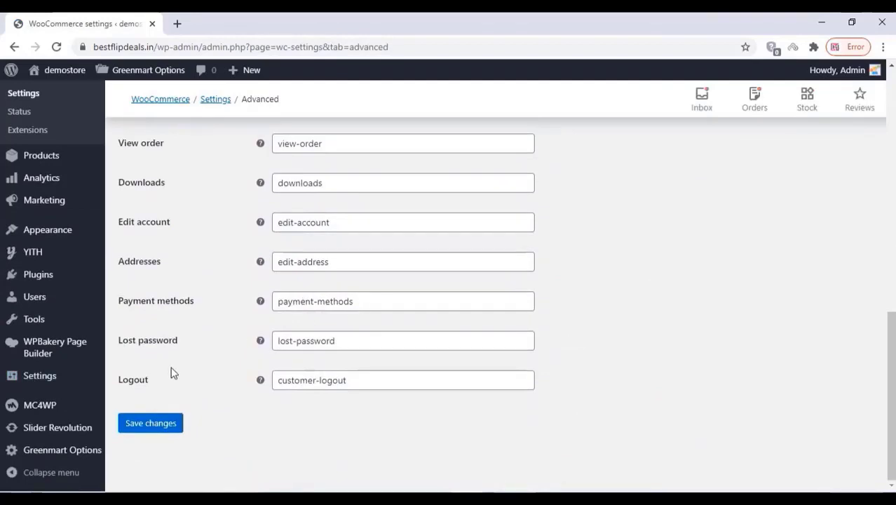
scroll(174, 373, up, 7)
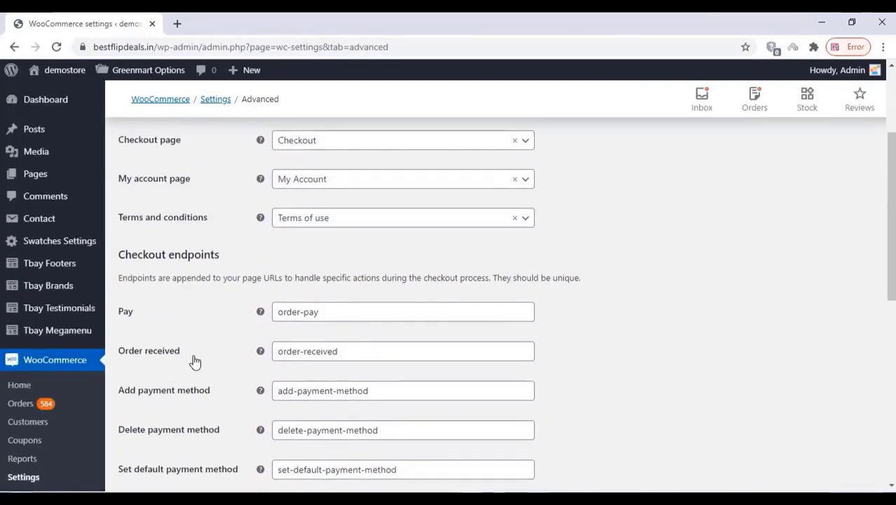
scroll(90, 328, down, 4)
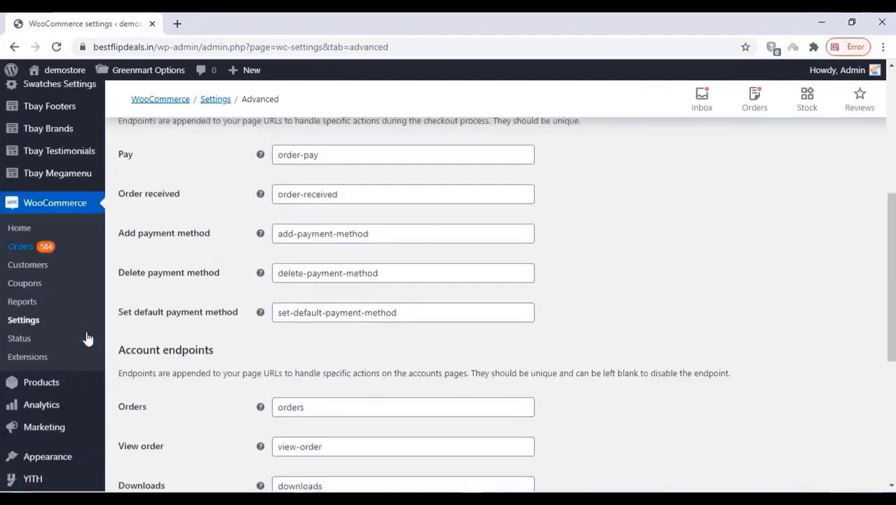
Open the form for adding a new WooCommerce product
mouse_move(52, 287)
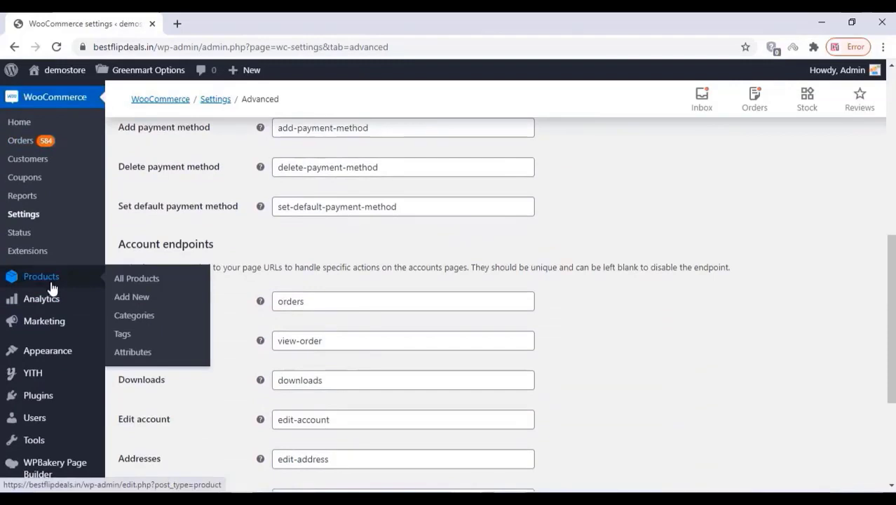
click(128, 303)
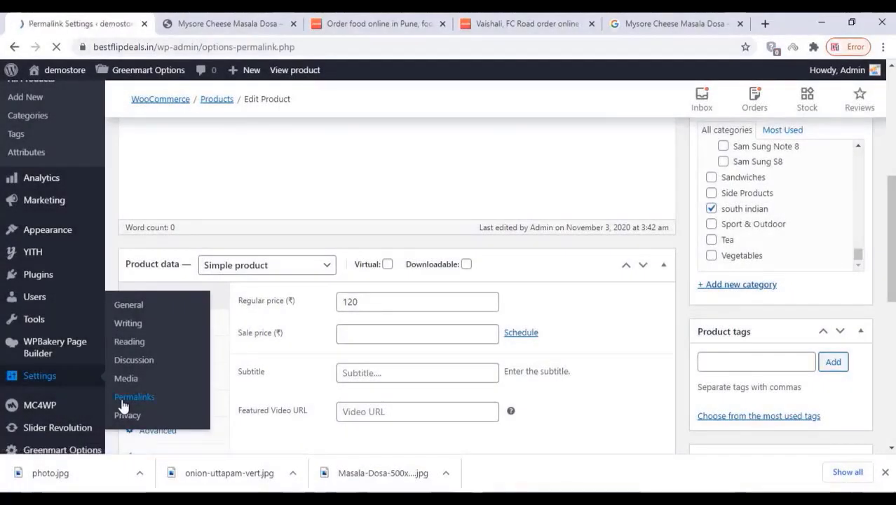
Set the site's common permalink structure to Post name and save the permalink settings
scroll(298, 294, down, 1)
scroll(298, 294, down, 1)
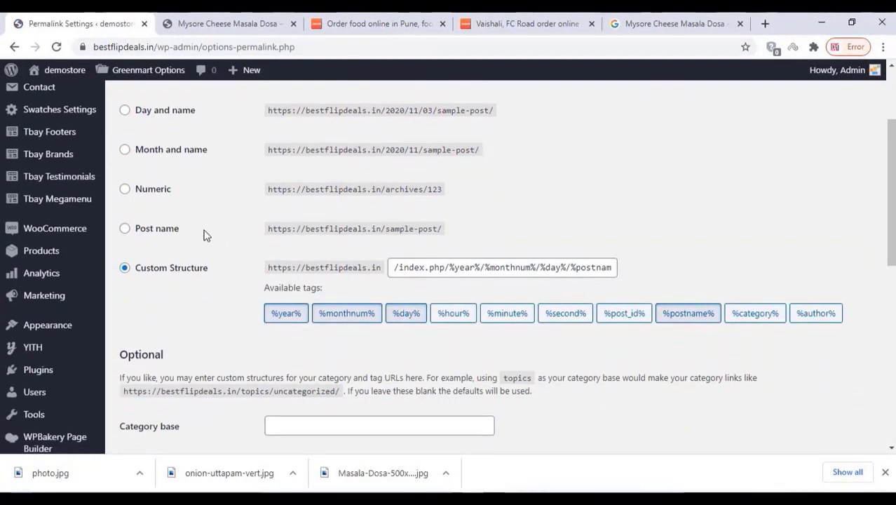
scroll(195, 234, up, 2)
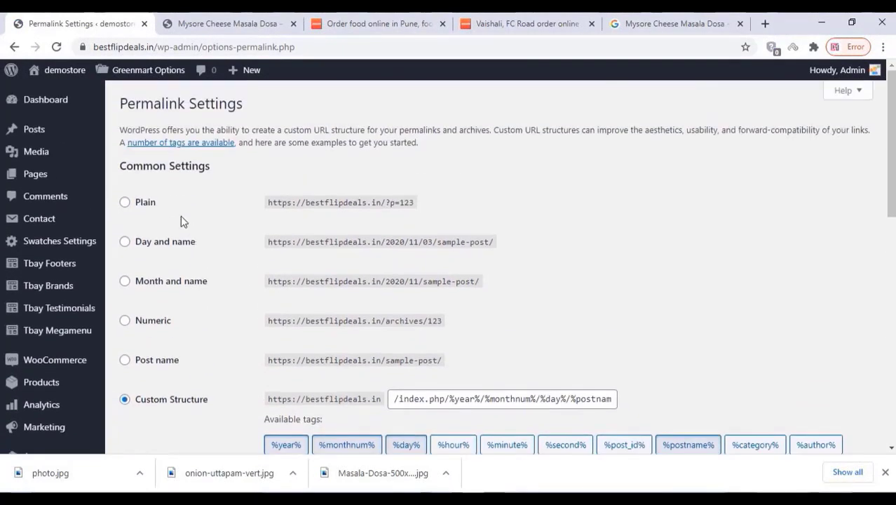
scroll(172, 252, down, 1)
click(124, 299)
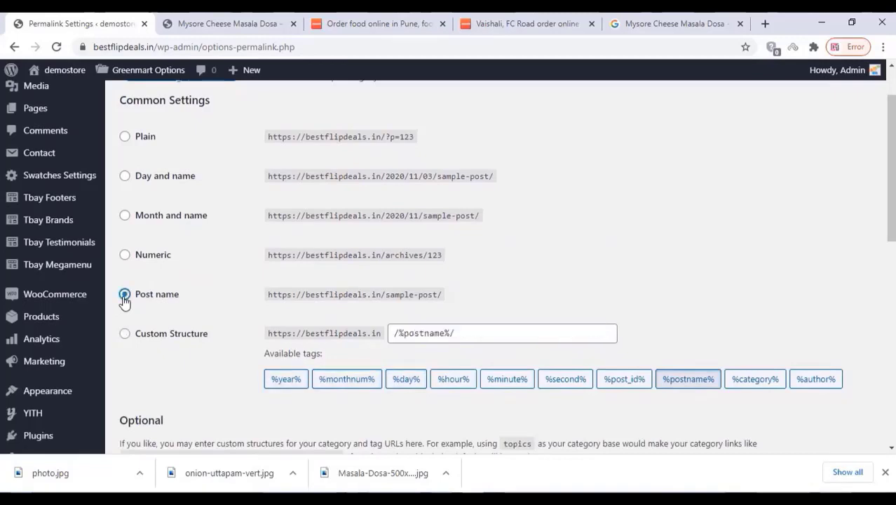
scroll(124, 302, down, 4)
scroll(124, 302, down, 5)
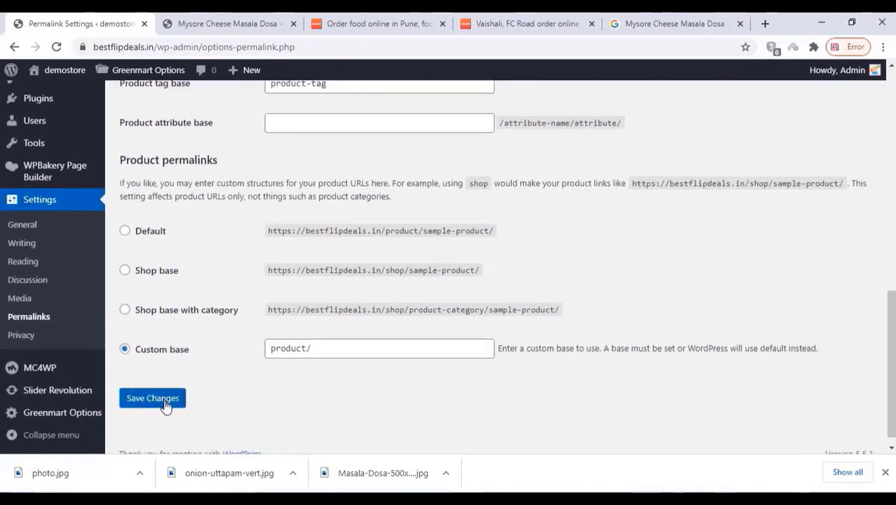
click(168, 401)
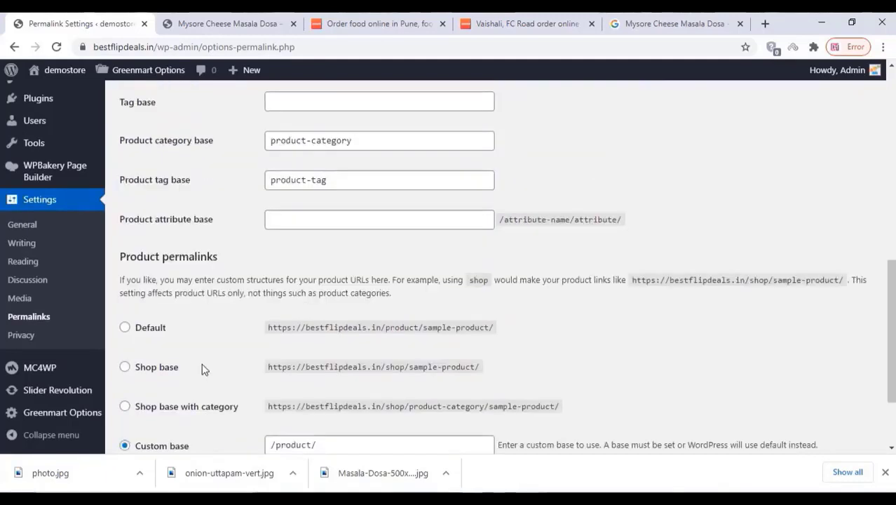
Set the product permalinks to Default and save the permalink settings
click(125, 327)
scroll(180, 337, down, 2)
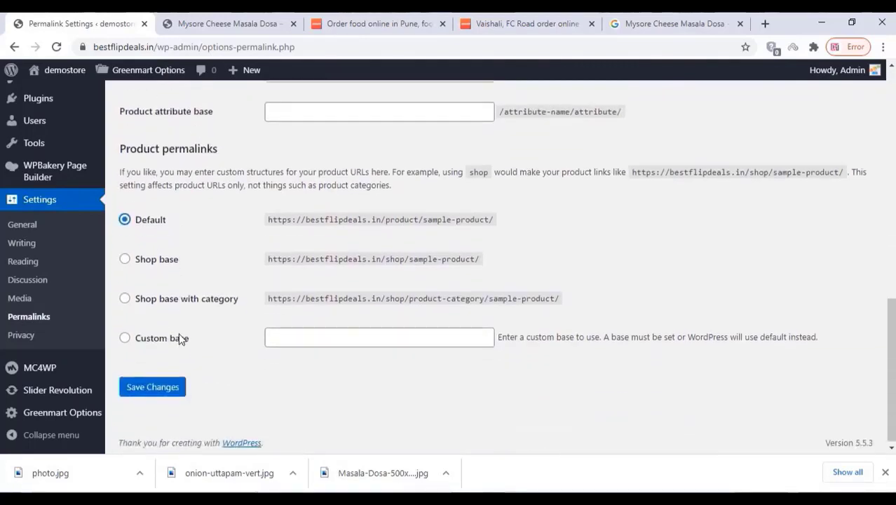
click(153, 386)
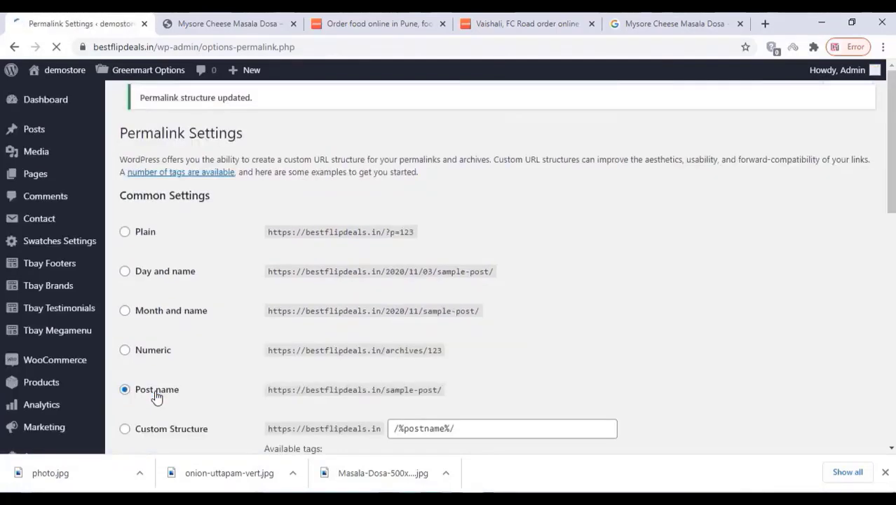
Reload the Mysore Cheese Masala Dosa product page to check its web address
click(256, 24)
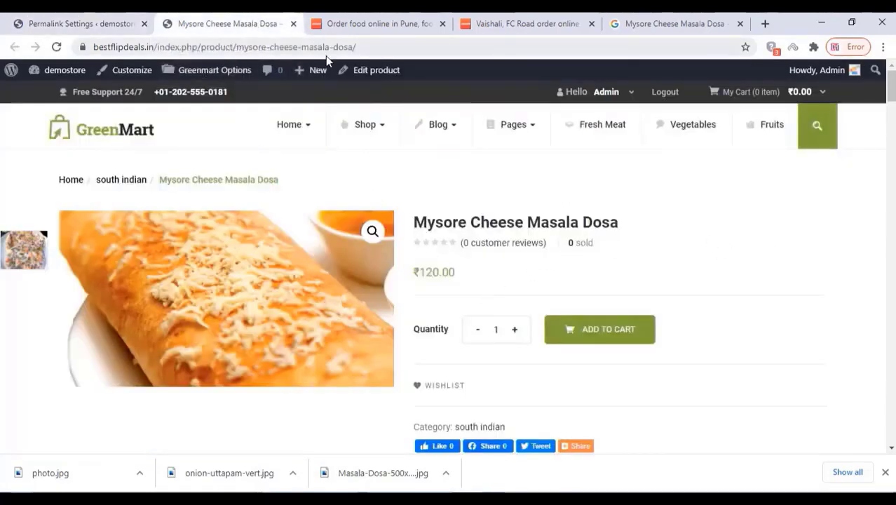
drag(379, 49, 91, 55)
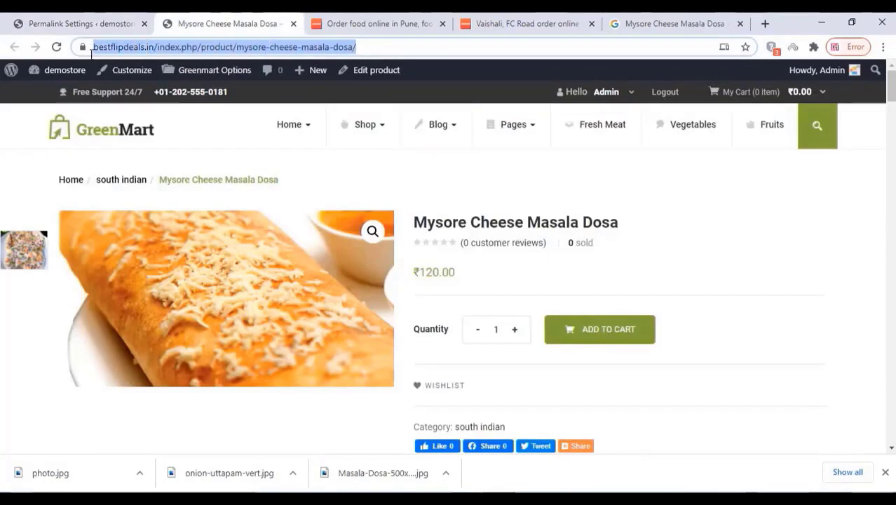
click(689, 265)
right_click(689, 242)
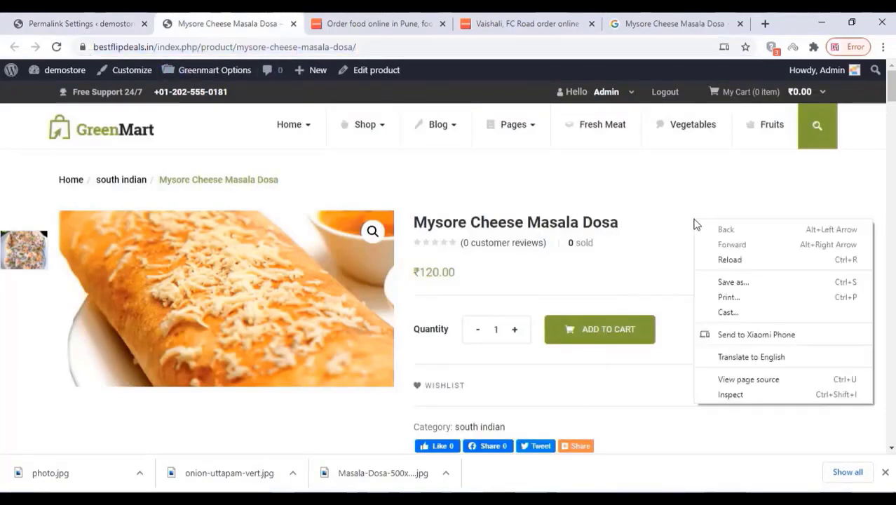
click(726, 266)
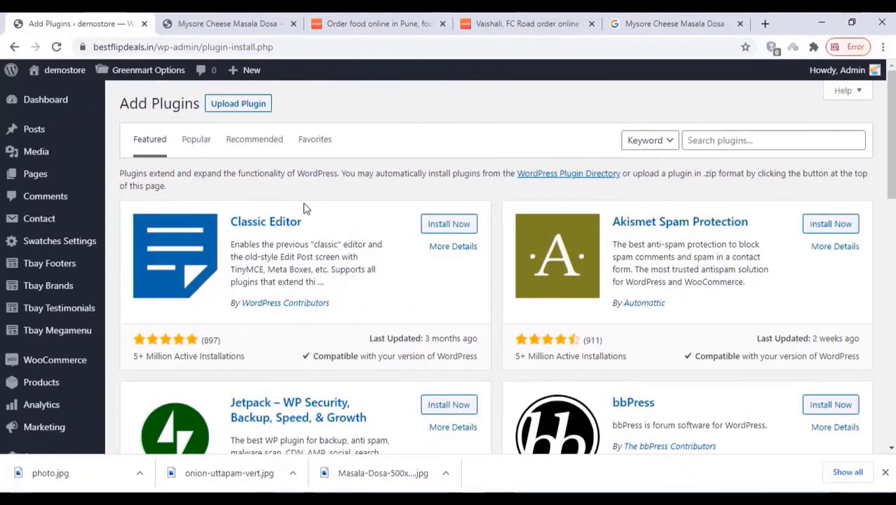
Search the plugins for wcfm and install WCFM – Frontend Manager for WooCommerce and WCFM Marketplace
click(729, 140)
text(w)
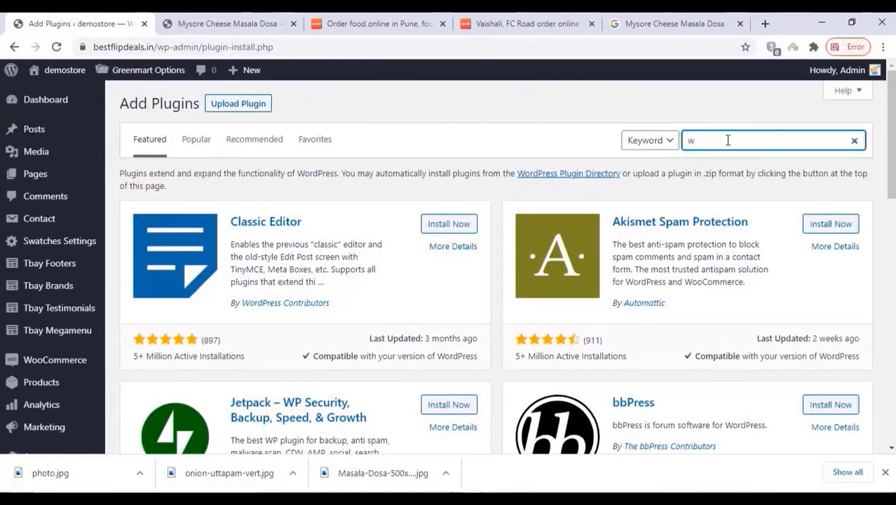
text(cfm)
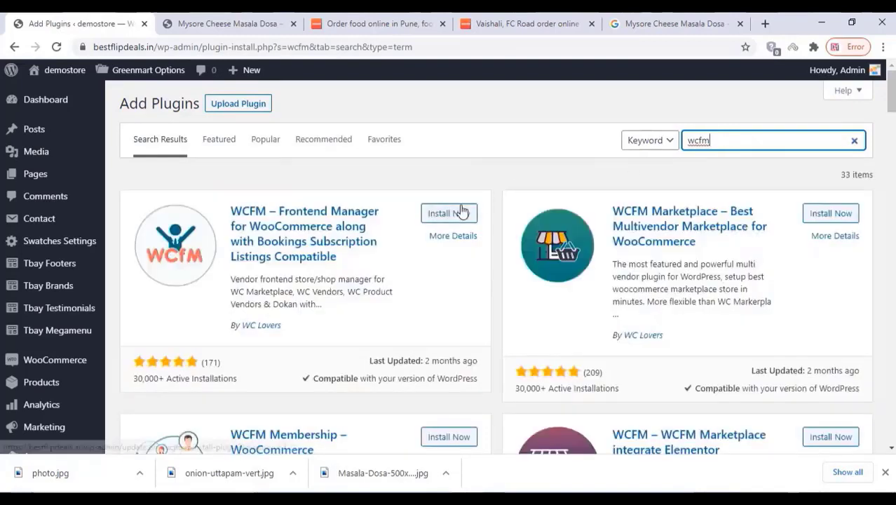
click(459, 214)
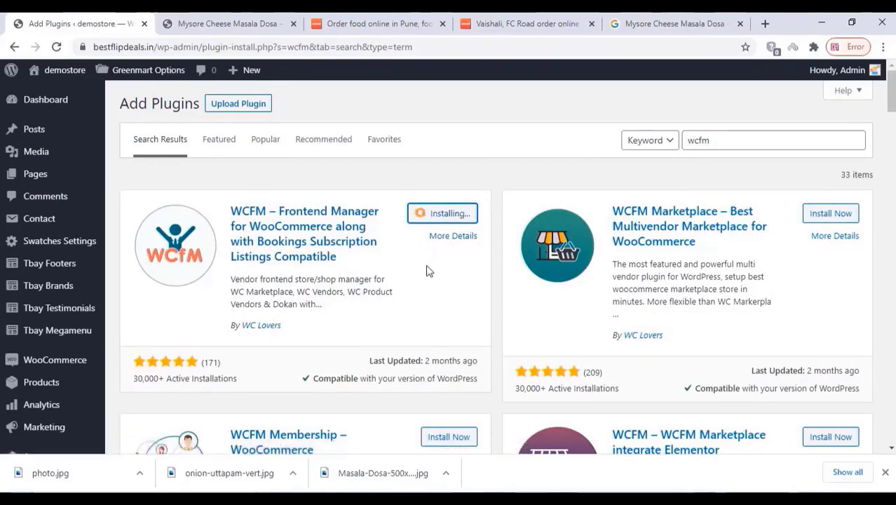
scroll(430, 270, down, 1)
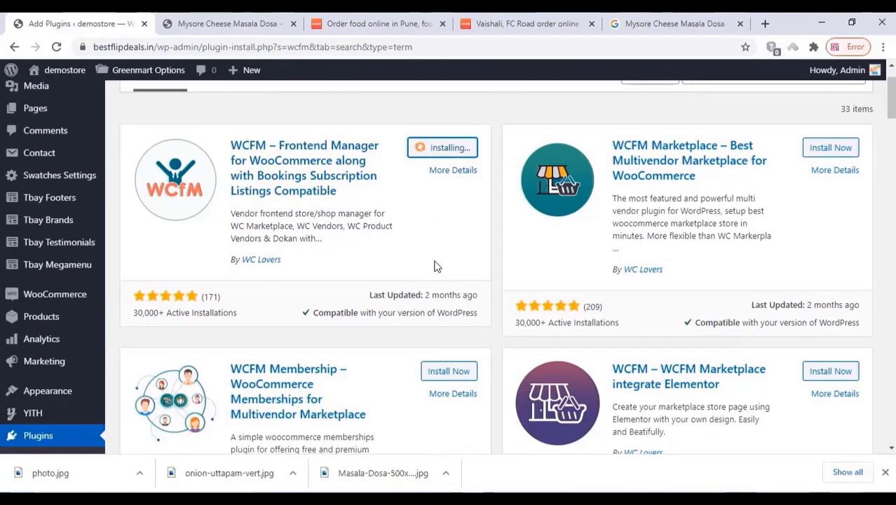
click(832, 149)
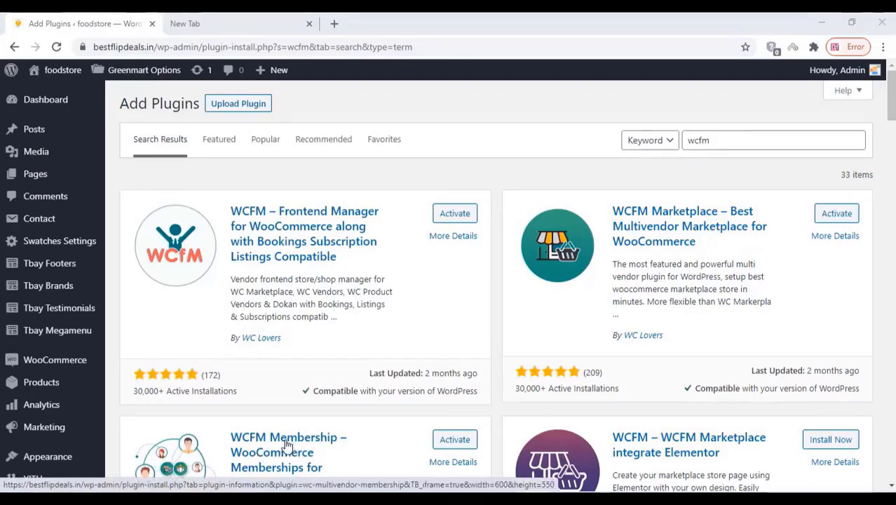
Activate the inactive WCFM Frontend Manager, Multivendor Marketplace and Multivendor Membership plugins together
scroll(80, 261, down, 3)
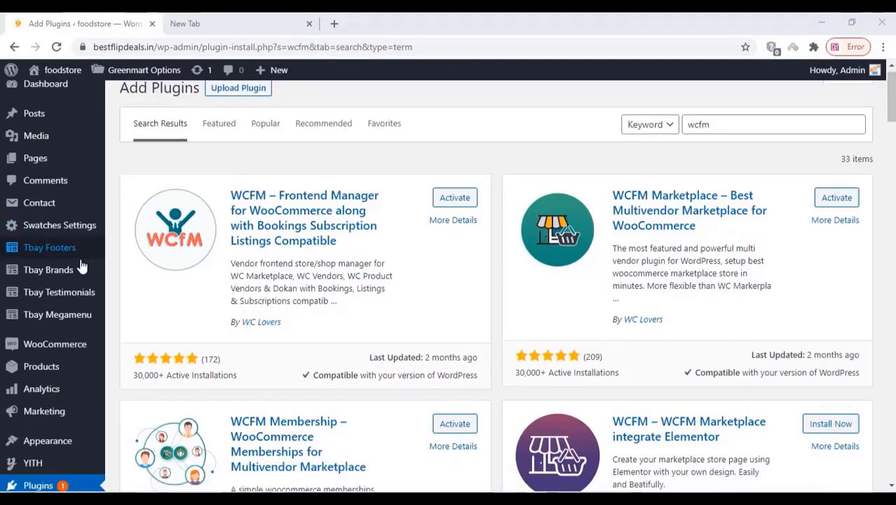
click(52, 335)
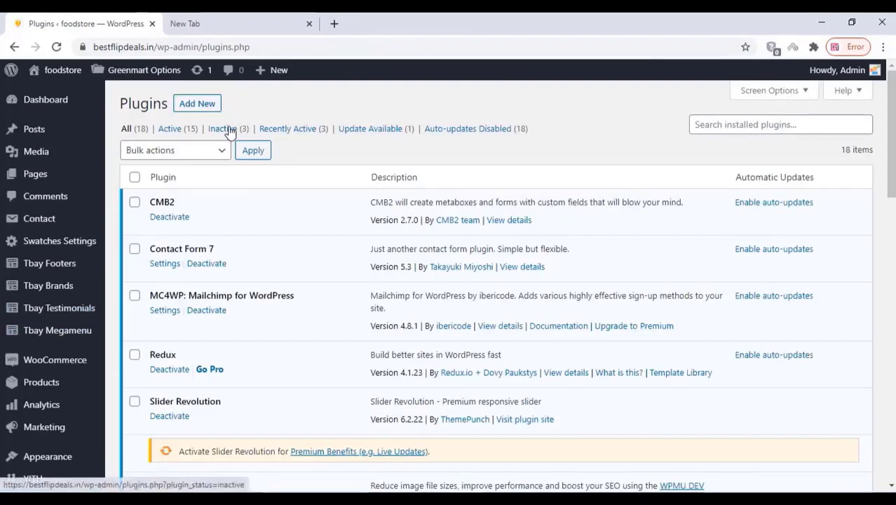
click(230, 132)
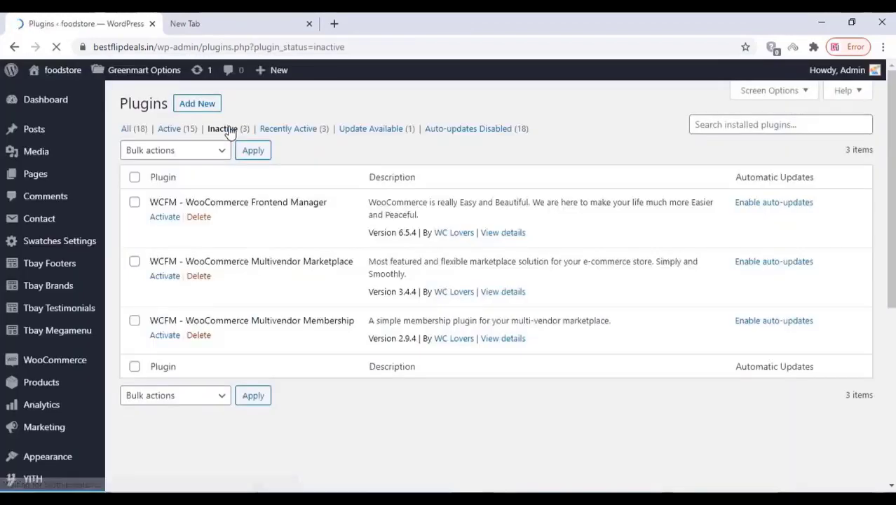
click(133, 178)
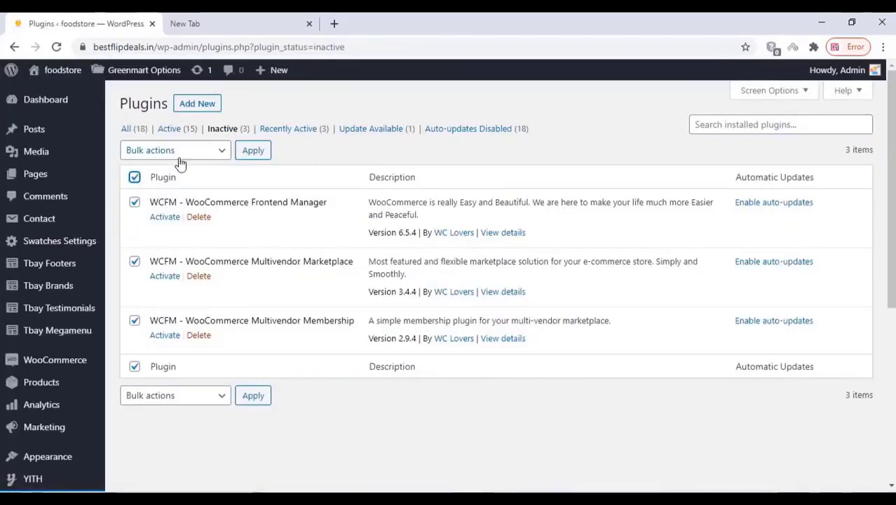
click(177, 155)
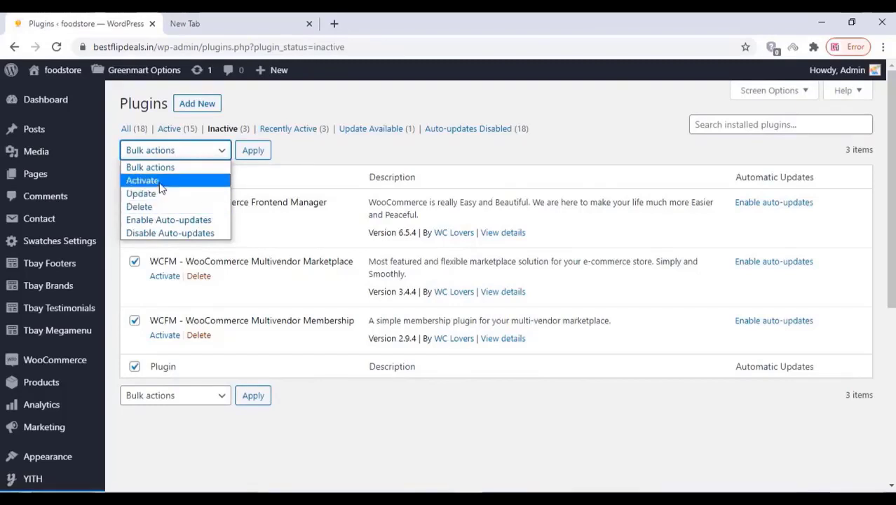
click(160, 181)
click(241, 157)
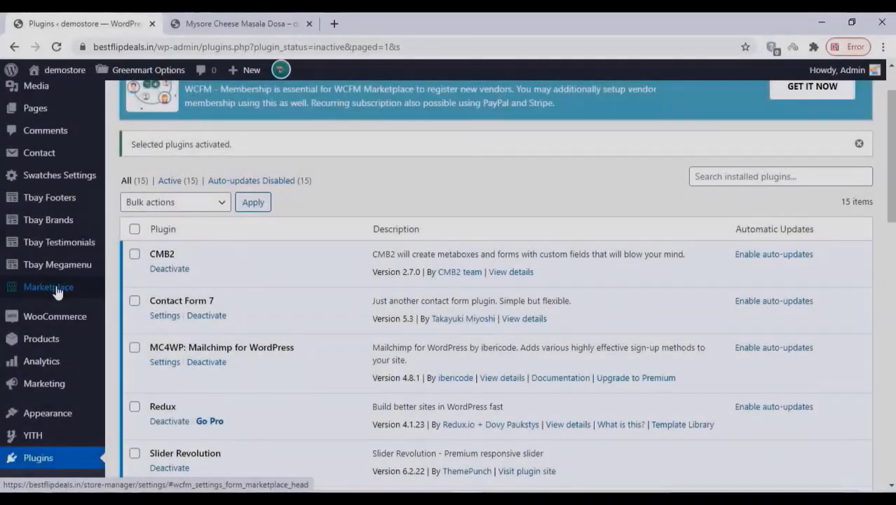
Open the WCFM marketplace settings and review the store URL, Sold By, sidebar, default logo, banner and banner dimension options
click(57, 290)
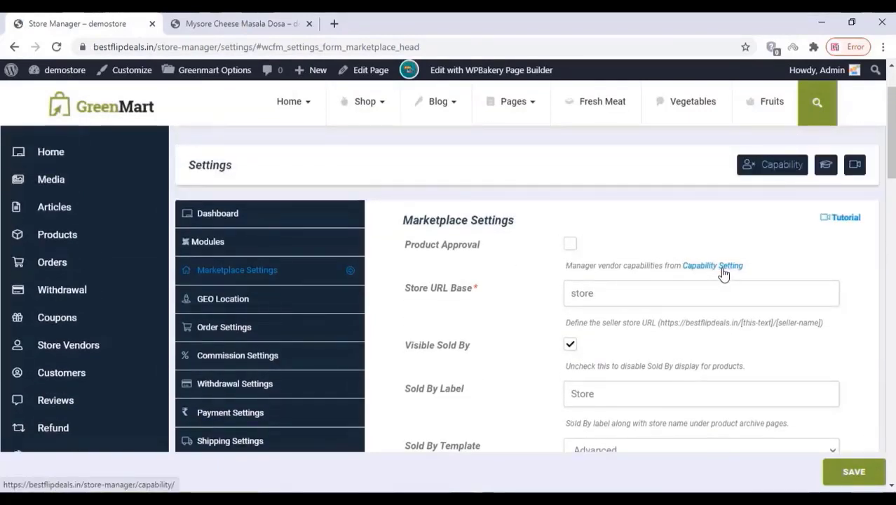
scroll(613, 276, down, 4)
scroll(606, 277, up, 4)
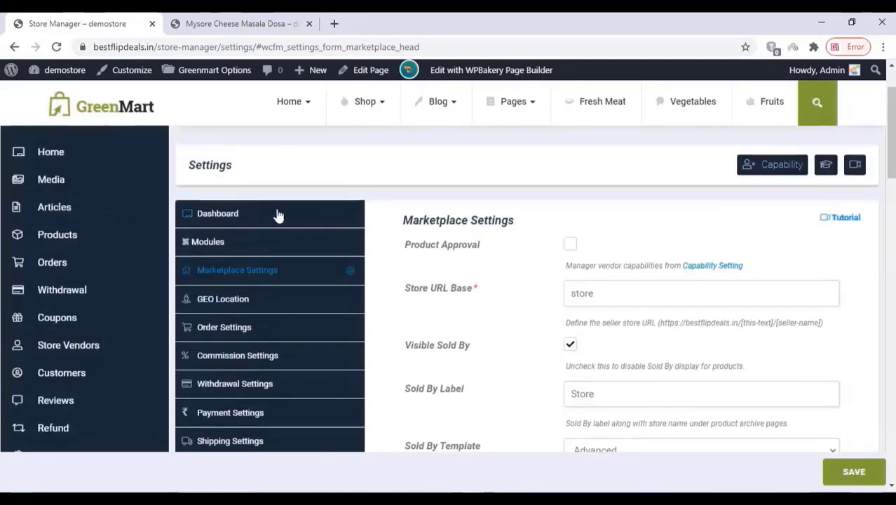
scroll(549, 246, down, 1)
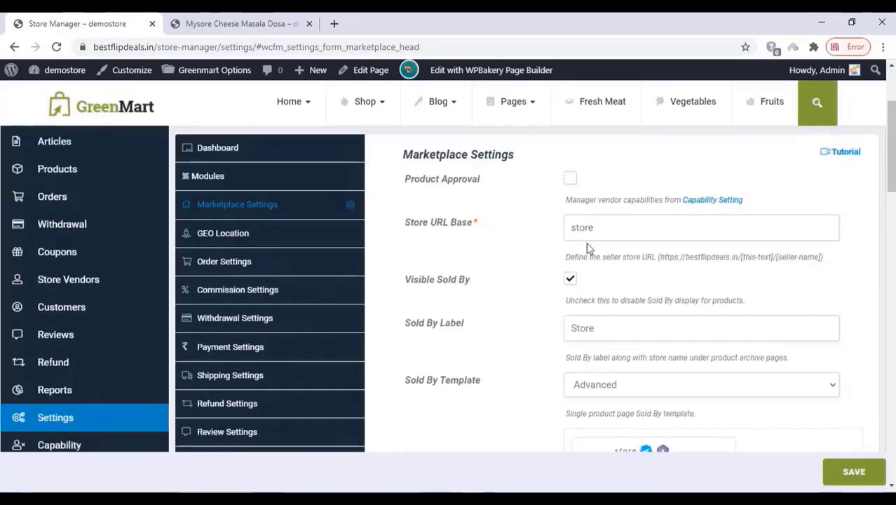
scroll(587, 242, down, 1)
scroll(589, 252, down, 2)
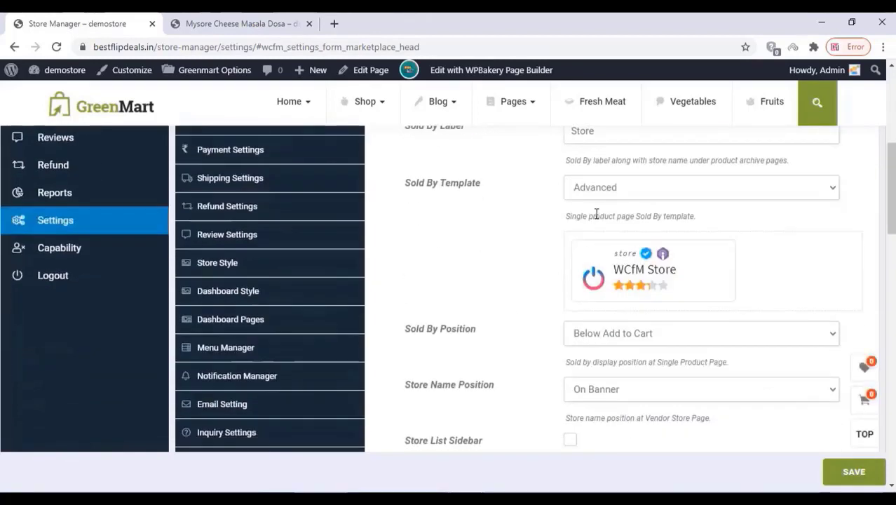
scroll(511, 323, down, 2)
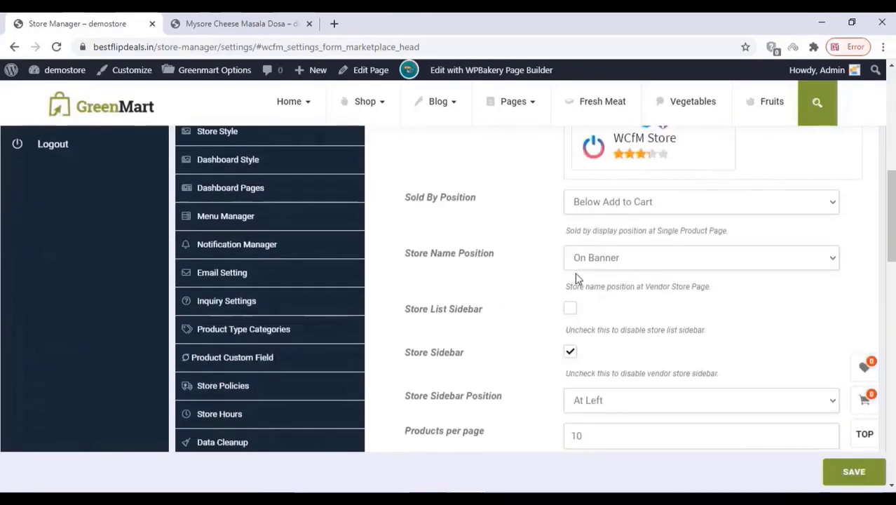
scroll(571, 284, down, 4)
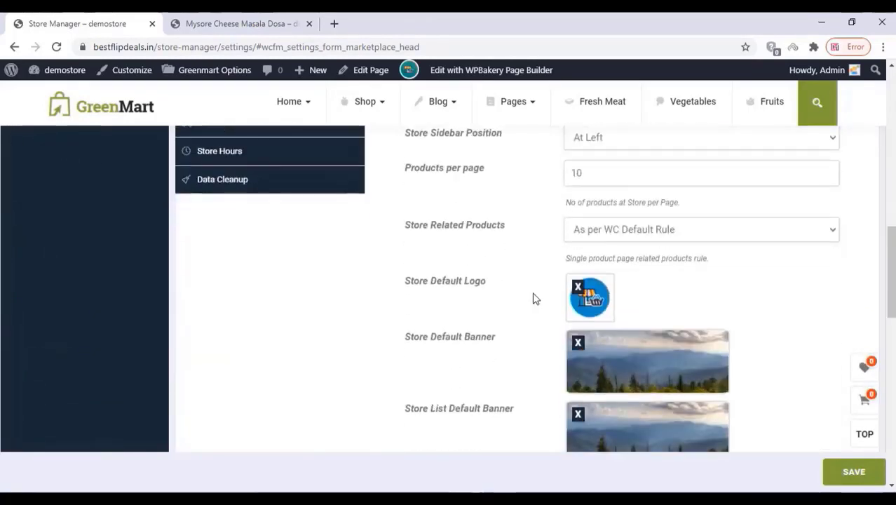
scroll(533, 298, down, 2)
scroll(408, 282, down, 1)
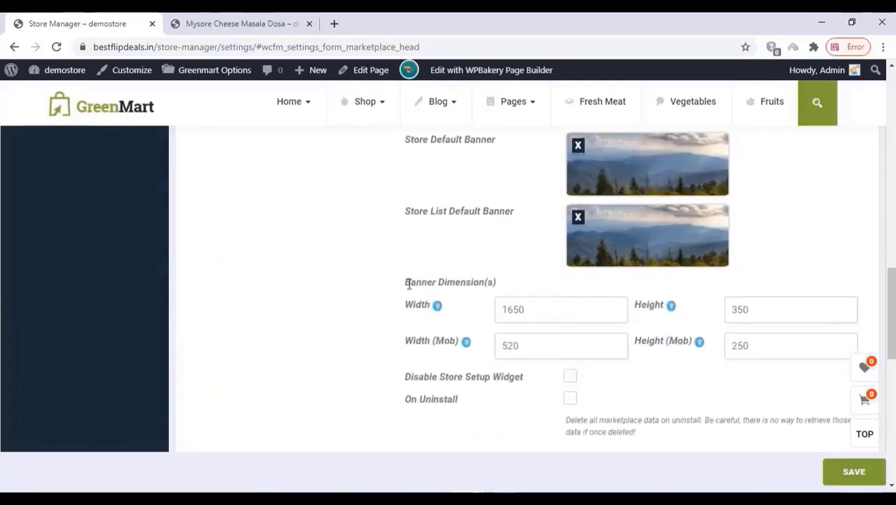
drag(405, 282, 495, 284)
scroll(490, 284, down, 2)
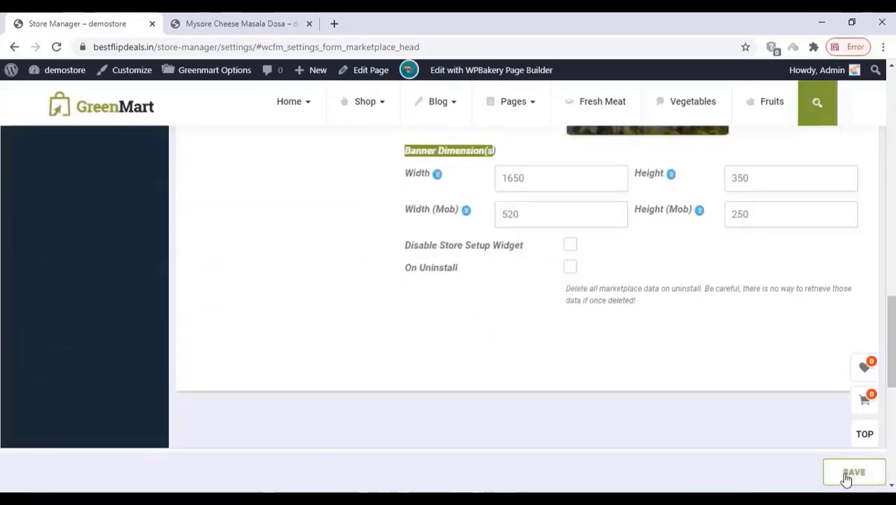
scroll(309, 335, up, 12)
scroll(253, 287, up, 2)
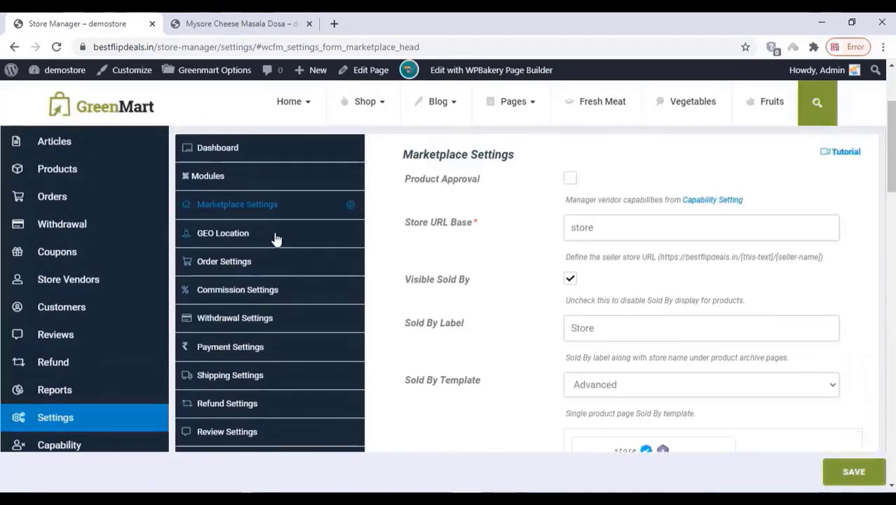
In the GEO Location settings, enable Store List and Product List Radius Search and set Maximum Radius to Search to 20
click(233, 233)
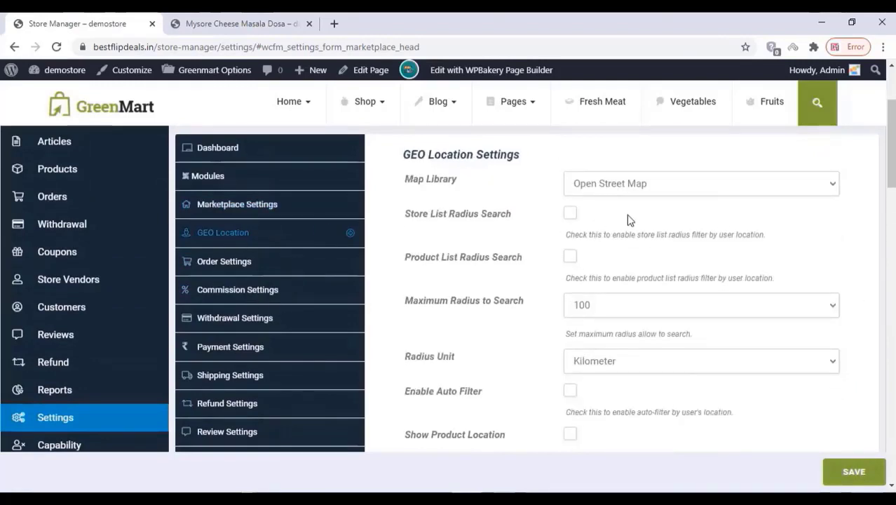
click(571, 214)
click(571, 257)
scroll(541, 282, down, 1)
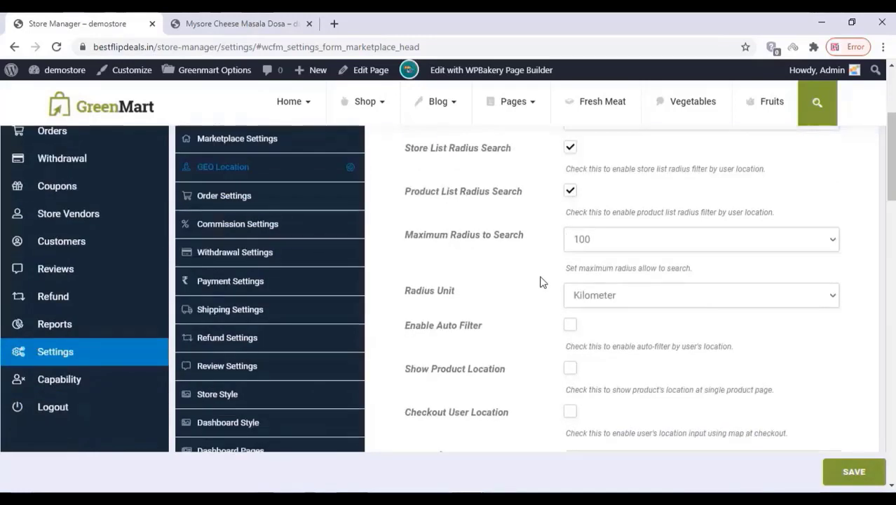
scroll(540, 282, down, 1)
click(620, 176)
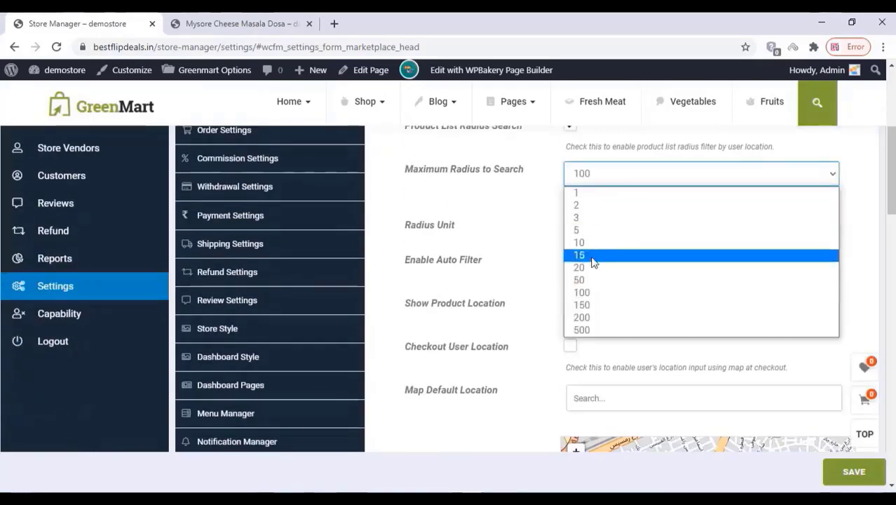
click(591, 267)
scroll(544, 218, down, 1)
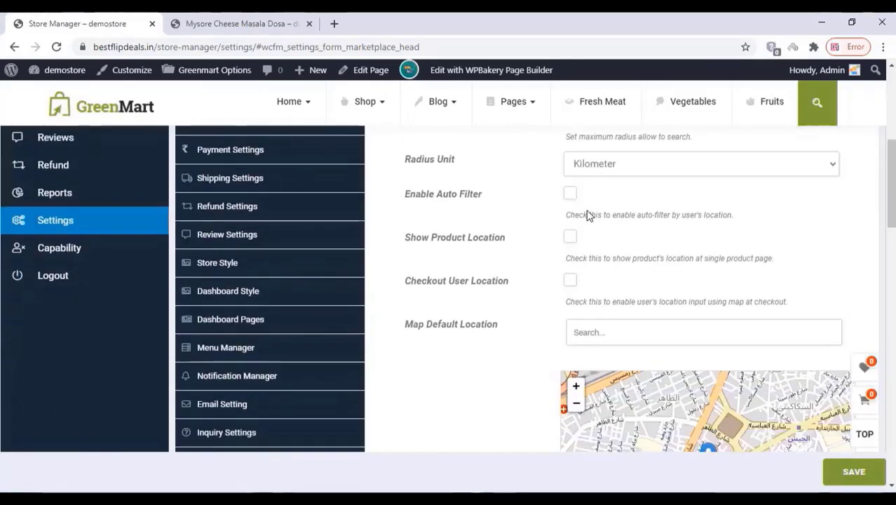
Enable Auto Filter and set the Map Default Location to Mumbai, Mumbai City, Maharashtra, India
click(571, 195)
click(600, 334)
text(mb)
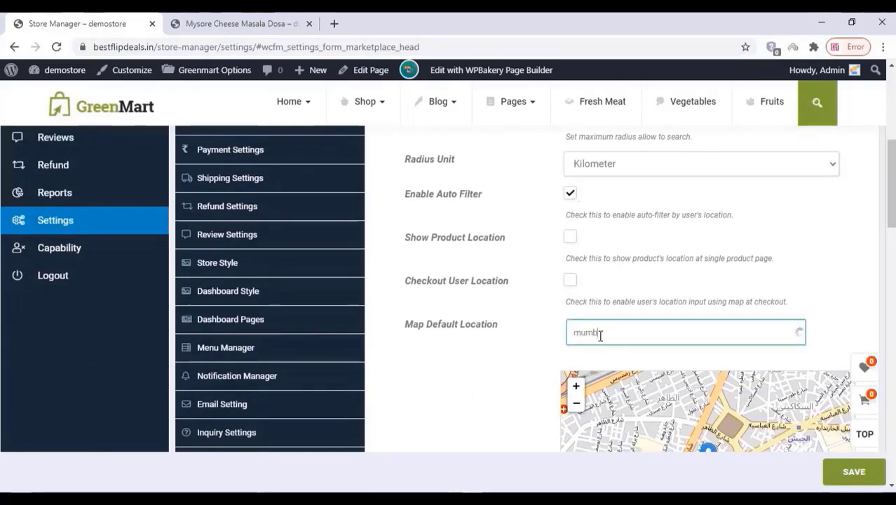
text(ai, Mumbai)
click(636, 368)
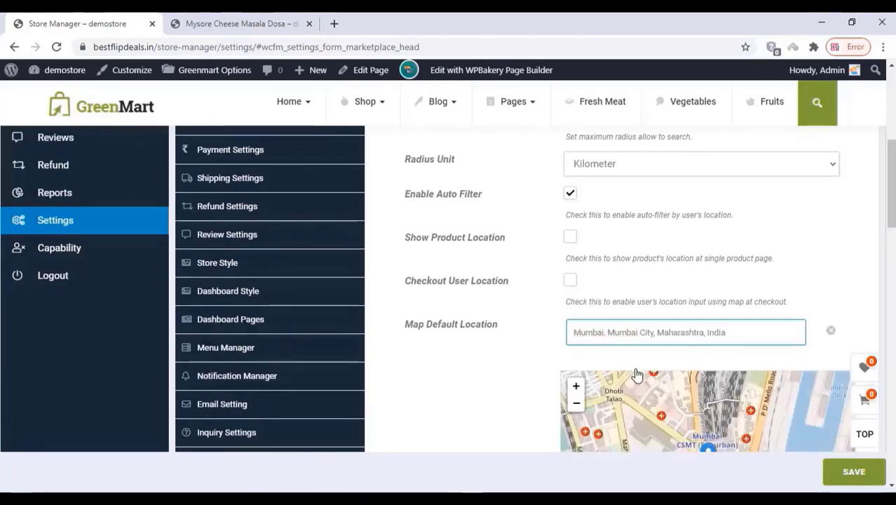
Review the Store List Page shortcode information and save the GEO Location settings
scroll(514, 293, down, 1)
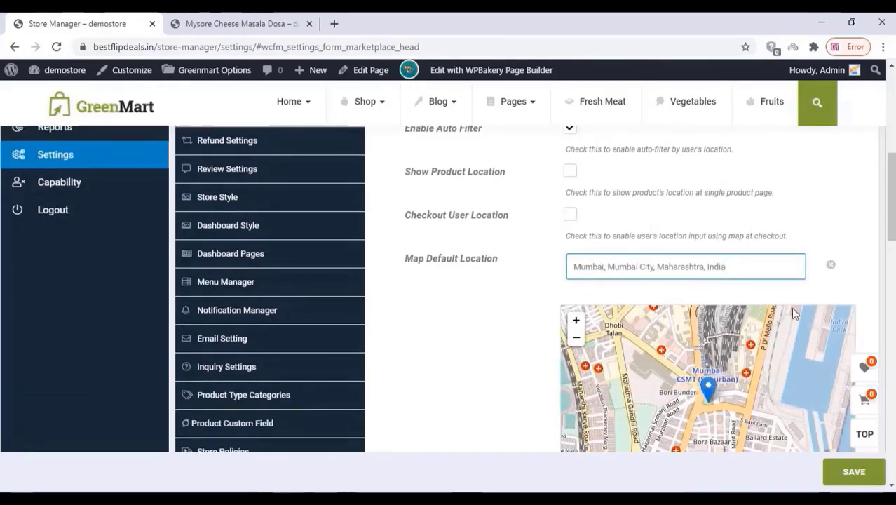
scroll(506, 350, down, 5)
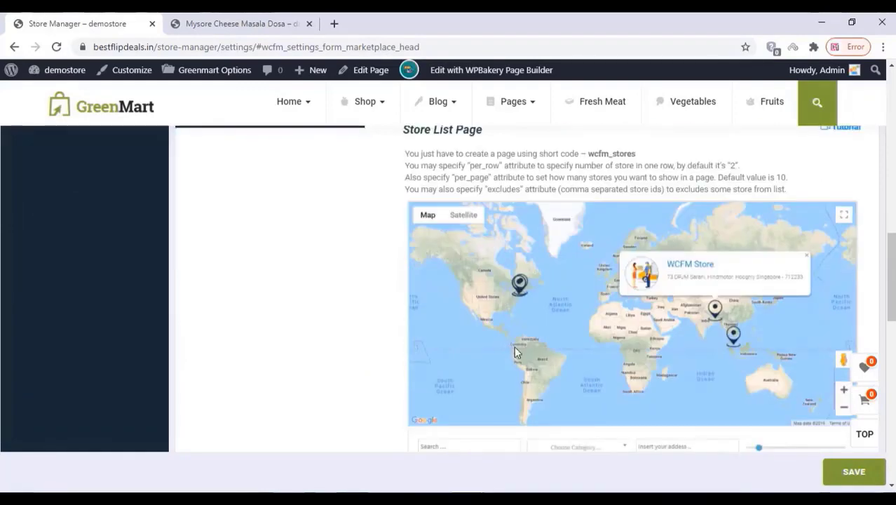
scroll(525, 351, down, 4)
scroll(575, 351, down, 2)
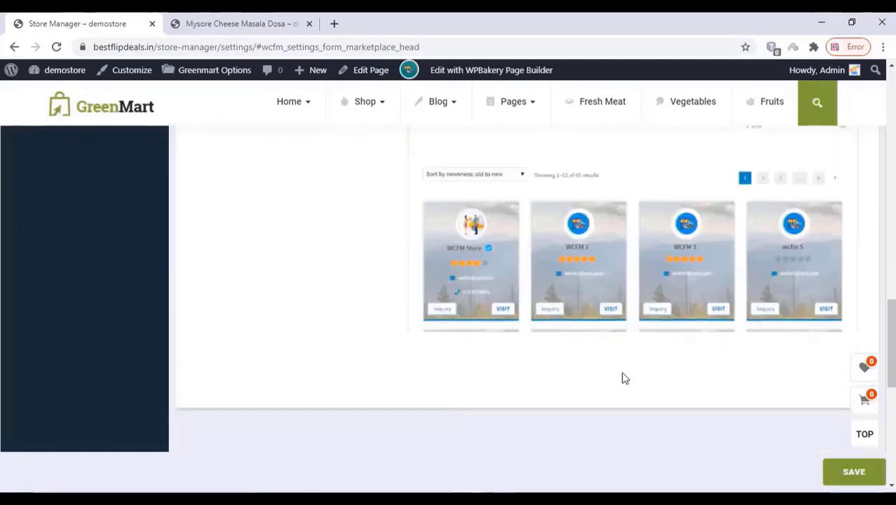
scroll(625, 378, up, 2)
click(851, 480)
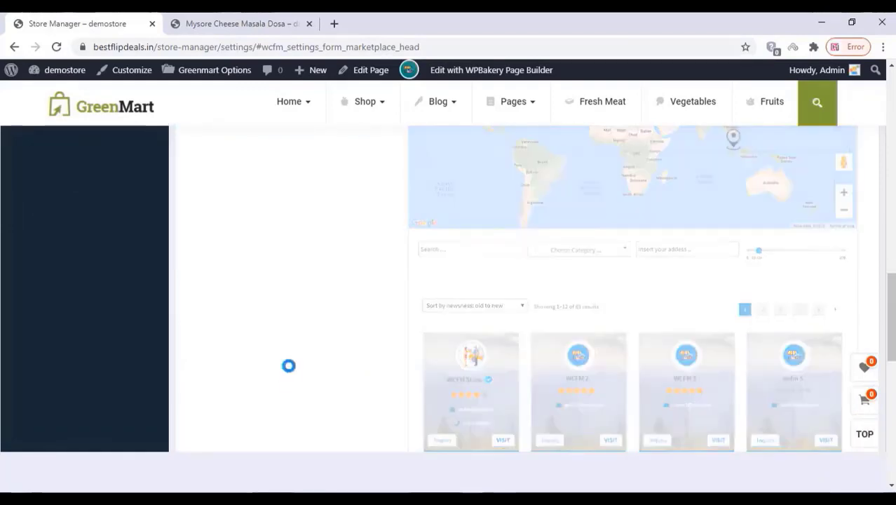
Open the Order Settings and review the Disable Multivendor Checkout and Order Sync options
scroll(300, 350, up, 15)
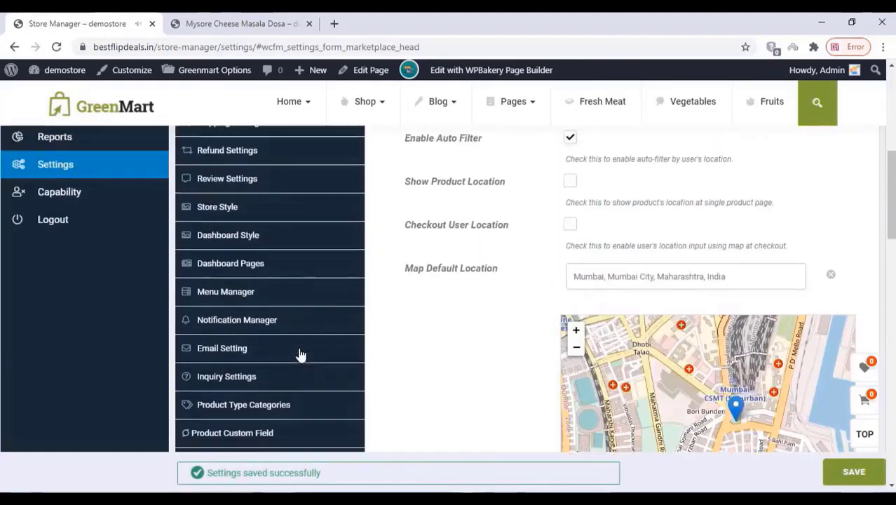
click(239, 332)
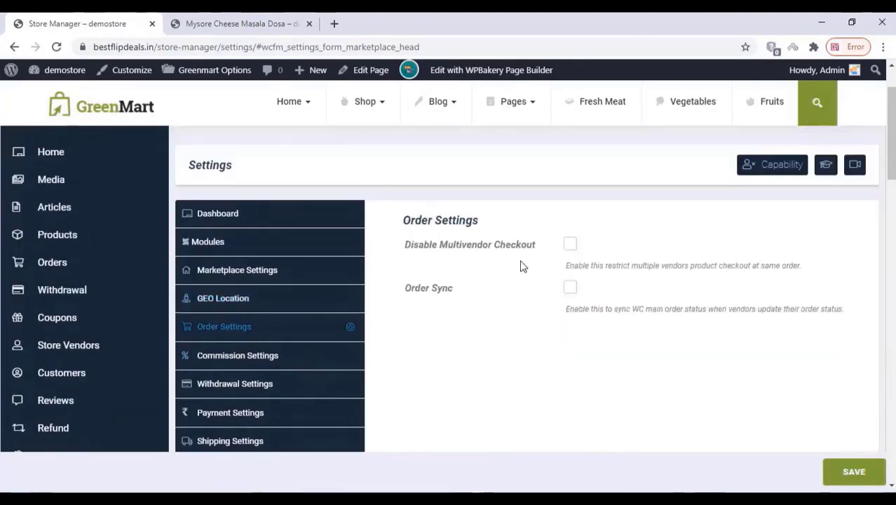
scroll(522, 263, down, 1)
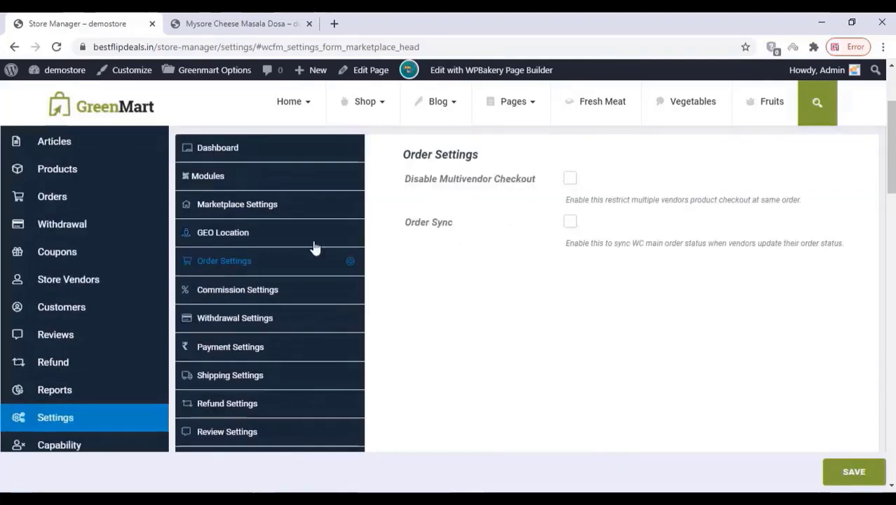
In the Commission Settings, set Commission For to Admin and Commission Percent to 10, and save the settings
click(268, 290)
click(618, 183)
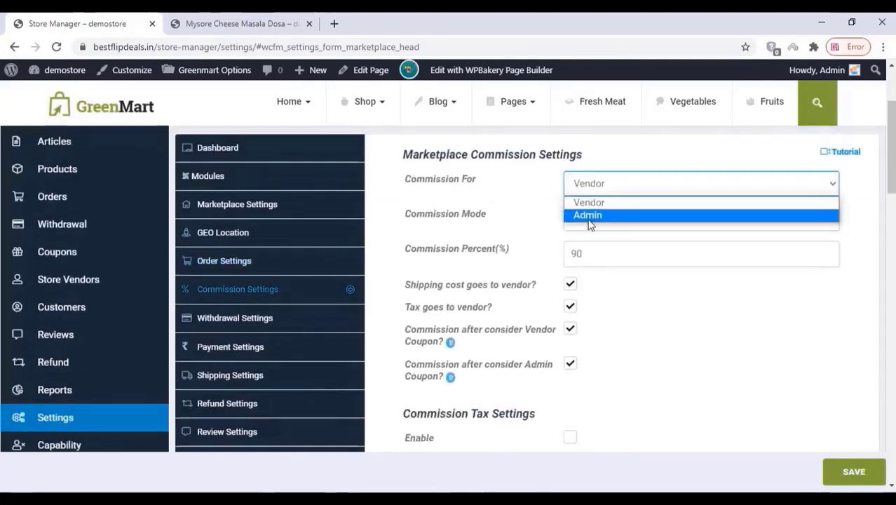
click(591, 216)
click(576, 253)
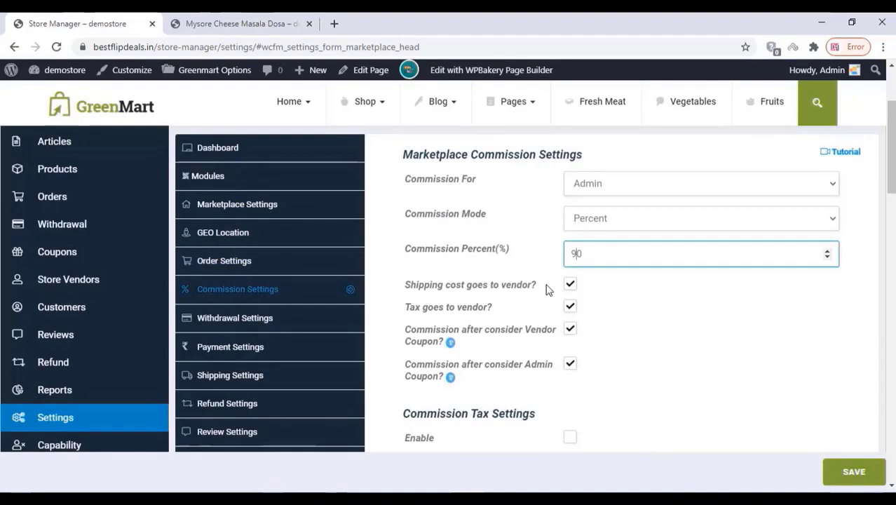
key(BackSpace)
text(1)
click(646, 300)
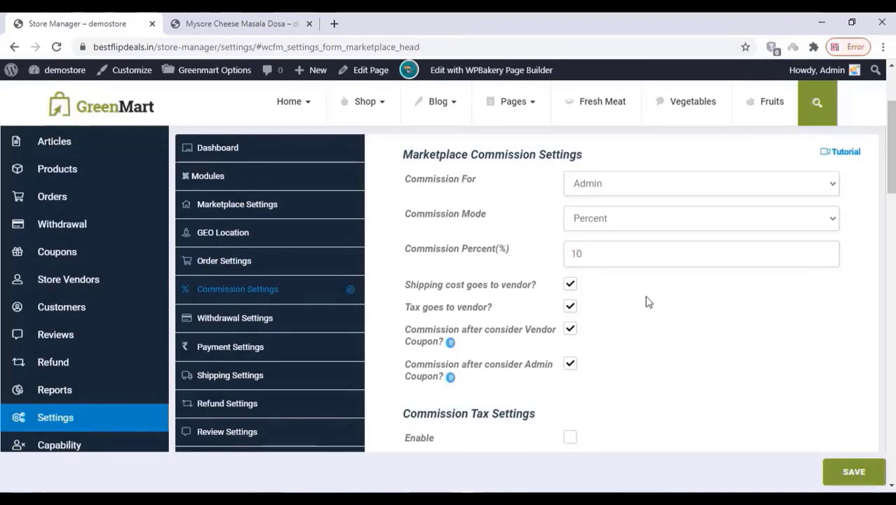
scroll(649, 301, down, 4)
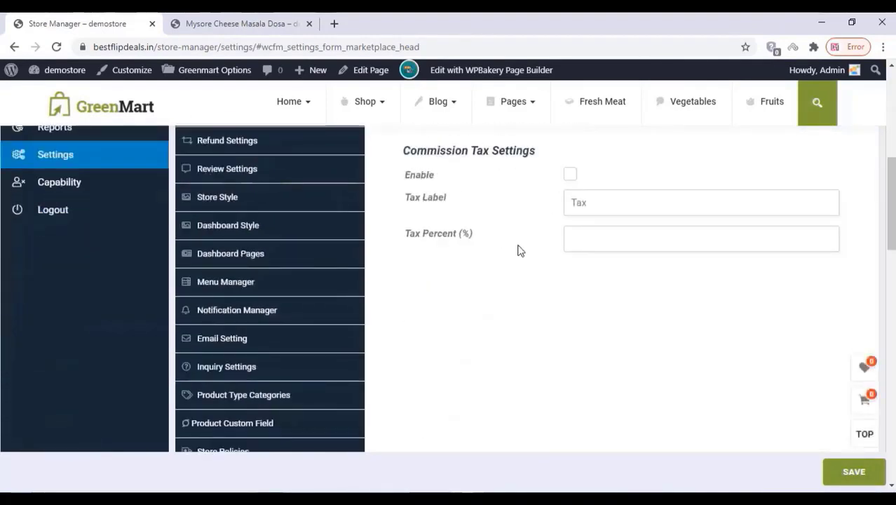
click(850, 472)
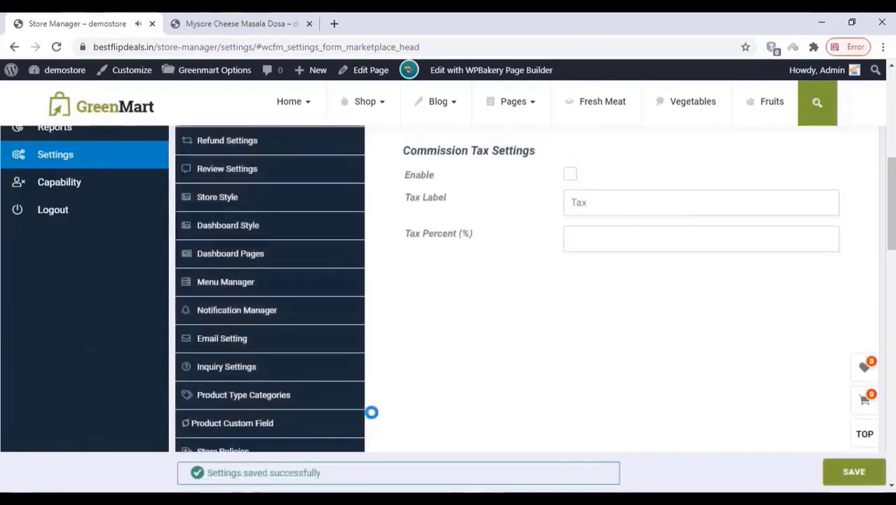
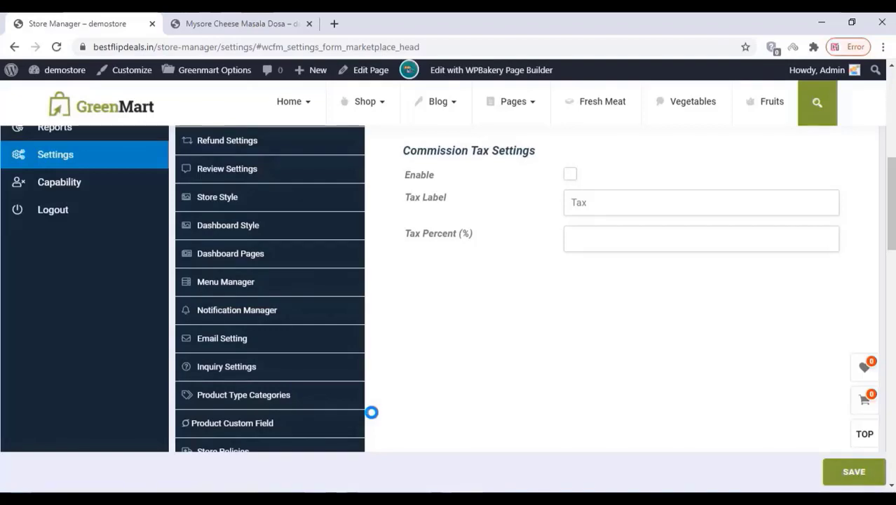
In the Withdrawal Settings, disallow the Processing order status, set Minimum Withdraw Limit to 2000, and save
scroll(249, 324, up, 3)
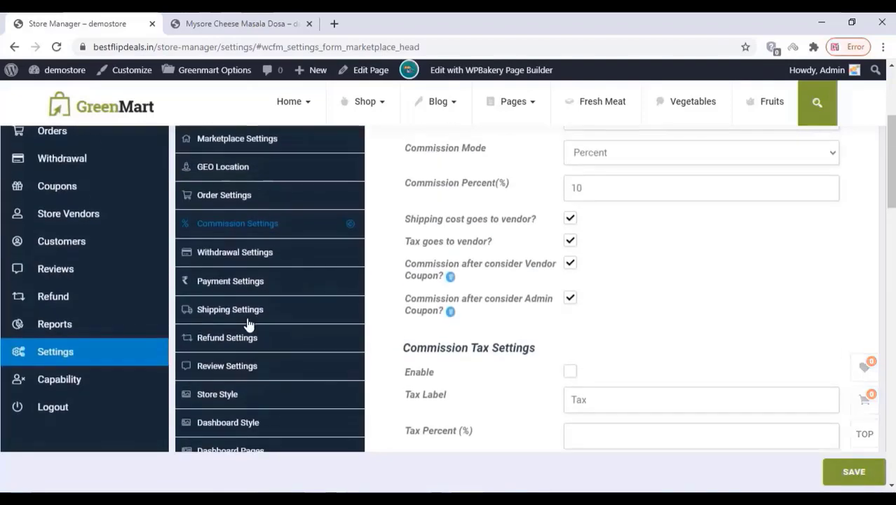
click(269, 254)
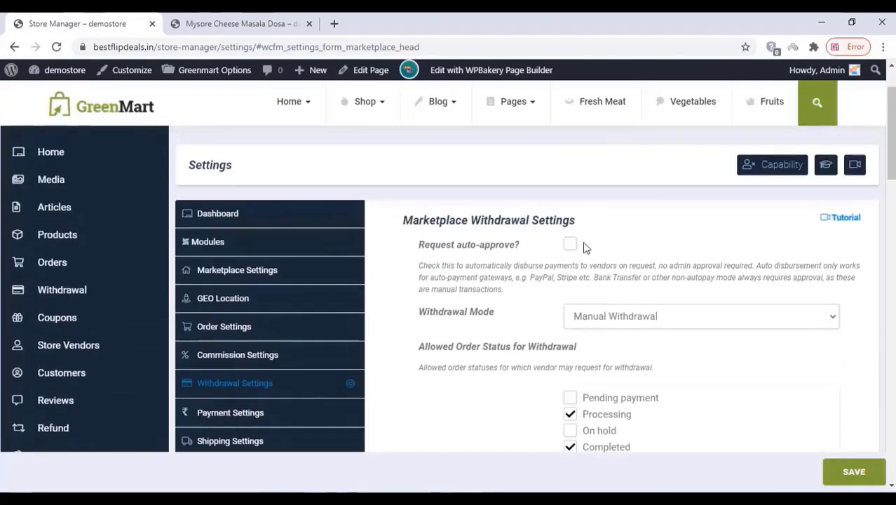
scroll(573, 260, down, 3)
click(570, 216)
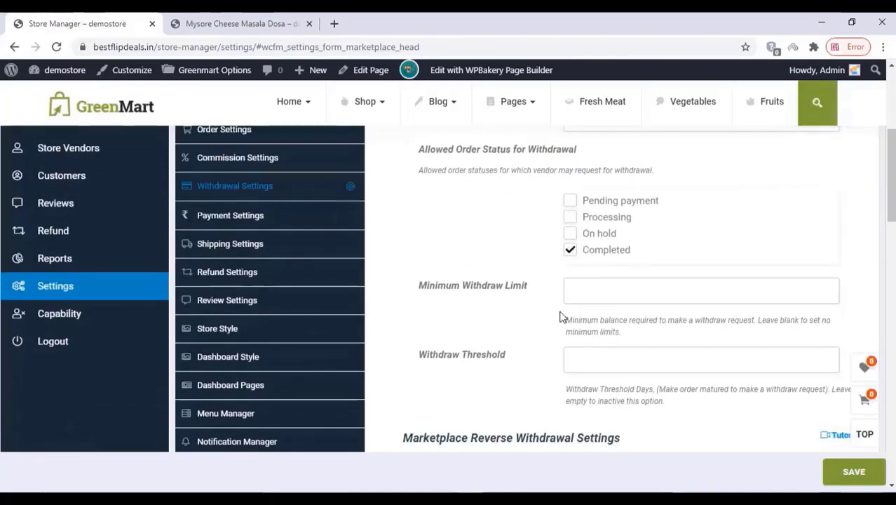
click(594, 293)
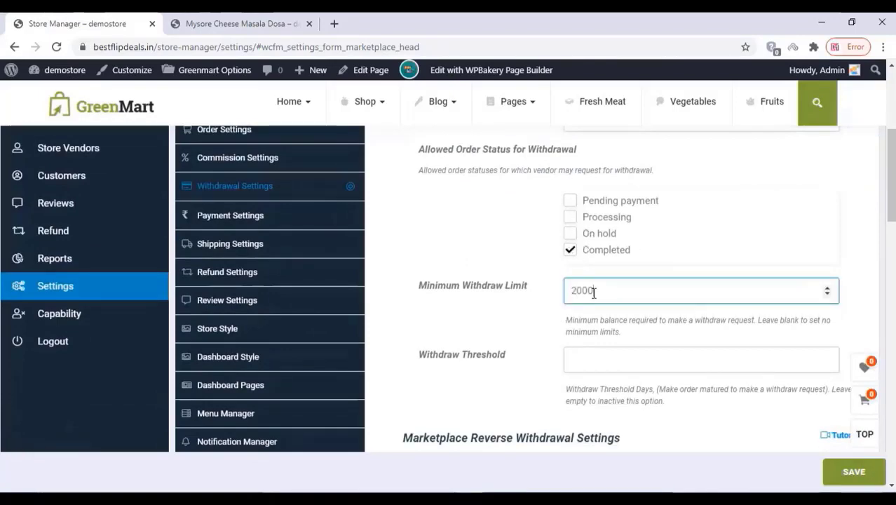
scroll(488, 348, down, 2)
click(854, 471)
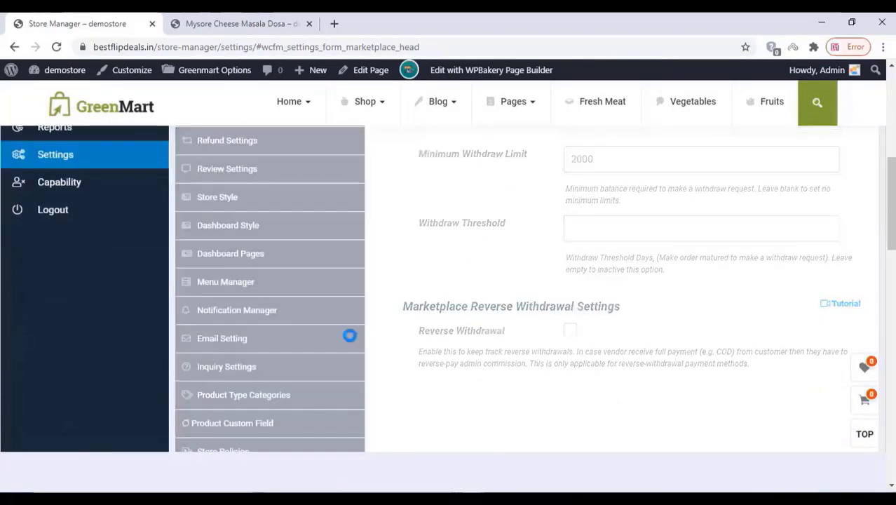
In the Payment Settings, disable PayPal as a withdraw payment method and save the settings
click(246, 347)
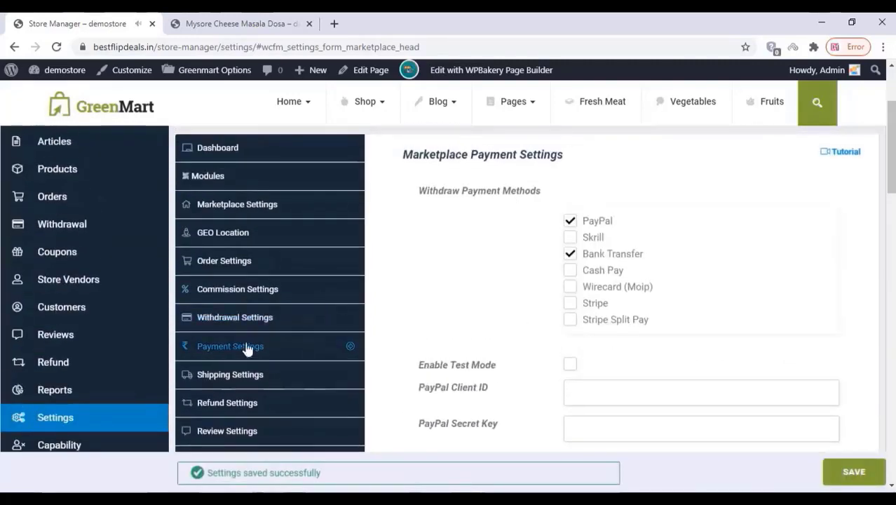
click(571, 222)
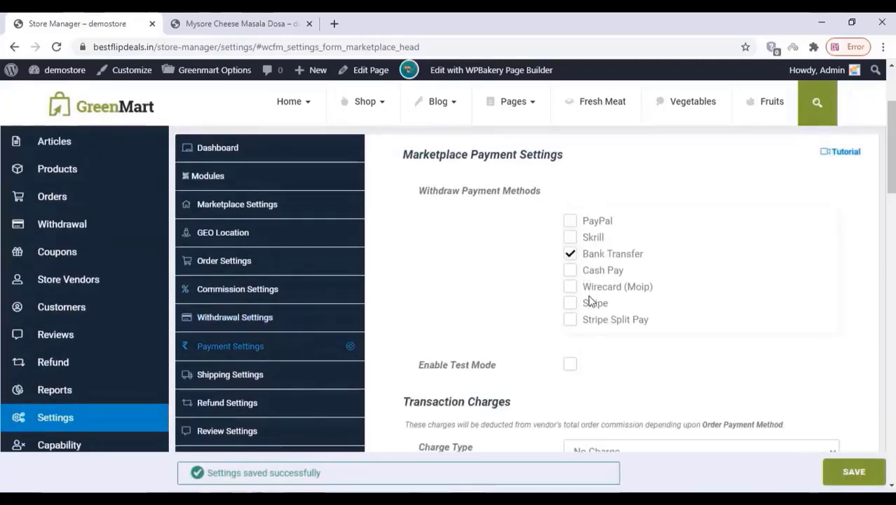
scroll(492, 308, down, 4)
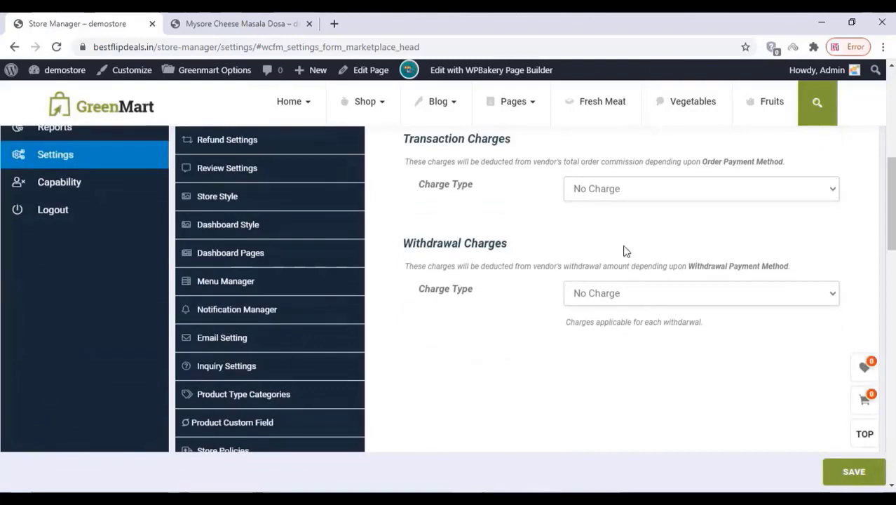
click(851, 474)
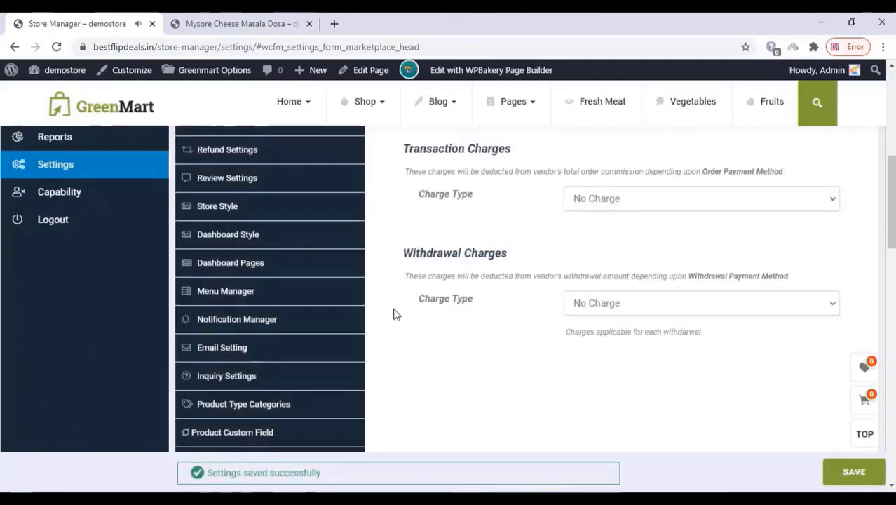
Review the store shipping options by zone and country, and the store refund approval and threshold options
scroll(315, 280, up, 2)
click(247, 243)
scroll(406, 259, up, 3)
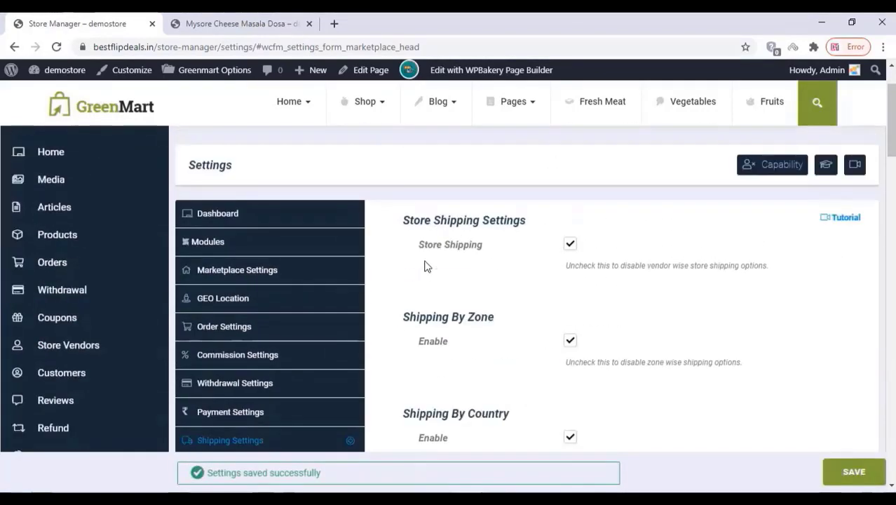
scroll(484, 264, down, 5)
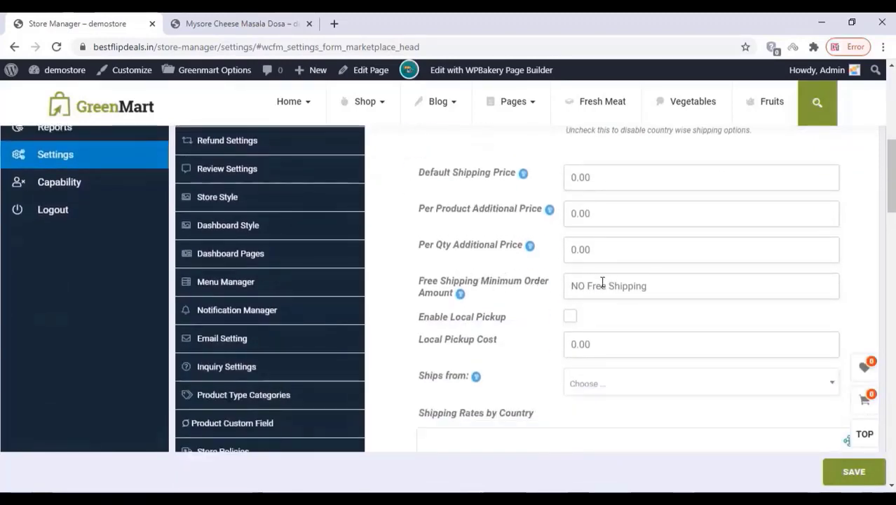
scroll(421, 280, up, 3)
scroll(247, 281, down, 1)
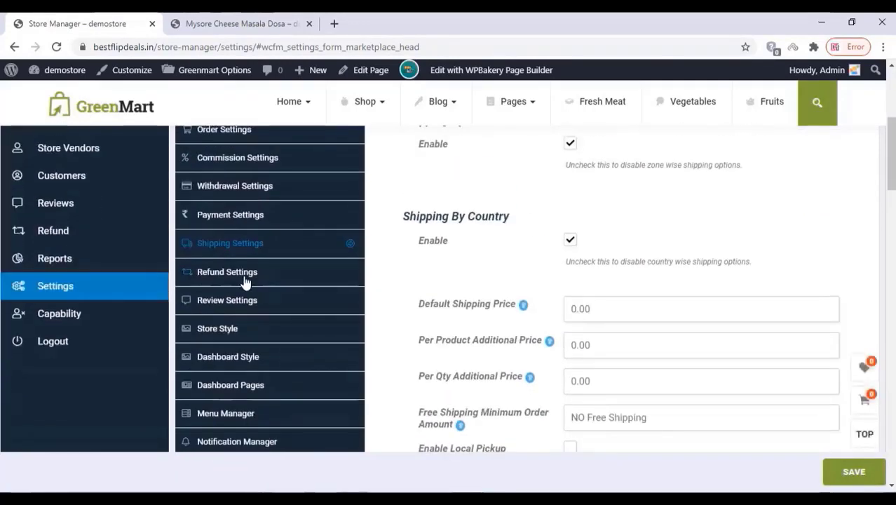
click(245, 279)
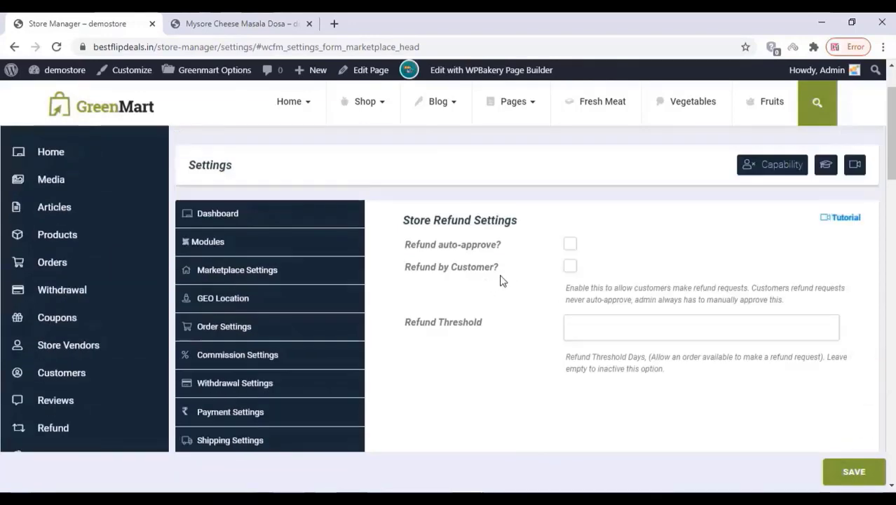
scroll(450, 303, down, 5)
In the Review Settings, enable Review only store users, check the review categories, and save
click(241, 234)
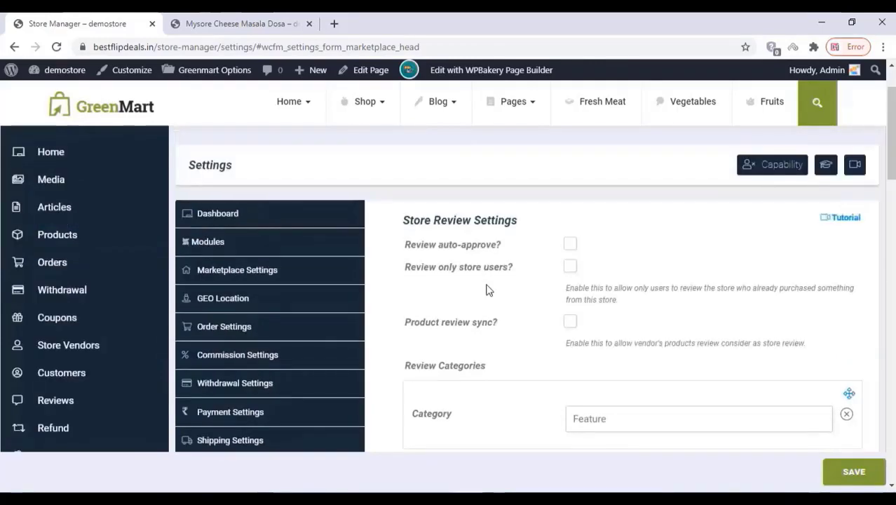
click(571, 265)
scroll(517, 310, down, 4)
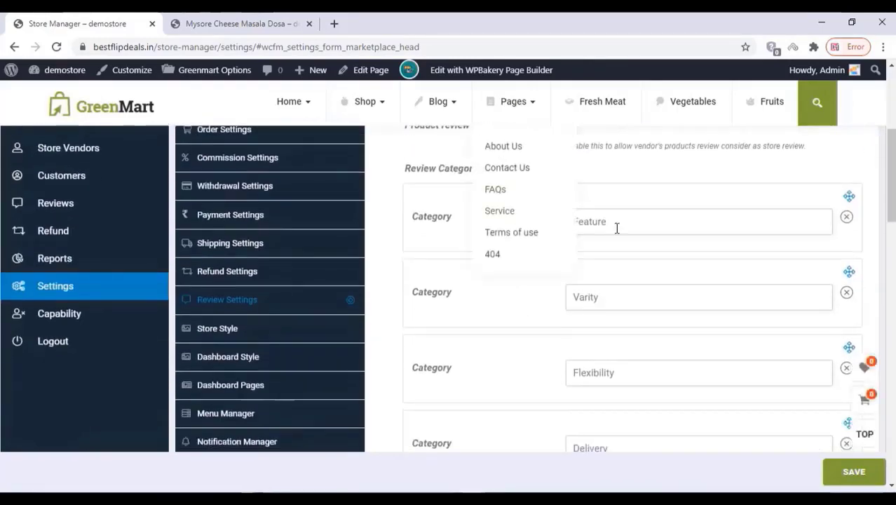
scroll(561, 263, down, 5)
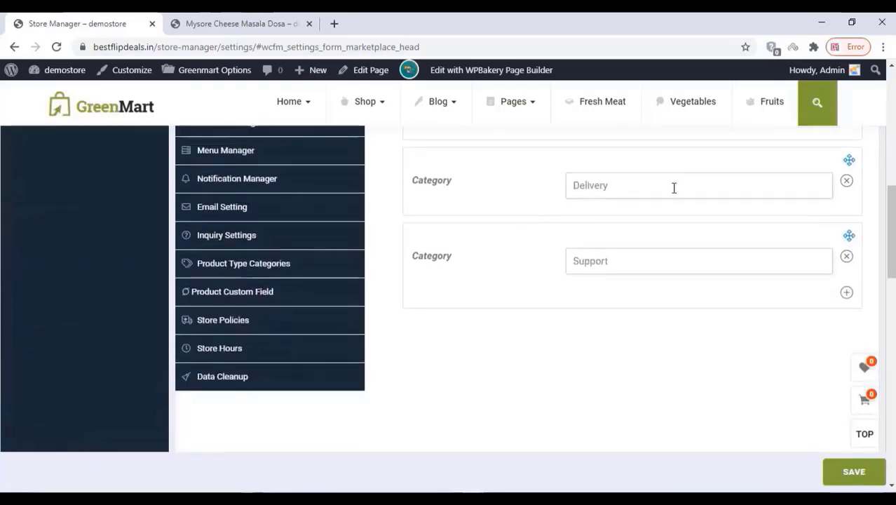
click(848, 477)
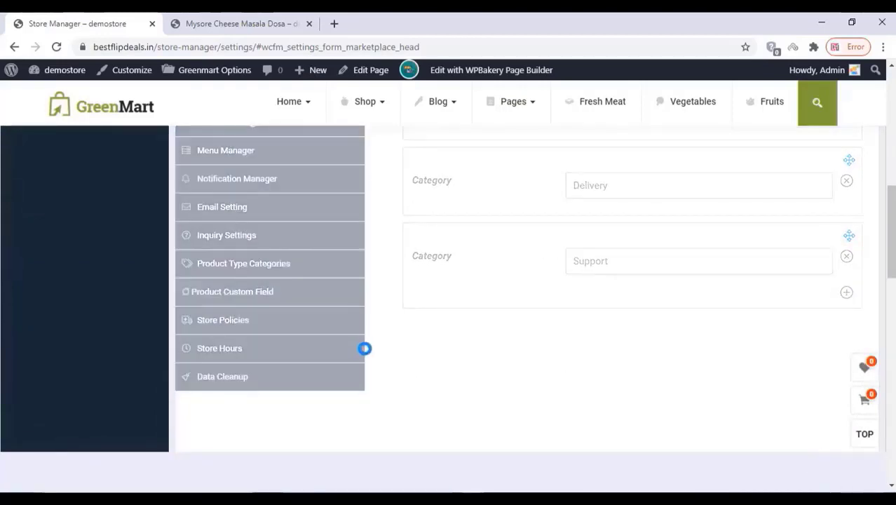
Review the color options in the Store Style and Dashboard Style settings
click(240, 204)
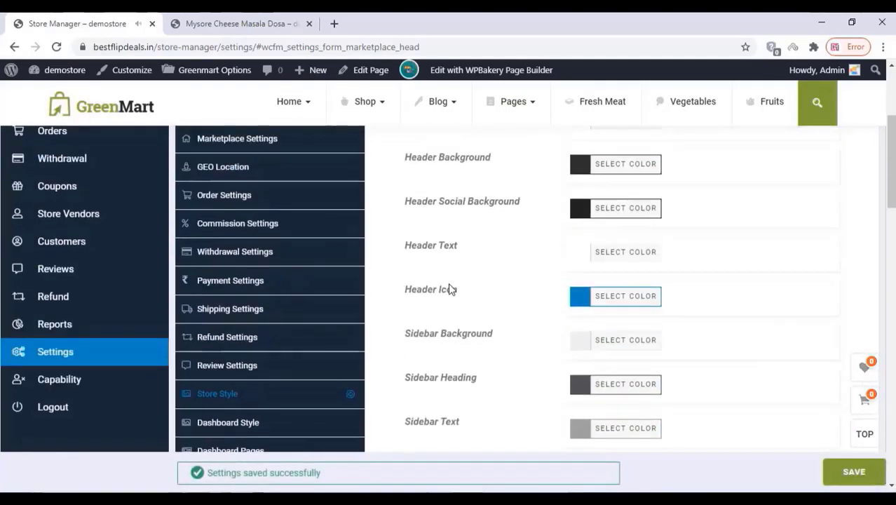
scroll(526, 270, down, 8)
scroll(491, 280, up, 4)
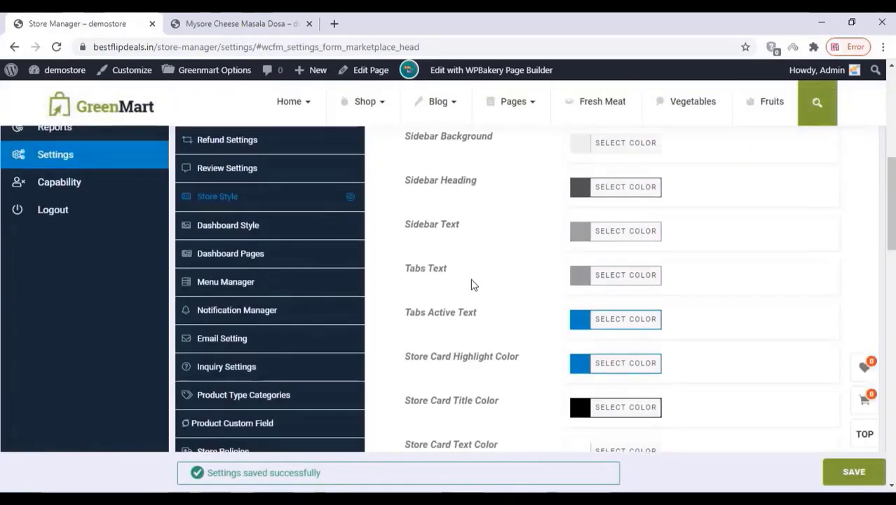
click(223, 228)
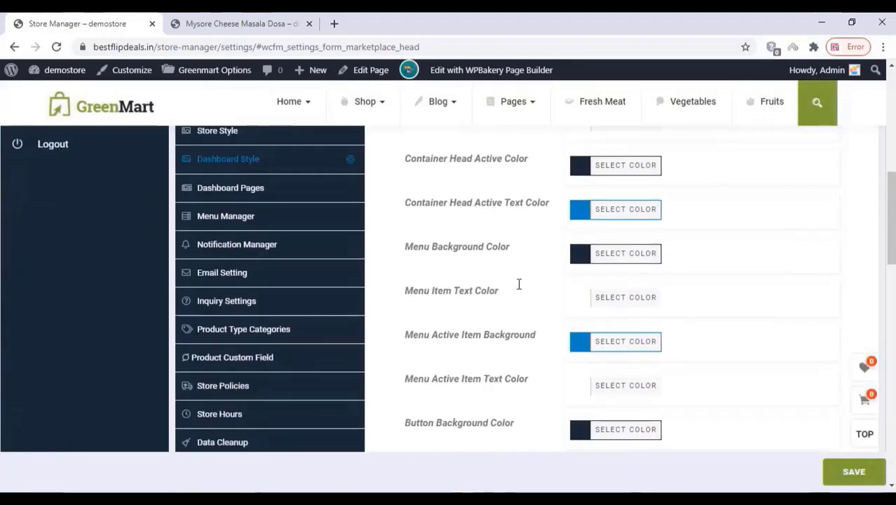
Review the Menu Manager and Notification Manager options, and the days available as day off in the Store Hours settings
click(235, 324)
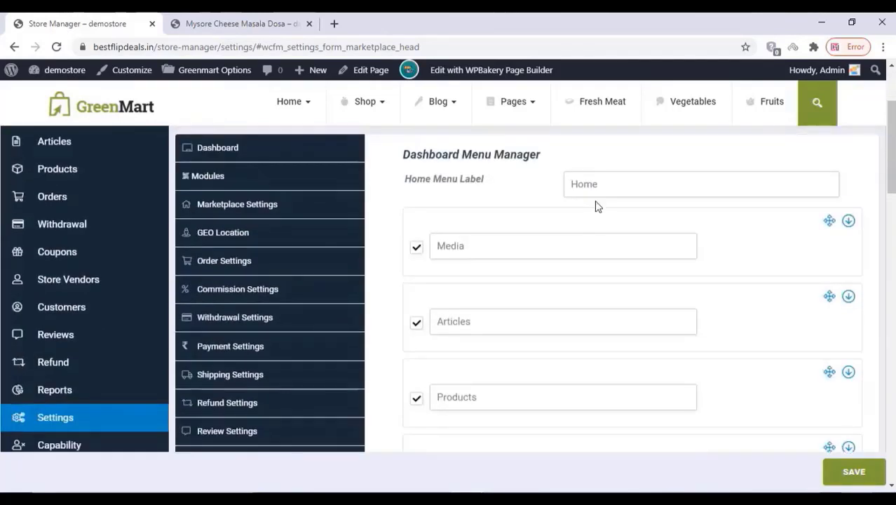
click(264, 245)
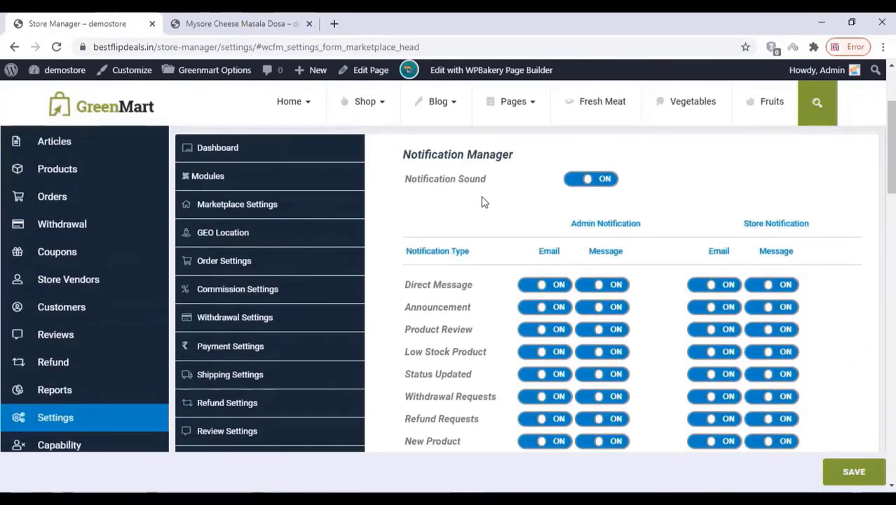
scroll(482, 200, down, 5)
scroll(483, 199, up, 1)
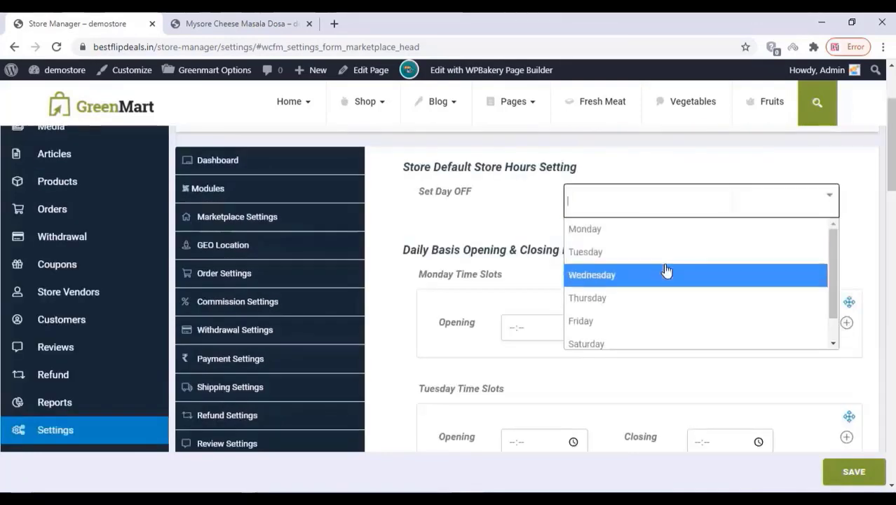
scroll(645, 273, down, 1)
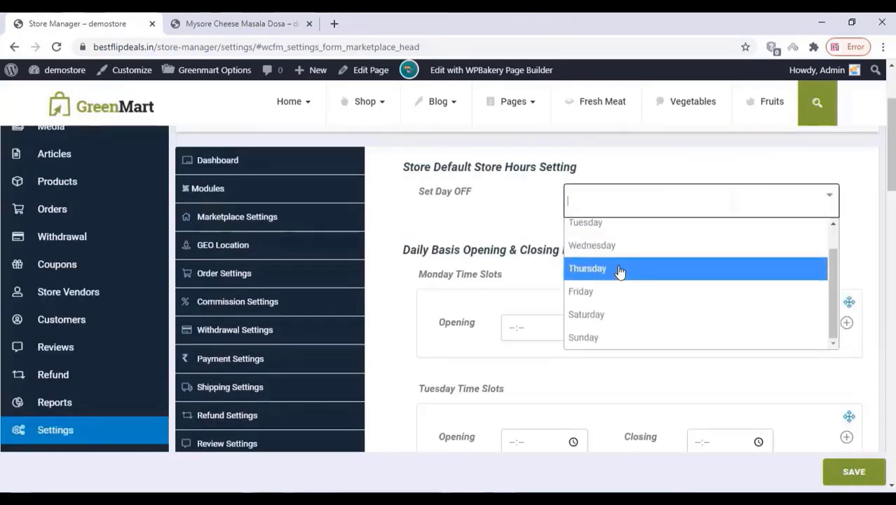
scroll(620, 272, up, 1)
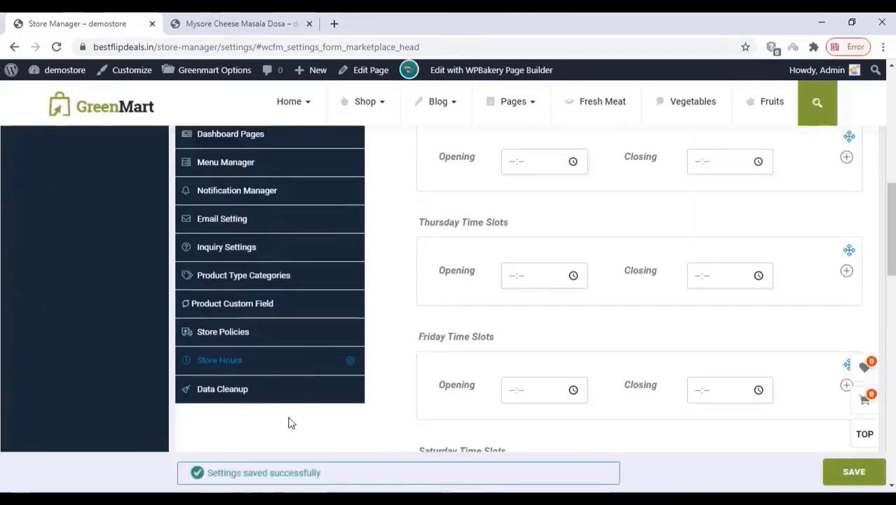
Start adding a new store vendor and set its username to cafe1
scroll(290, 421, up, 7)
scroll(208, 297, down, 2)
mouse_move(208, 297)
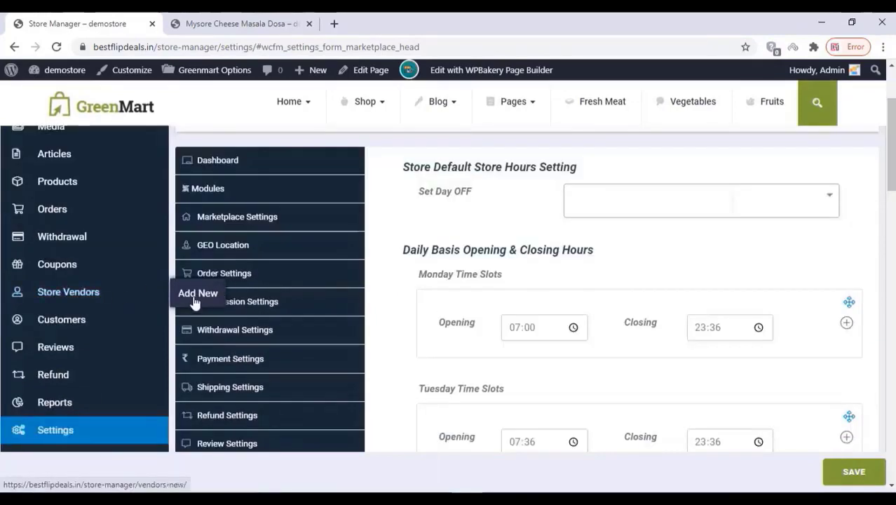
click(200, 296)
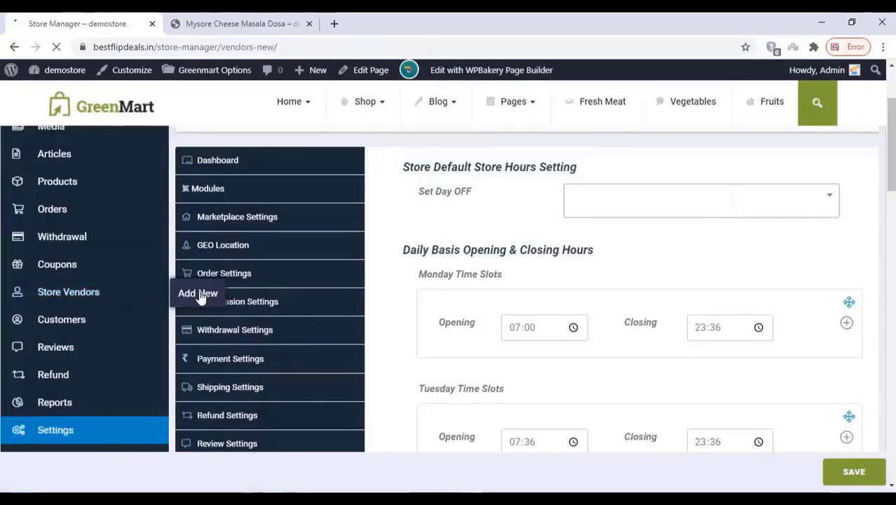
scroll(366, 248, down, 1)
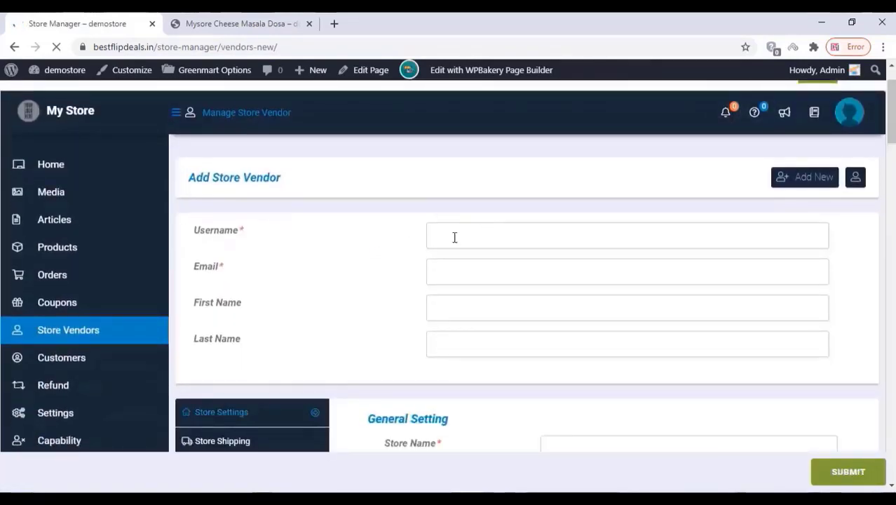
click(449, 240)
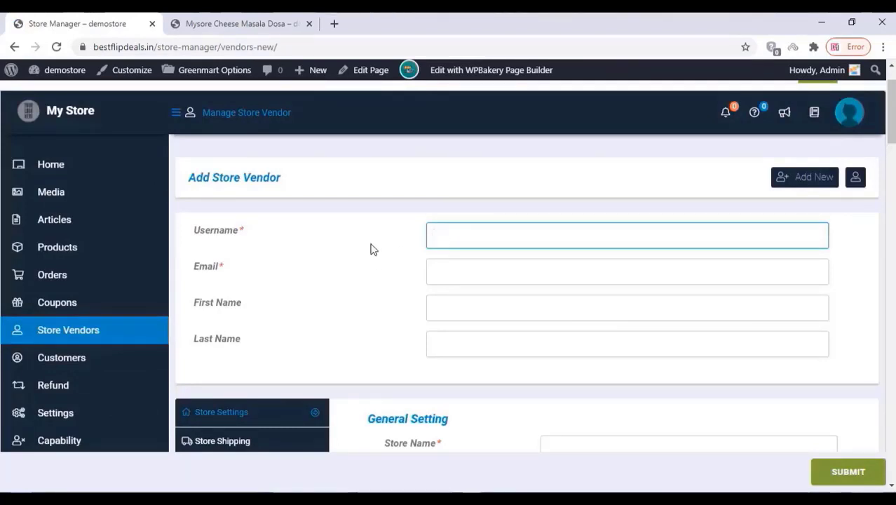
text(cafe)
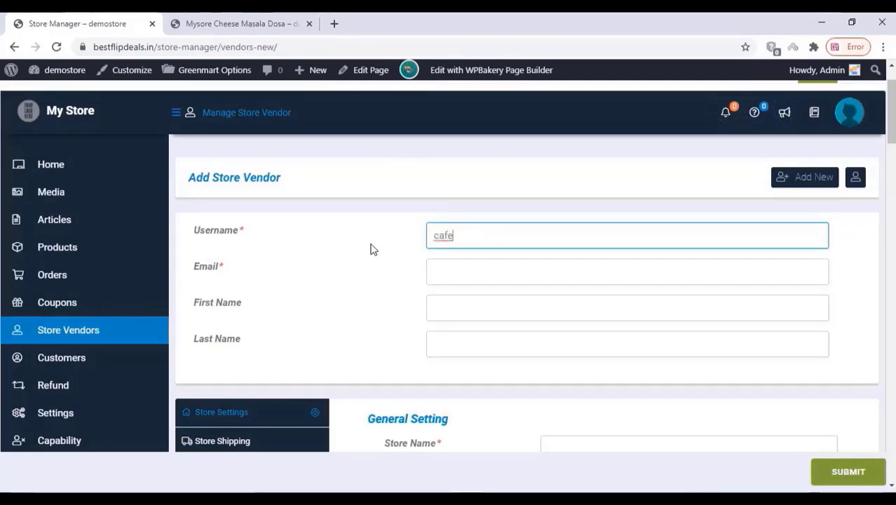
text(1)
Fill in the new vendor's email, reusing the copied username as its first part
click(444, 283)
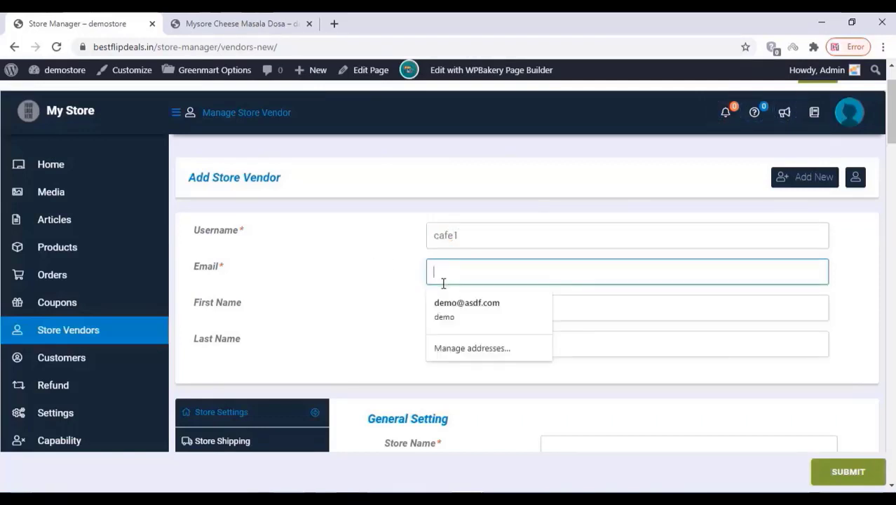
drag(481, 234, 429, 244)
right_click(448, 237)
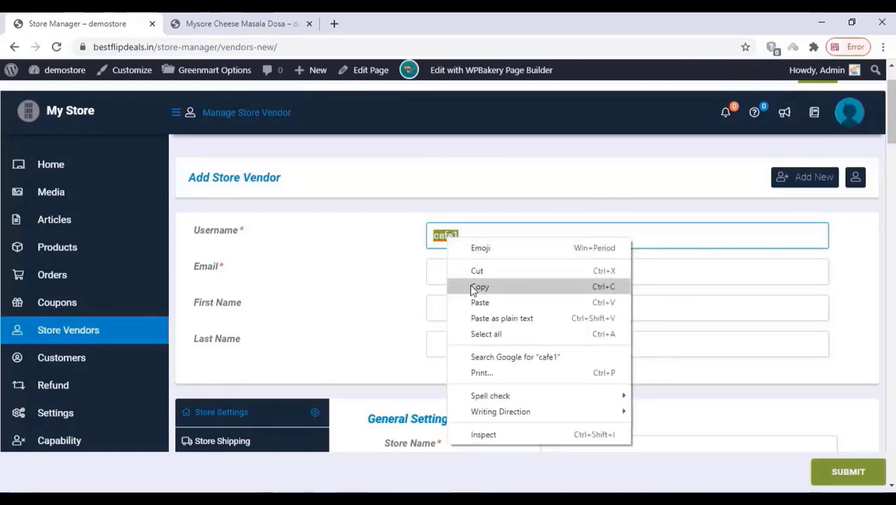
click(475, 288)
click(440, 276)
right_click(440, 276)
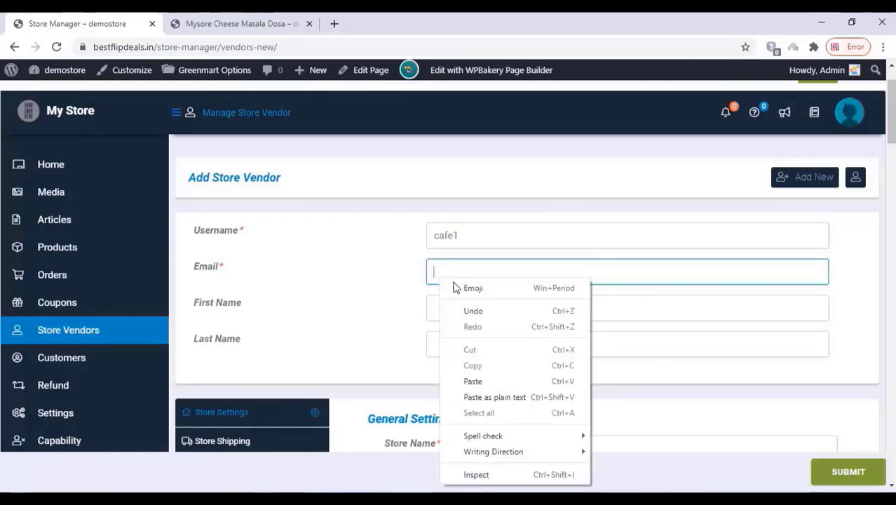
click(465, 380)
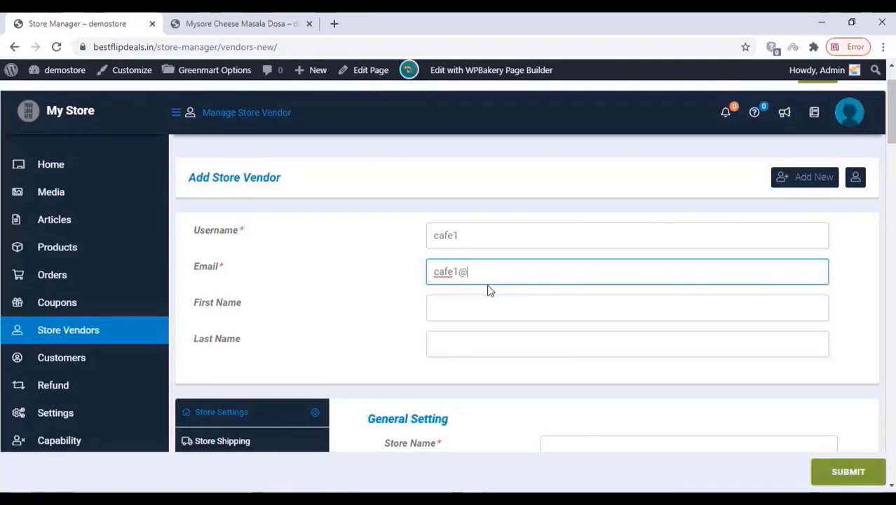
text(oursite.com)
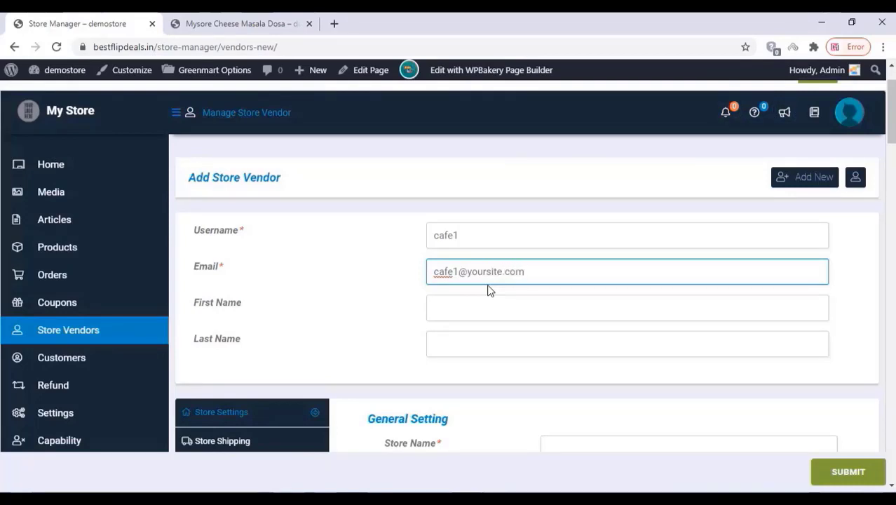
Fill the vendor's first and last name from the saved demo entry, and set the store name and store slug to cafe1
click(466, 309)
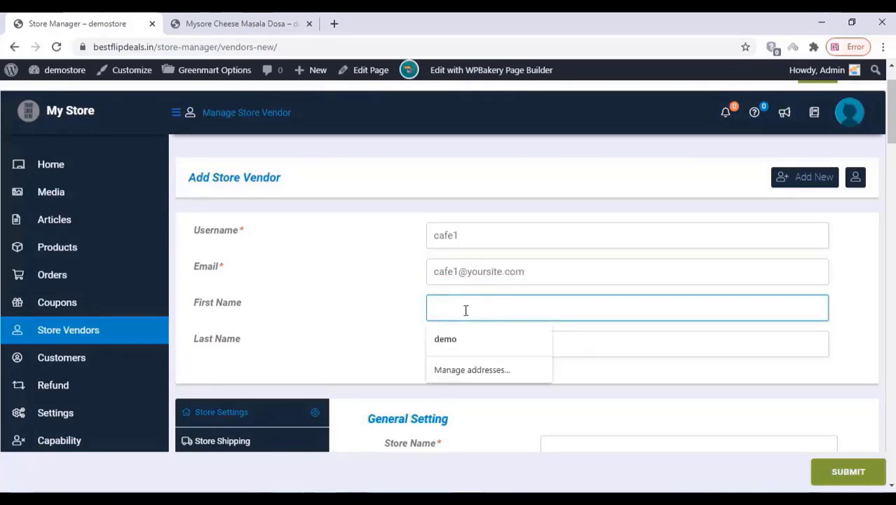
click(450, 341)
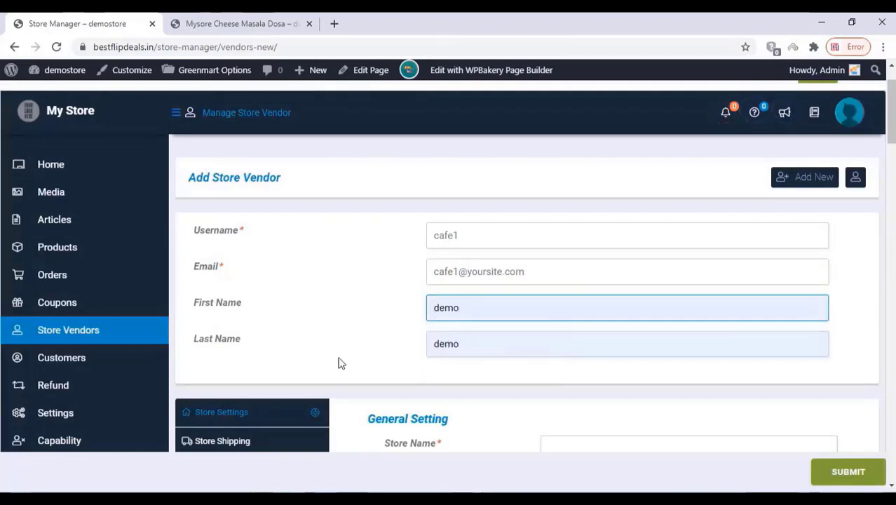
scroll(343, 360, down, 3)
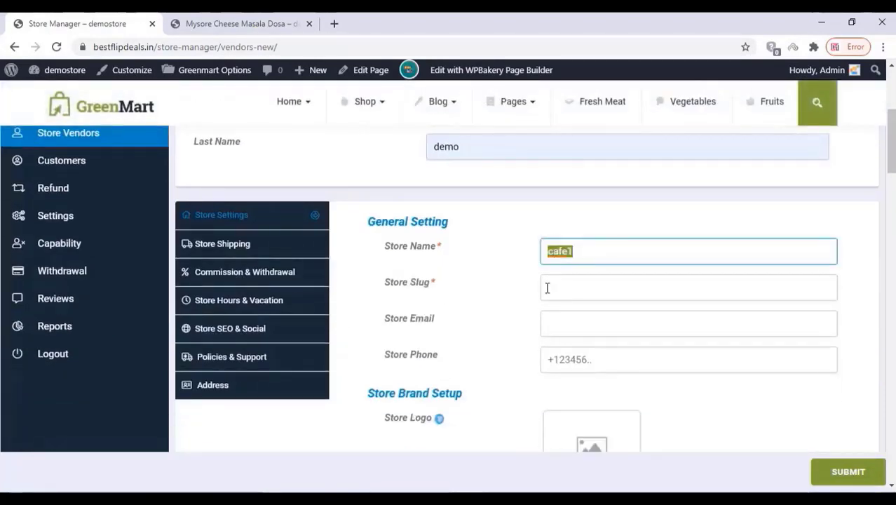
click(547, 288)
key(ctrl+v)
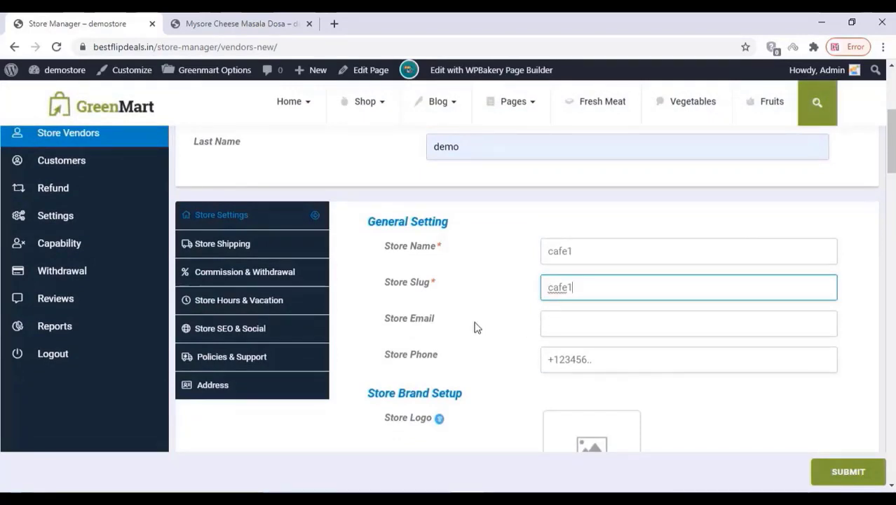
Upload scvb.jpg from the Downloads folder and set it as the store logo
scroll(474, 324, down, 1)
scroll(474, 324, down, 1)
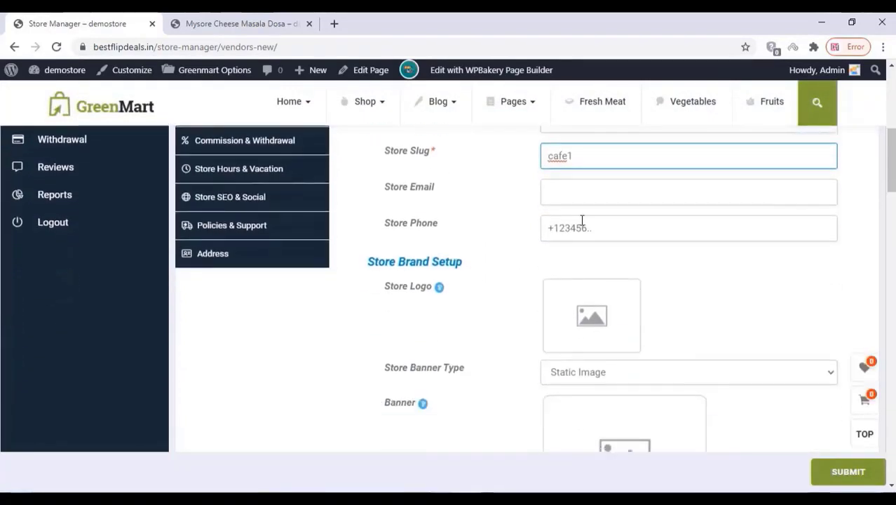
click(590, 320)
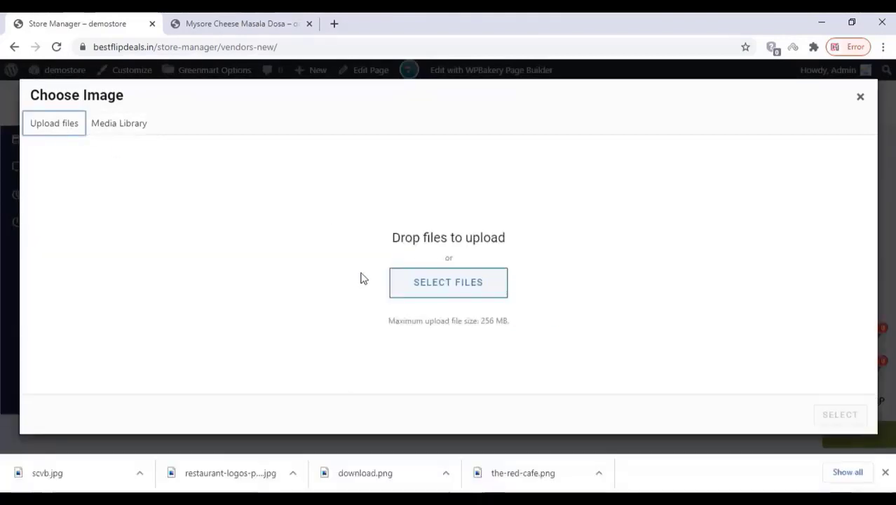
click(458, 295)
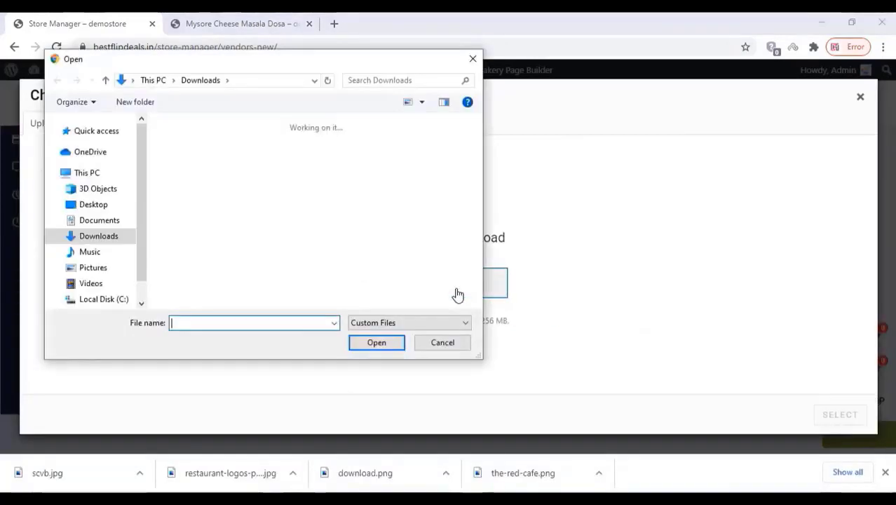
double_click(184, 181)
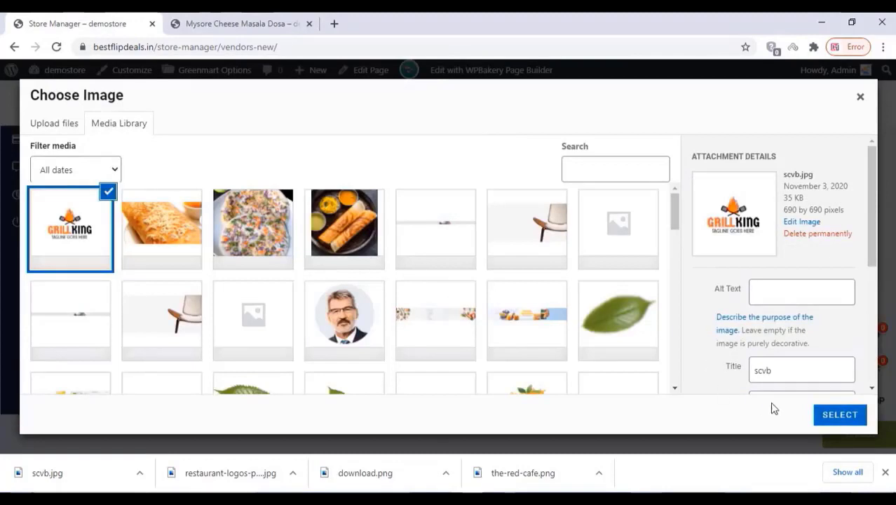
click(840, 415)
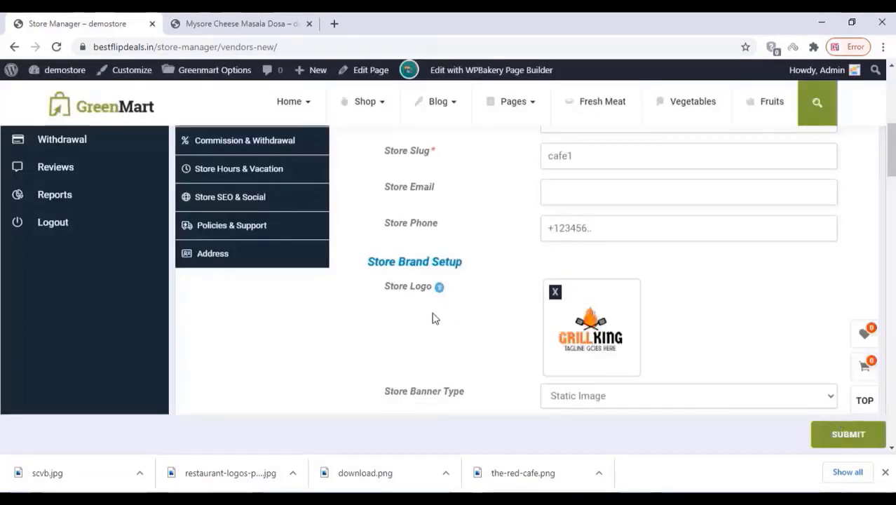
Set the store banner to photo.jpg from the media library
scroll(432, 316, down, 3)
scroll(434, 319, up, 1)
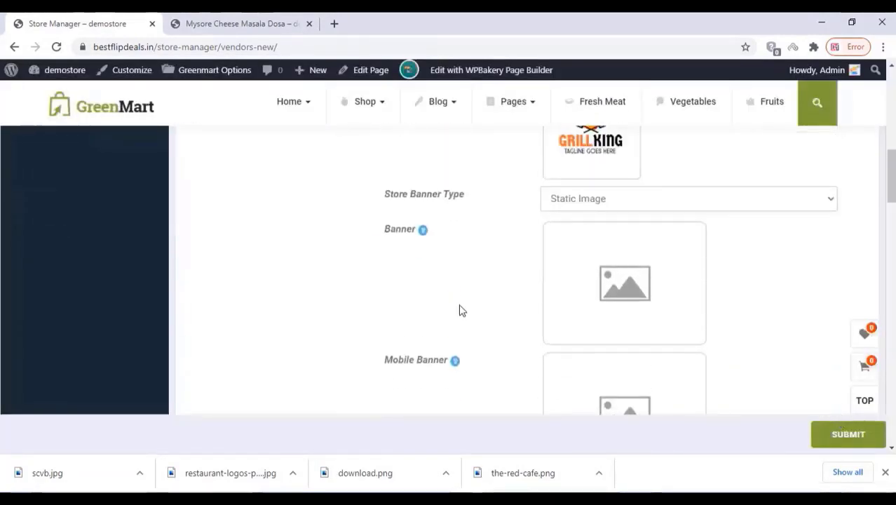
scroll(470, 307, down, 1)
scroll(470, 307, down, 2)
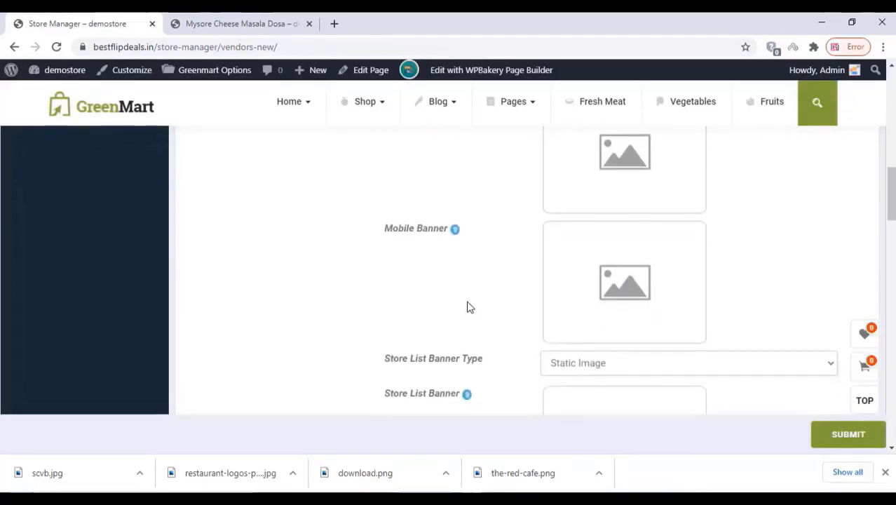
scroll(470, 307, up, 2)
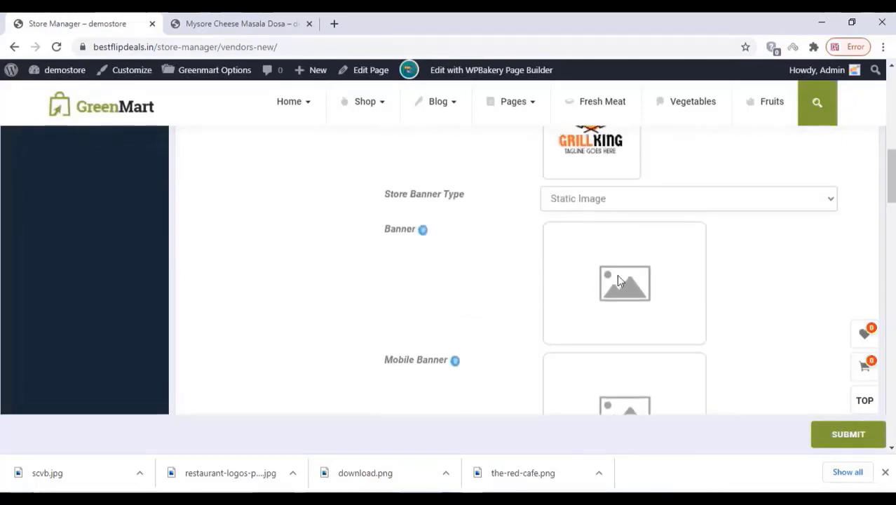
click(617, 280)
click(195, 227)
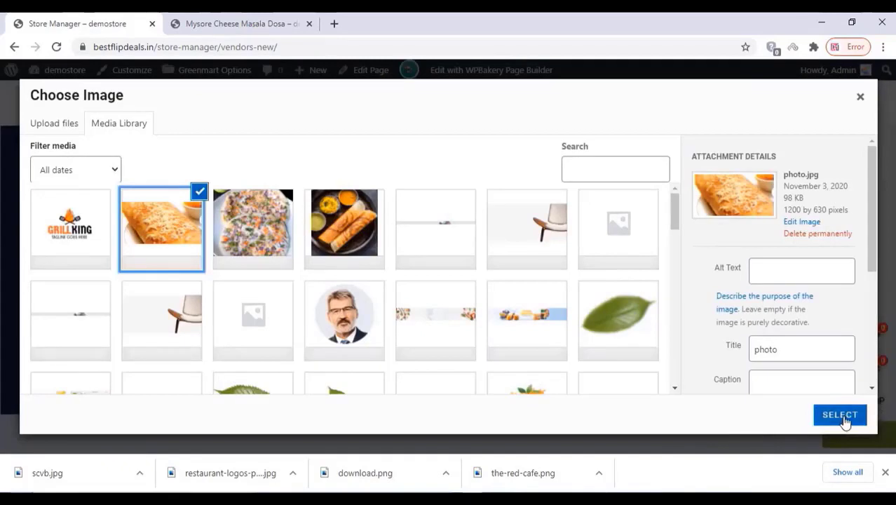
click(845, 421)
Use the same photo.jpg from the media library as the store's mobile banner
scroll(603, 317, down, 2)
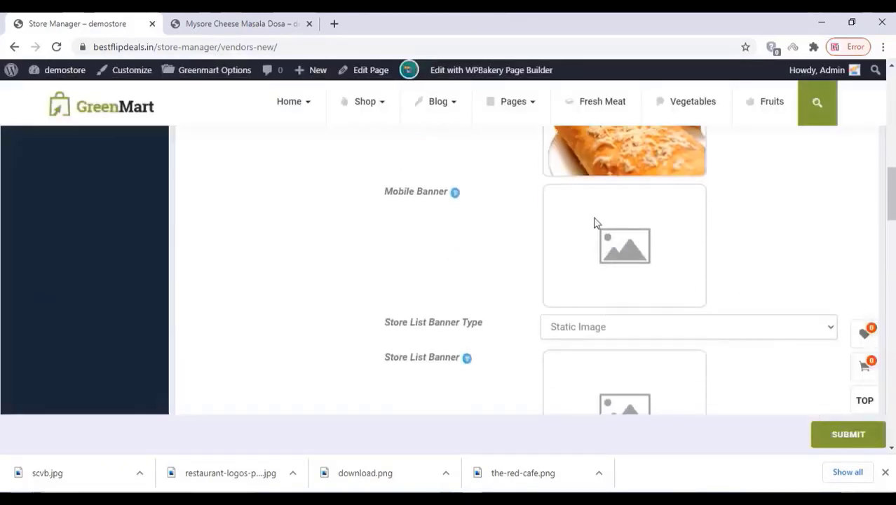
click(626, 246)
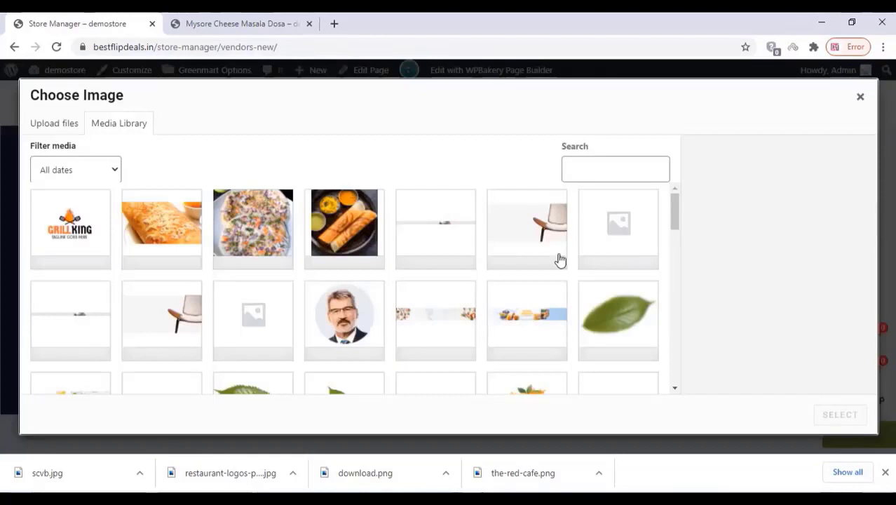
click(174, 226)
click(838, 415)
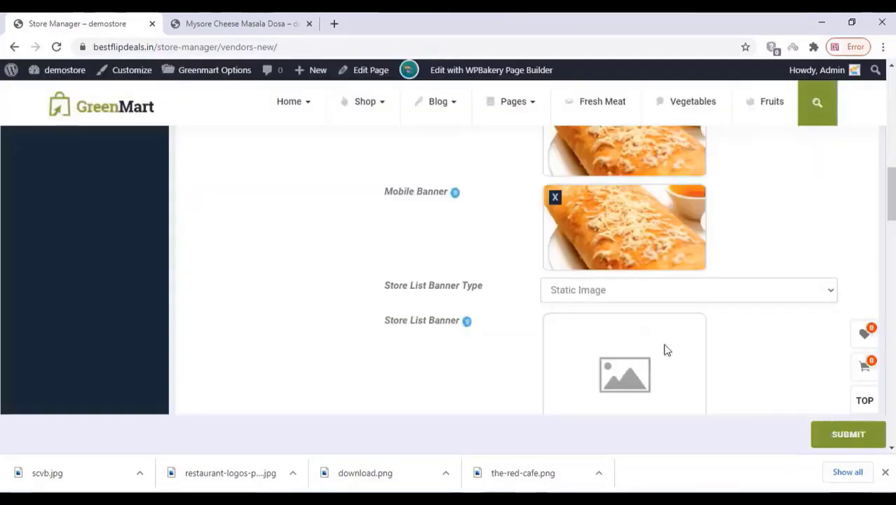
Look over the store list banner, shop description and store address fields of the new vendor form
scroll(521, 349, down, 1)
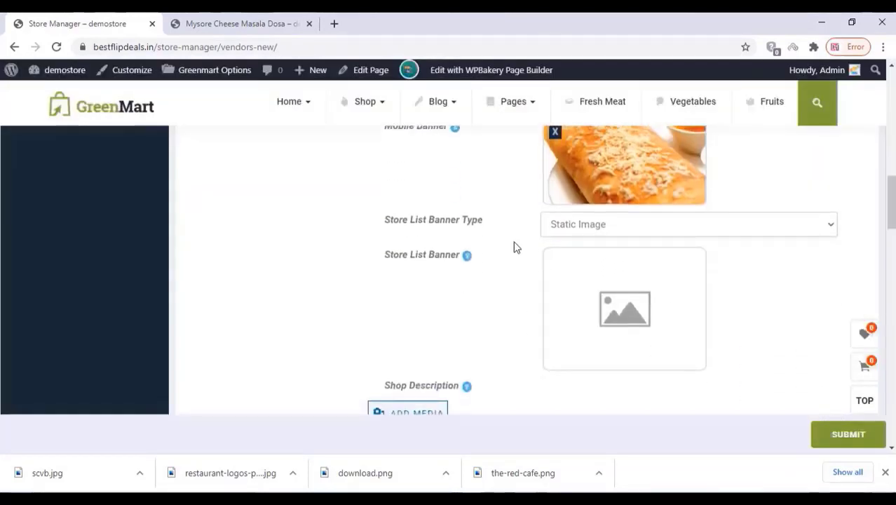
scroll(515, 247, down, 1)
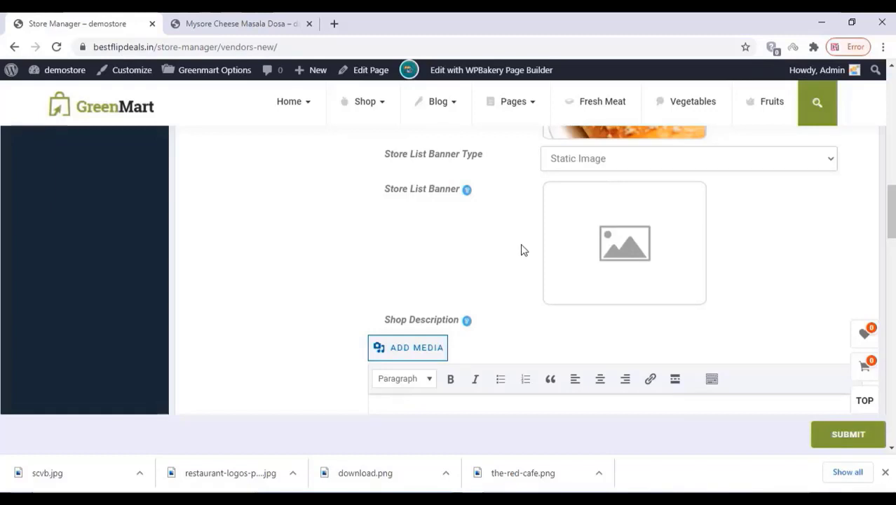
scroll(521, 250, down, 1)
scroll(521, 250, up, 1)
scroll(521, 250, down, 3)
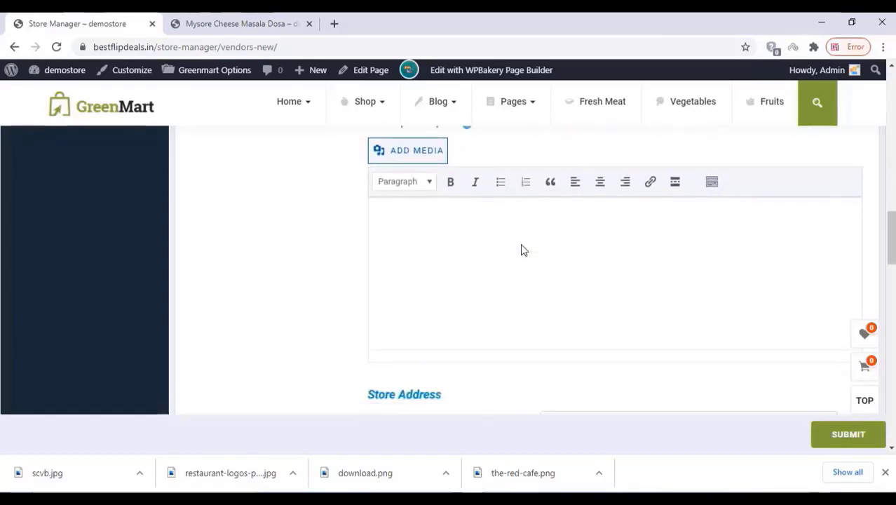
scroll(521, 250, down, 3)
scroll(522, 253, down, 1)
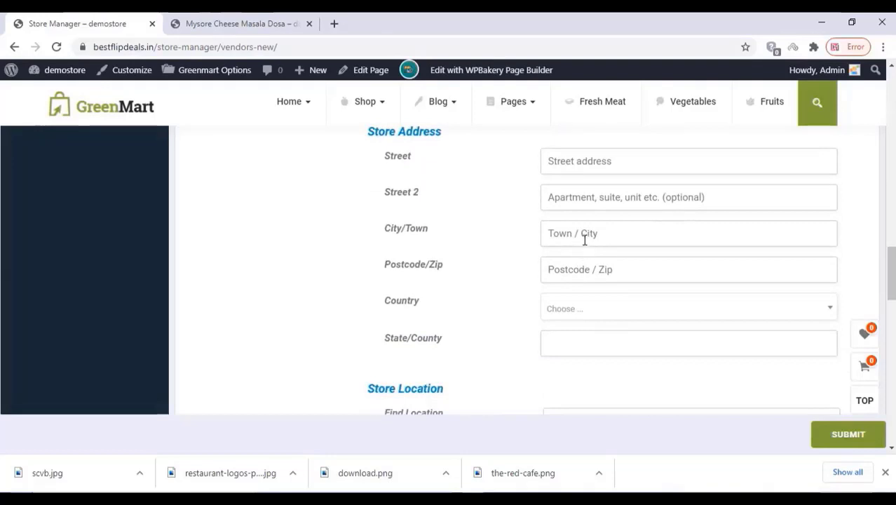
Set the store address country to India and the state to Maharashtra
click(580, 316)
click(573, 390)
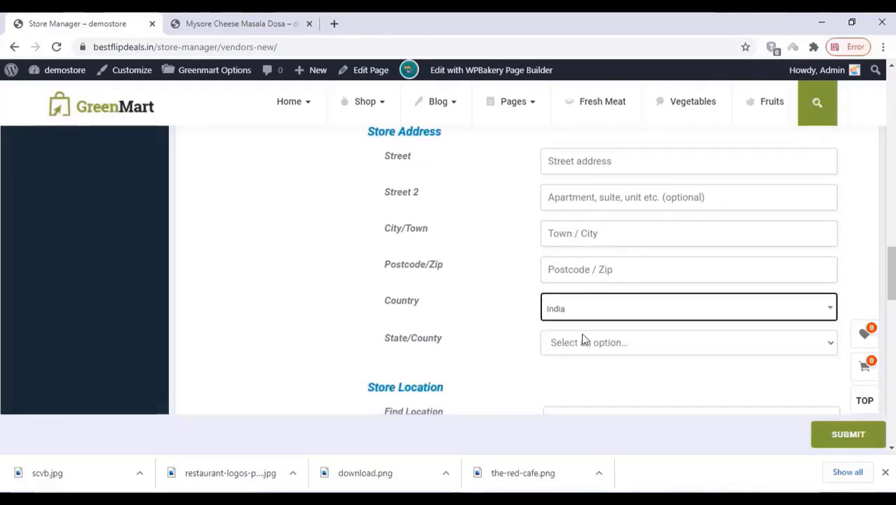
click(577, 344)
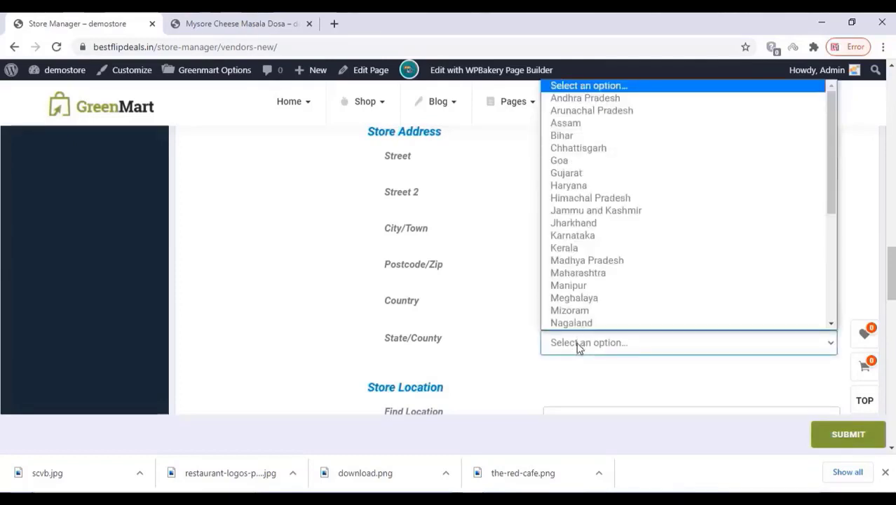
key(m)
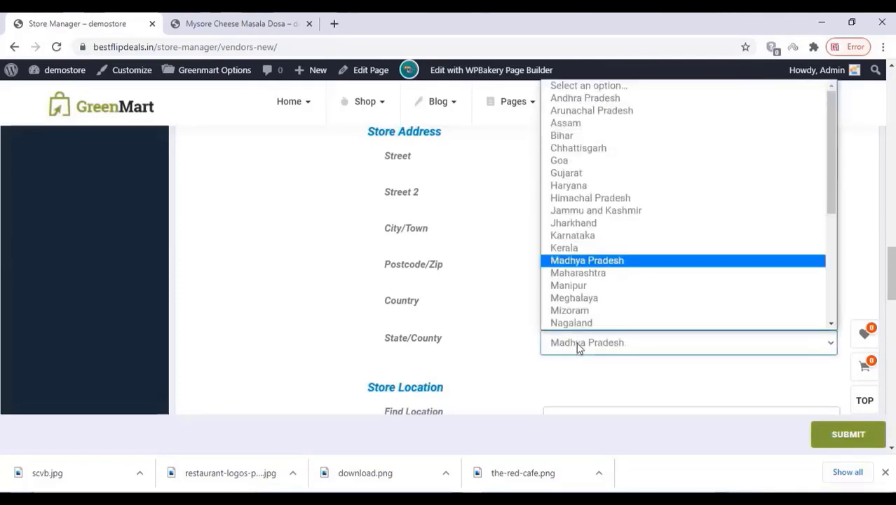
click(596, 275)
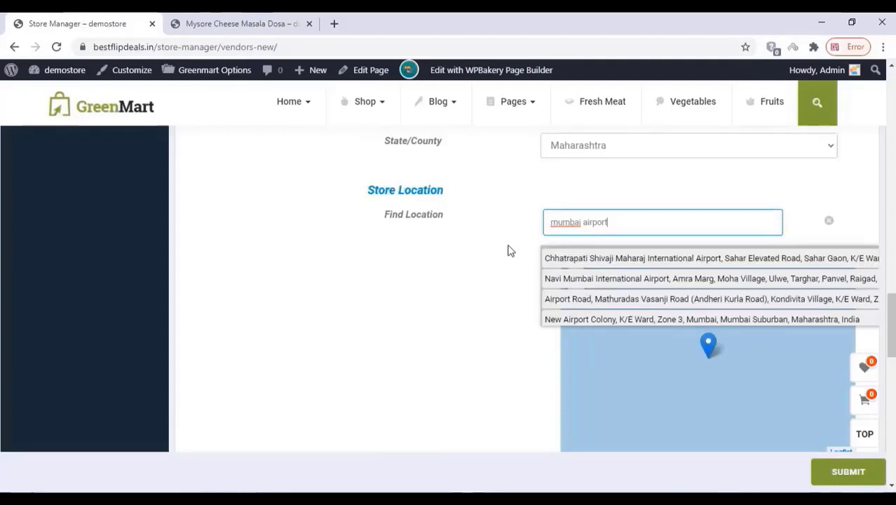
Set the store location to Chhatrapati Shivaji Maharaj International Airport from the "mumbai airport" suggestions and move the map marker into Vile Parle East
click(579, 265)
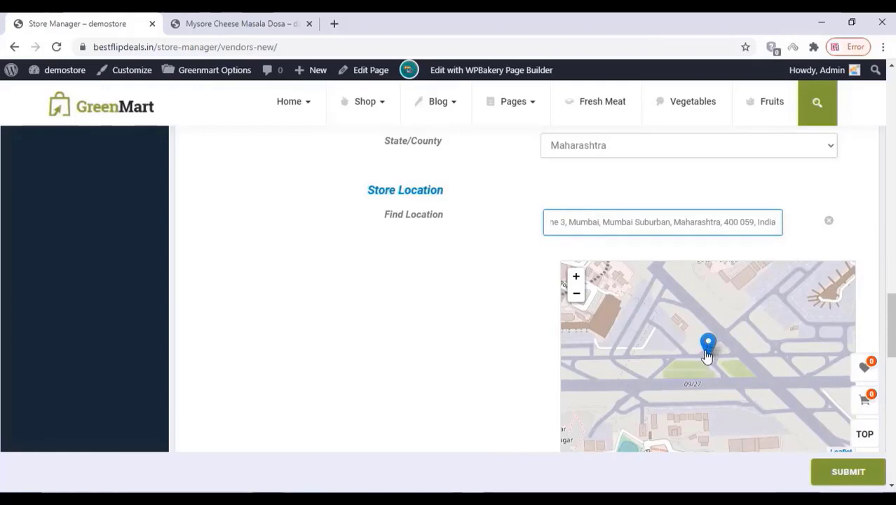
mouse_move(710, 351)
mouse_down()
mouse_move(609, 293)
mouse_move(717, 377)
mouse_move(810, 432)
mouse_up()
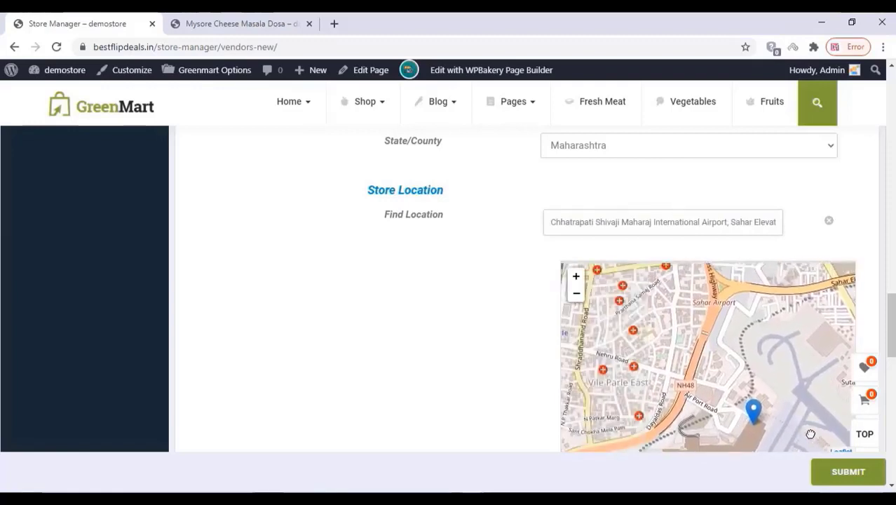
mouse_move(754, 409)
mouse_down()
mouse_move(632, 360)
mouse_move(641, 361)
mouse_up()
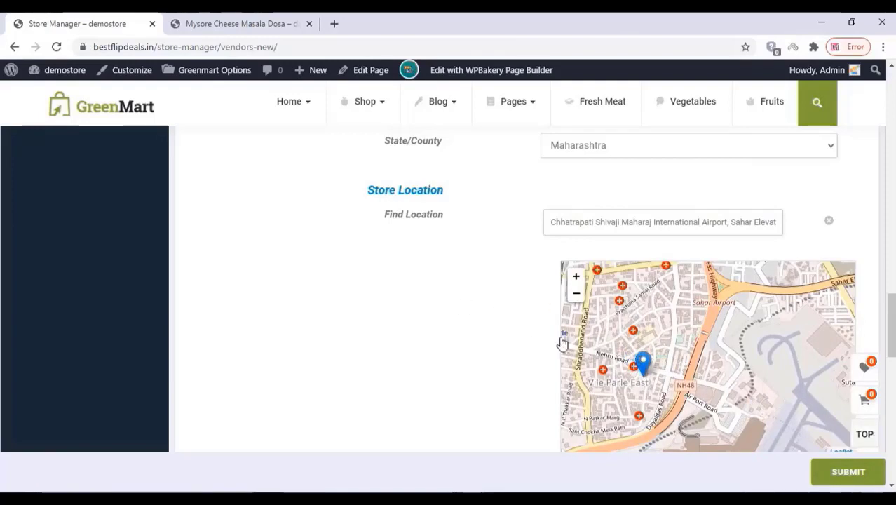
Check the visibility setup options, submit the new vendor form, and look over the vendor's management page
scroll(494, 317, down, 4)
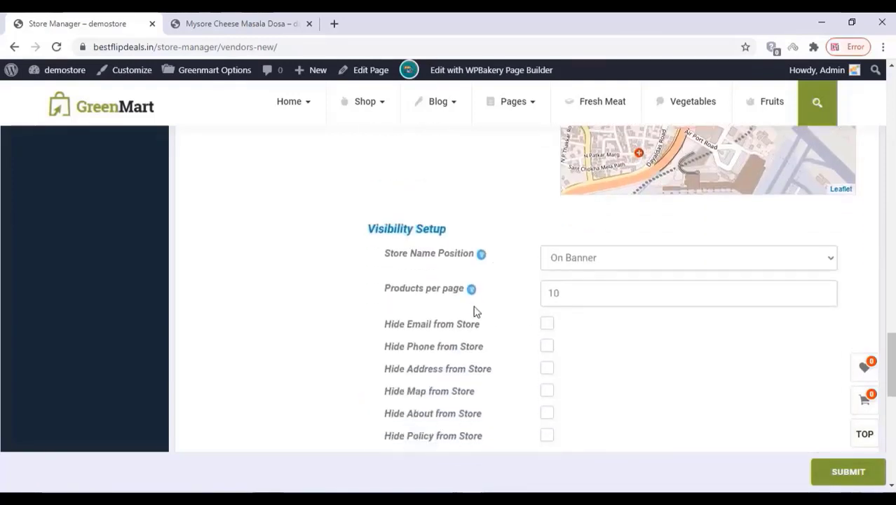
scroll(476, 311, down, 1)
scroll(479, 312, down, 2)
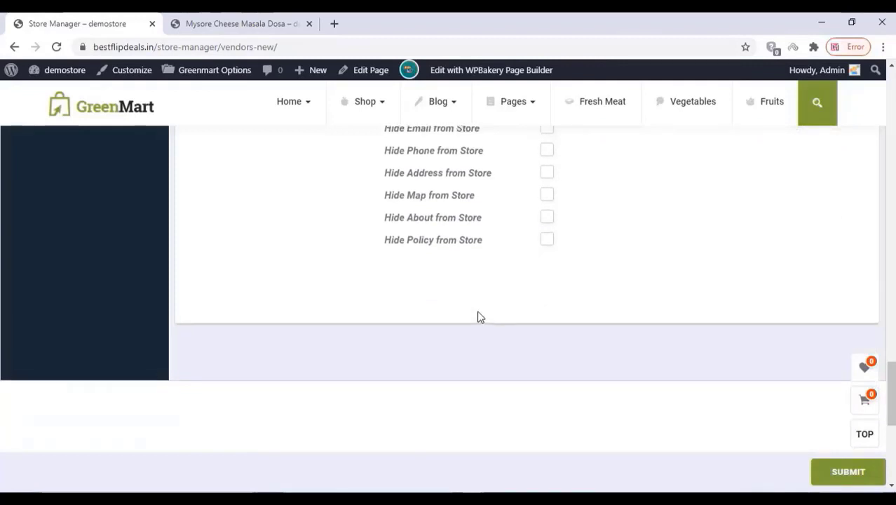
scroll(477, 315, up, 1)
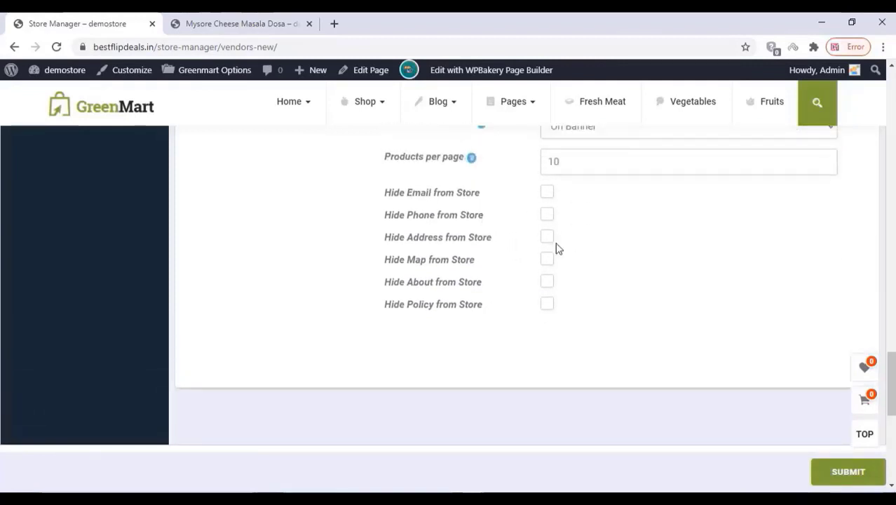
click(854, 474)
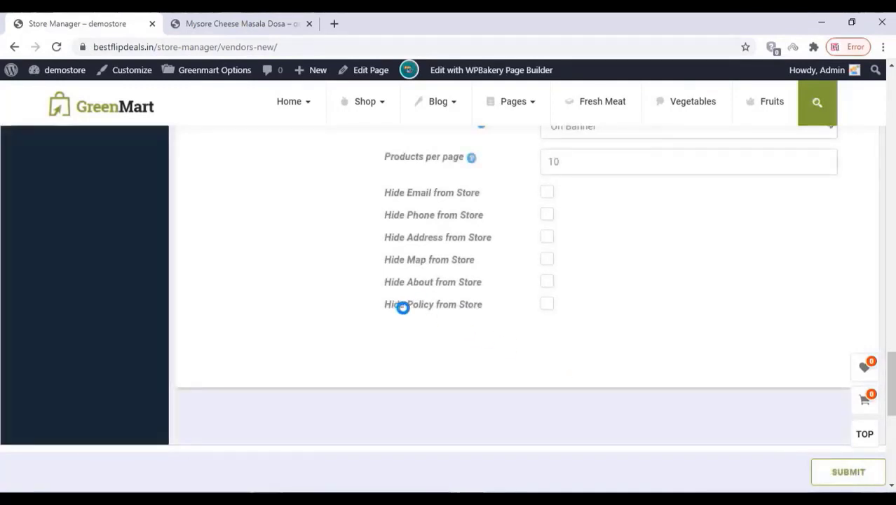
scroll(326, 313, up, 10)
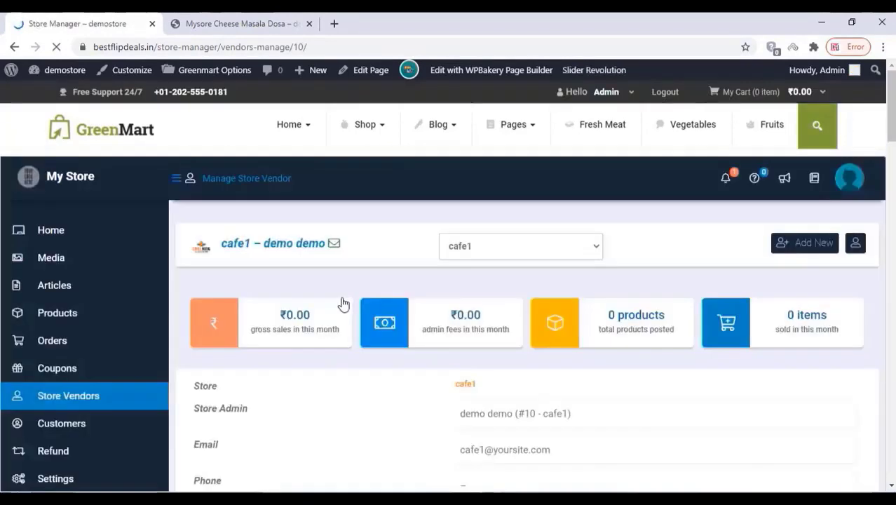
scroll(351, 268, down, 1)
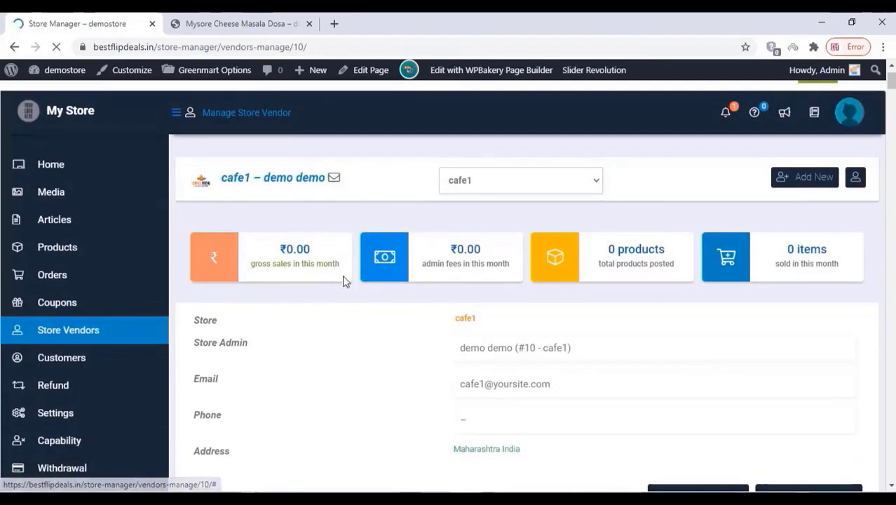
scroll(344, 281, down, 3)
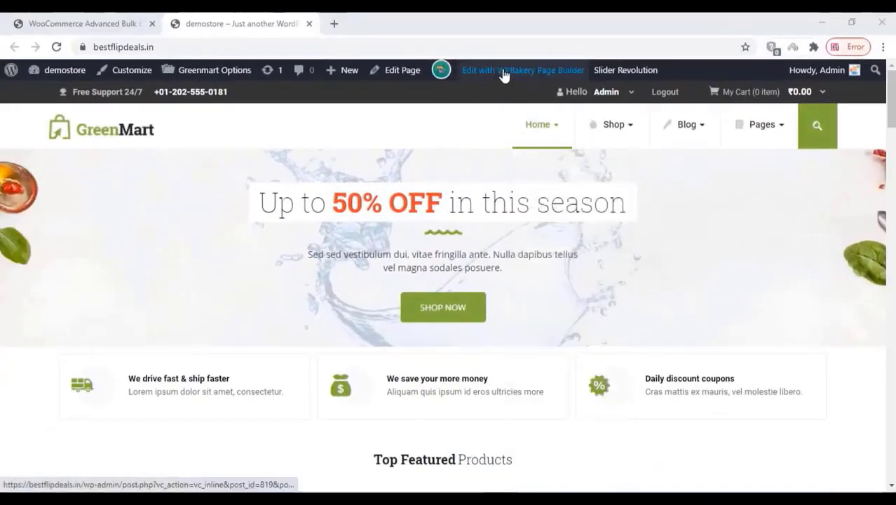
Open the home page in WPBakery Page Builder and edit the Products Categories Tabs element under Top Featured Products
click(502, 73)
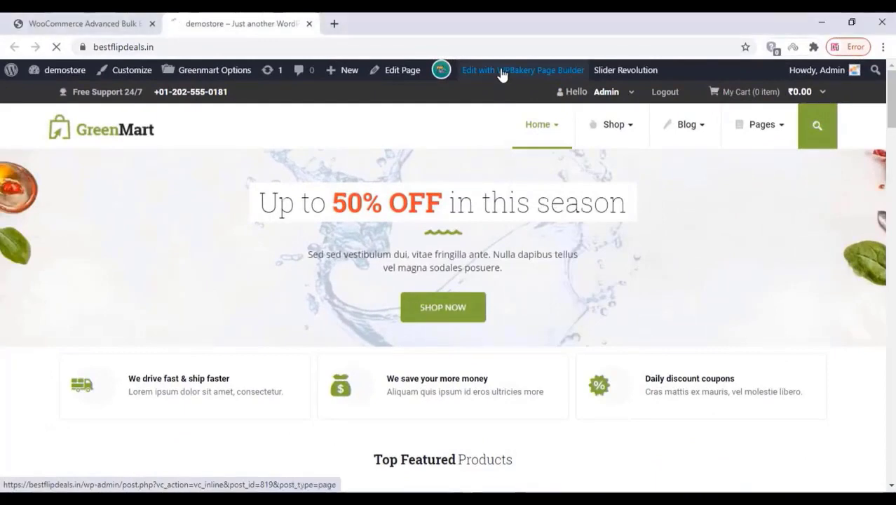
scroll(401, 150, down, 4)
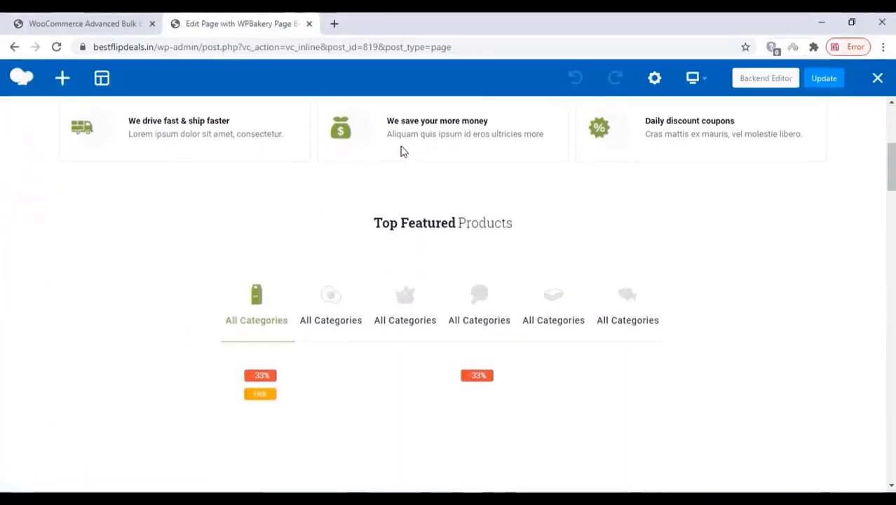
scroll(372, 210, down, 2)
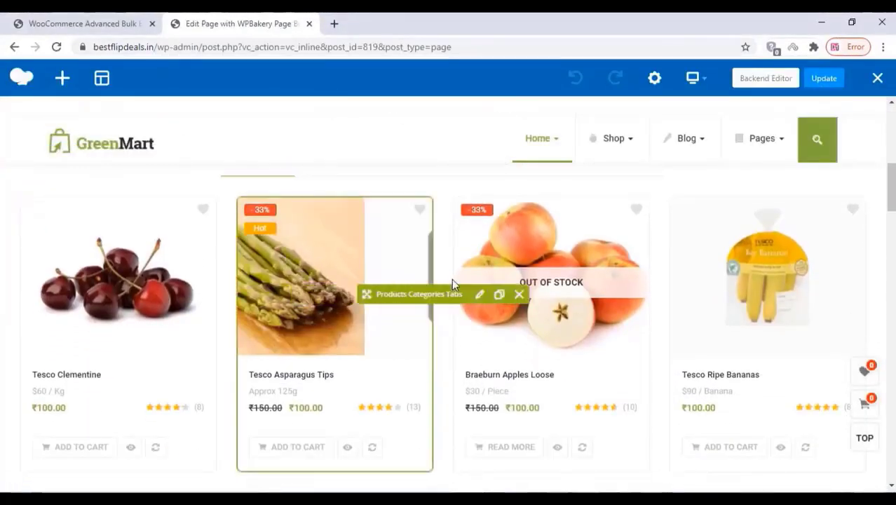
scroll(449, 275, up, 2)
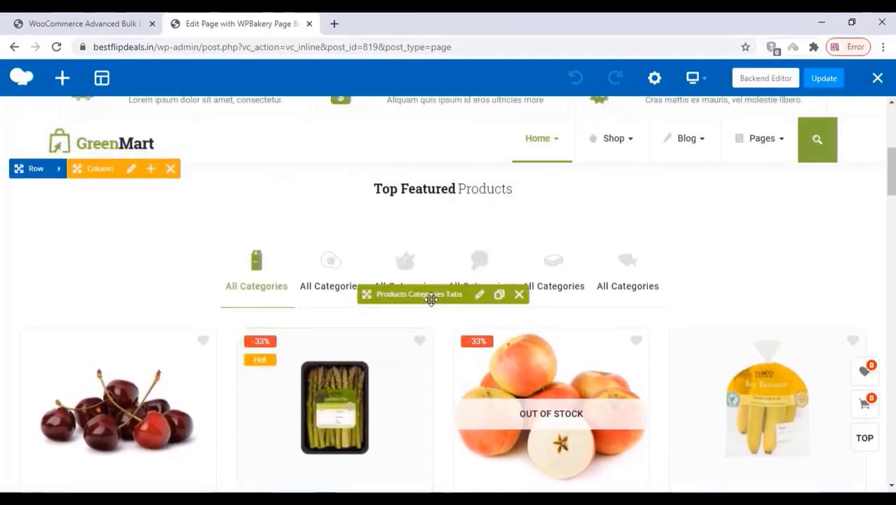
click(481, 295)
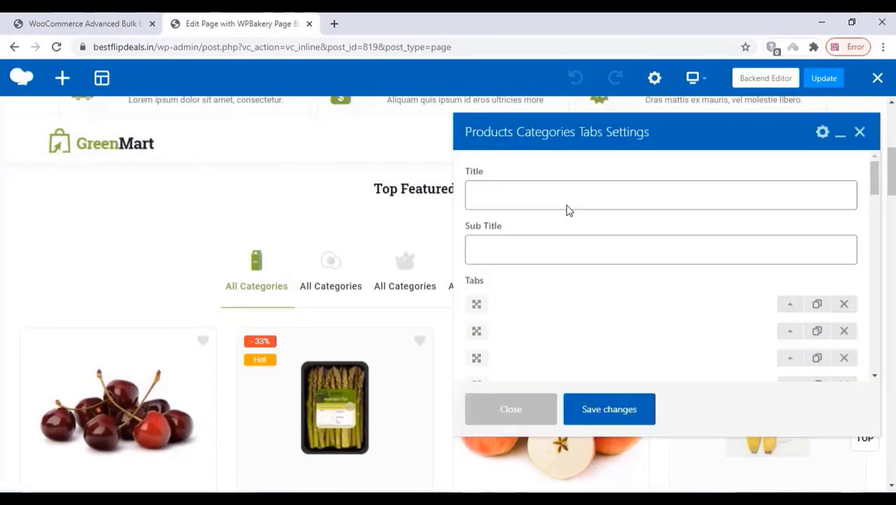
Set the first product tab's category to Chinese and save the element settings
scroll(566, 205, down, 1)
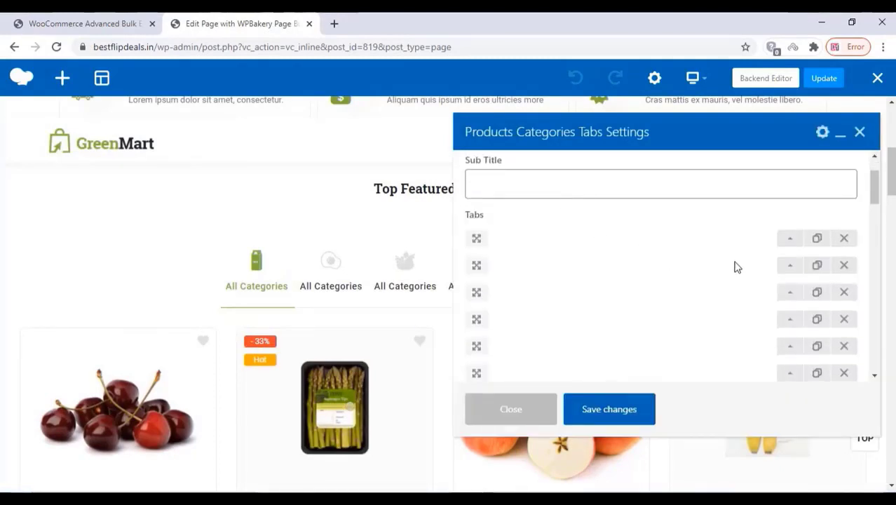
click(786, 242)
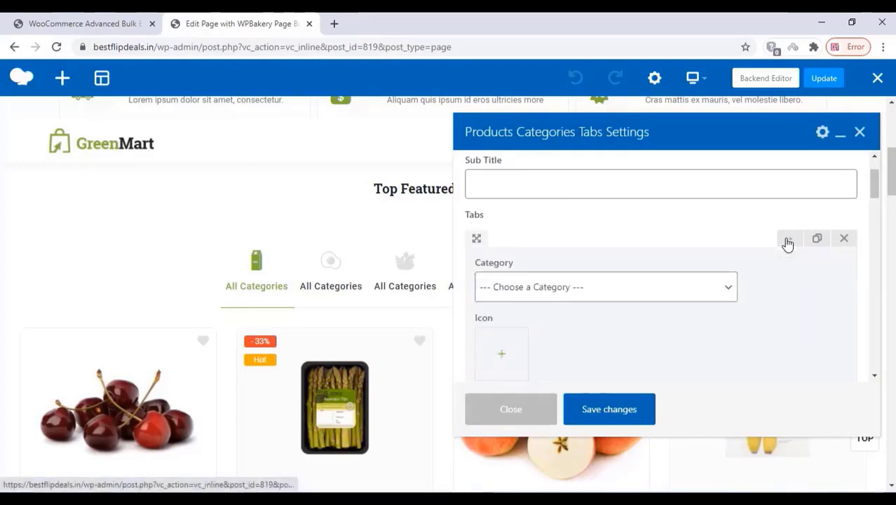
scroll(593, 246, down, 2)
scroll(547, 235, up, 1)
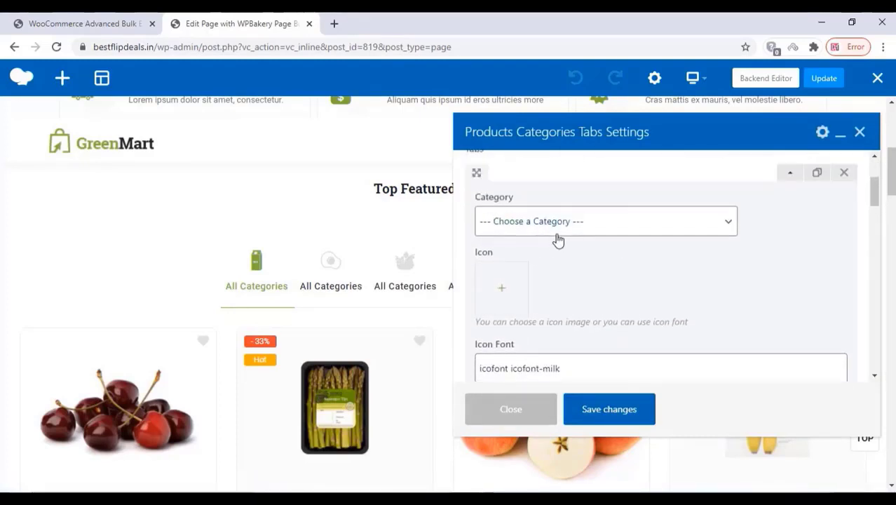
click(575, 223)
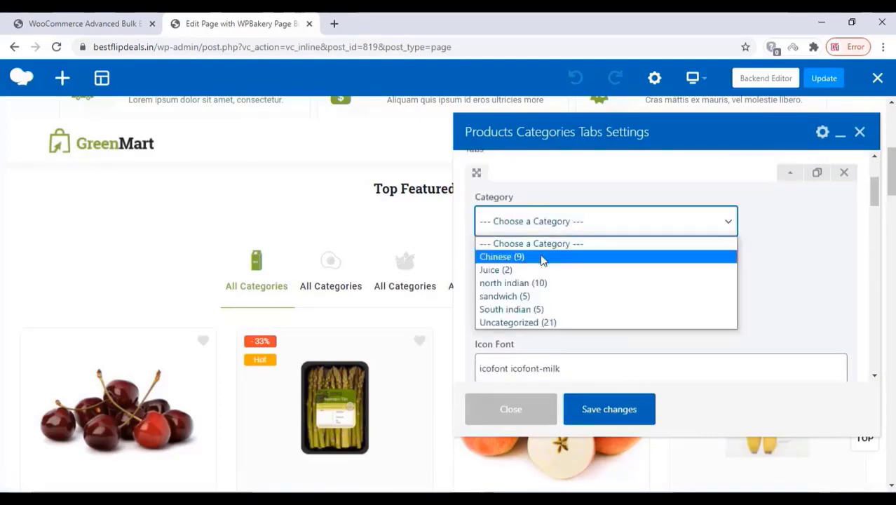
click(541, 258)
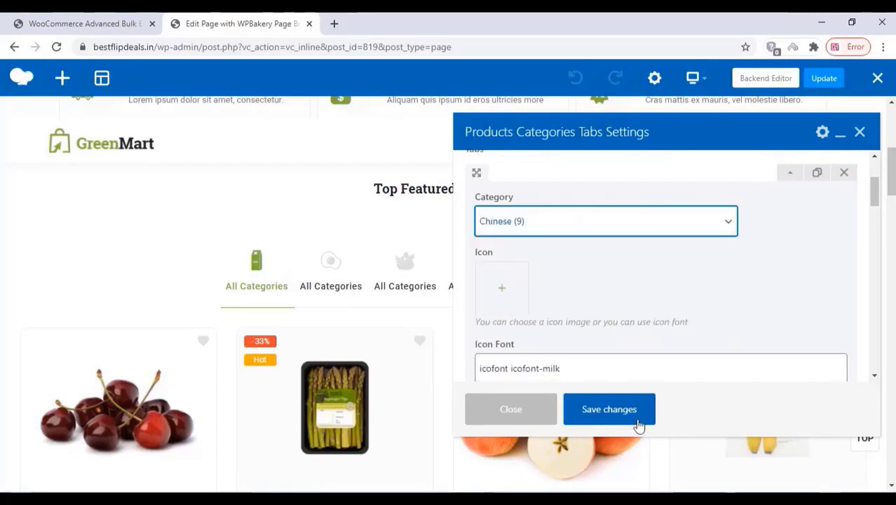
click(615, 414)
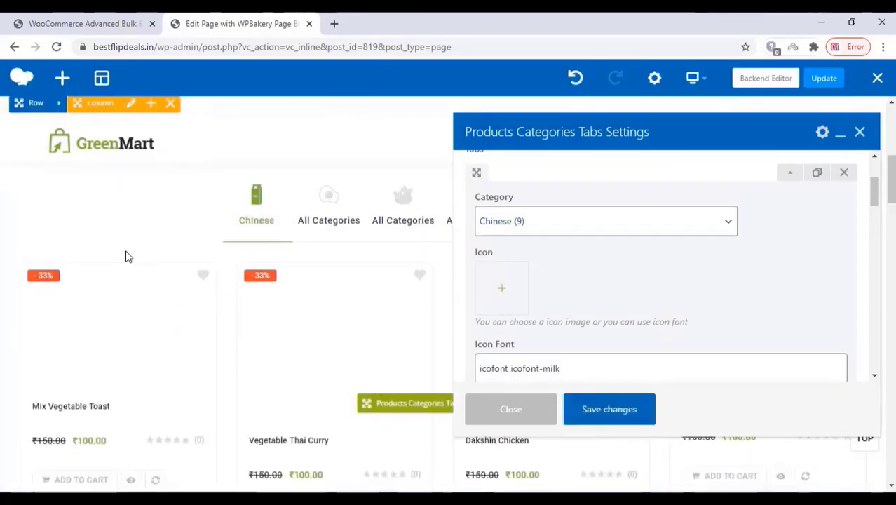
Collapse the first product tab, set the second tab's category to north indian, and save the changes
scroll(126, 256, down, 2)
scroll(124, 255, up, 5)
scroll(655, 276, down, 3)
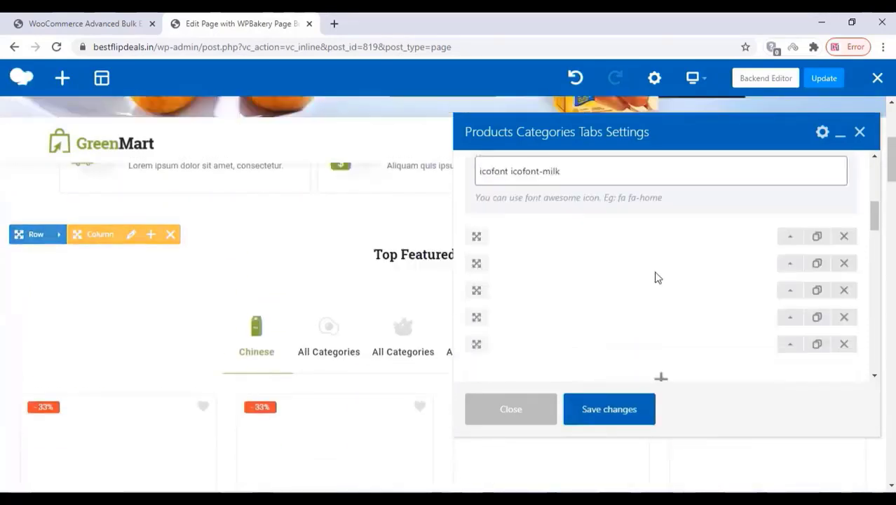
scroll(587, 243, up, 2)
scroll(606, 235, up, 3)
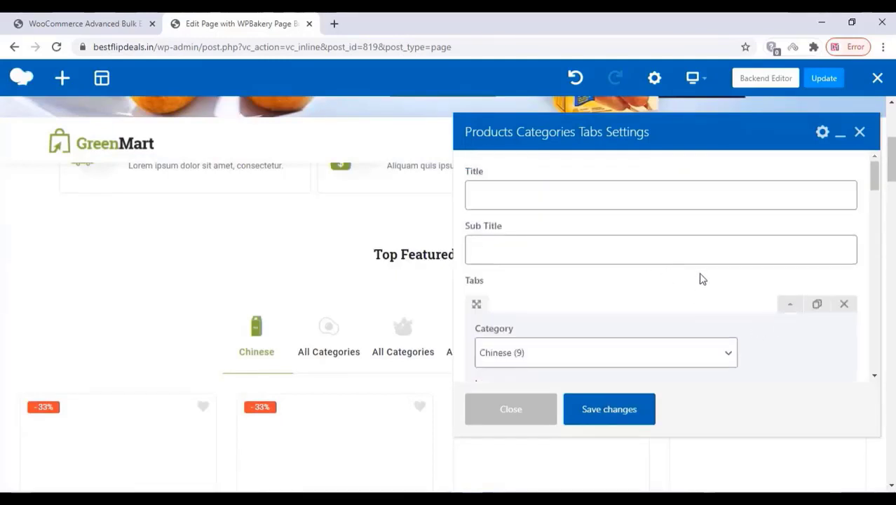
click(790, 303)
scroll(670, 308, down, 2)
click(627, 249)
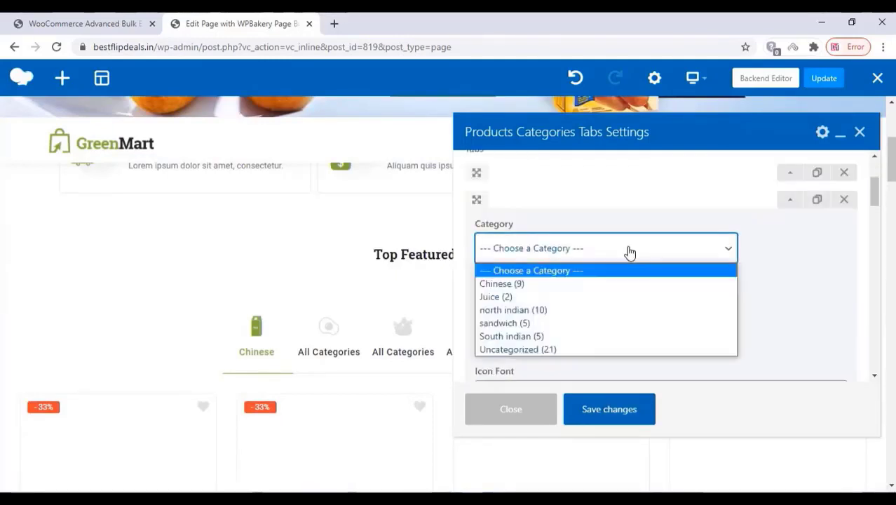
click(567, 317)
click(597, 408)
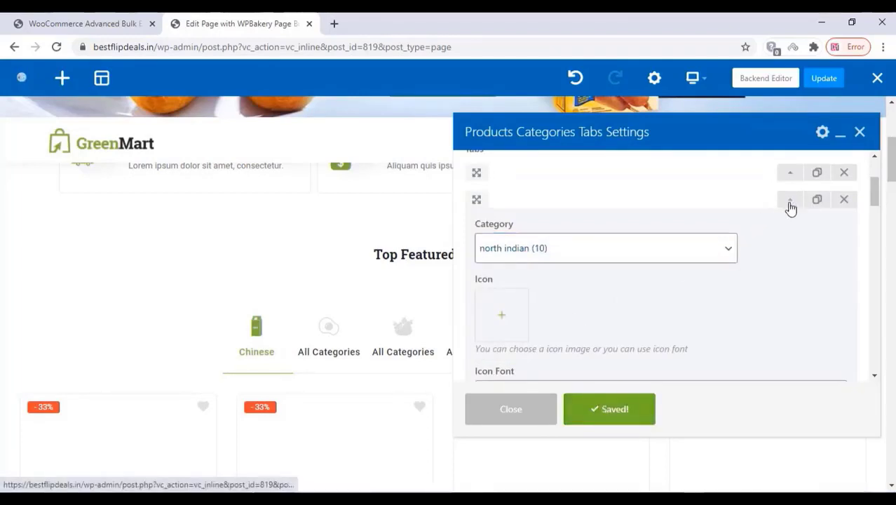
Collapse the second product tab and open the category choices of the third tab
click(791, 207)
click(791, 234)
click(615, 277)
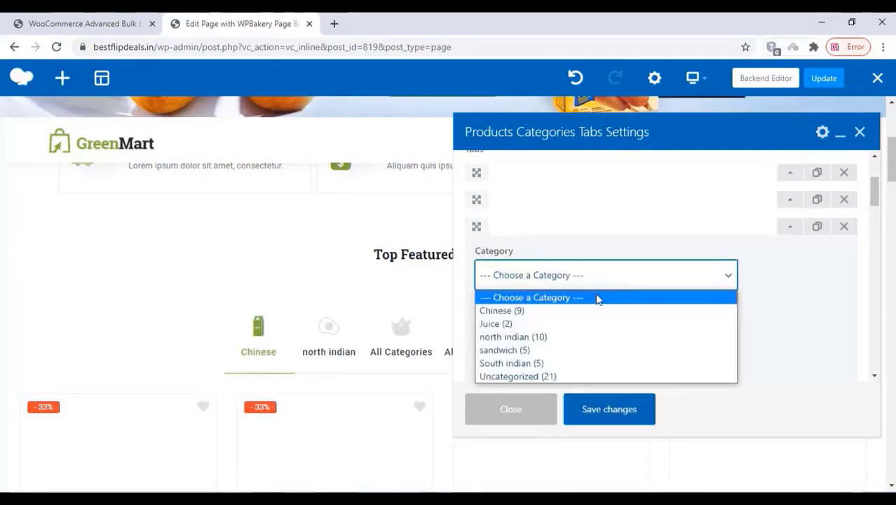
Set the third product tab's category to Juice and save the changes
click(552, 322)
click(617, 411)
click(793, 230)
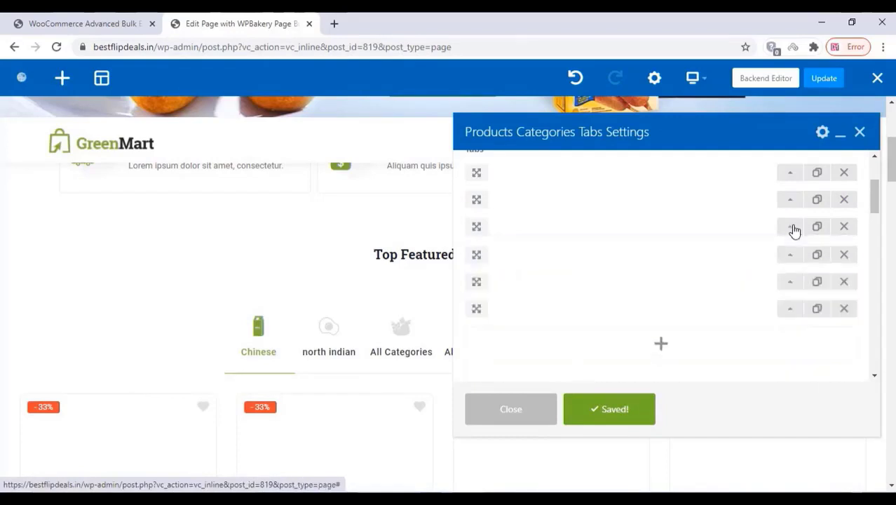
Set the fourth product tab's category to sandwich and save the changes
click(790, 254)
click(650, 312)
click(607, 376)
click(612, 414)
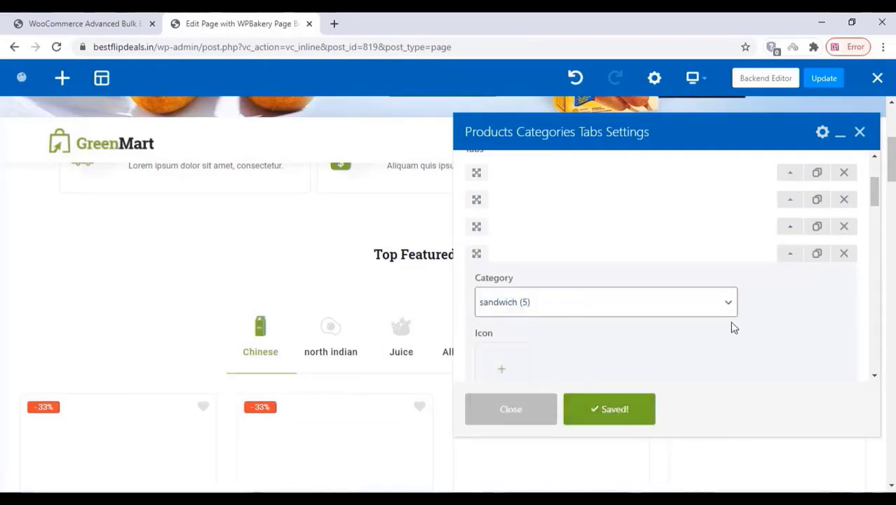
click(790, 253)
Set the fifth product tab's category to South indian and save the changes
click(790, 280)
click(617, 198)
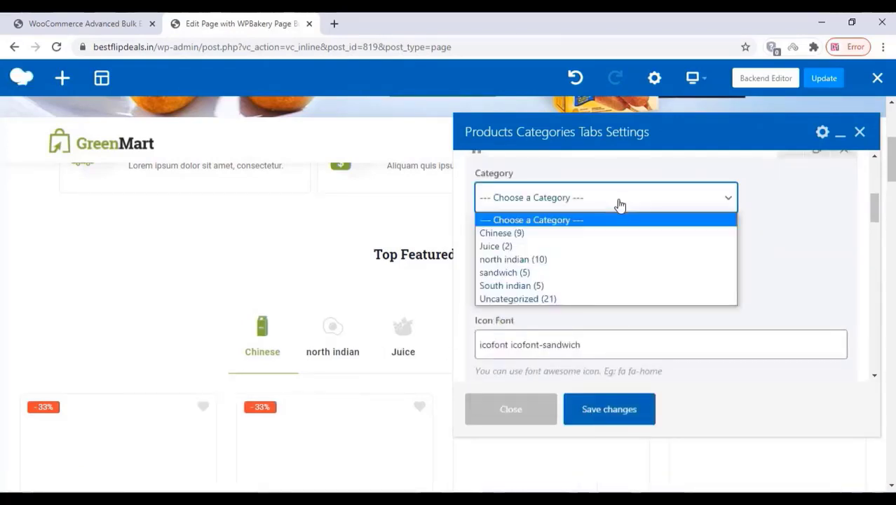
click(566, 285)
click(609, 409)
scroll(804, 294, up, 2)
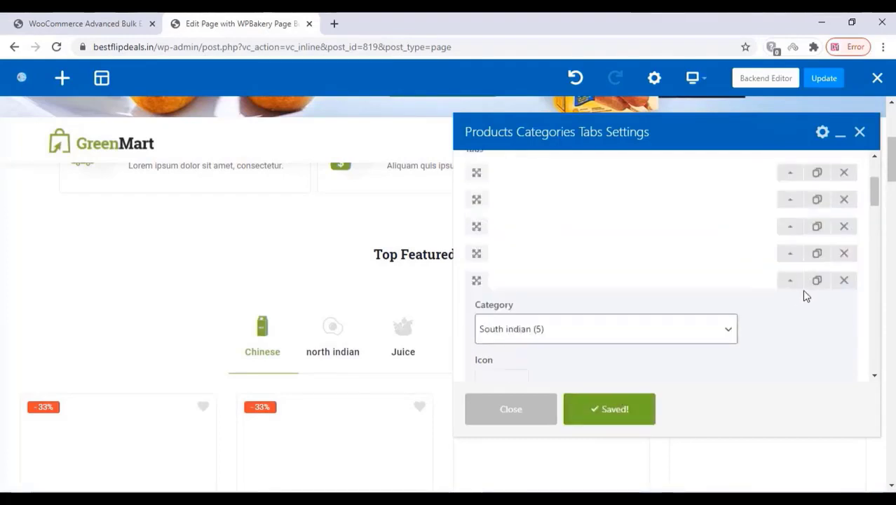
click(791, 279)
Close the category tabs settings with no category chosen for the sixth tab, and update the page
click(792, 309)
click(658, 296)
click(610, 312)
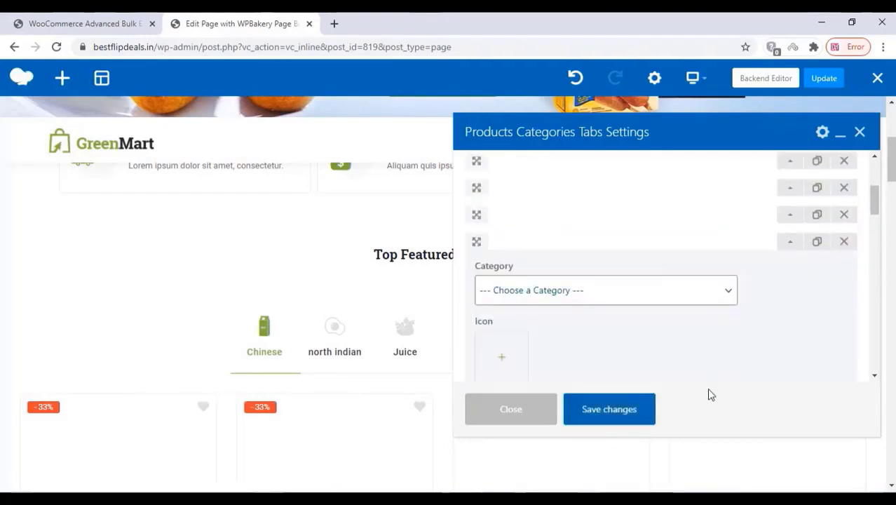
click(861, 134)
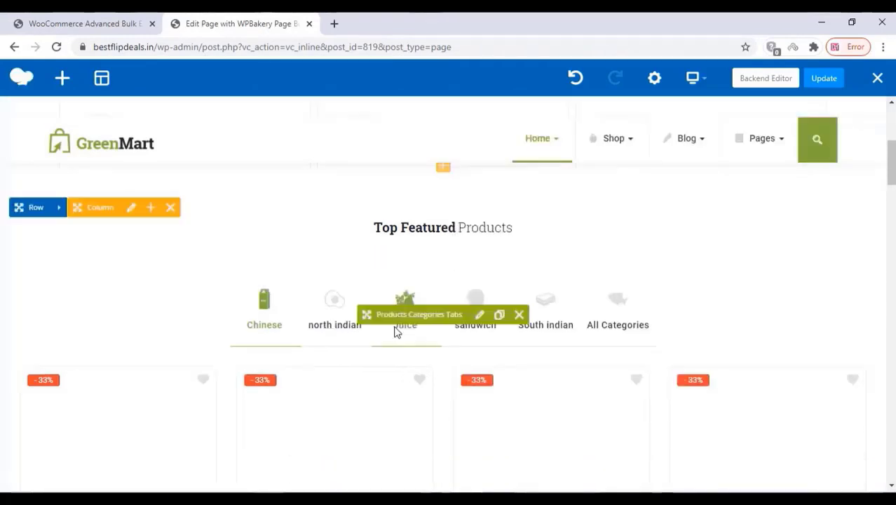
scroll(396, 329, down, 5)
click(824, 79)
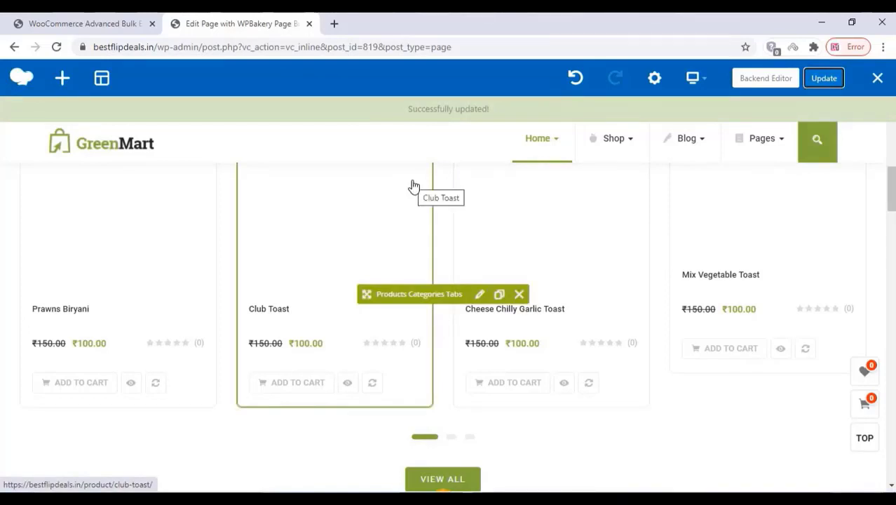
Open the image selection for the "Sale 70% OFF in this week" banner's Single Image element
scroll(340, 274, down, 4)
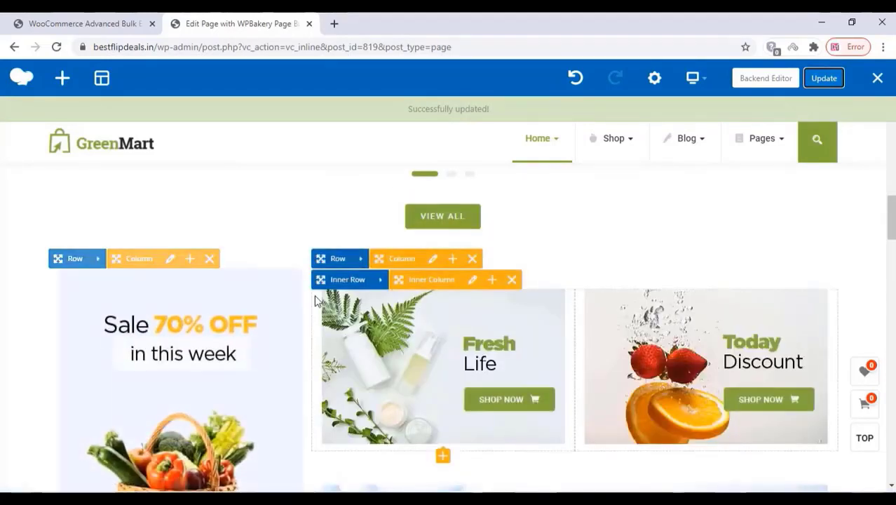
scroll(314, 294, down, 3)
scroll(201, 298, up, 1)
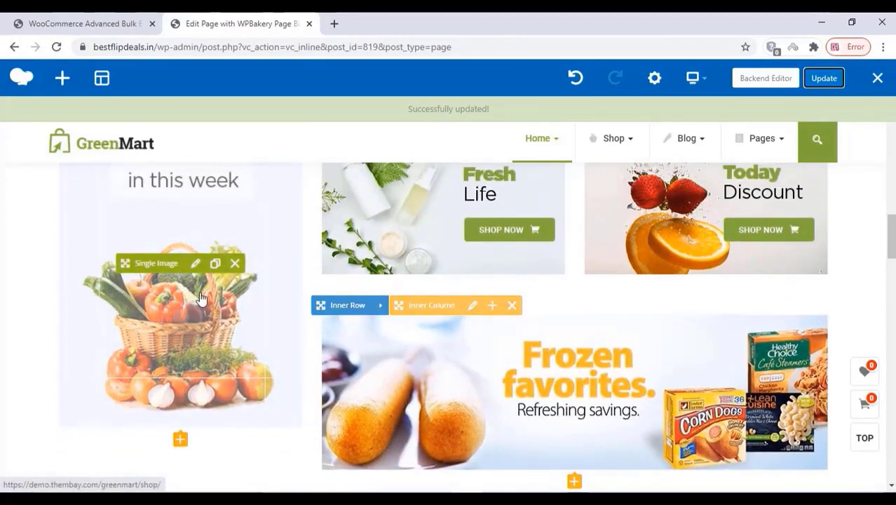
scroll(202, 298, up, 2)
click(194, 368)
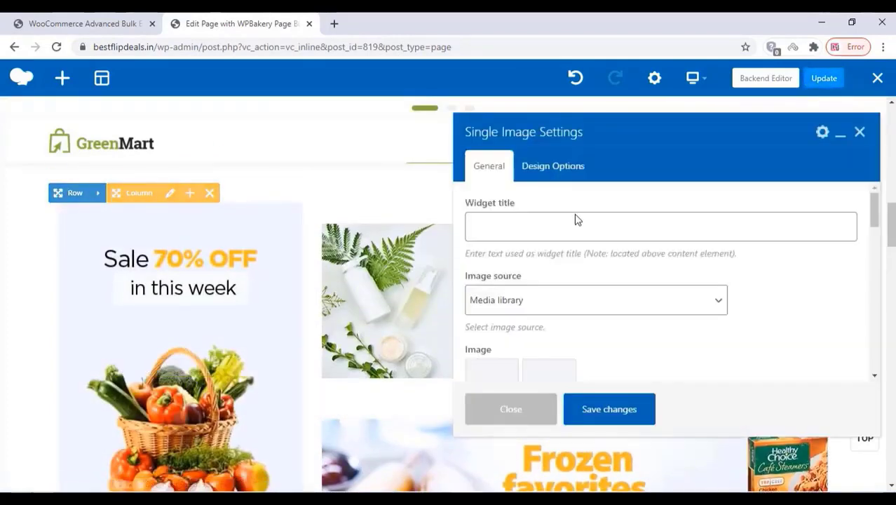
scroll(575, 217, down, 3)
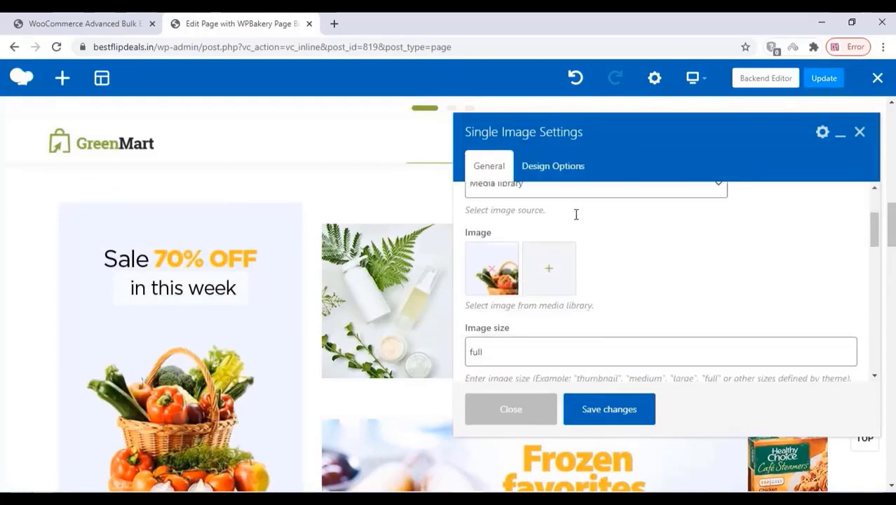
click(547, 257)
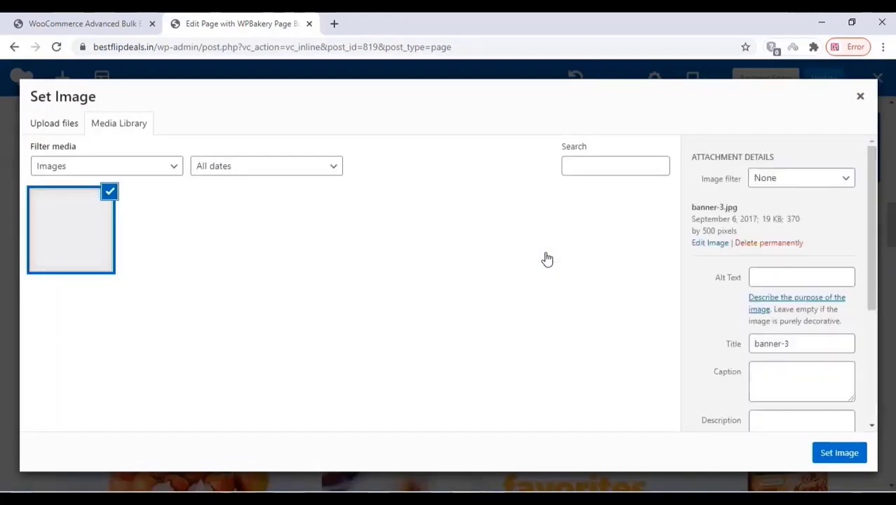
Upload rsz_po from Downloads, set it as the sale banner's image and save the element's changes
click(54, 123)
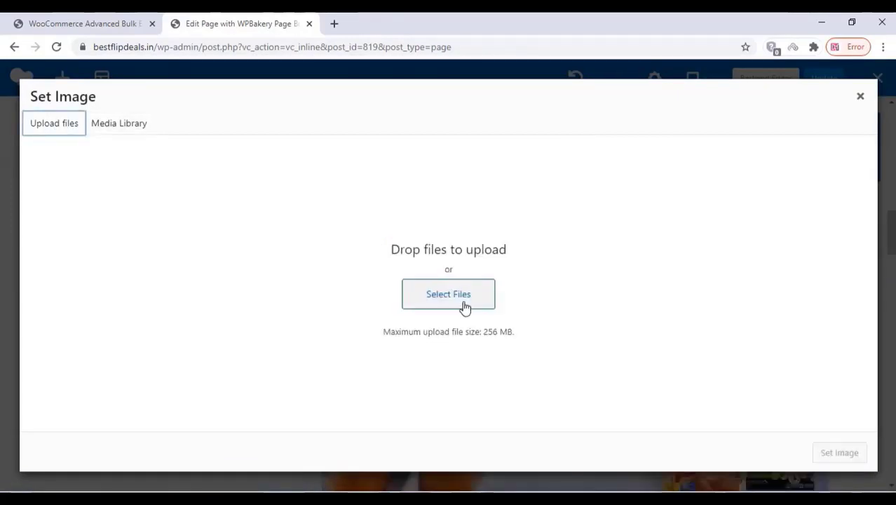
click(465, 304)
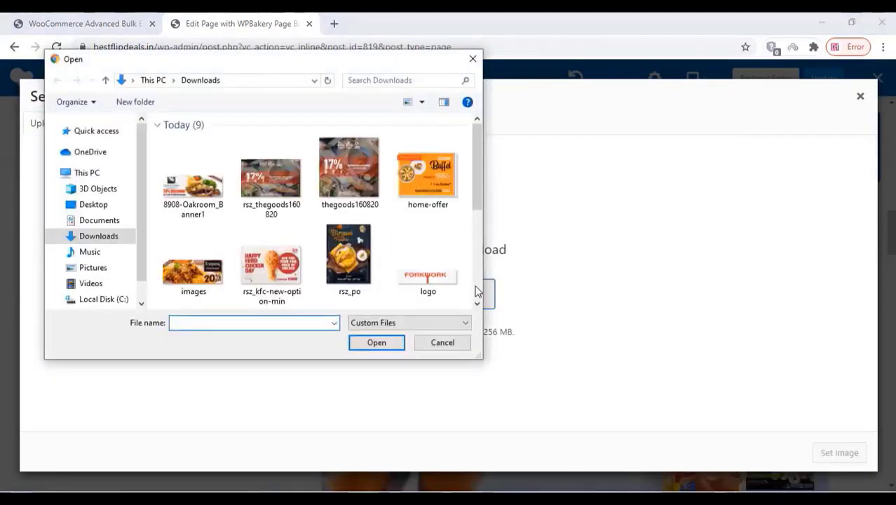
click(359, 258)
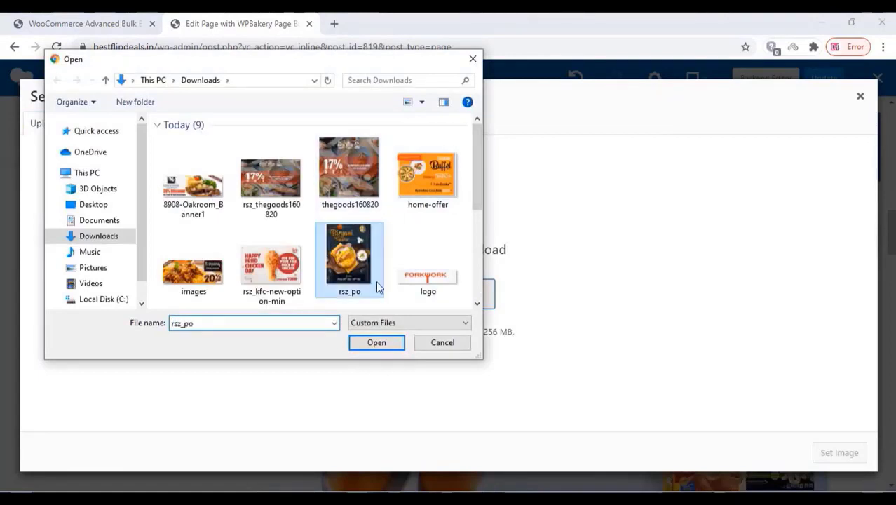
click(383, 342)
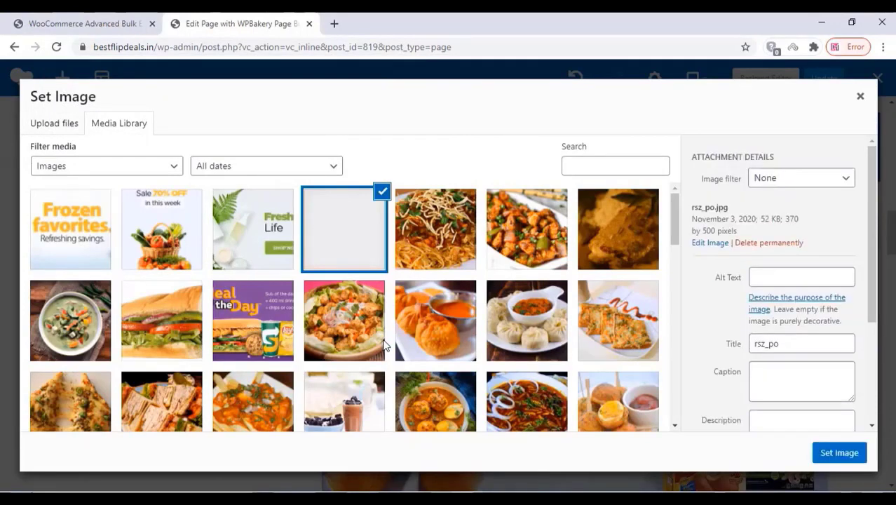
click(837, 453)
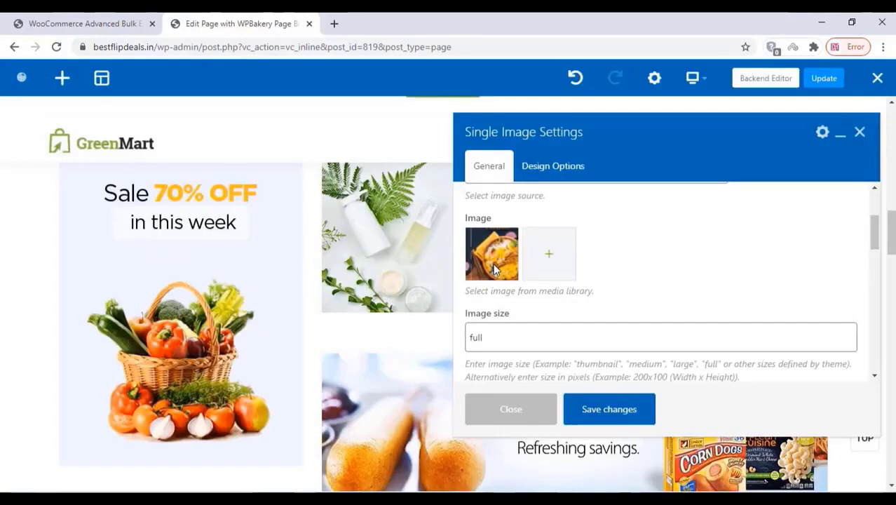
click(610, 416)
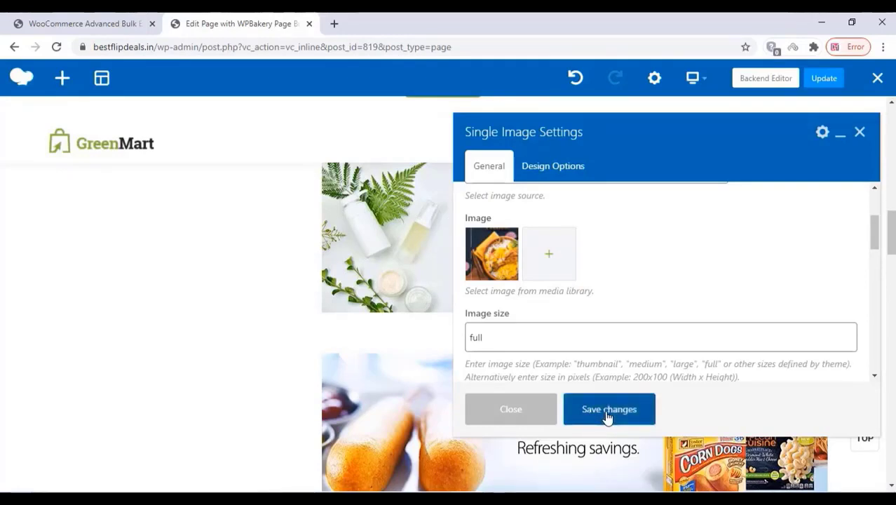
click(860, 133)
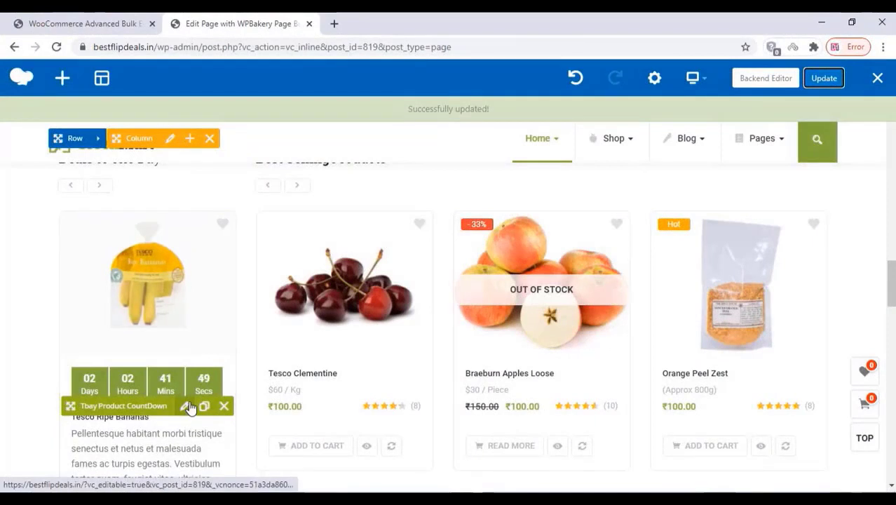
Review the title, category, layout and row settings of the Deals of The Day product countdown
click(189, 408)
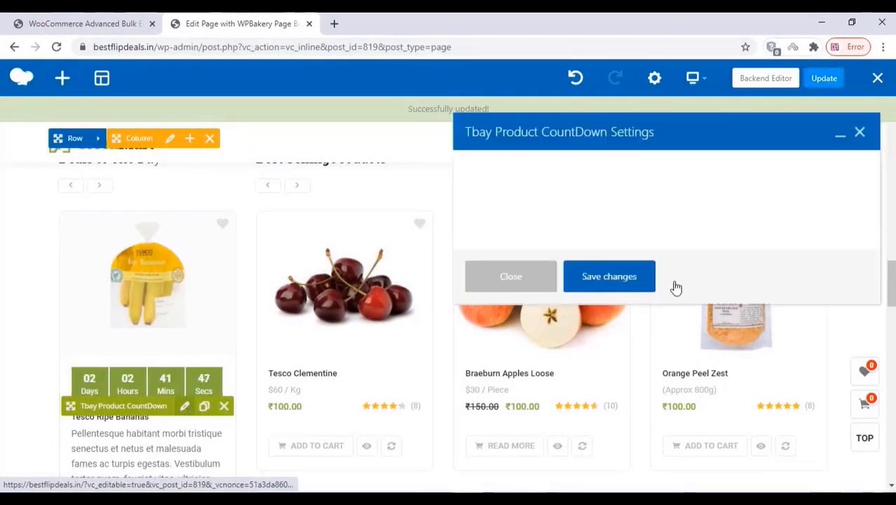
scroll(566, 278, down, 1)
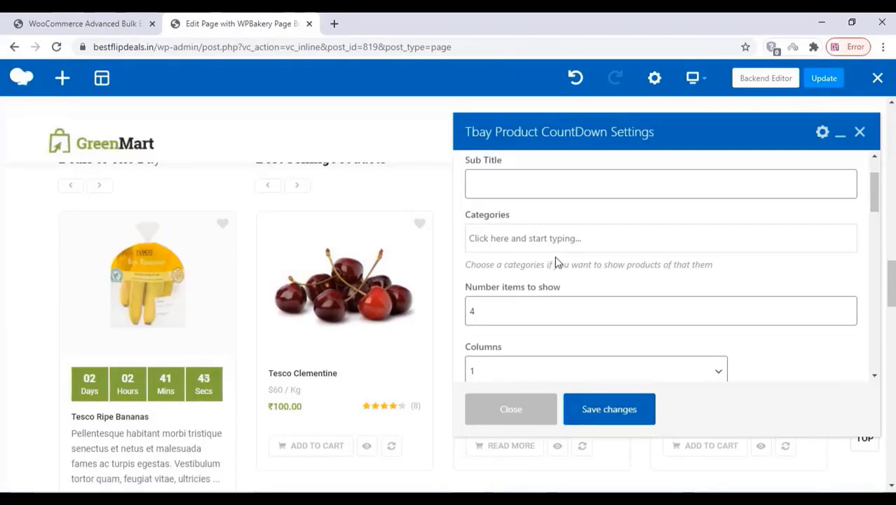
scroll(555, 256, down, 3)
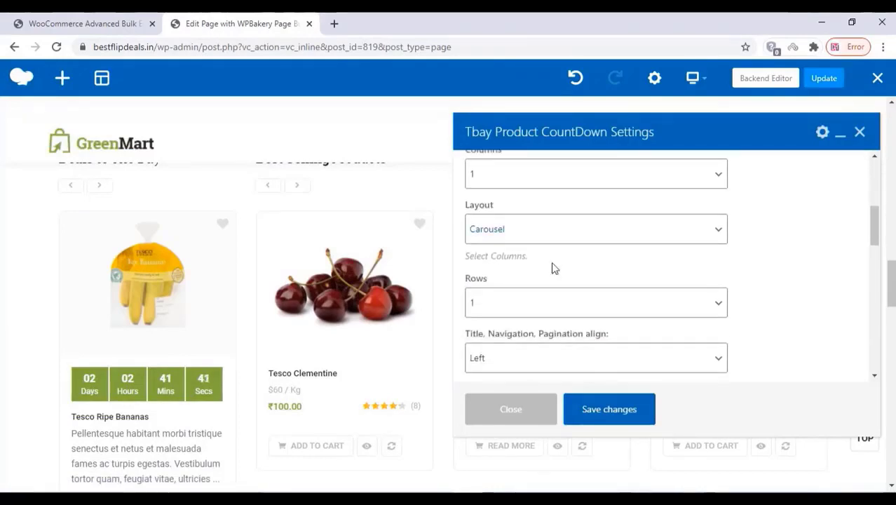
scroll(554, 268, up, 4)
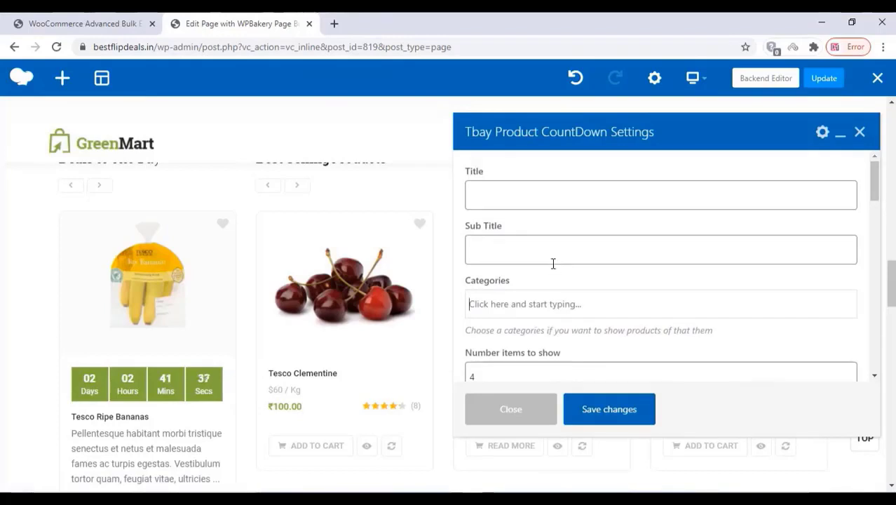
mouse_move(682, 110)
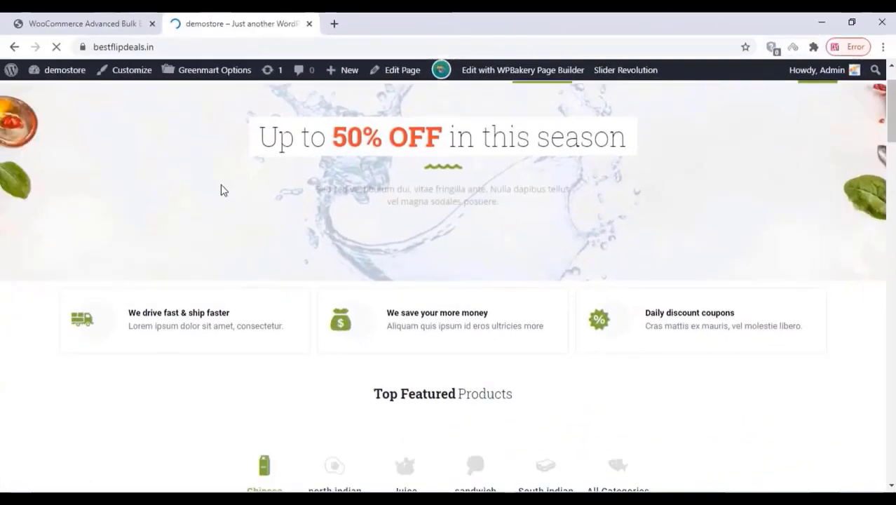
Review the live home page from the featured products through the banners to the best selling products
scroll(221, 186, down, 6)
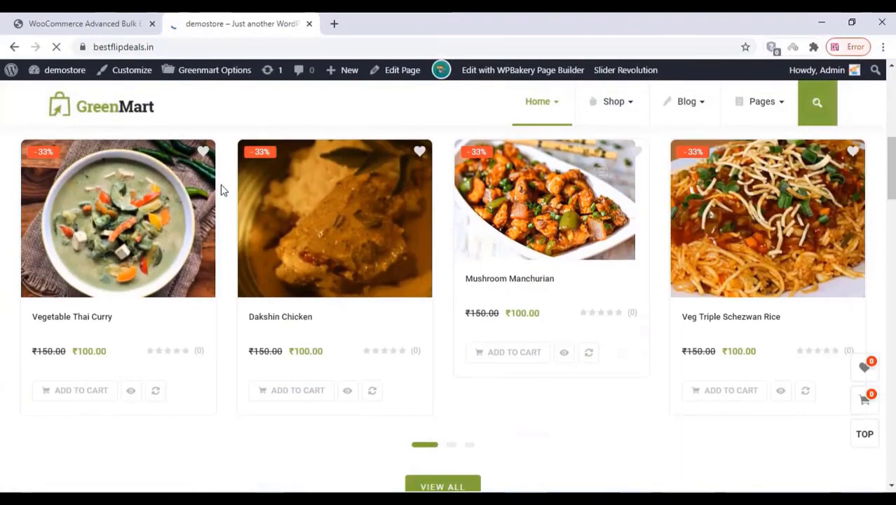
scroll(221, 189, down, 6)
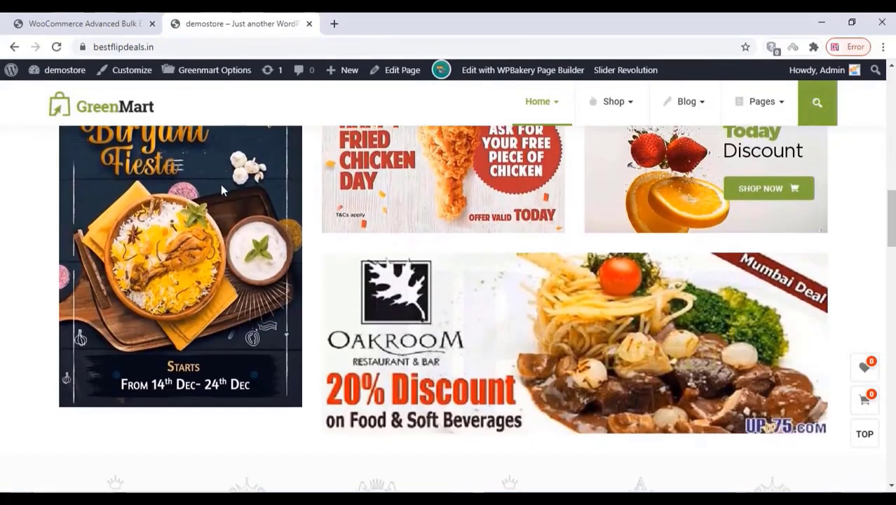
scroll(221, 189, down, 4)
scroll(220, 190, down, 2)
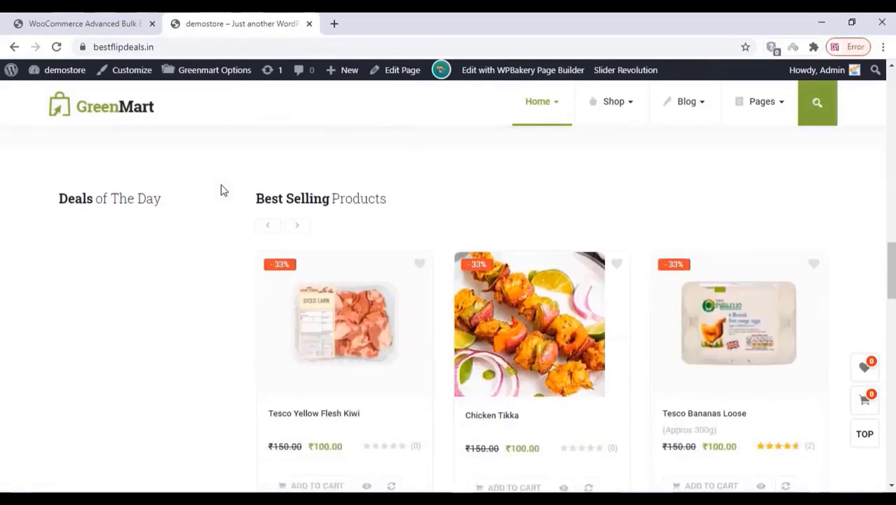
scroll(221, 190, down, 5)
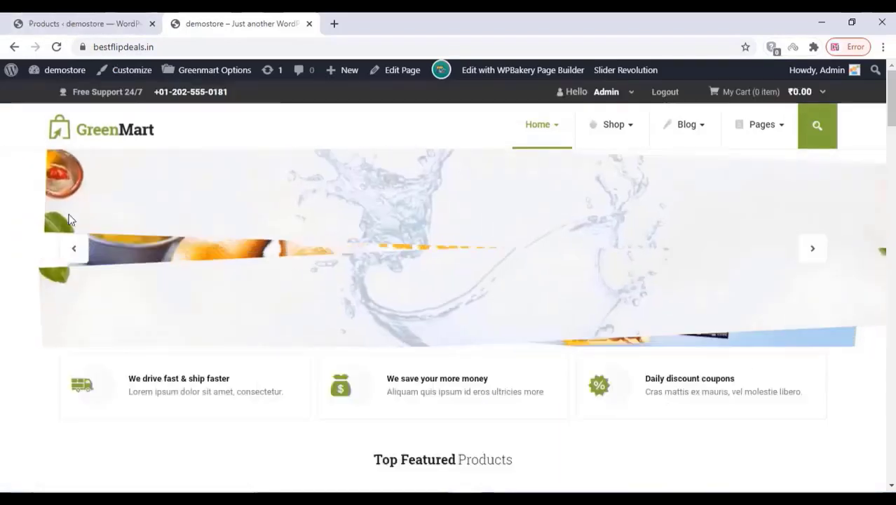
Open the theme customizer's Header Config settings at the logo upload option
click(129, 72)
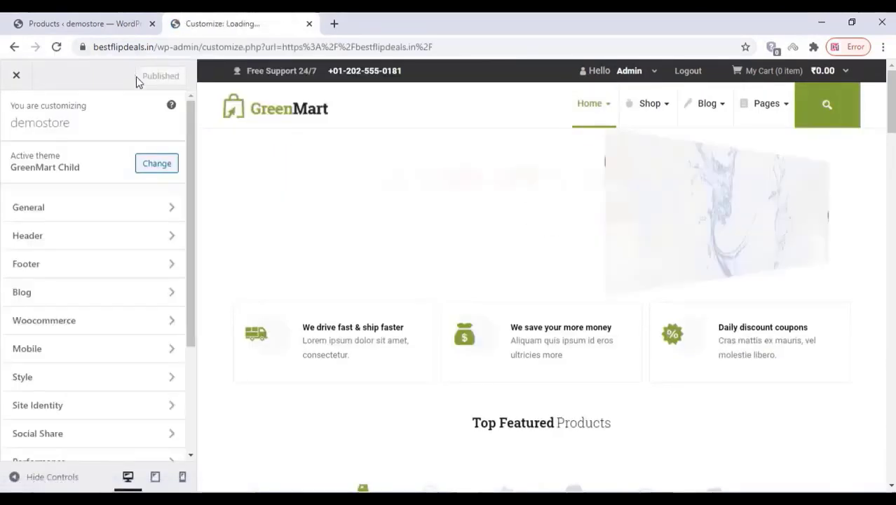
click(71, 249)
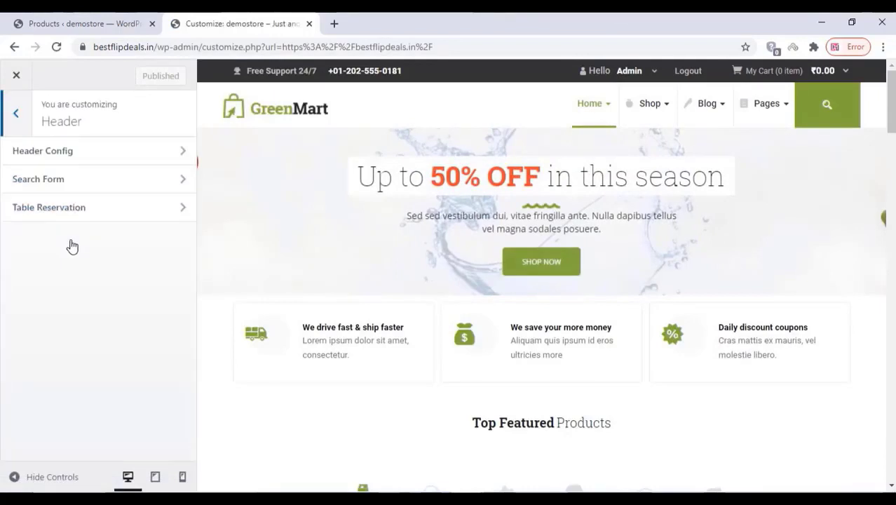
click(78, 155)
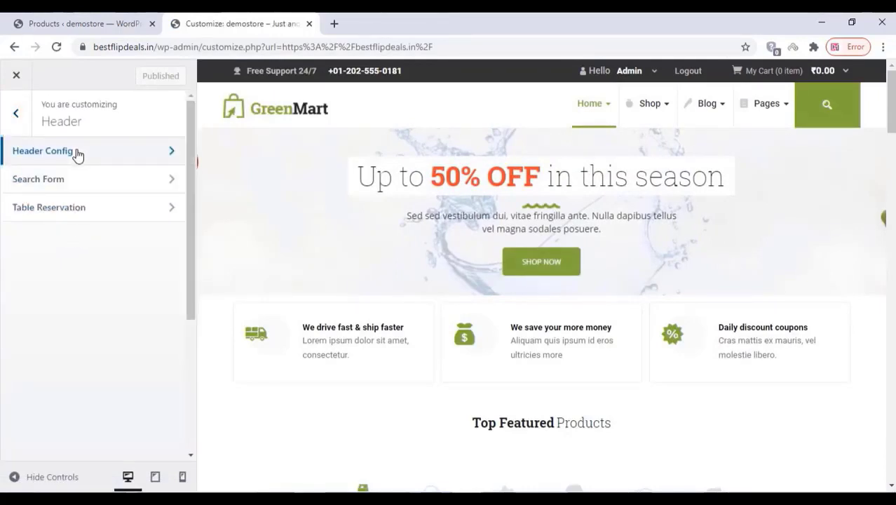
scroll(70, 235, down, 2)
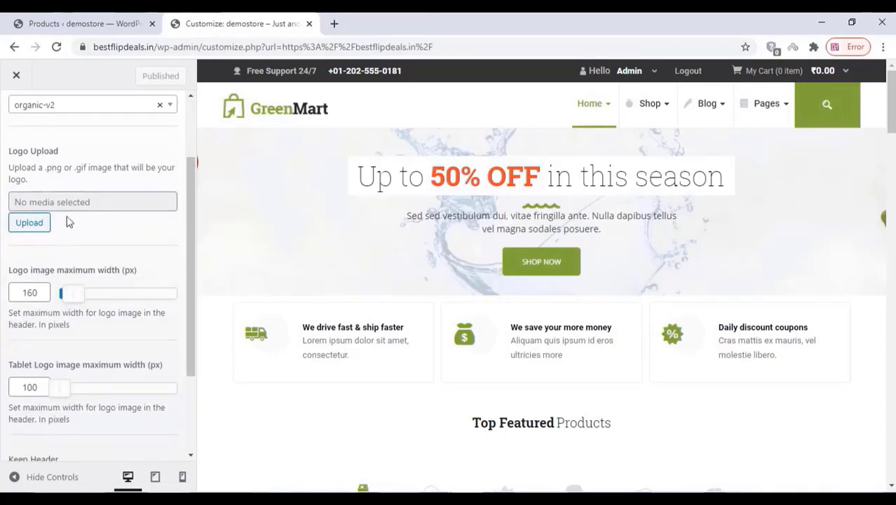
Upload the logo image from Downloads, set it as the header logo and return to the customizer's main settings list
click(39, 189)
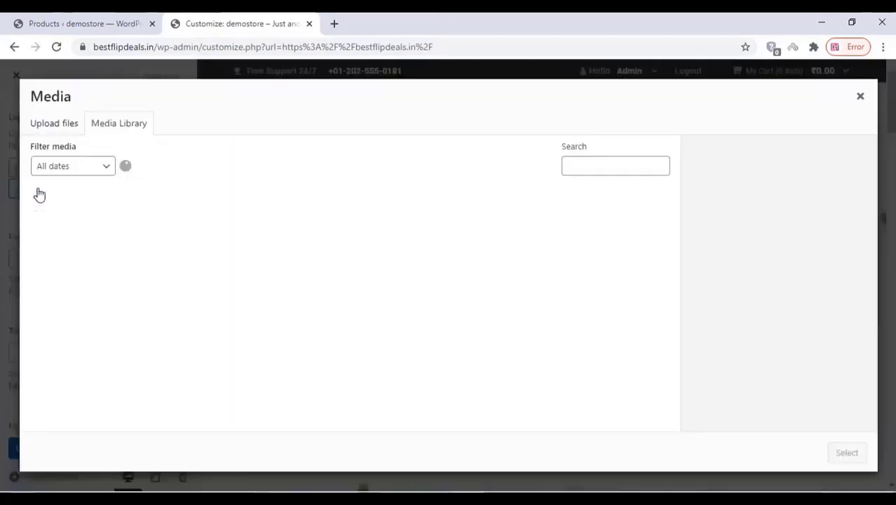
click(47, 123)
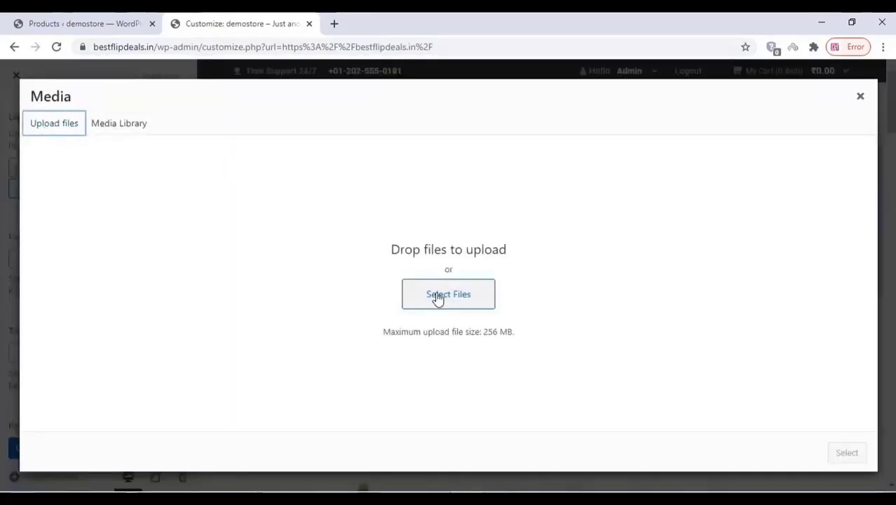
click(436, 298)
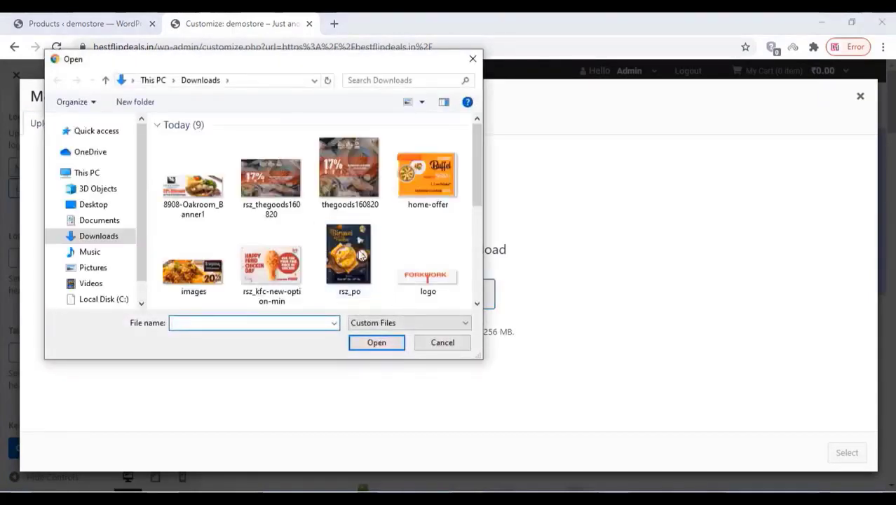
click(428, 279)
click(387, 347)
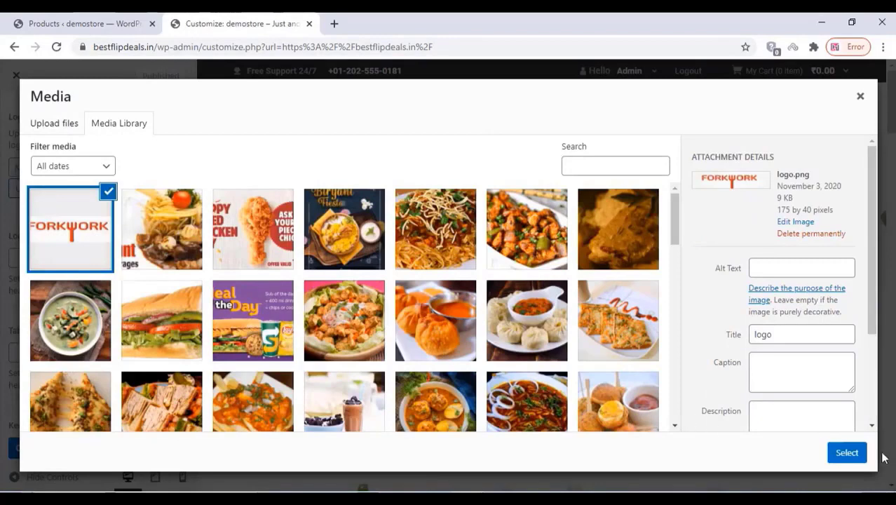
click(849, 453)
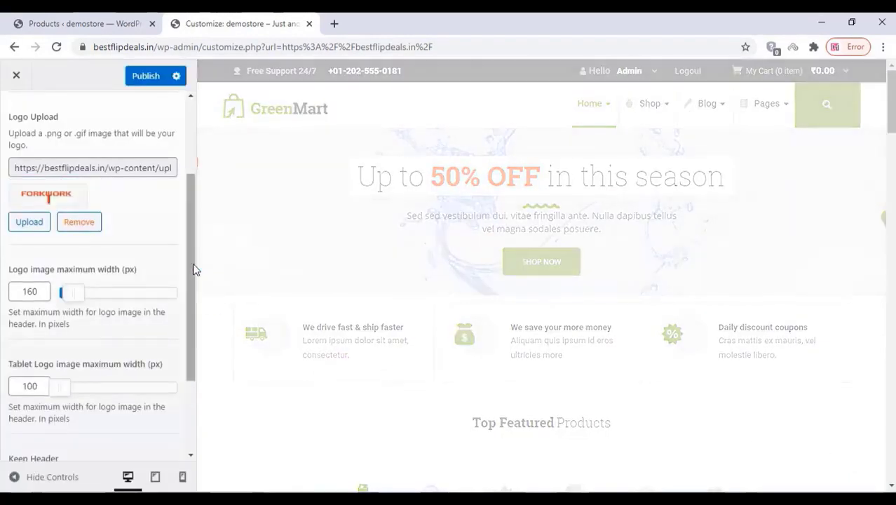
click(16, 112)
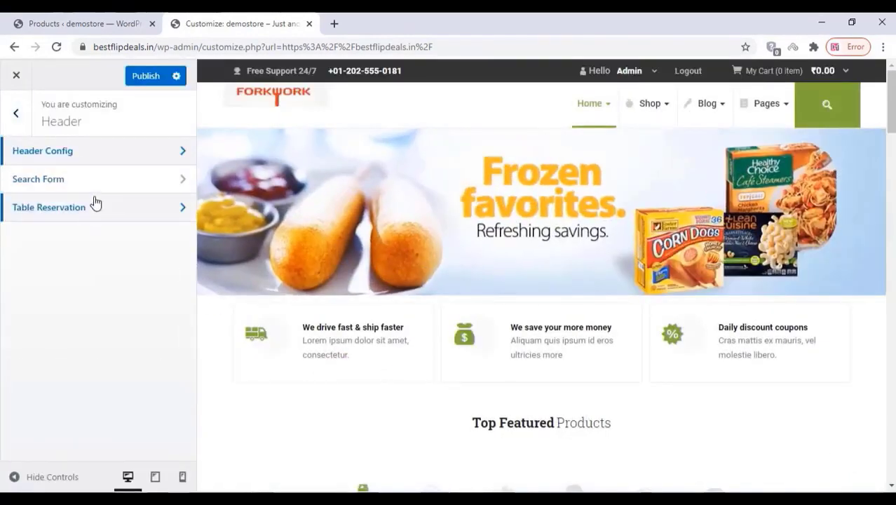
click(23, 116)
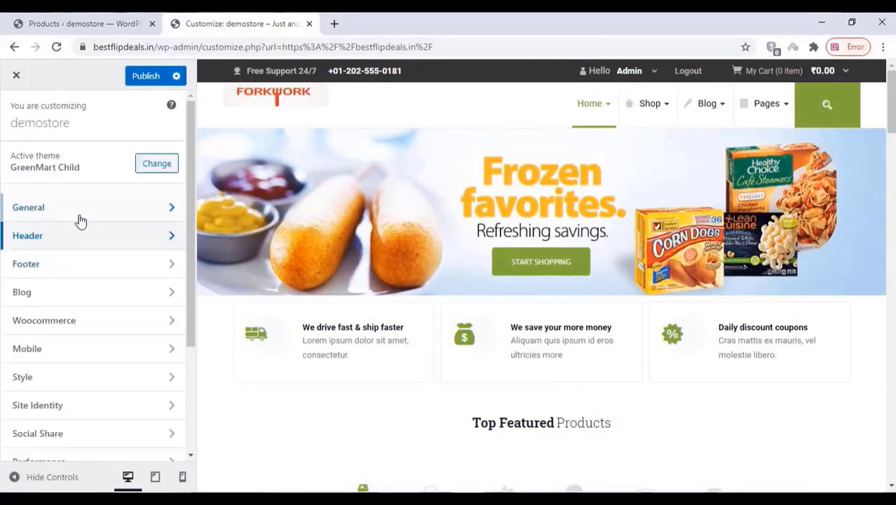
click(80, 221)
scroll(84, 252, down, 3)
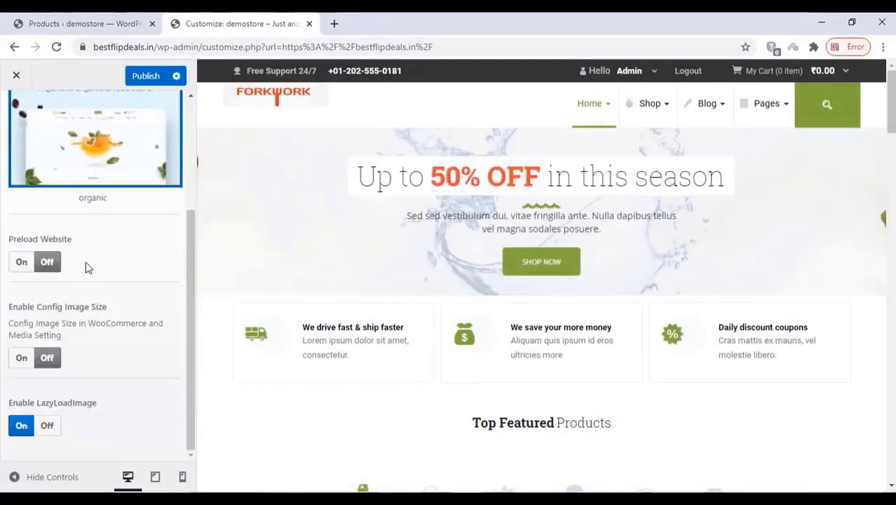
scroll(85, 261, up, 5)
click(15, 115)
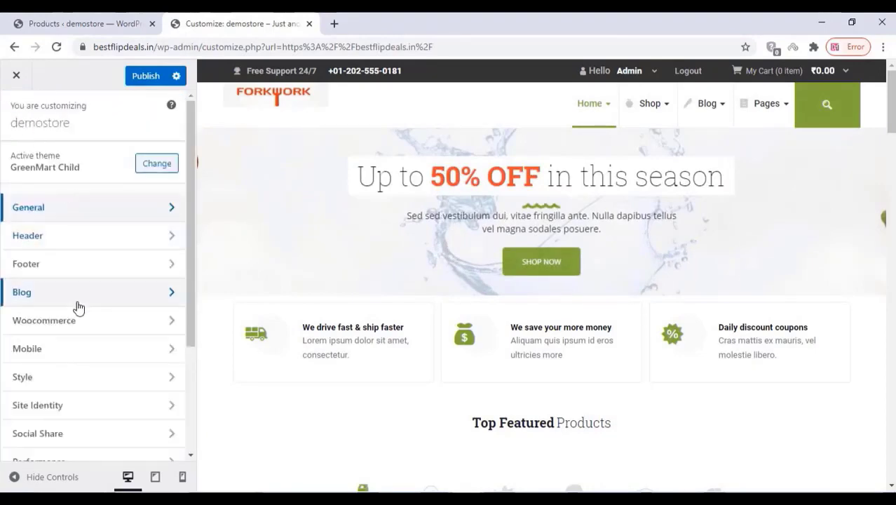
In Site Identity, set the site title to foodstore and the tagline to delivering tasty foods
scroll(73, 294, down, 2)
click(68, 275)
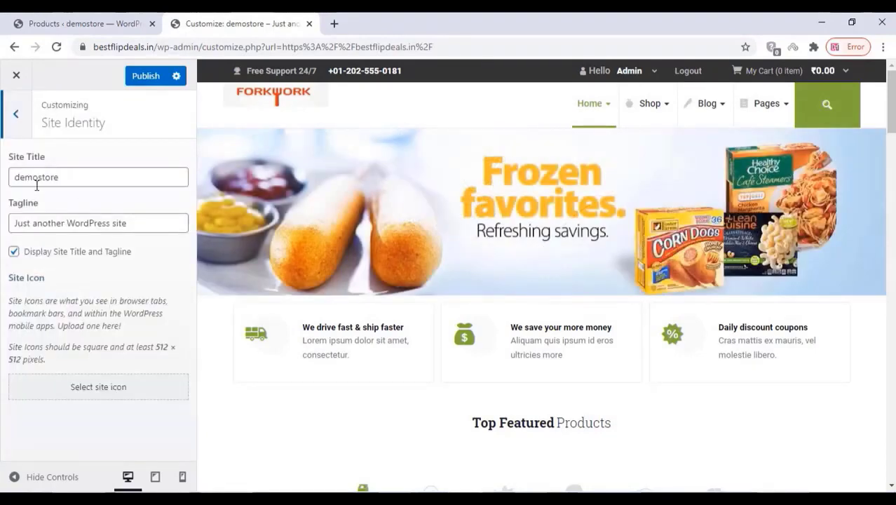
drag(75, 177, 15, 183)
text(F)
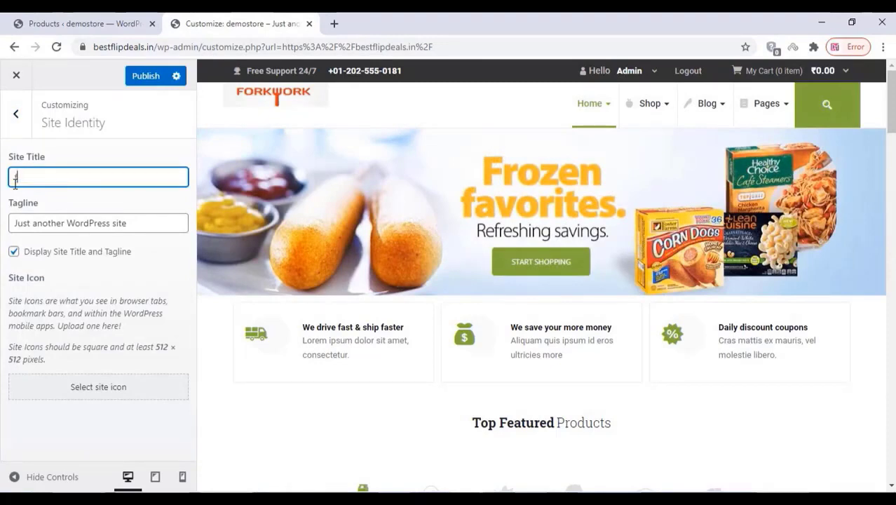
text(oodstore)
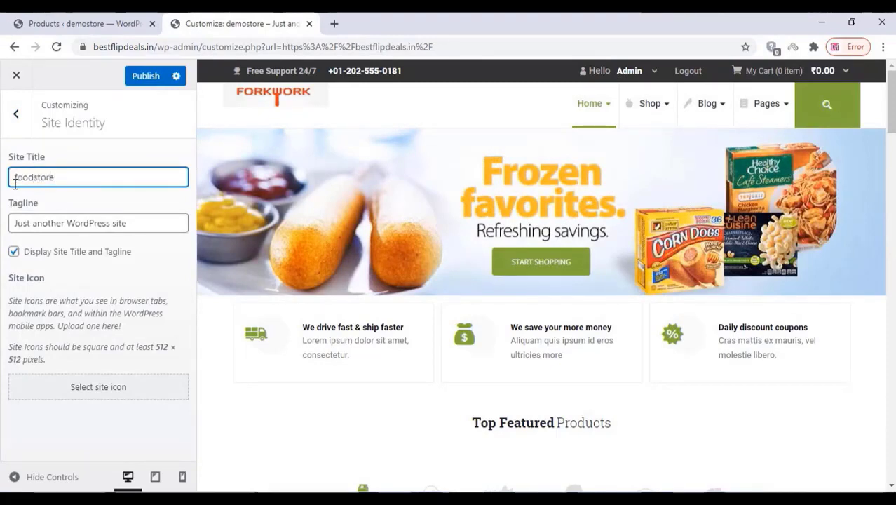
click(144, 227)
drag(144, 227, 2, 242)
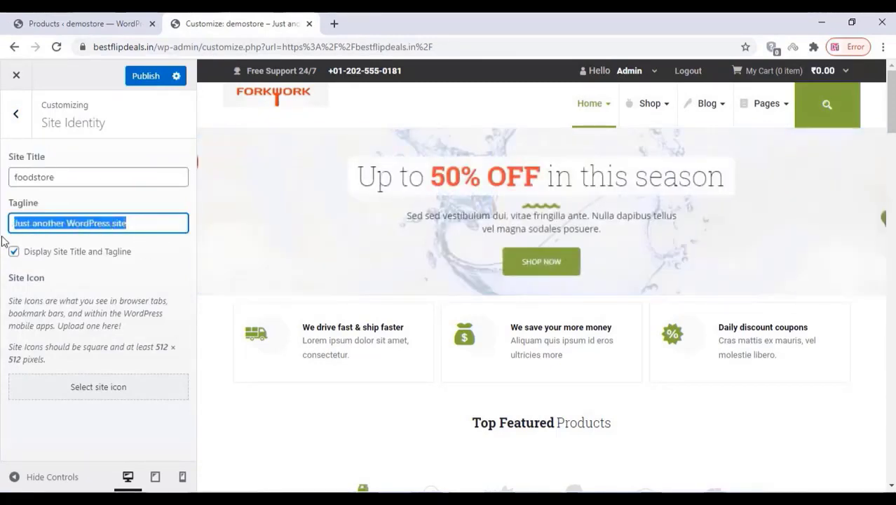
text(deli)
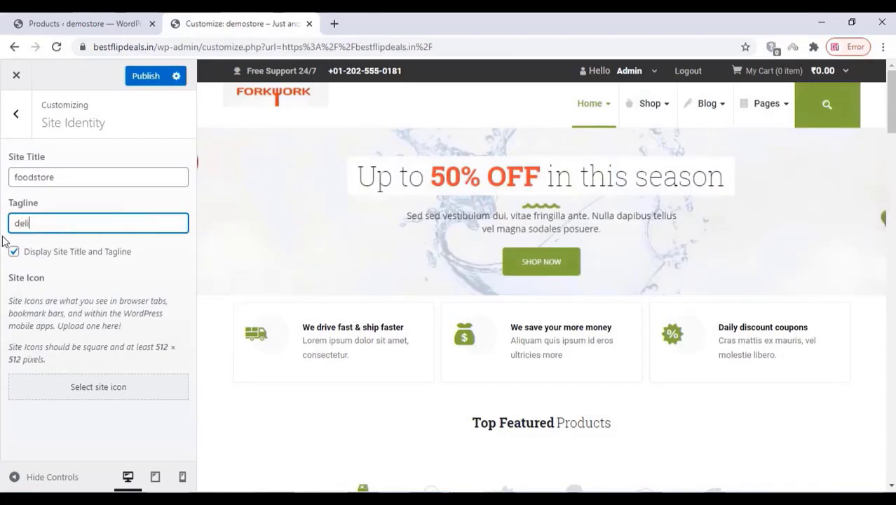
text(vering tasty foods)
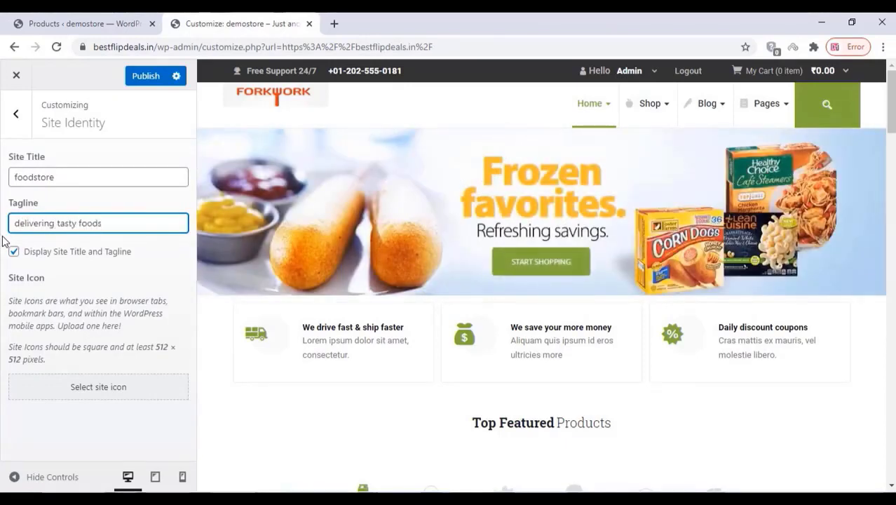
Upload the orange restaurant logo, download.png, from the New folder inside Downloads for the site icon
click(96, 394)
click(61, 126)
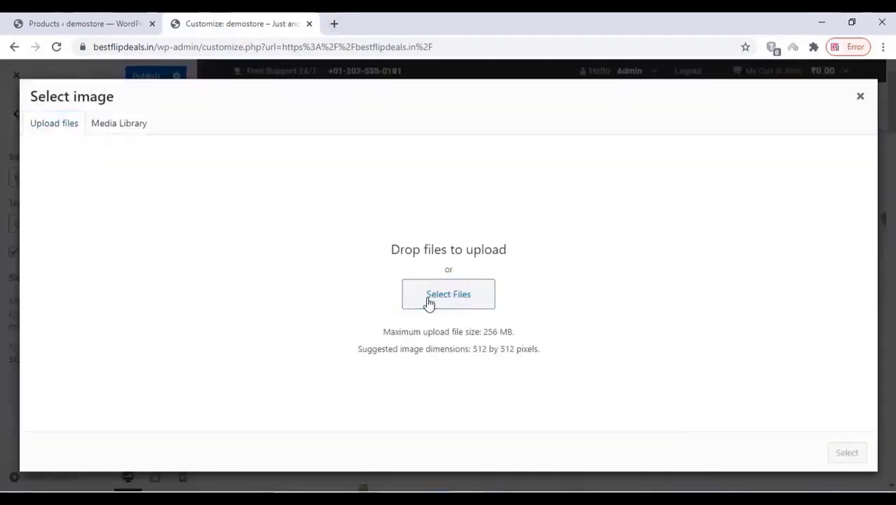
click(428, 304)
scroll(320, 255, down, 3)
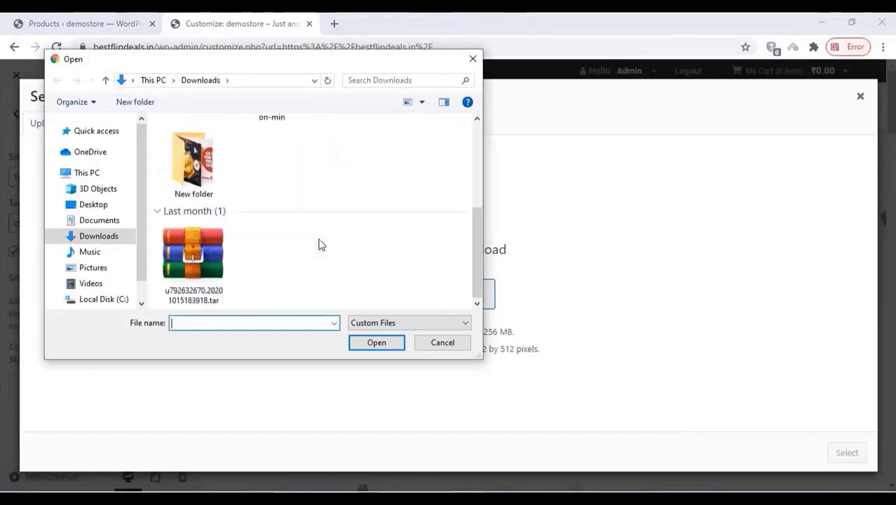
scroll(320, 244, up, 3)
scroll(296, 248, down, 1)
double_click(204, 253)
scroll(280, 211, down, 6)
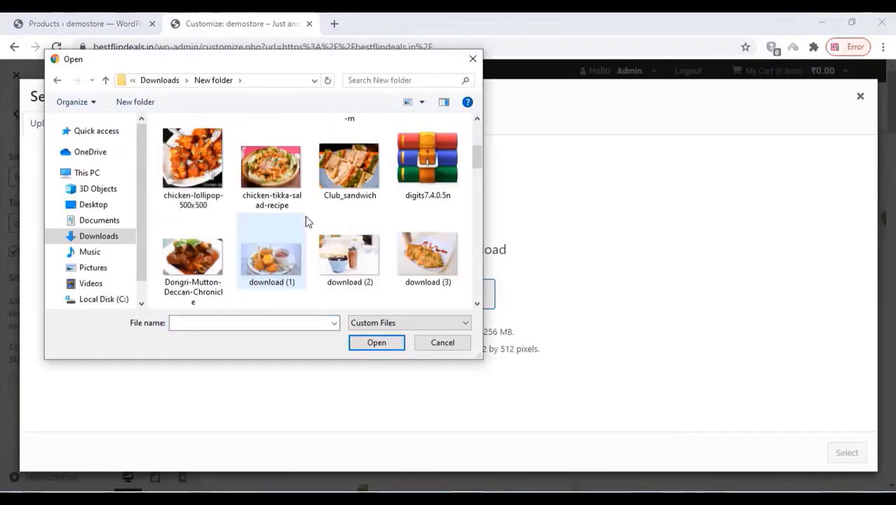
scroll(279, 184, up, 1)
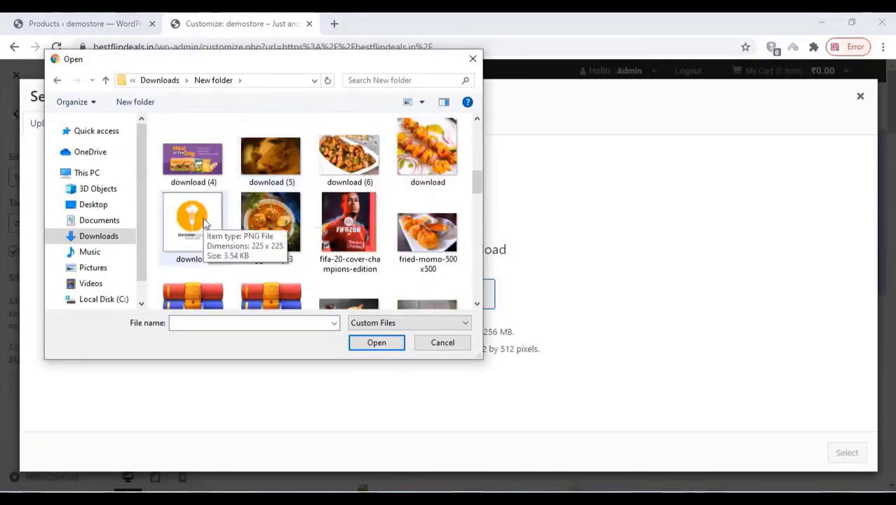
click(188, 223)
click(376, 343)
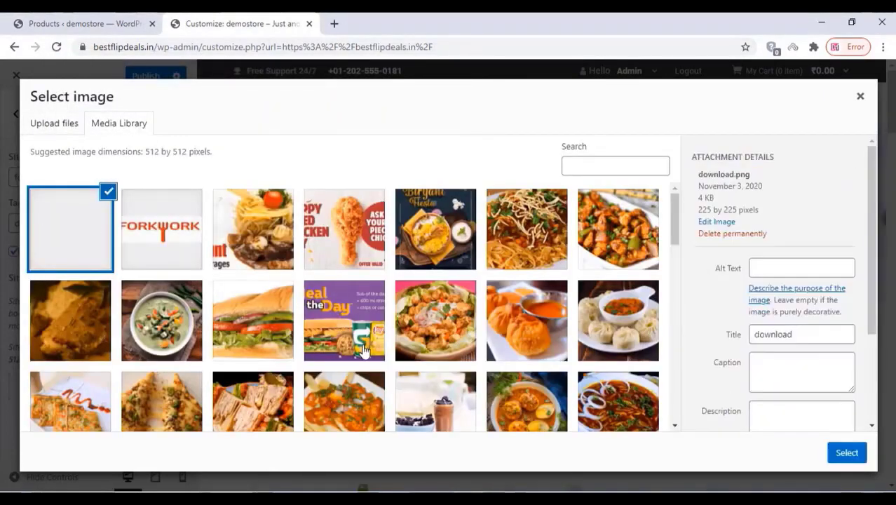
Use the uploaded restaurant logo as the site icon with the suggested full crop and publish the customizer changes
click(847, 453)
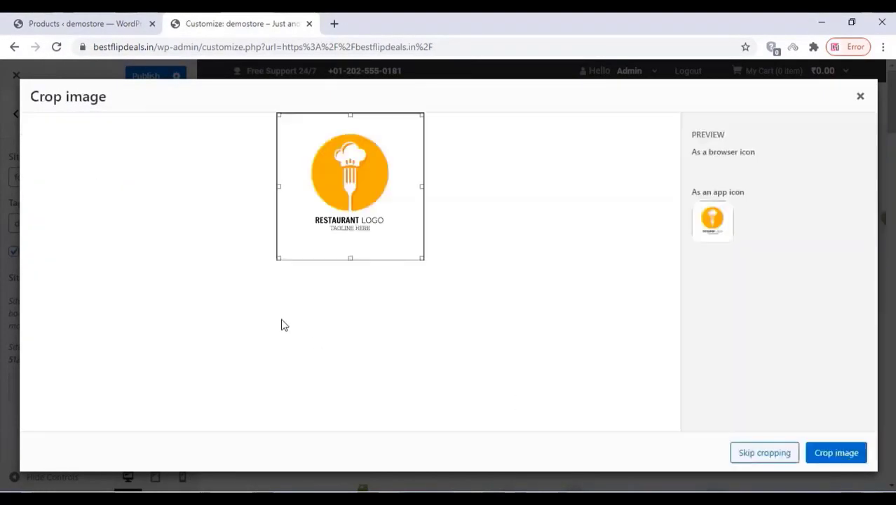
click(838, 454)
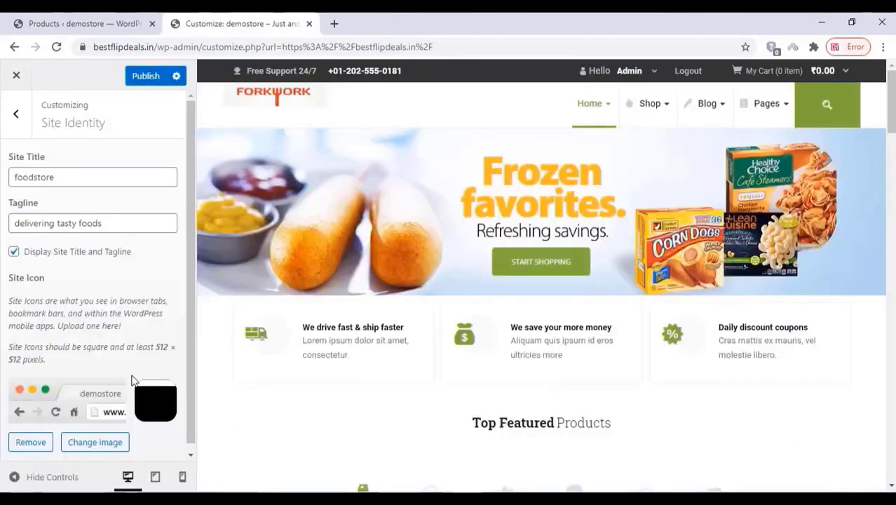
click(145, 76)
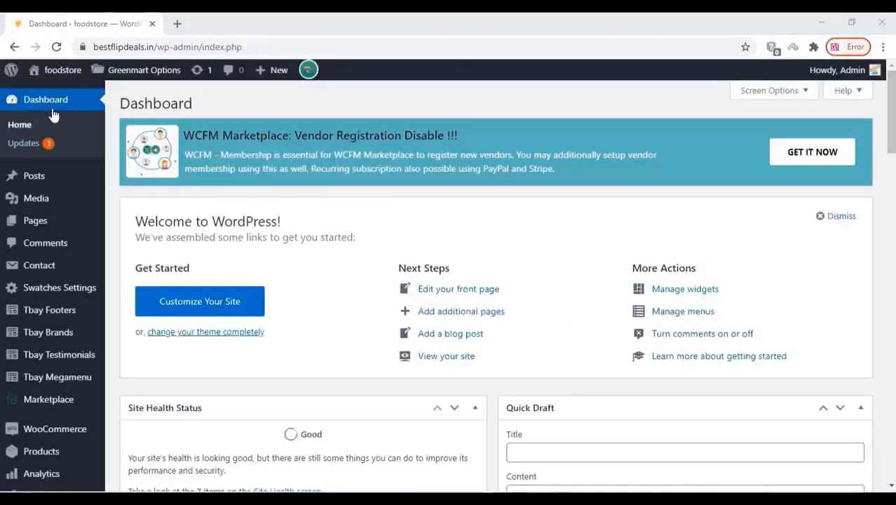
Switch to Footer 1 in the WPBakery Page Builder editor and close the tab with the store's live site
mouse_move(39, 180)
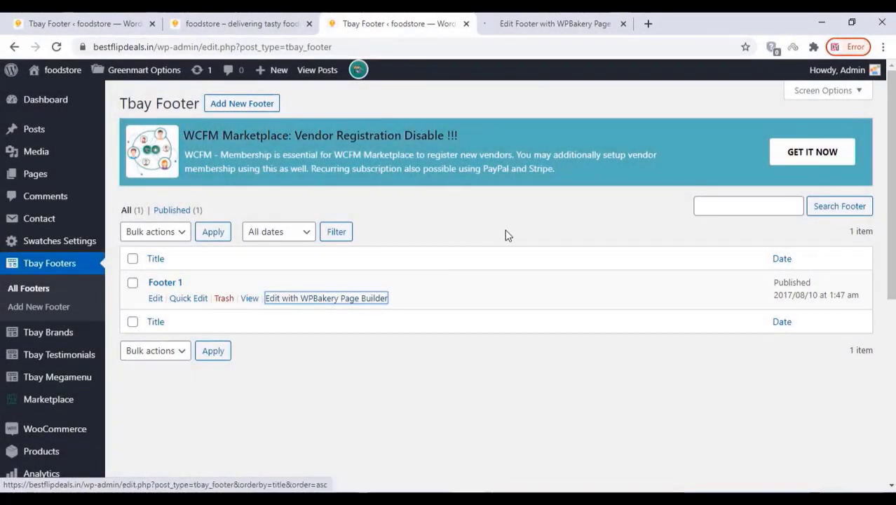
click(510, 26)
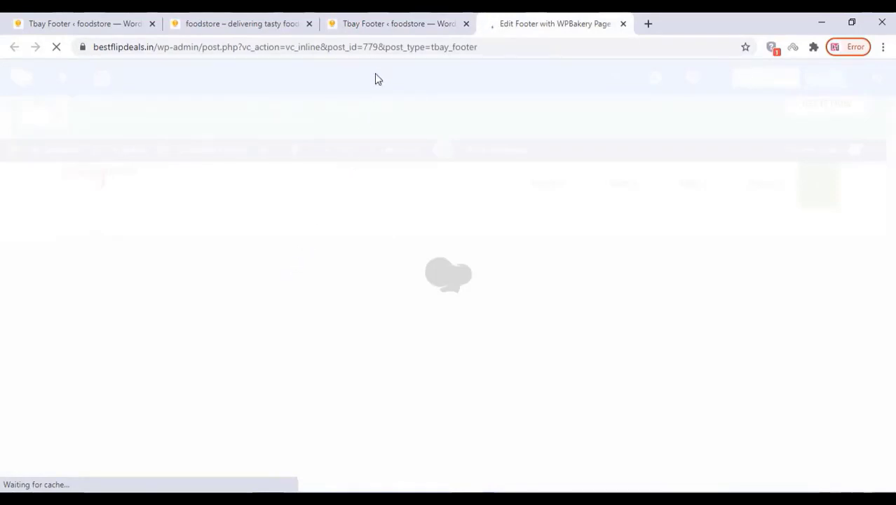
click(308, 24)
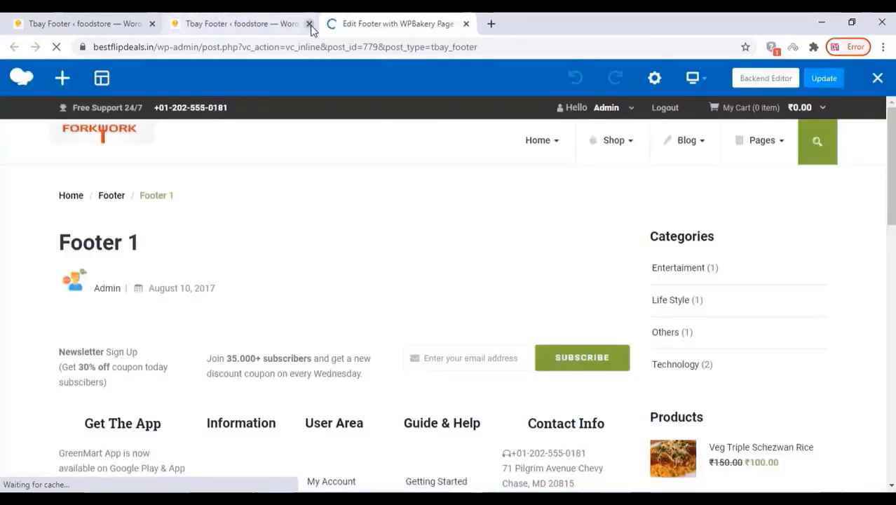
Change GreenMart to FoodMart in the text block under Get The App, save the changes and close its settings
scroll(229, 282, down, 2)
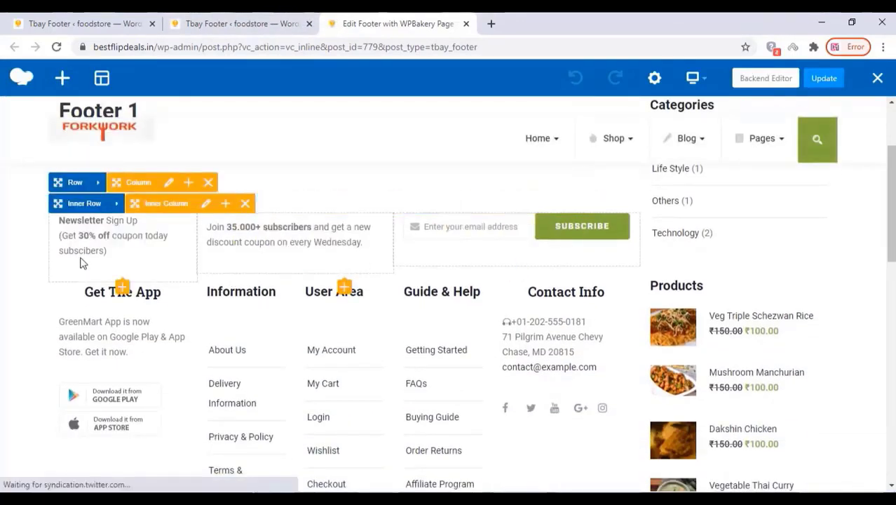
scroll(119, 236, down, 2)
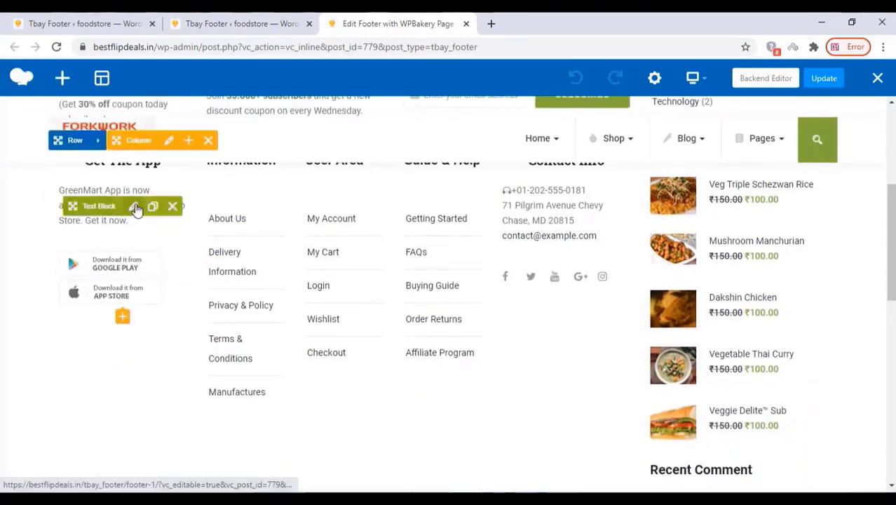
click(130, 204)
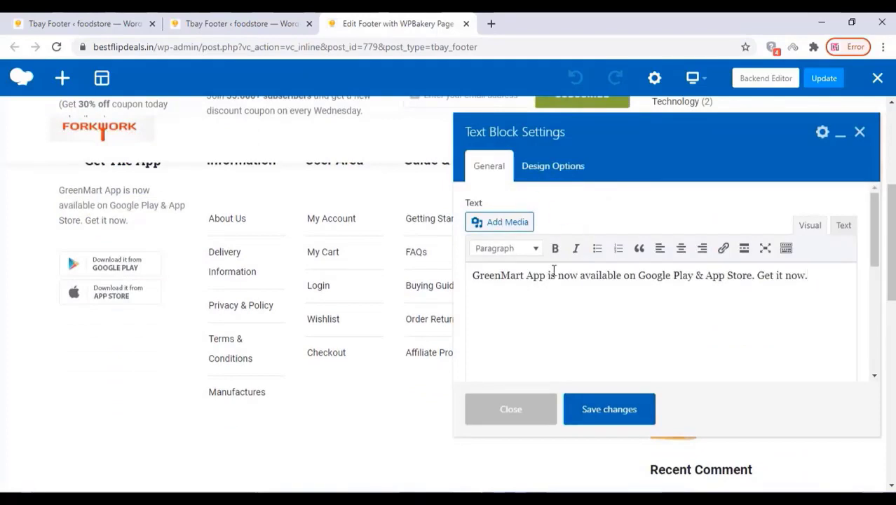
drag(473, 275, 502, 275)
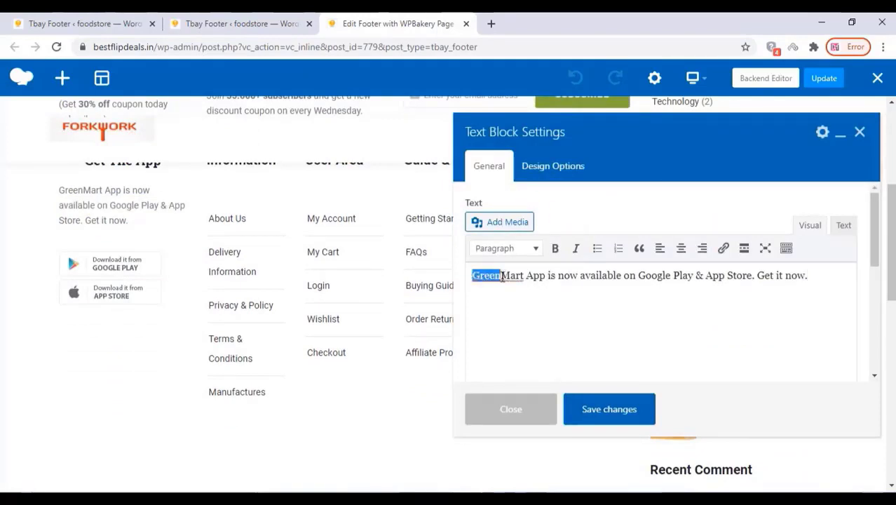
text(Food)
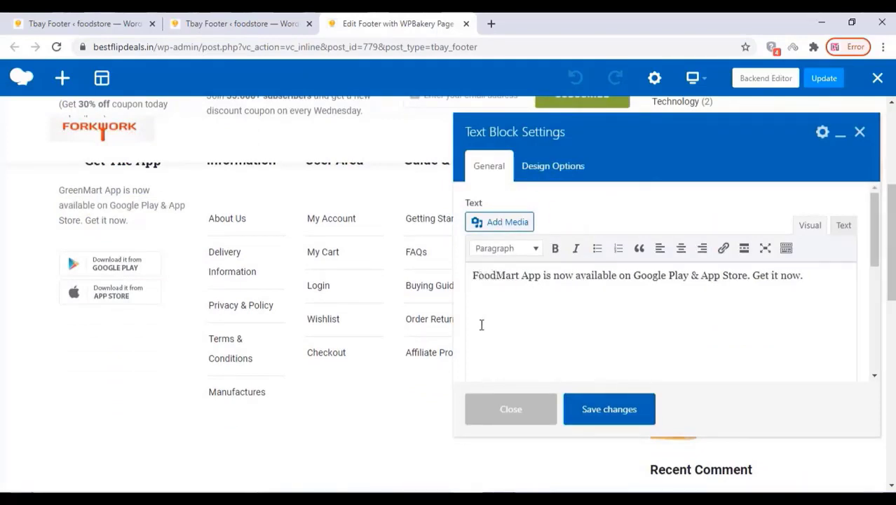
click(620, 418)
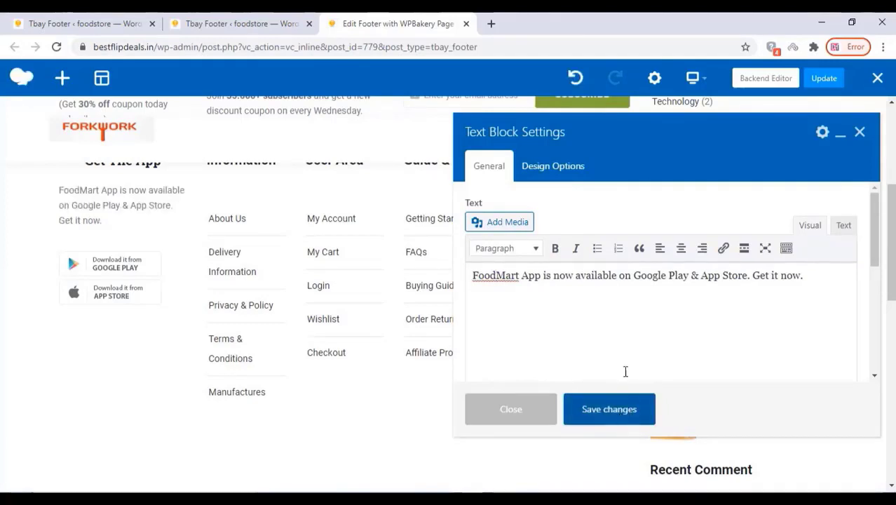
click(860, 134)
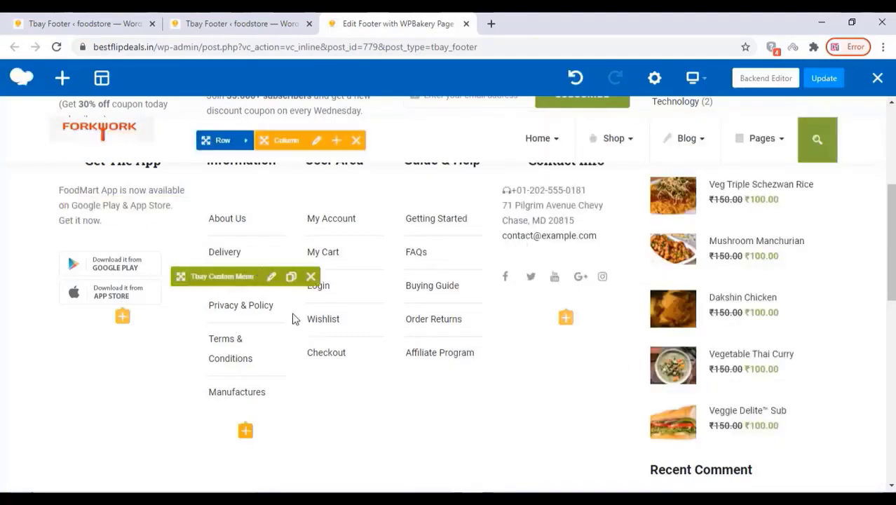
Replace the GreenMart logo above the footer's copyright line with logo.png from the media library, save the changes and close its settings
scroll(299, 316, down, 3)
click(359, 305)
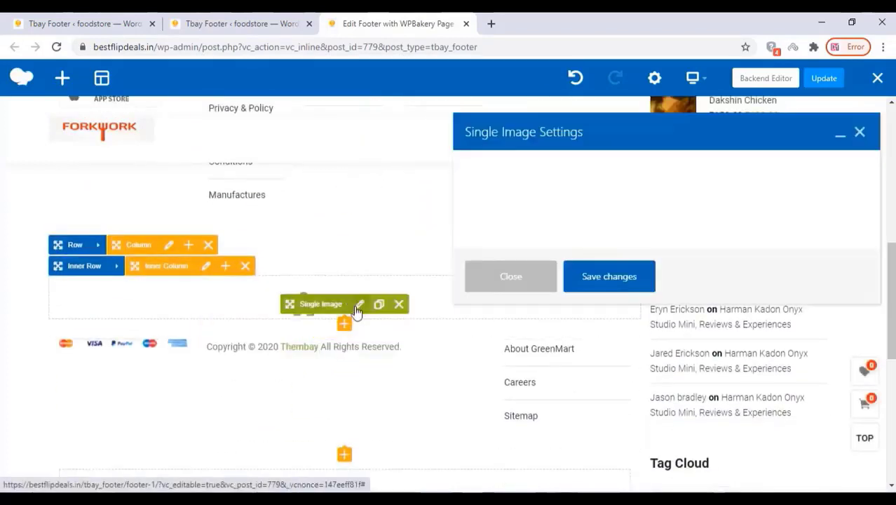
scroll(554, 293, down, 3)
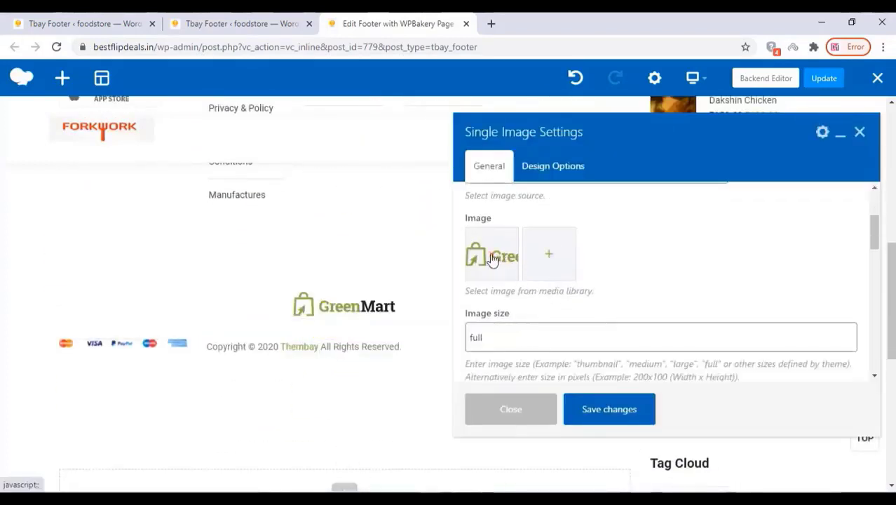
click(491, 258)
click(492, 259)
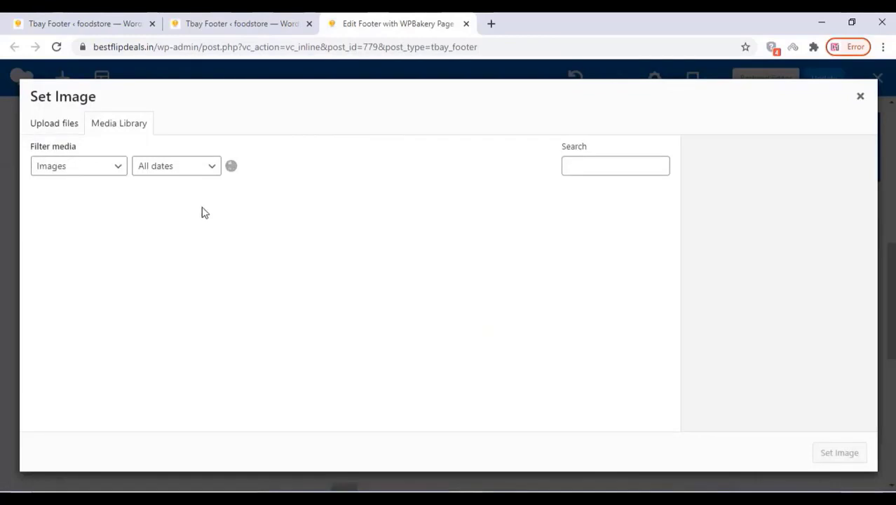
click(166, 230)
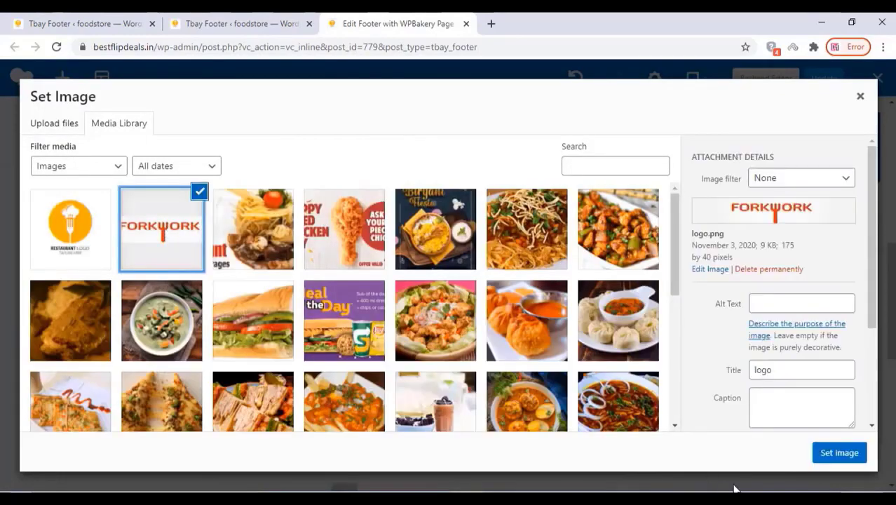
click(838, 453)
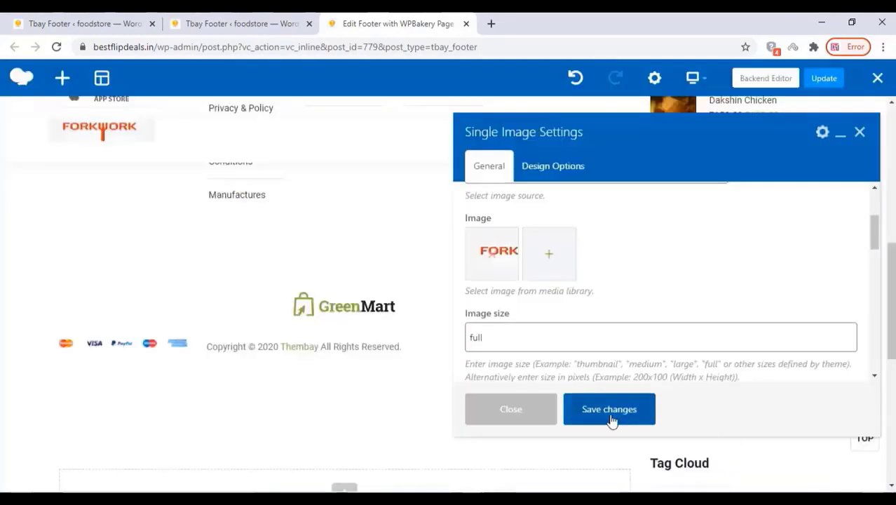
click(612, 420)
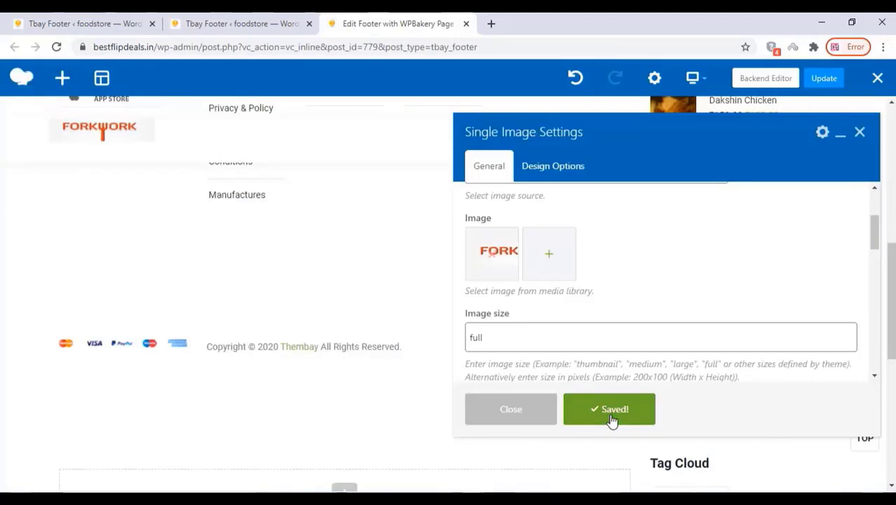
click(859, 133)
Change the footer's copyright text to "Copyright © 2020 Foodmart. All Rights Reserved.", save the text block and update the footer
click(355, 352)
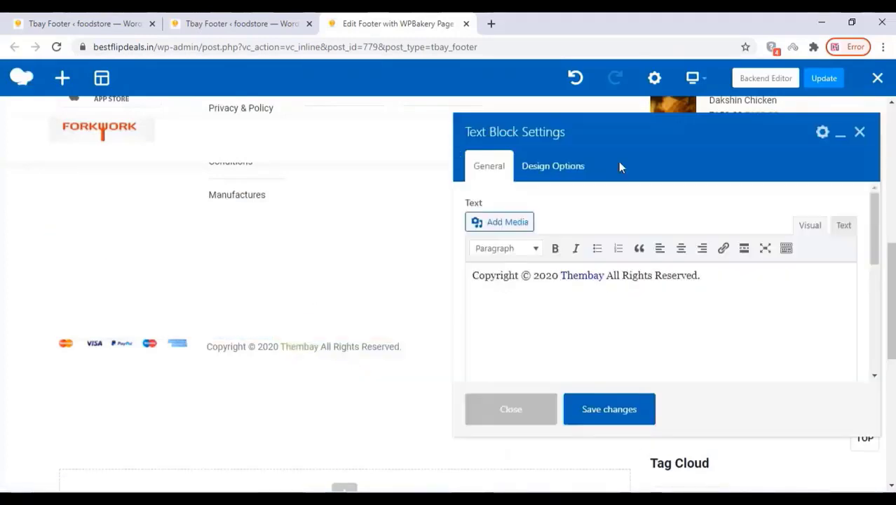
drag(560, 275, 607, 275)
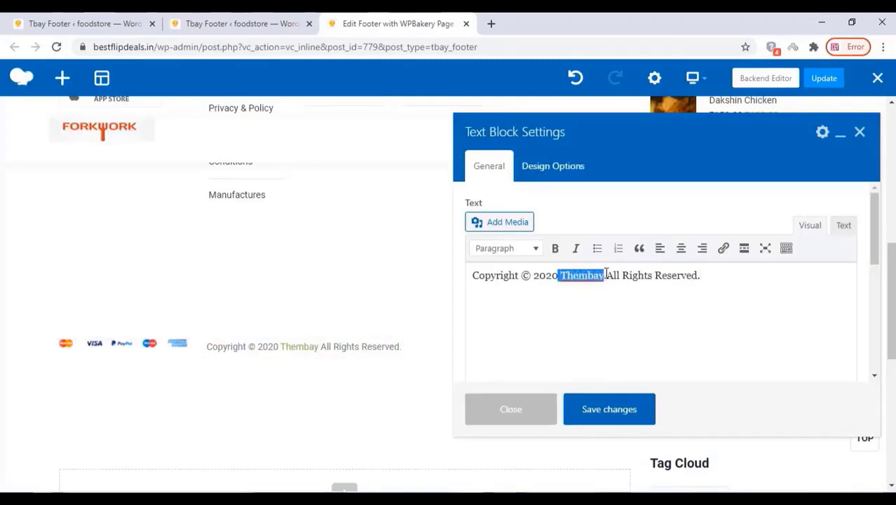
text(Food)
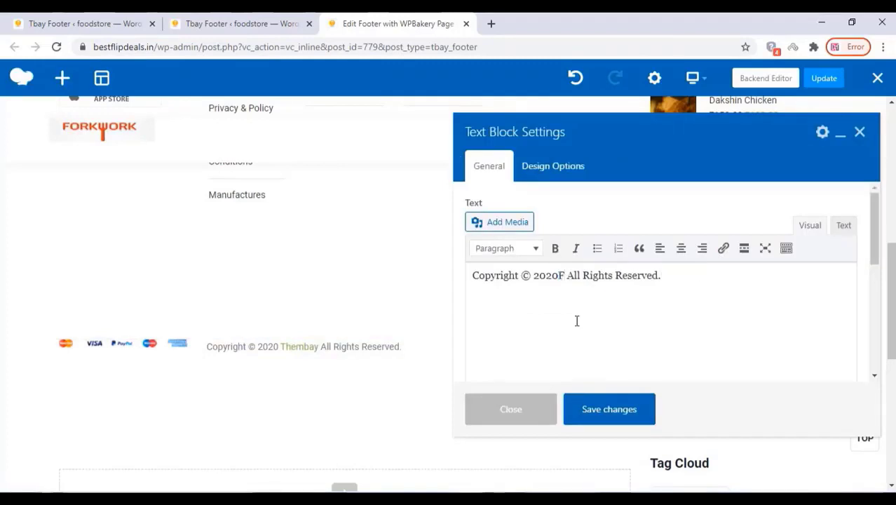
text(rt)
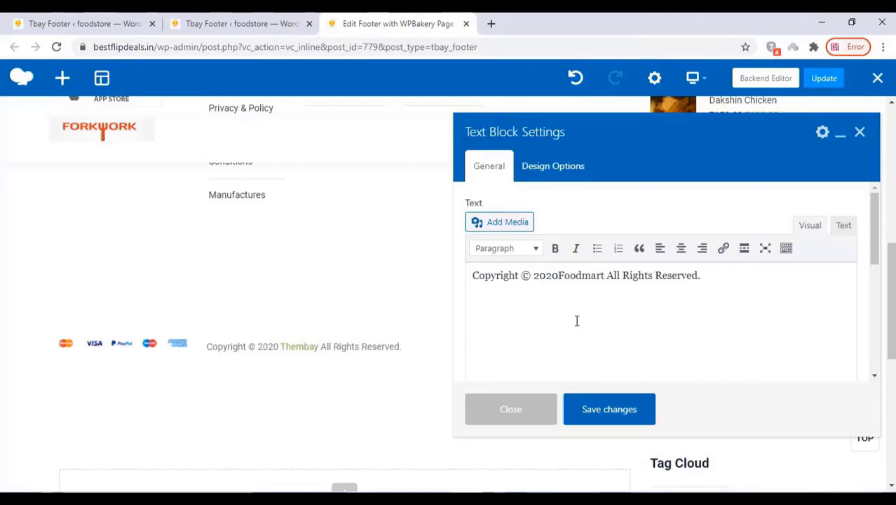
click(561, 298)
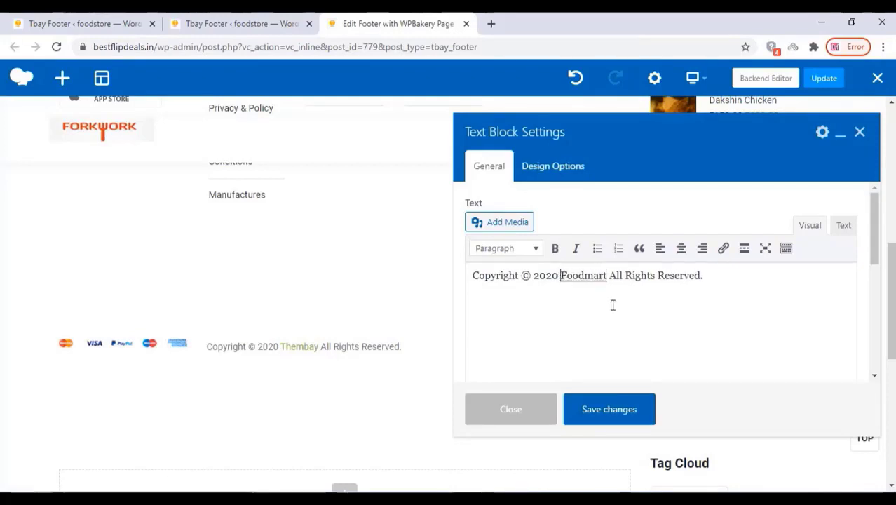
text(.)
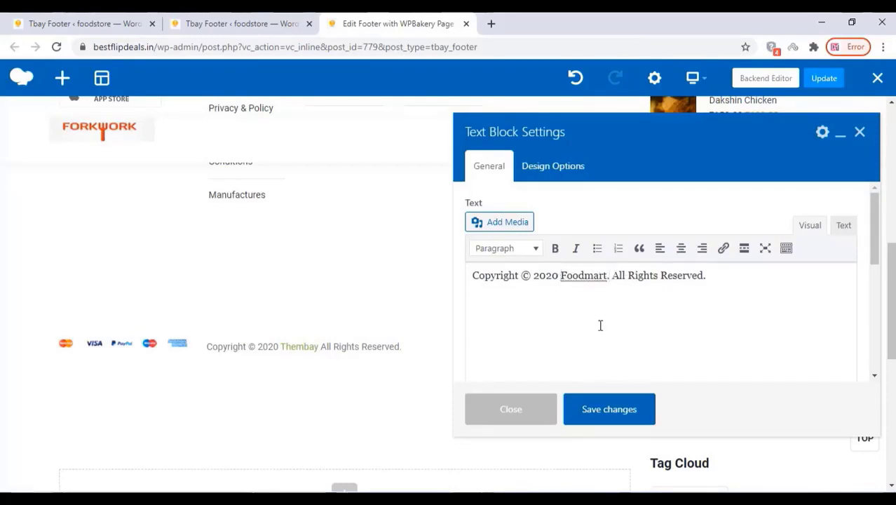
click(625, 419)
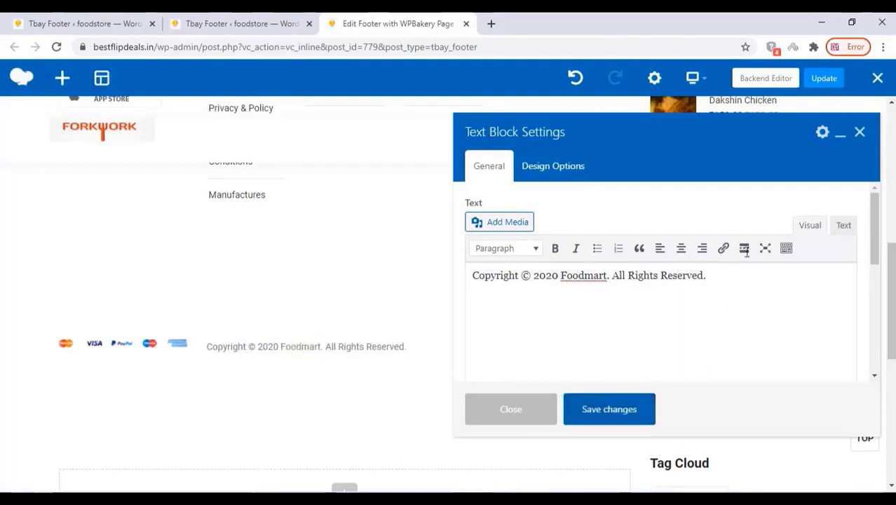
click(859, 132)
click(825, 79)
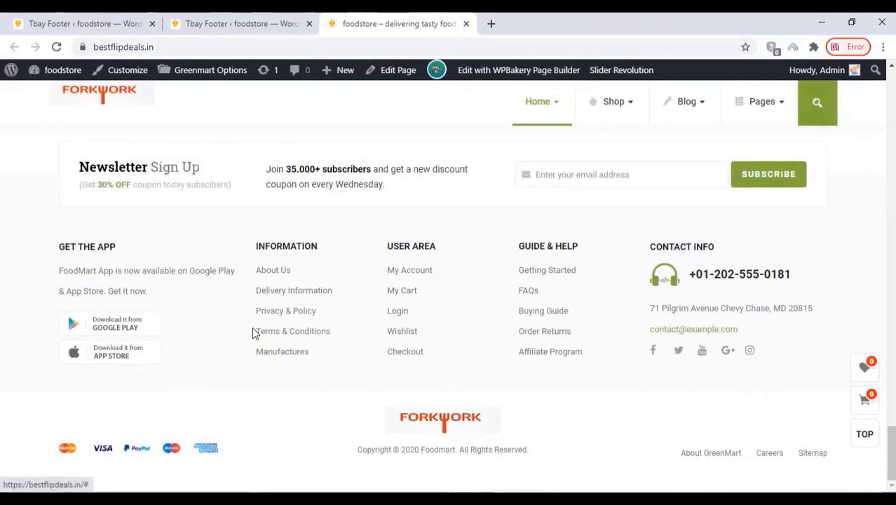
scroll(310, 310, up, 5)
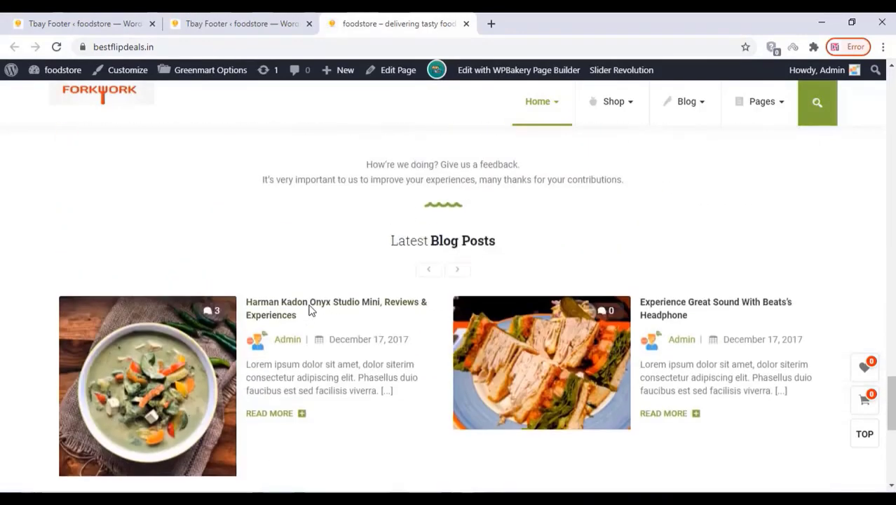
scroll(311, 309, down, 5)
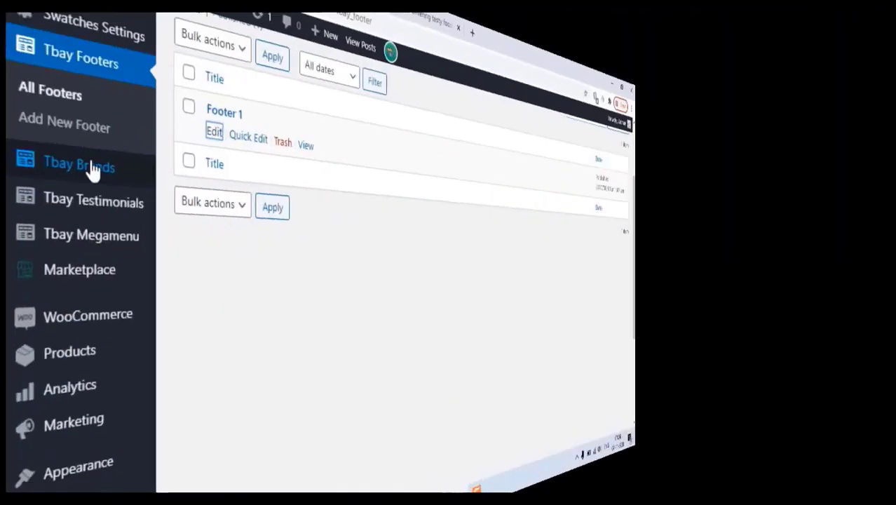
mouse_move(55, 204)
mouse_move(54, 234)
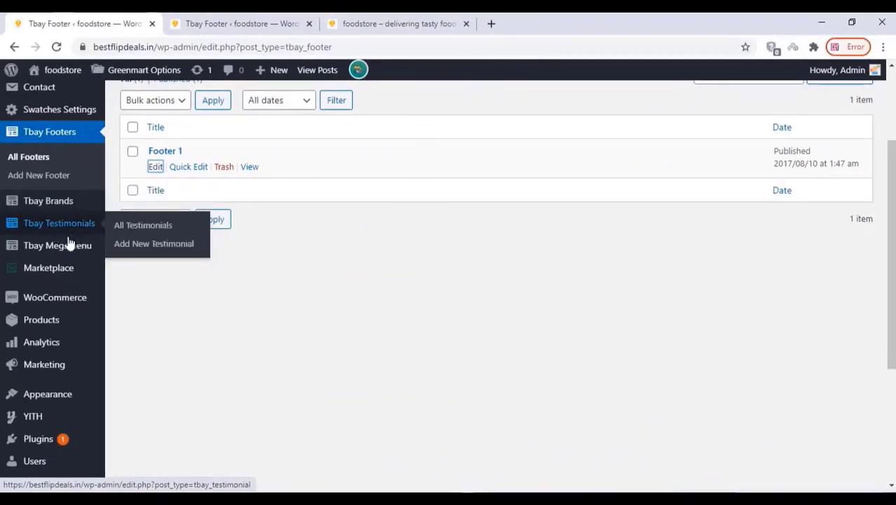
mouse_move(67, 254)
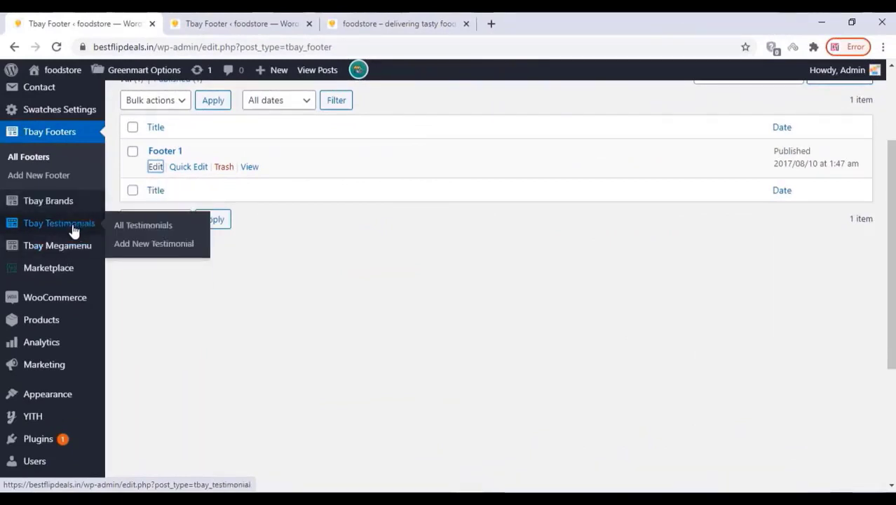
Start a new WooCommerce product, dismiss the WPBakery welcome note and name the product Grilled Chicken
mouse_move(40, 321)
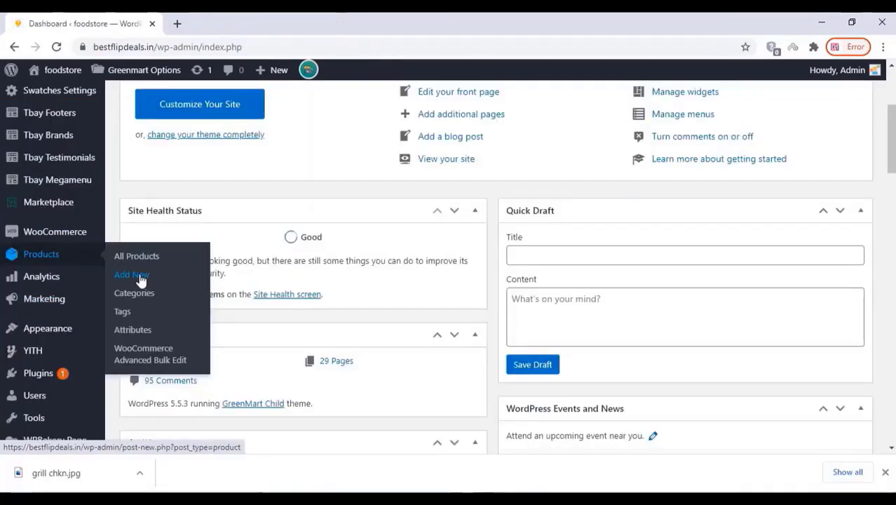
click(141, 279)
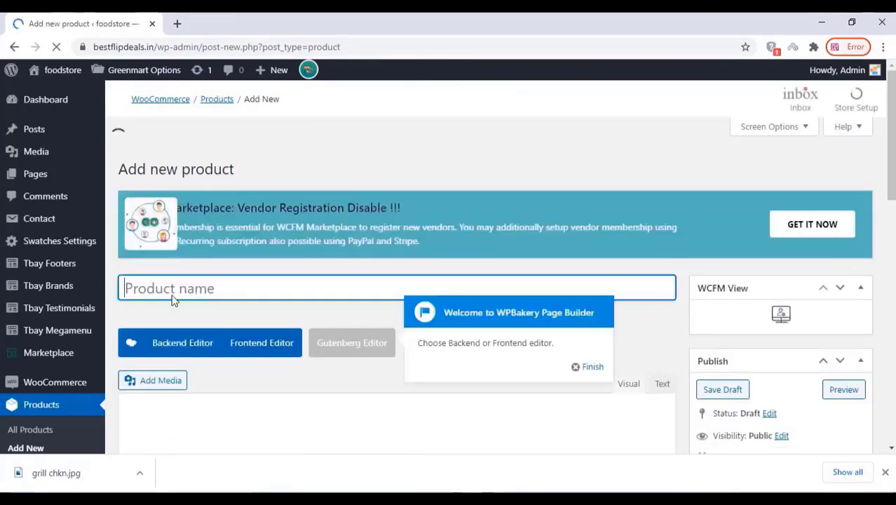
click(577, 372)
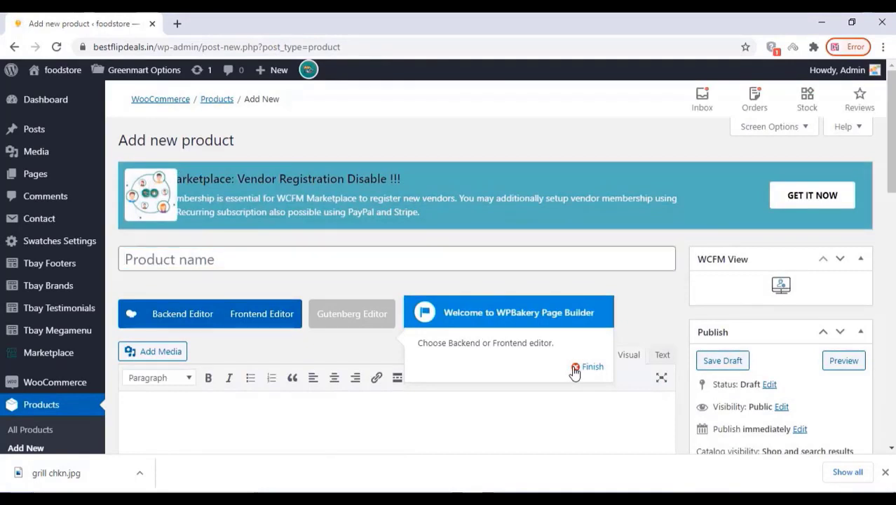
click(160, 261)
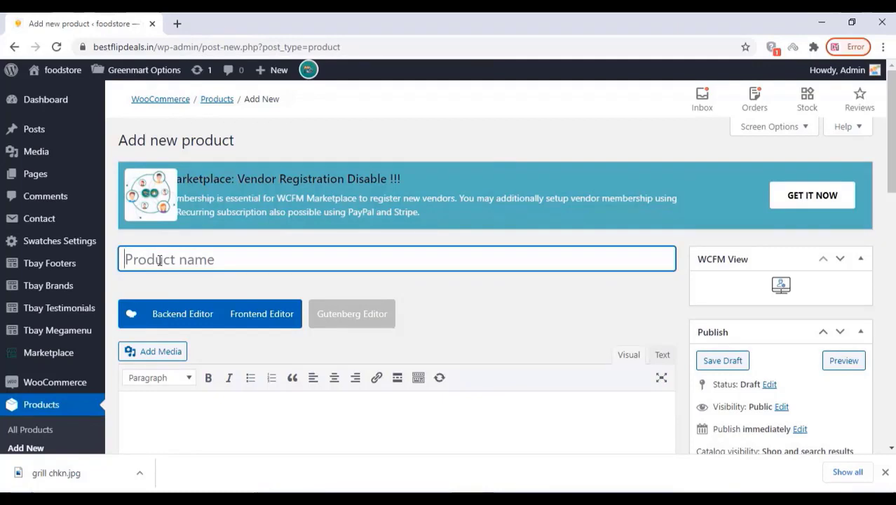
text(Grilled )
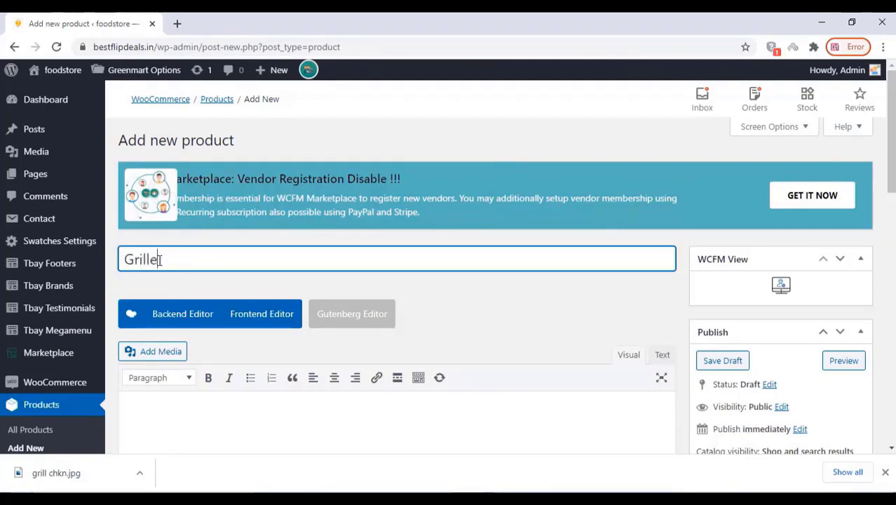
text(Chicken)
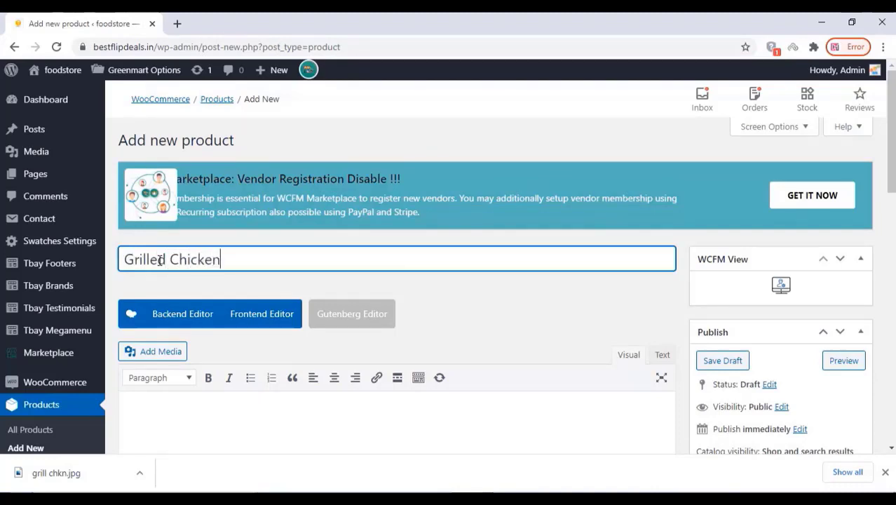
Set the product type of Grilled Chicken to Variable product
scroll(160, 261, down, 4)
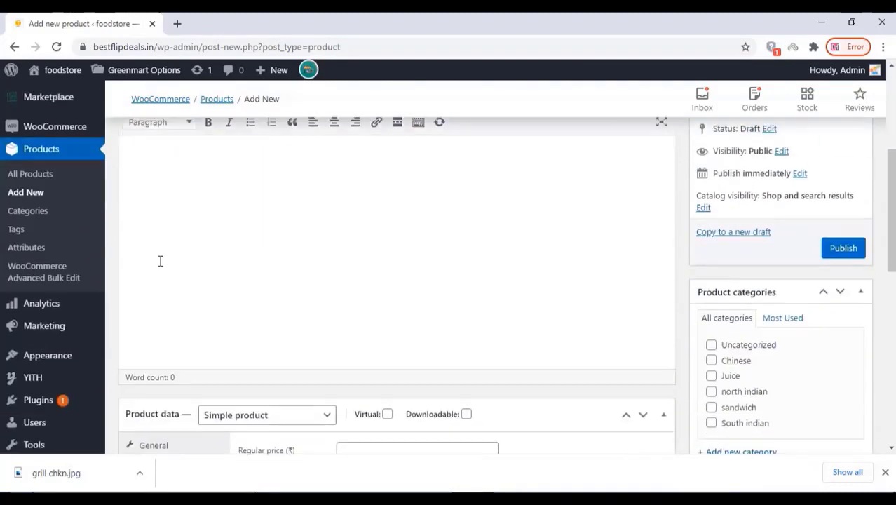
scroll(188, 200, down, 4)
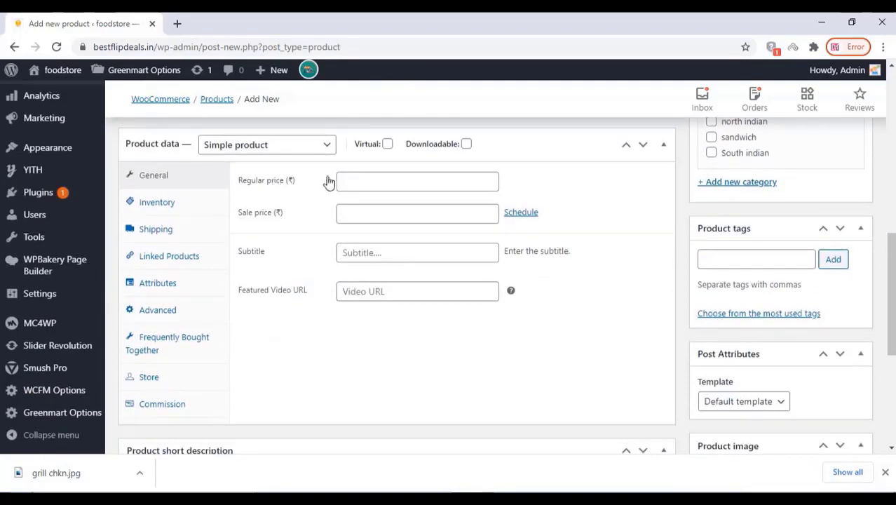
click(280, 145)
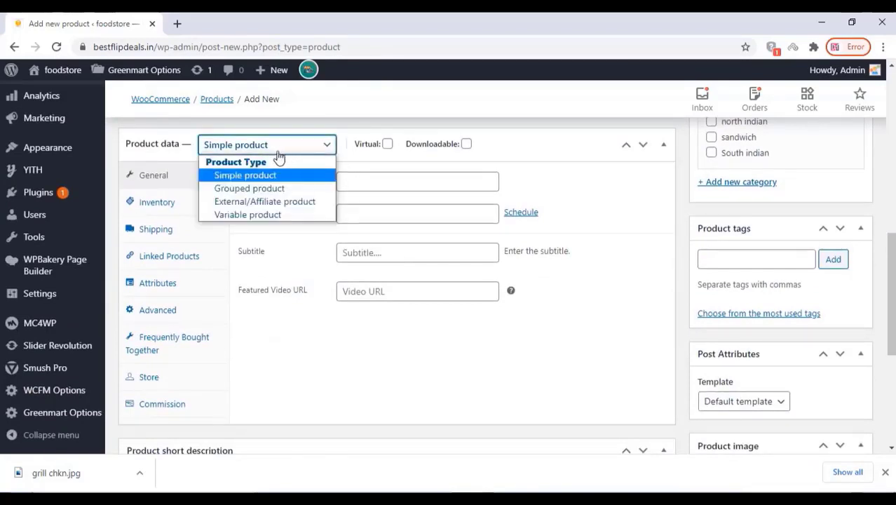
click(240, 215)
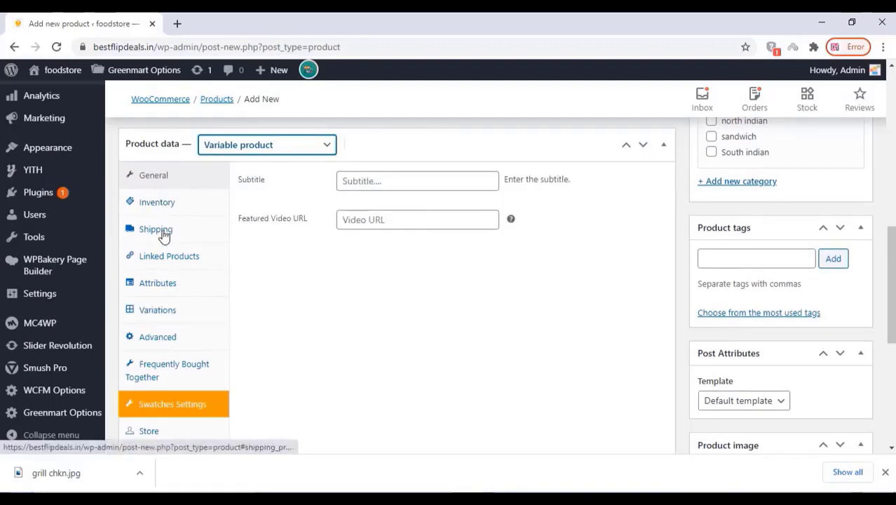
Add a custom product attribute Size with the values Half|Full, enable it for variations and save the attributes
click(154, 287)
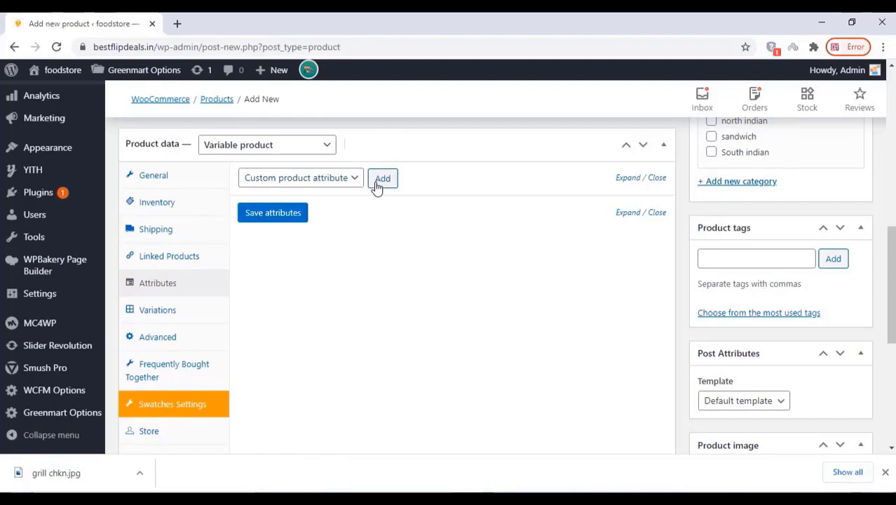
click(378, 186)
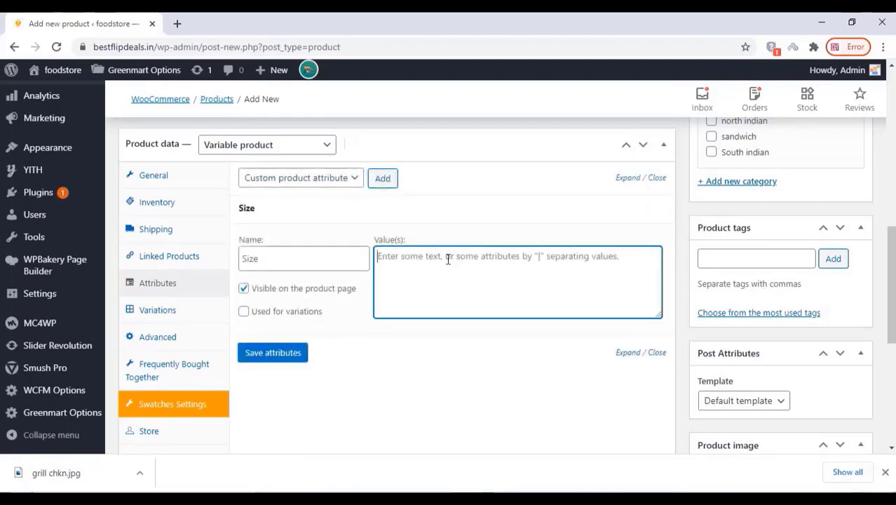
text(Half|Full)
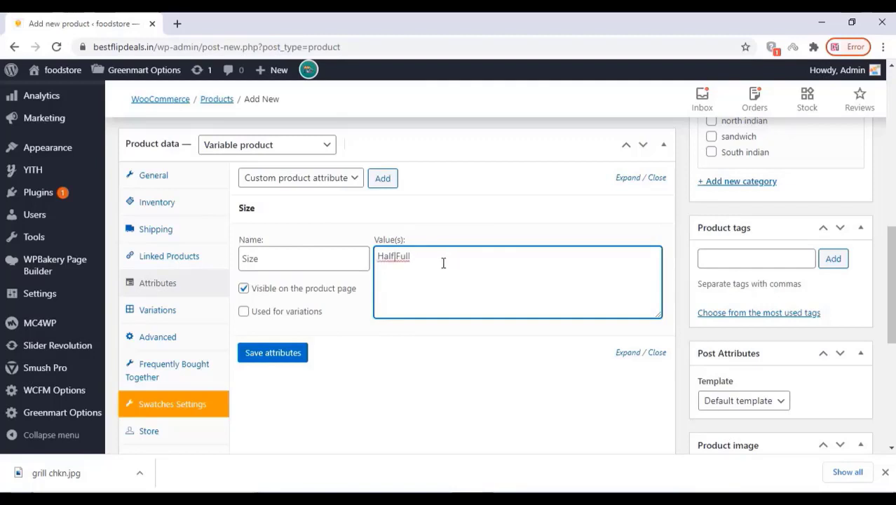
click(245, 312)
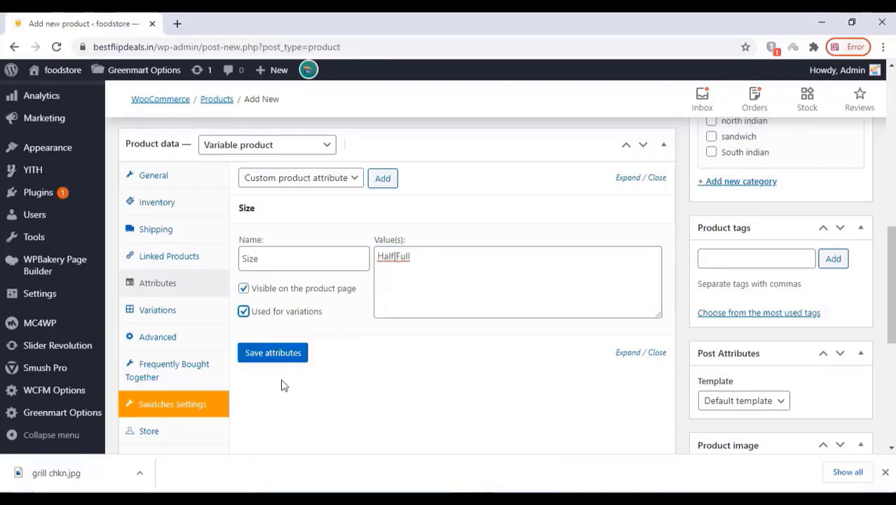
click(282, 358)
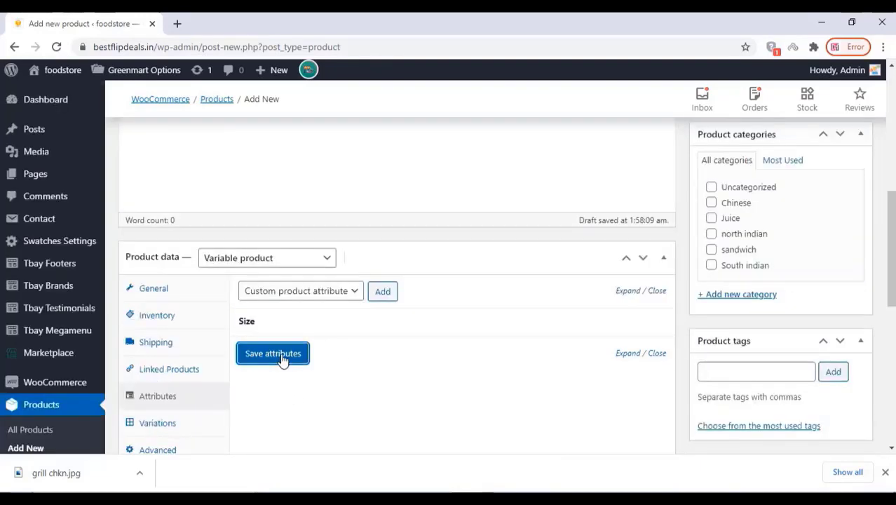
Create variations from all attributes for the Grilled Chicken product and accept the confirmations
scroll(282, 358, down, 2)
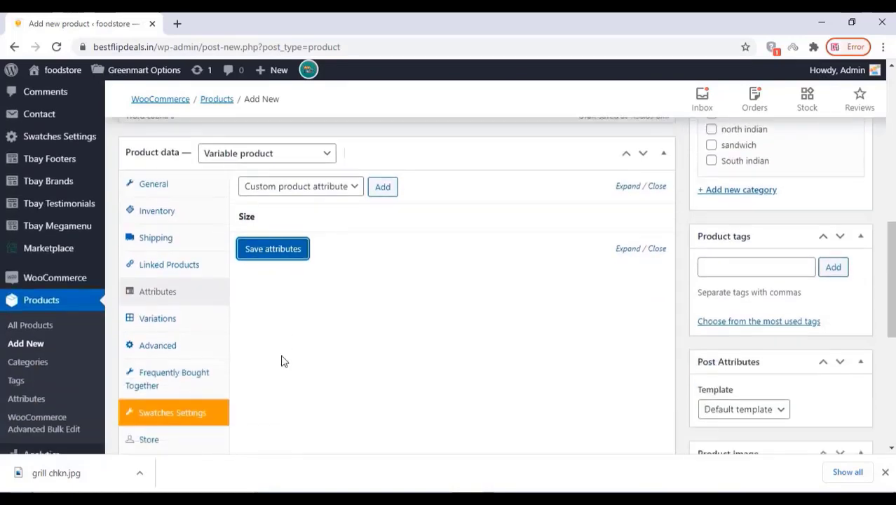
click(156, 298)
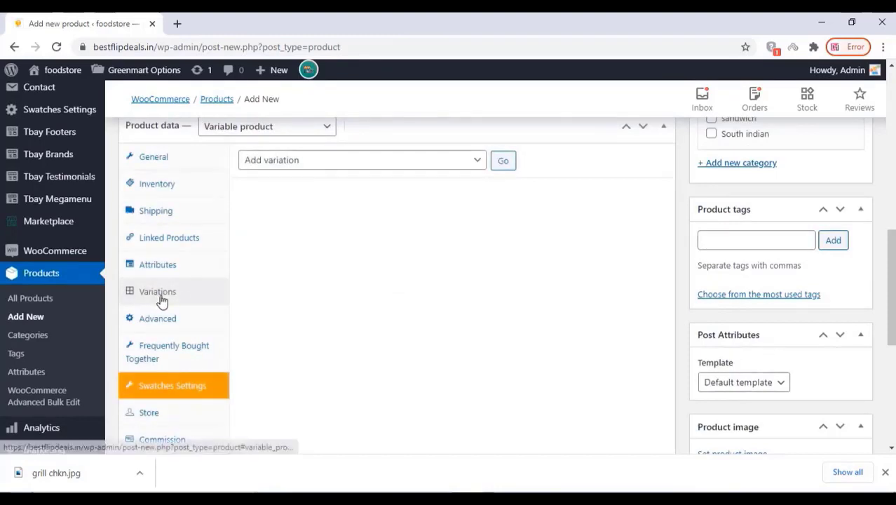
click(456, 164)
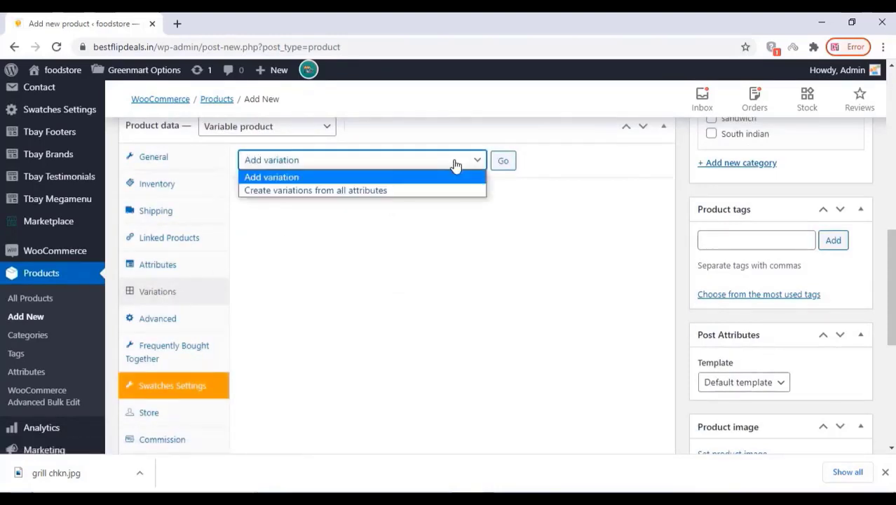
click(405, 191)
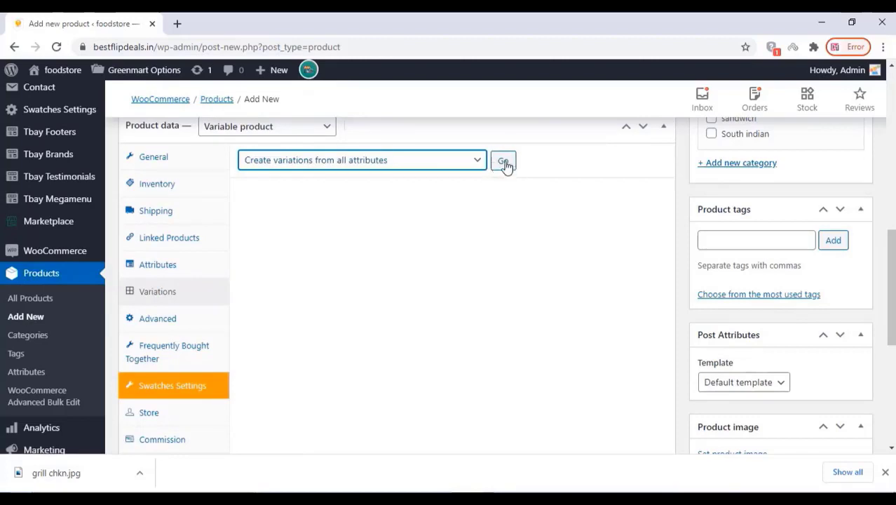
click(504, 162)
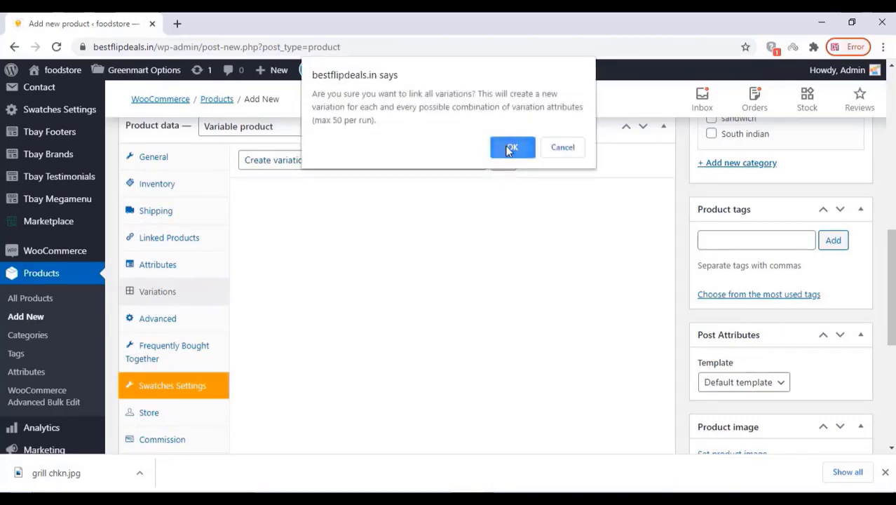
click(511, 147)
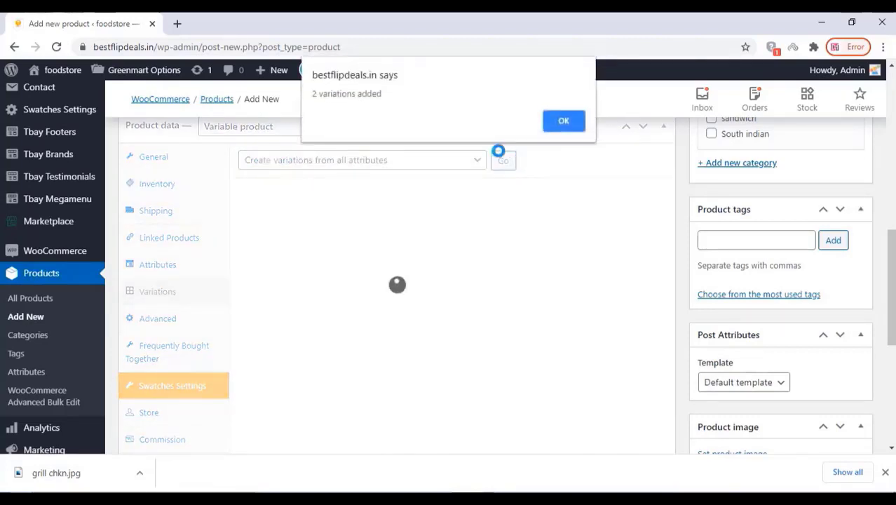
click(563, 124)
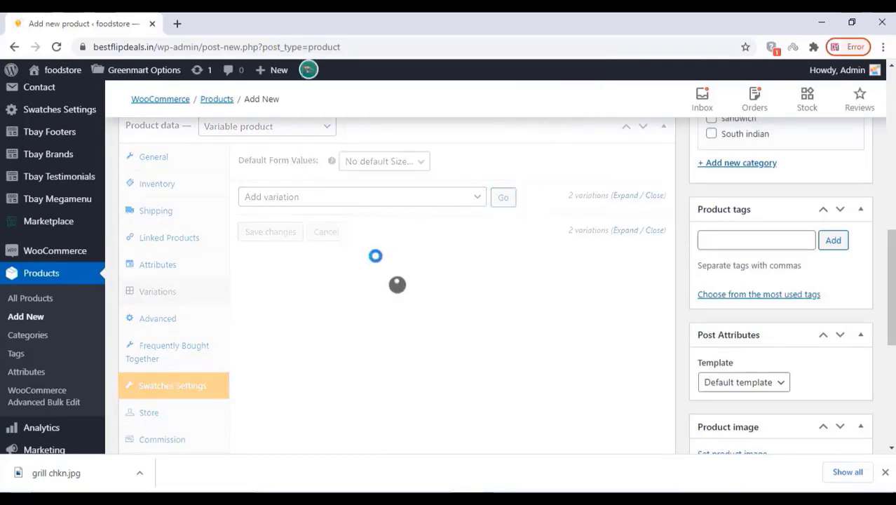
Set the regular price of the Half variation to 100
scroll(378, 266, down, 1)
scroll(378, 270, down, 2)
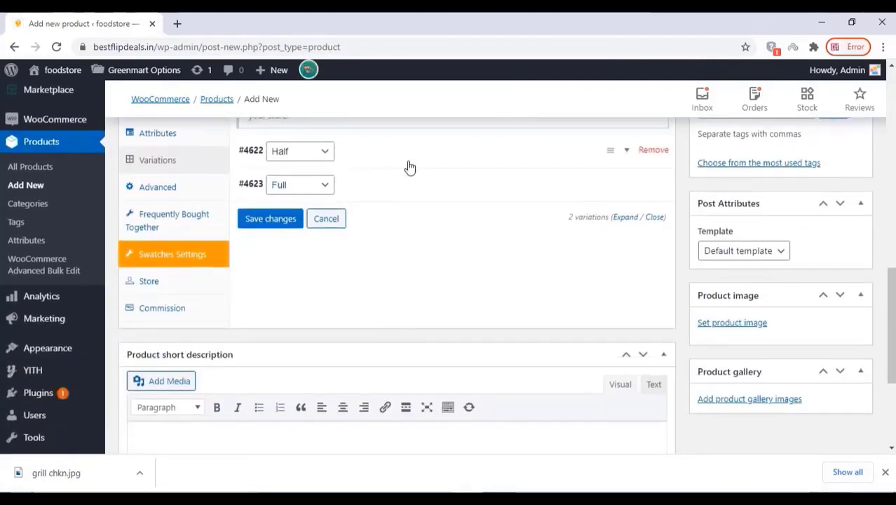
scroll(435, 179, up, 1)
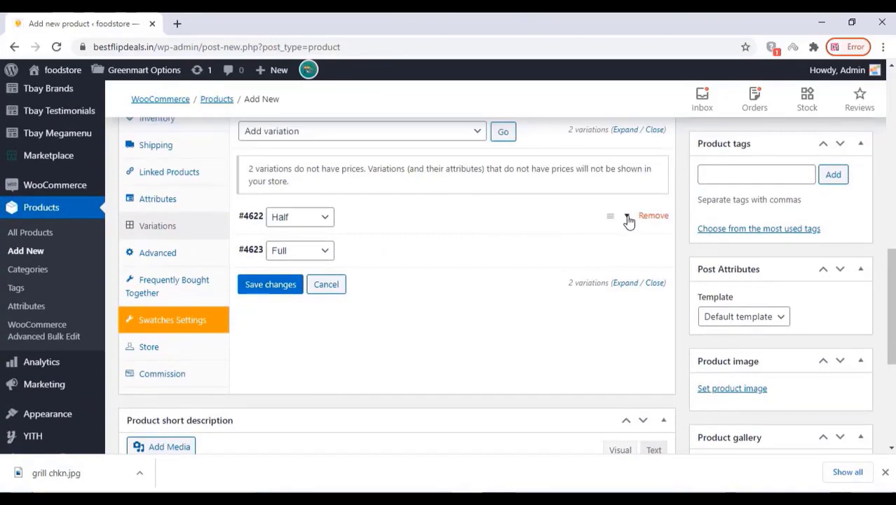
click(629, 219)
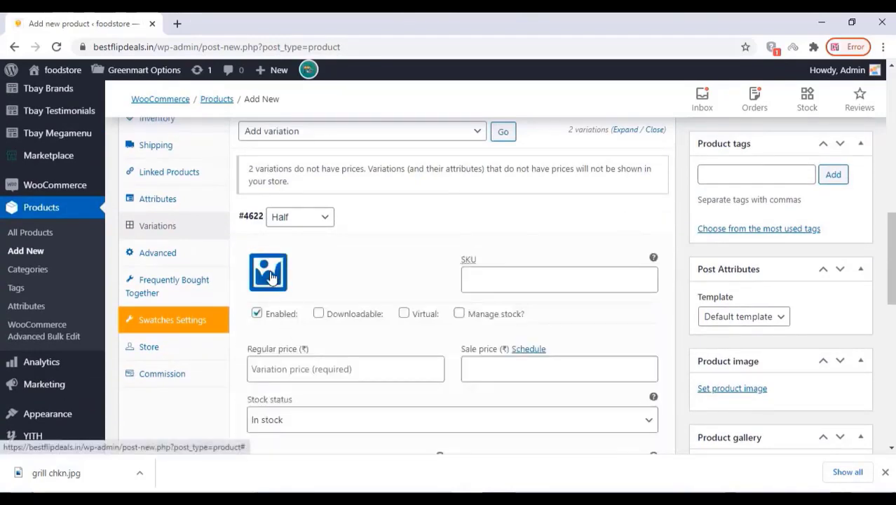
scroll(437, 296, down, 2)
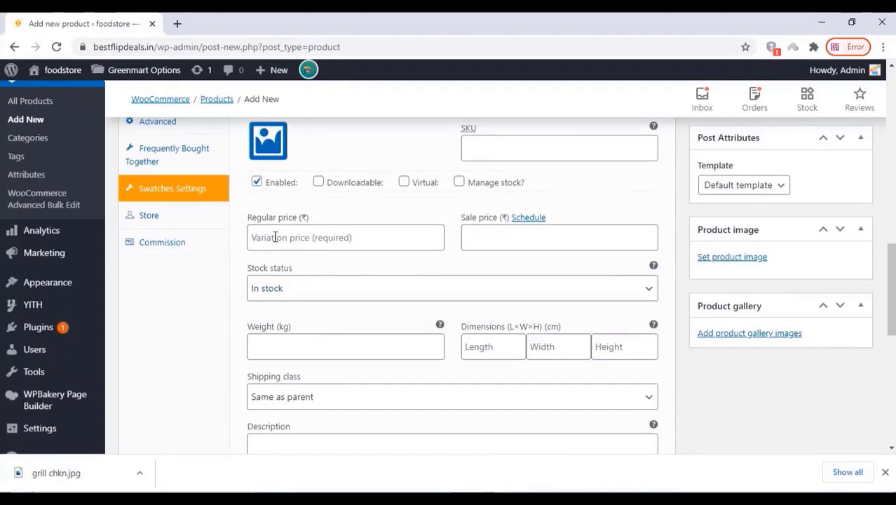
scroll(275, 237, up, 1)
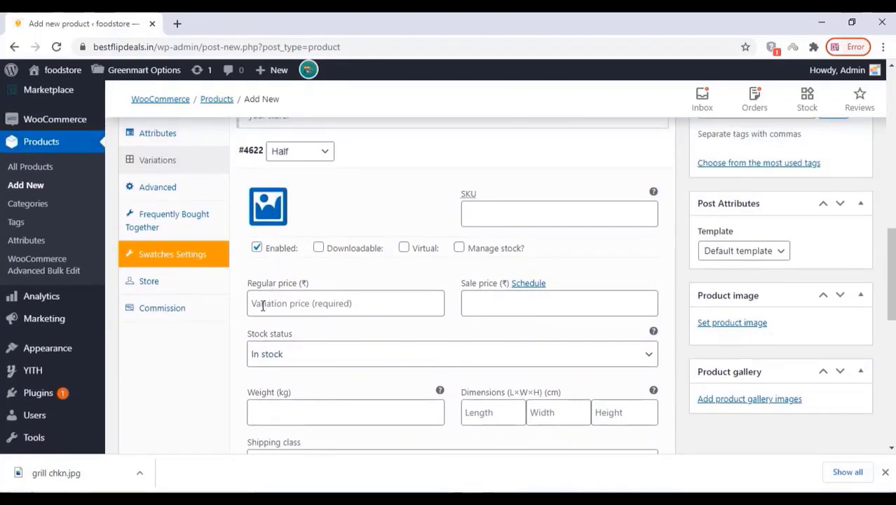
click(263, 306)
text(100)
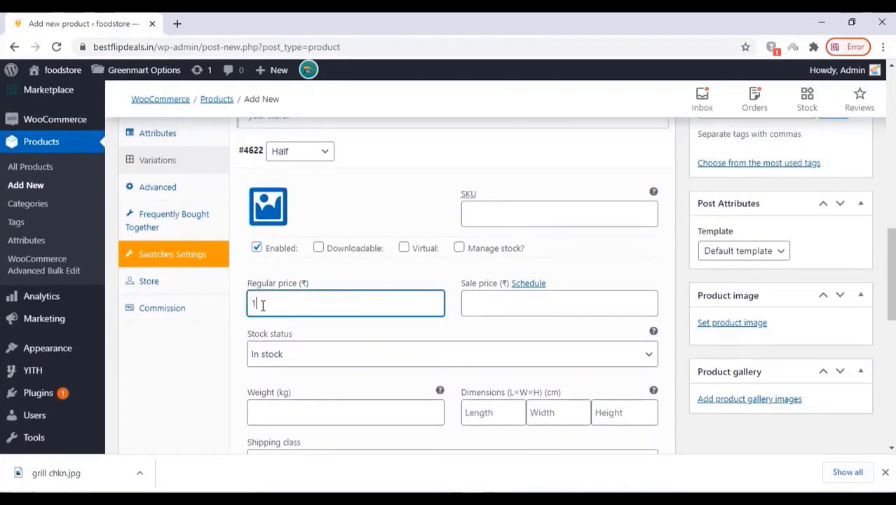
click(483, 303)
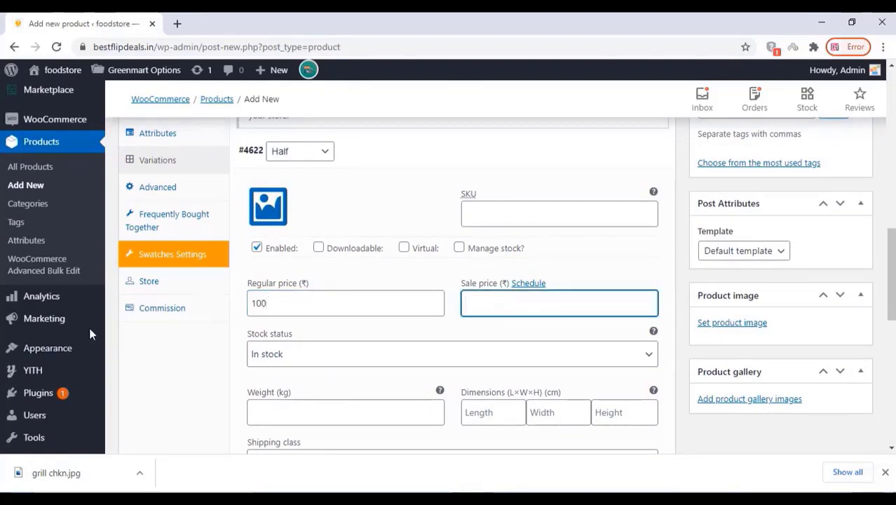
Set the regular price of the Full variation to 200 and save the variation changes
scroll(348, 361, down, 2)
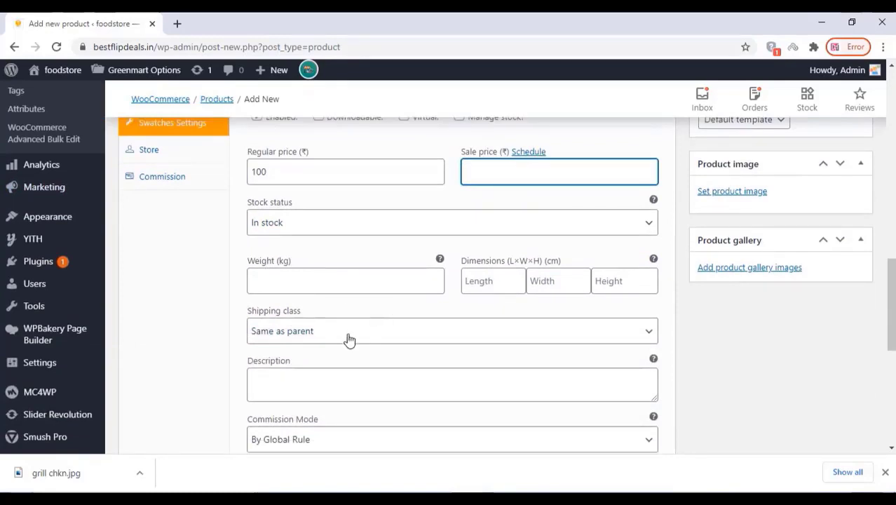
scroll(334, 348, down, 3)
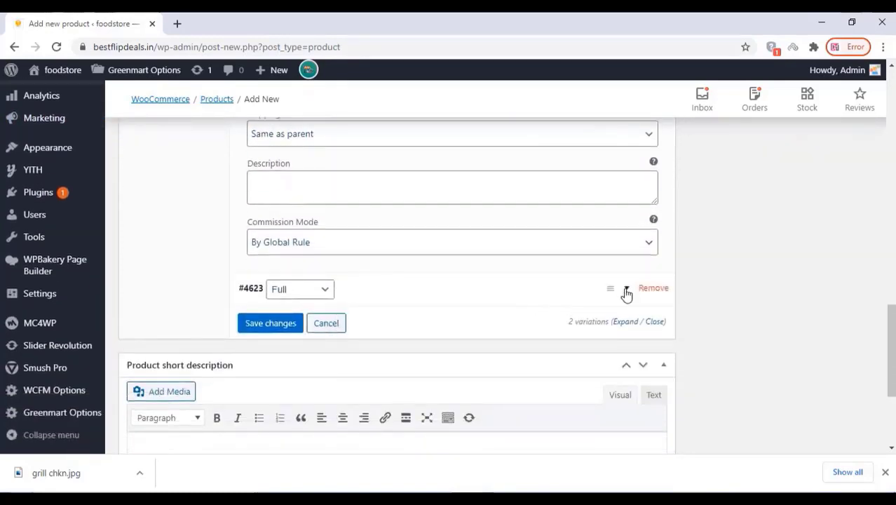
click(628, 292)
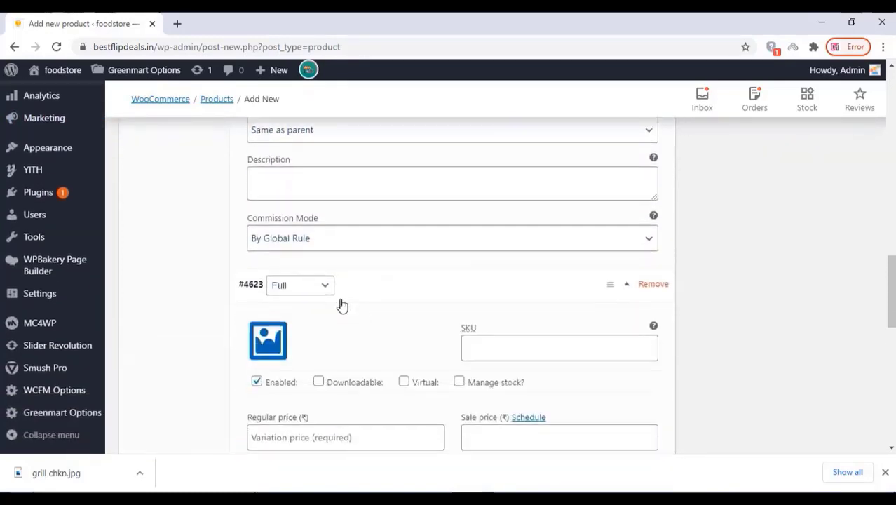
scroll(340, 274, down, 3)
scroll(296, 285, down, 2)
scroll(277, 217, up, 1)
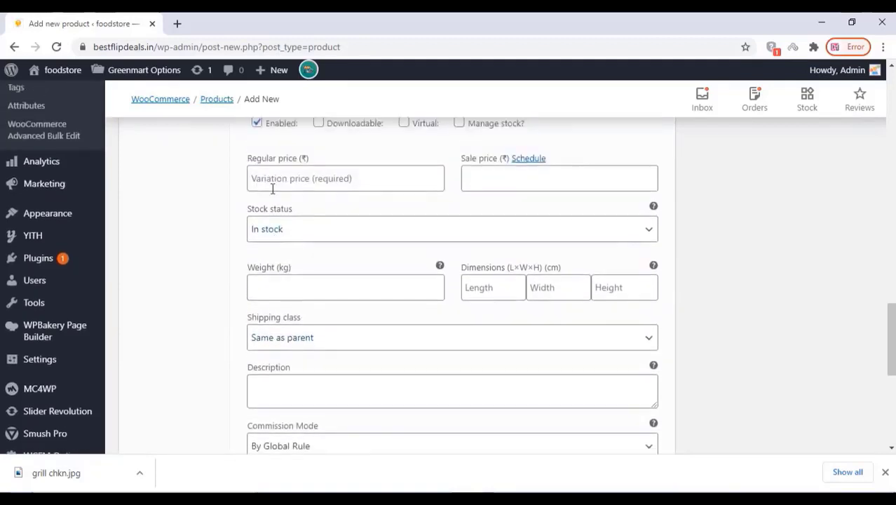
click(270, 184)
text(2)
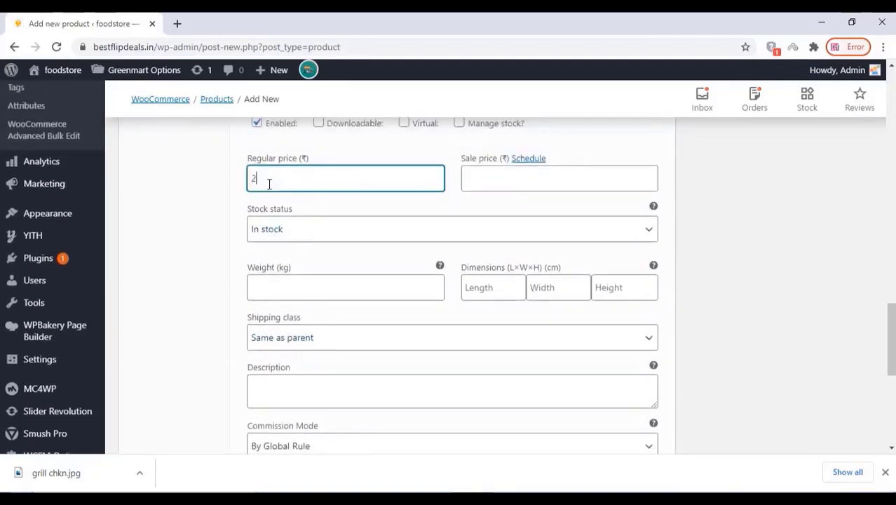
text(00)
scroll(343, 245, down, 2)
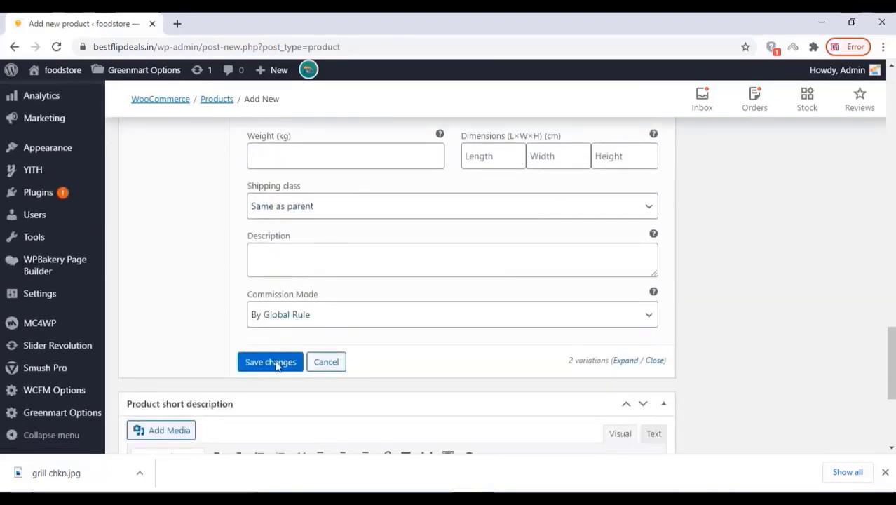
click(276, 363)
click(274, 368)
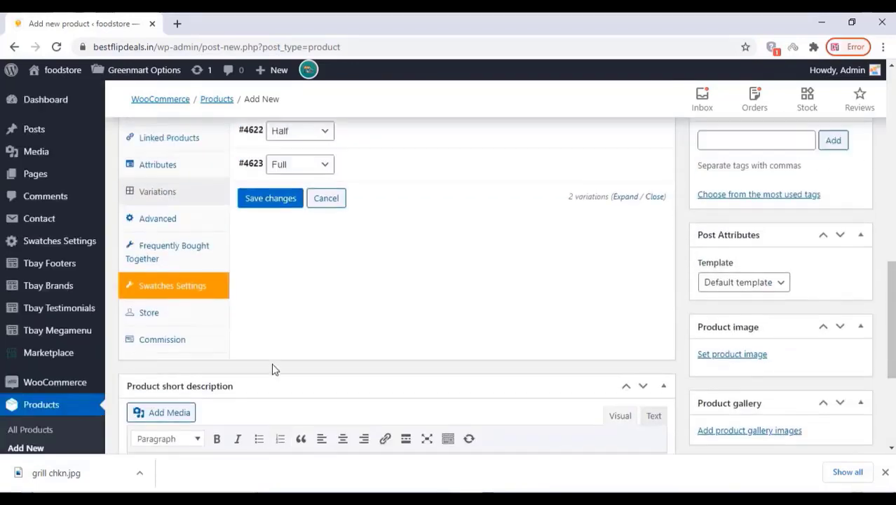
Write "This is a tasty Food" as the product short description
scroll(523, 354, up, 3)
scroll(515, 359, up, 2)
scroll(512, 359, down, 5)
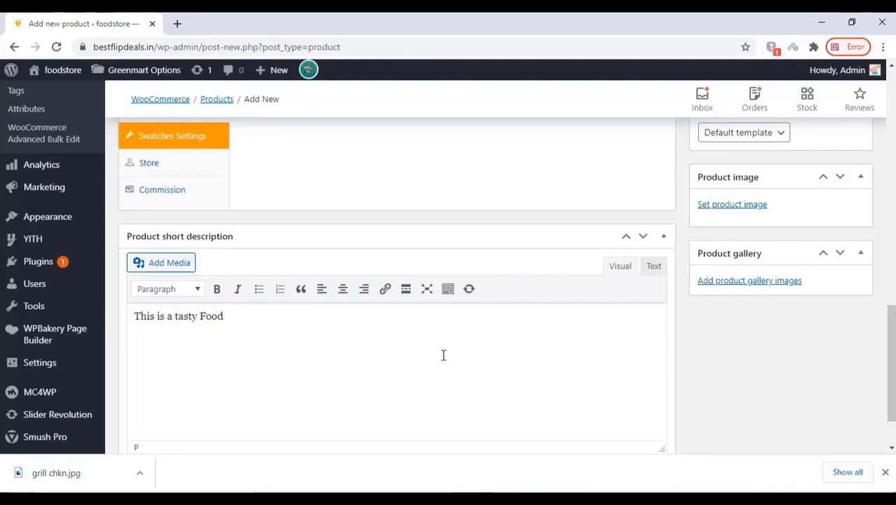
Upload grill chkn.jpg and set it as the product image
scroll(631, 337, up, 1)
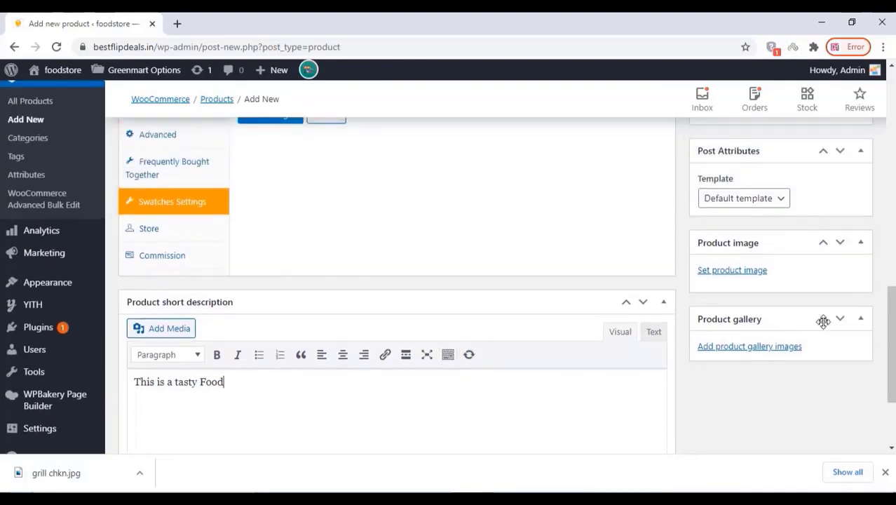
click(751, 273)
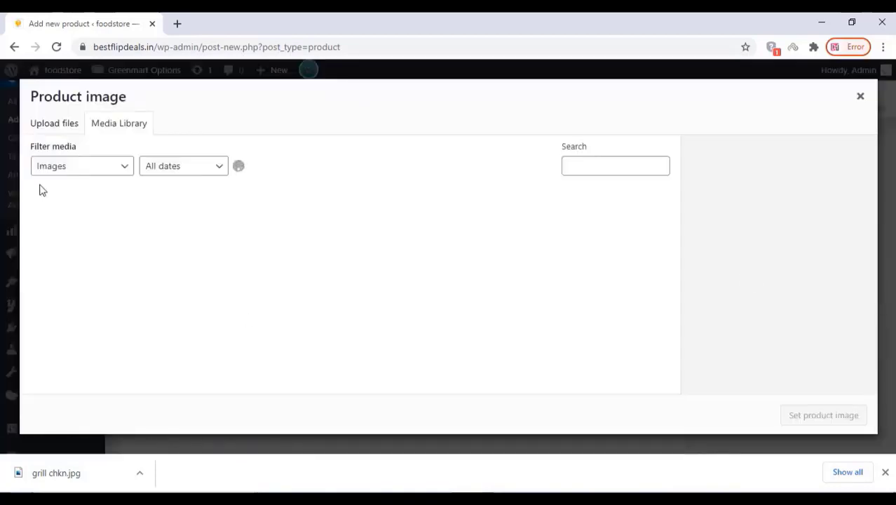
click(51, 122)
click(449, 282)
click(374, 345)
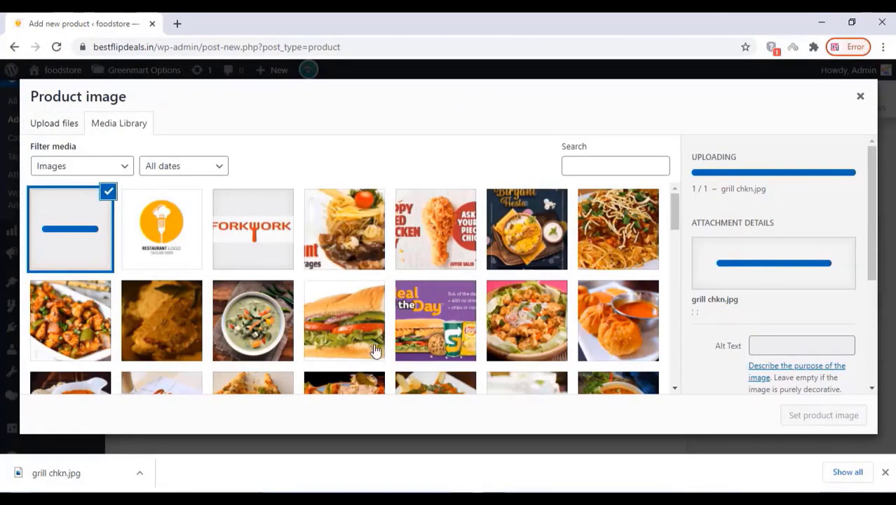
click(823, 415)
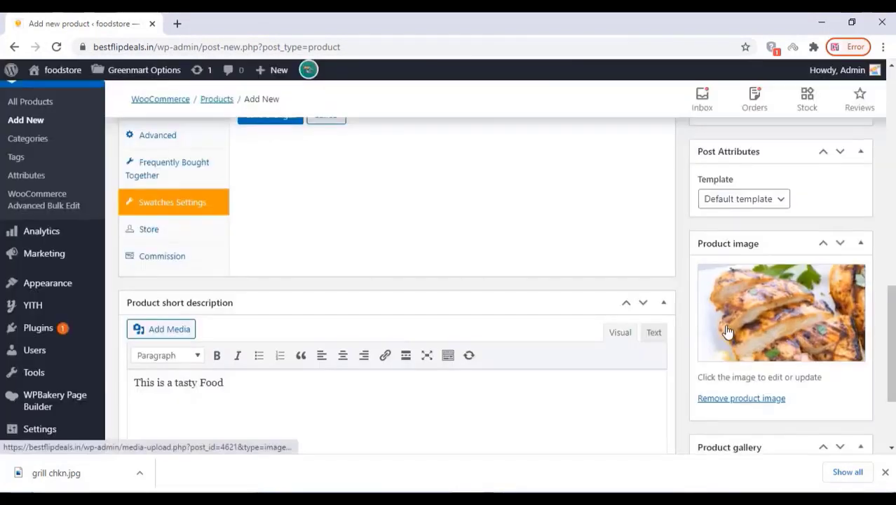
Add a new product category named Grilled without choosing a parent category
scroll(727, 330, up, 4)
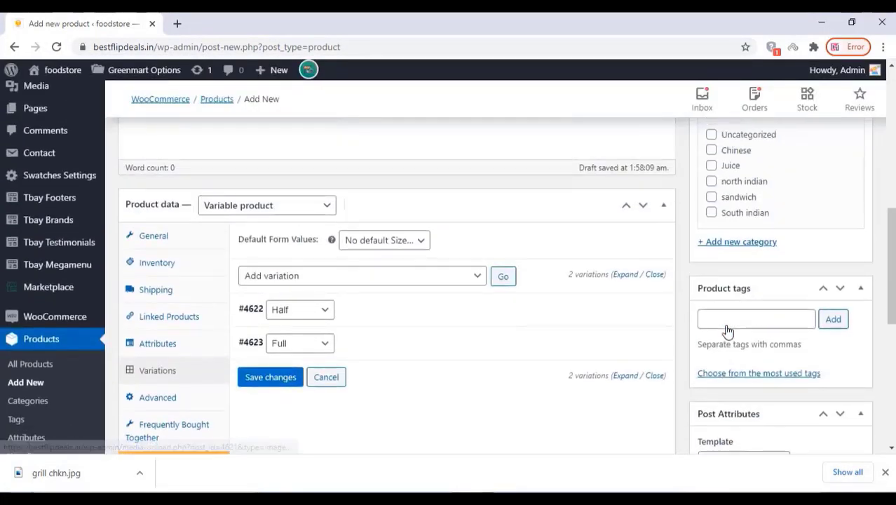
click(739, 243)
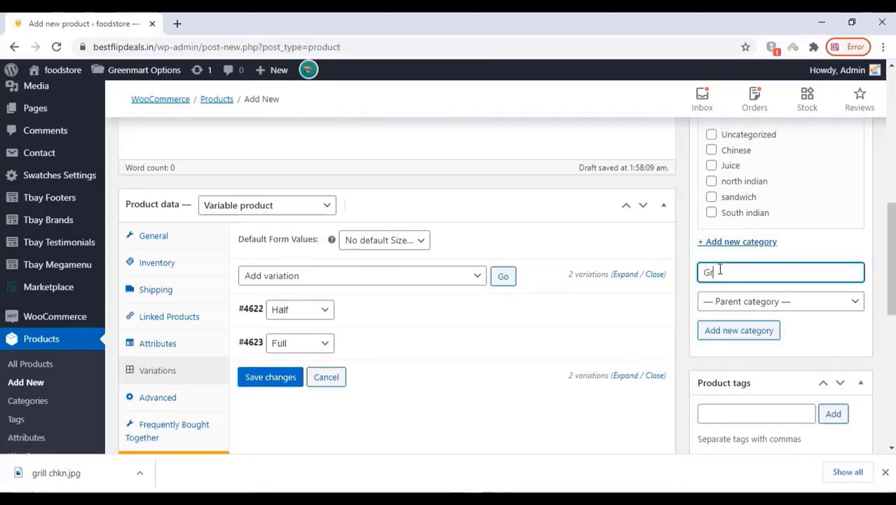
text(Grilled)
click(757, 333)
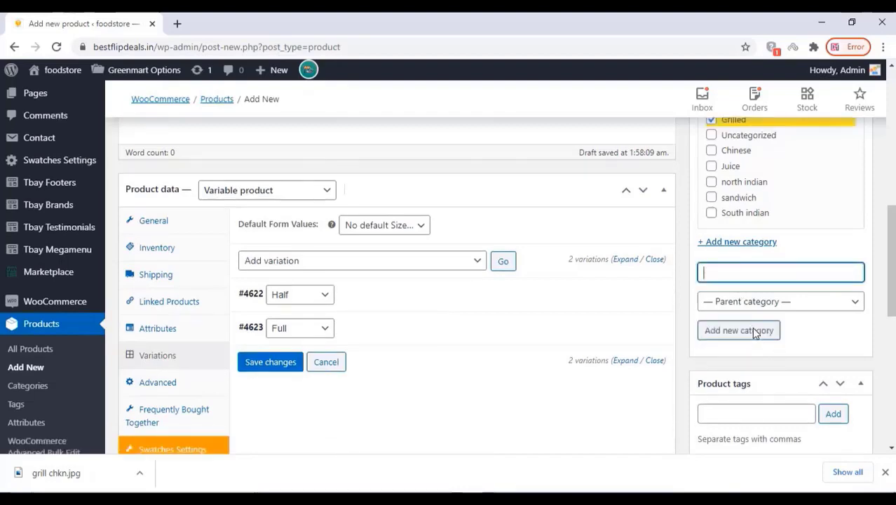
Add the product tag Chicken
scroll(751, 350, down, 2)
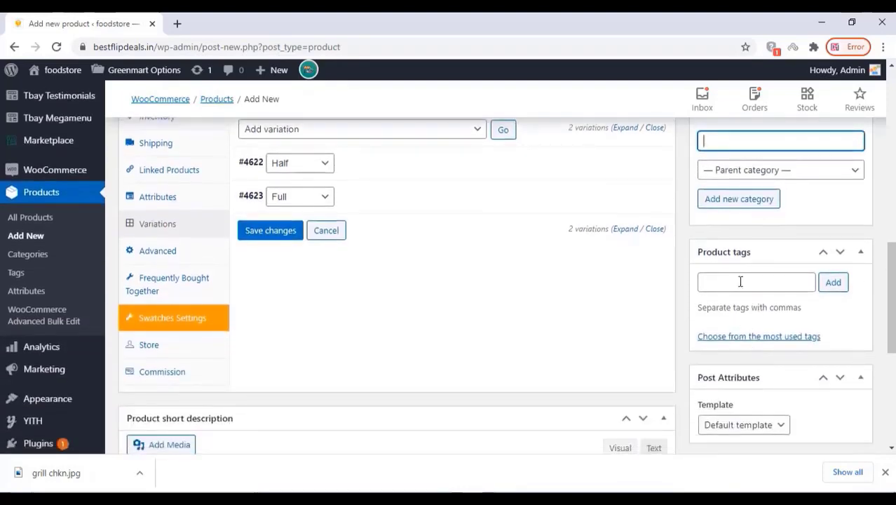
click(727, 283)
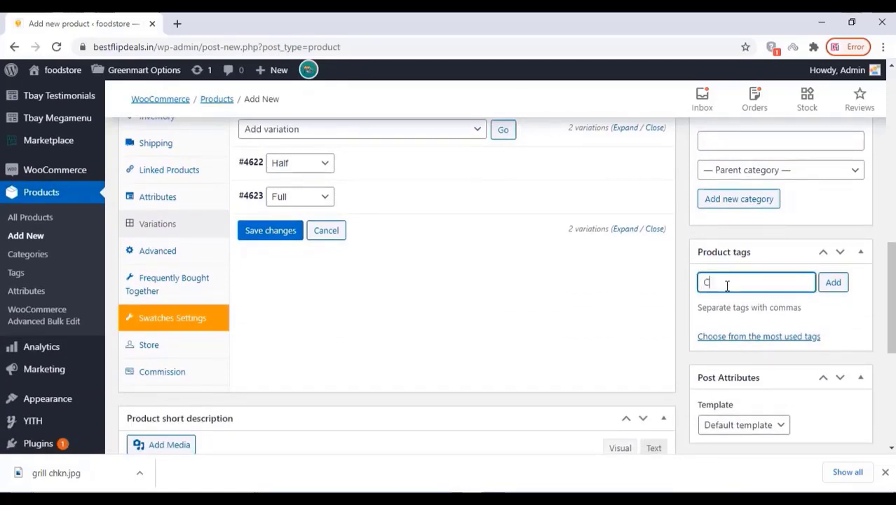
text(Chicken)
click(832, 283)
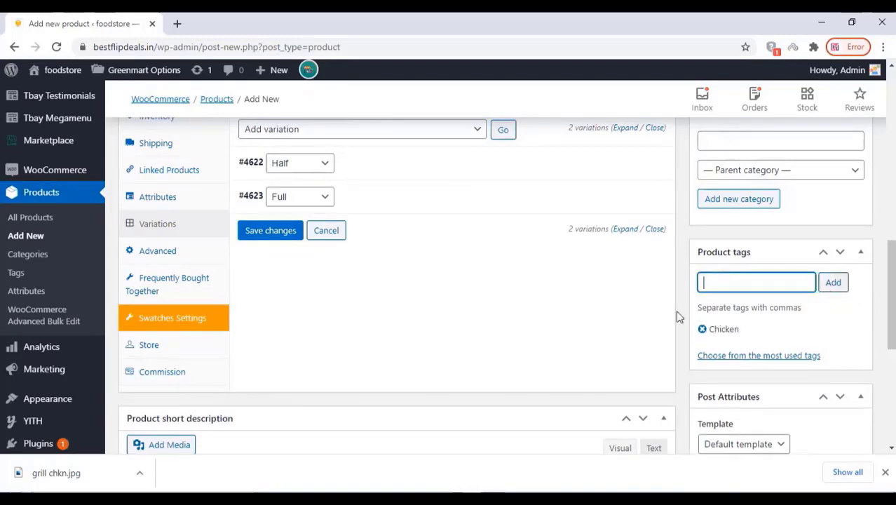
Publish the Grilled Chicken product
scroll(660, 327, down, 3)
scroll(659, 327, up, 4)
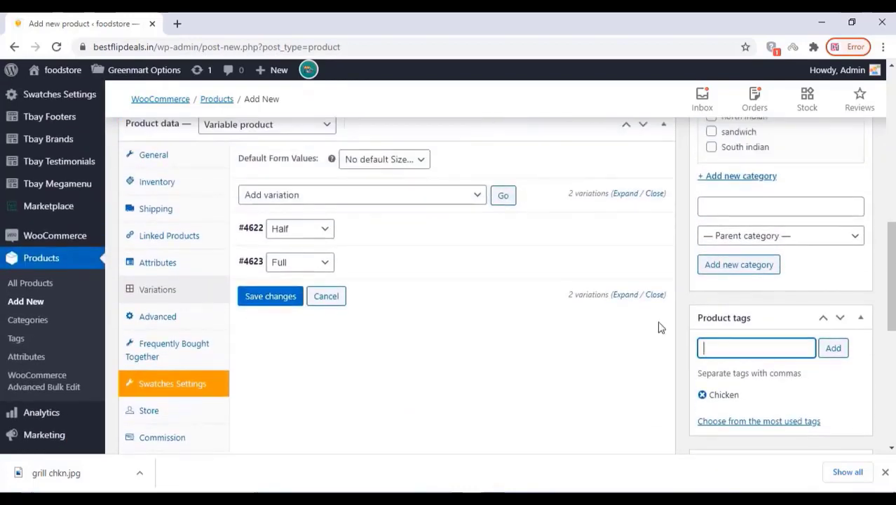
scroll(659, 327, up, 6)
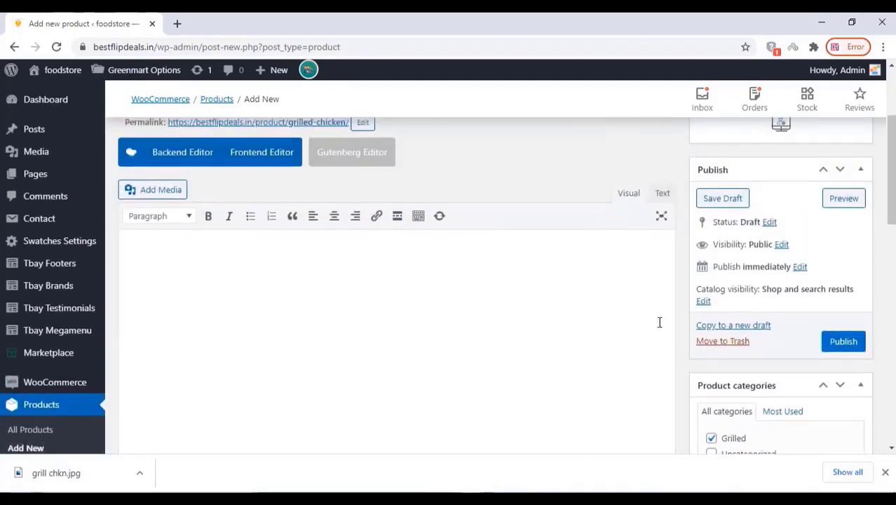
scroll(659, 322, up, 1)
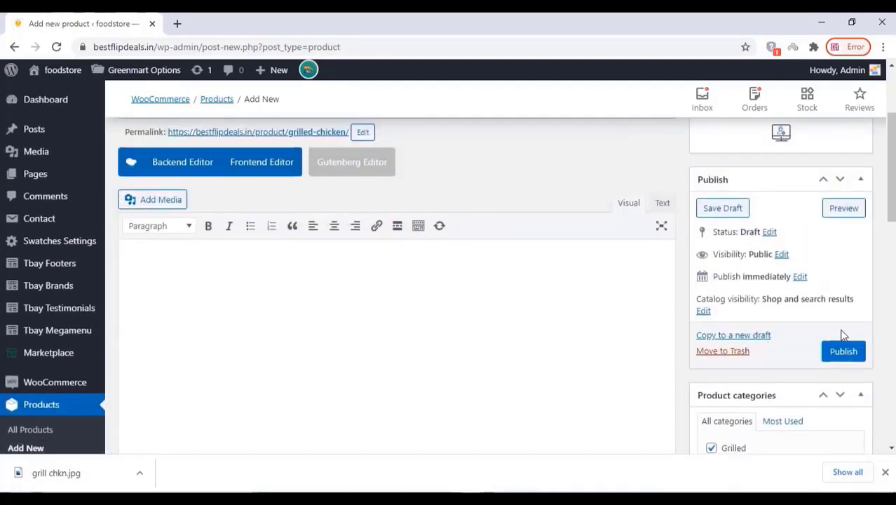
click(835, 358)
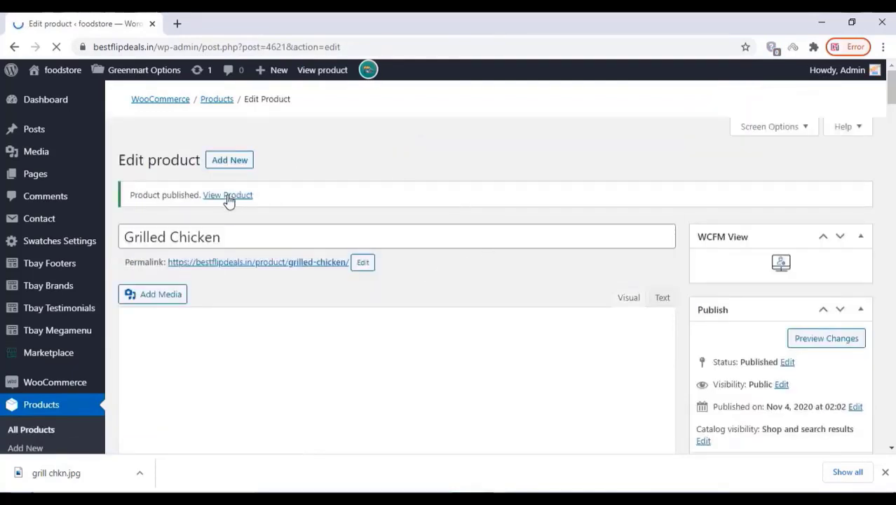
View the published Grilled Chicken page in a new browser tab and compare the prices of the Half and Full sizes
right_click(229, 197)
click(271, 207)
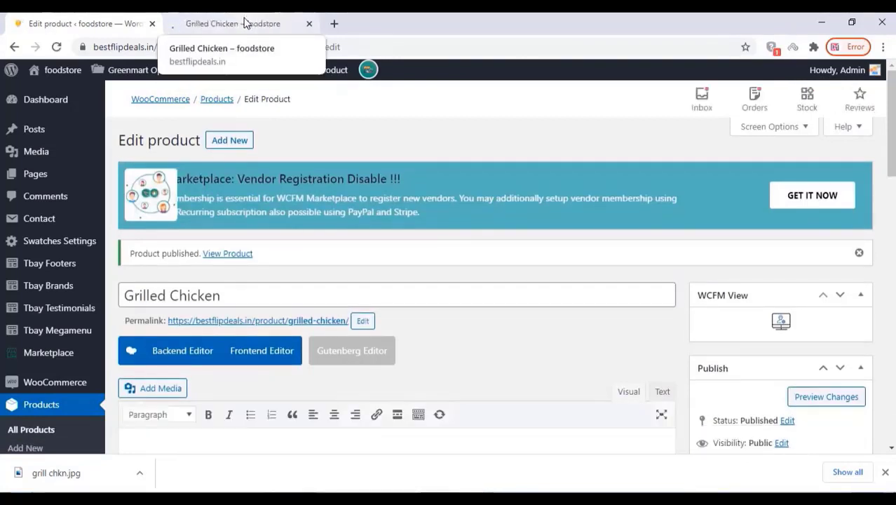
click(245, 23)
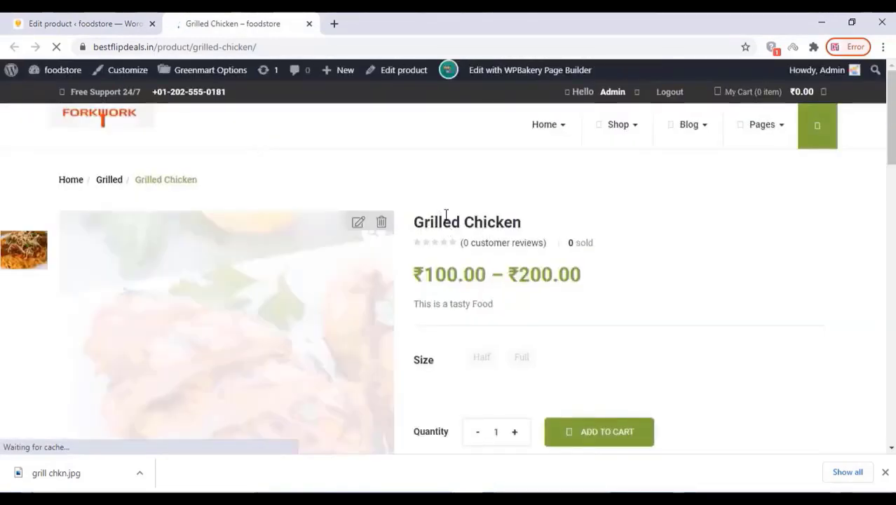
scroll(436, 206, down, 2)
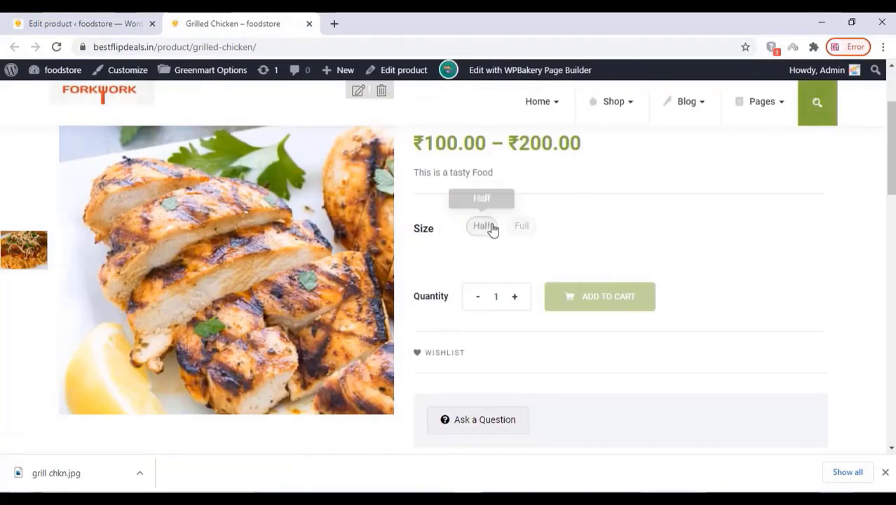
click(486, 230)
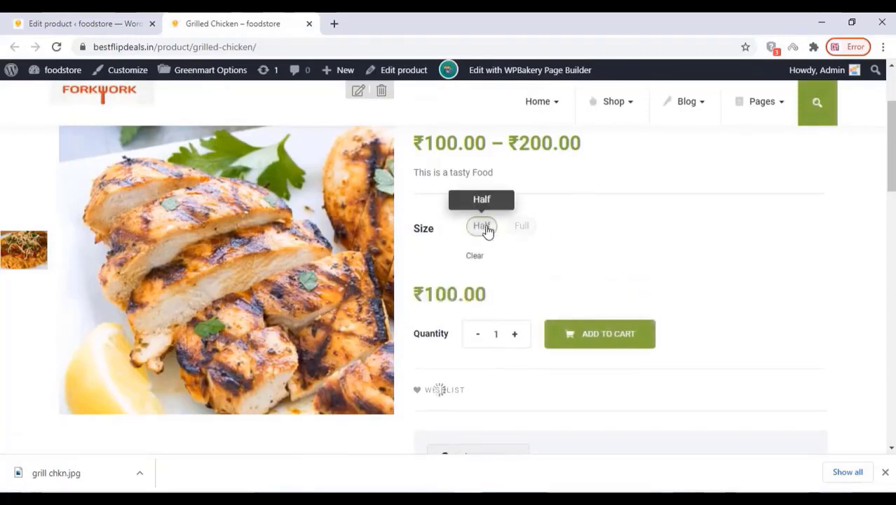
click(524, 226)
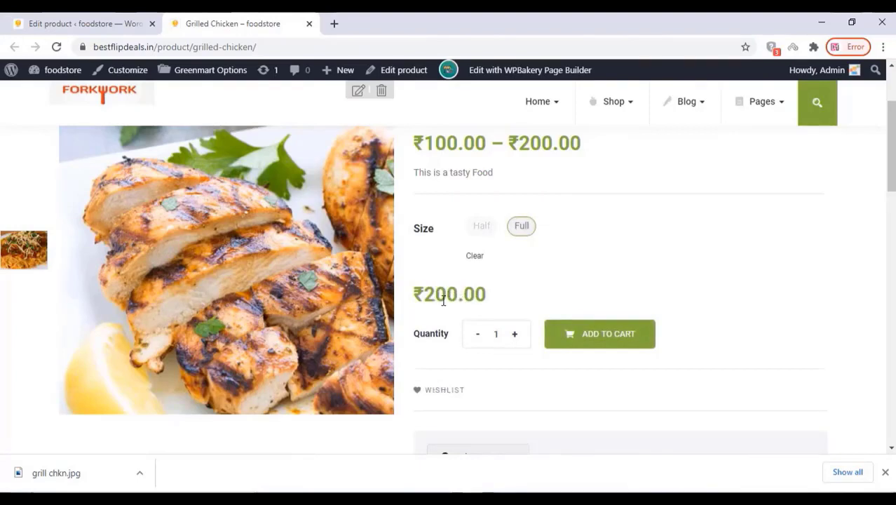
Review the product page's category, tag and size details, then close its tab
scroll(443, 298, up, 2)
scroll(443, 300, down, 3)
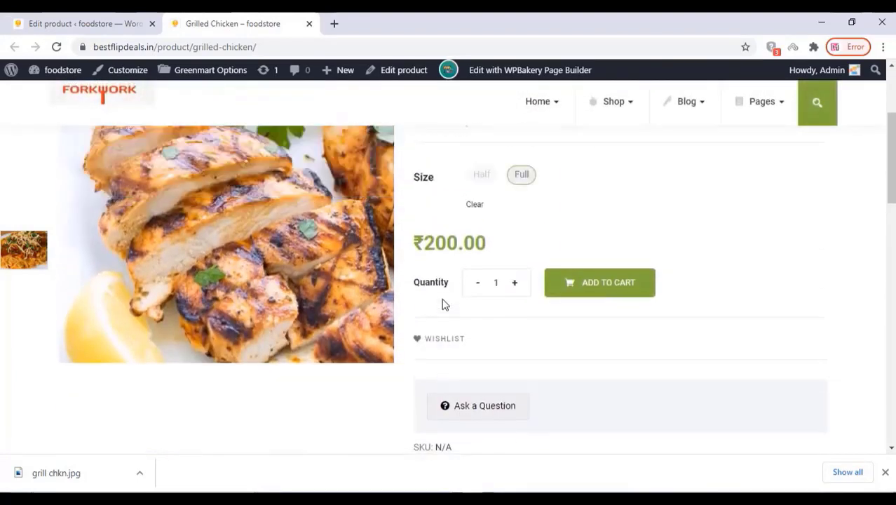
scroll(443, 305, up, 2)
scroll(452, 274, down, 4)
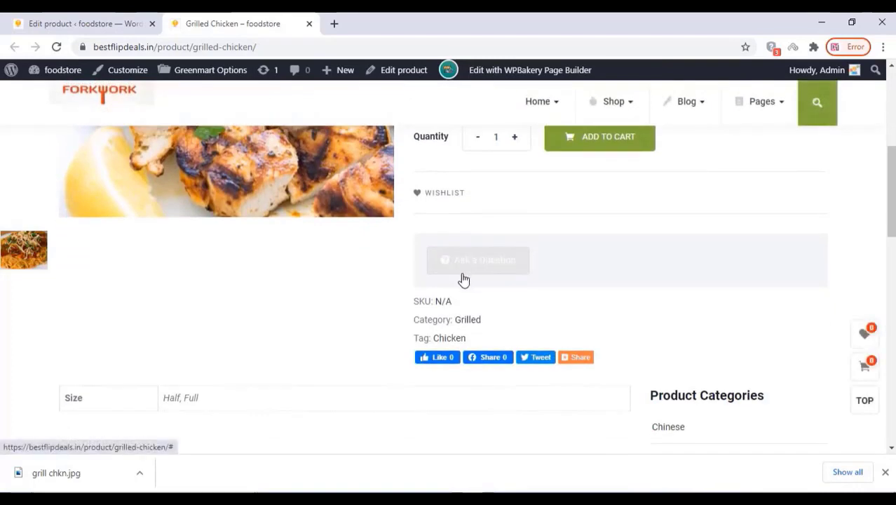
scroll(355, 314, down, 2)
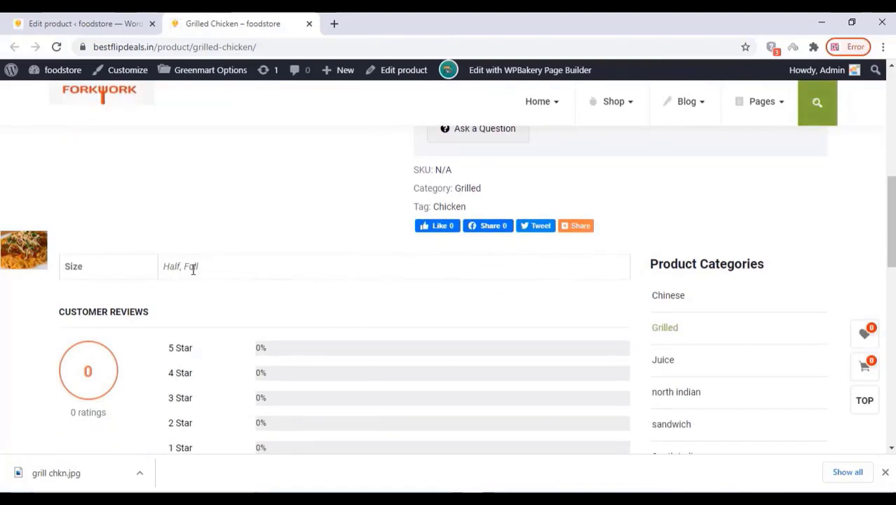
click(309, 24)
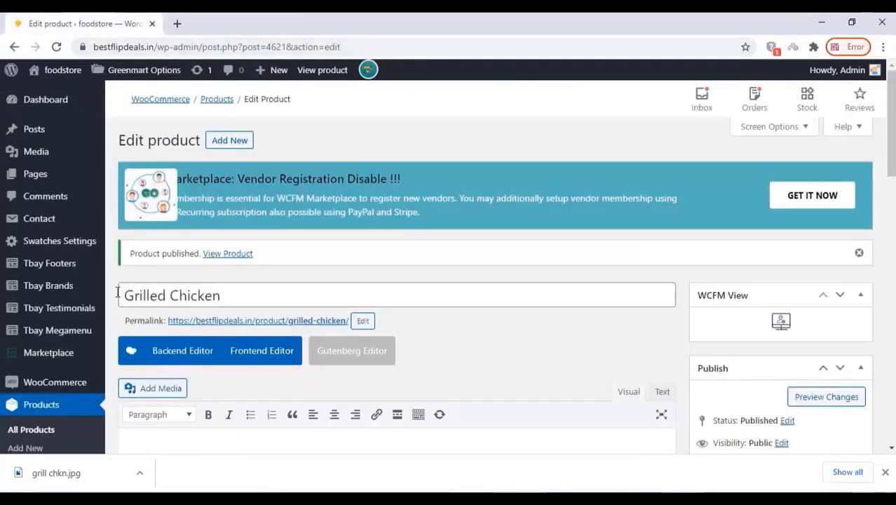
Start a new product and name it Apple Shake
scroll(74, 305, down, 2)
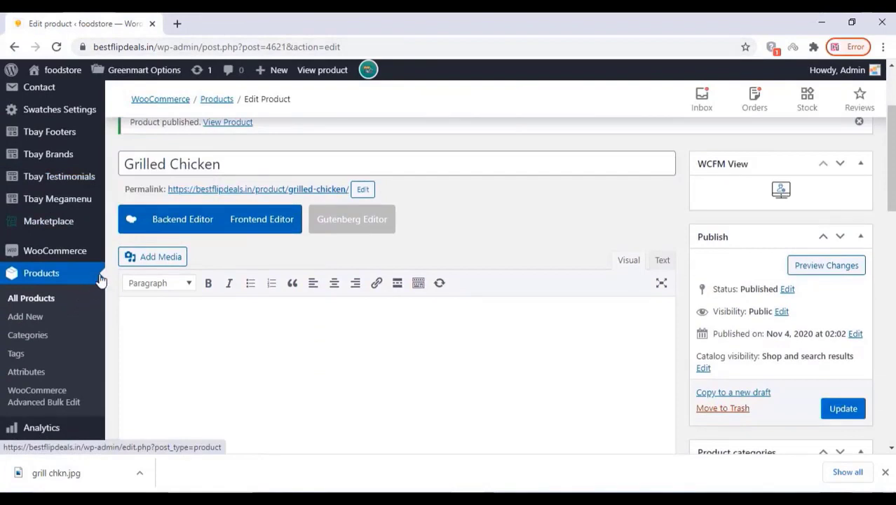
click(34, 324)
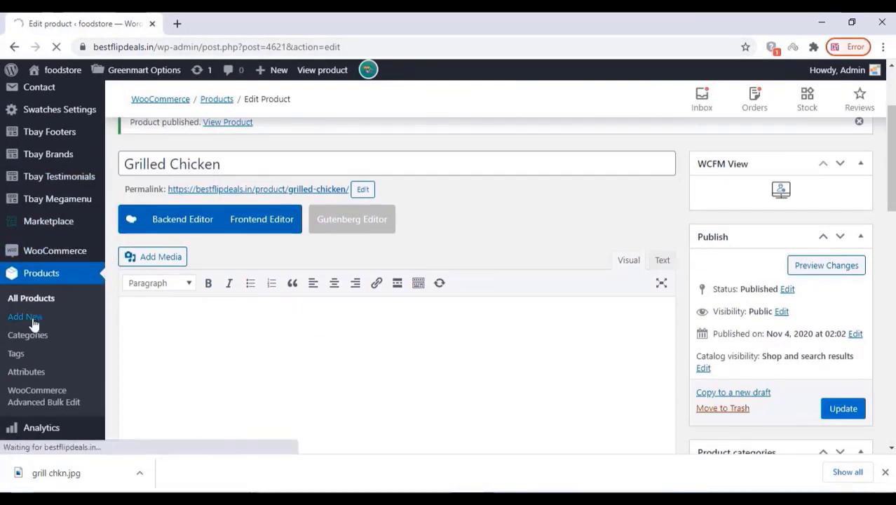
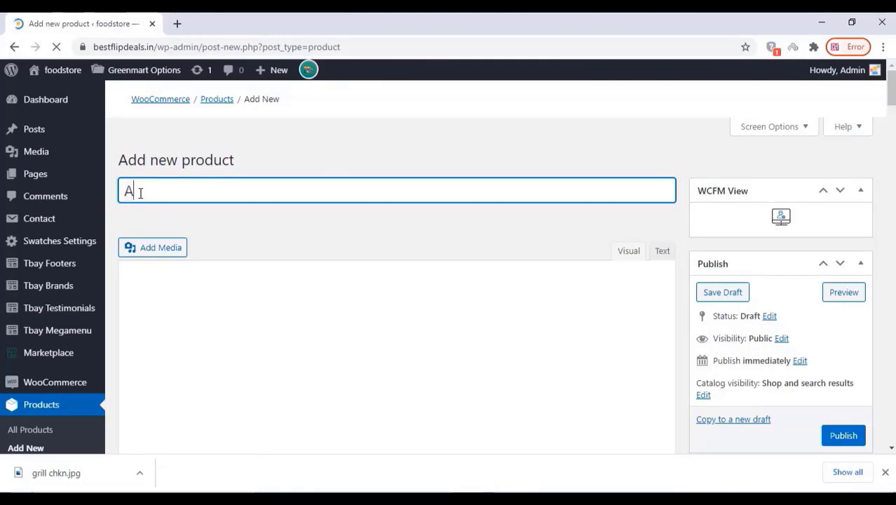
text(pple)
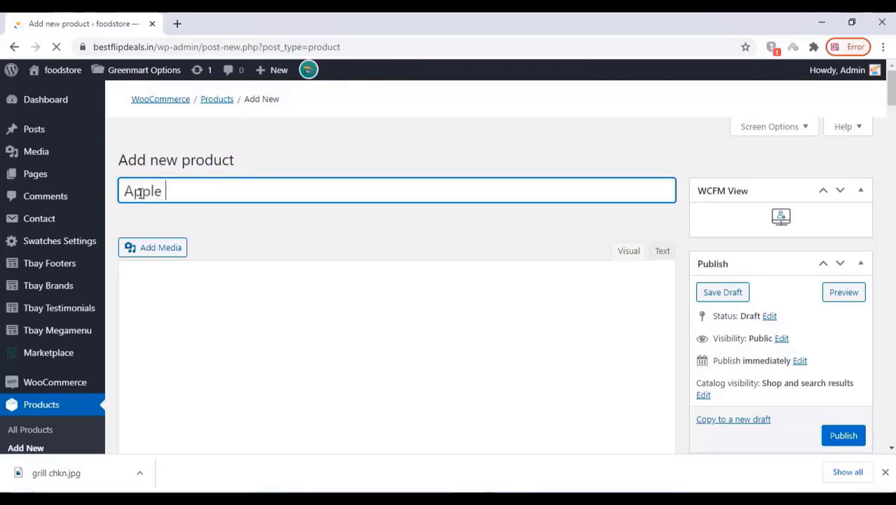
text( Shake)
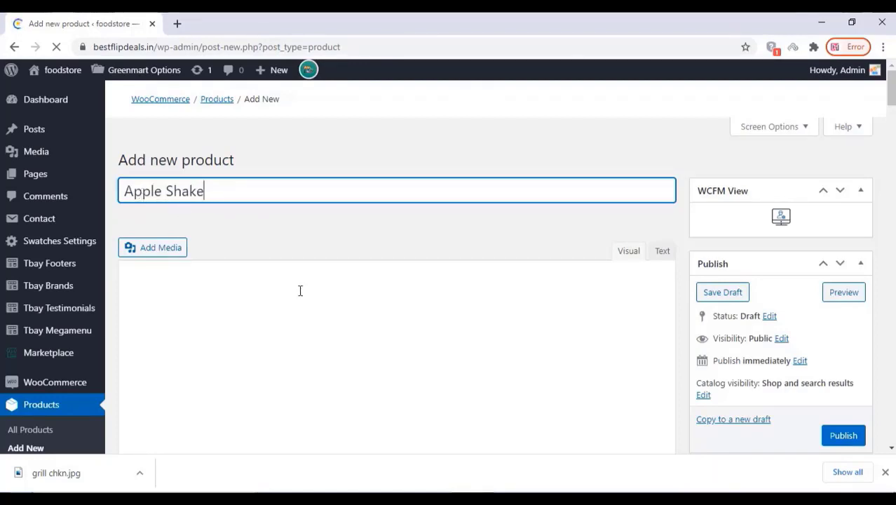
scroll(300, 290, down, 5)
click(711, 250)
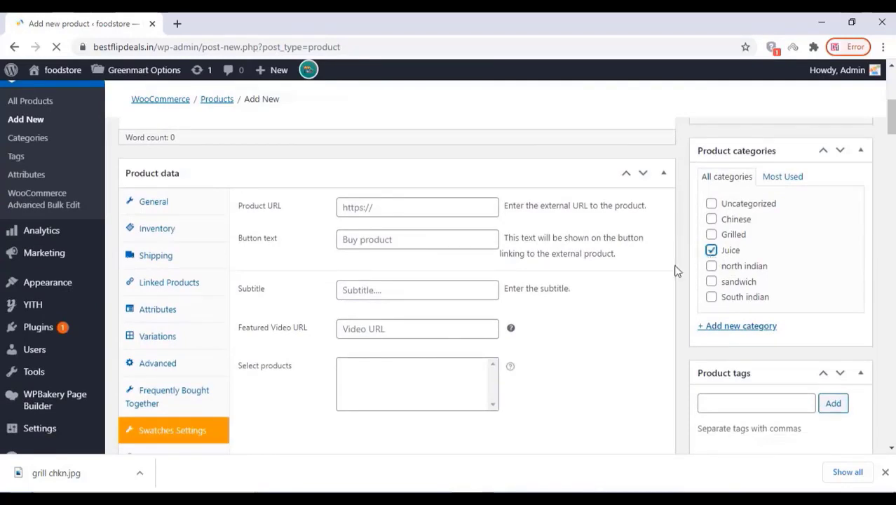
scroll(211, 235, up, 2)
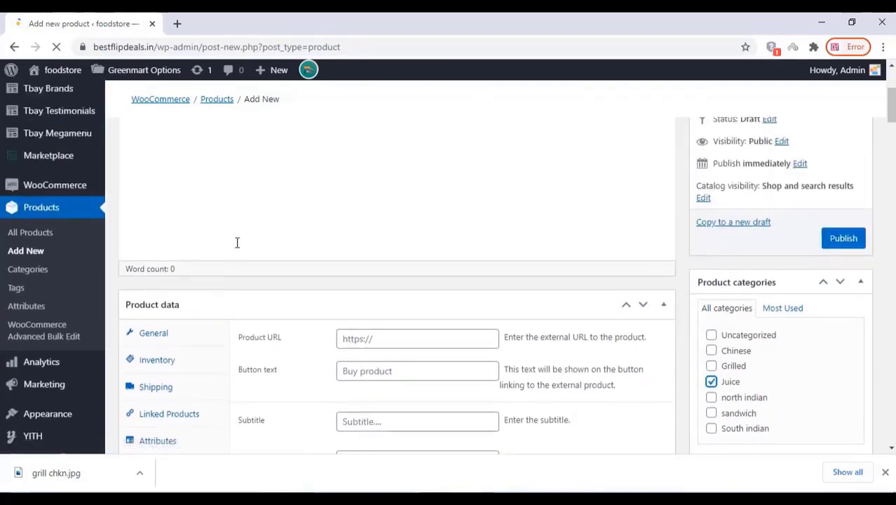
click(712, 384)
scroll(320, 244, up, 5)
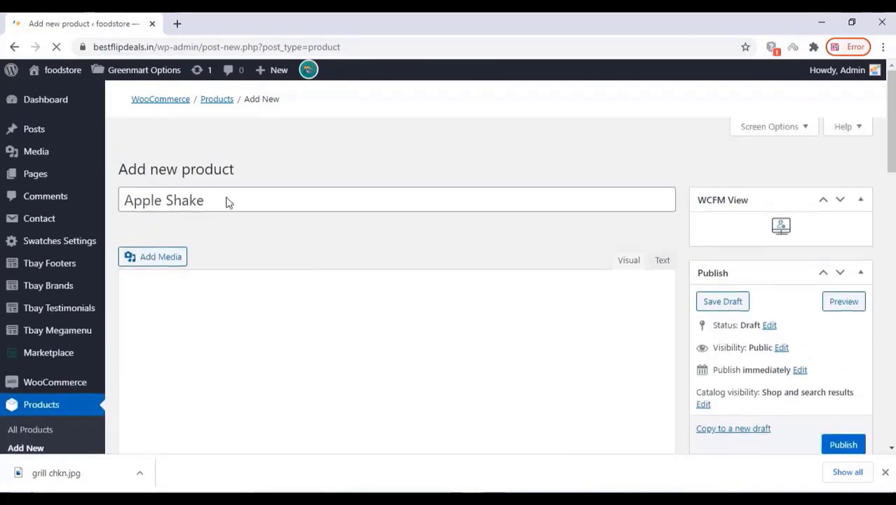
Cut the product name Apple Shake and paste it back into the name field
drag(218, 201, 149, 206)
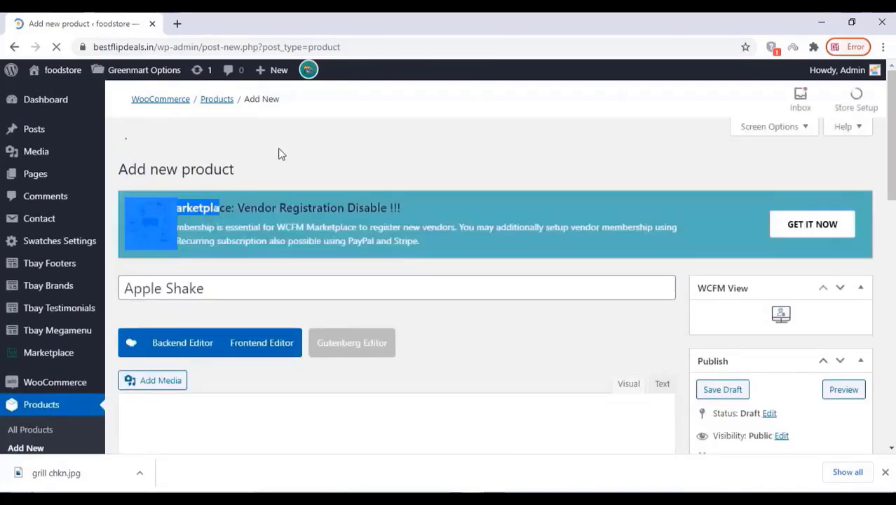
click(345, 124)
drag(216, 259, 122, 261)
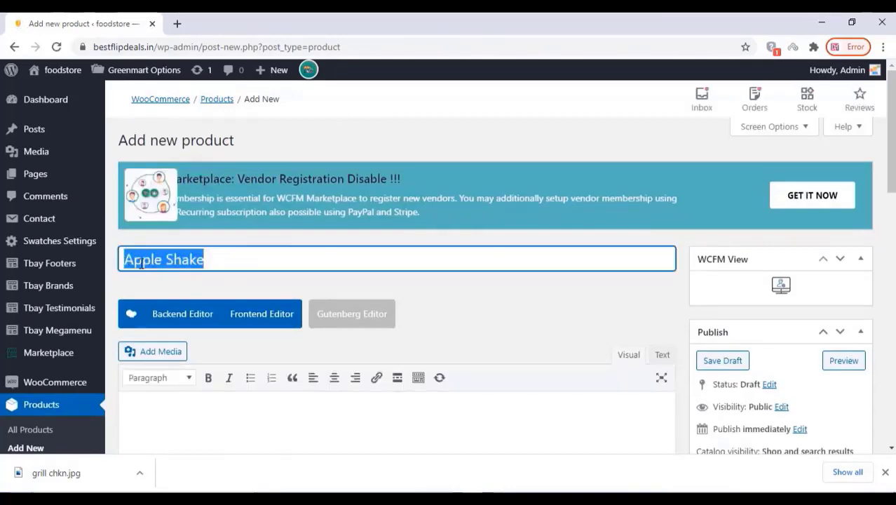
right_click(142, 265)
click(171, 300)
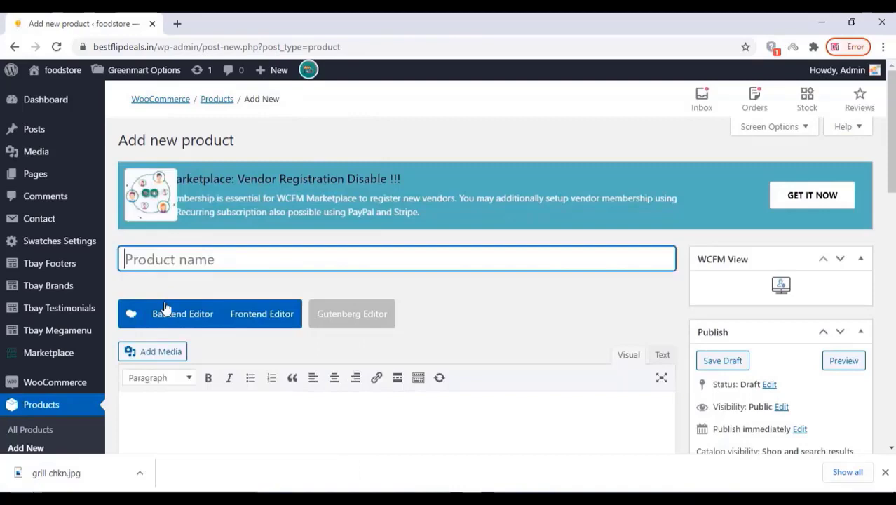
right_click(142, 262)
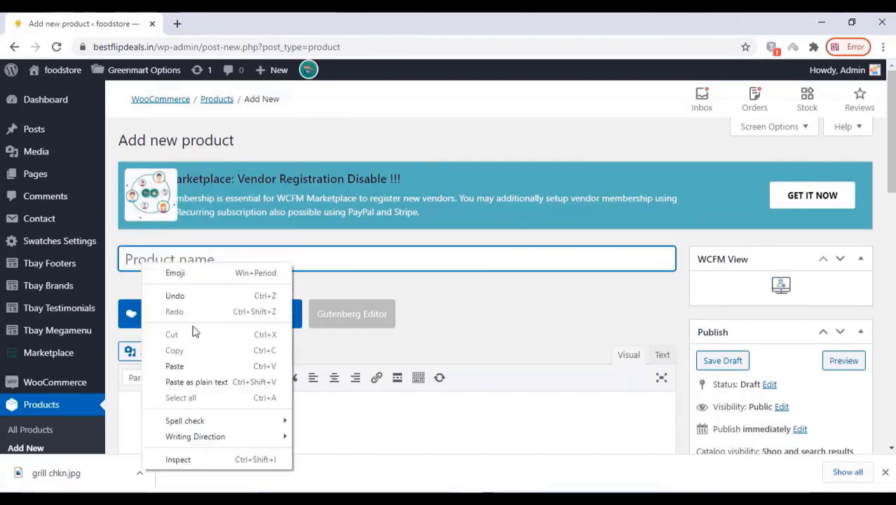
click(181, 372)
Set the product's regular price to 120 and its sale price to 80
scroll(362, 421, down, 6)
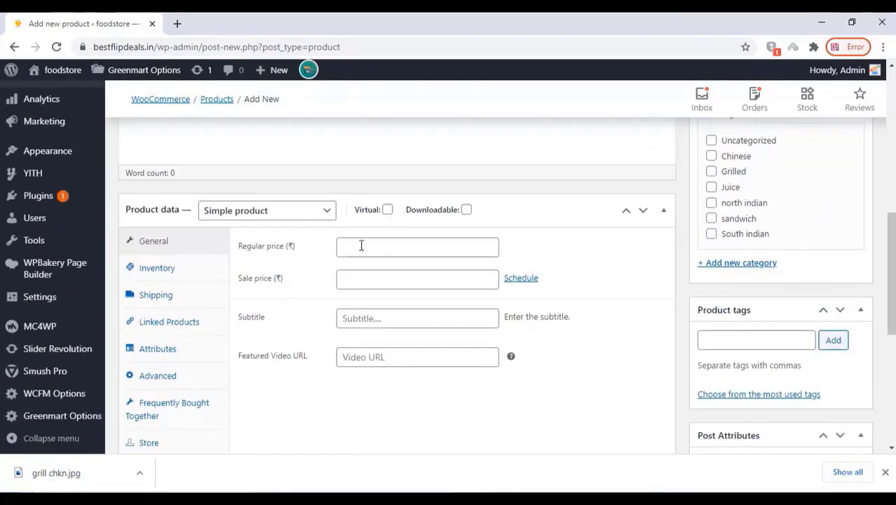
click(357, 247)
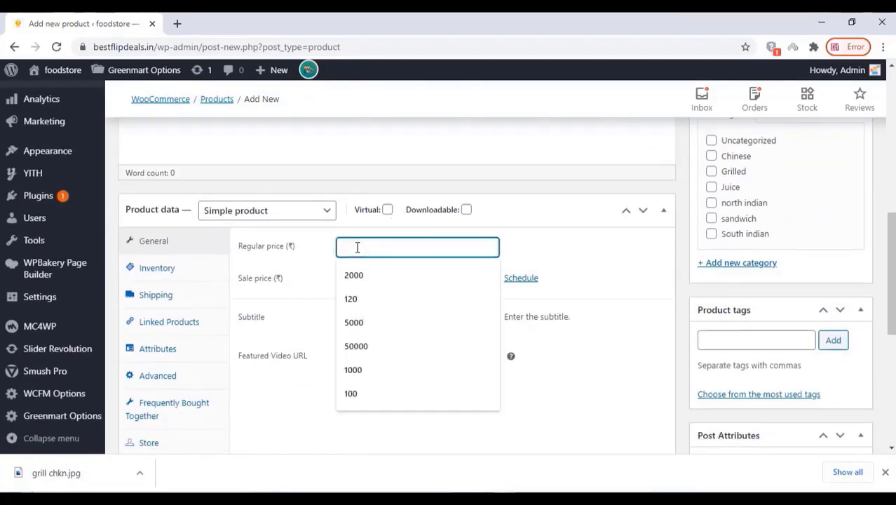
click(357, 300)
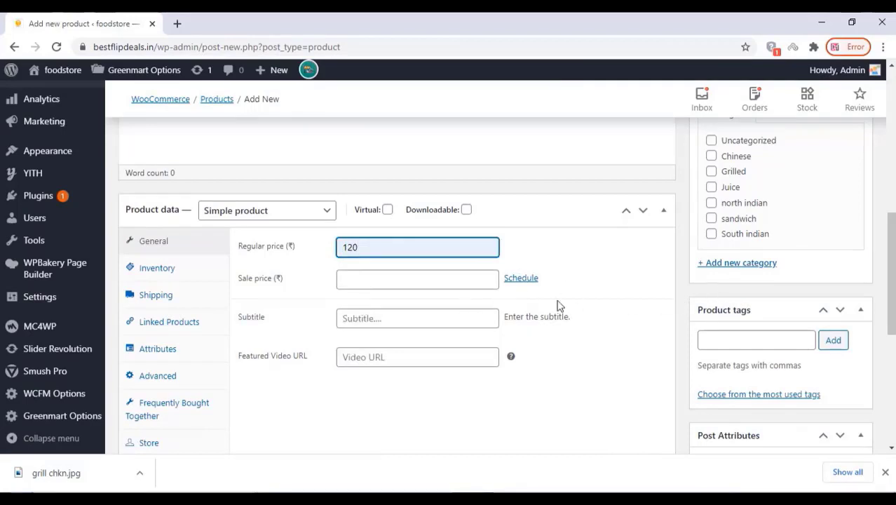
click(360, 283)
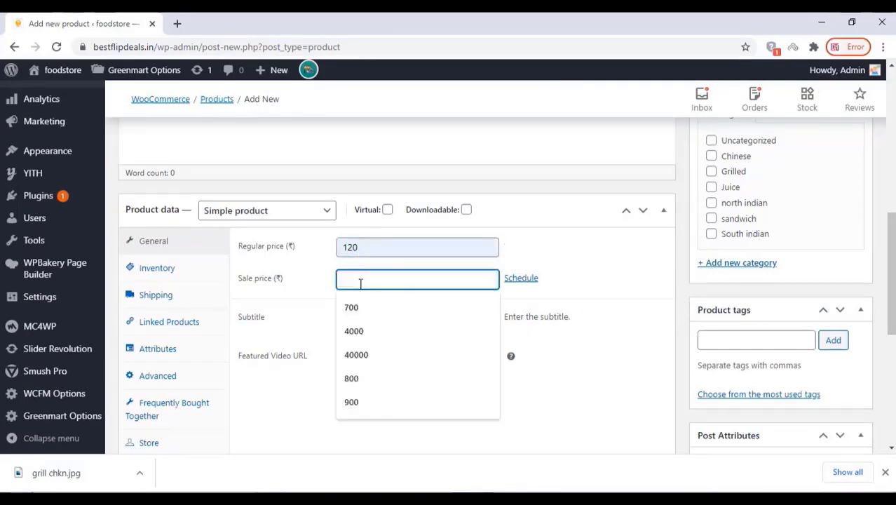
text(1)
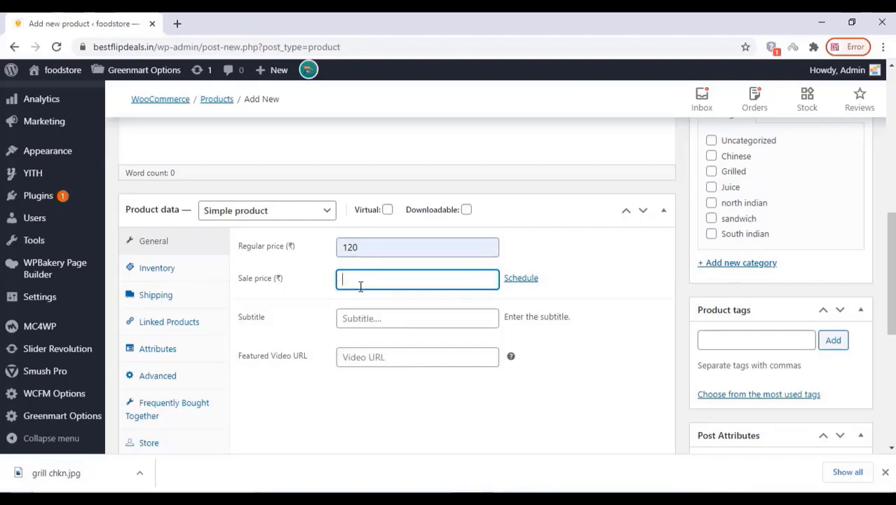
text(80)
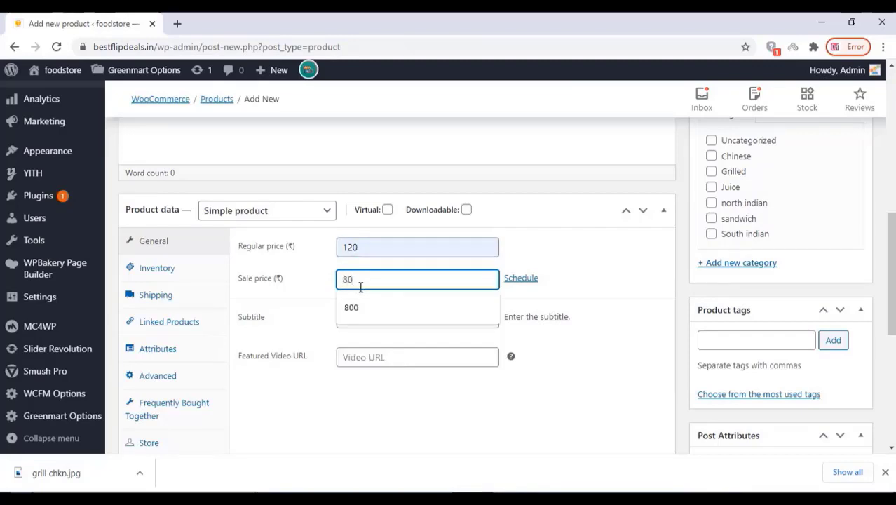
click(550, 289)
Schedule the sale price from 2020-11-04 to 2020-11-30
click(518, 278)
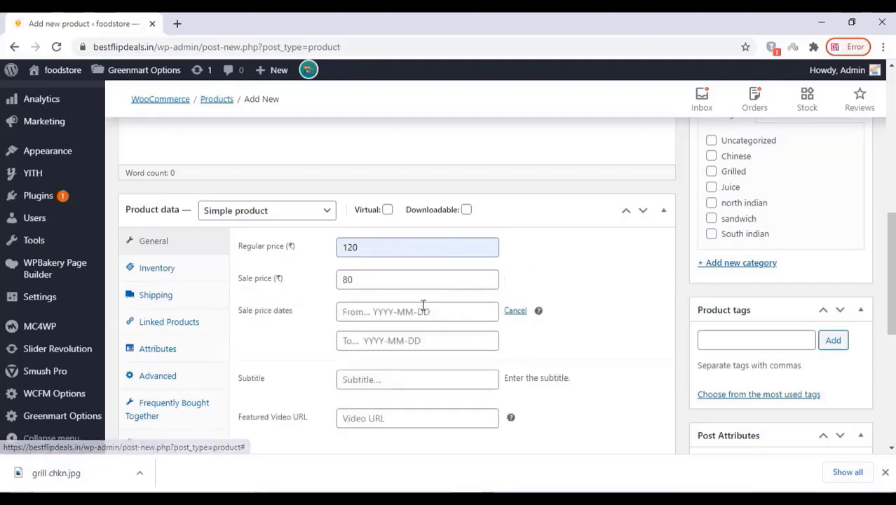
click(380, 311)
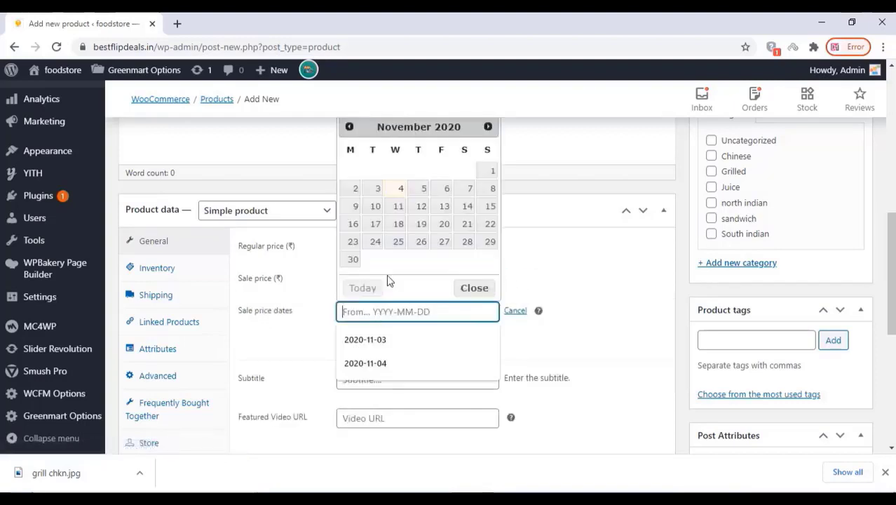
click(400, 189)
click(372, 341)
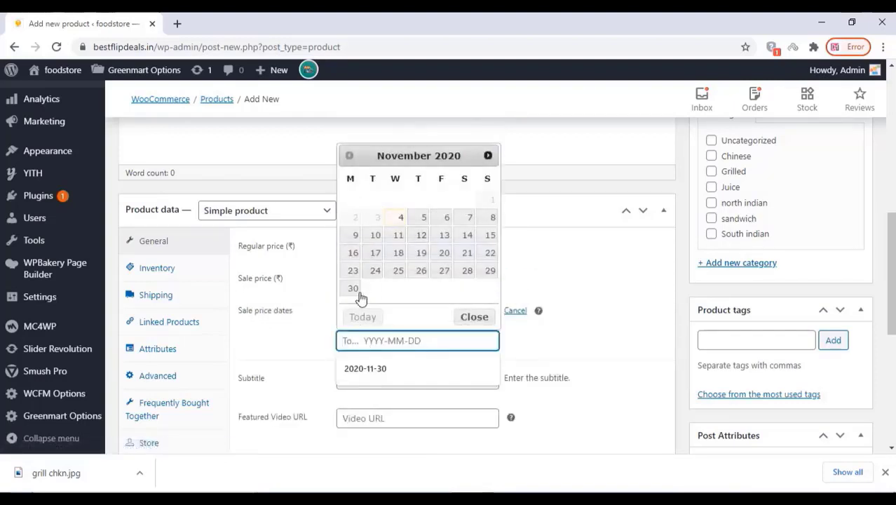
click(355, 290)
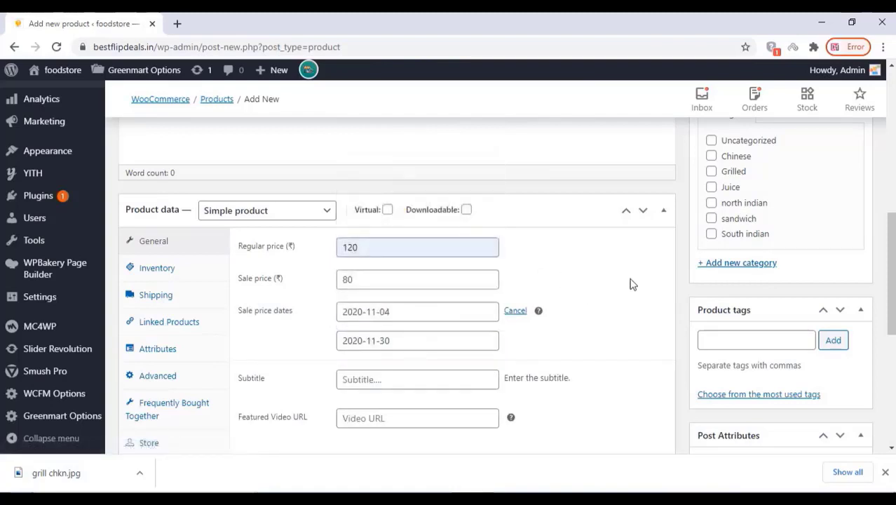
Assign the Apple Shake product to the Juice category and add the product tag shake
click(711, 187)
click(725, 338)
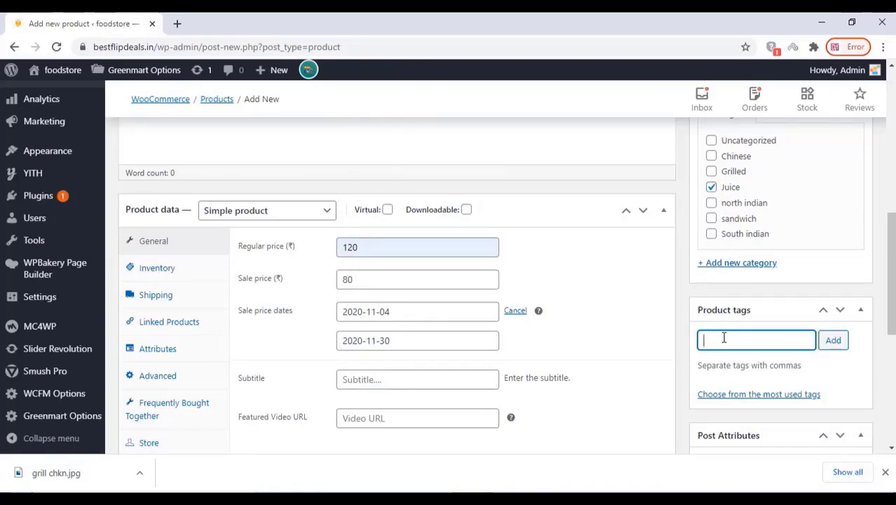
text(shake)
click(833, 341)
Fill the product short description with placeholder text made of repeated letters a and s
scroll(724, 351, down, 4)
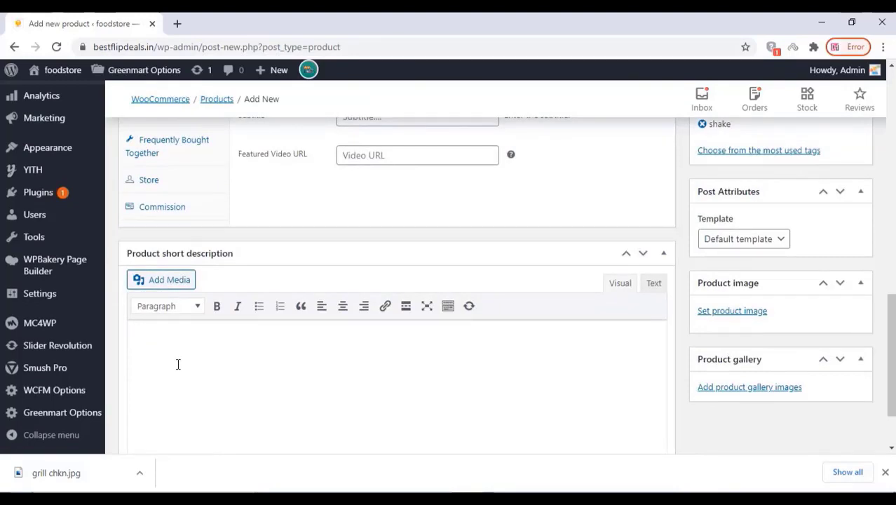
text(aaaaaaaaaas)
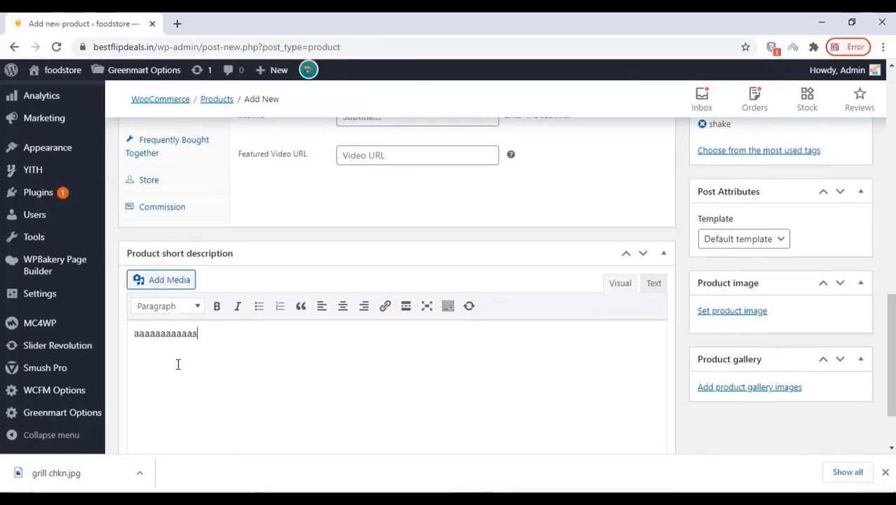
text(ssss)
scroll(351, 389, up, 3)
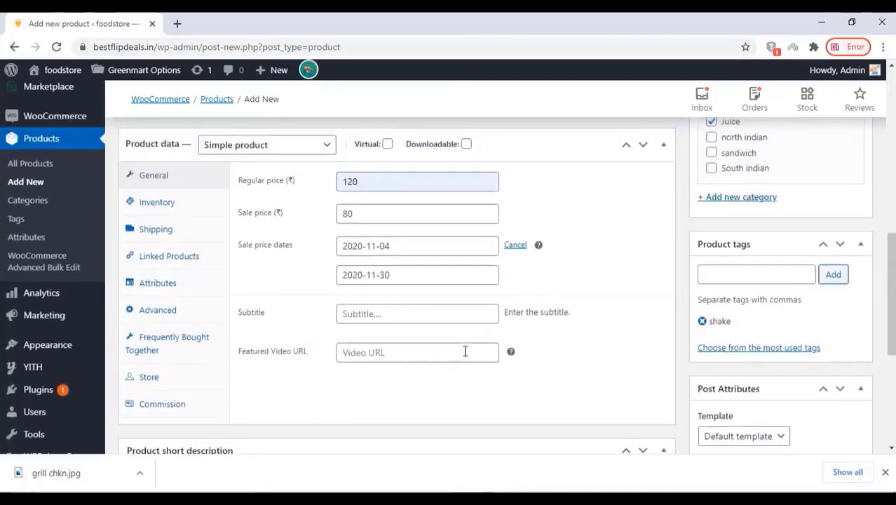
Upload object-apple-juice-vector-1858955 from the Downloads folder and set it as the product image
scroll(466, 355, down, 3)
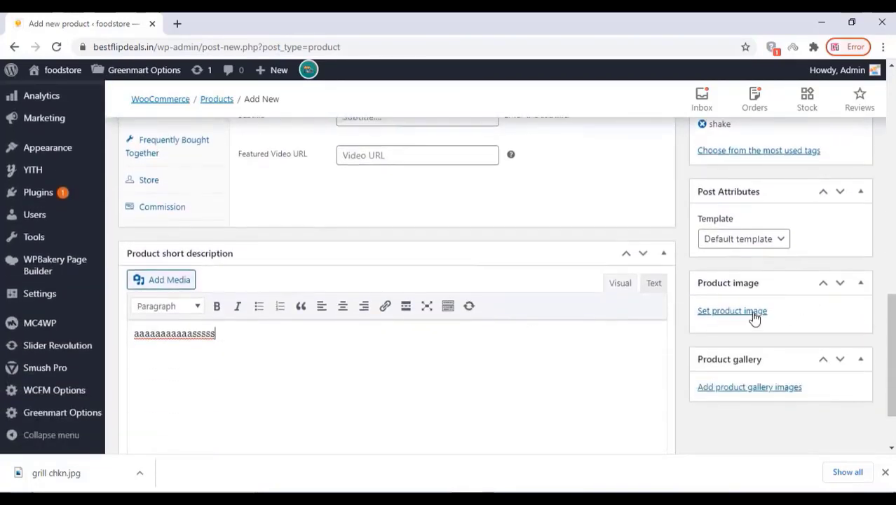
click(754, 315)
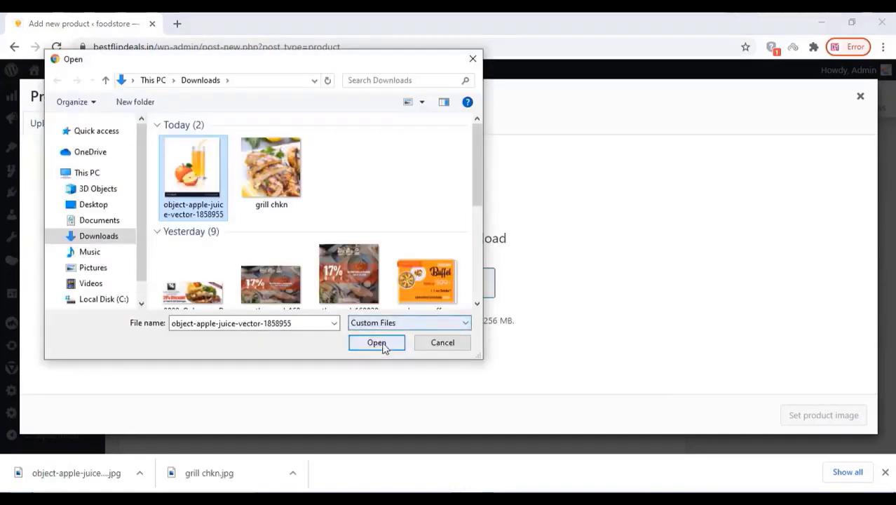
click(385, 348)
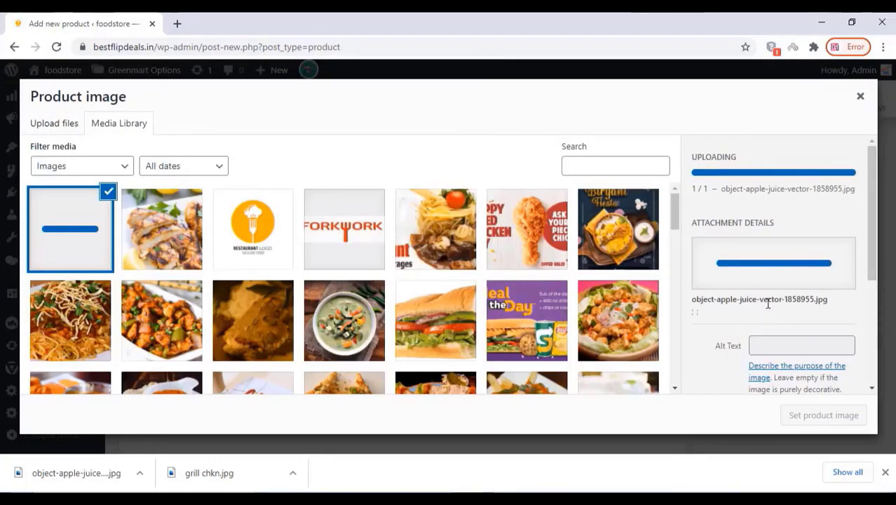
click(816, 416)
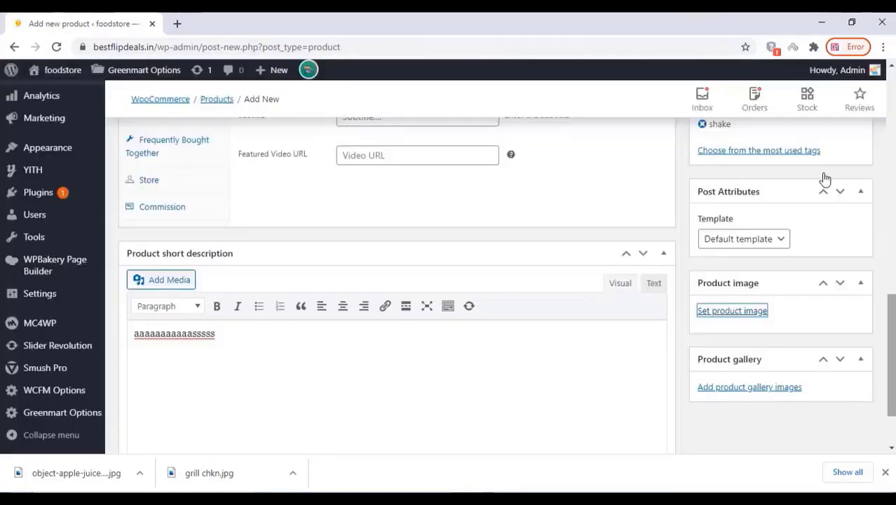
Publish the Apple Shake product
scroll(533, 298, up, 5)
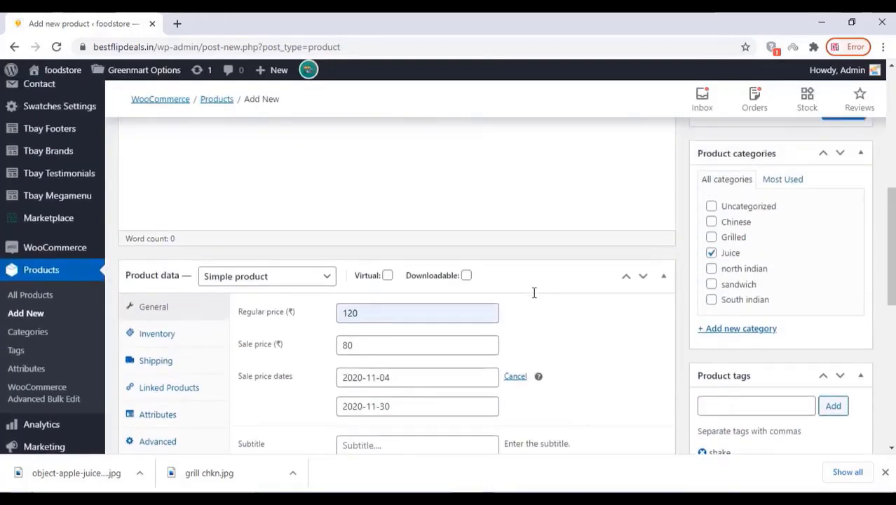
scroll(588, 292, up, 10)
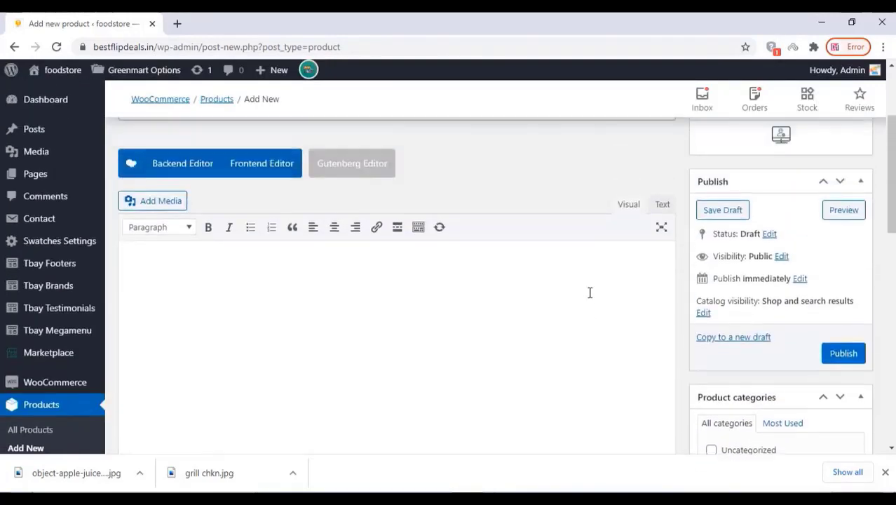
click(838, 373)
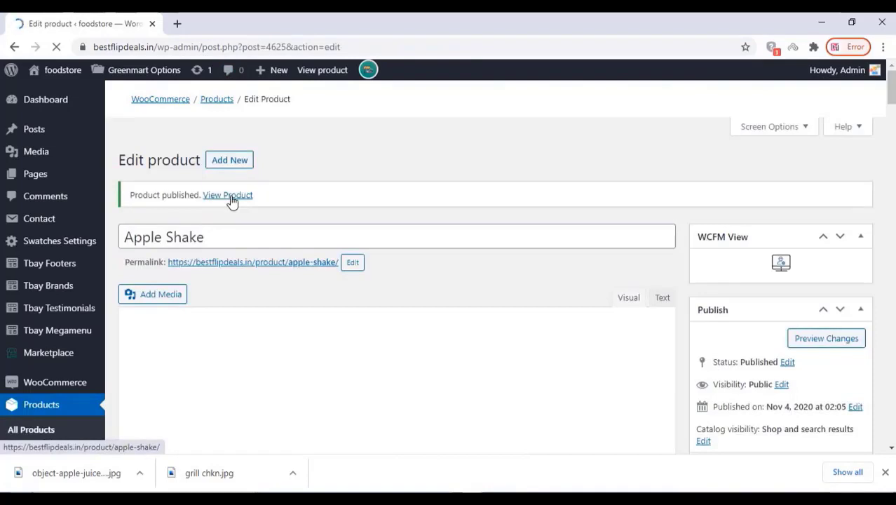
View the published Apple Shake page in a new tab, check its price and image, and close that tab
right_click(232, 201)
click(272, 208)
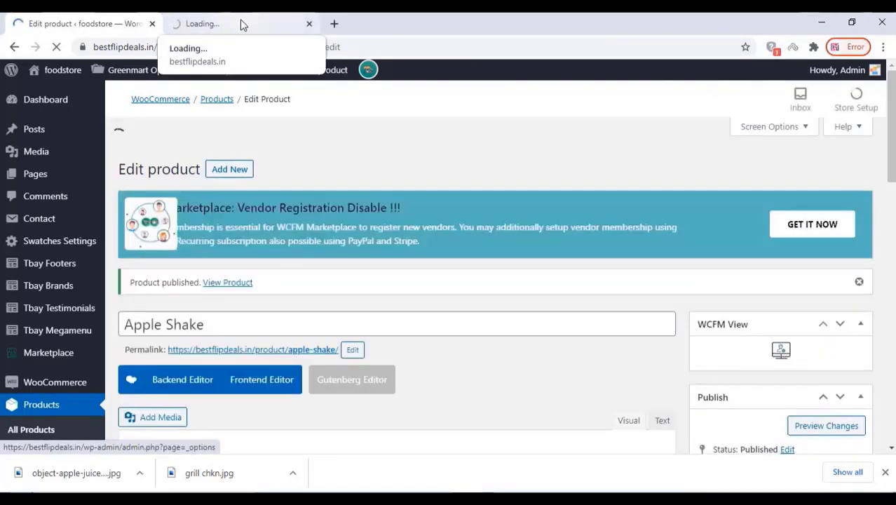
click(242, 24)
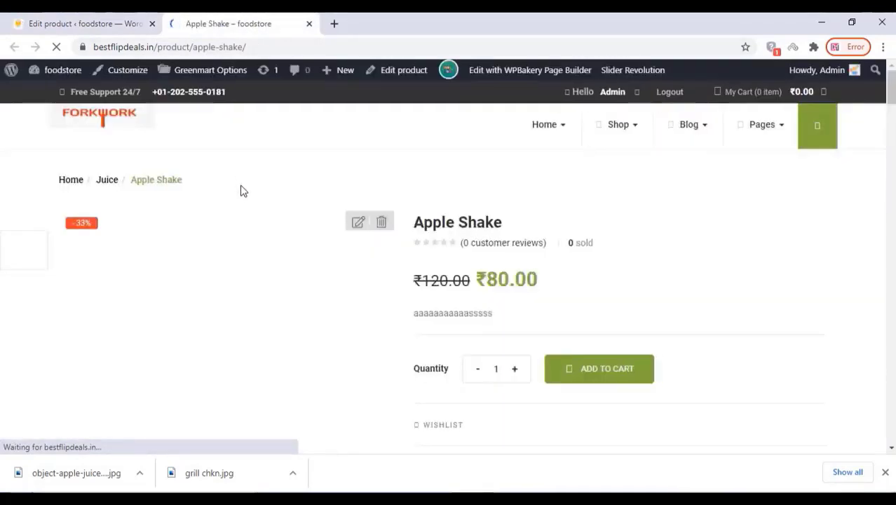
scroll(344, 234, down, 4)
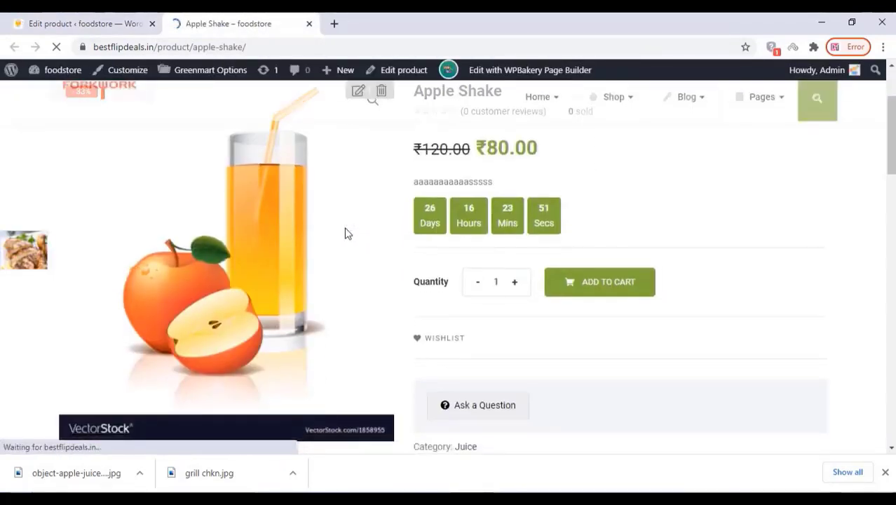
scroll(330, 230, up, 4)
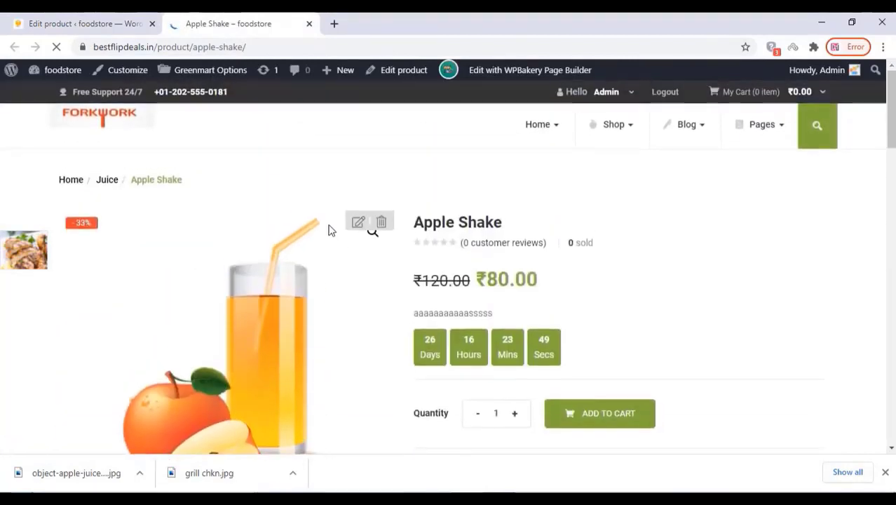
click(310, 24)
Show the list of all users and open the cafe1 vendor's edit page in a new tab
scroll(40, 259, down, 4)
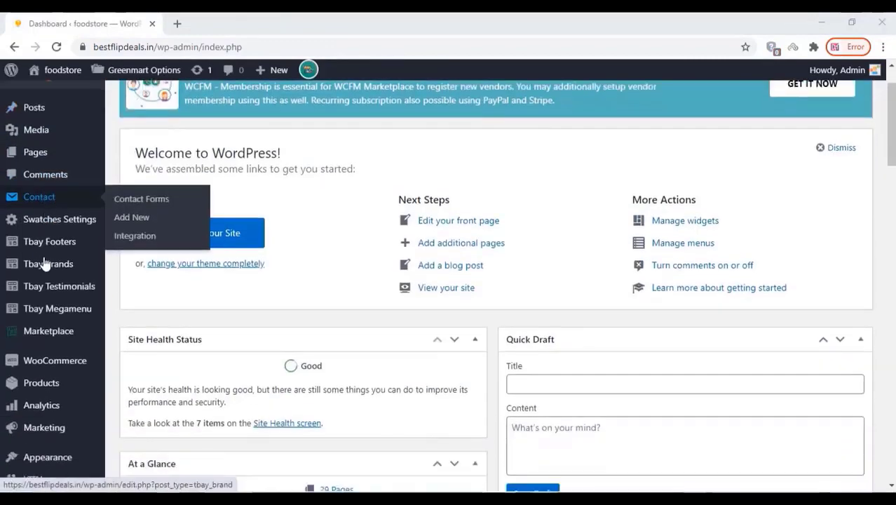
scroll(40, 270, down, 3)
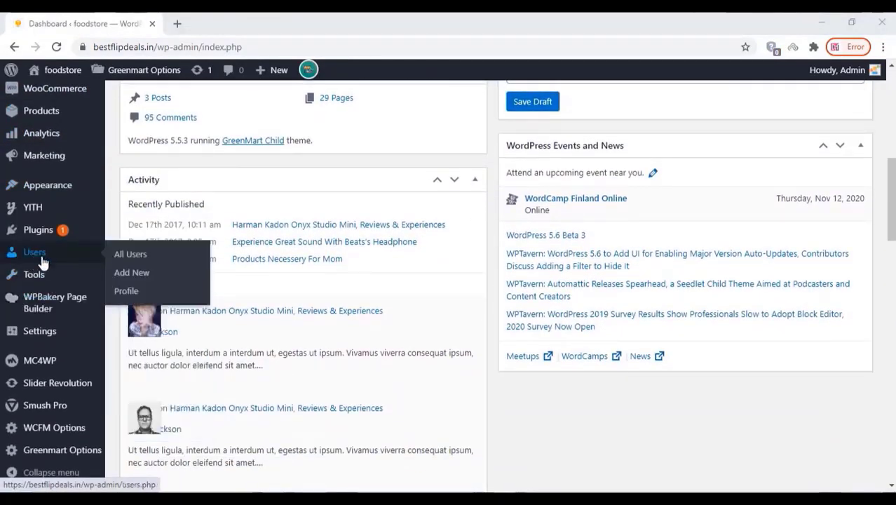
click(133, 257)
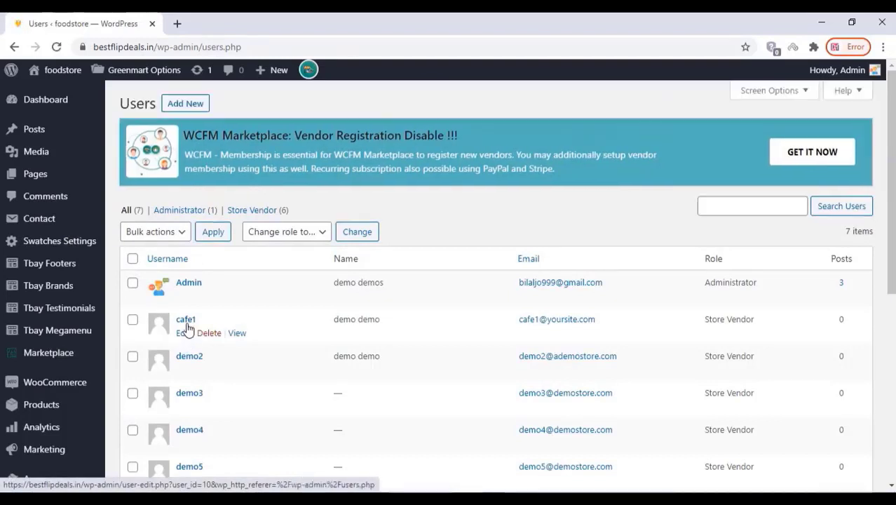
right_click(184, 334)
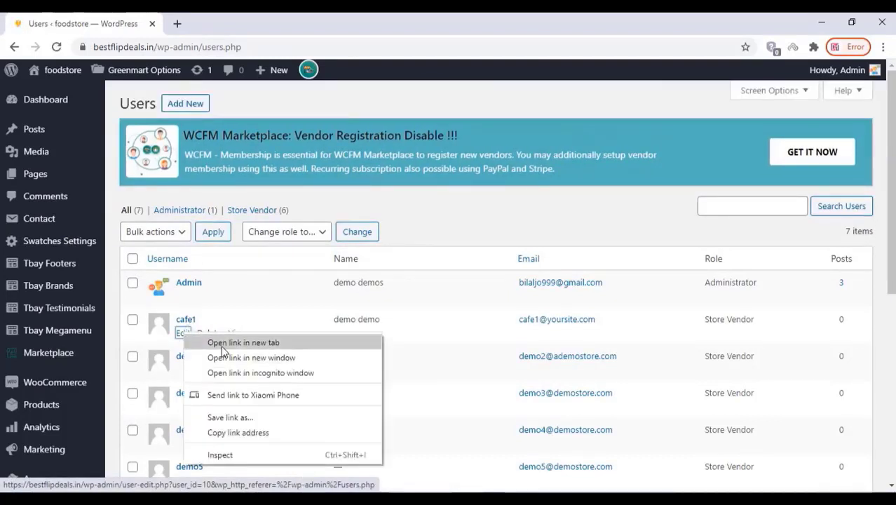
click(223, 347)
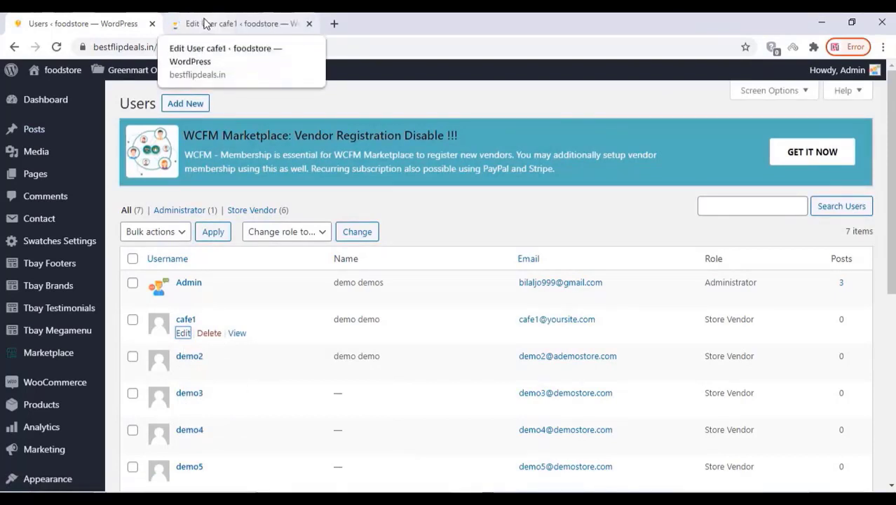
click(204, 24)
Review the cafe1 profile fields and the available role options without choosing another role
scroll(234, 287, down, 3)
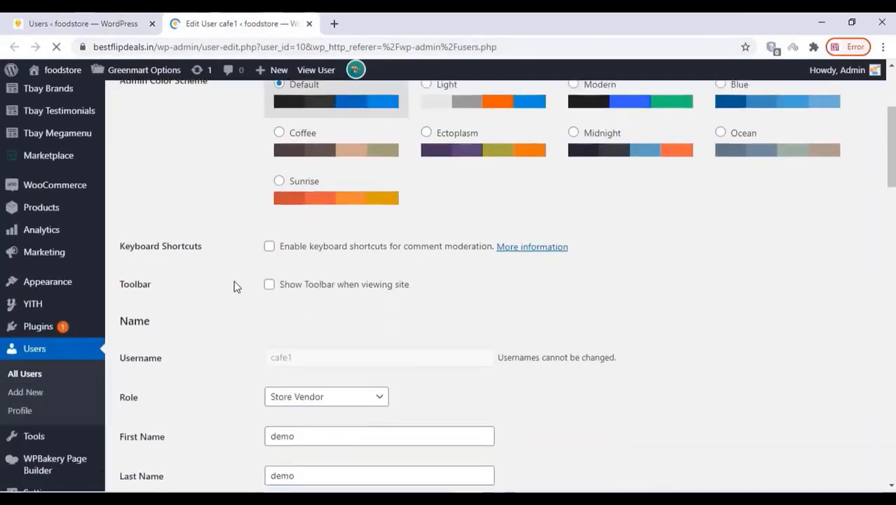
scroll(234, 287, down, 6)
scroll(235, 288, up, 2)
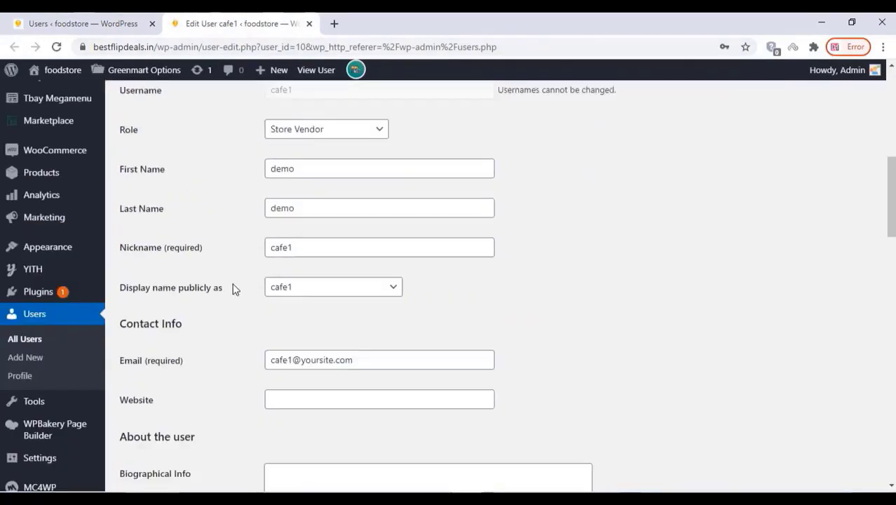
scroll(234, 289, up, 1)
click(340, 205)
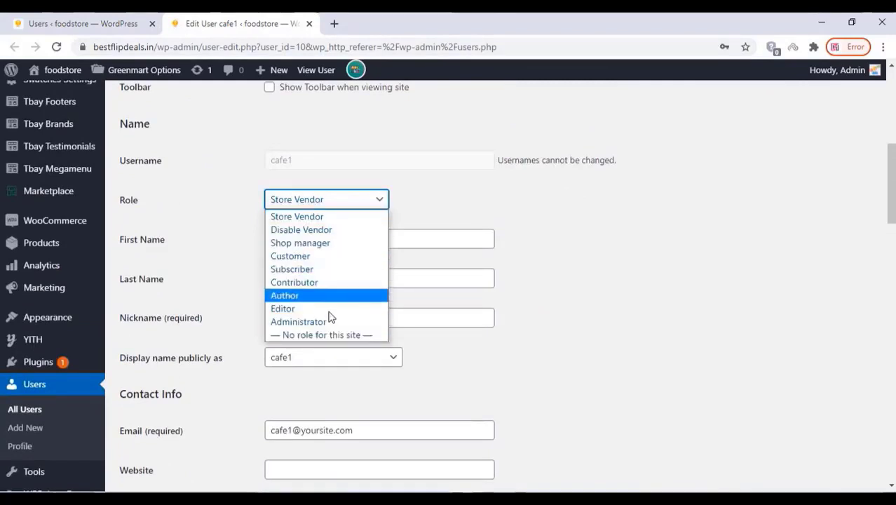
click(218, 203)
Generate a new account password for the cafe1 user and update the user
scroll(230, 236, down, 7)
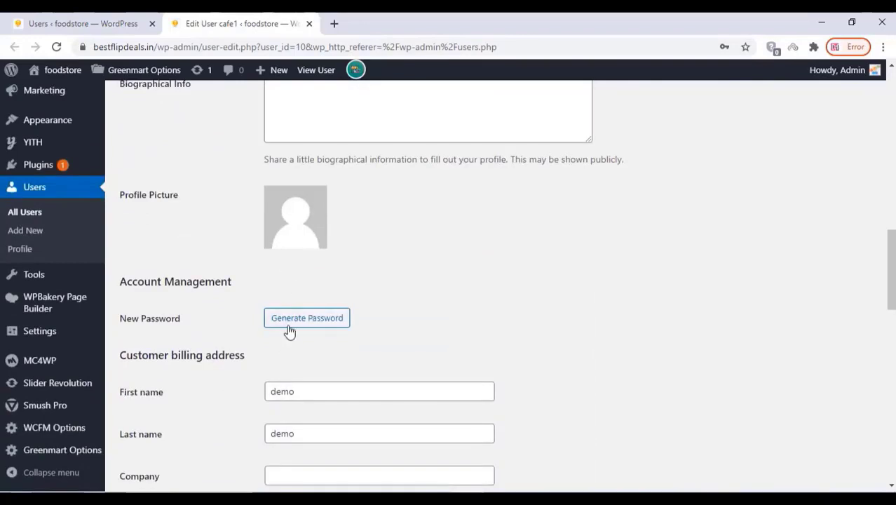
click(293, 327)
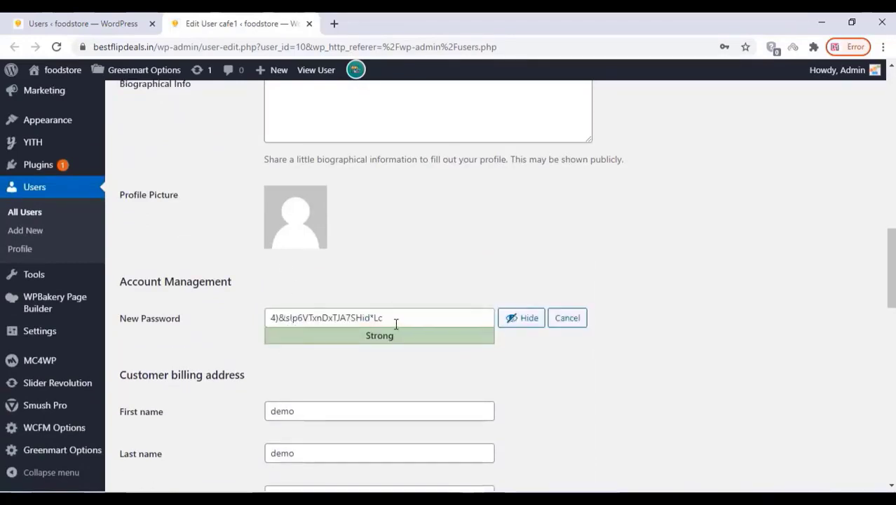
drag(395, 319, 254, 304)
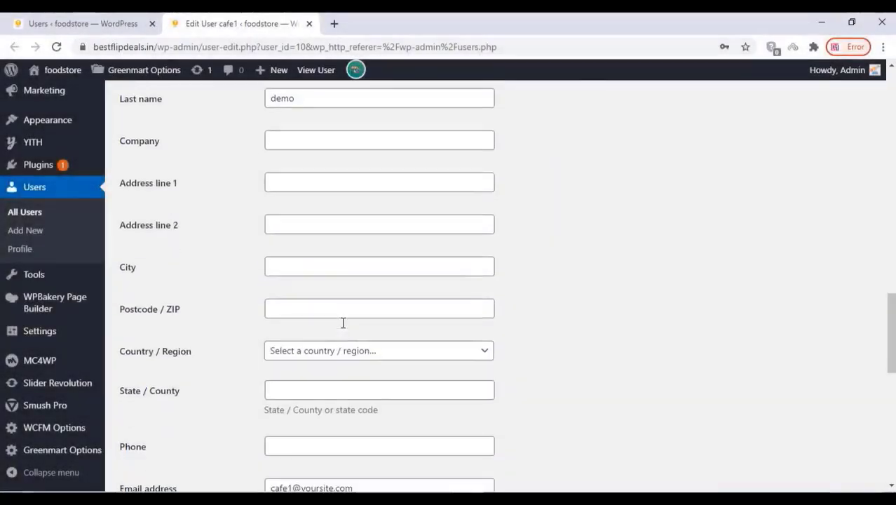
scroll(203, 325, down, 8)
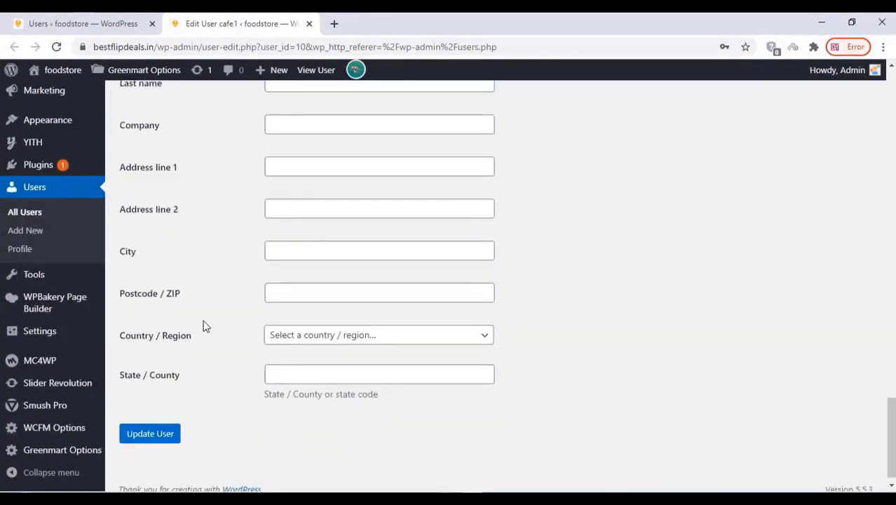
click(150, 434)
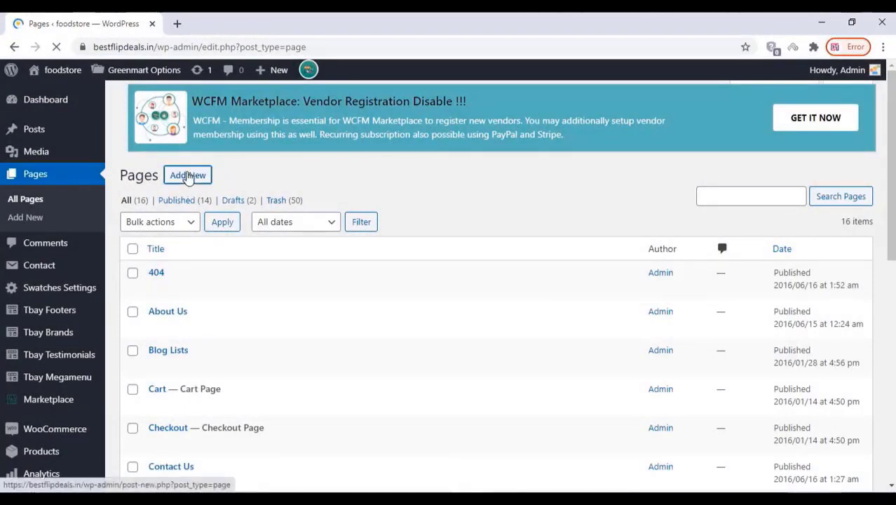
Create a new page titled "restaurant List", correcting the misspelled first word with the spelling suggestion
click(187, 176)
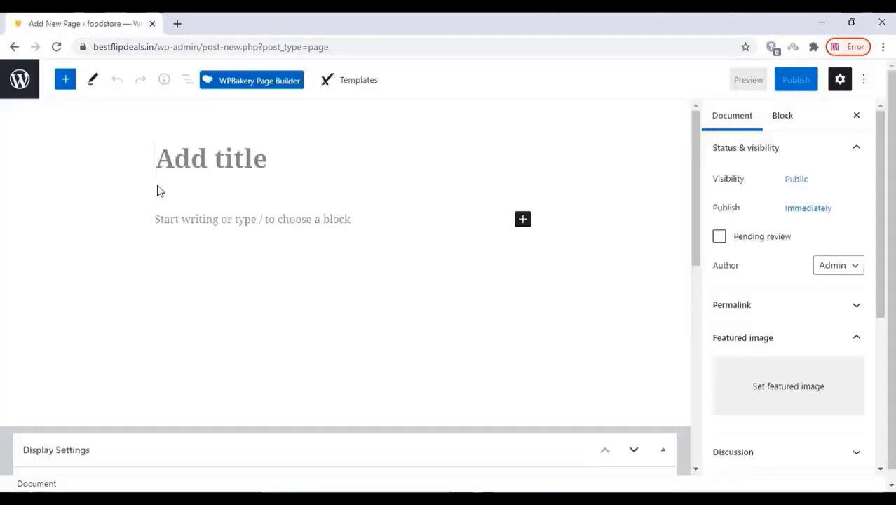
text(restur)
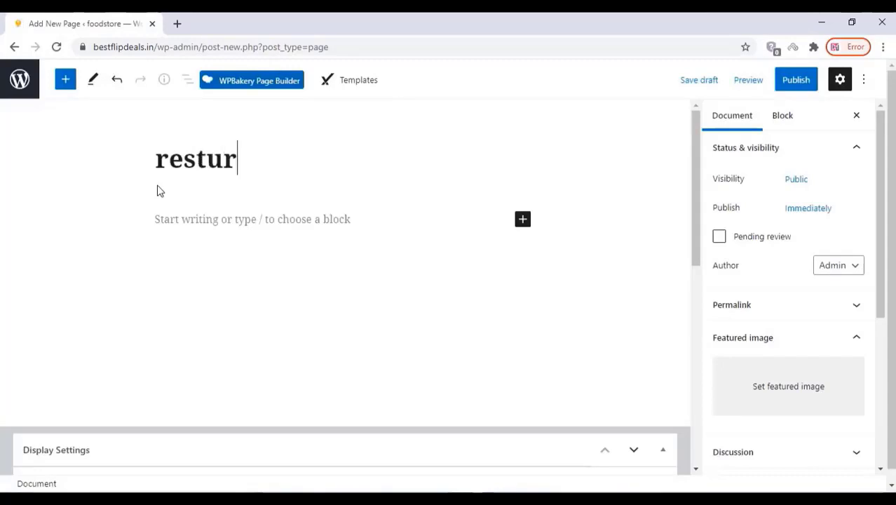
text(ant )
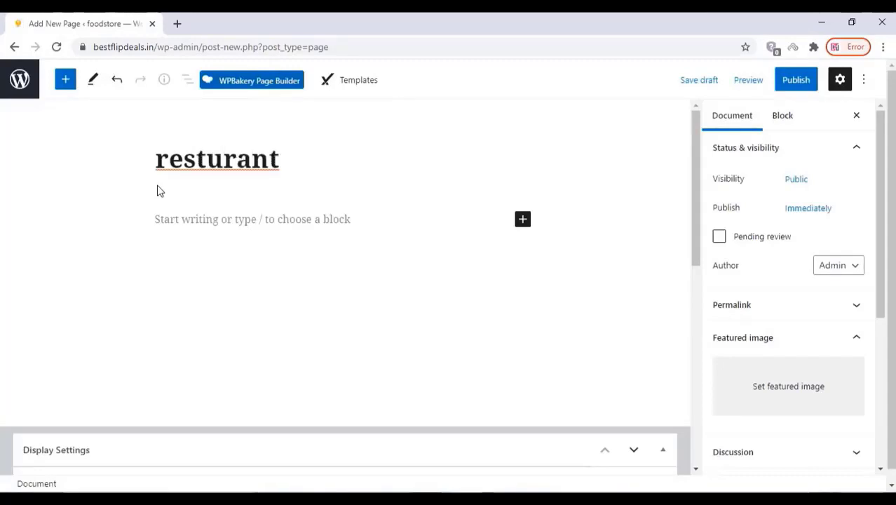
text(List)
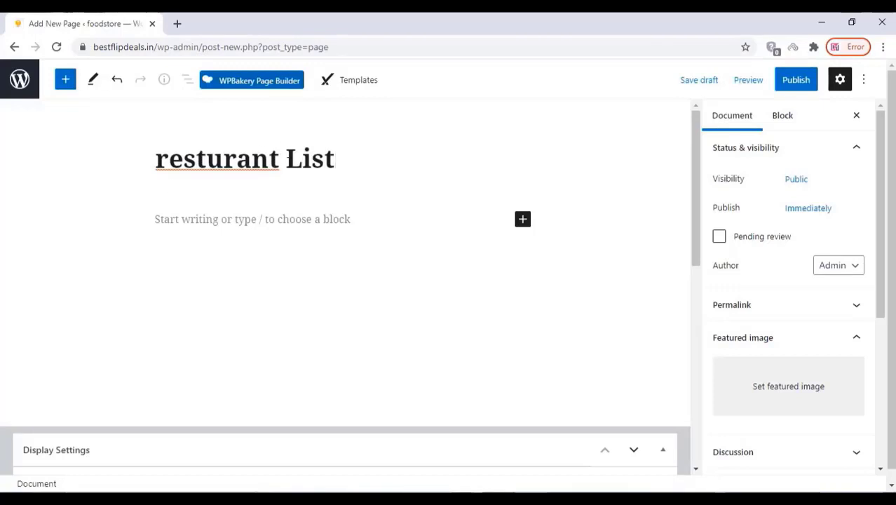
drag(282, 159, 155, 158)
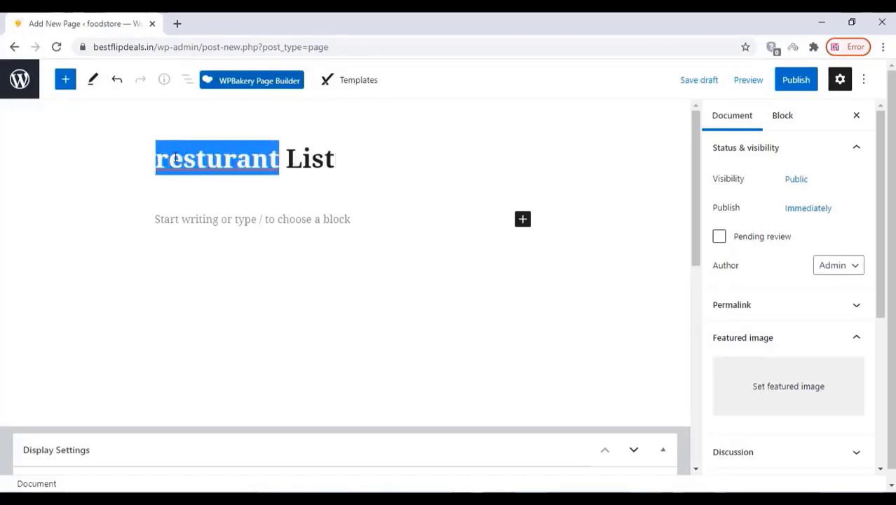
right_click(175, 159)
click(236, 175)
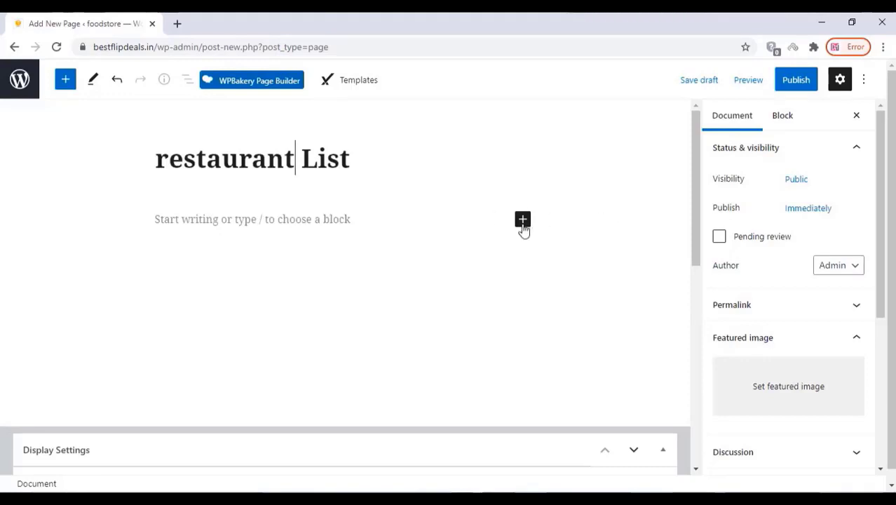
Add a Shortcode block to the body of the restaurant List page
click(523, 220)
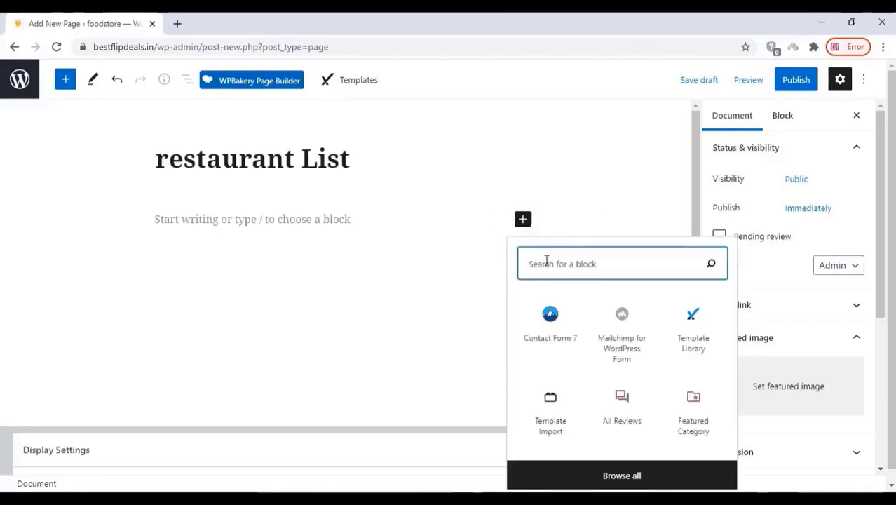
text(sh)
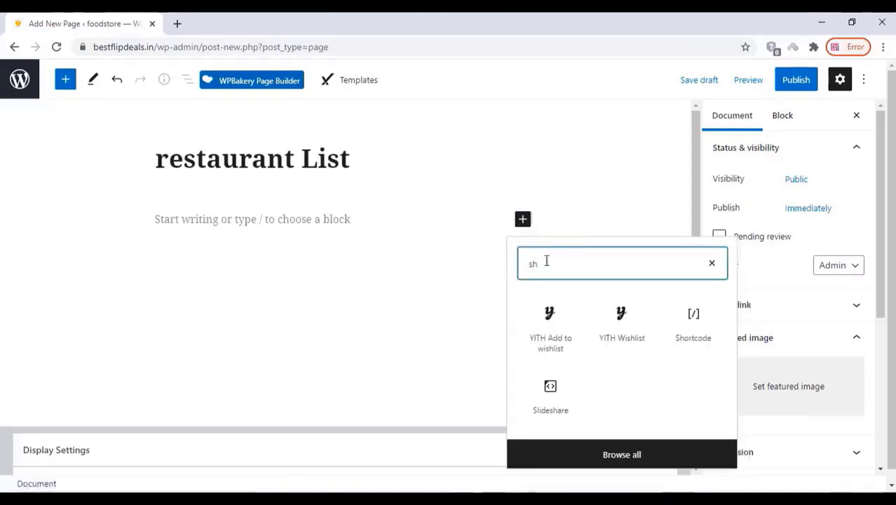
click(693, 324)
right_click(187, 288)
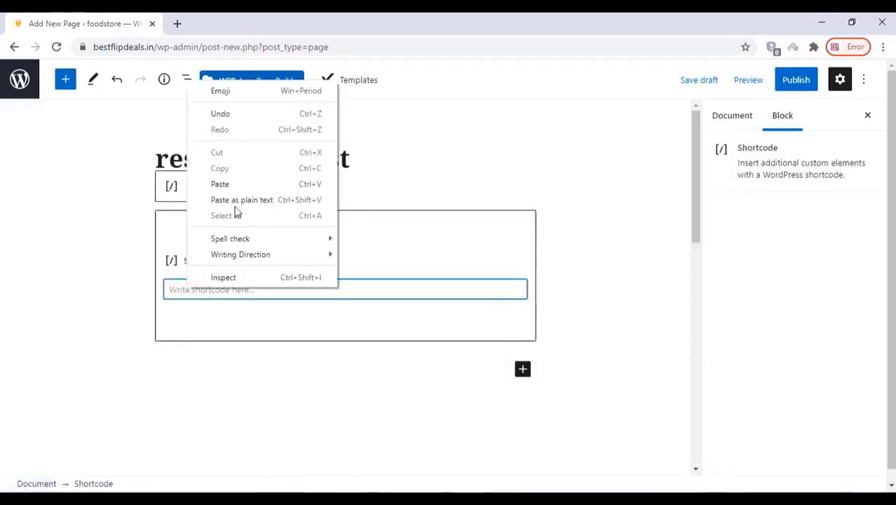
click(126, 283)
click(126, 283)
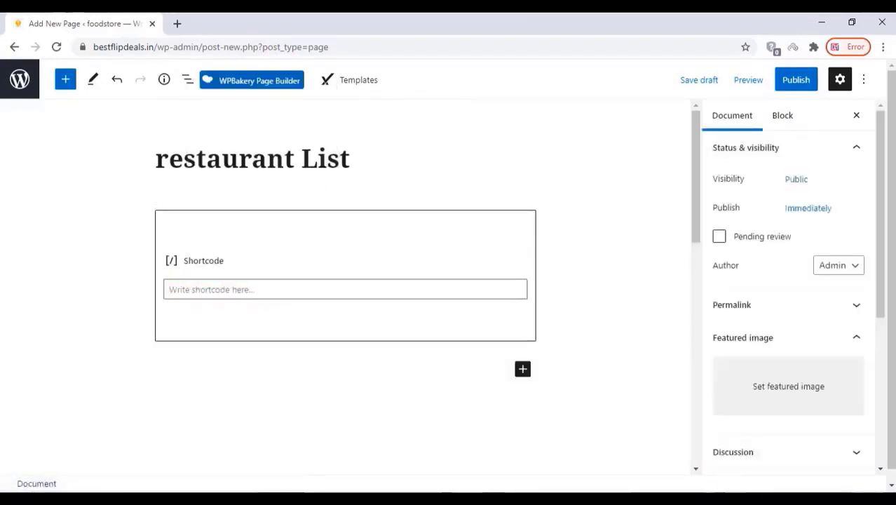
Switch to Notepad, copy the store listing shortcode [wcfm_stores], and return to the page editor
key(alt+Tab)
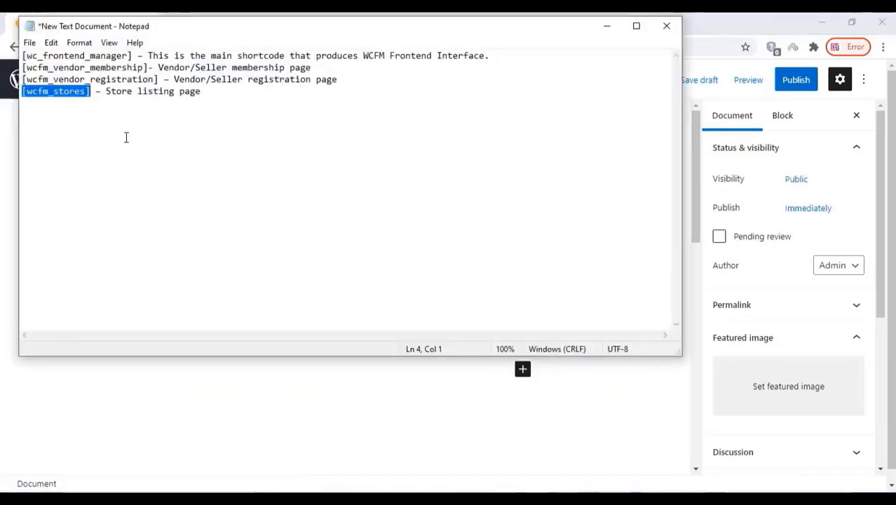
right_click(55, 94)
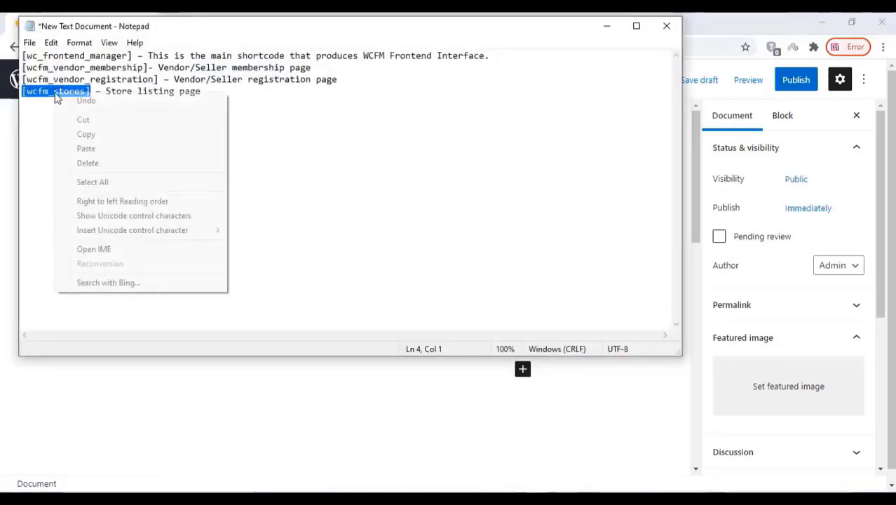
click(82, 134)
click(607, 28)
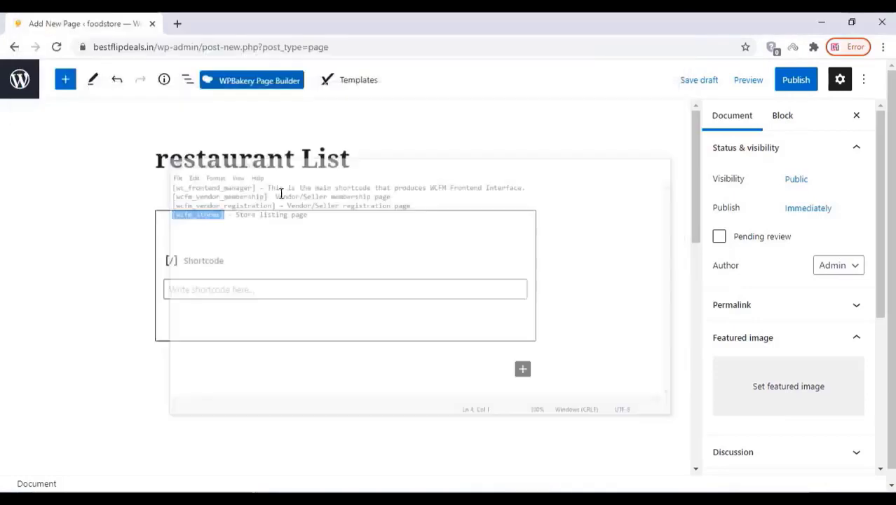
Paste [wcfm_stores] into the Shortcode block and publish the restaurant List page
click(188, 289)
right_click(188, 289)
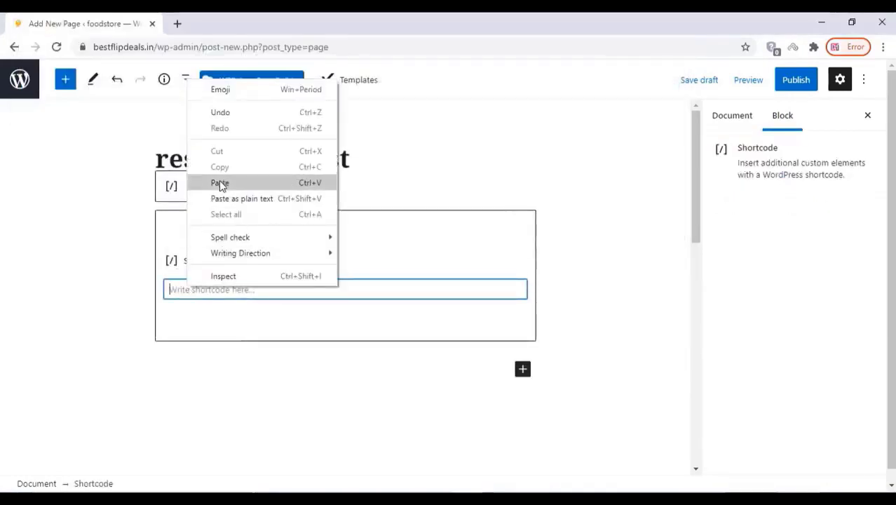
click(220, 183)
click(588, 284)
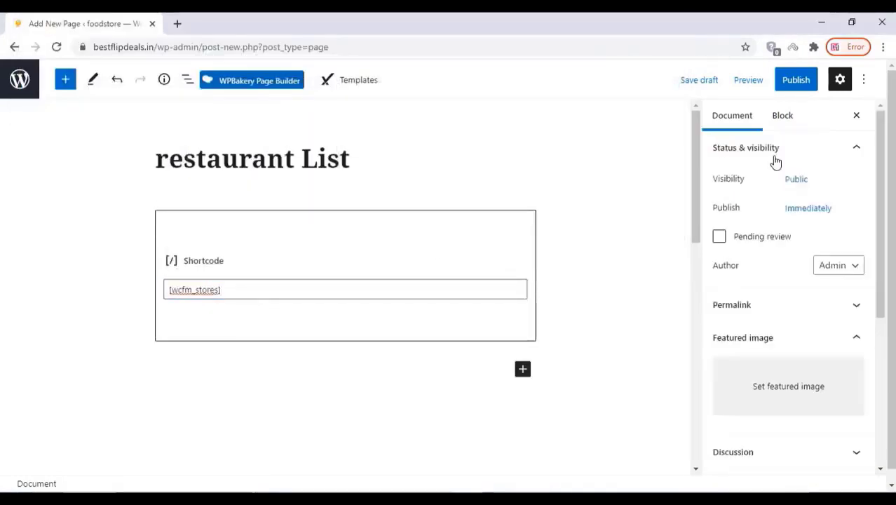
click(805, 84)
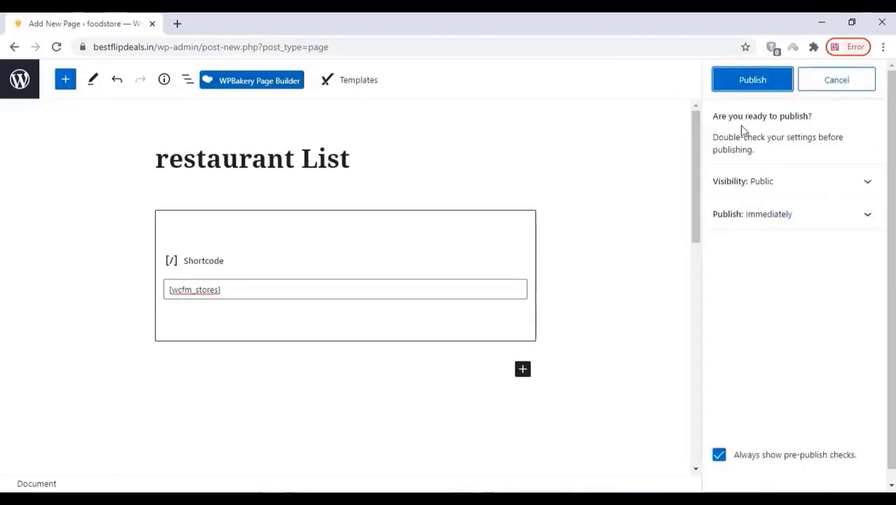
click(753, 81)
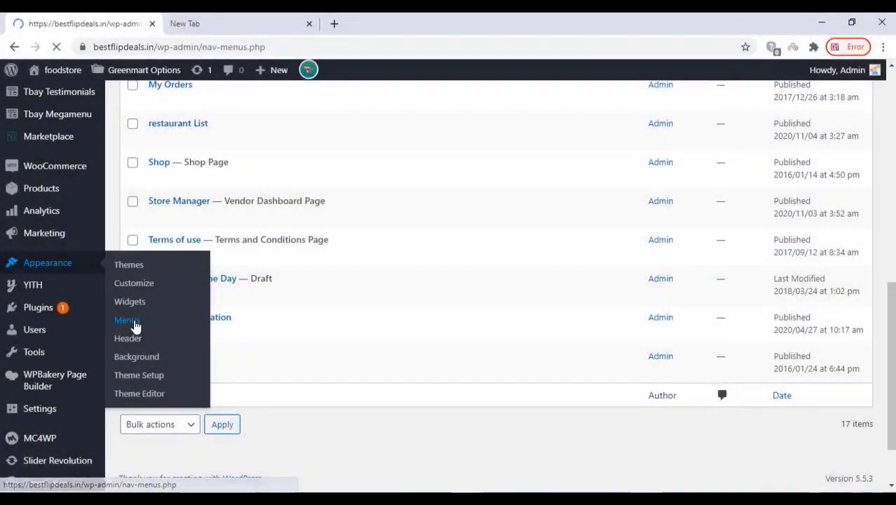
Create a new navigation menu named "newtop"
scroll(383, 262, down, 2)
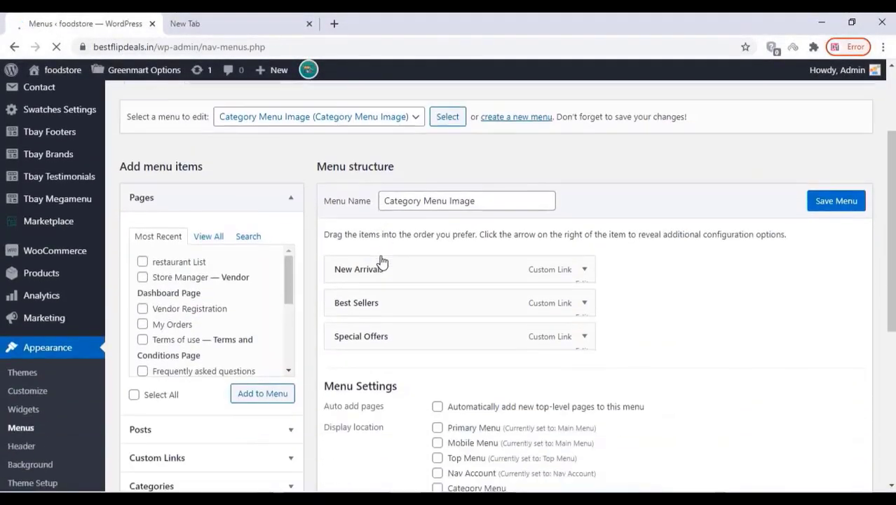
scroll(380, 259, up, 2)
click(519, 249)
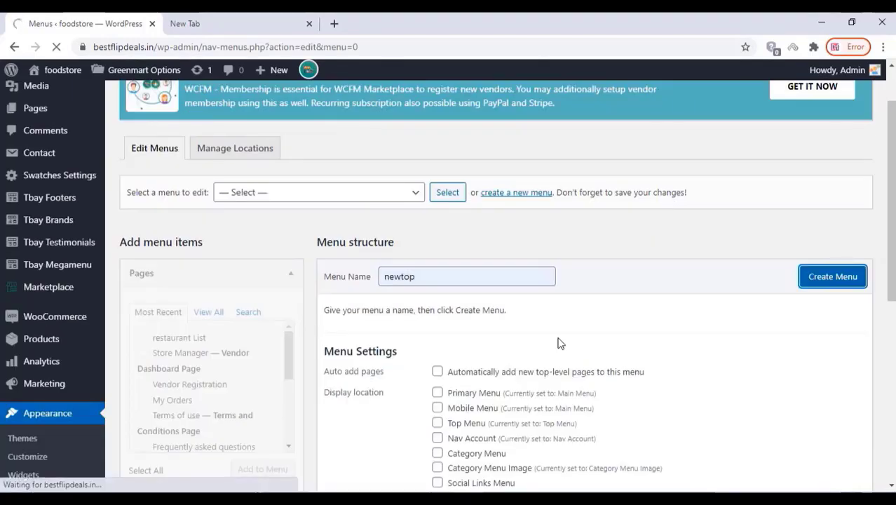
Add the restaurant List, Vendor Registration, Contact Us and My Account pages to the newtop menu
scroll(435, 361, down, 3)
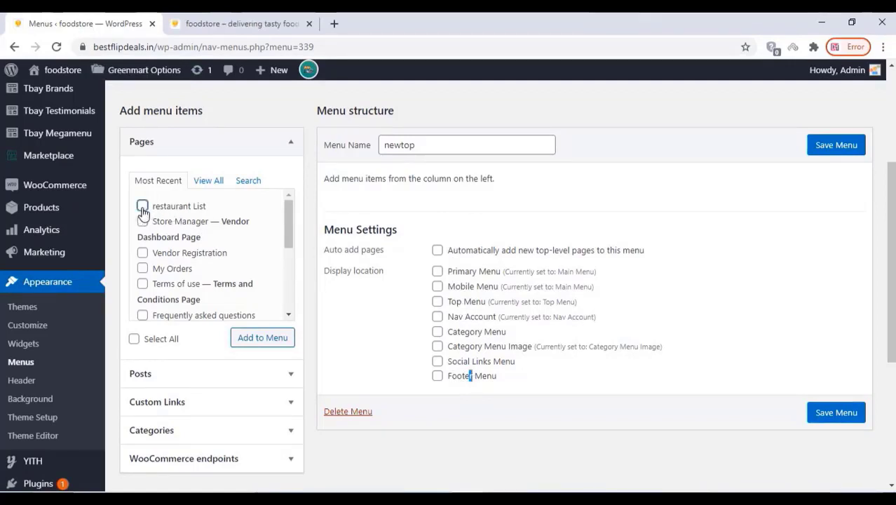
click(142, 205)
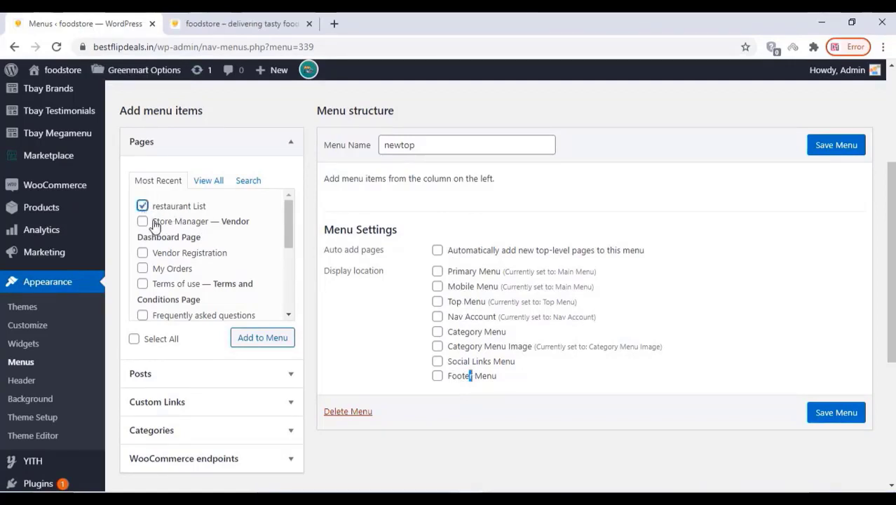
click(142, 253)
scroll(172, 276, down, 3)
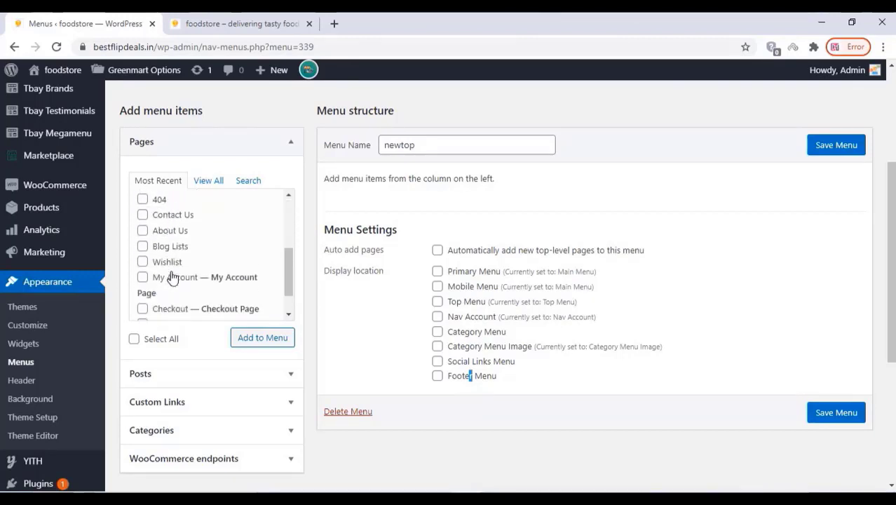
click(142, 215)
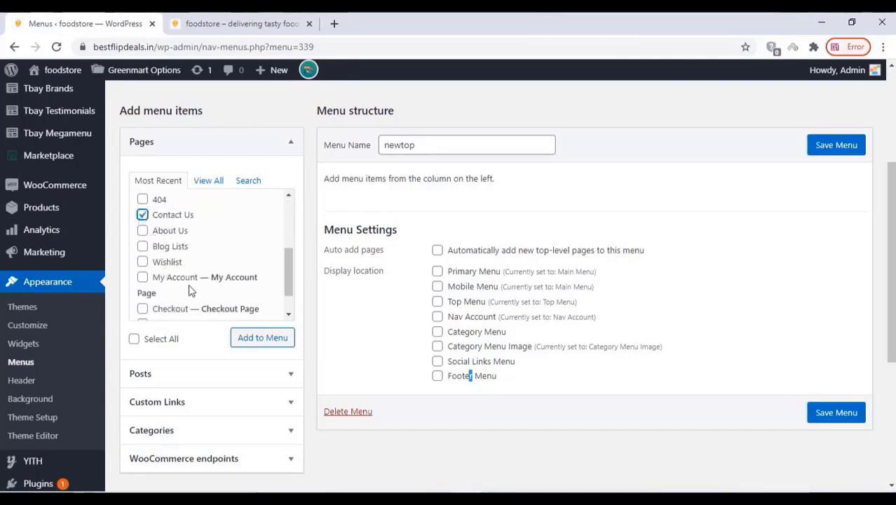
scroll(176, 284, down, 1)
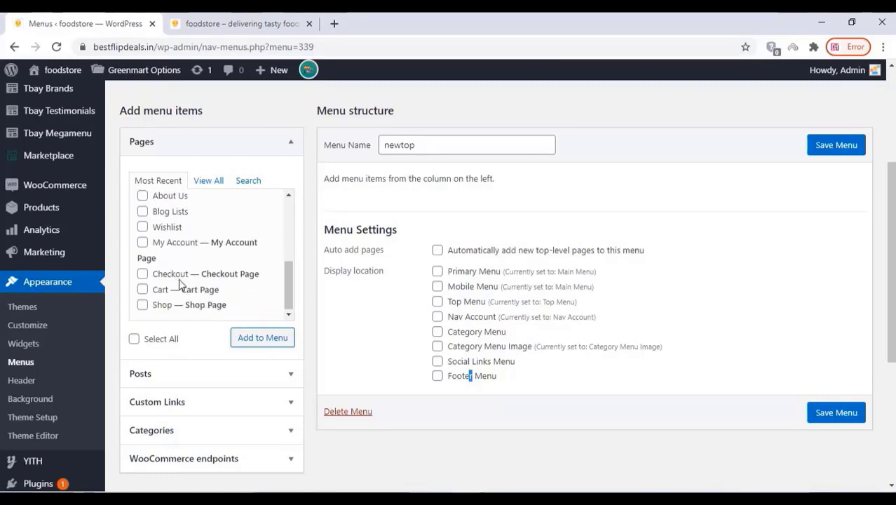
click(142, 242)
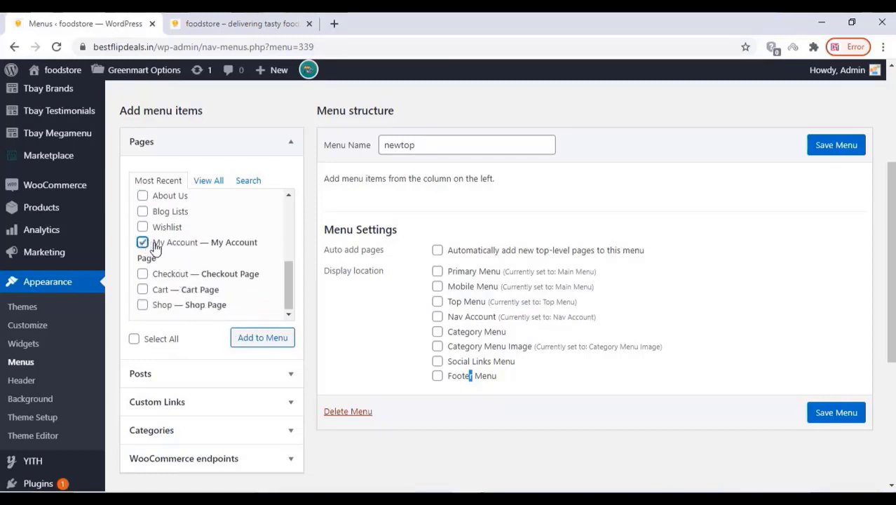
click(271, 345)
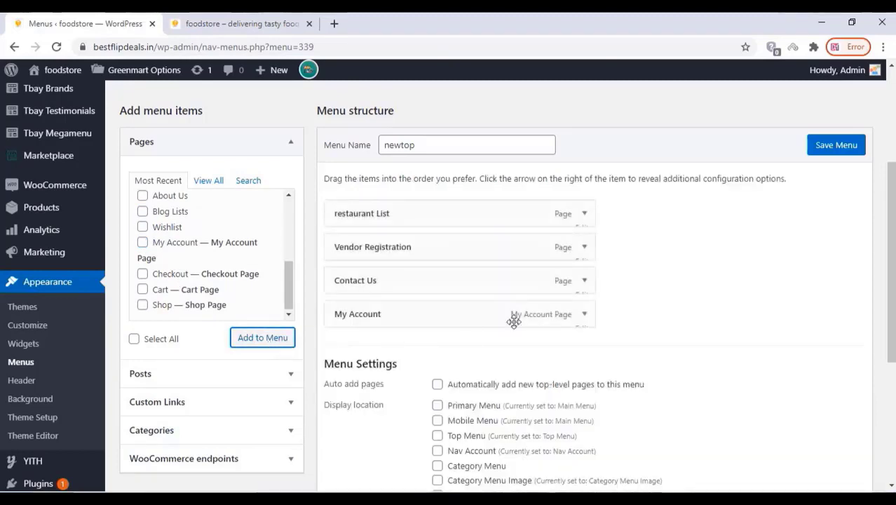
Assign the newtop menu to the Primary Menu, Mobile Menu, Top Menu and Nav Account locations and save it
scroll(491, 309, down, 2)
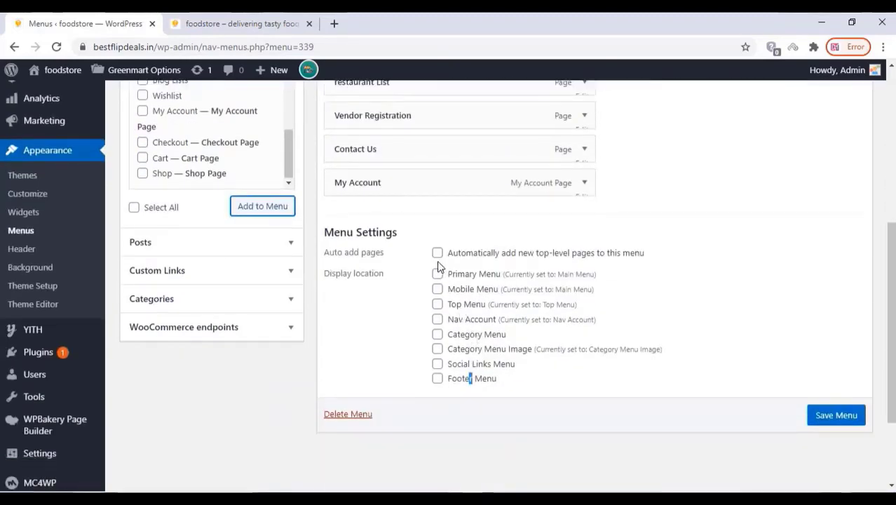
click(437, 275)
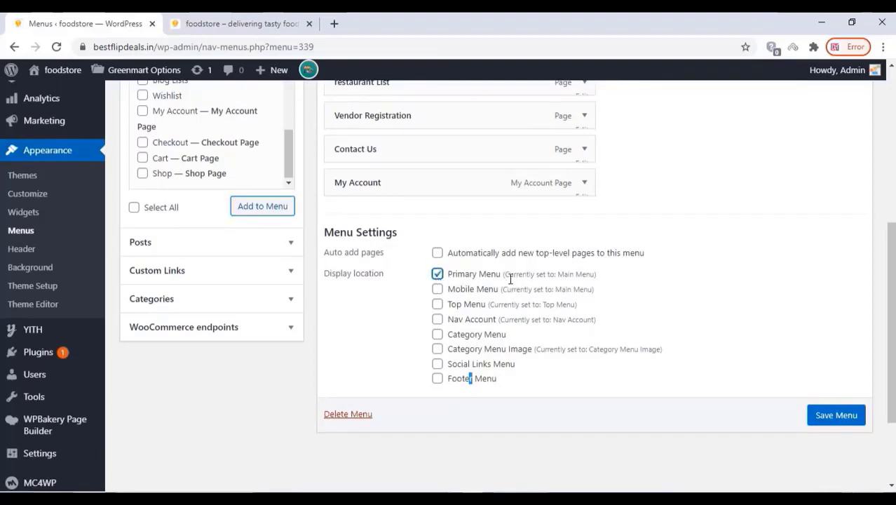
click(438, 290)
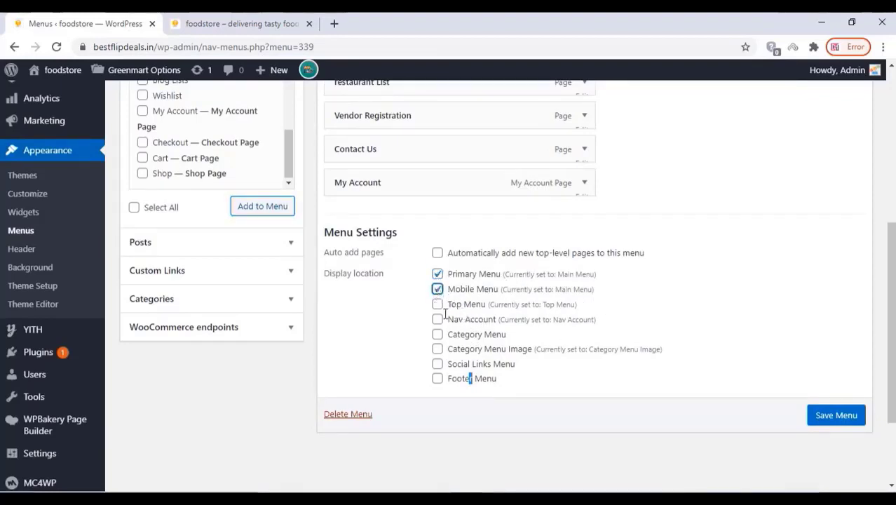
click(437, 306)
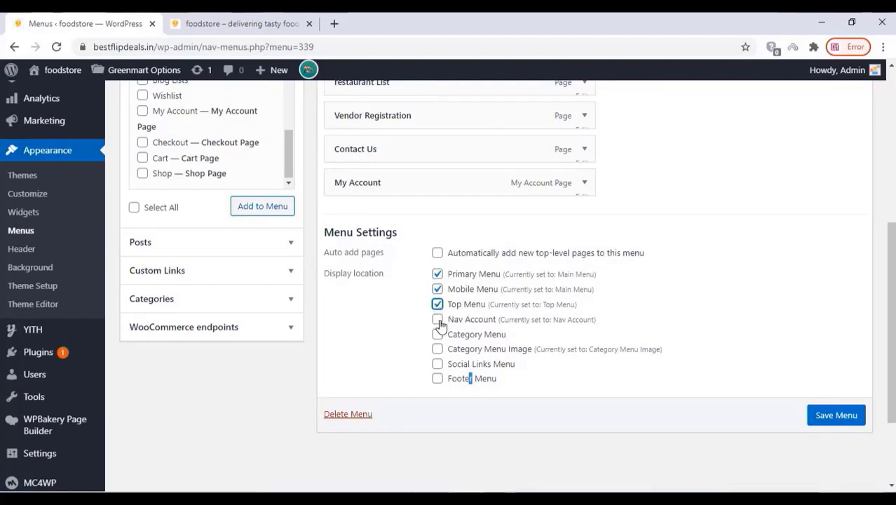
click(438, 321)
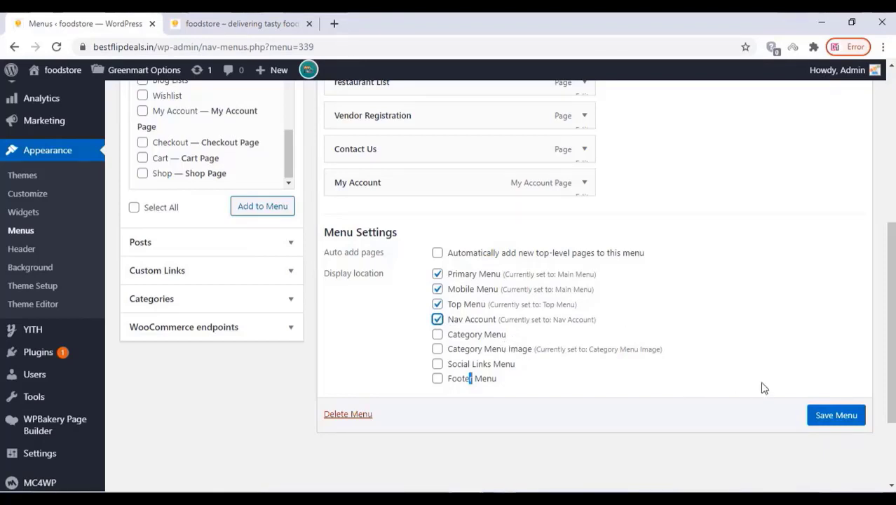
click(835, 417)
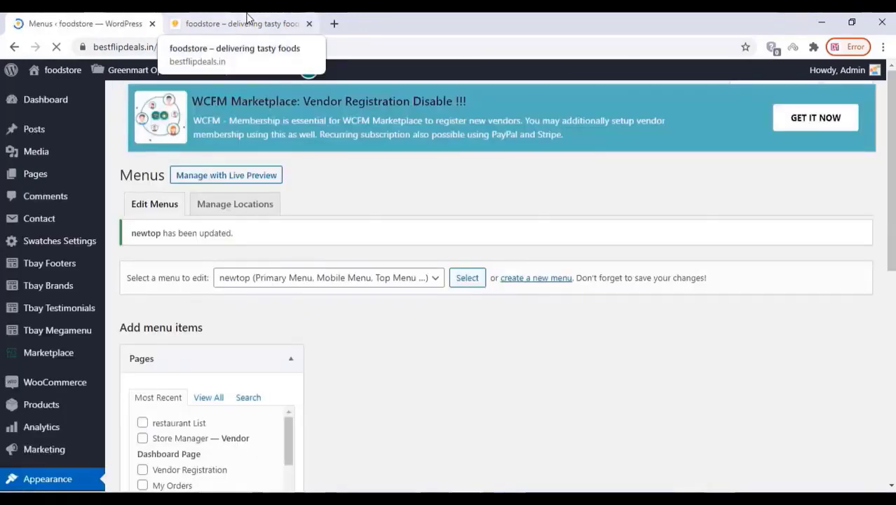
Reload the foodstore home page to check its navigation menu
click(247, 18)
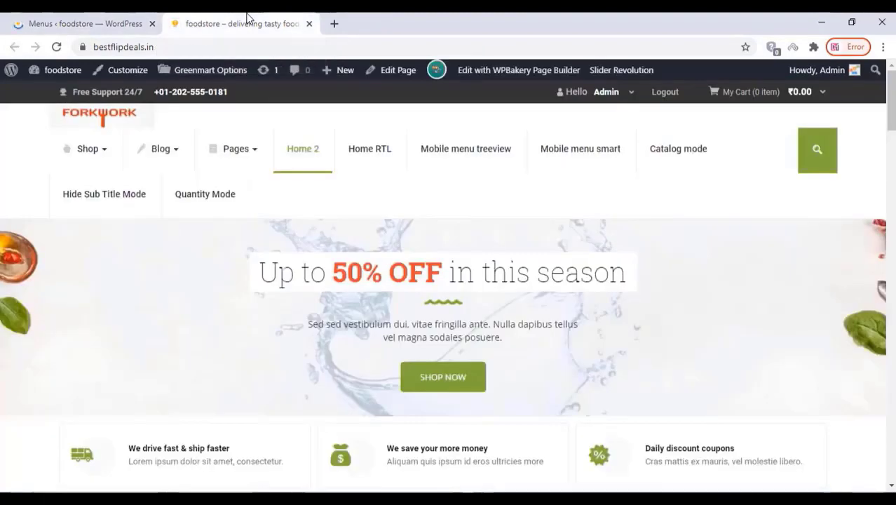
right_click(21, 162)
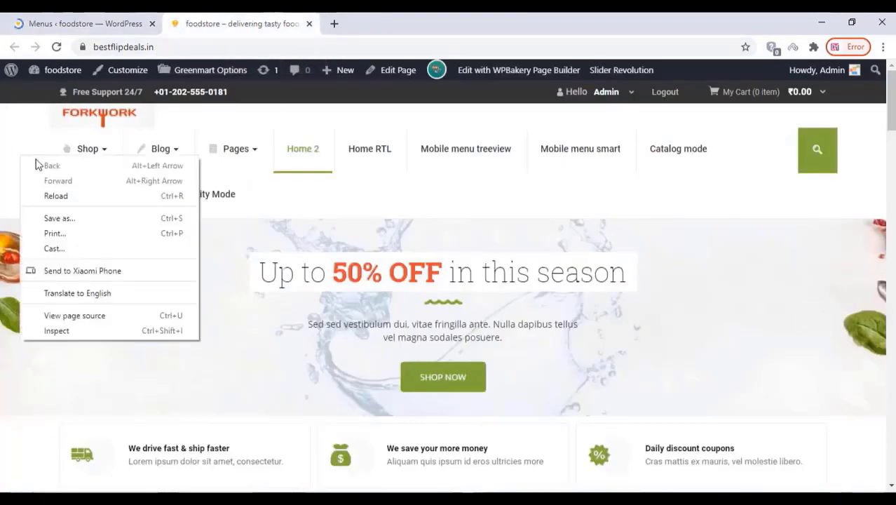
click(40, 195)
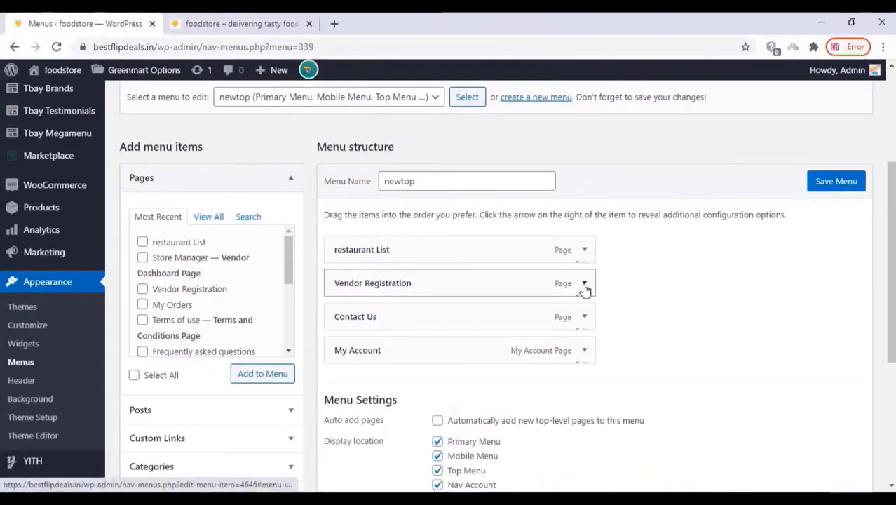
Change the Vendor Registration menu item's navigation label to "Restaurant Registration", correcting the misspelled first word with the spelling suggestion
click(584, 285)
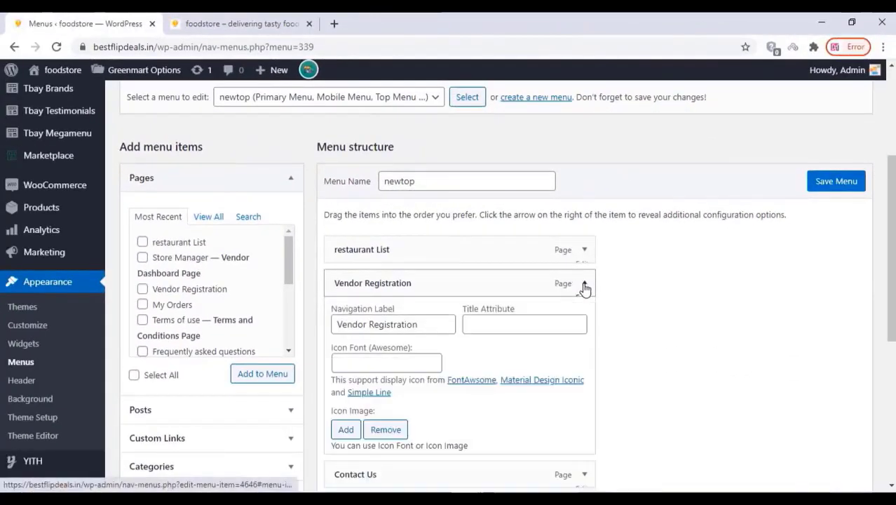
drag(368, 330, 319, 335)
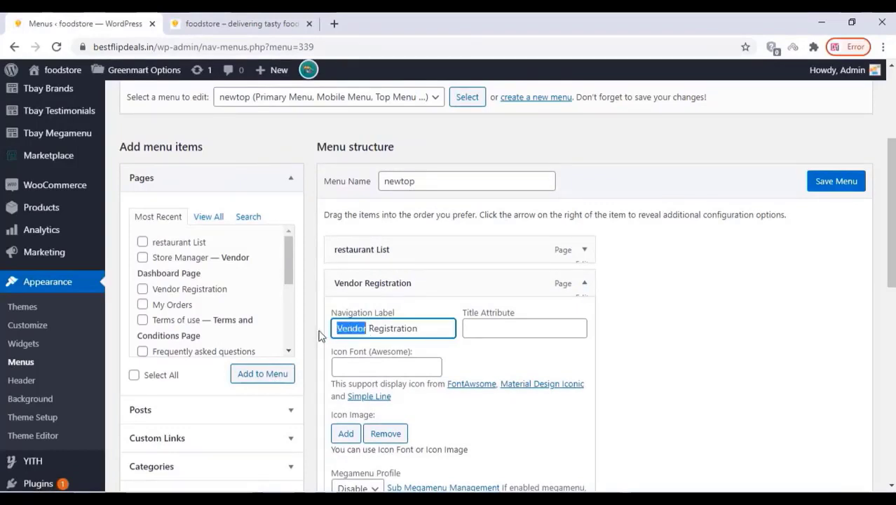
text(Restu)
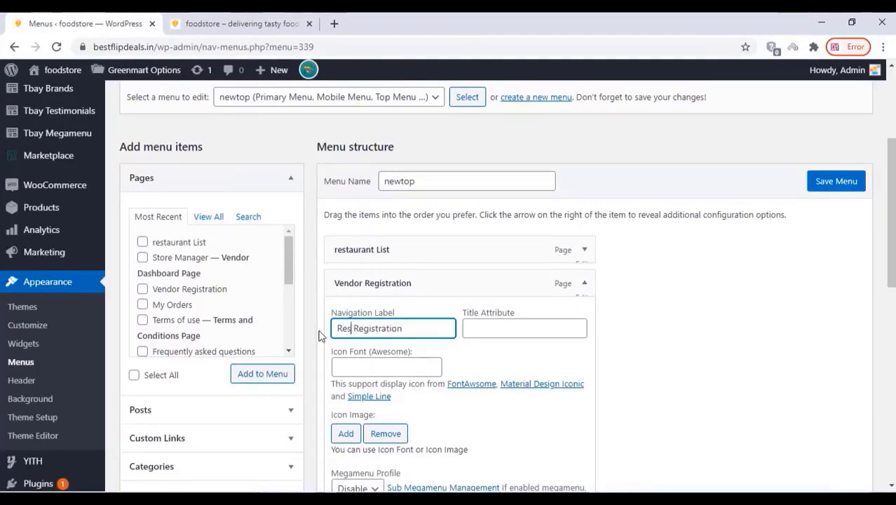
text(rant)
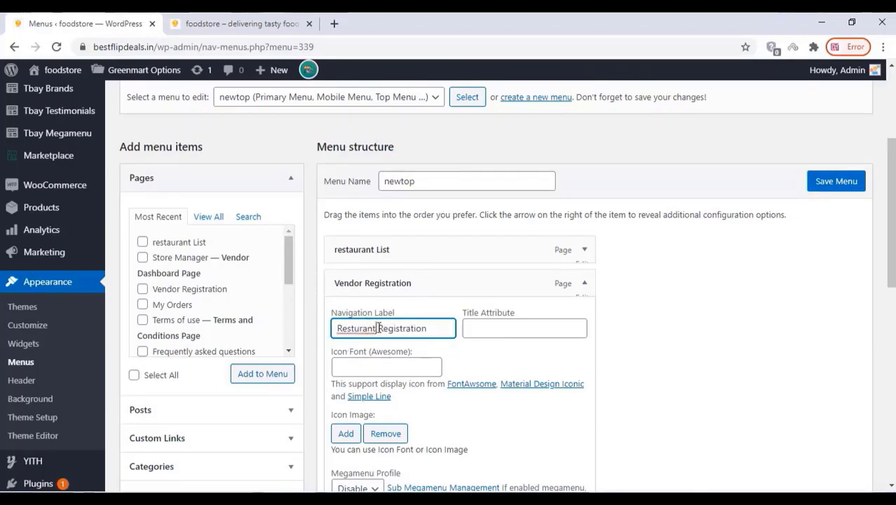
drag(375, 329, 333, 337)
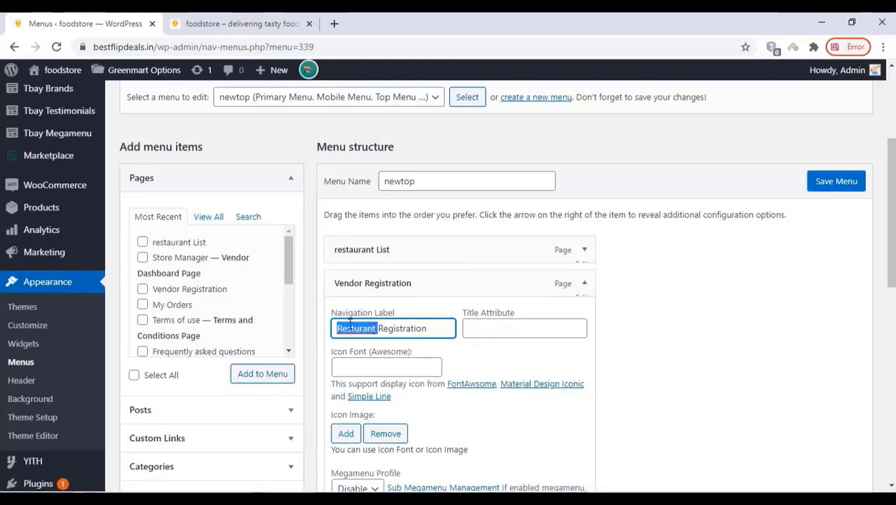
right_click(349, 323)
click(404, 164)
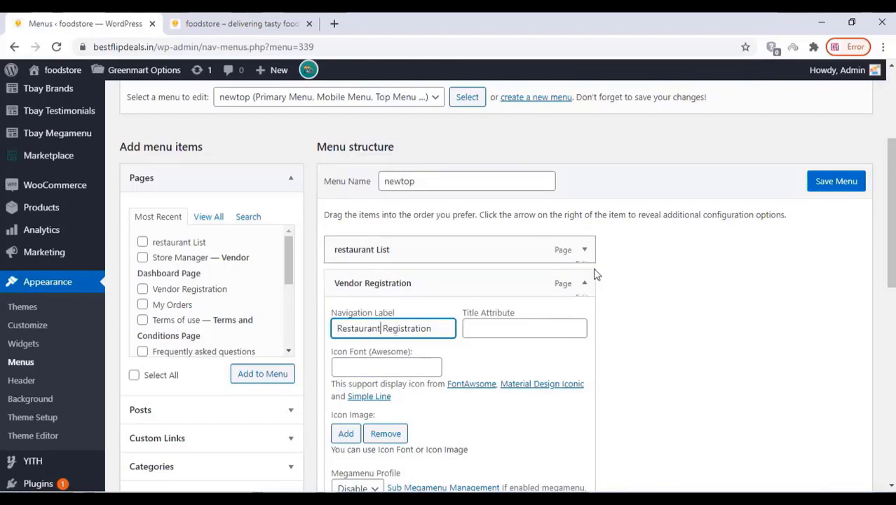
Collapse the Vendor Registration menu item's settings and save the newtop menu
click(616, 291)
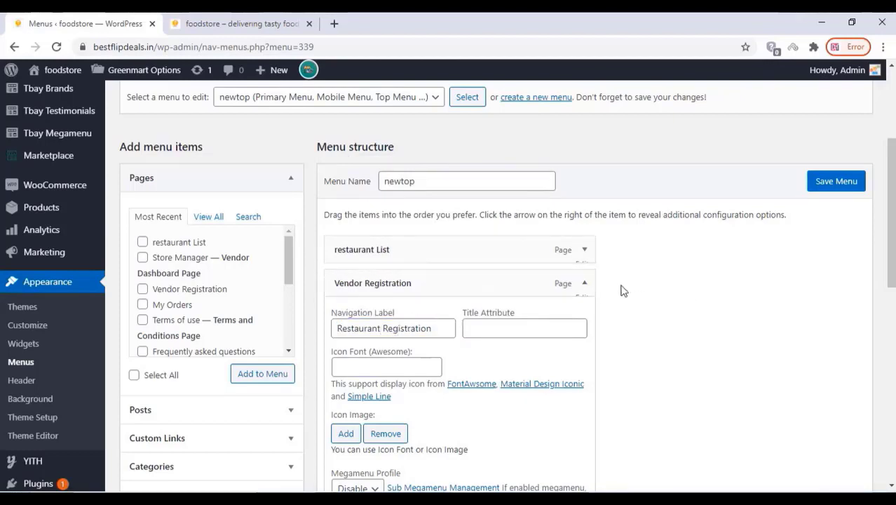
click(585, 283)
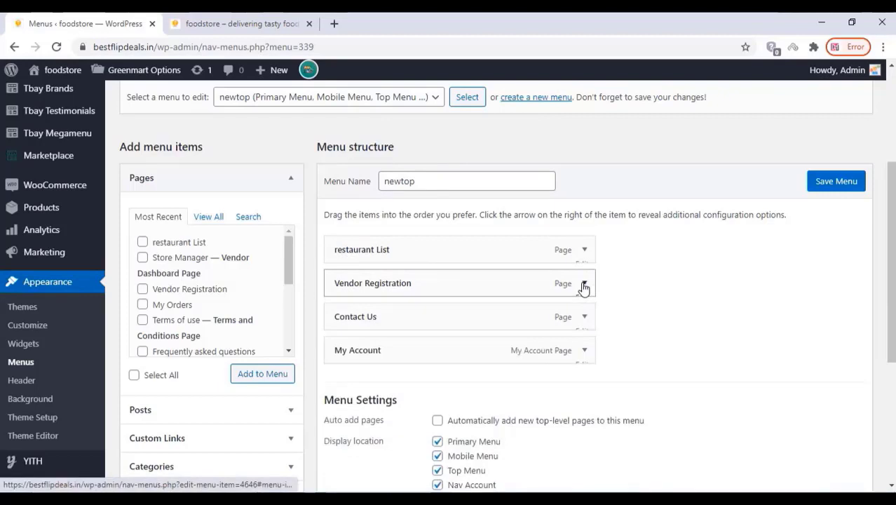
click(831, 188)
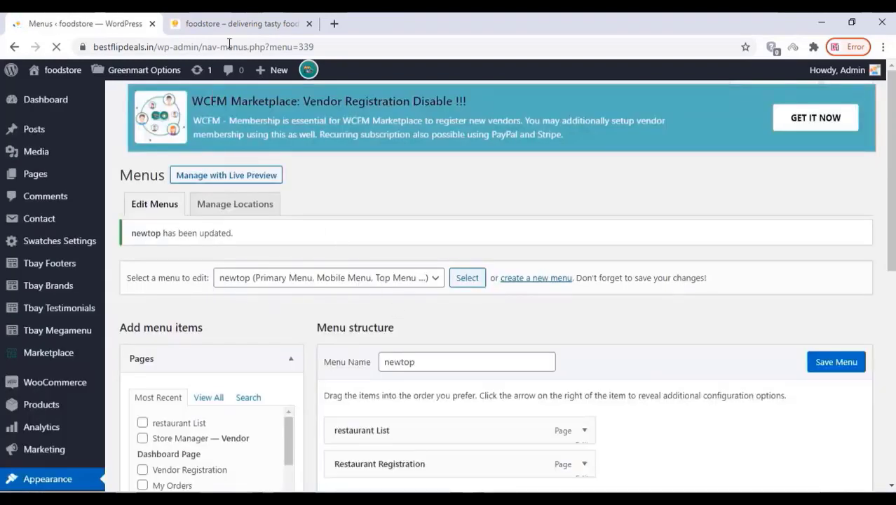
Switch to the incognito window and reload the foodstore home page to check the renamed menu item
mouse_move(533, 500)
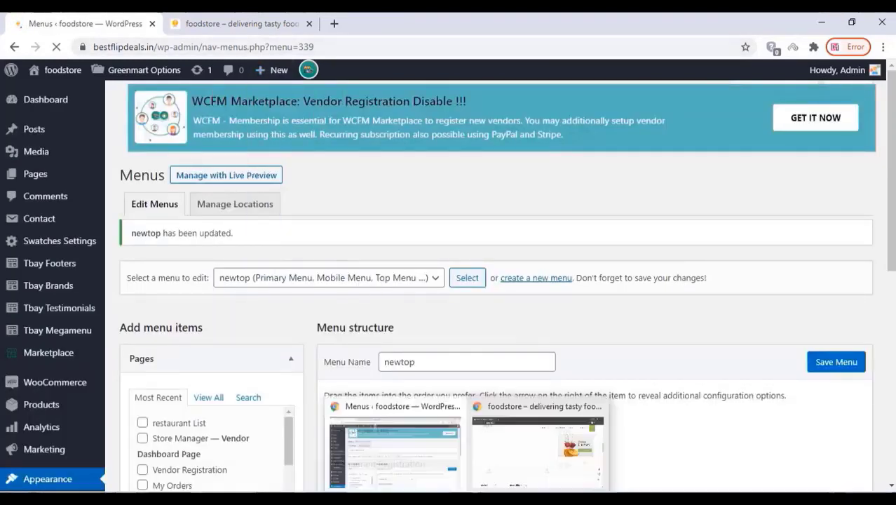
click(530, 468)
scroll(296, 303, up, 10)
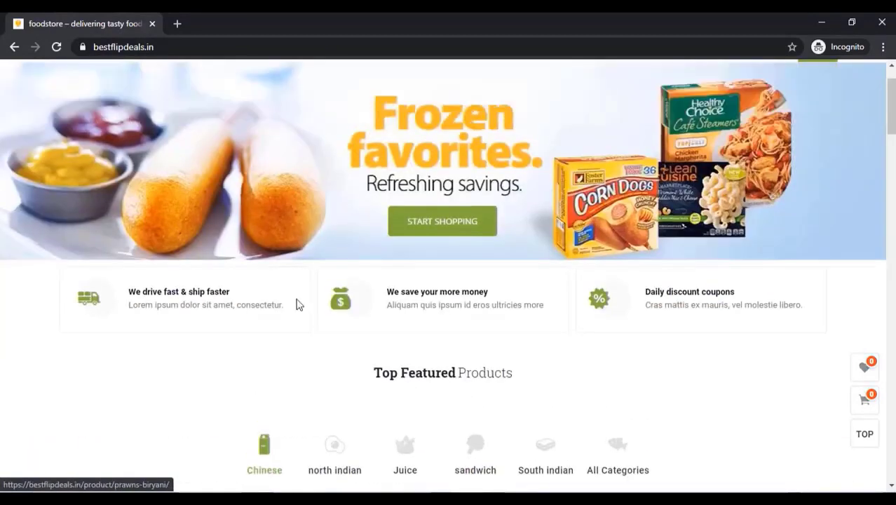
scroll(296, 304, up, 1)
right_click(513, 143)
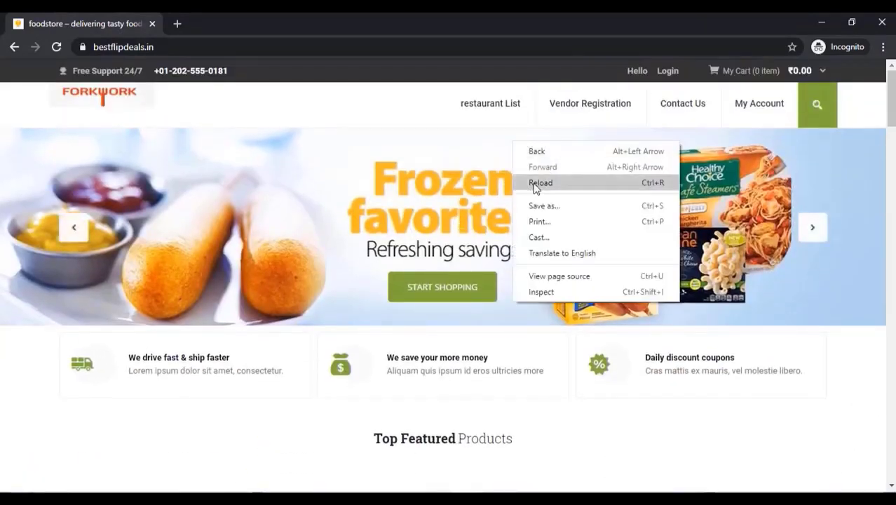
click(539, 183)
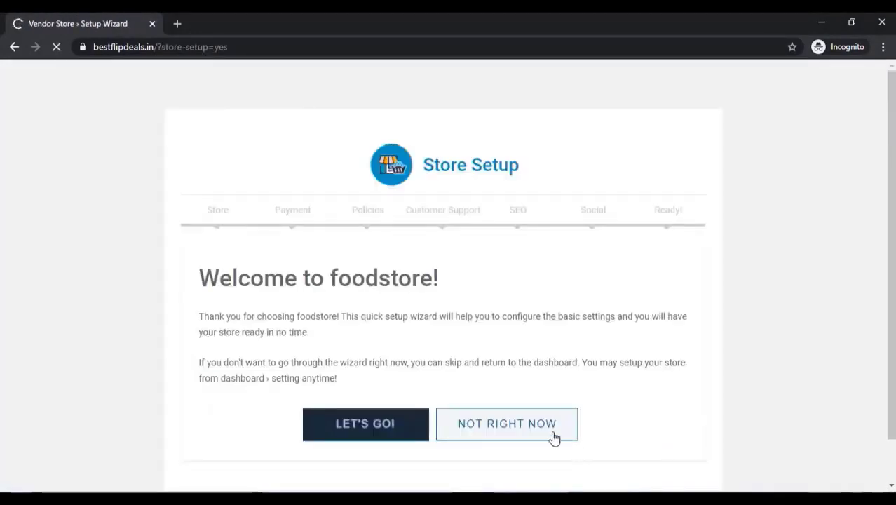
Start the vendor store setup wizard and upload the "grill chkn" image from Downloads as the store logo
scroll(312, 254, down, 1)
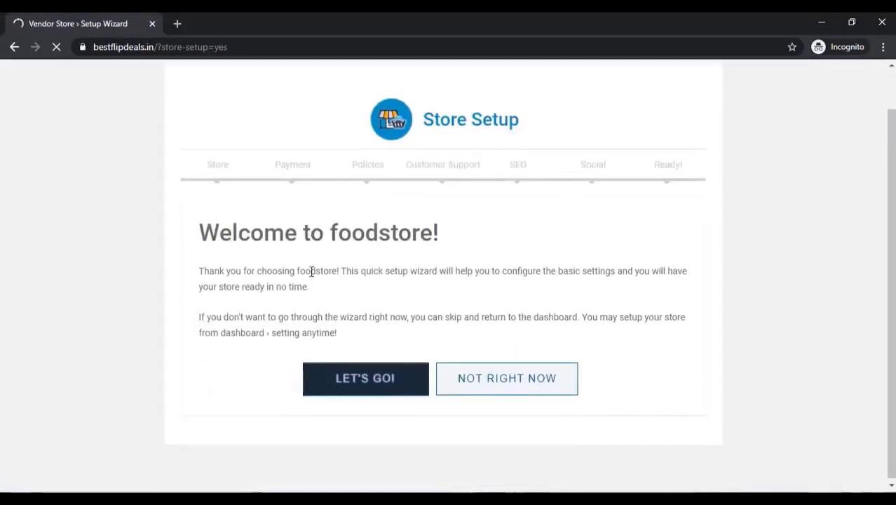
click(388, 379)
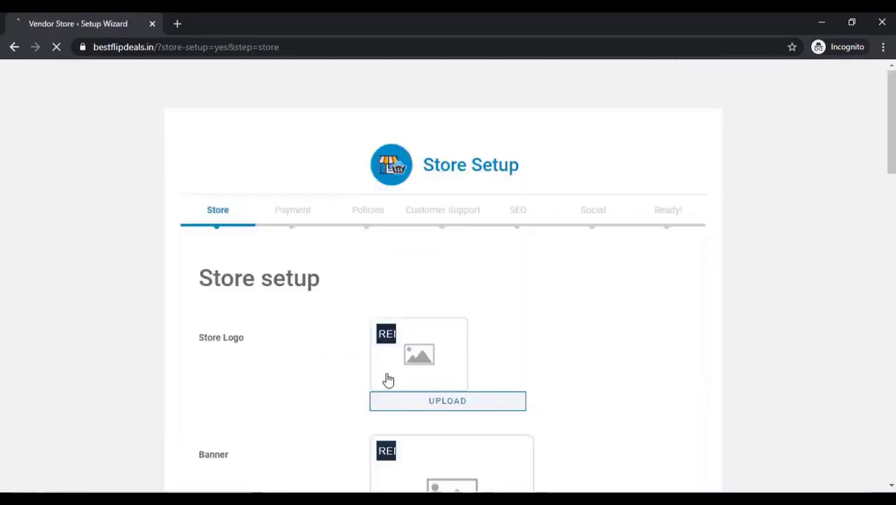
scroll(336, 334, down, 2)
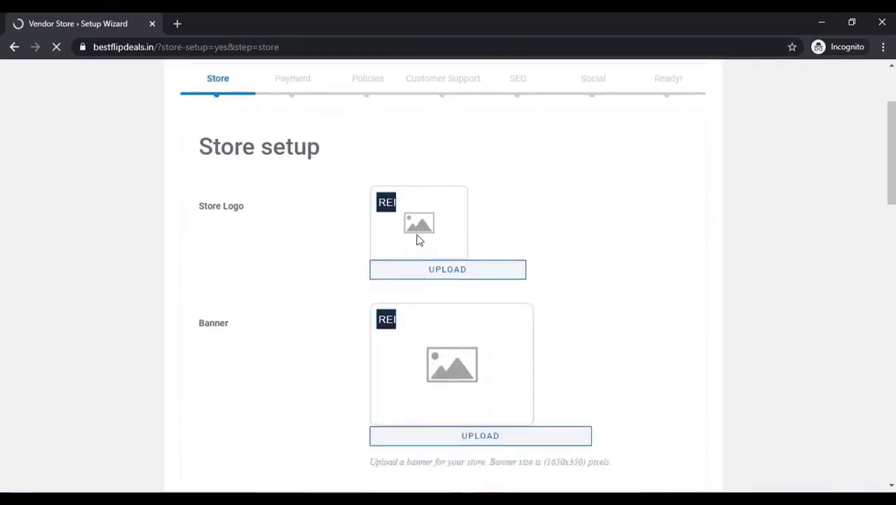
click(417, 239)
click(437, 314)
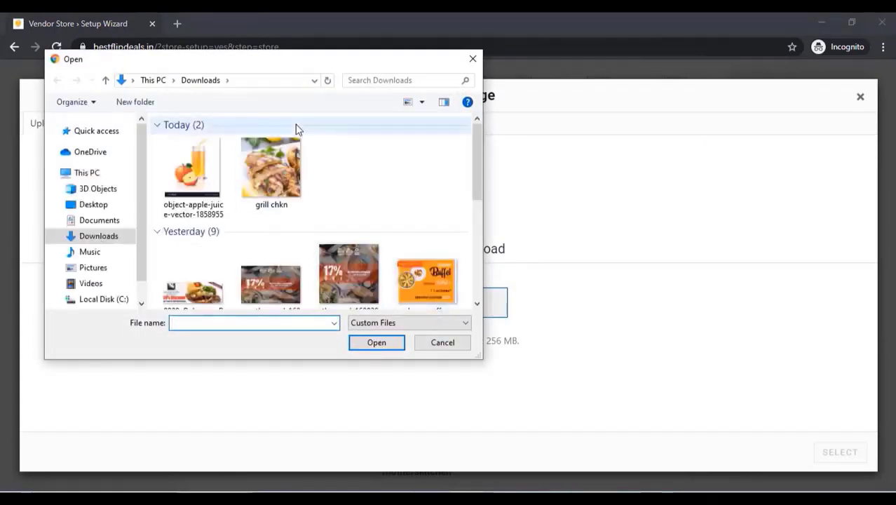
click(279, 193)
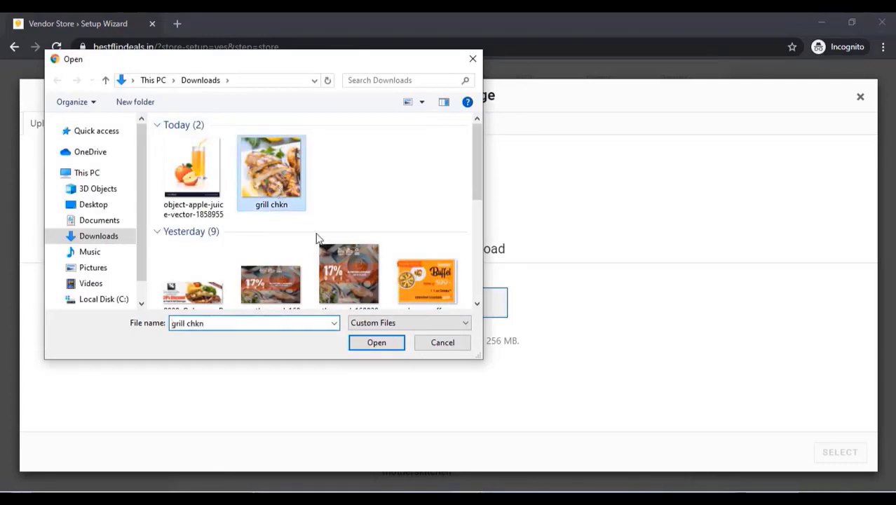
click(366, 345)
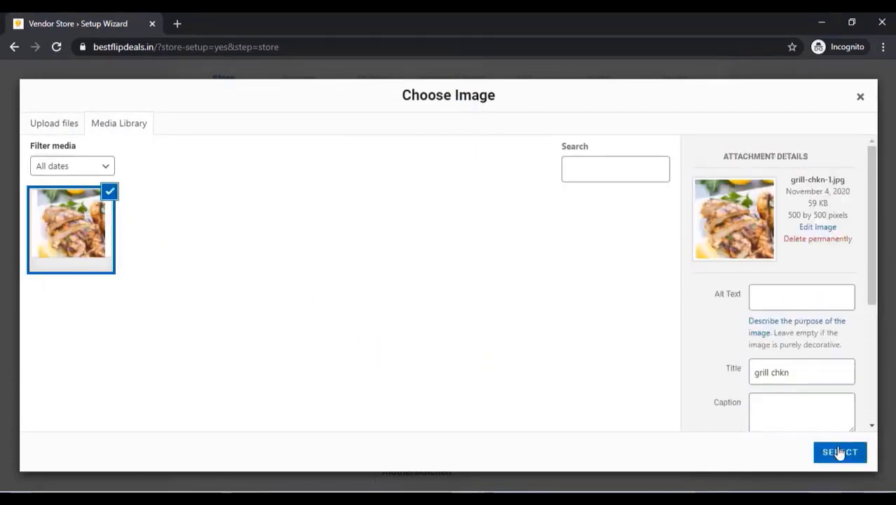
click(839, 452)
Upload the "8908-Oakroom_Banner1" image from Downloads as the store banner
scroll(519, 267, down, 2)
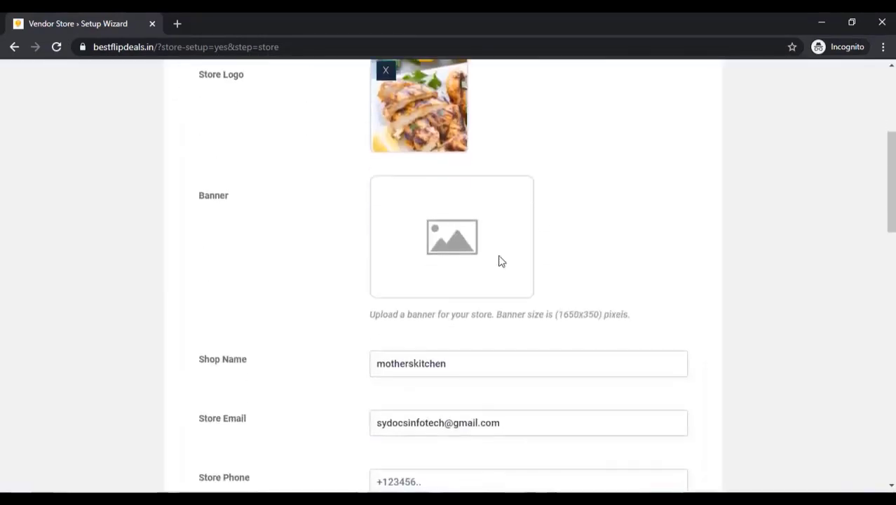
click(433, 231)
click(37, 128)
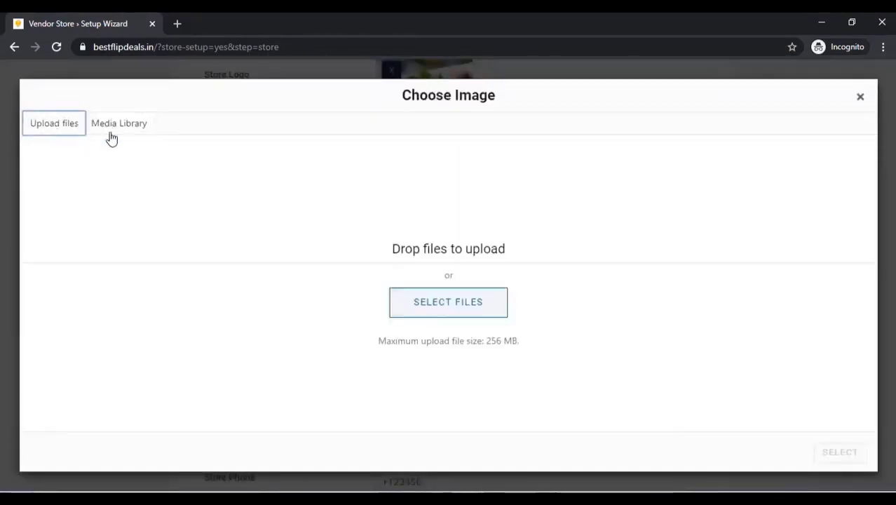
click(462, 306)
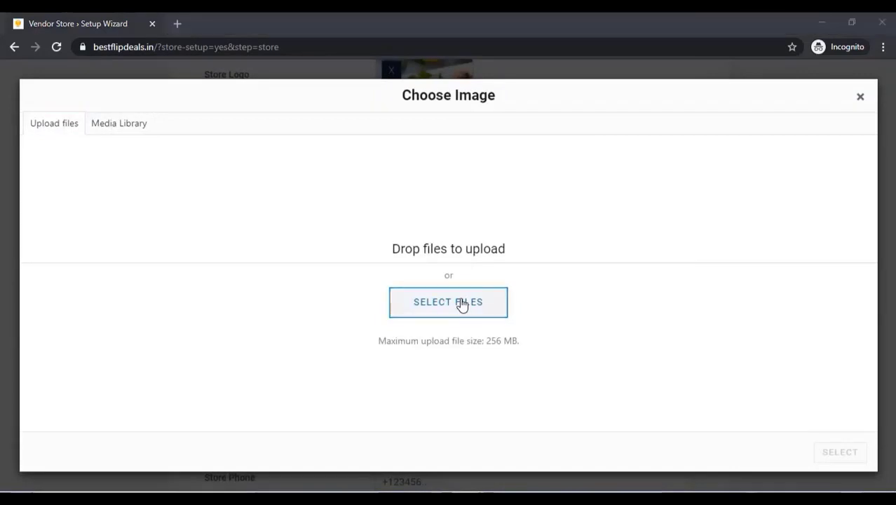
scroll(333, 222, down, 3)
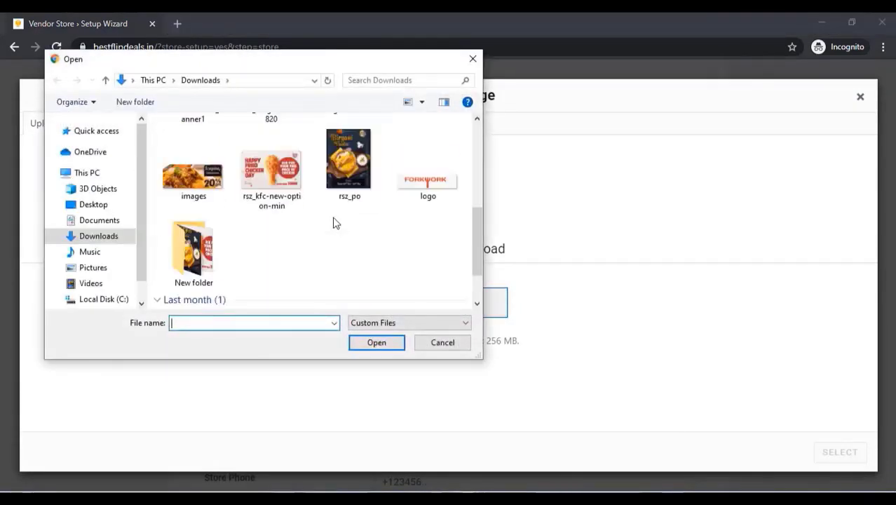
click(190, 199)
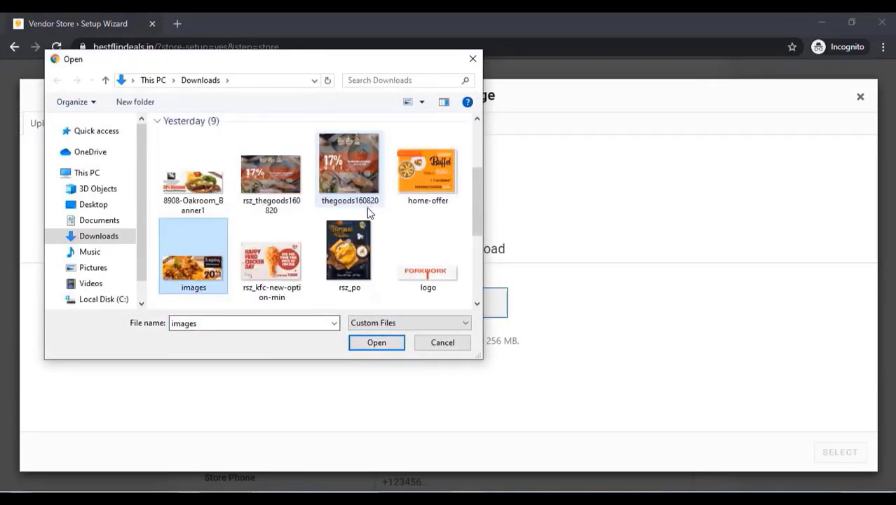
scroll(366, 210, up, 2)
click(194, 188)
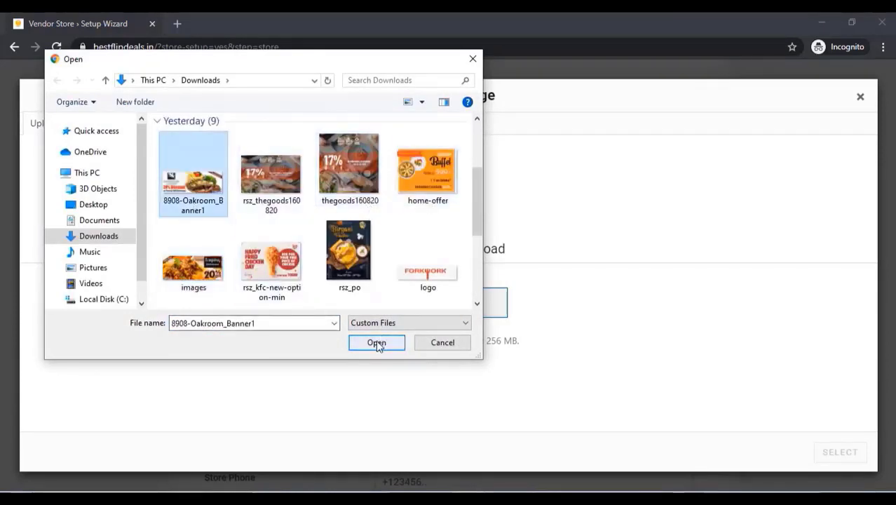
click(377, 342)
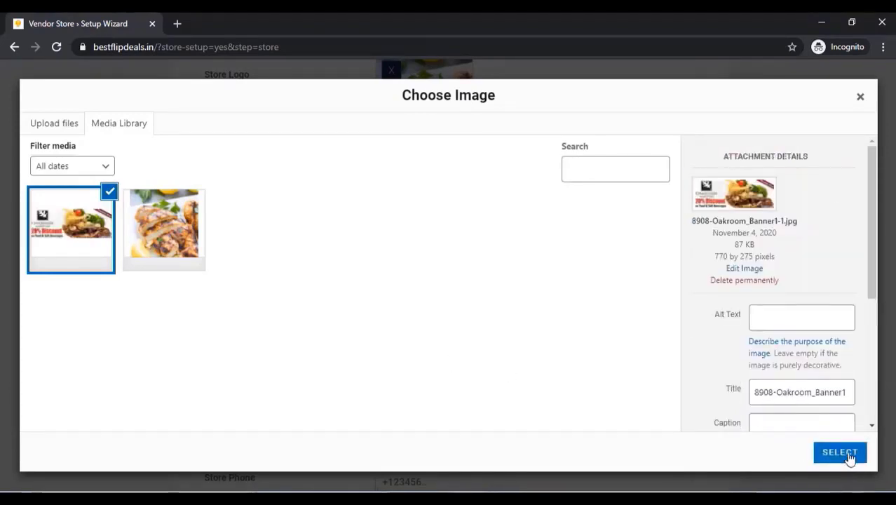
click(840, 453)
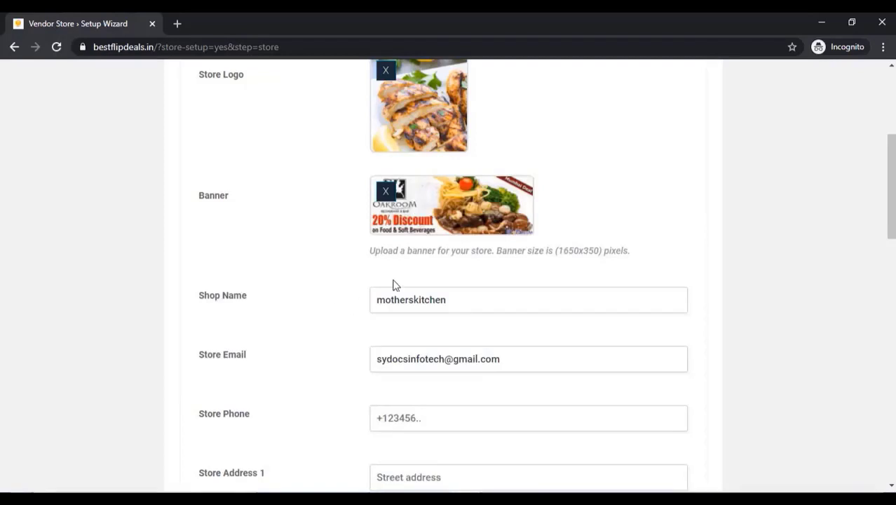
Set the store country to India and the store state to Maharashtra
scroll(347, 254, down, 4)
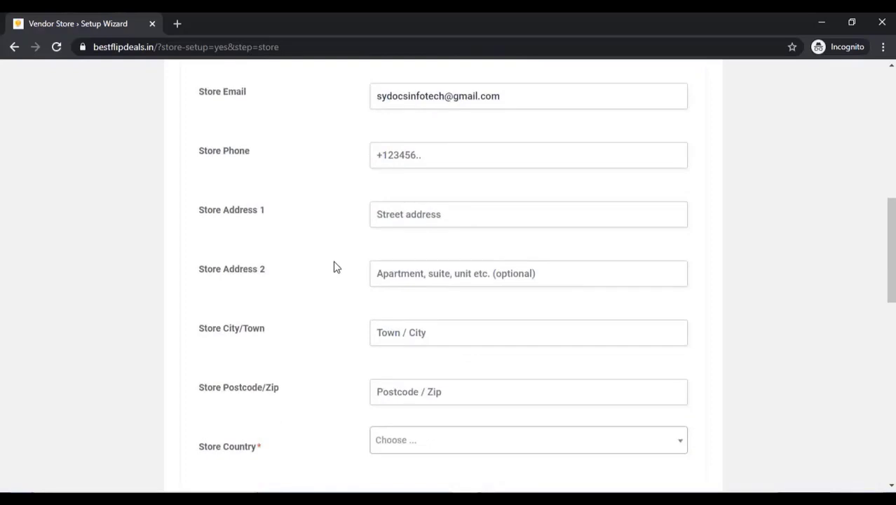
scroll(410, 289, down, 2)
click(413, 322)
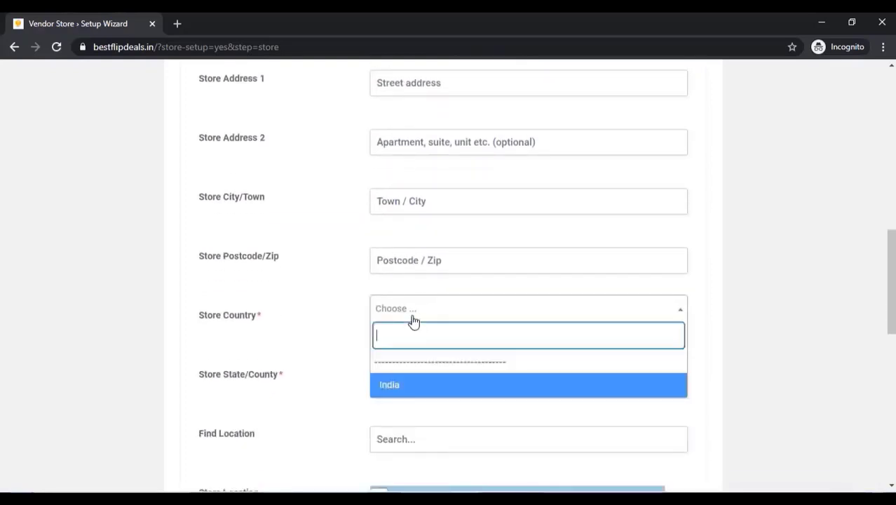
click(397, 387)
click(403, 378)
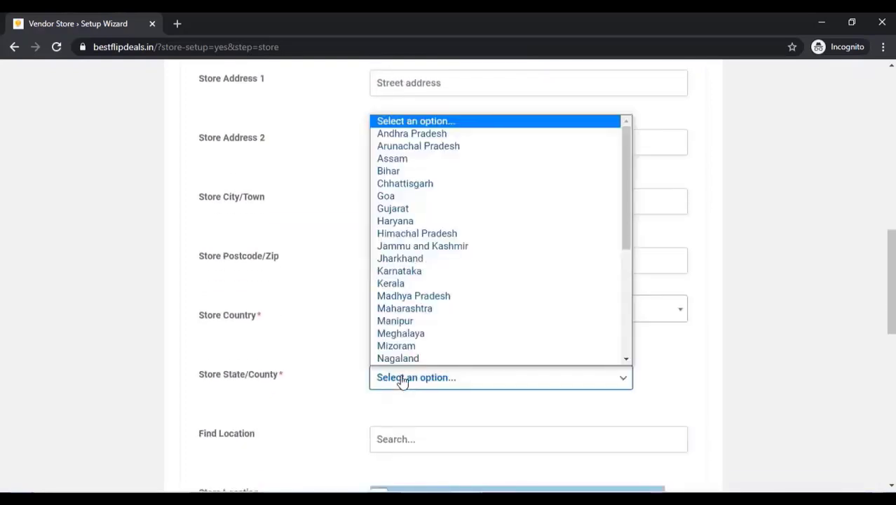
click(397, 309)
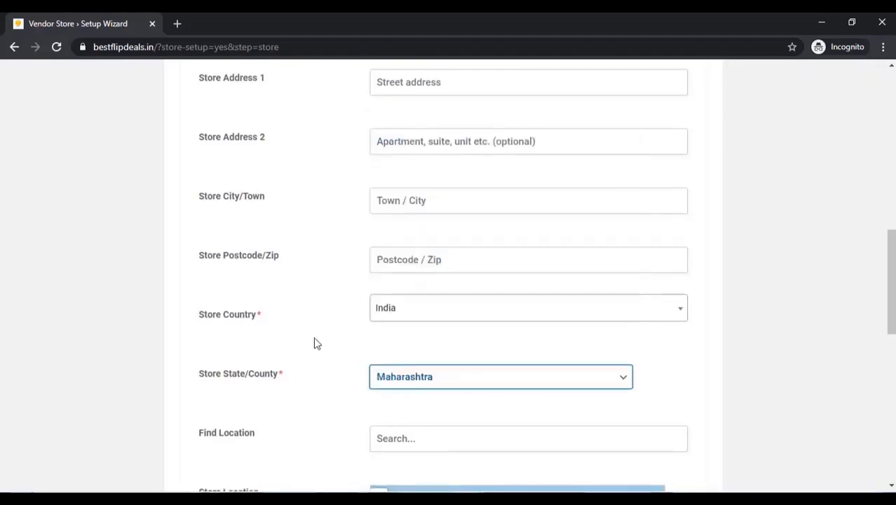
Search for "pune" as the store location, choose the Pune City result, and move the map marker east to Kasba Peth
scroll(314, 342, down, 3)
click(398, 241)
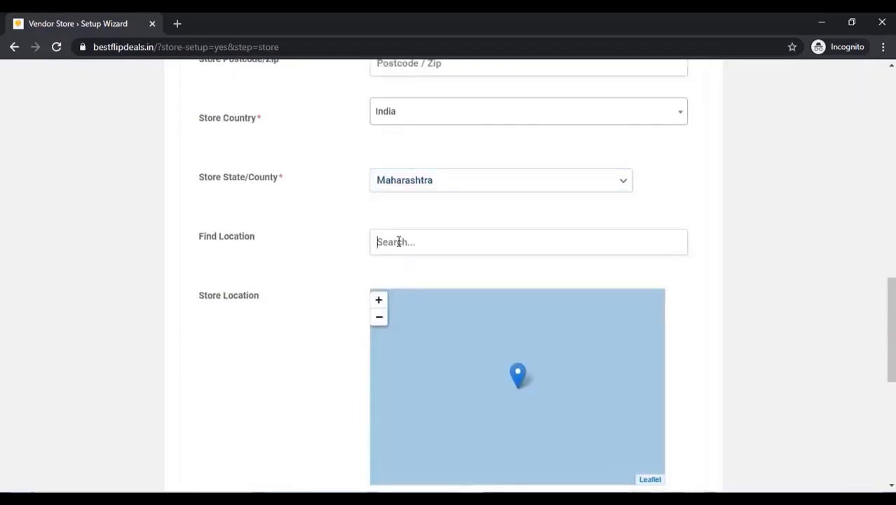
text(pune)
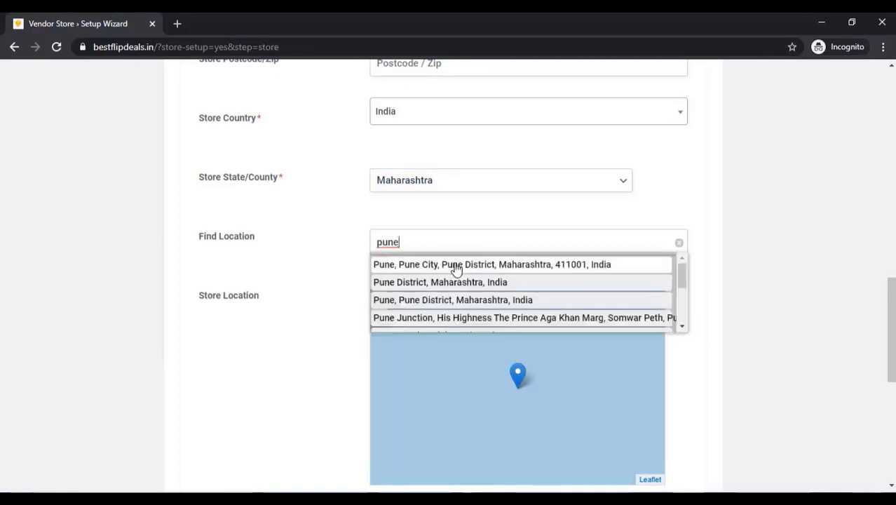
click(456, 268)
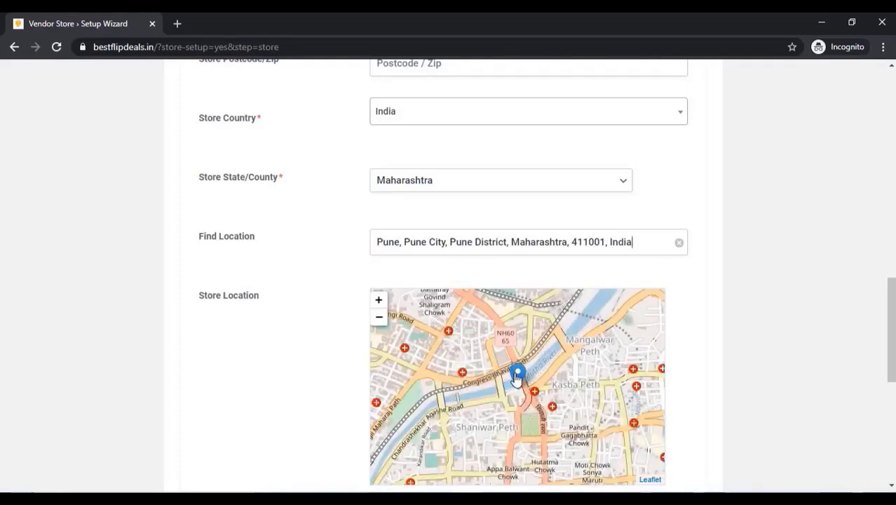
drag(516, 378, 570, 379)
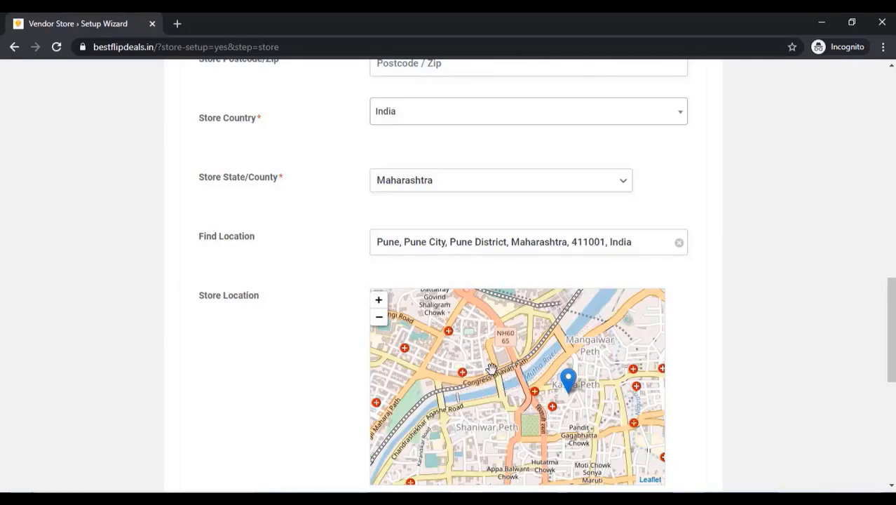
Submit the Store setup page with the shop description left blank
scroll(491, 368, down, 1)
scroll(492, 368, up, 1)
scroll(267, 352, down, 4)
scroll(245, 295, down, 1)
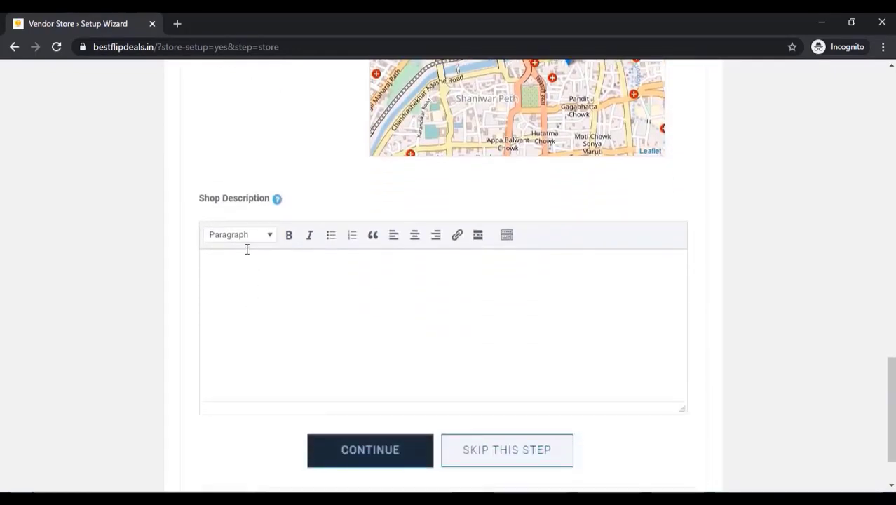
click(396, 461)
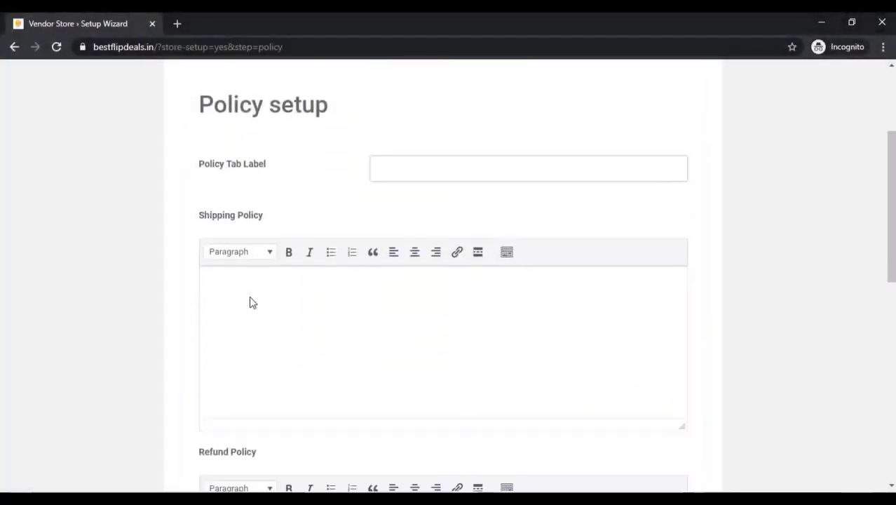
Continue through the Policy and Customer Support setup pages, leaving their fields blank
scroll(252, 302, down, 2)
scroll(251, 250, down, 5)
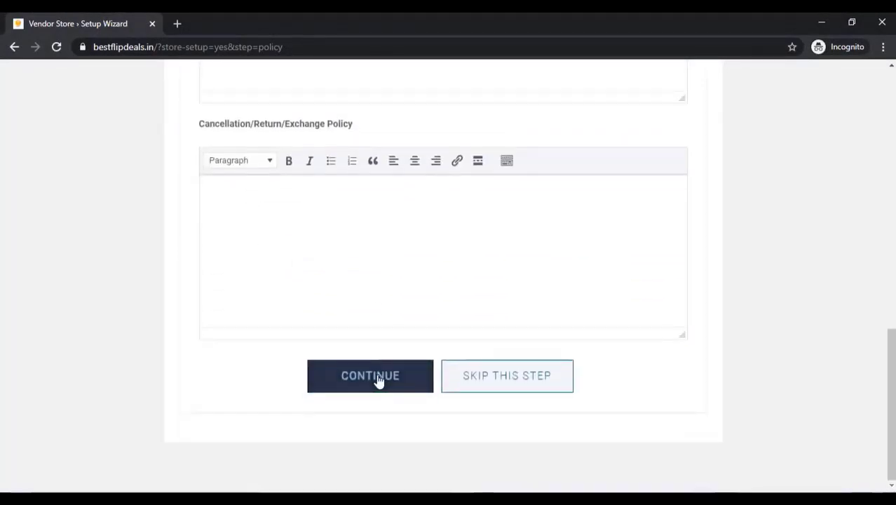
click(379, 380)
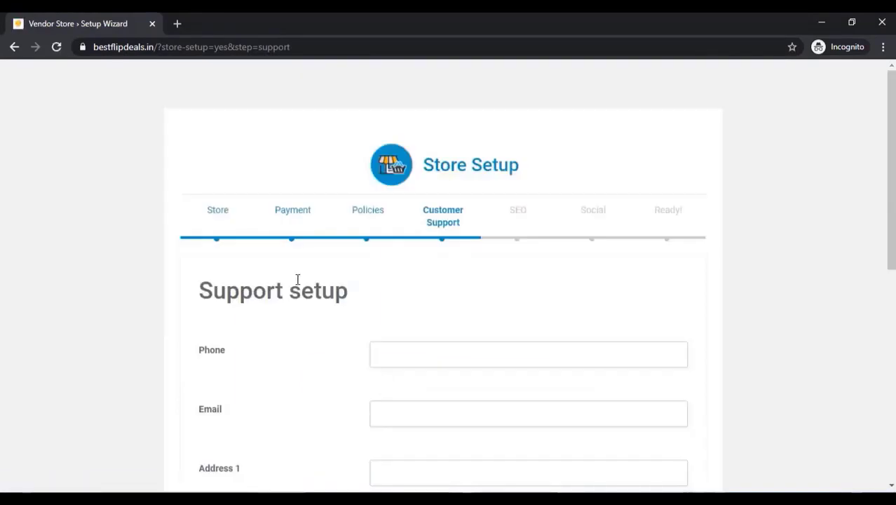
scroll(297, 279, down, 6)
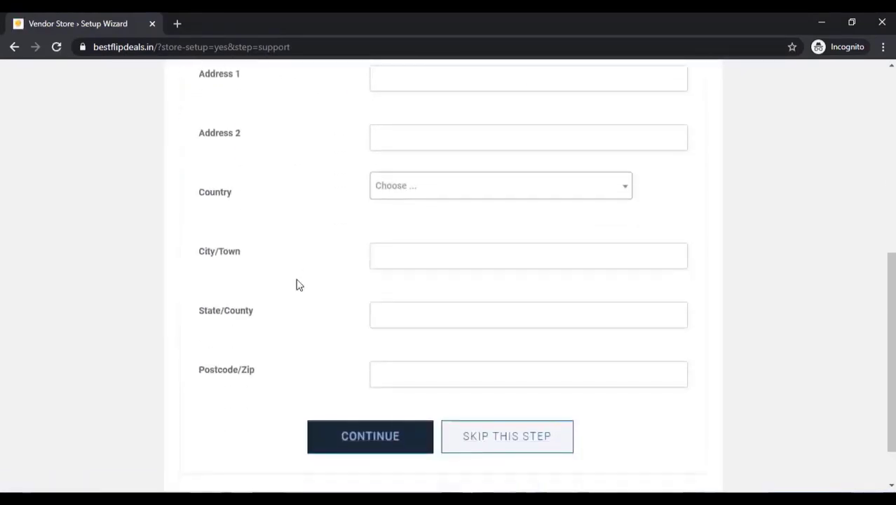
click(359, 438)
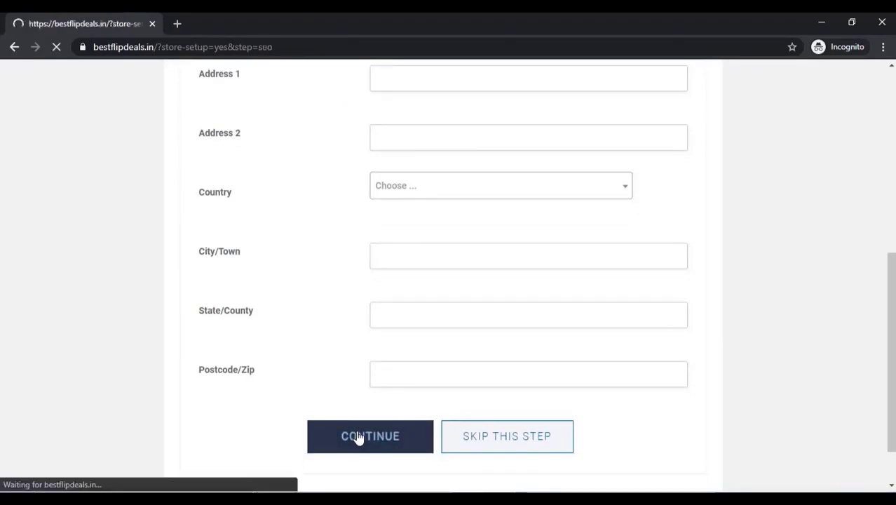
Continue through the SEO and Social setup pages with their fields blank, then go to the store manager dashboard
scroll(339, 265, down, 4)
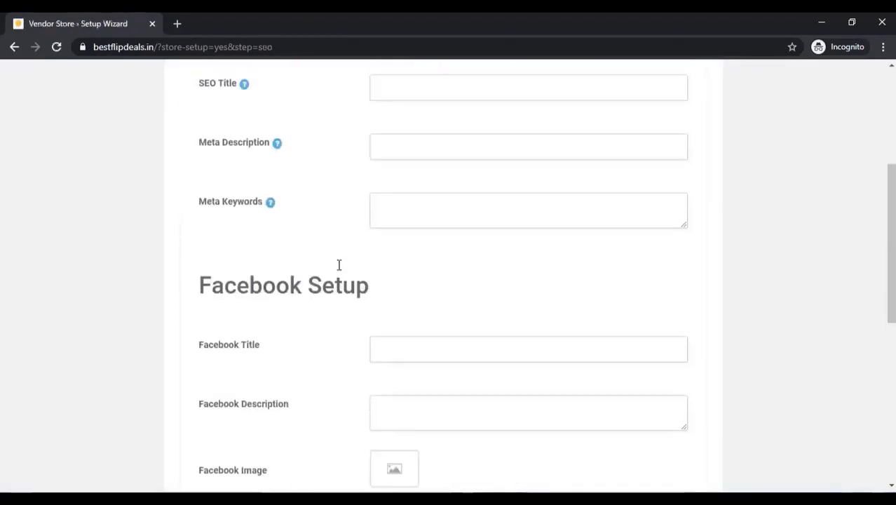
scroll(279, 266, down, 3)
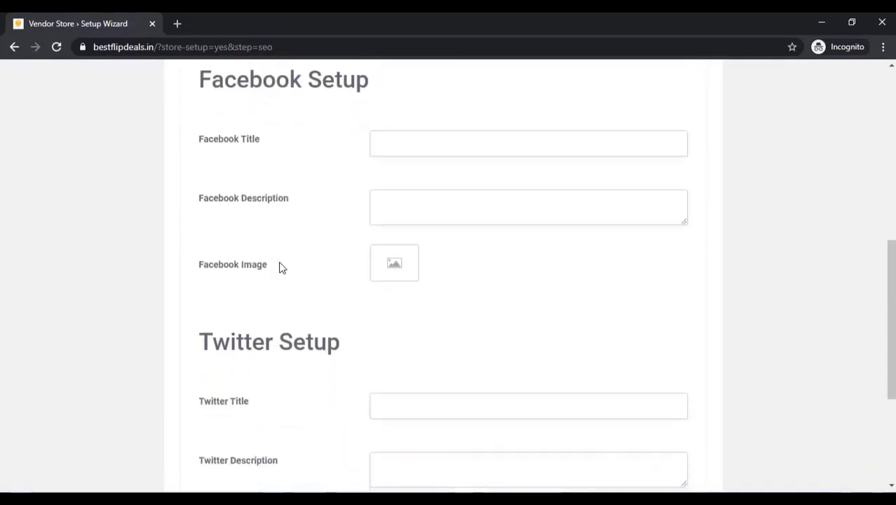
scroll(279, 267, down, 3)
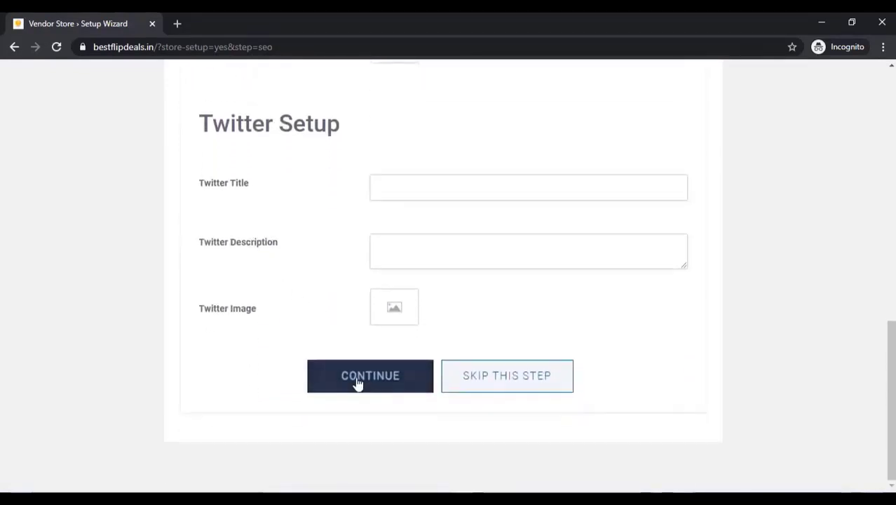
click(358, 382)
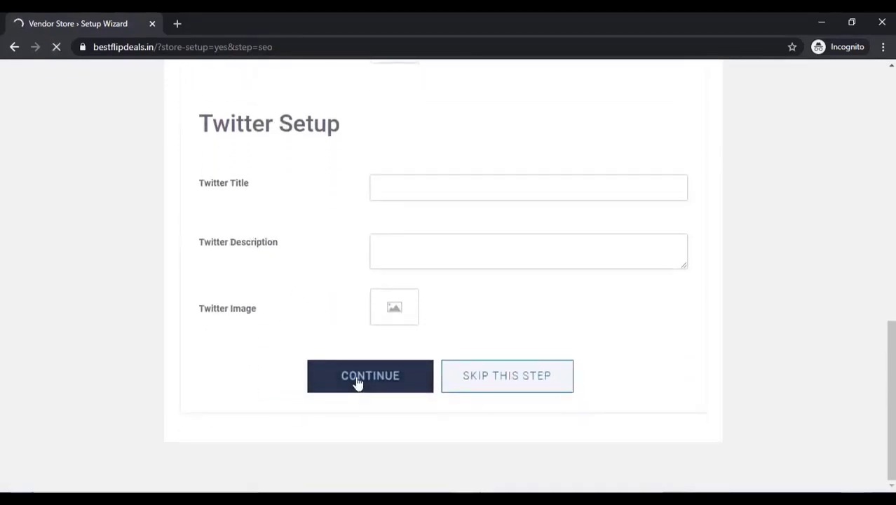
scroll(282, 302, down, 2)
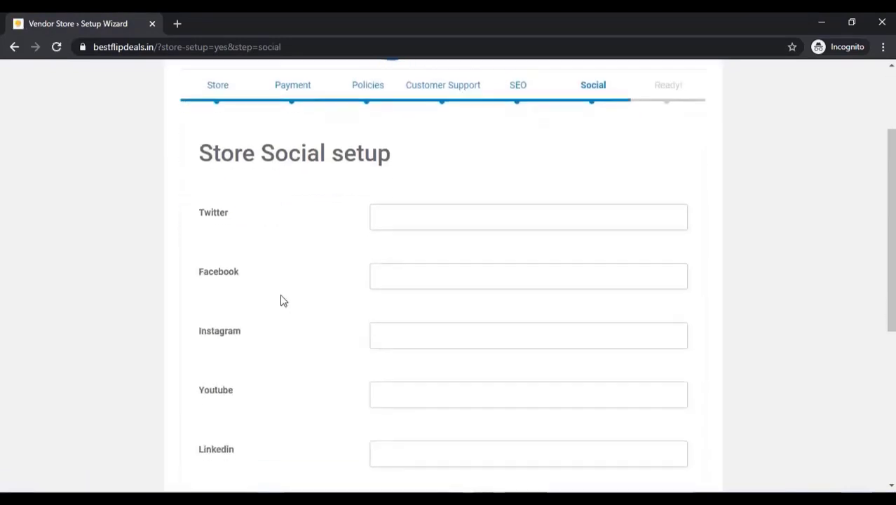
scroll(281, 300, down, 4)
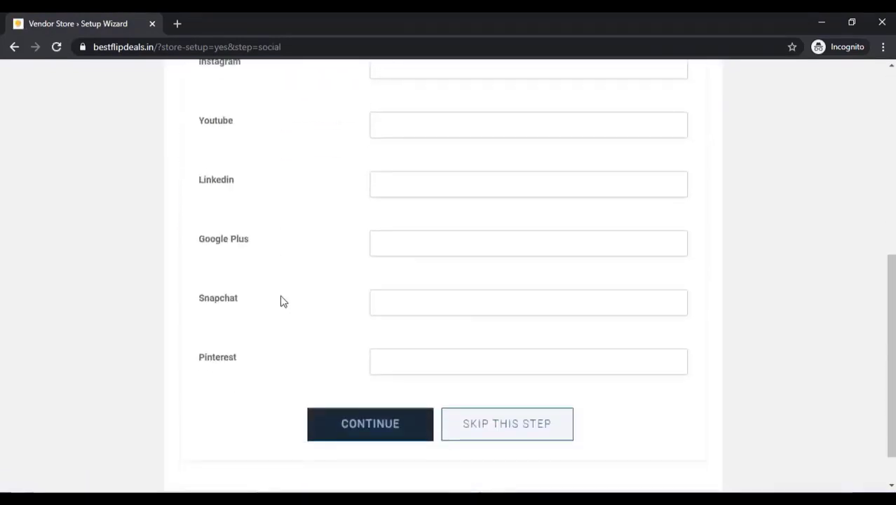
click(367, 432)
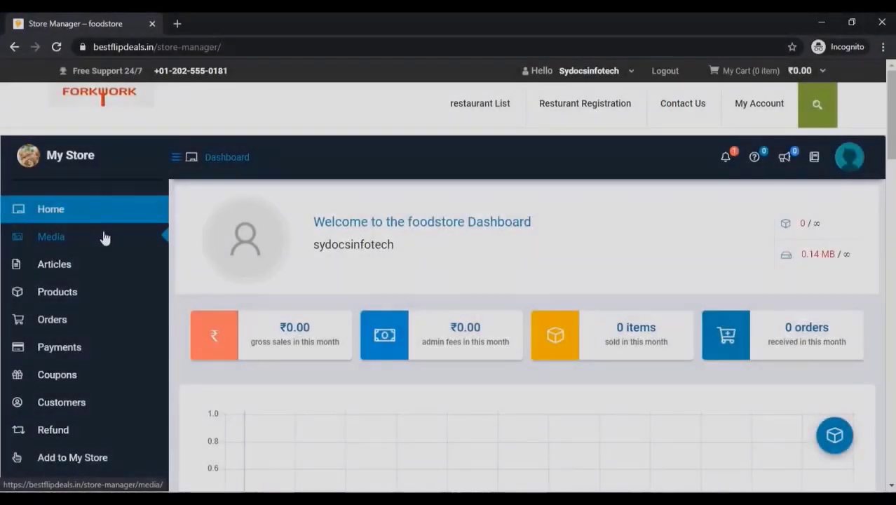
Look over the vendor dashboard and open the form for adding a new product
scroll(104, 238, down, 4)
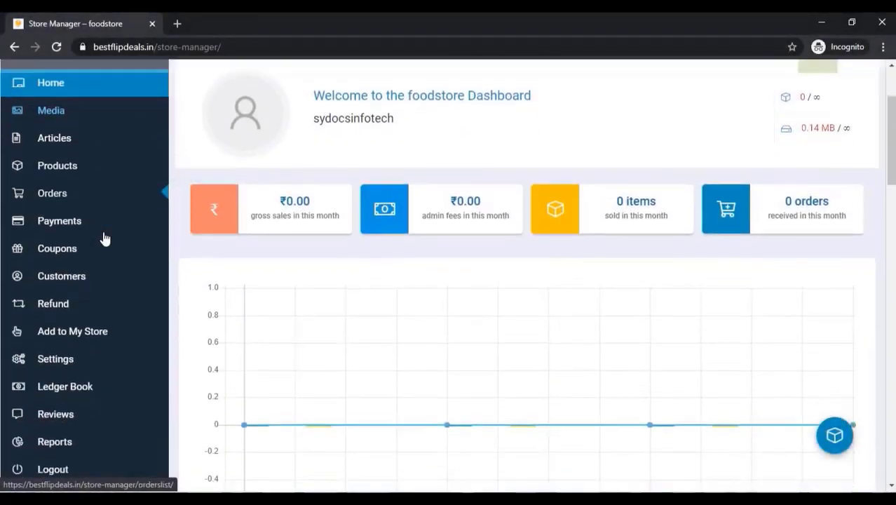
scroll(104, 237, down, 1)
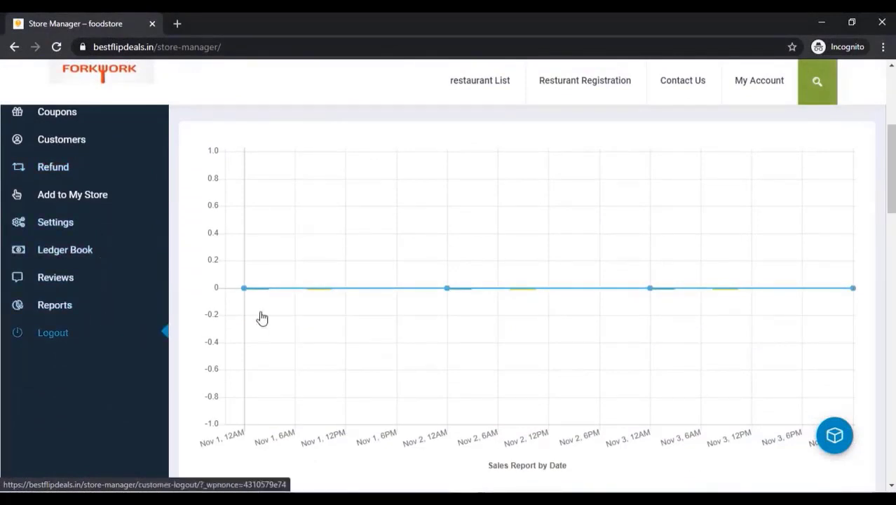
scroll(211, 326, up, 1)
scroll(211, 326, up, 2)
mouse_move(80, 233)
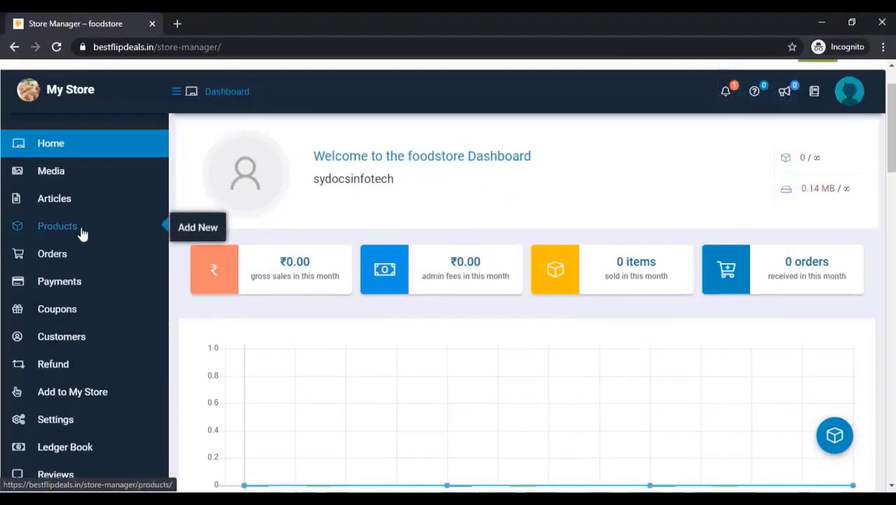
click(195, 229)
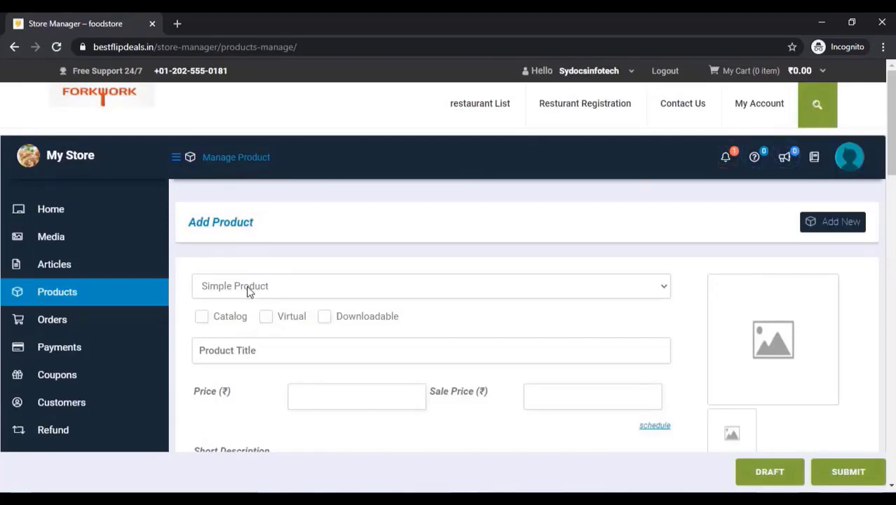
Submit a simple product "spicy grilled chicken" with its photo, price 250, sale price 200, category Grilled, and "this is very tasty" as both descriptions
click(247, 287)
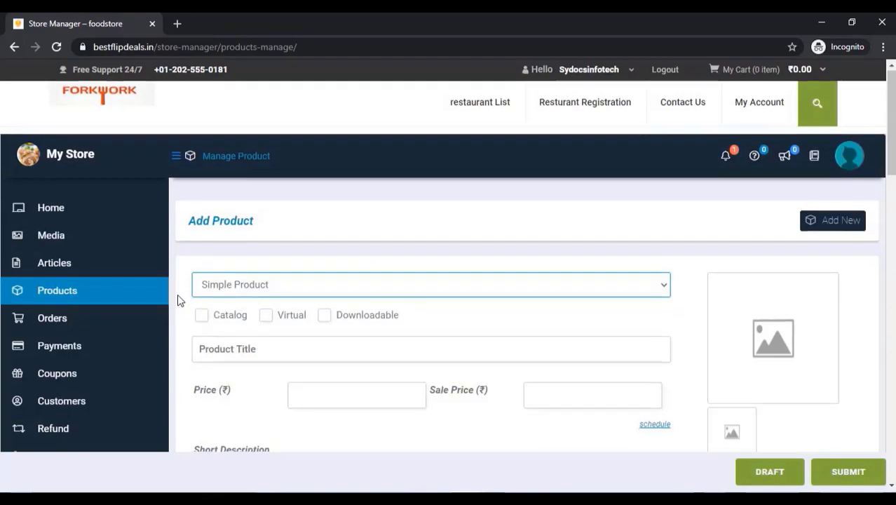
scroll(178, 300, down, 2)
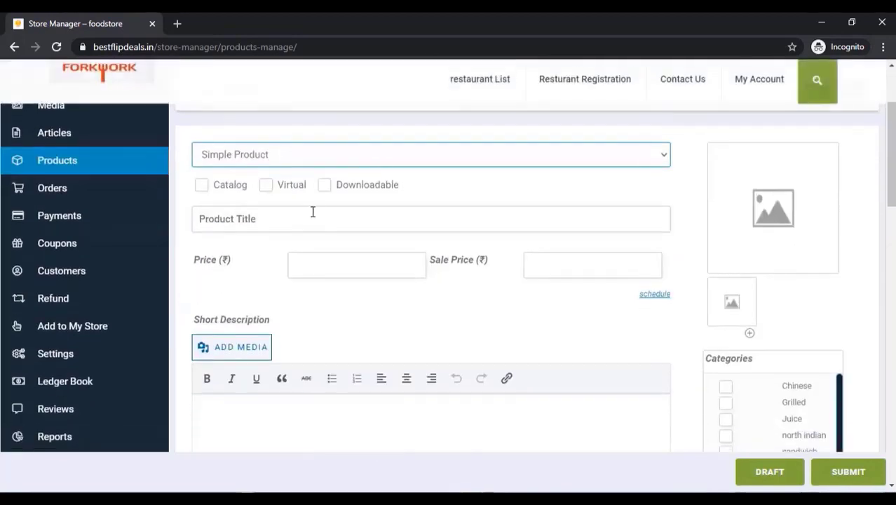
click(258, 223)
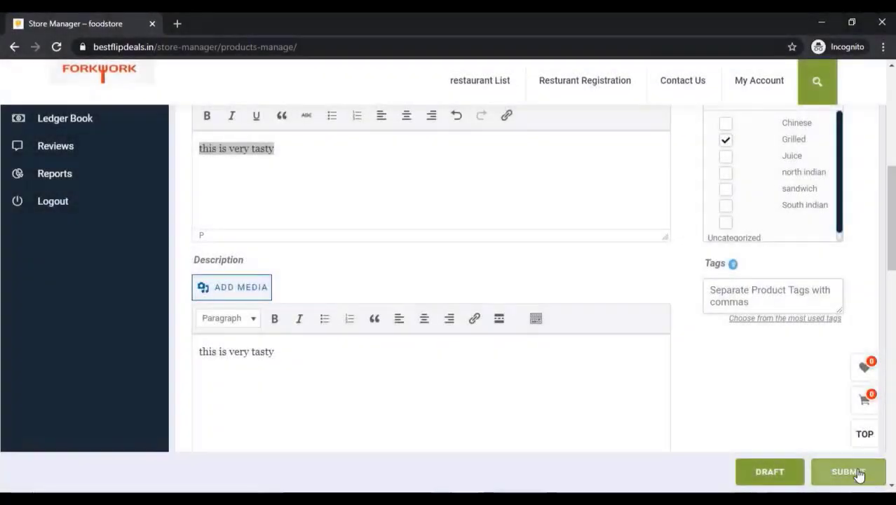
click(850, 473)
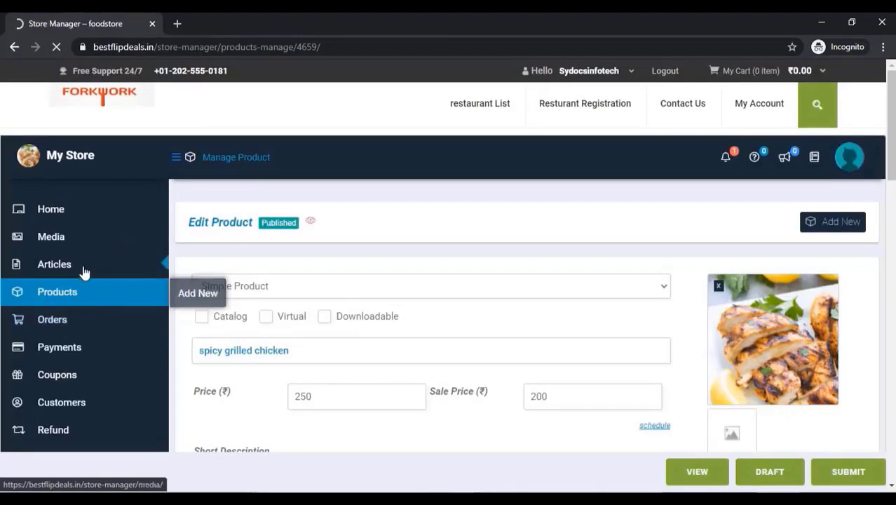
Open the vendor's store settings and examine the general and location settings
scroll(99, 270, down, 3)
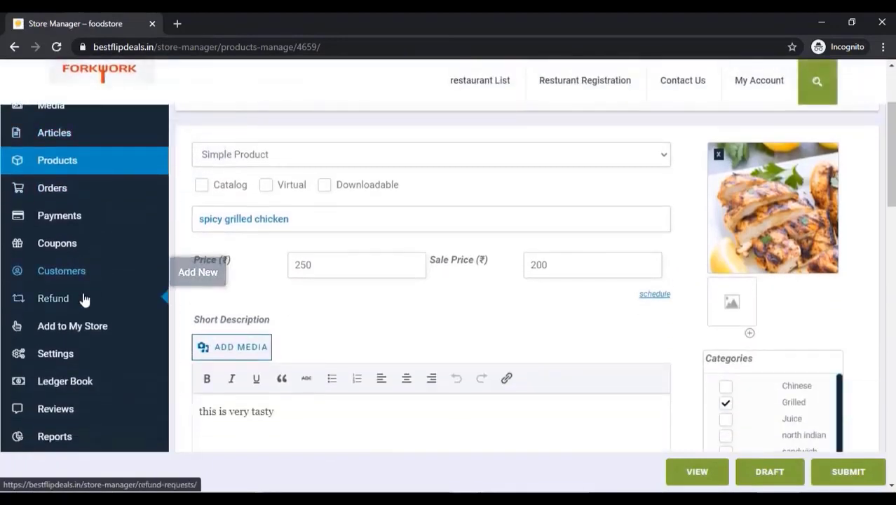
click(44, 294)
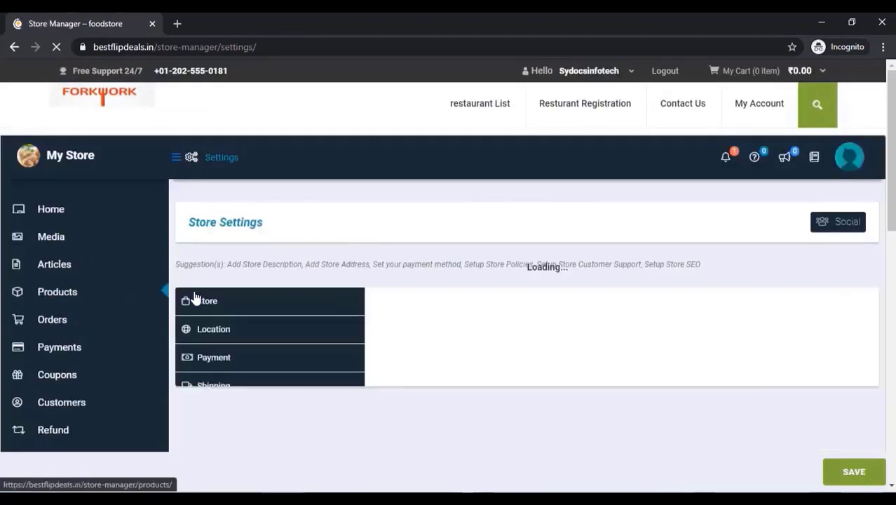
scroll(281, 249, down, 2)
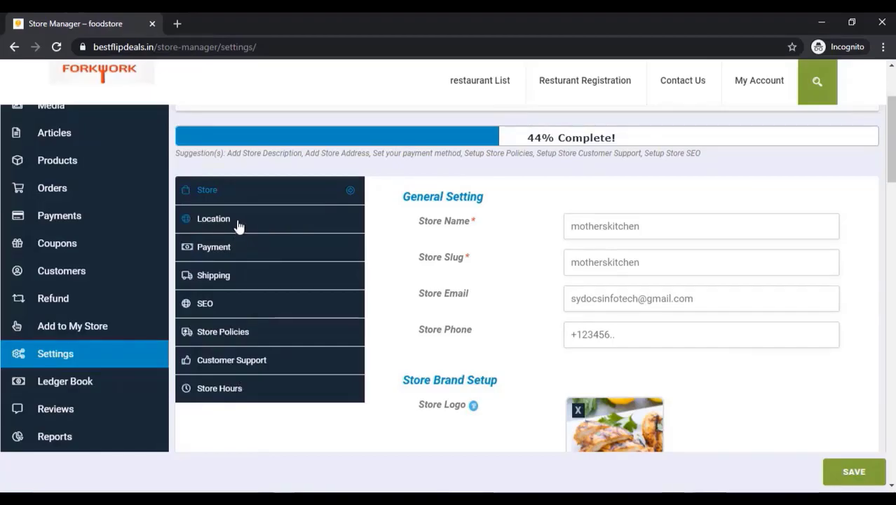
click(237, 220)
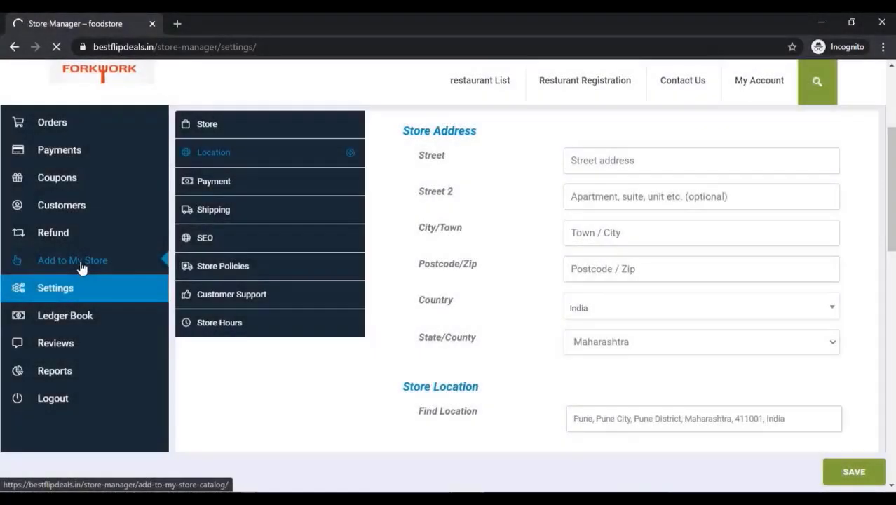
Select all listed products in the Add to My Store catalog and bulk add them to the vendor's store
click(82, 267)
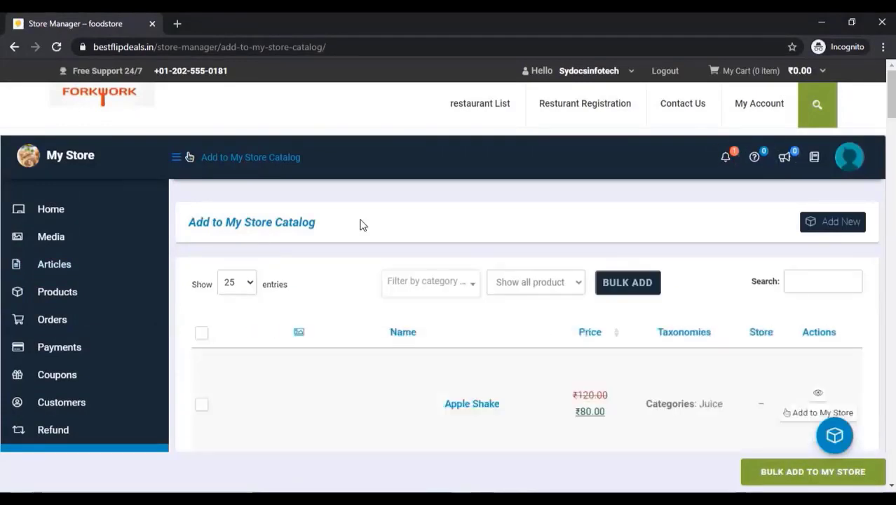
scroll(337, 265, down, 1)
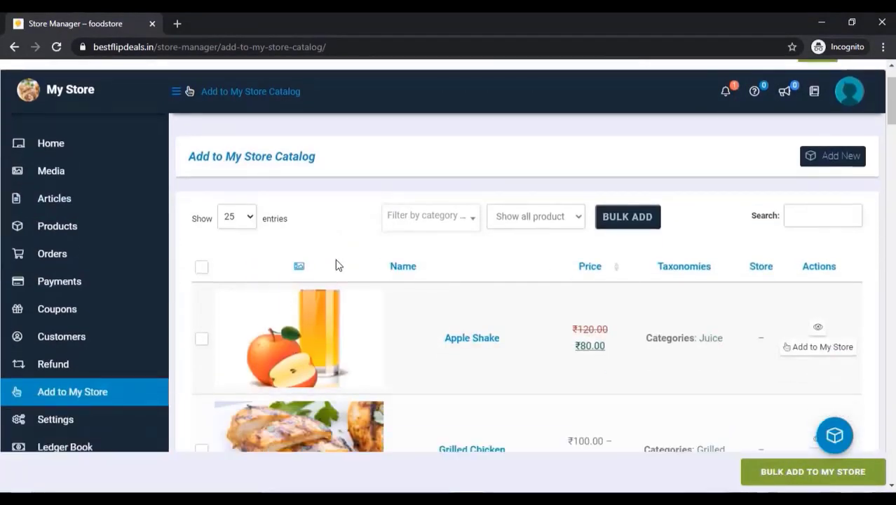
click(200, 270)
scroll(260, 260, down, 4)
scroll(258, 259, down, 5)
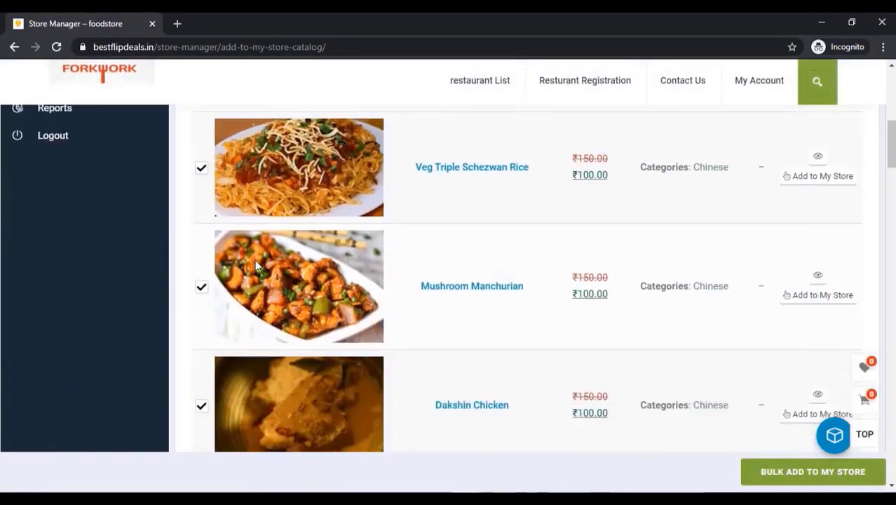
scroll(251, 270, up, 10)
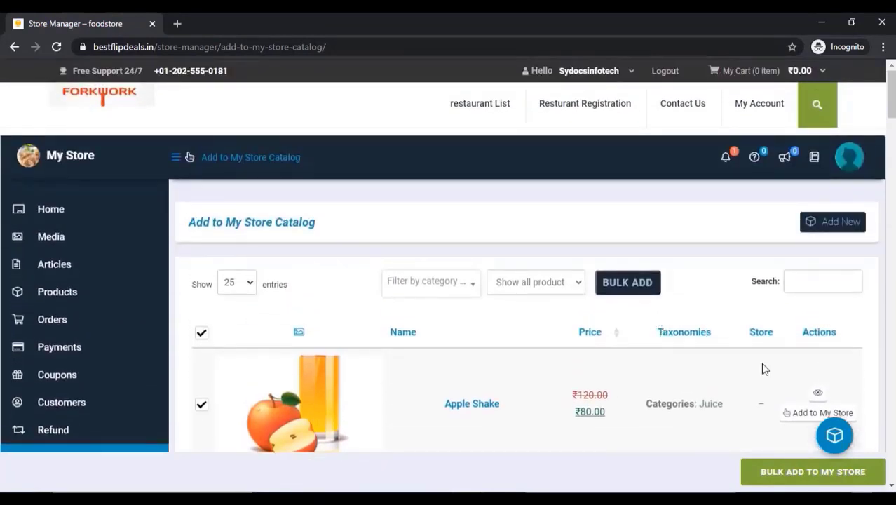
click(773, 472)
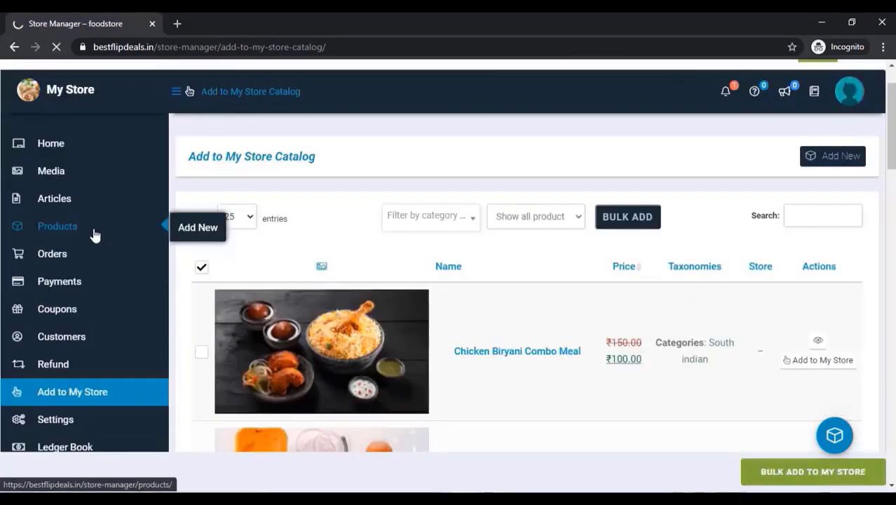
Open the draft product Chicken Lollipop from the vendor's product list, publish it without edits, and return to the list
click(92, 233)
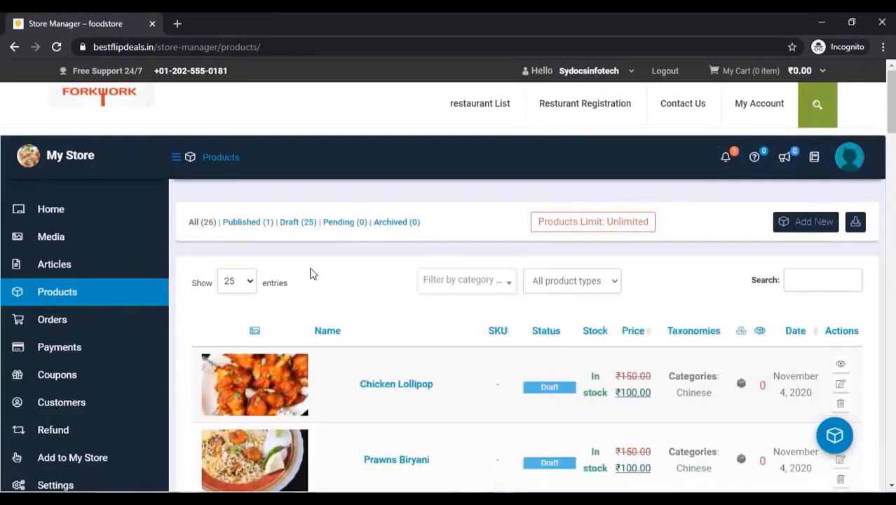
scroll(303, 279, down, 3)
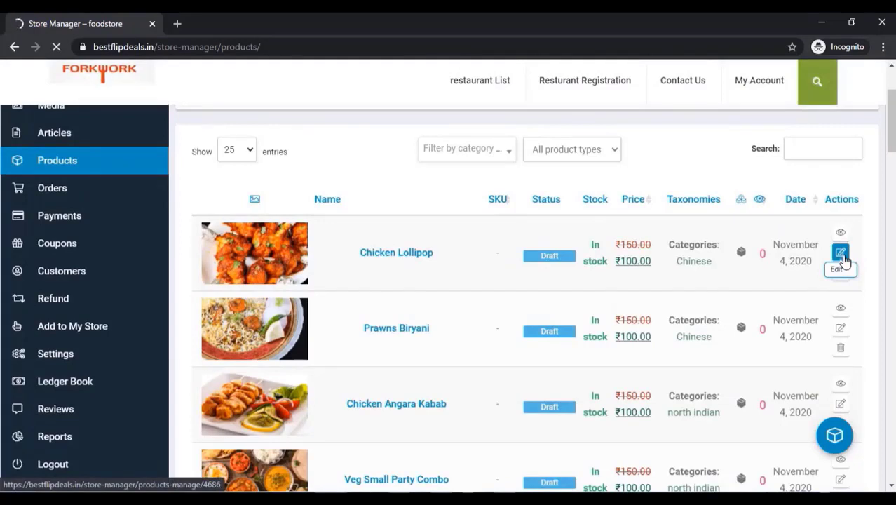
click(840, 254)
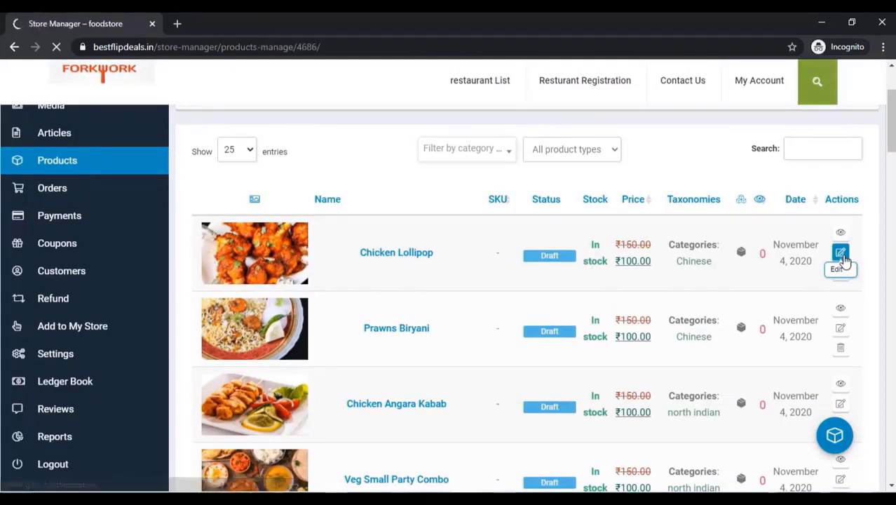
scroll(344, 256, down, 3)
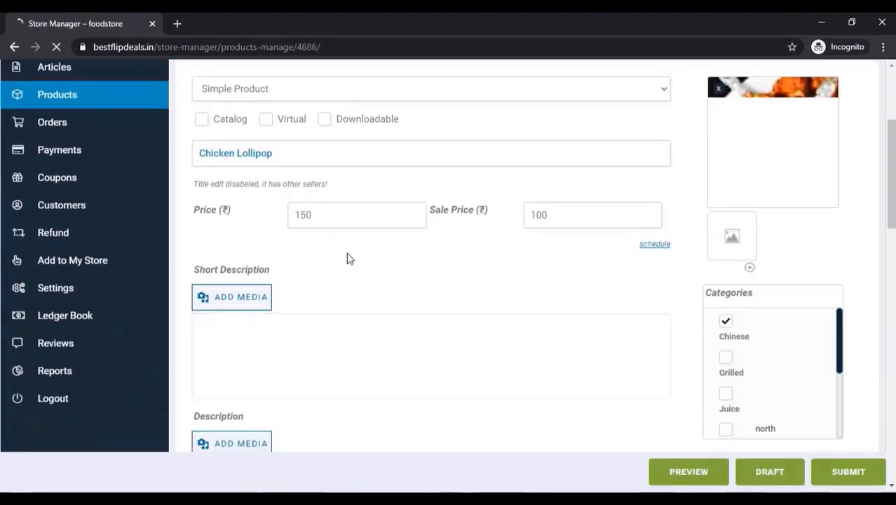
scroll(880, 278, down, 2)
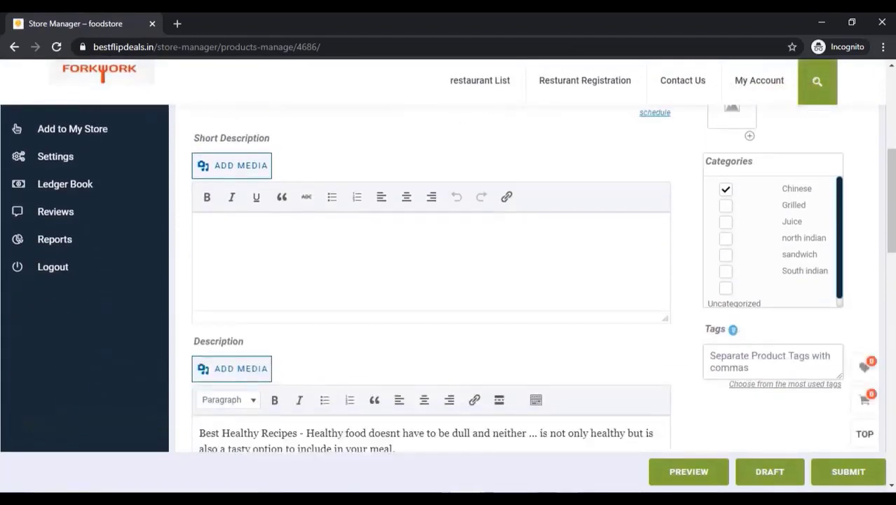
click(855, 475)
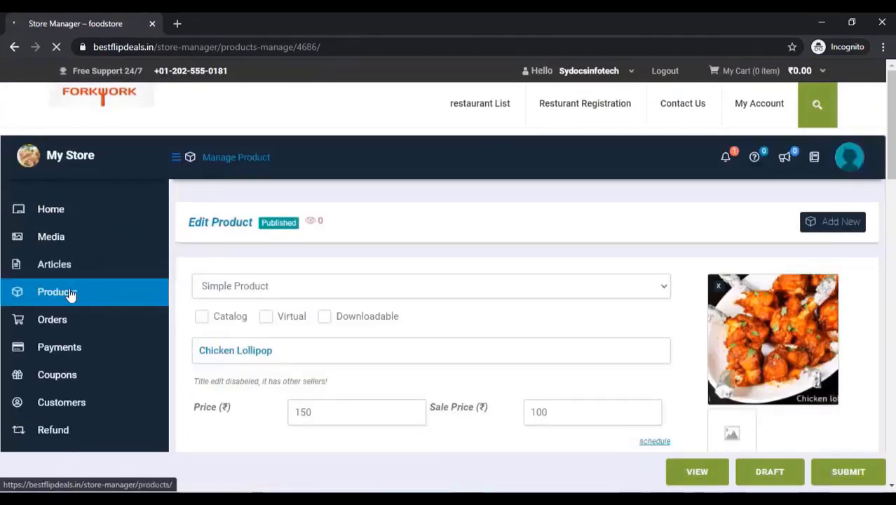
mouse_move(70, 294)
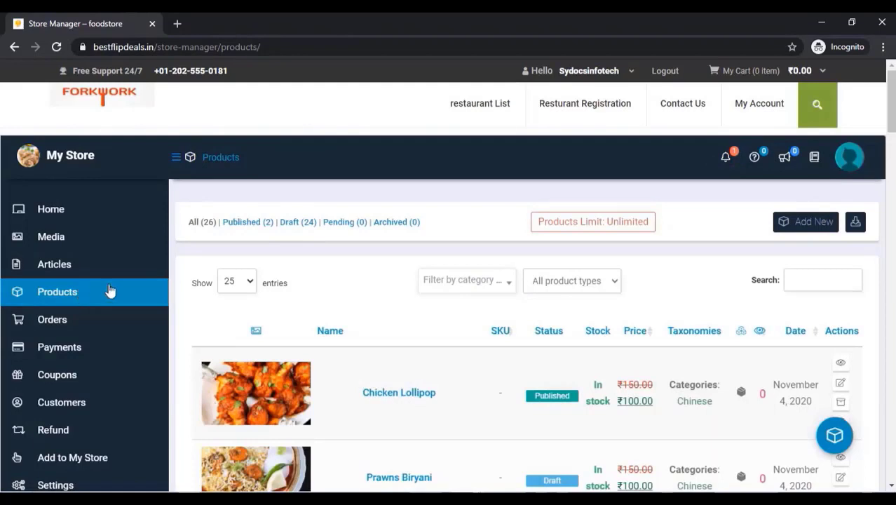
Look through the storefront home page from the banner down to the footer
scroll(307, 280, down, 2)
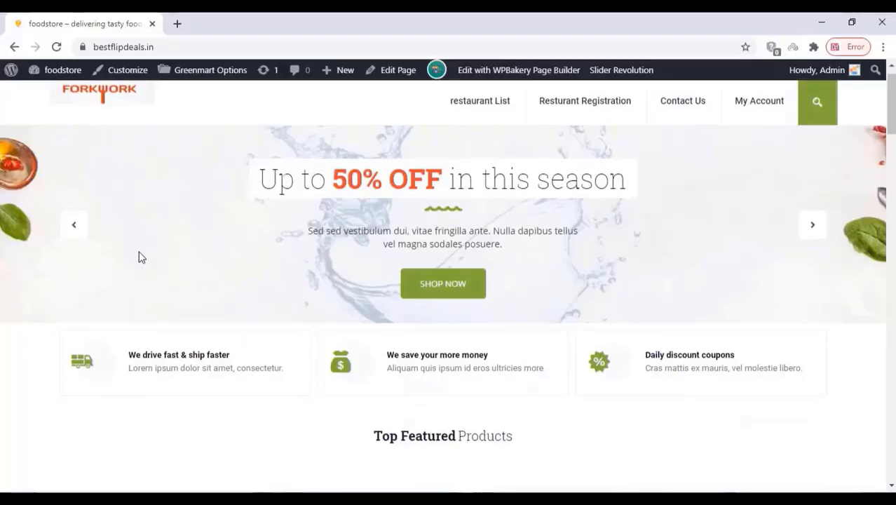
scroll(139, 254, down, 12)
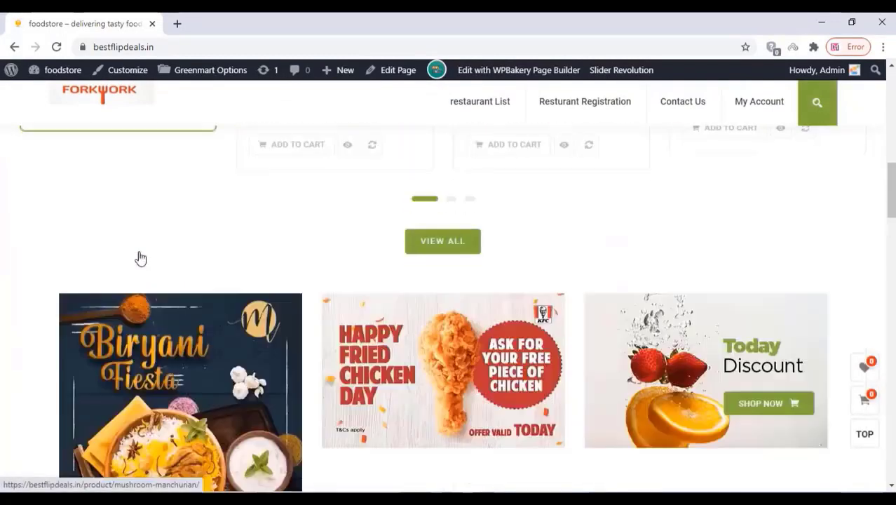
scroll(139, 258, down, 15)
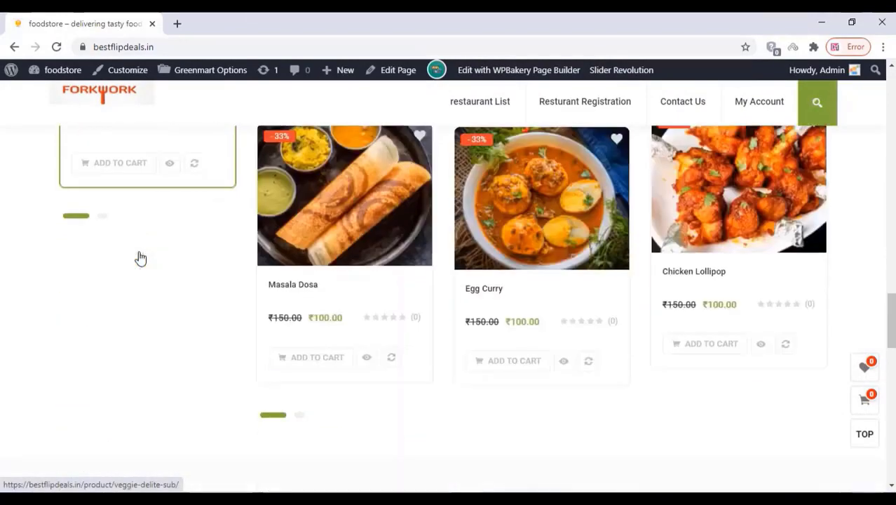
scroll(139, 258, down, 10)
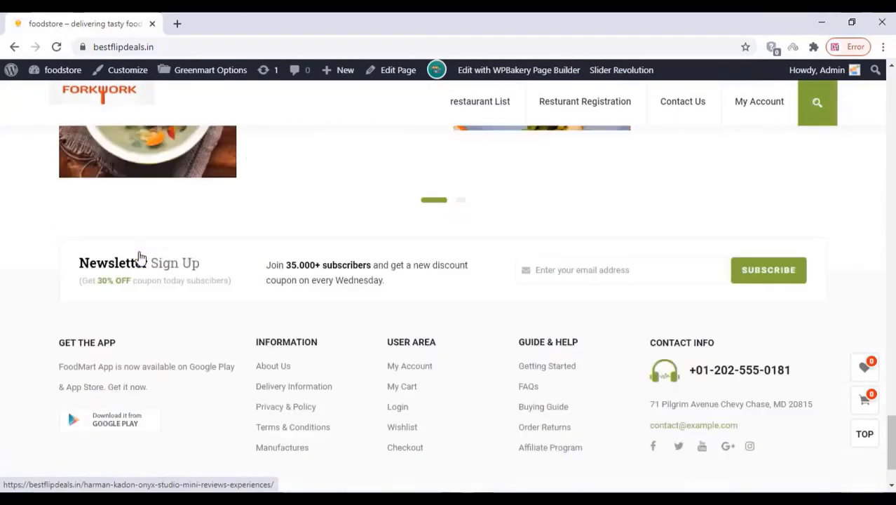
Open the restaurant list page and look through its map, search filters and listed restaurants
scroll(137, 258, down, 1)
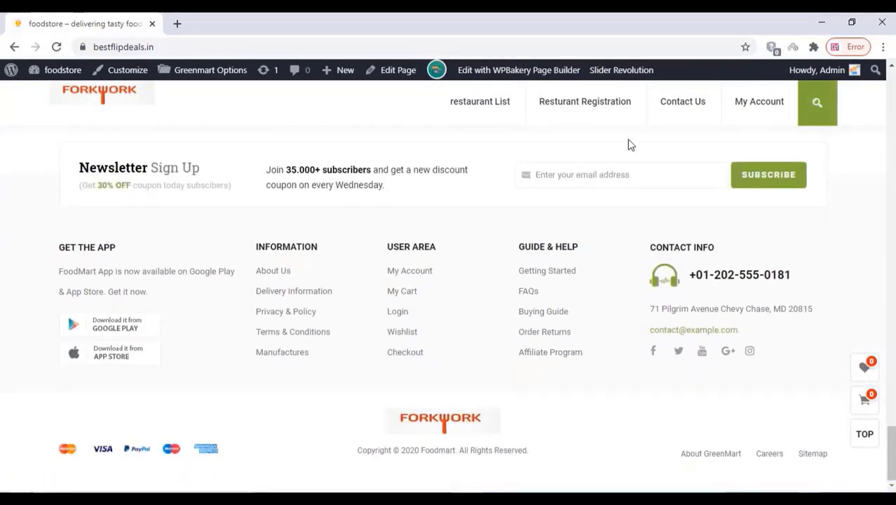
click(483, 101)
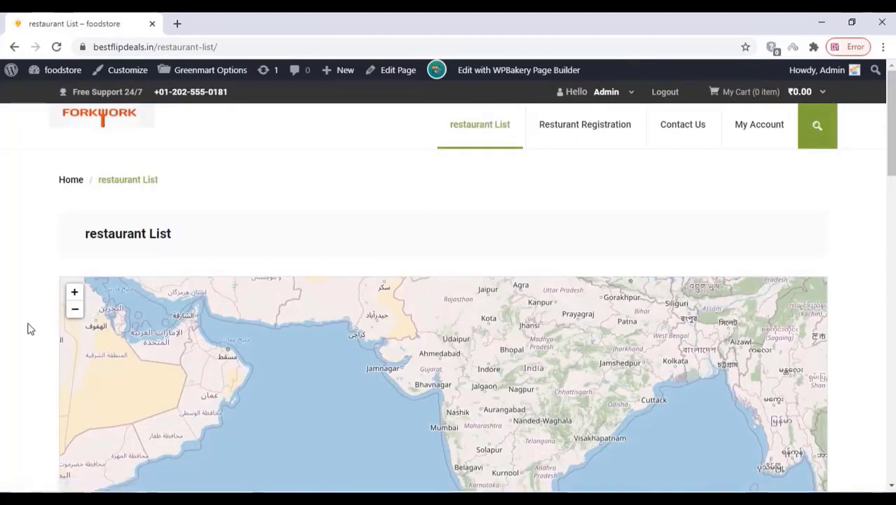
scroll(26, 331, down, 3)
scroll(26, 335, down, 2)
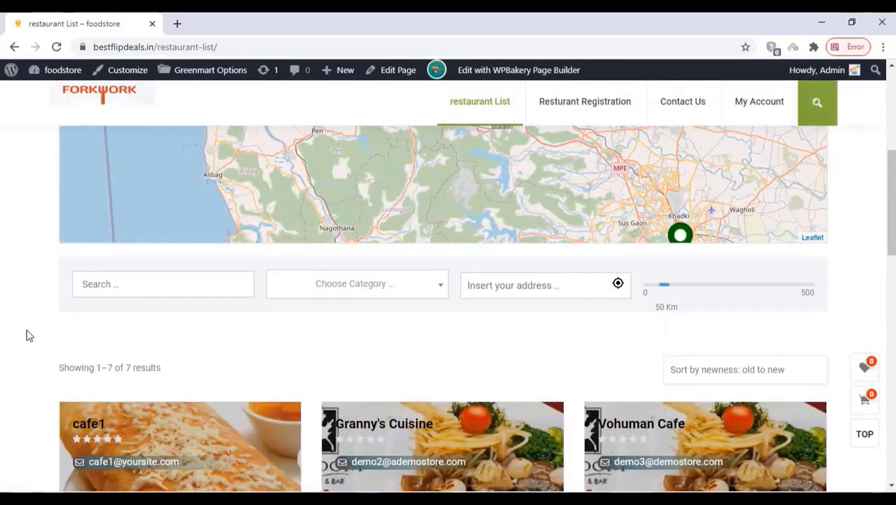
scroll(27, 336, down, 3)
scroll(27, 336, down, 5)
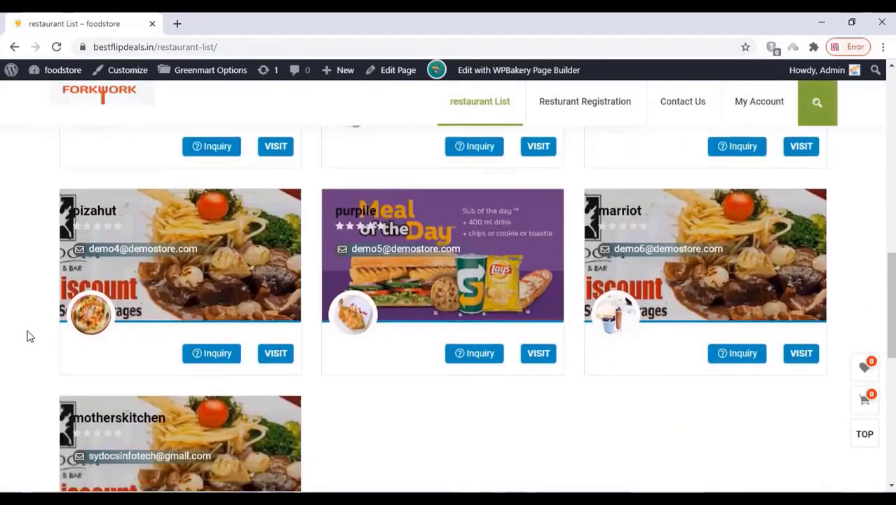
scroll(28, 338, up, 2)
scroll(26, 338, up, 2)
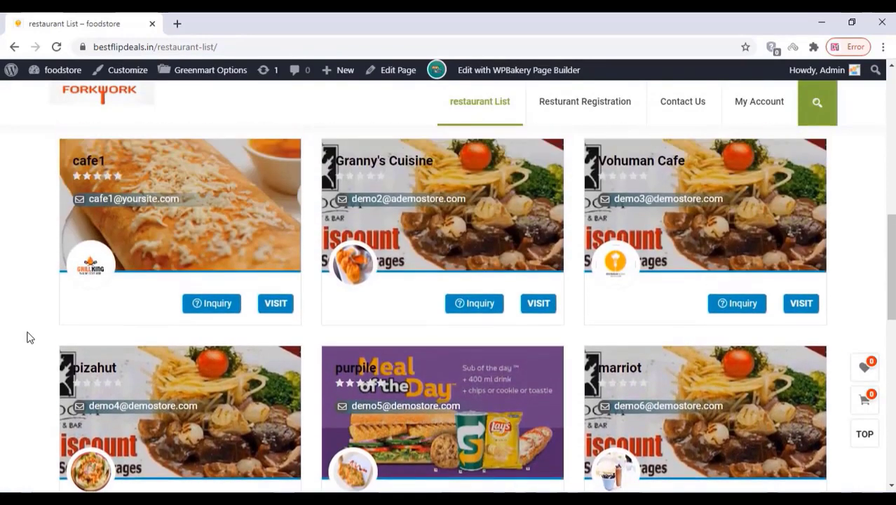
scroll(26, 338, up, 2)
scroll(26, 338, down, 1)
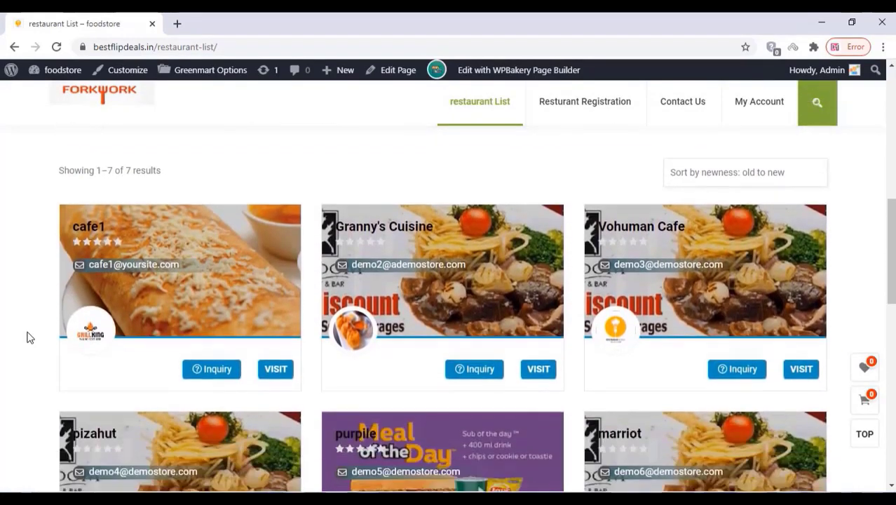
scroll(28, 352, down, 1)
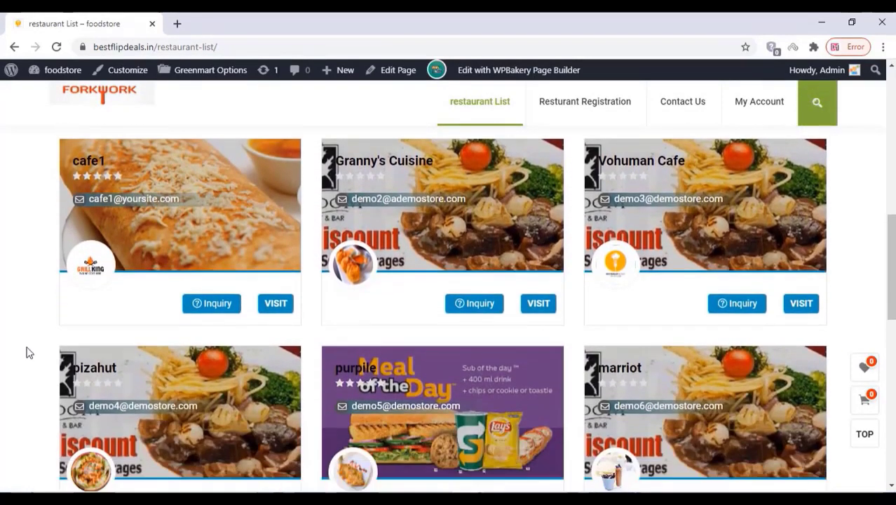
Visit the cafe1 store from the restaurant list and look through its banner, categories and products
click(286, 303)
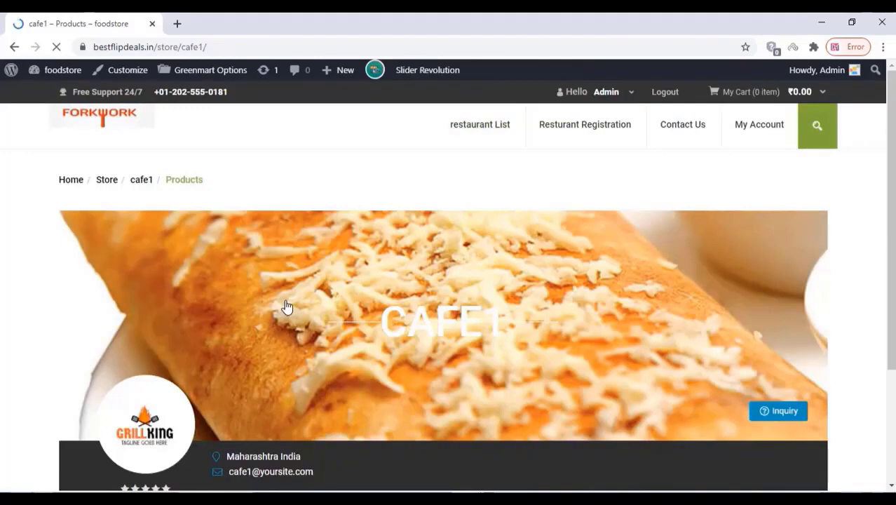
scroll(28, 298, down, 2)
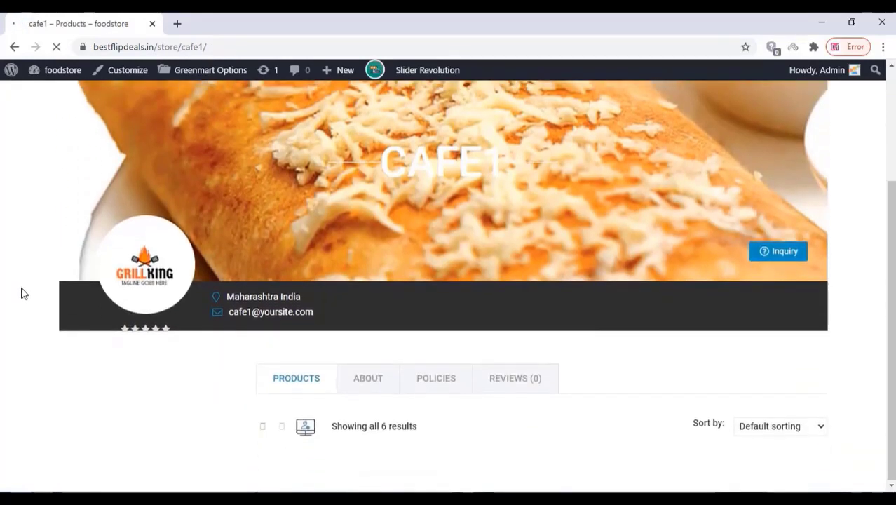
scroll(181, 386, down, 3)
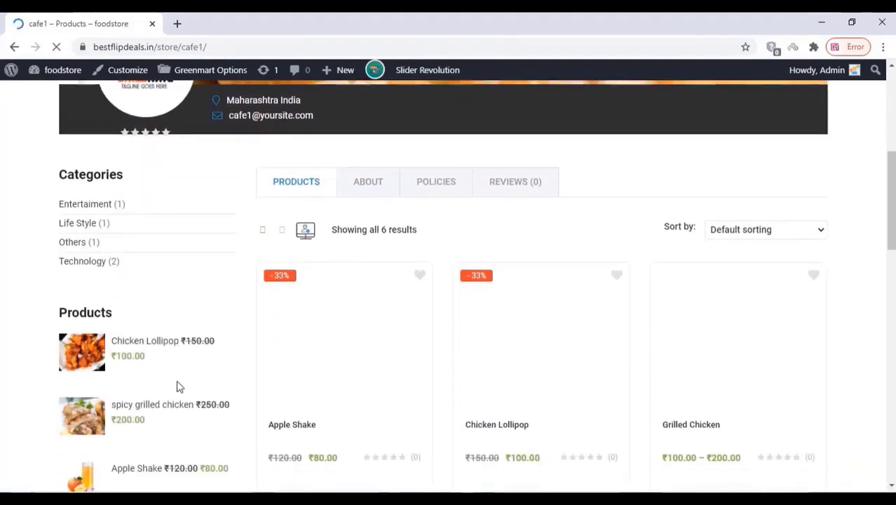
scroll(181, 348, down, 3)
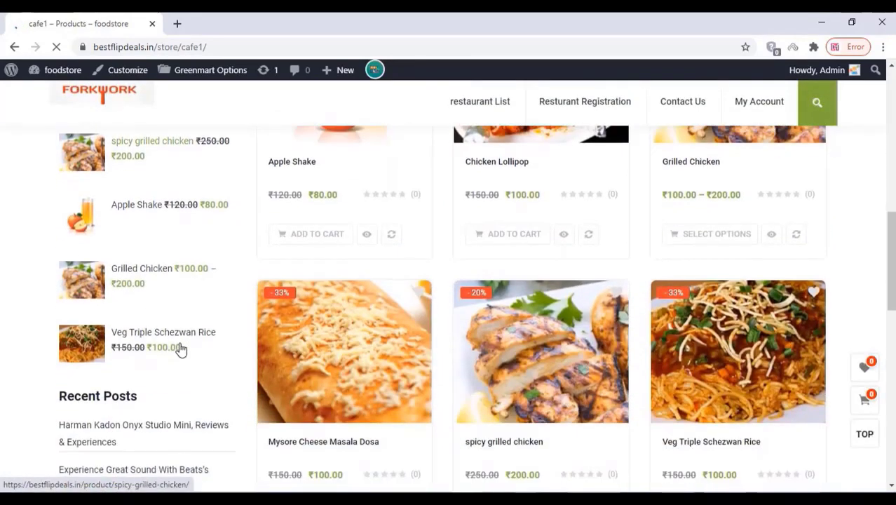
scroll(180, 349, down, 2)
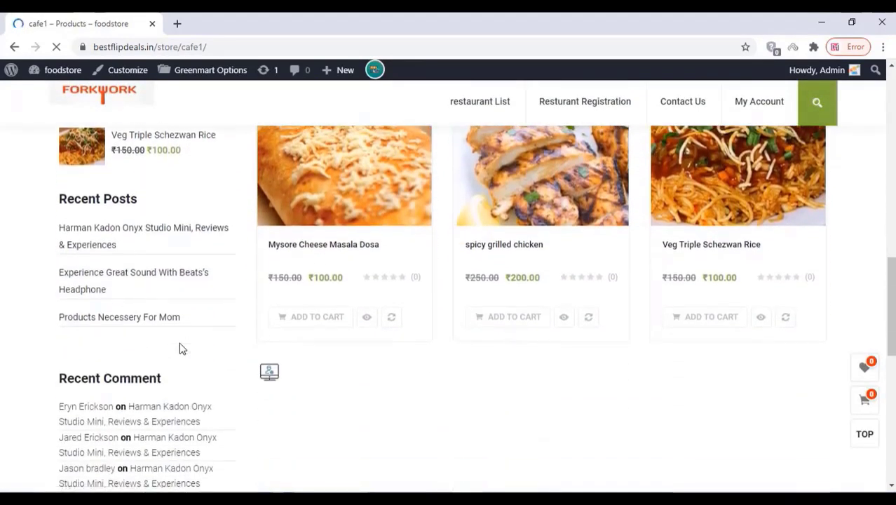
scroll(180, 349, up, 3)
scroll(180, 348, up, 2)
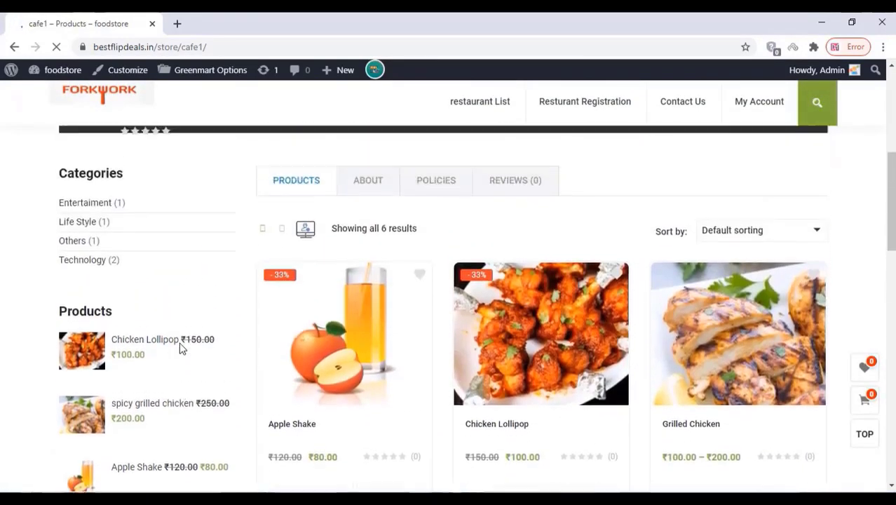
Open cafe1's Chicken Lollipop product, review its store, category and tag details, and add one to the cart
click(515, 376)
scroll(500, 281, down, 3)
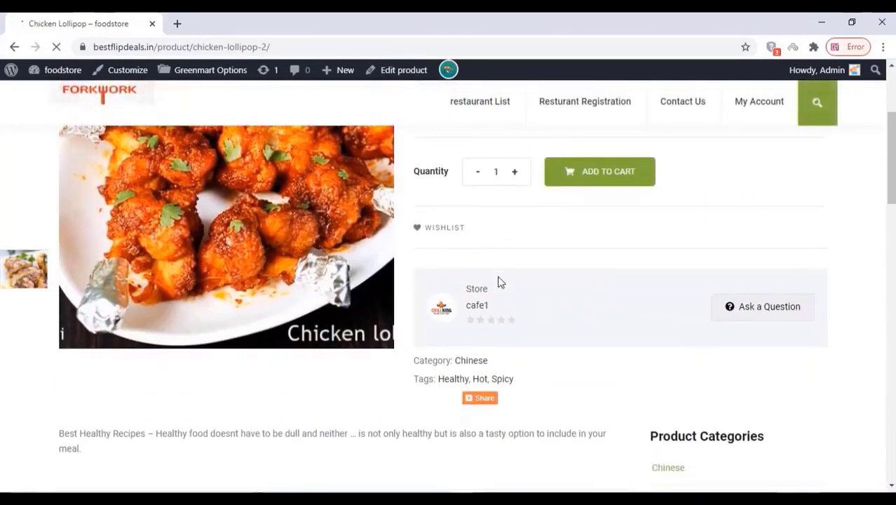
scroll(500, 280, down, 1)
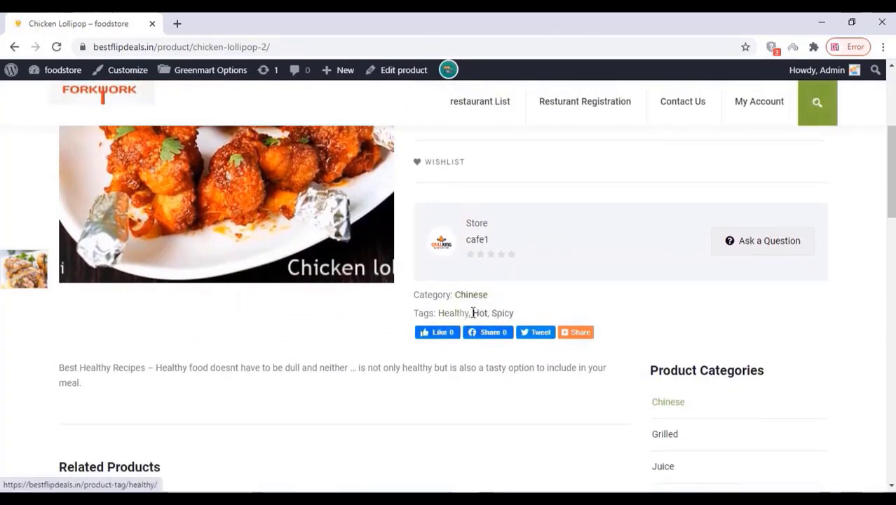
scroll(490, 314, up, 3)
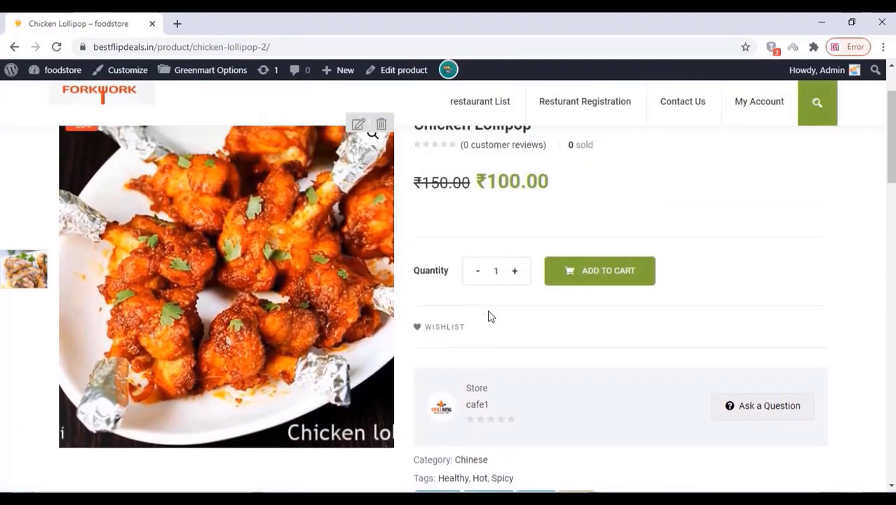
scroll(490, 316, up, 1)
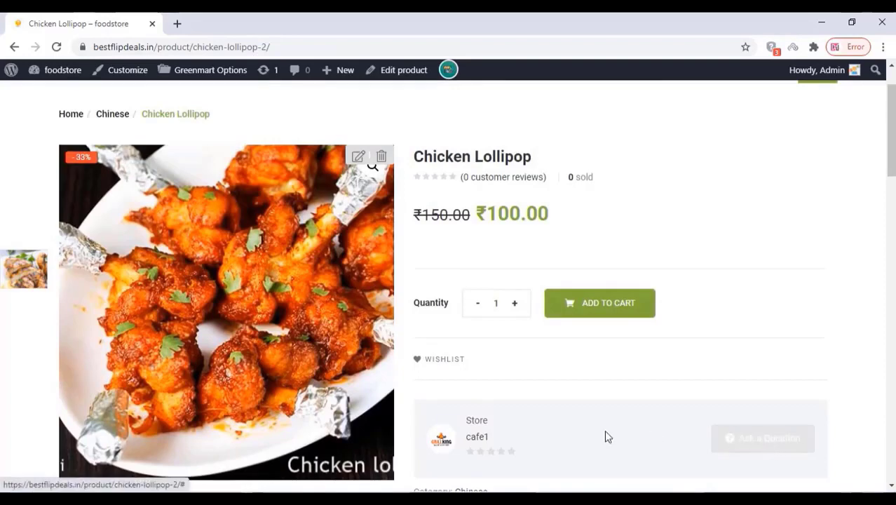
scroll(602, 397, down, 3)
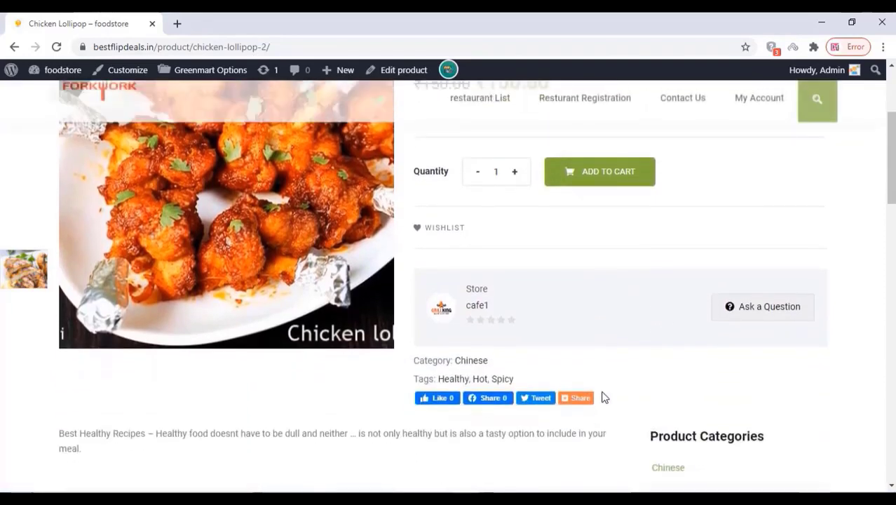
scroll(602, 395, up, 4)
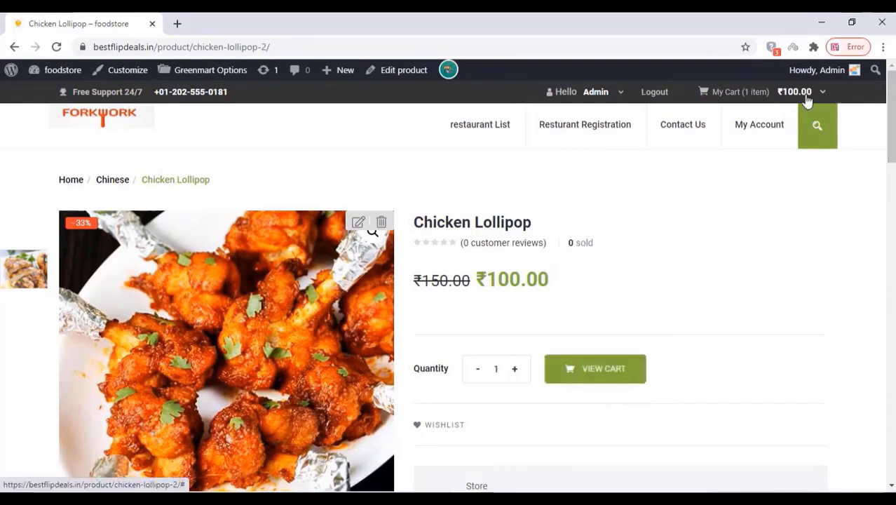
Check out the cart, review the billing details and order summary, and place the cash on delivery order
mouse_move(810, 96)
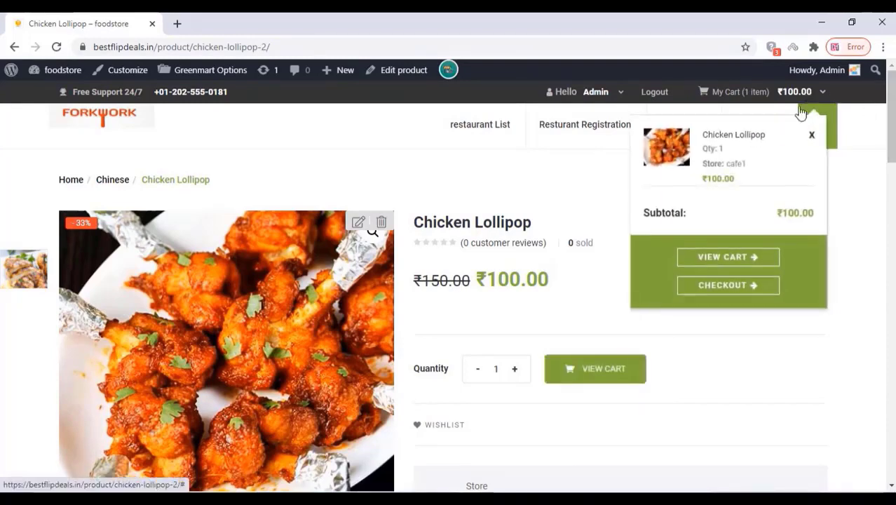
click(730, 286)
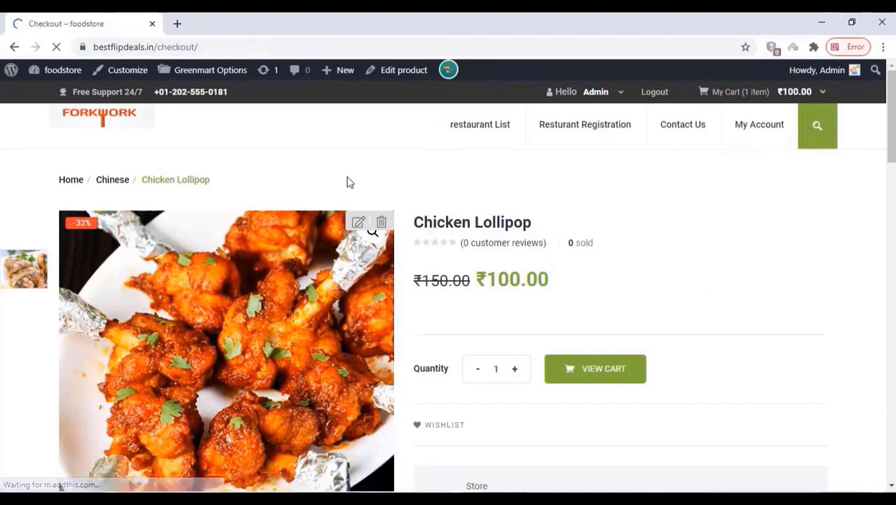
scroll(347, 179, down, 1)
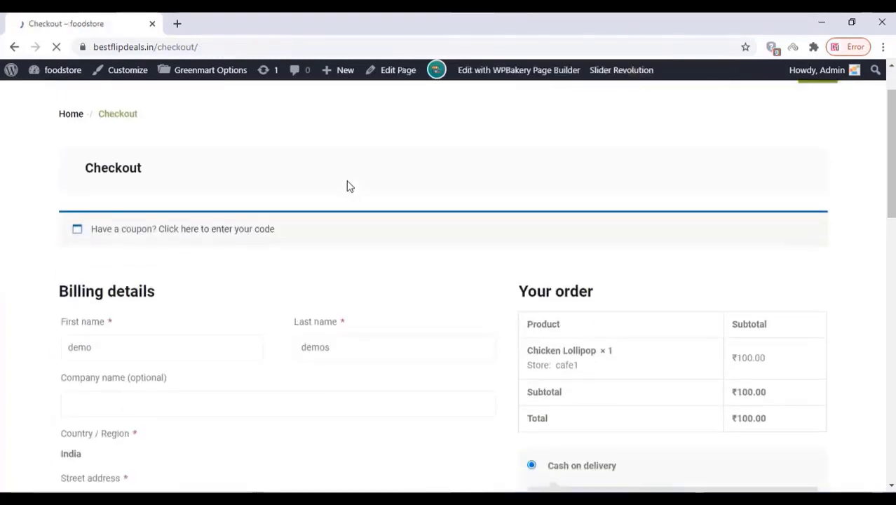
scroll(347, 181, down, 1)
scroll(479, 251, down, 1)
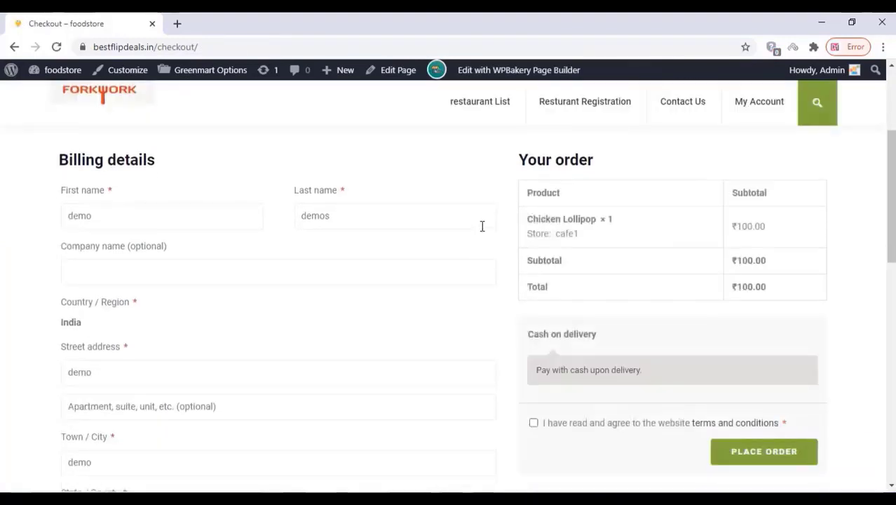
scroll(569, 252, down, 1)
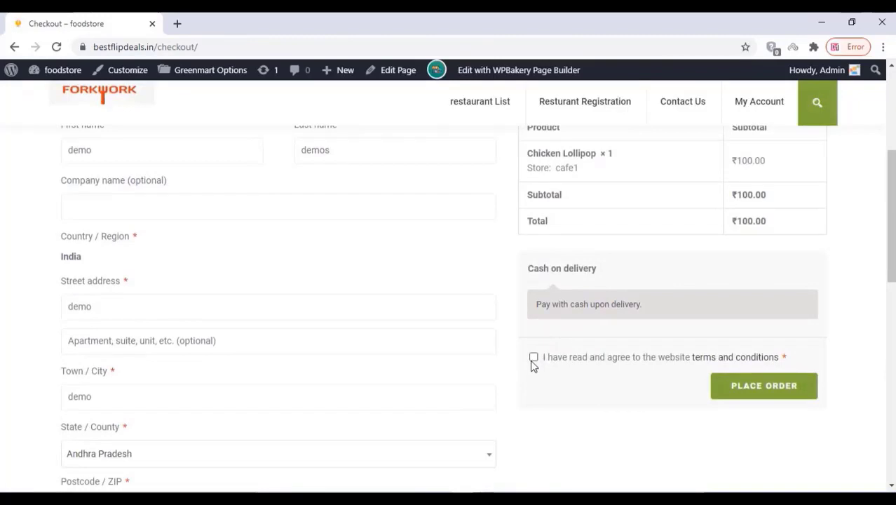
click(750, 387)
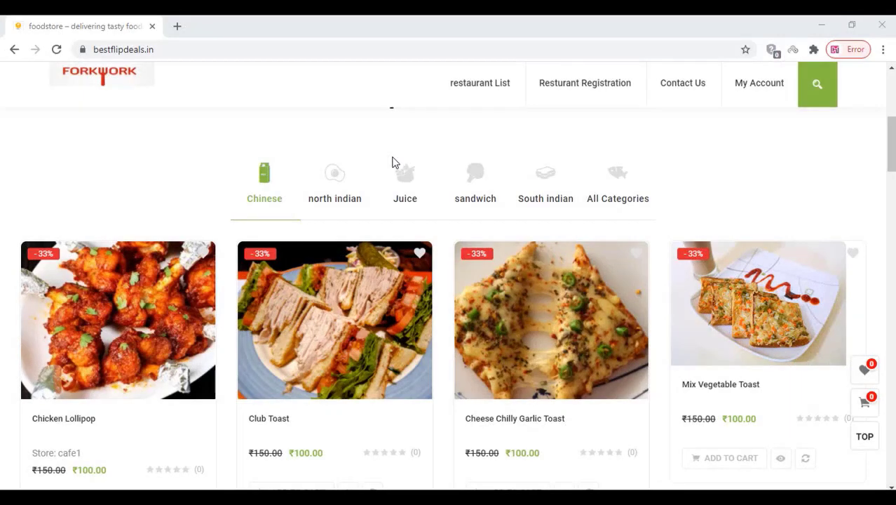
Look through the home page's category products, promotional banners and deal sections
scroll(393, 162, down, 2)
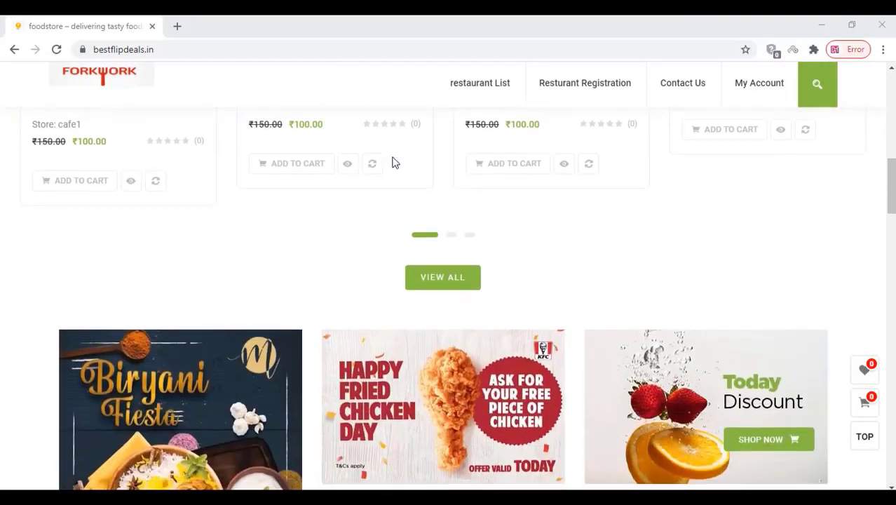
scroll(392, 162, down, 5)
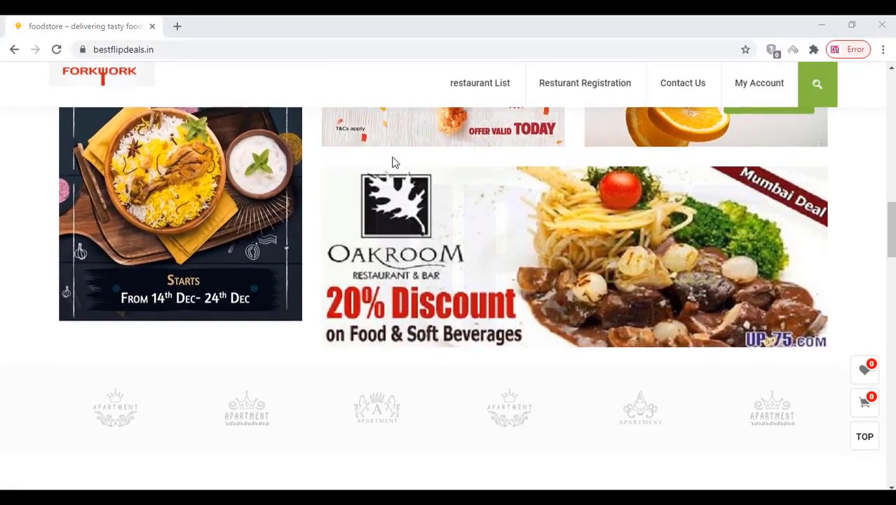
scroll(392, 163, down, 4)
scroll(392, 163, down, 5)
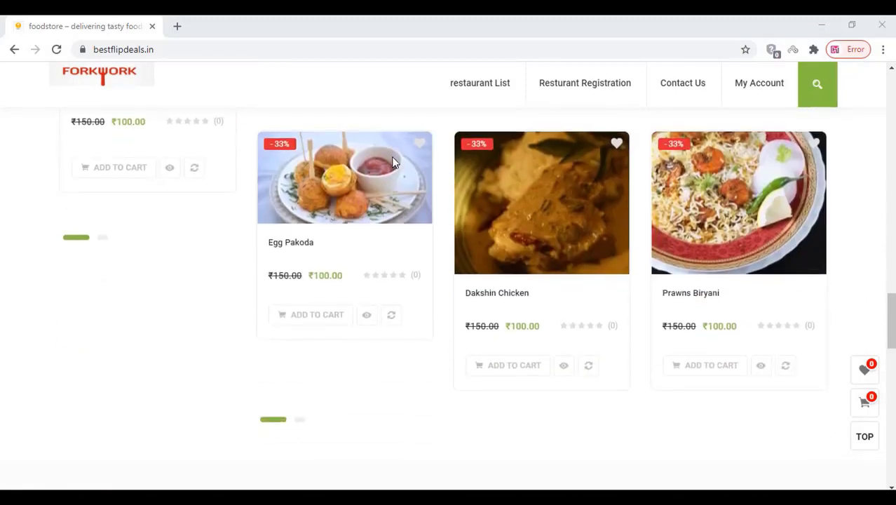
scroll(392, 163, down, 2)
scroll(392, 163, up, 5)
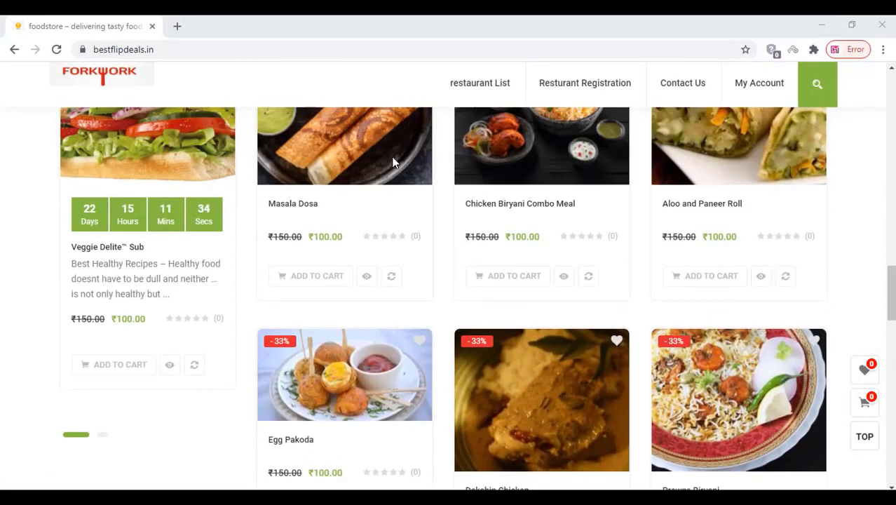
Log in to the cafe1 vendor account from the My Account page with its username and account password
click(760, 84)
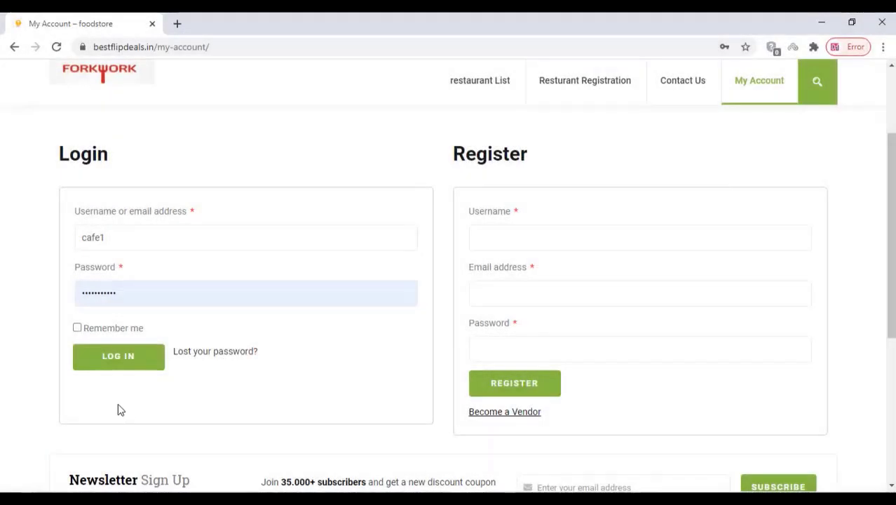
click(112, 359)
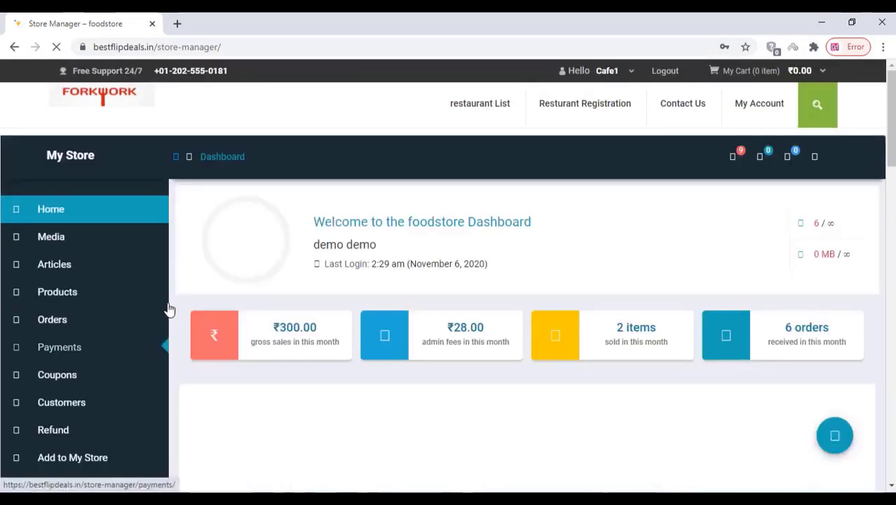
mouse_move(169, 308)
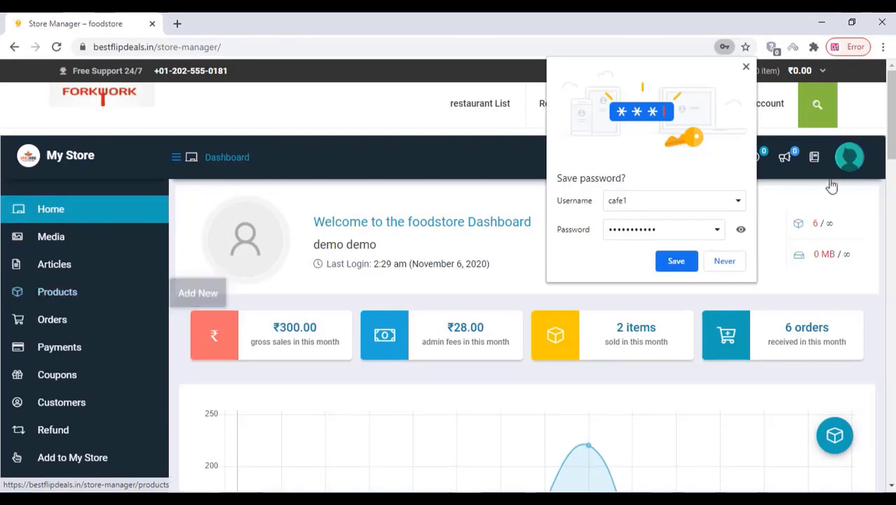
Decline saving the login password, and assign the listed delivery boy to the November 6 Chicken Lollipop order
click(723, 261)
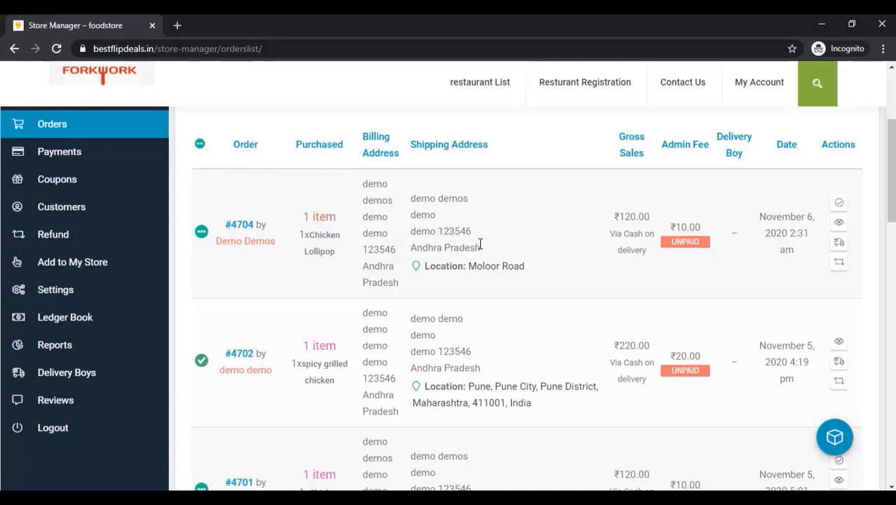
click(840, 243)
click(551, 250)
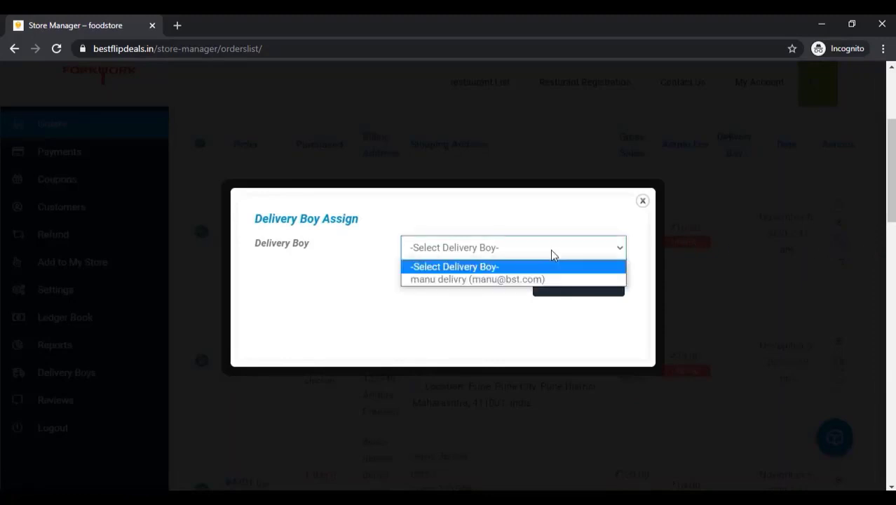
click(459, 281)
click(584, 292)
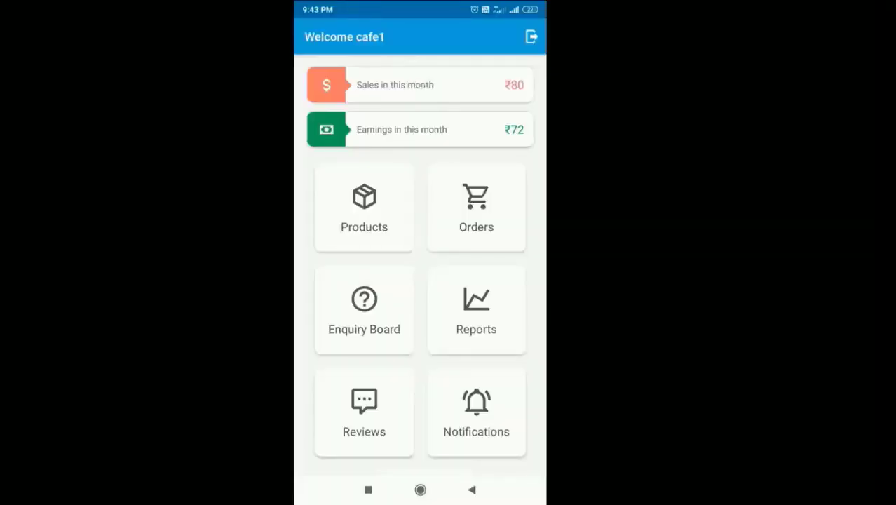
Open the spicy grilled chicken product for editing in the mobile store app and enable Manage Stock
click(364, 209)
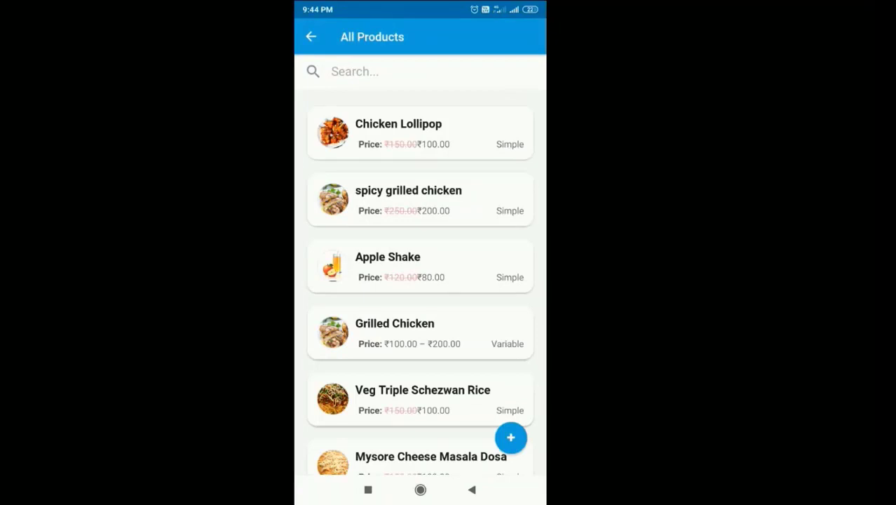
click(420, 199)
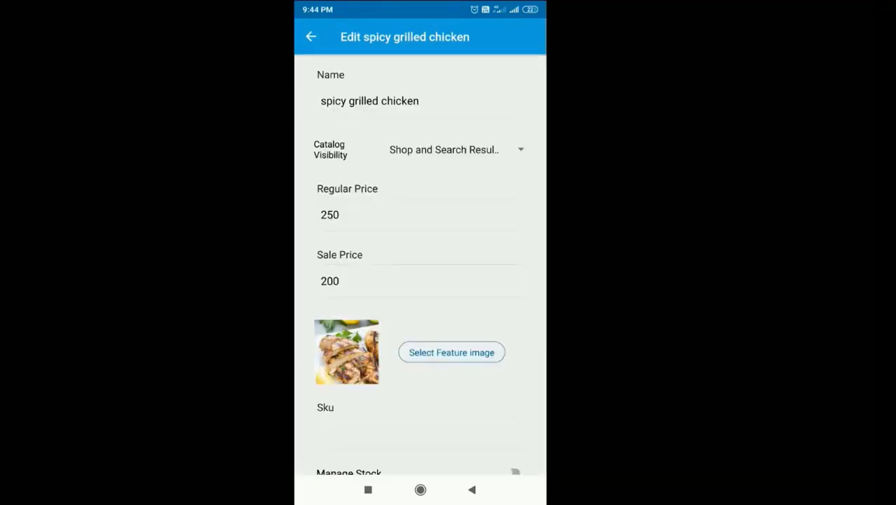
scroll(420, 266, down, 5)
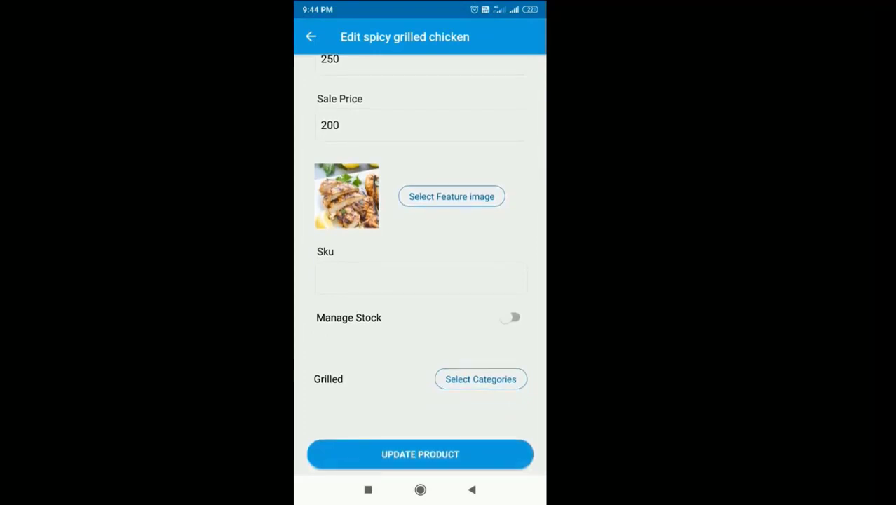
click(514, 317)
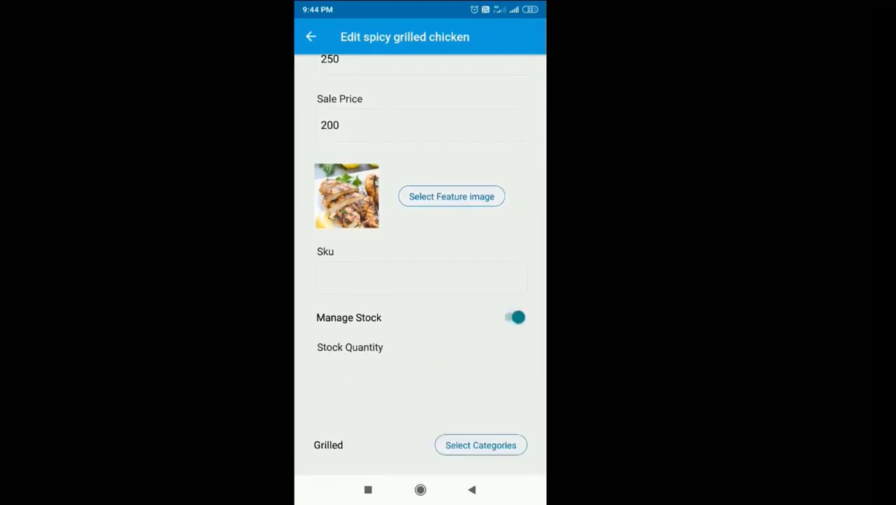
Set the product's stock quantity to 2, update the product and leave its edit page
scroll(420, 281, down, 2)
click(420, 306)
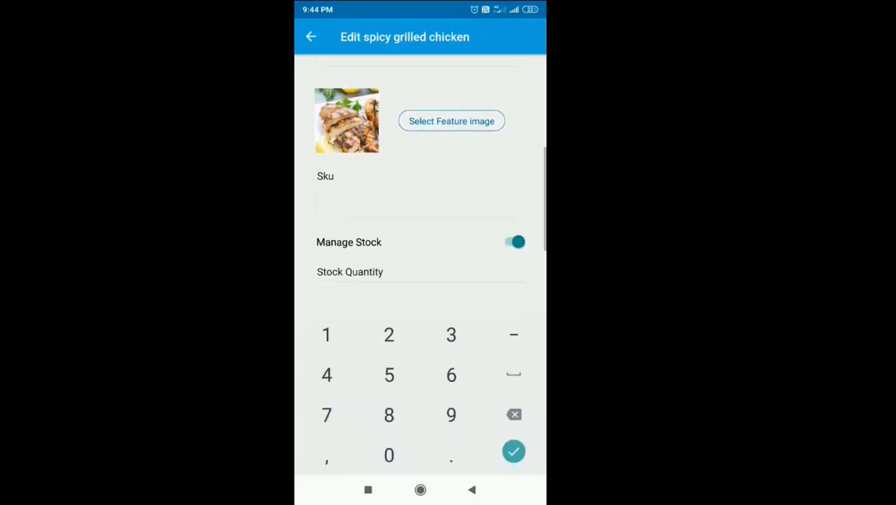
text(2)
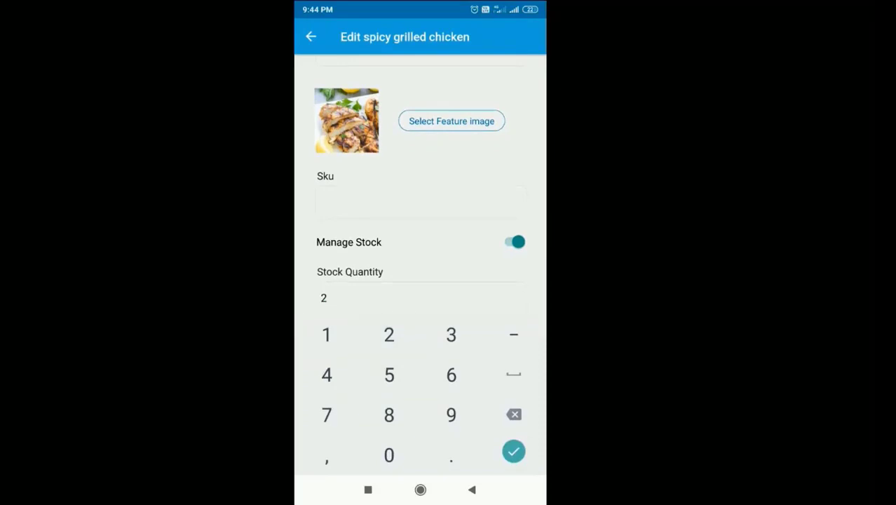
key(Return)
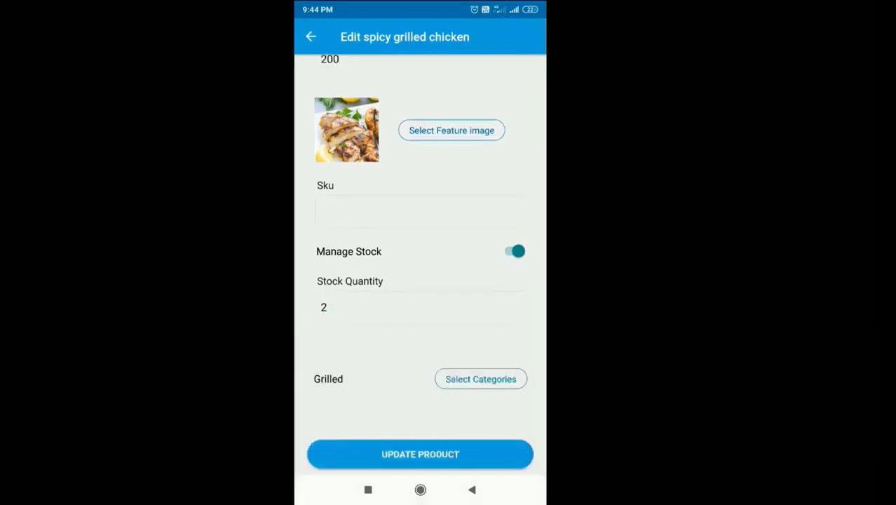
click(420, 454)
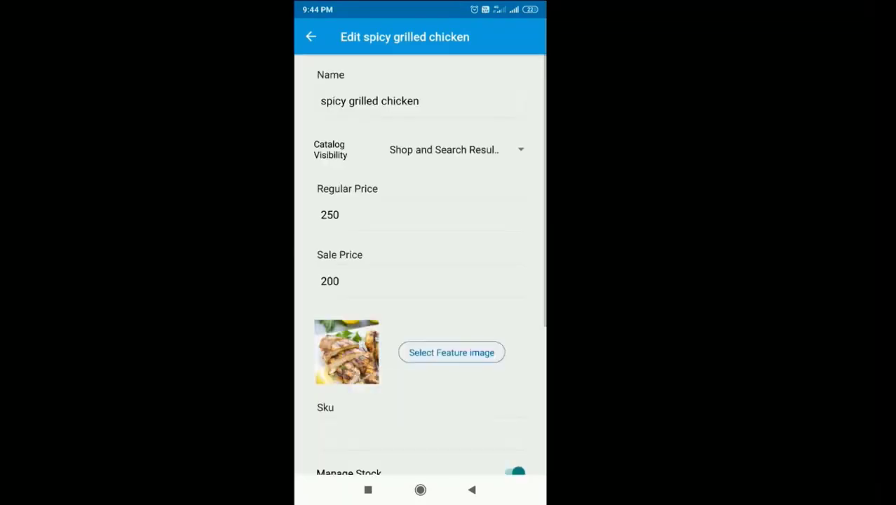
click(471, 490)
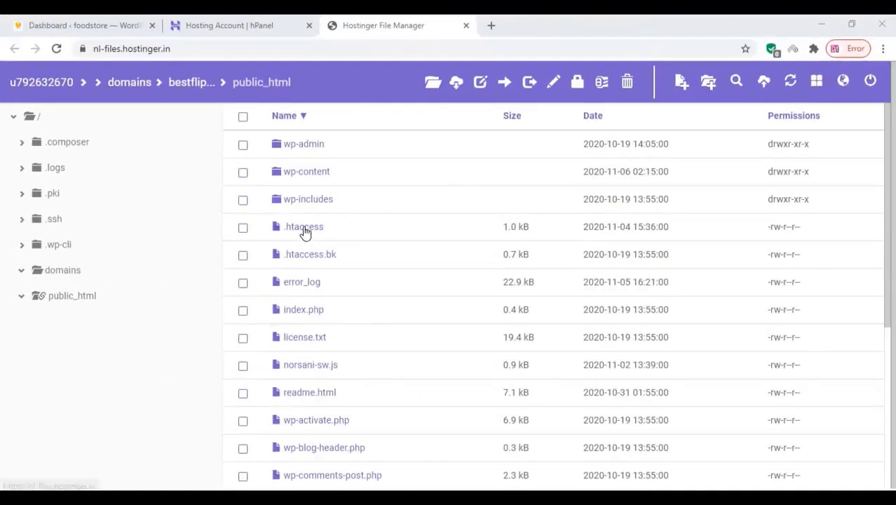
Open .htaccess in Hostinger File Manager and append the three HTTP Authorization rewrite lines (RewriteEngine, RewriteCond, RewriteRule) copied from the Notepad notes
double_click(306, 230)
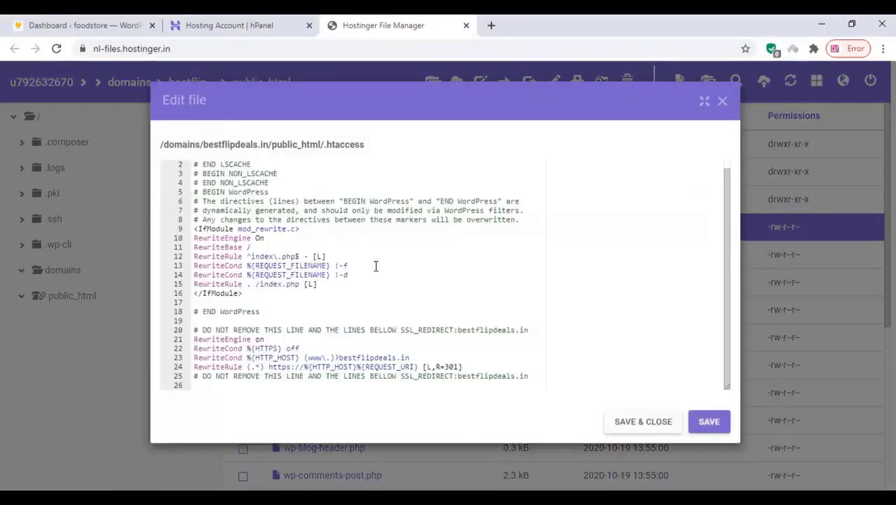
key(alt+Tab)
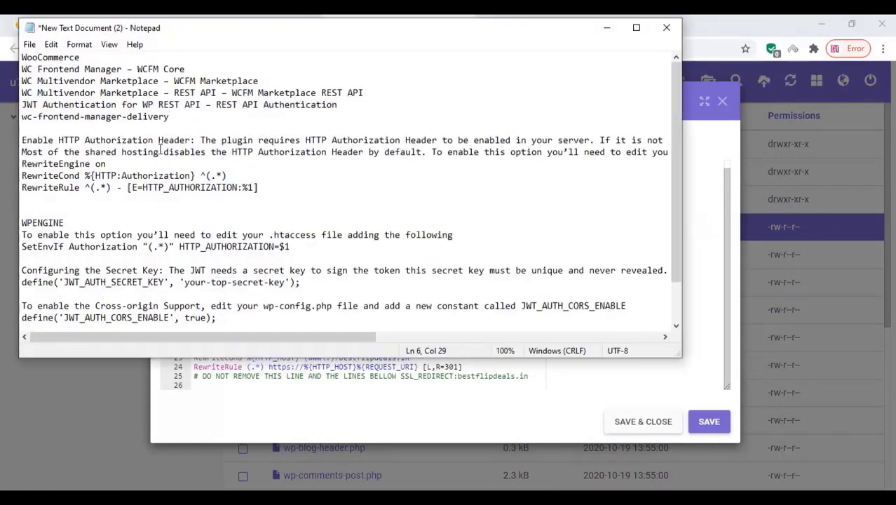
drag(271, 188, 21, 165)
right_click(32, 170)
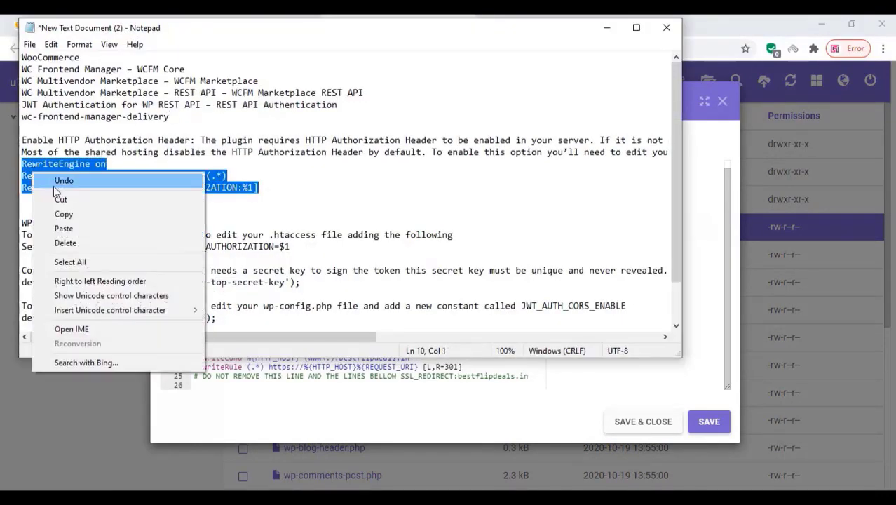
click(59, 212)
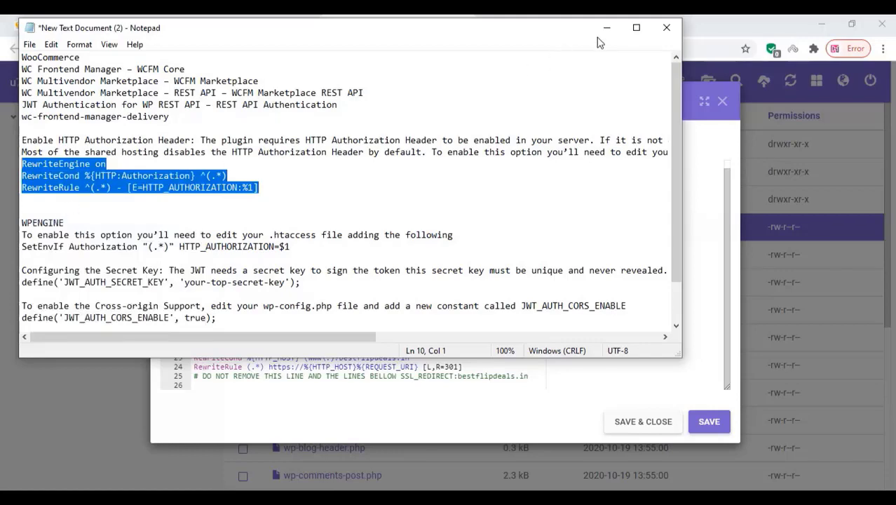
click(606, 28)
click(191, 384)
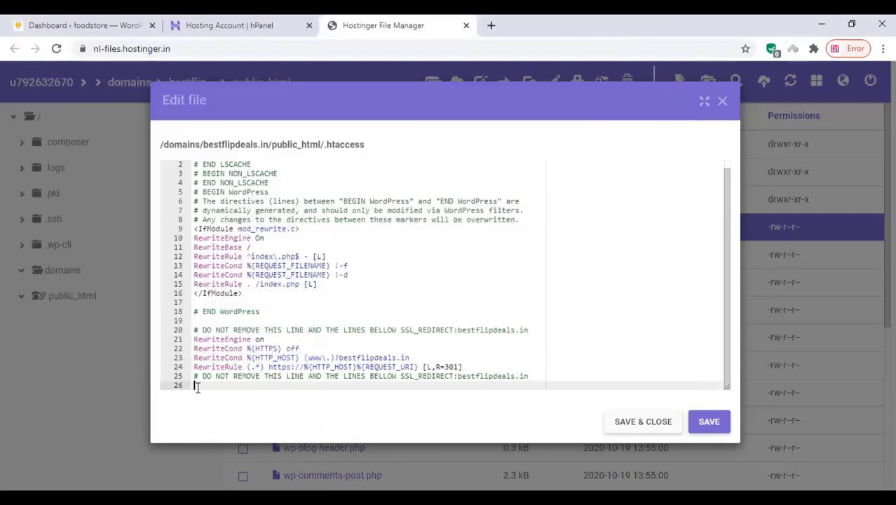
right_click(190, 384)
click(230, 285)
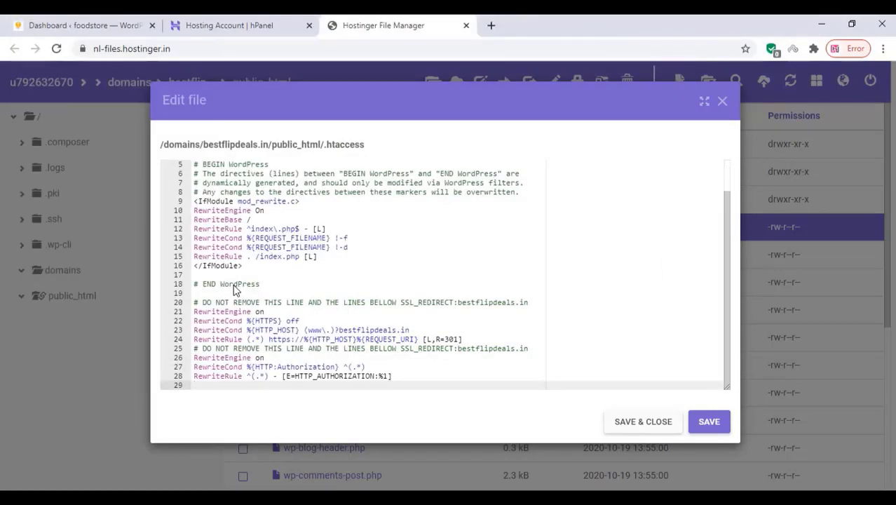
Append the Notepad line SetEnvIf Authorization "(.*)" HTTP_AUTHORIZATION=$1 to the end of .htaccess, then save and close the file
click(516, 495)
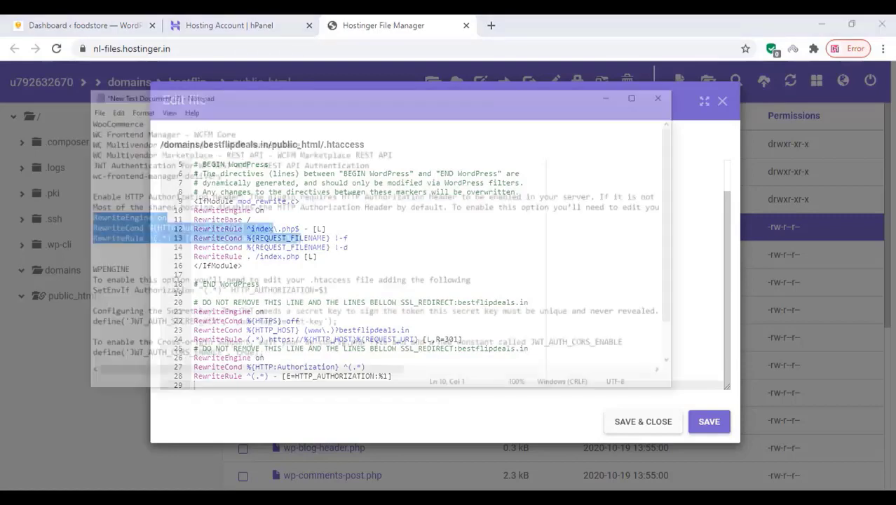
drag(305, 249, 18, 247)
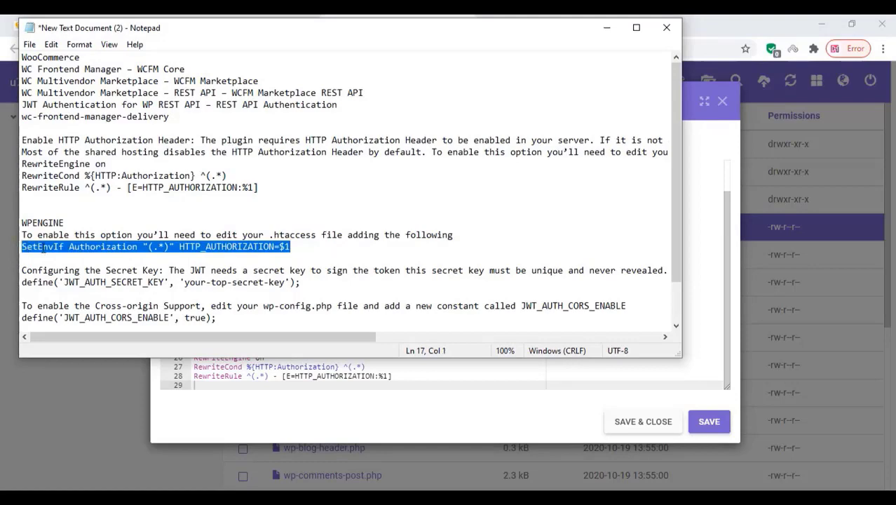
right_click(43, 246)
click(70, 288)
click(607, 28)
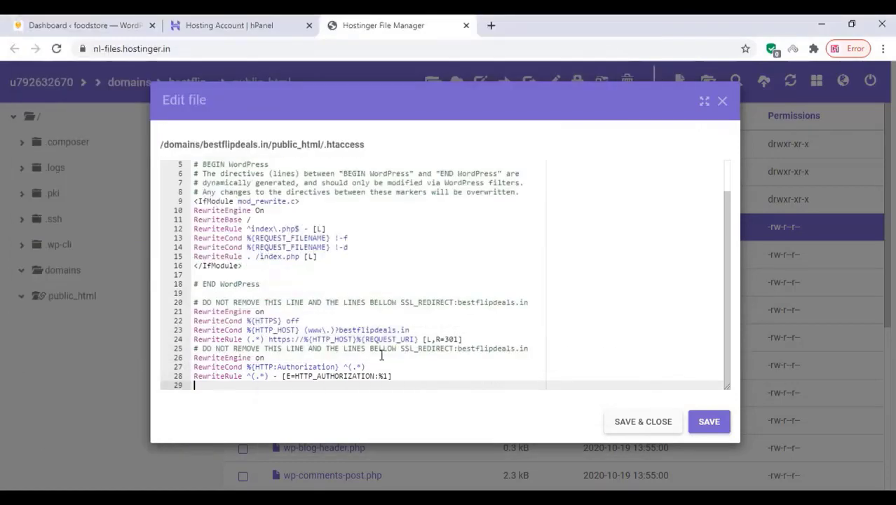
right_click(199, 386)
click(239, 279)
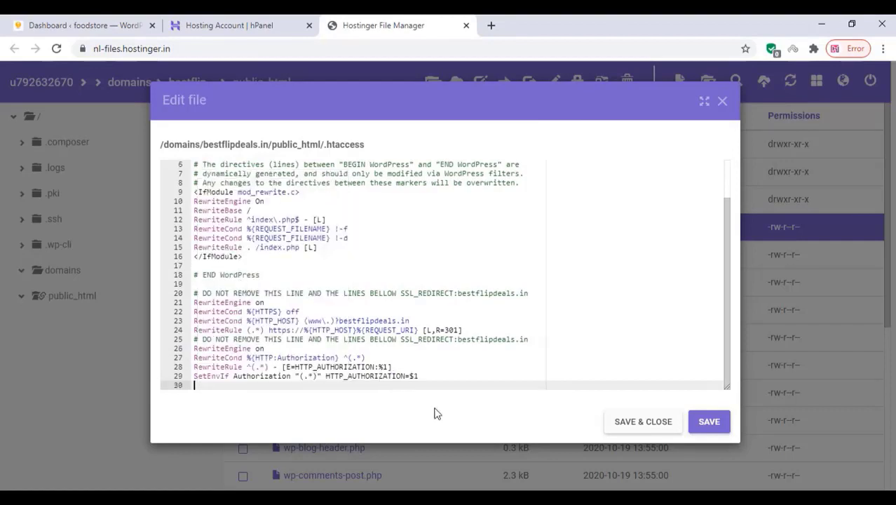
click(702, 423)
click(722, 102)
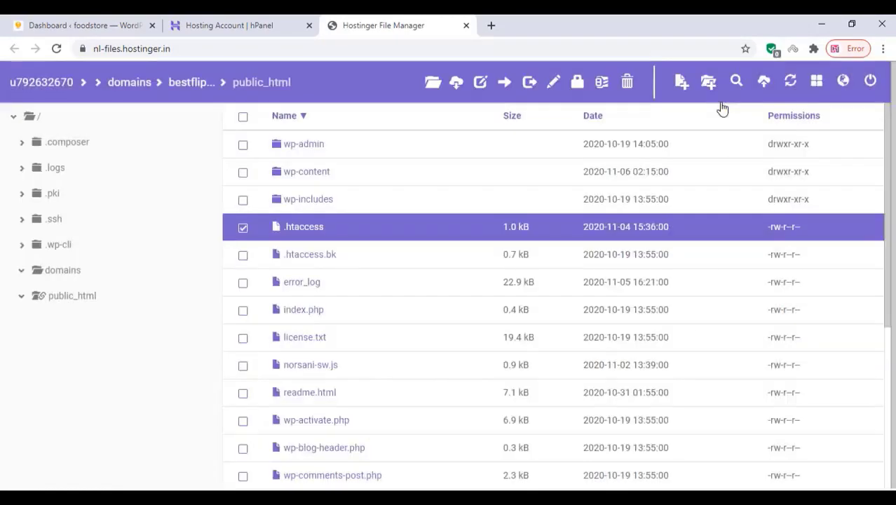
Open wp-config.php and paste the JWT_AUTH_SECRET_KEY definition from the Notepad notes on a new line below NONCE_SALT
scroll(333, 310, down, 3)
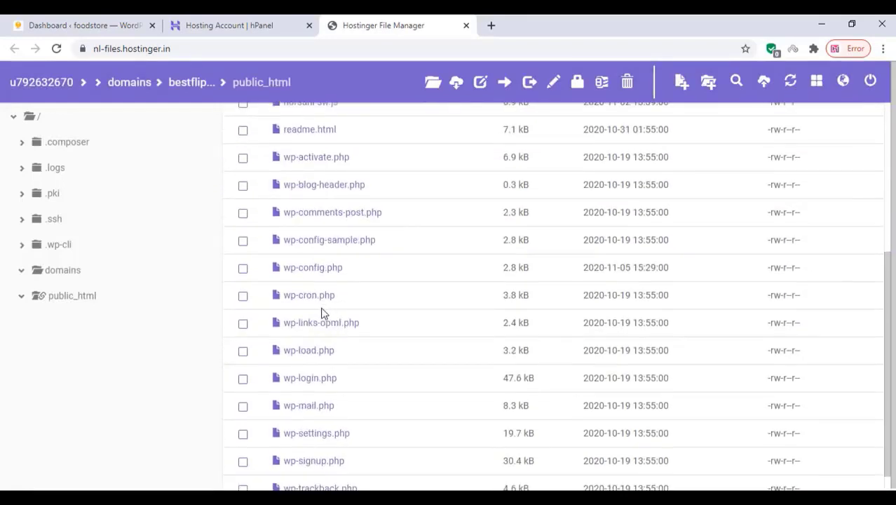
double_click(297, 268)
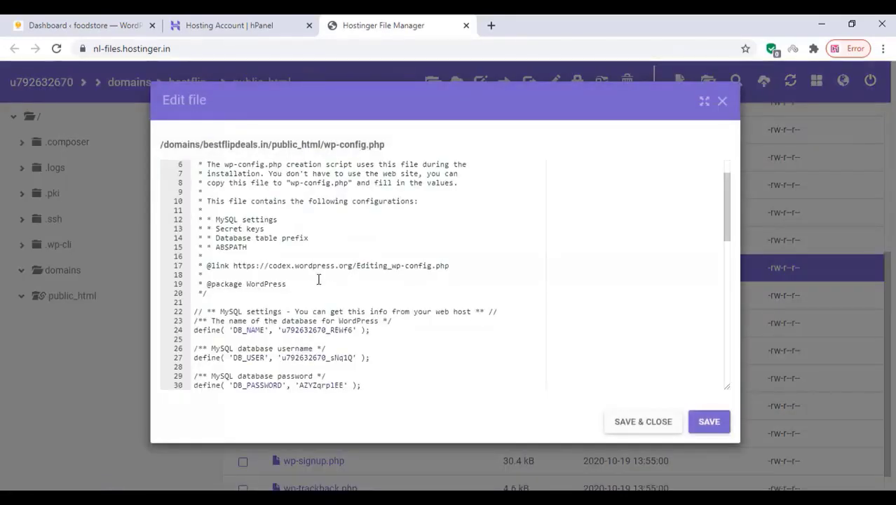
scroll(317, 280, down, 5)
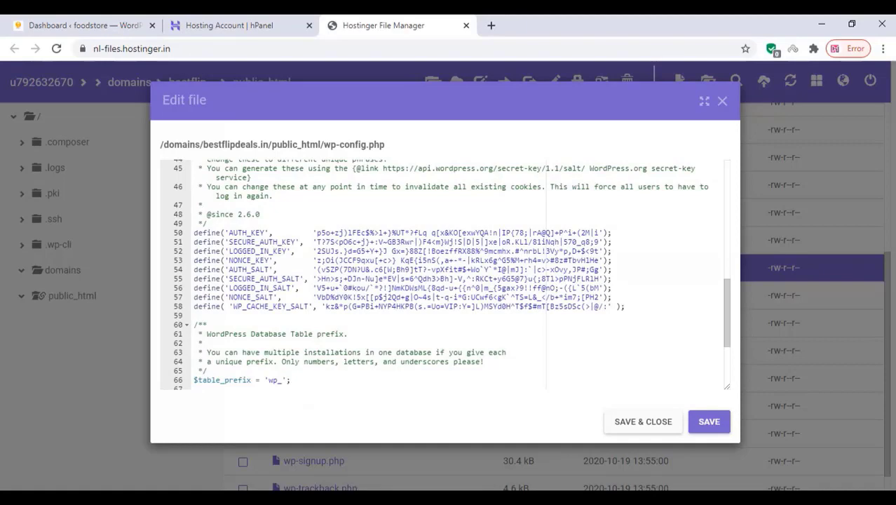
key(alt+Tab)
scroll(203, 266, down, 1)
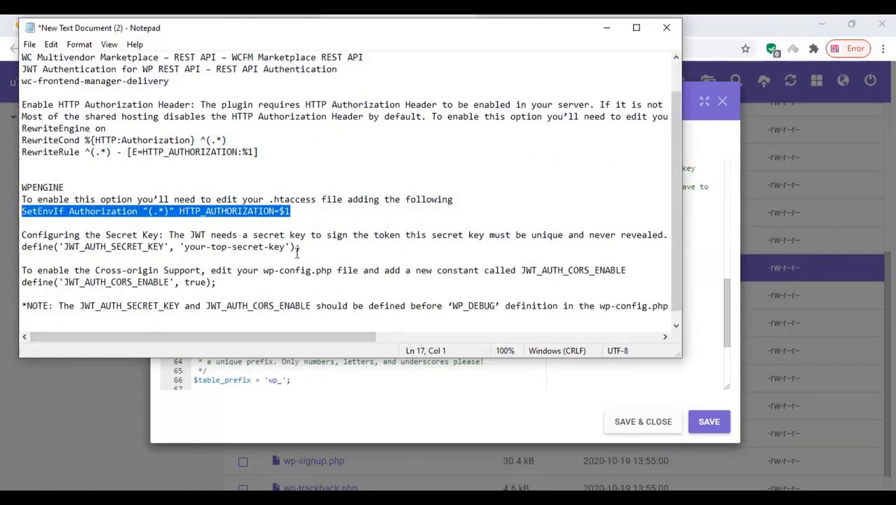
drag(301, 247, 23, 246)
right_click(53, 253)
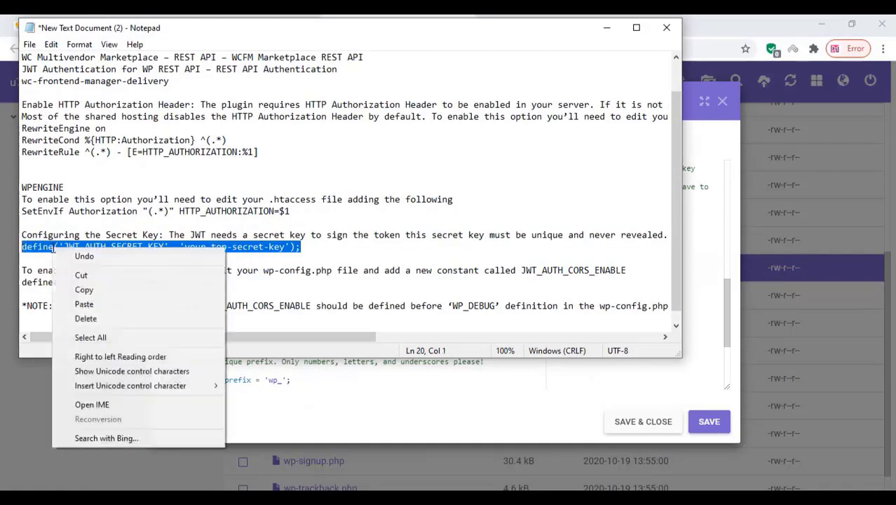
click(84, 289)
click(606, 28)
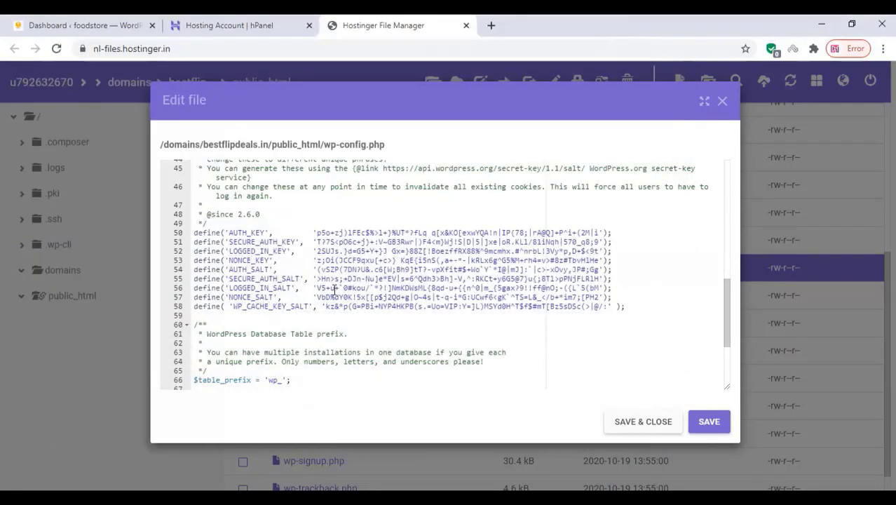
click(620, 296)
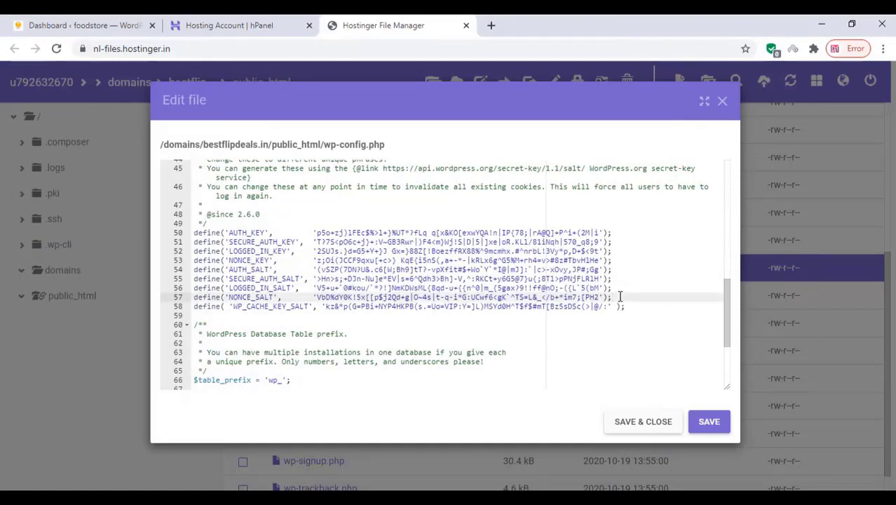
key(Return)
key(ctrl+v)
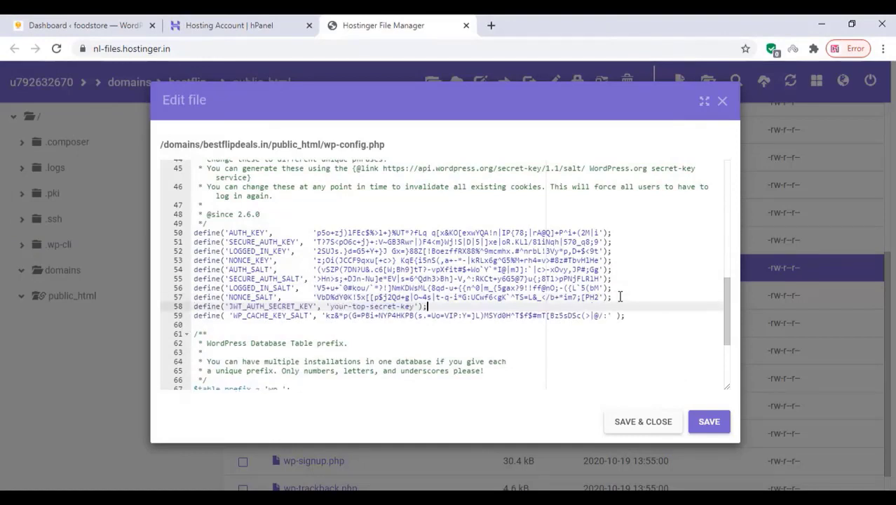
Copy the JWT_AUTH_CORS_ENABLE definition from the Notepad notes onto a new line below JWT_AUTH_SECRET_KEY in wp-config.php, then save and close the file
key(alt+Tab)
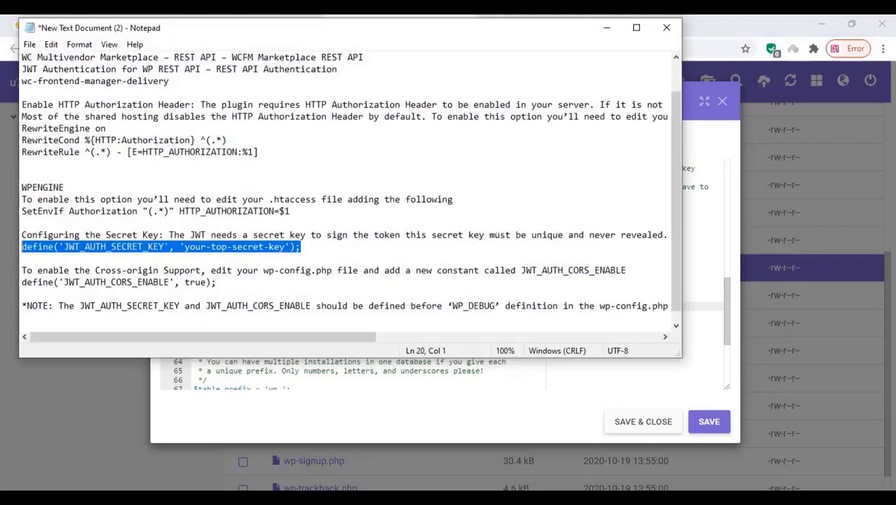
drag(218, 282, 20, 282)
right_click(41, 282)
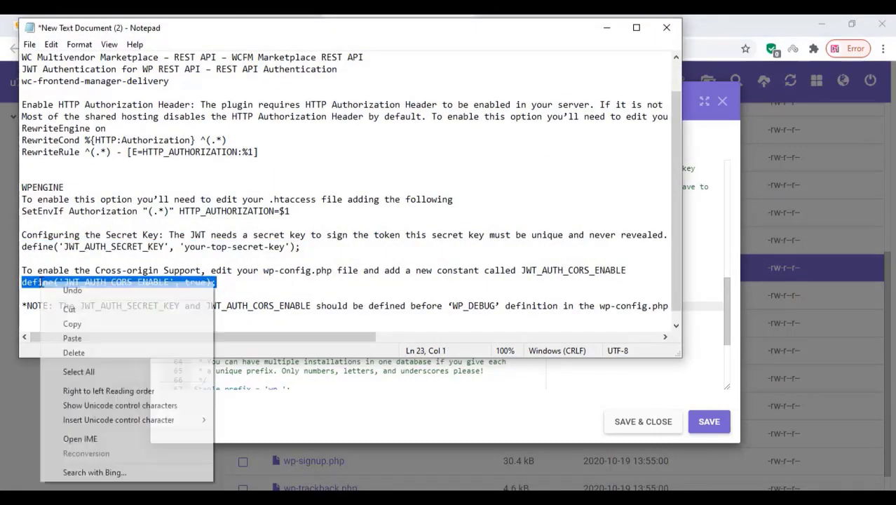
click(73, 324)
click(608, 29)
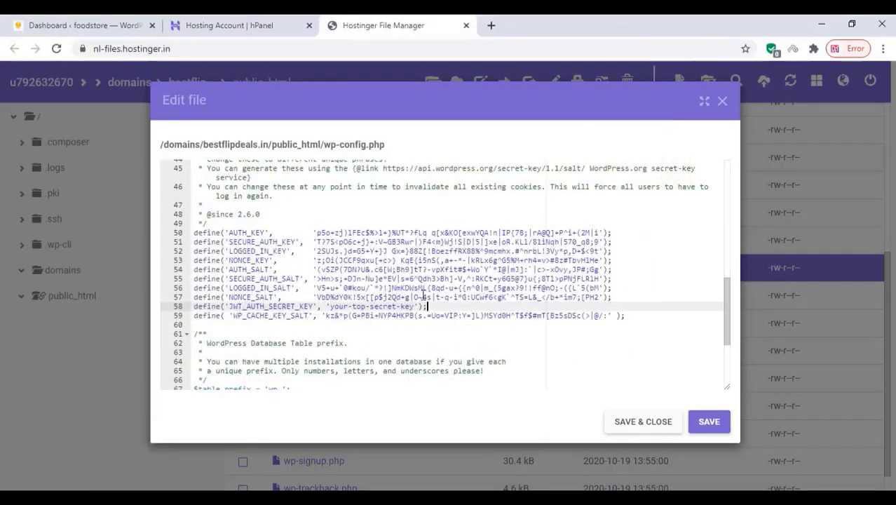
key(Return)
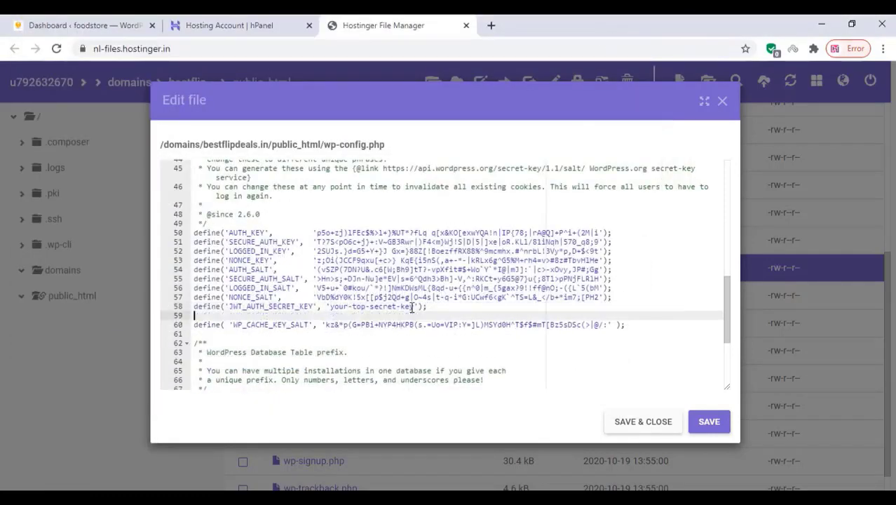
key(ctrl+v)
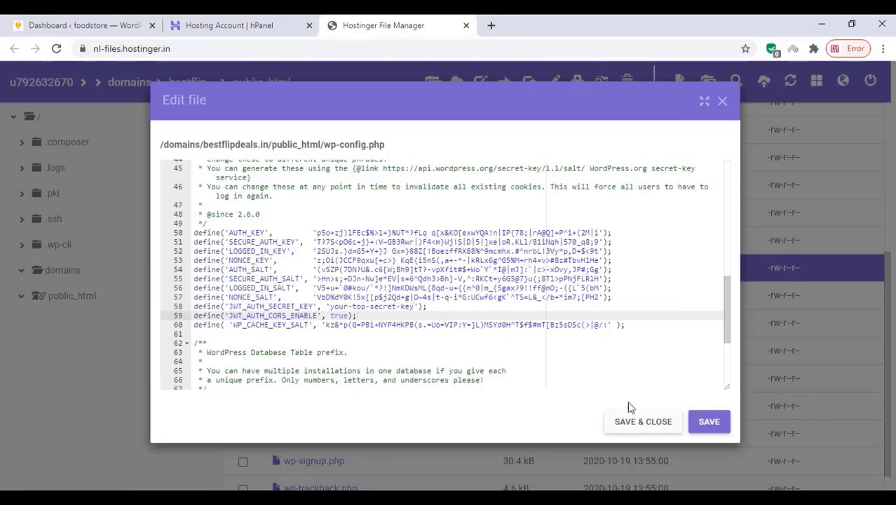
click(702, 422)
click(722, 102)
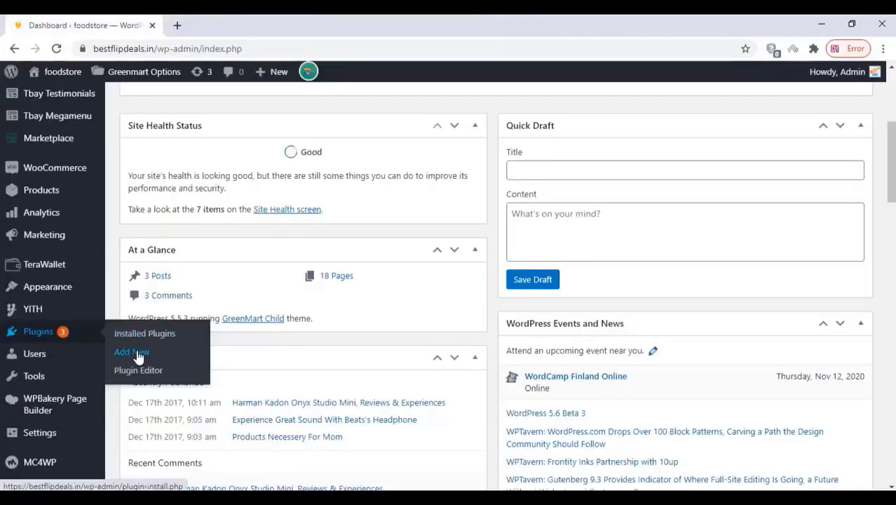
In the WordPress dashboard, search for new plugins using the WC Multivendor Marketplace – REST API name copied from the Notepad notes
click(138, 356)
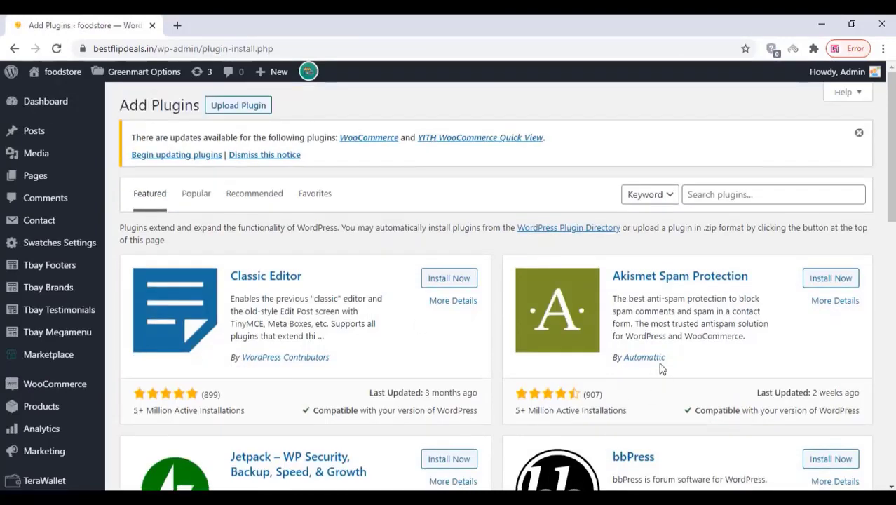
key(alt+Tab)
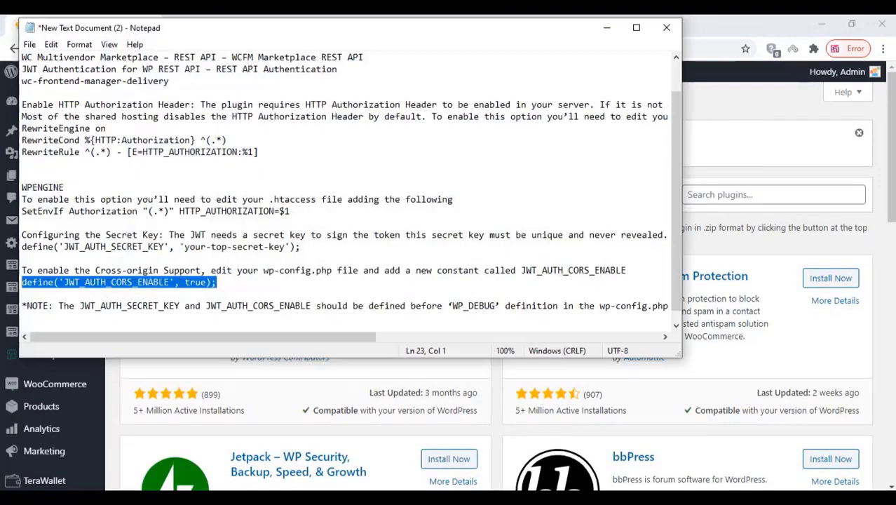
scroll(273, 210, up, 1)
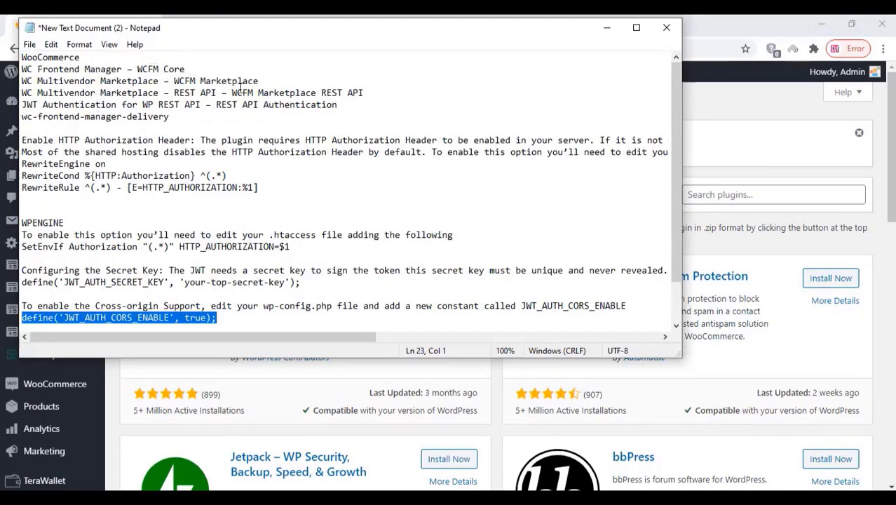
drag(362, 92, 22, 92)
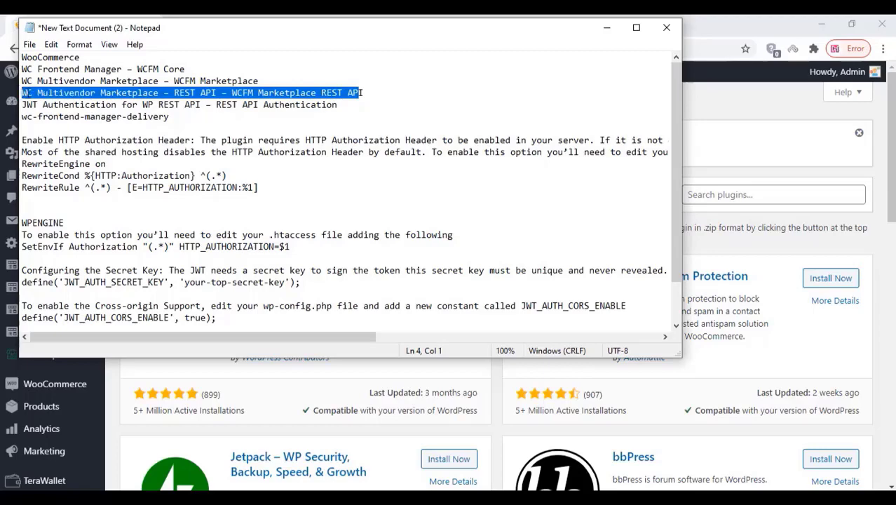
right_click(25, 93)
click(49, 134)
click(607, 28)
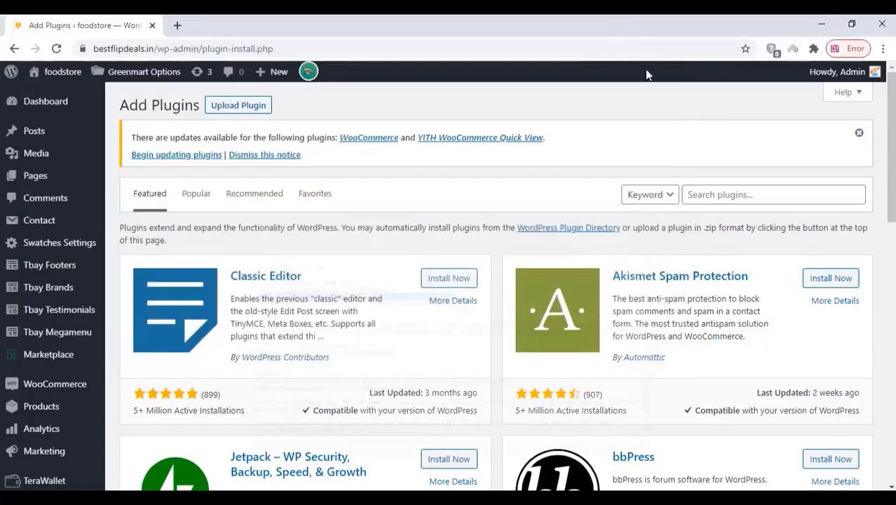
right_click(704, 192)
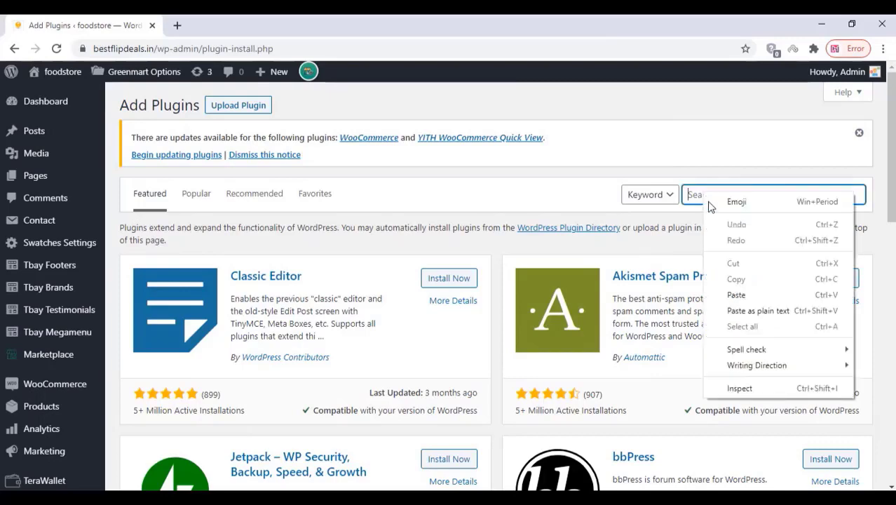
click(732, 298)
Install and activate the WooCommerce Multivendor Marketplace – REST API plugin by WC Lovers
scroll(605, 298, down, 2)
scroll(392, 336, down, 2)
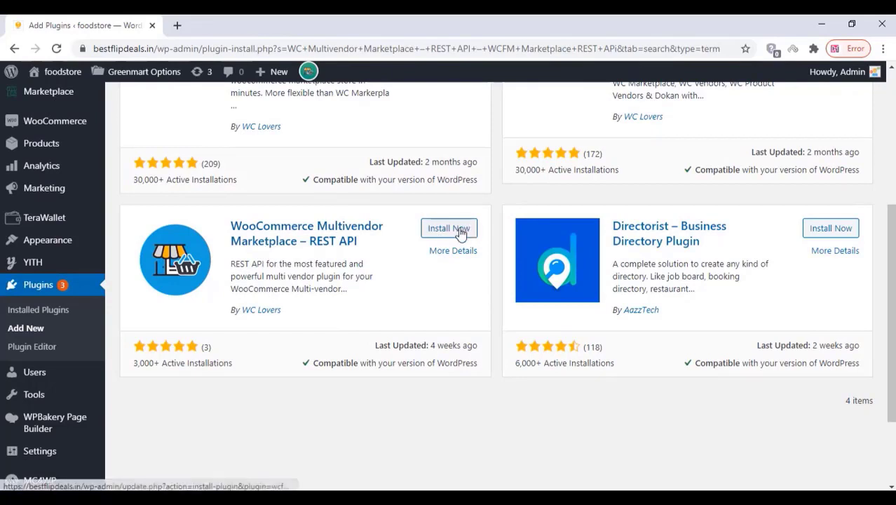
click(460, 232)
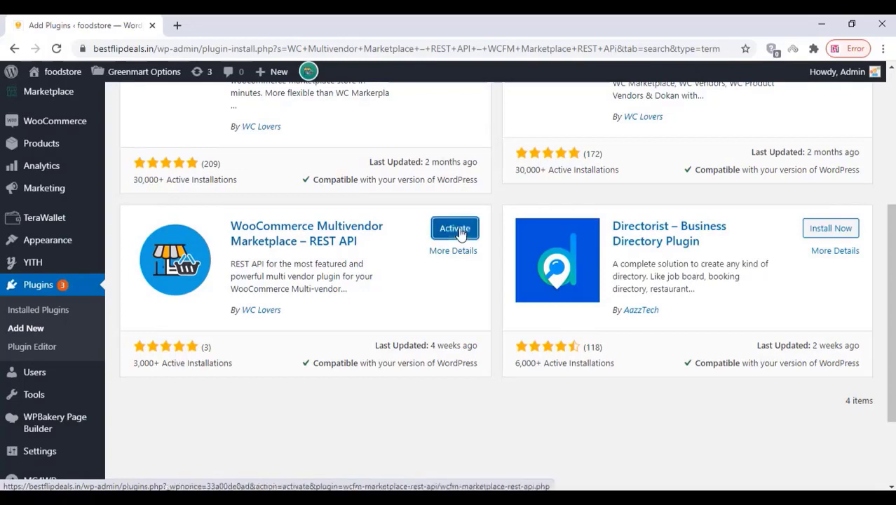
click(456, 228)
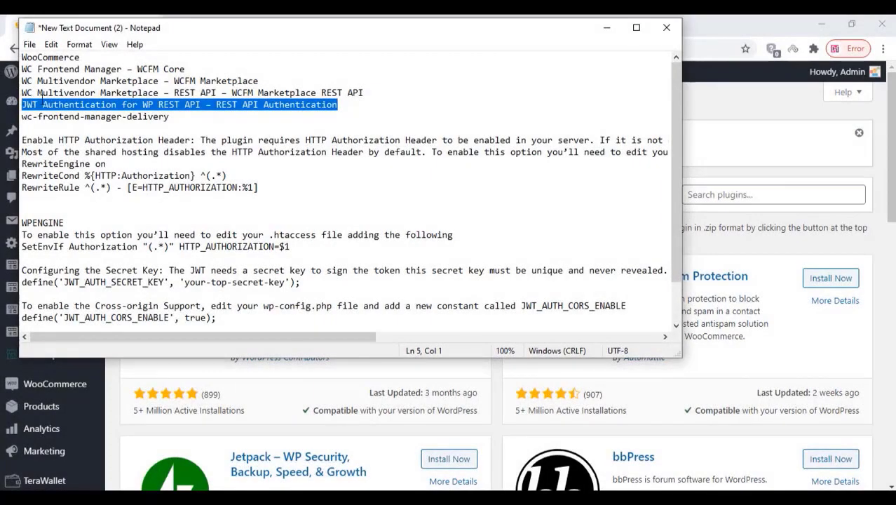
Search for new plugins using the JWT Authentication for WP REST API – REST API Authentication name copied from the Notepad notes
right_click(39, 102)
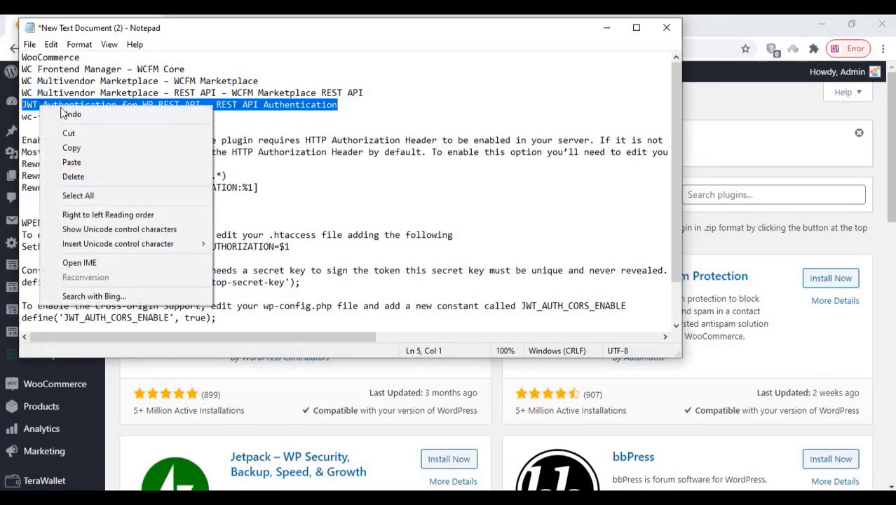
click(85, 151)
click(606, 28)
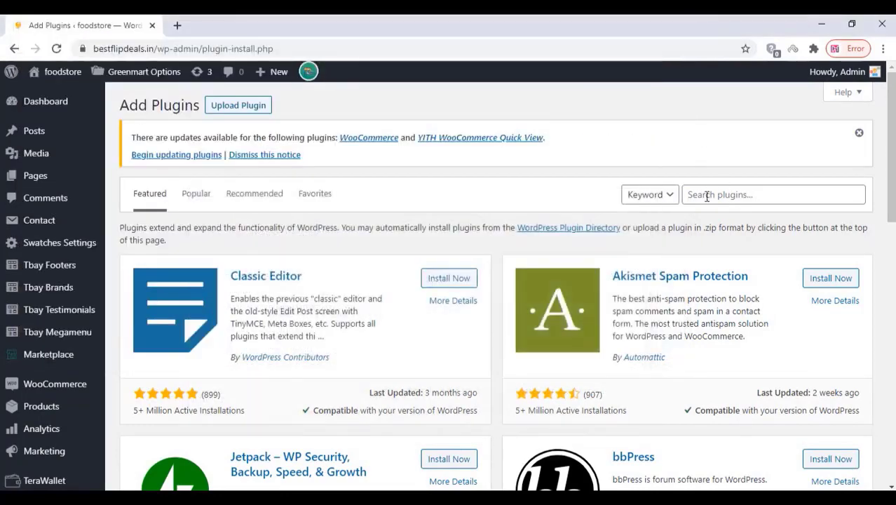
right_click(707, 192)
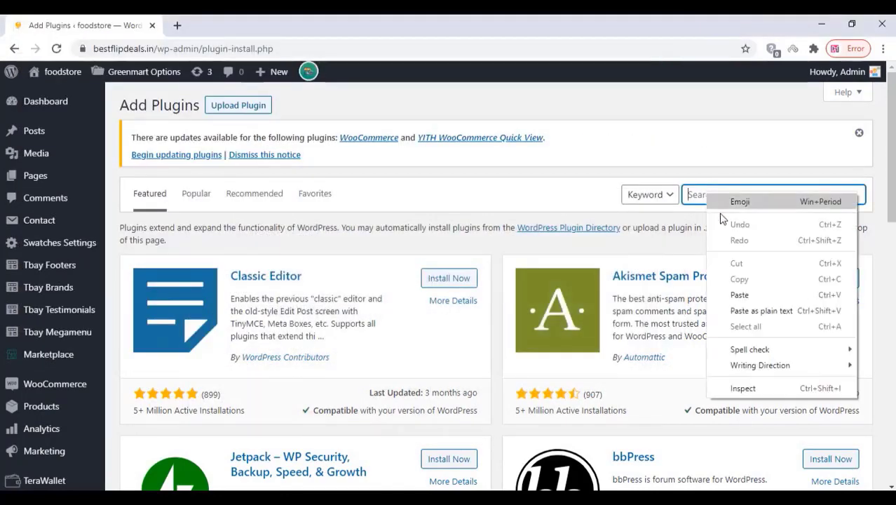
click(745, 294)
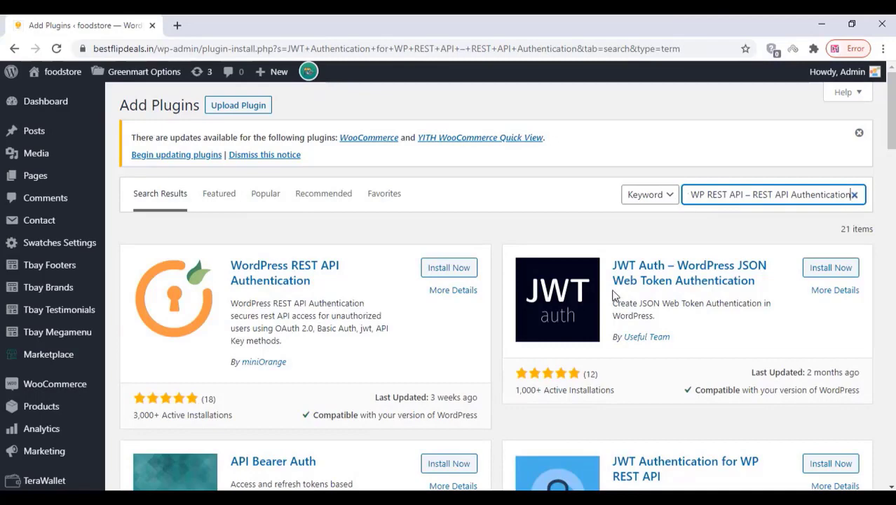
Install and activate the JWT Authentication for WP REST API plugin from the search results
scroll(613, 295, down, 2)
scroll(613, 295, down, 1)
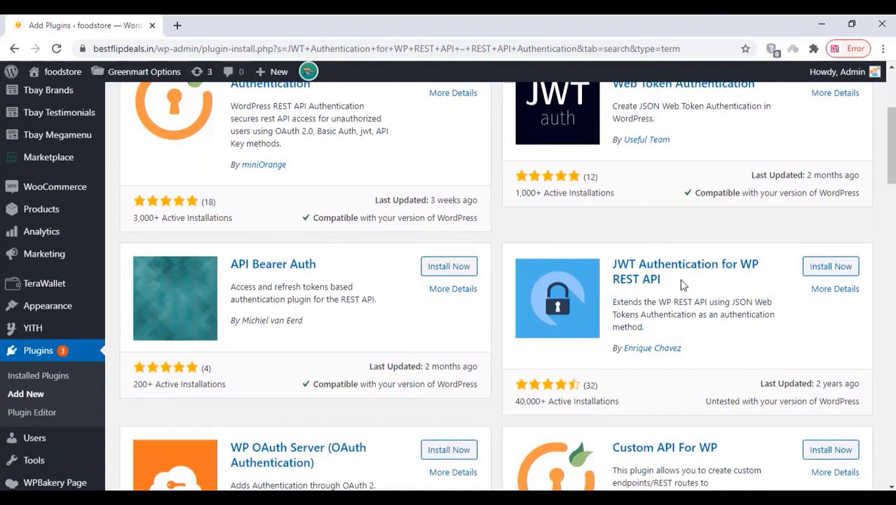
drag(662, 280, 610, 269)
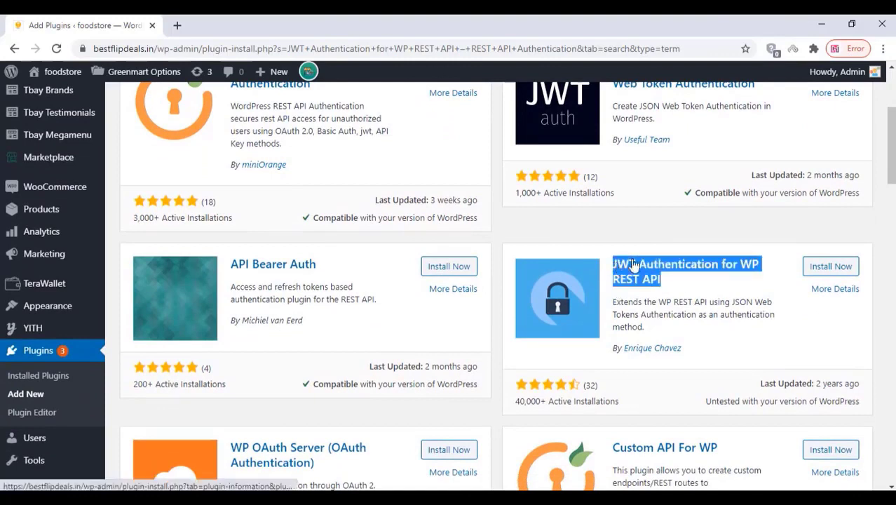
click(845, 268)
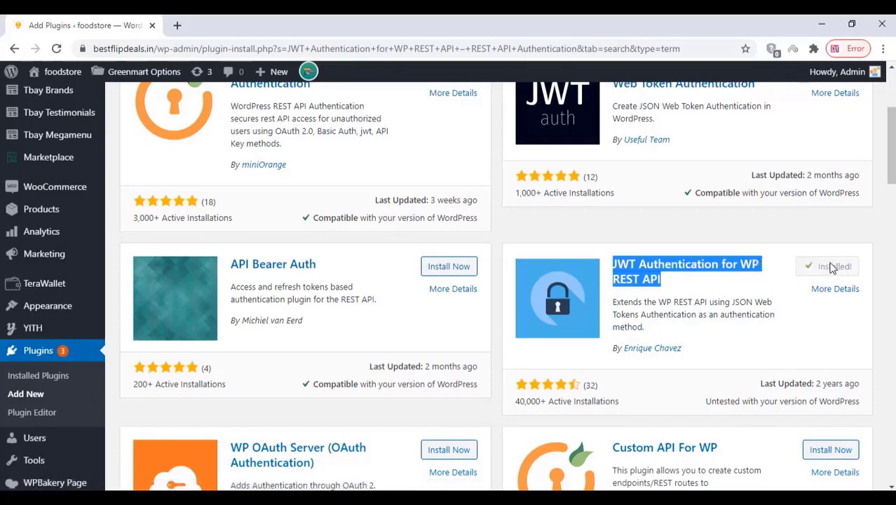
click(828, 272)
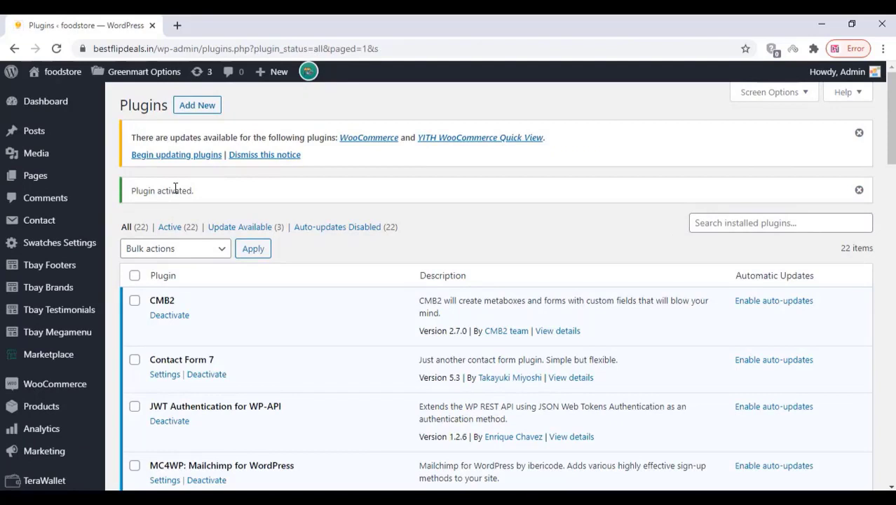
Upload the wc-frontend-manager-delivery zip file from Downloads as a new plugin, then install and activate it
click(196, 105)
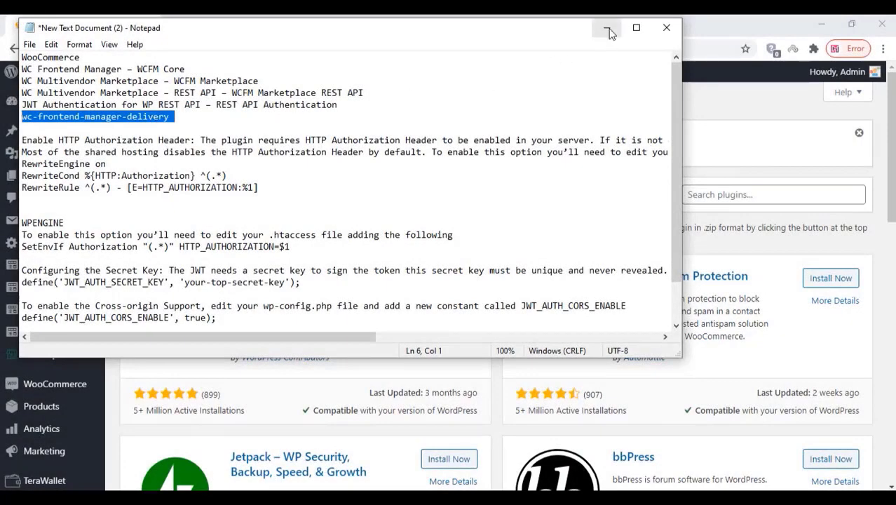
click(608, 28)
click(236, 106)
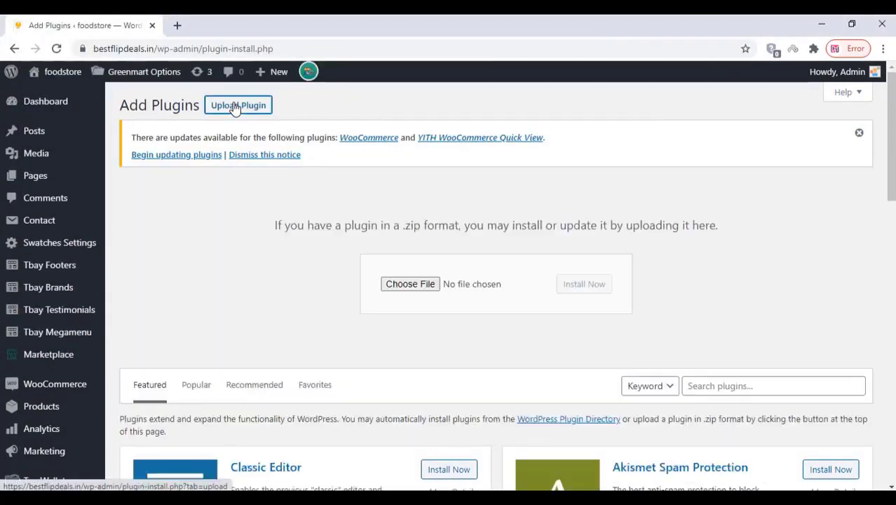
click(411, 284)
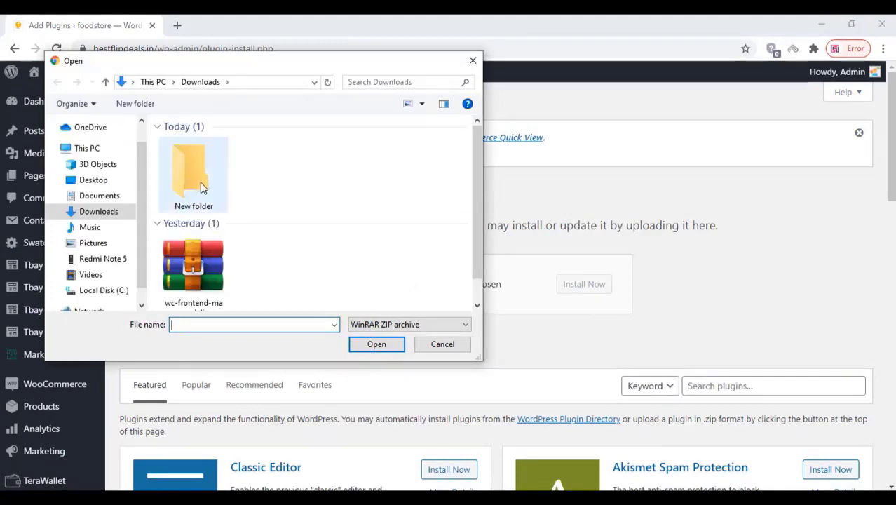
click(198, 265)
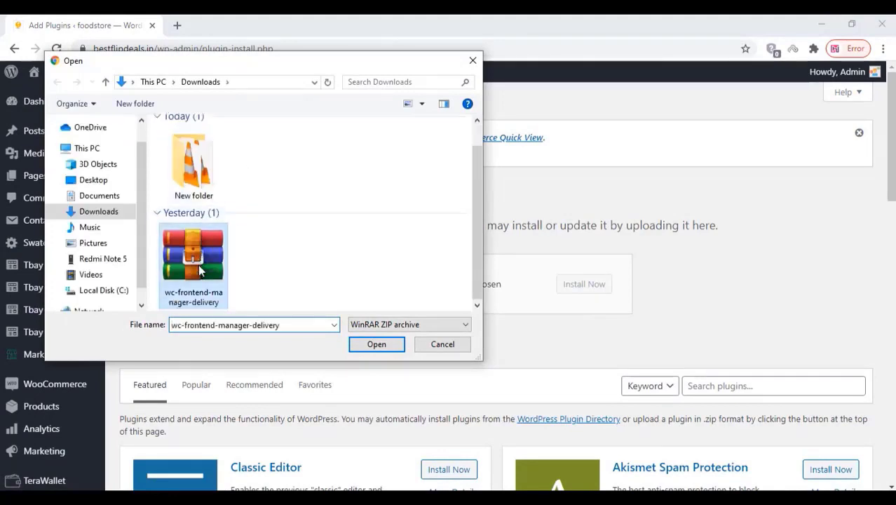
click(381, 346)
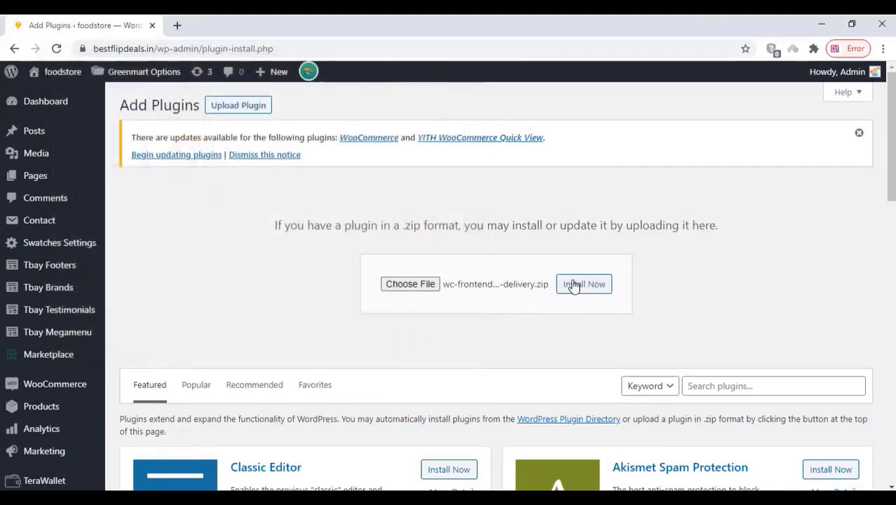
click(574, 285)
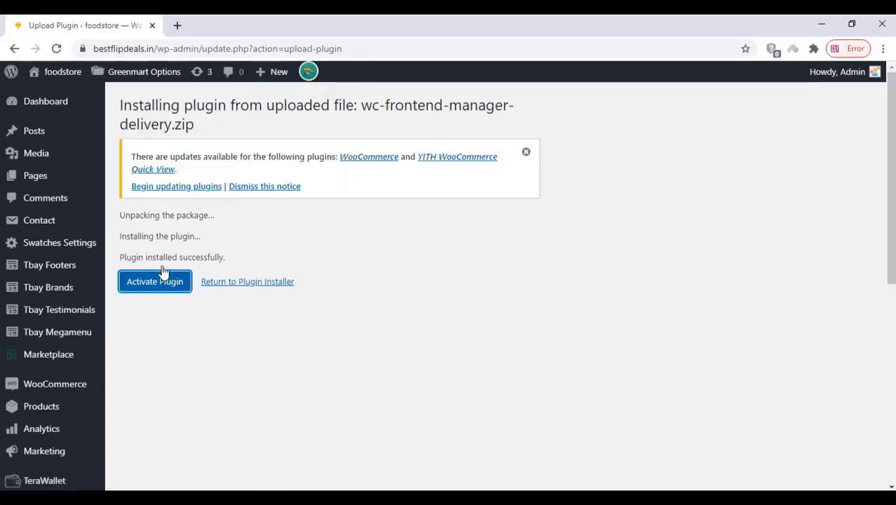
click(152, 283)
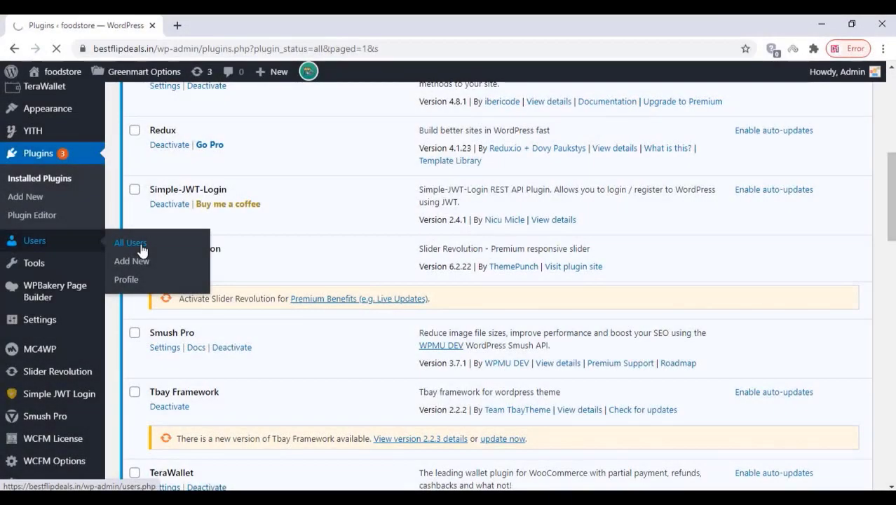
Open the user demo2 for editing from the full user list and change the role to Delivery Person
click(139, 245)
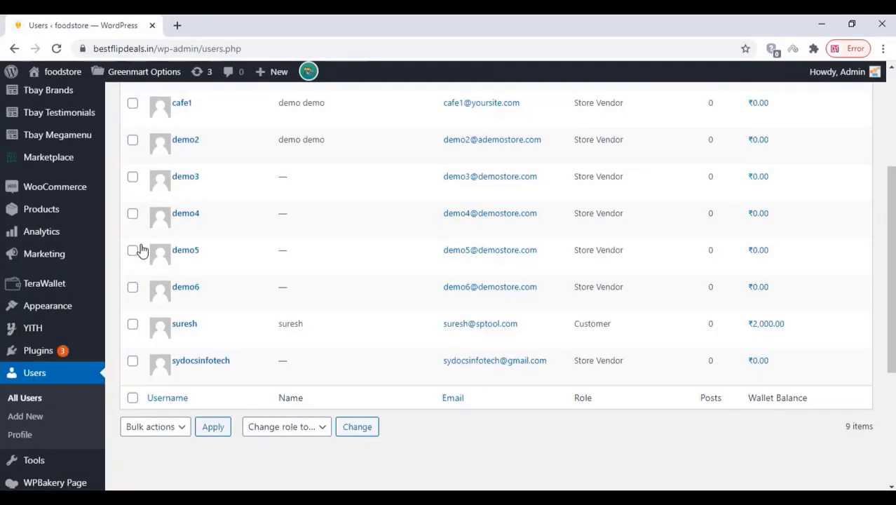
mouse_move(174, 144)
click(184, 158)
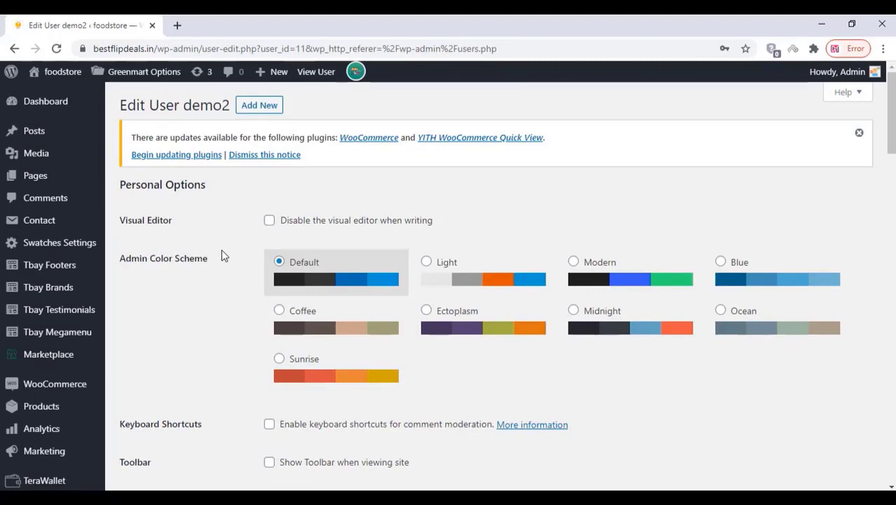
scroll(221, 254, down, 5)
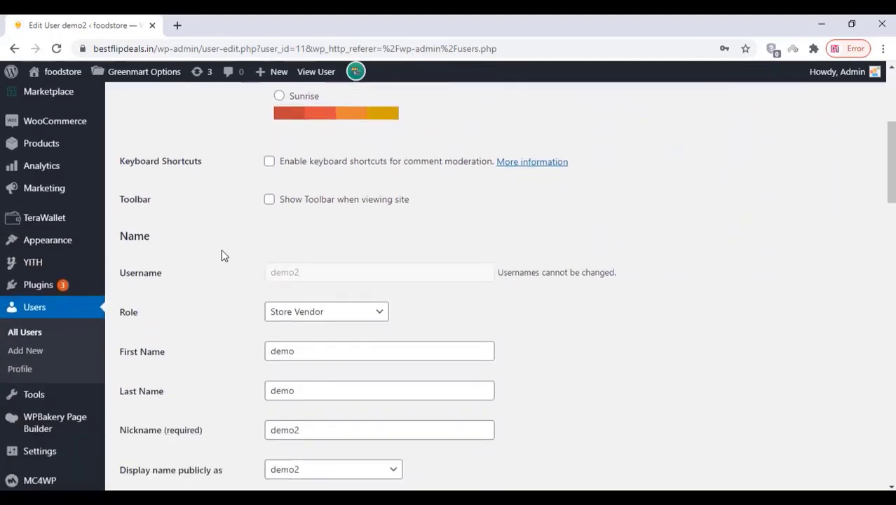
click(335, 181)
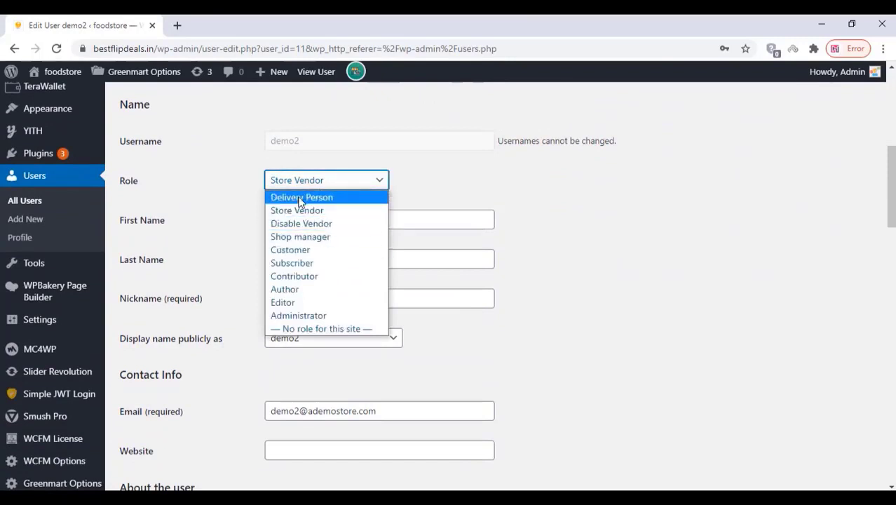
click(300, 198)
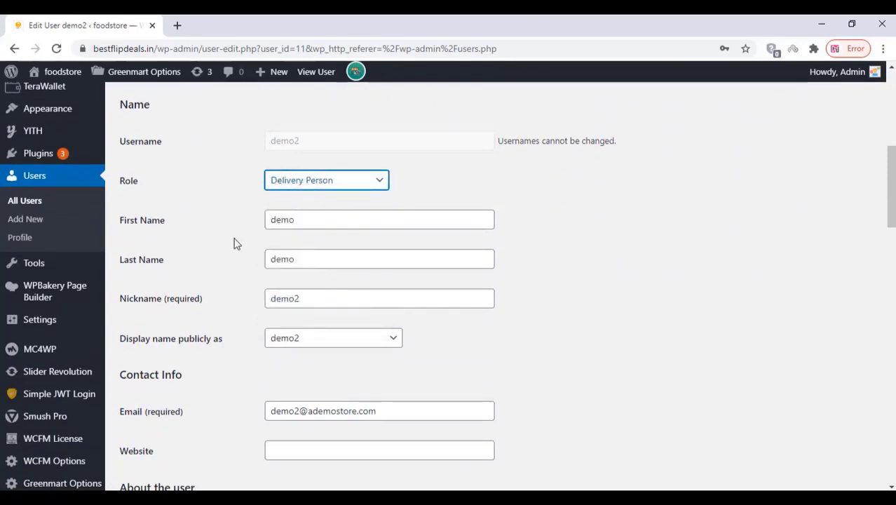
Save the updated profile of user demo2 with its new role
scroll(236, 243, down, 14)
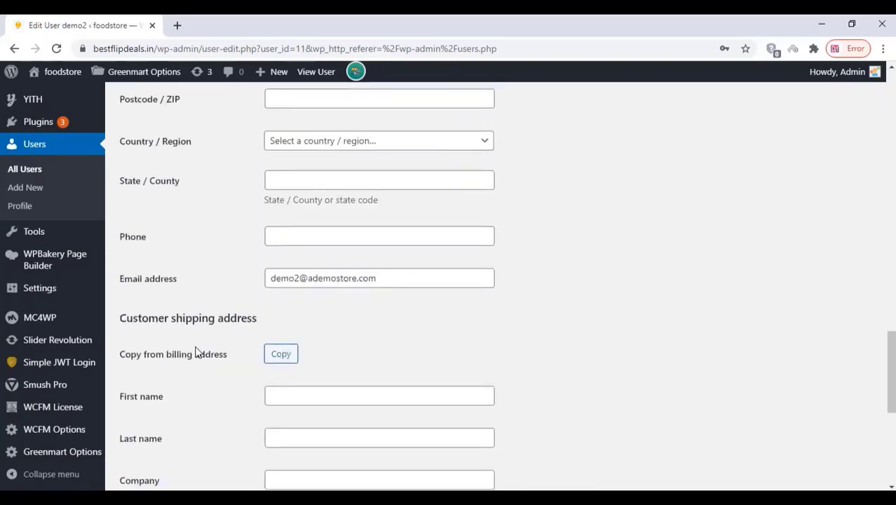
scroll(193, 357, down, 5)
click(148, 462)
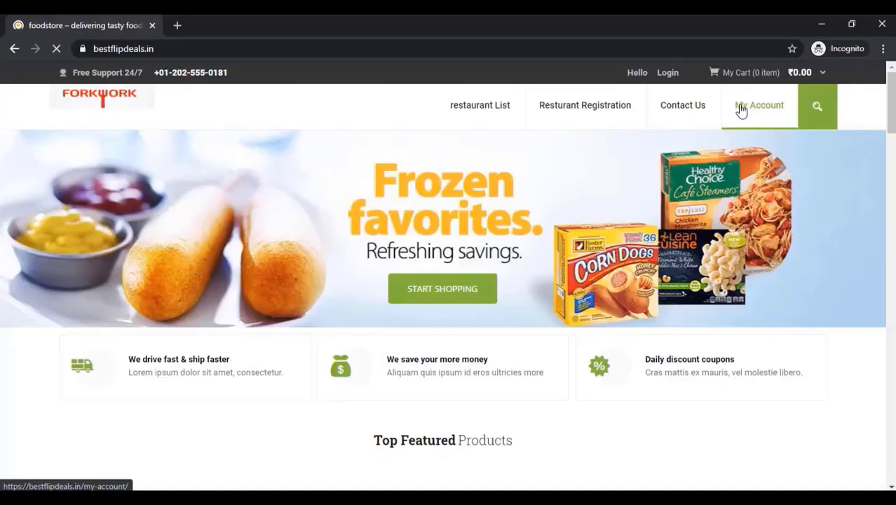
Log in to the storefront as vendor Cafe1 and add a delivery boy with username, email, first name and last name filled in
click(660, 76)
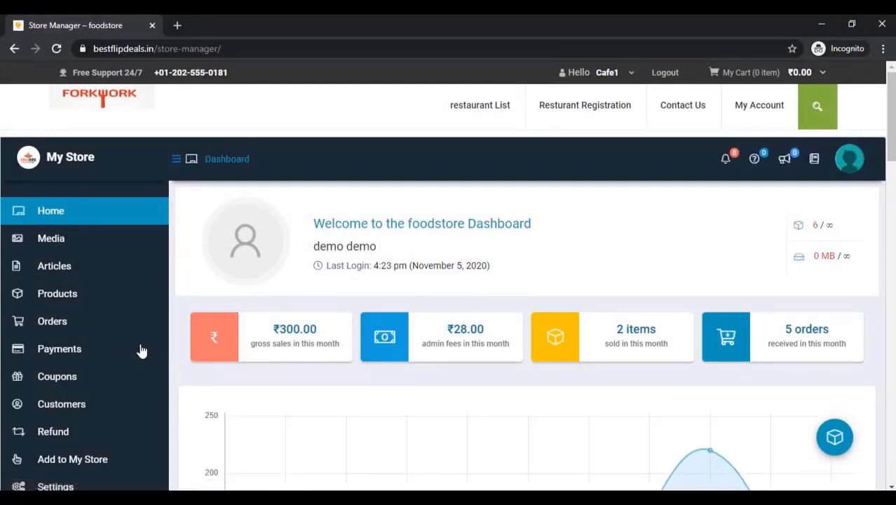
scroll(131, 330, down, 2)
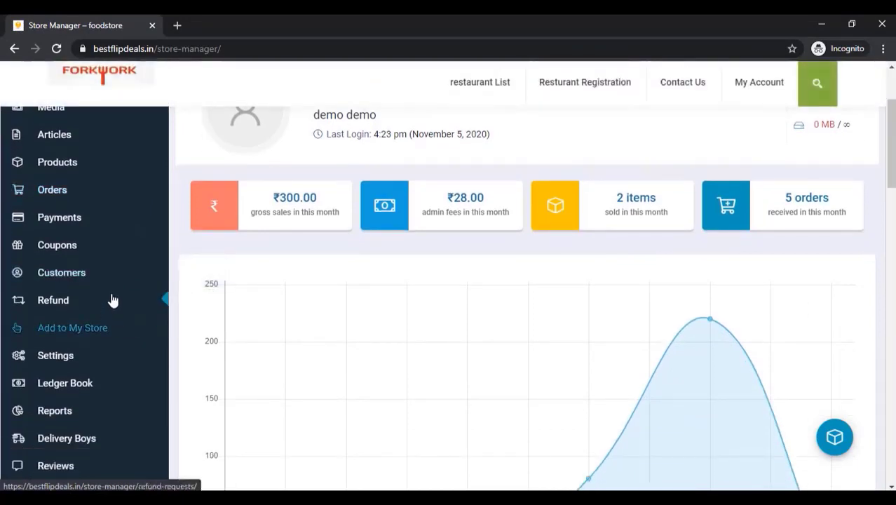
scroll(110, 291, down, 2)
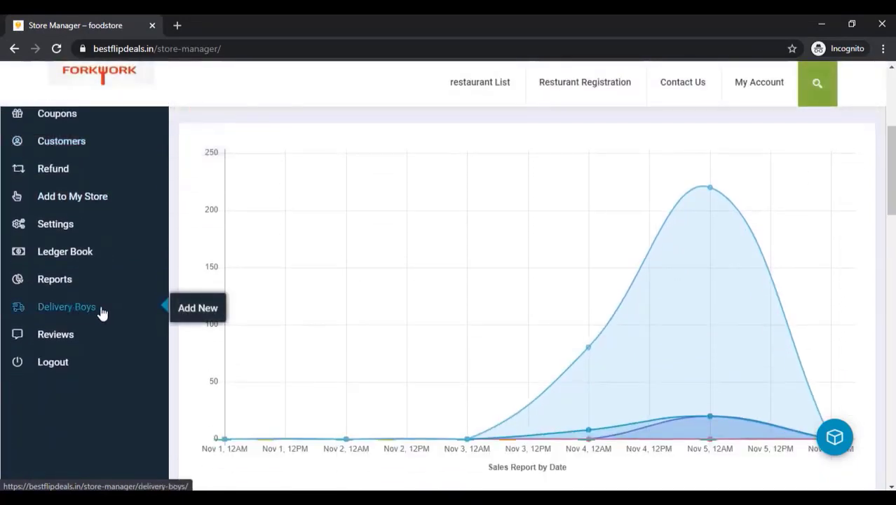
click(197, 312)
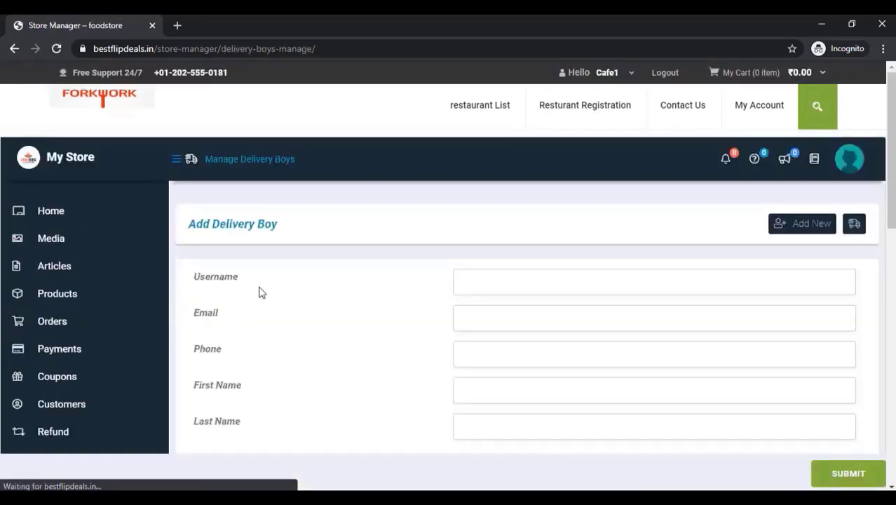
scroll(272, 290, down, 1)
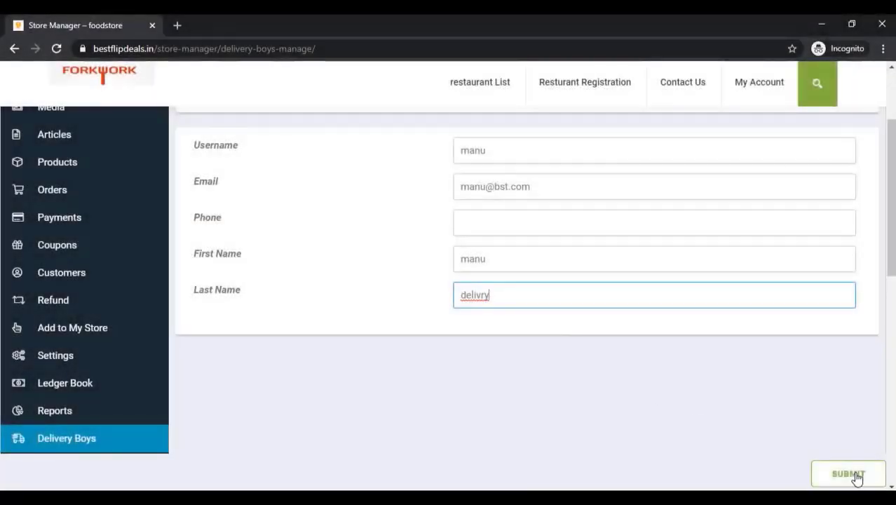
click(855, 475)
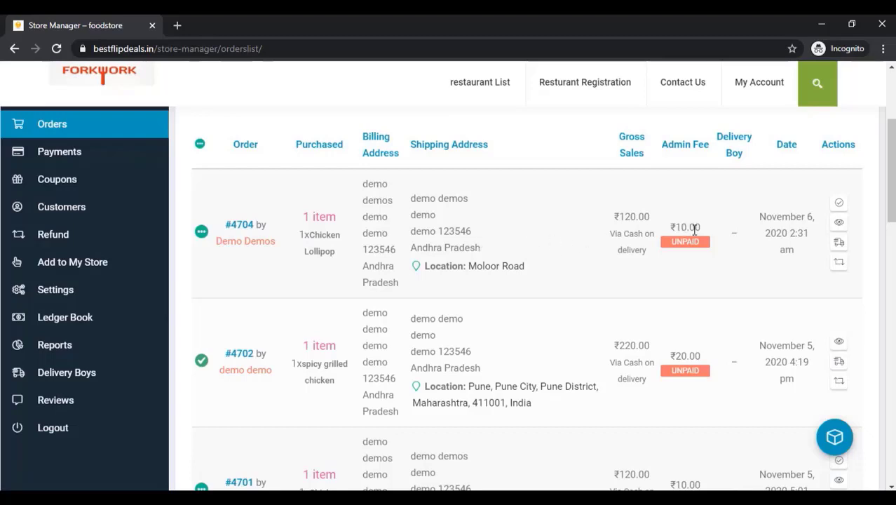
Assign the vendor's new delivery boy to the November 6 Chicken Lollipop order in the orders list
click(840, 243)
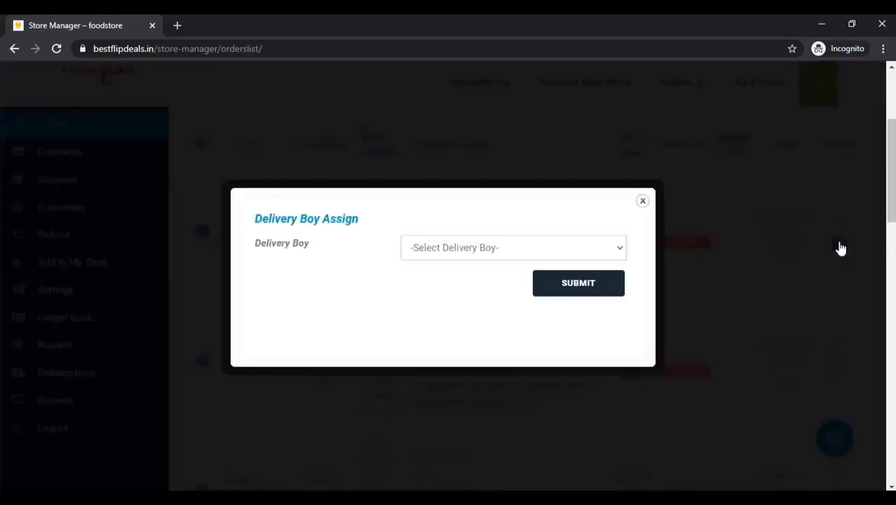
click(552, 253)
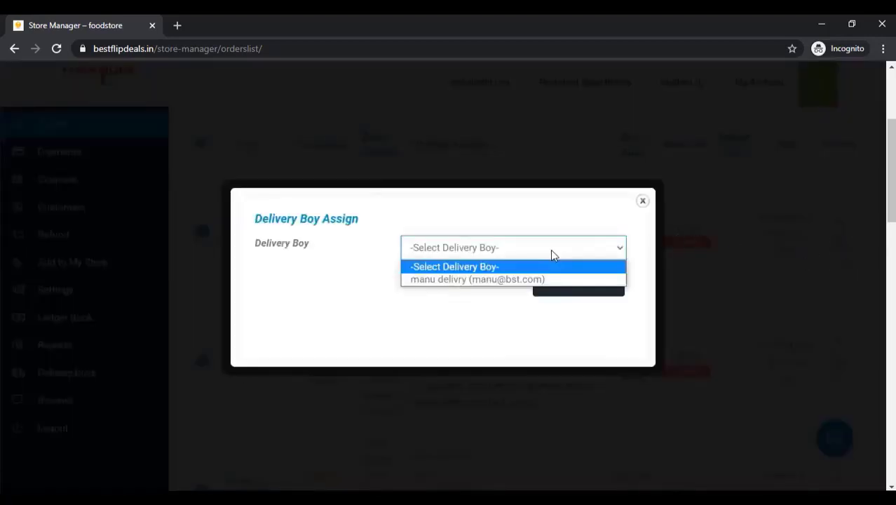
click(456, 280)
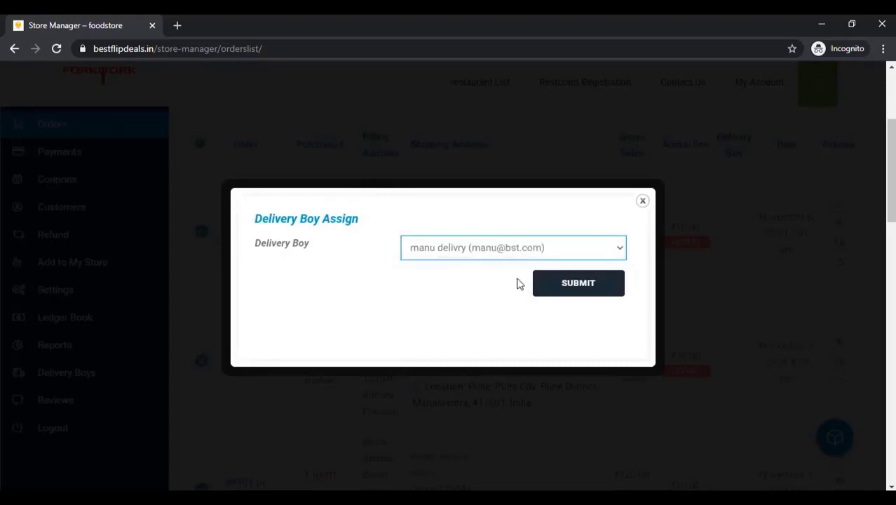
click(582, 284)
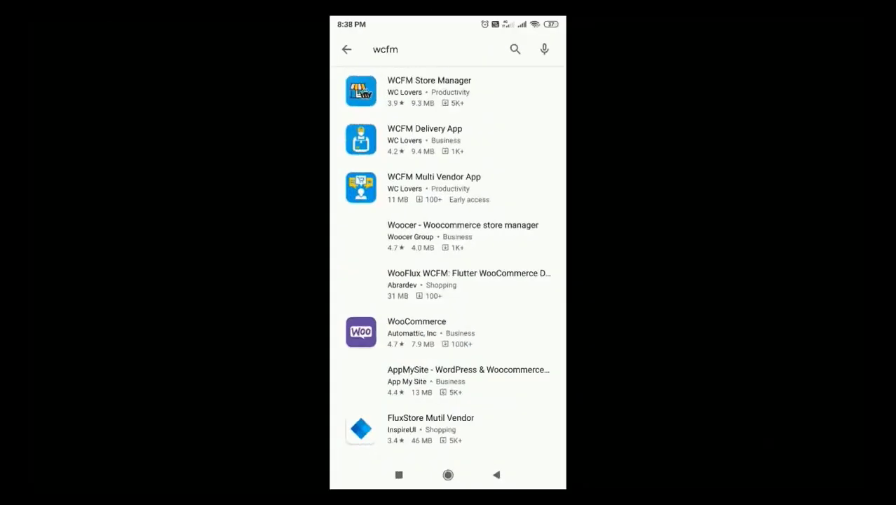
Switch to the phone's Play Store and install WCFM Store Manager and WCFM Delivery App from the wcfm search results
click(429, 91)
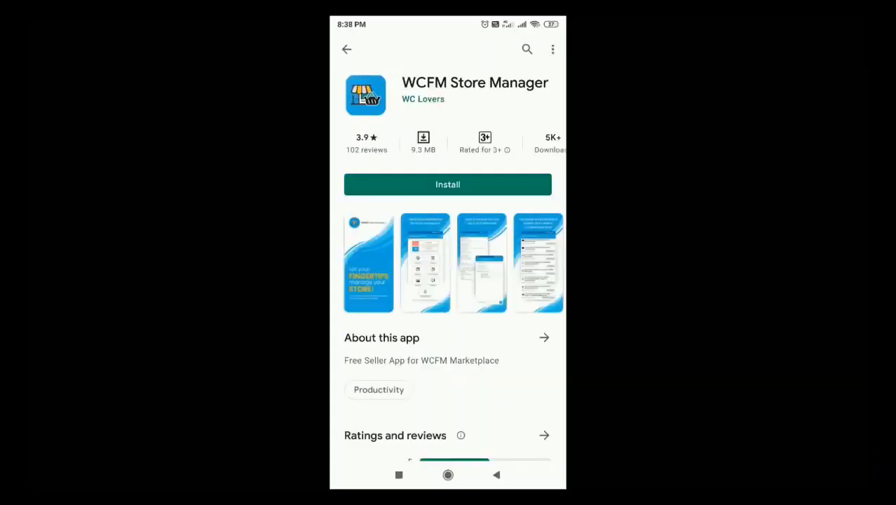
click(447, 184)
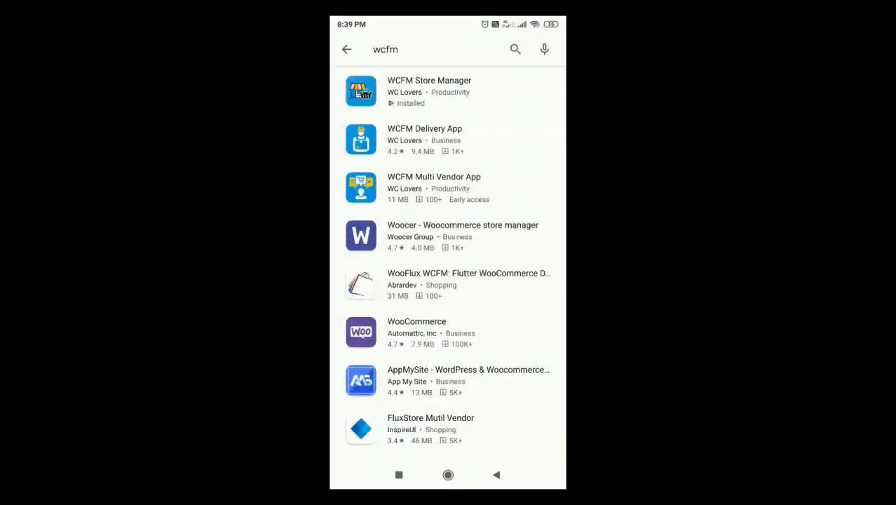
click(421, 126)
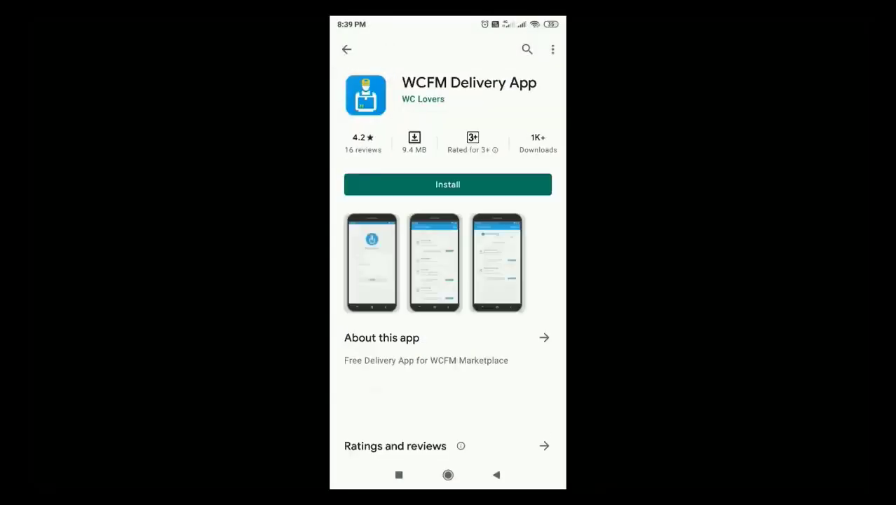
click(447, 183)
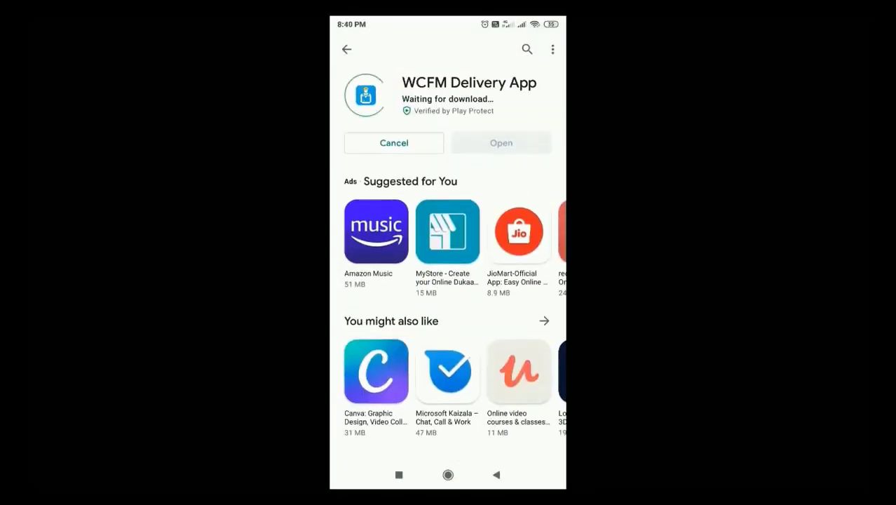
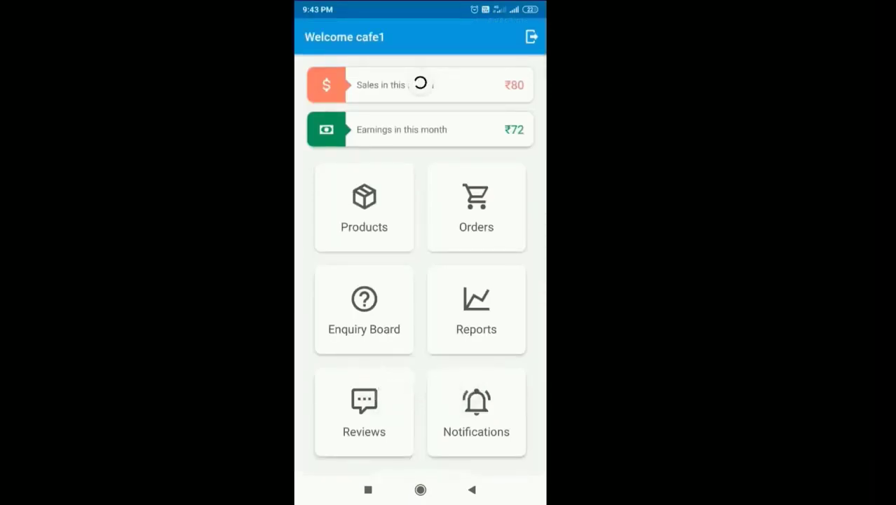
In the WCFM Store Manager app, enable Manage Stock for spicy grilled chicken, set the stock quantity to 2 and update the product
click(364, 208)
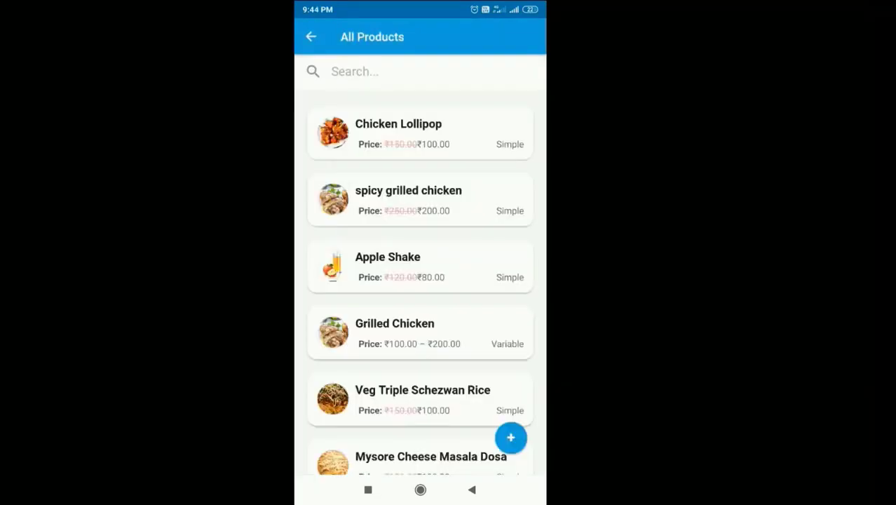
click(408, 200)
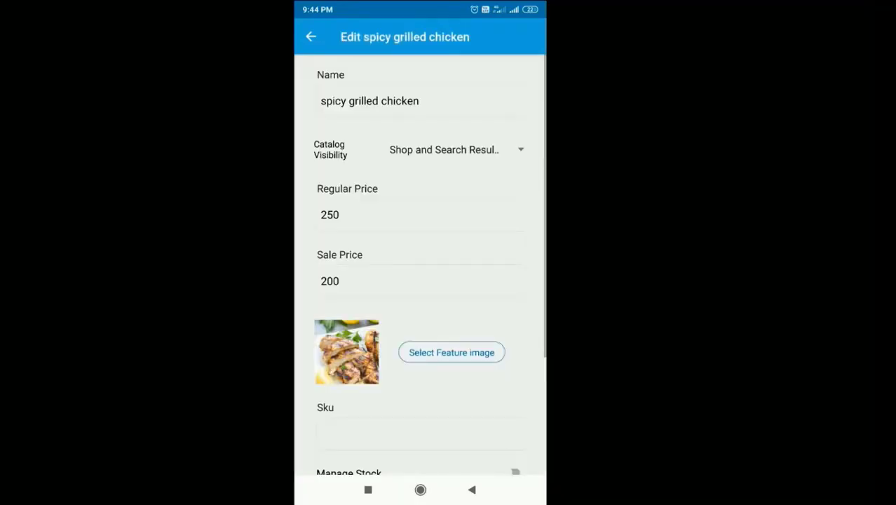
scroll(420, 266, down, 5)
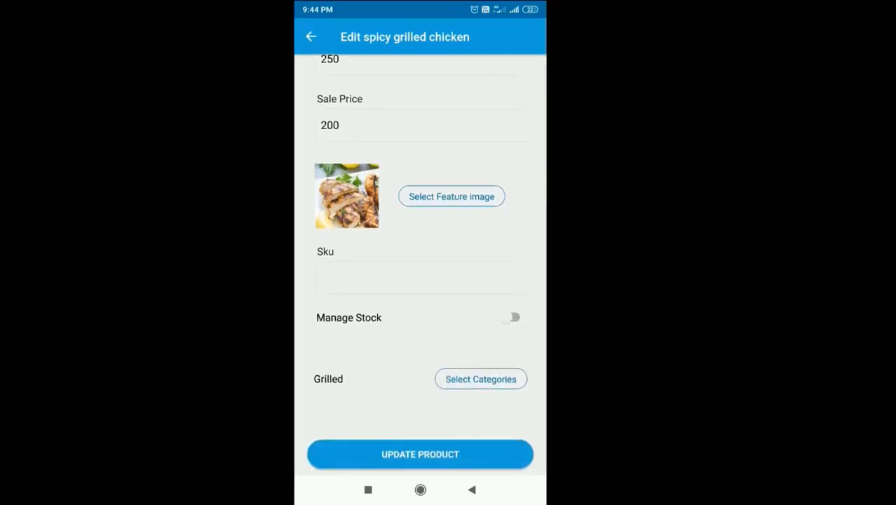
click(515, 317)
scroll(420, 280, down, 2)
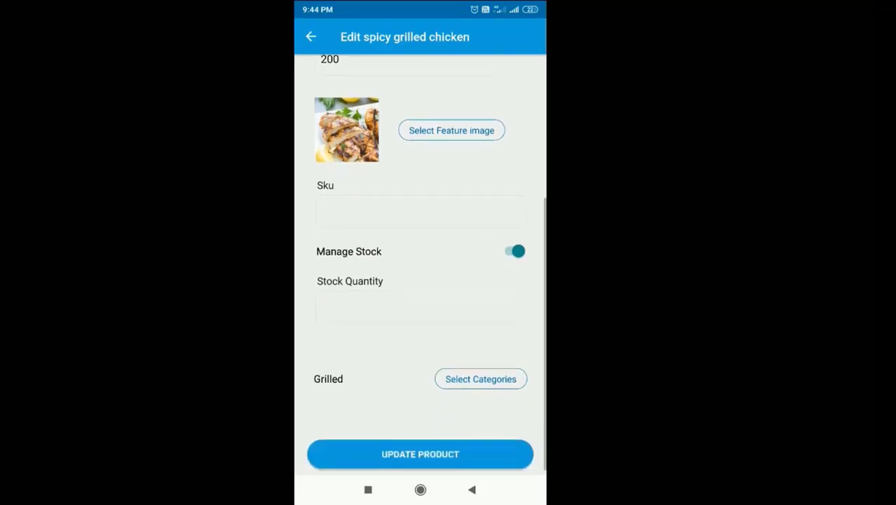
click(420, 308)
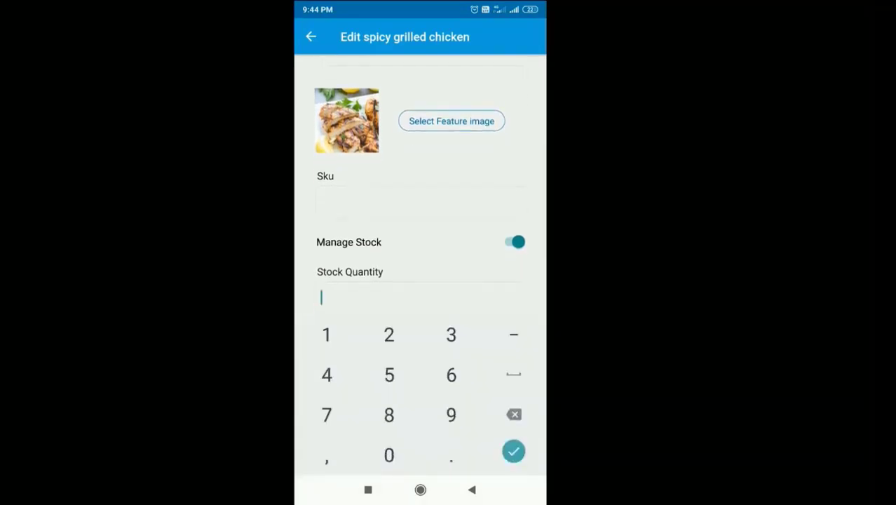
text(2)
key(Return)
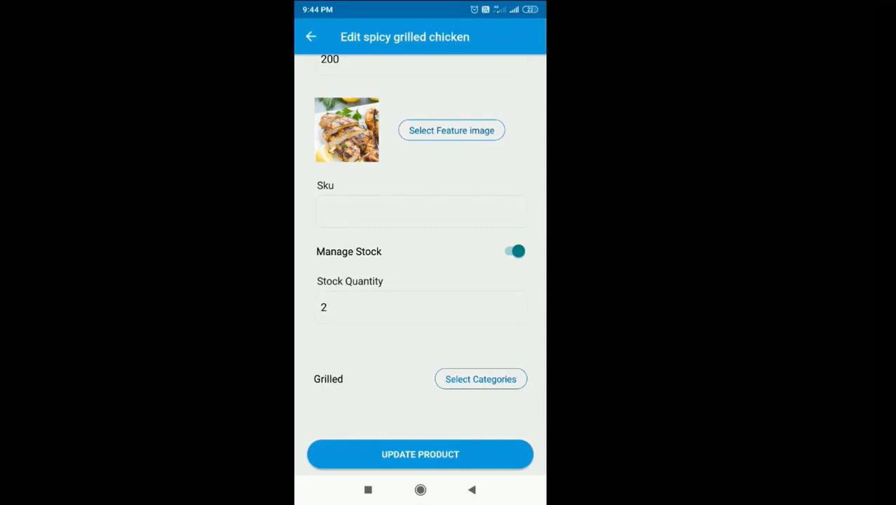
click(382, 452)
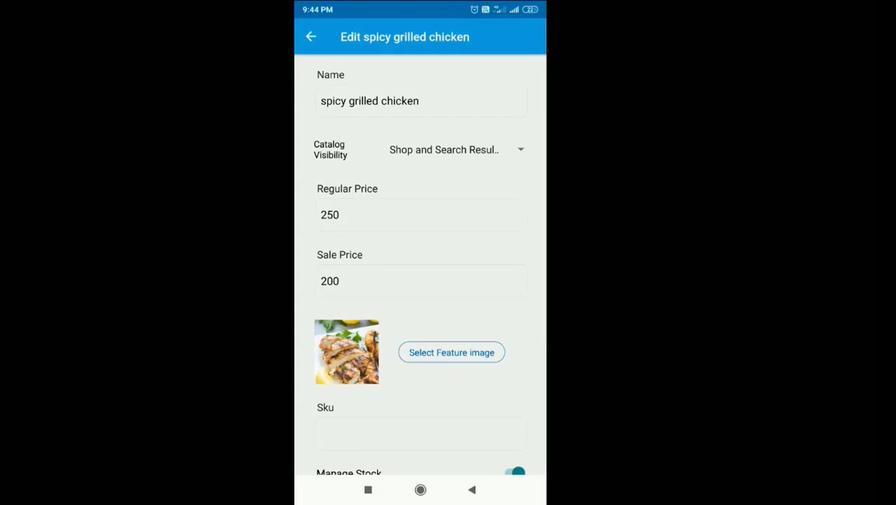
Return to the store dashboard and examine the list of all orders
click(472, 489)
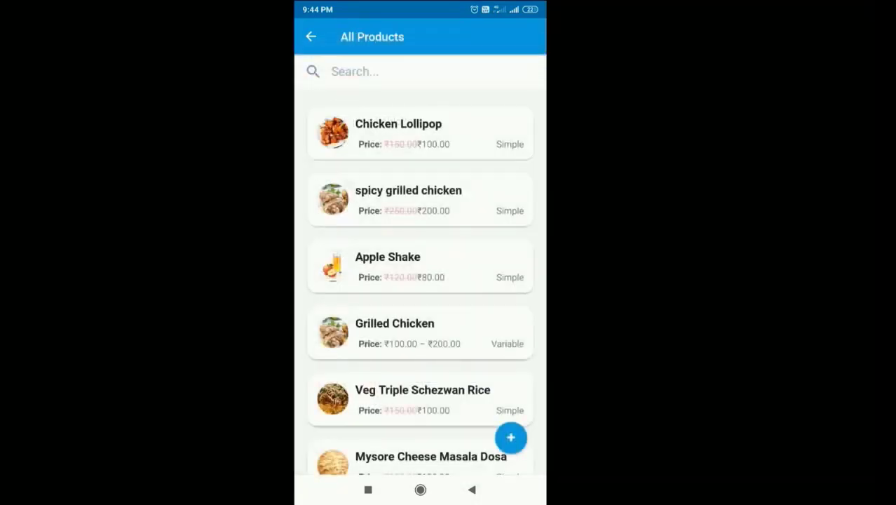
click(472, 489)
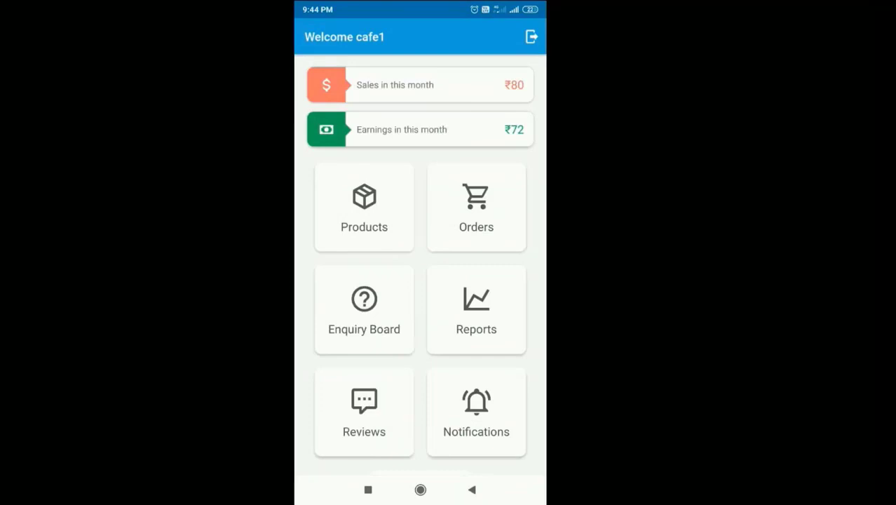
click(476, 208)
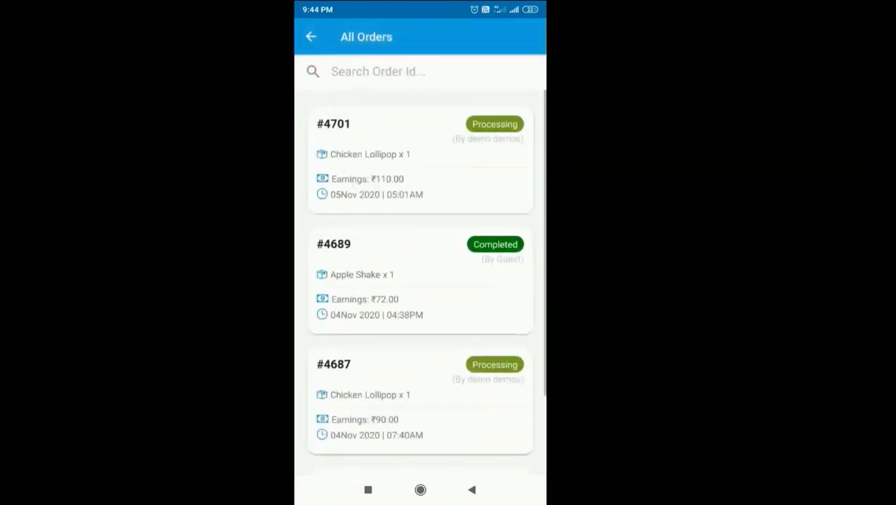
click(472, 489)
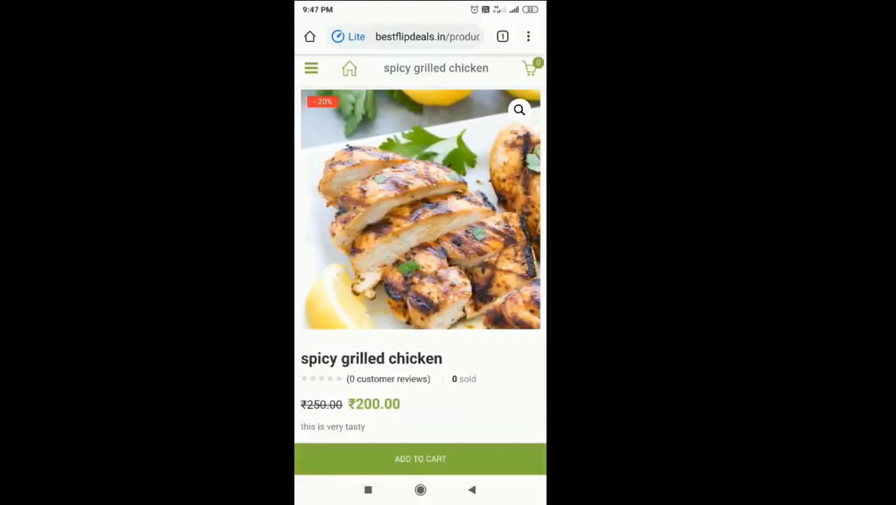
Switch to the mobile browser, add spicy grilled chicken to the cart from its product page and open the cart
scroll(420, 245, down, 3)
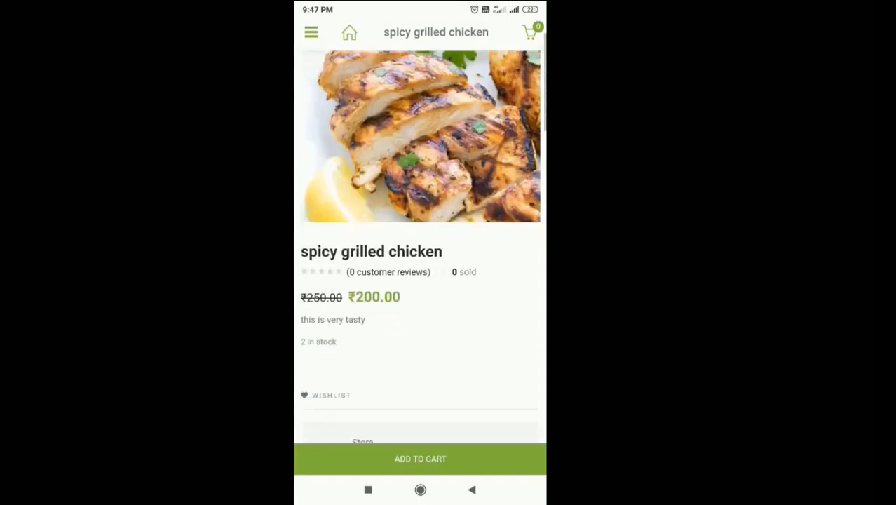
scroll(420, 246, down, 3)
scroll(420, 246, down, 5)
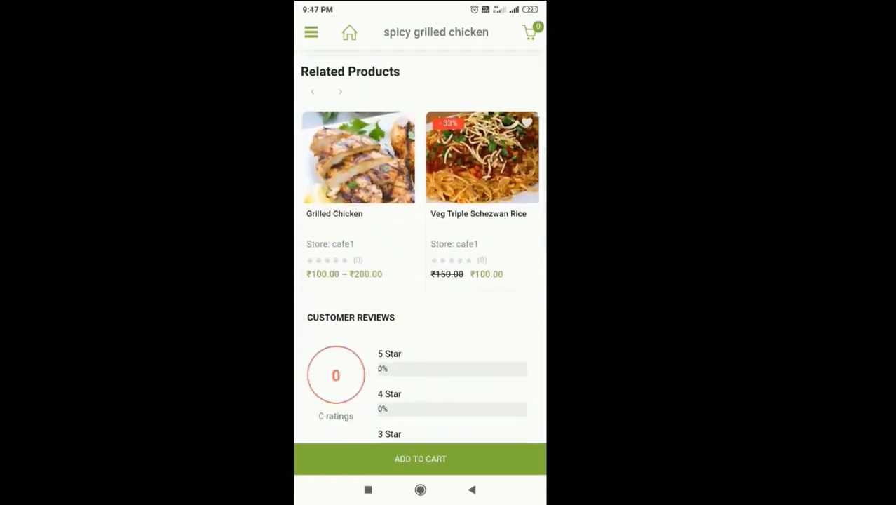
scroll(420, 245, up, 10)
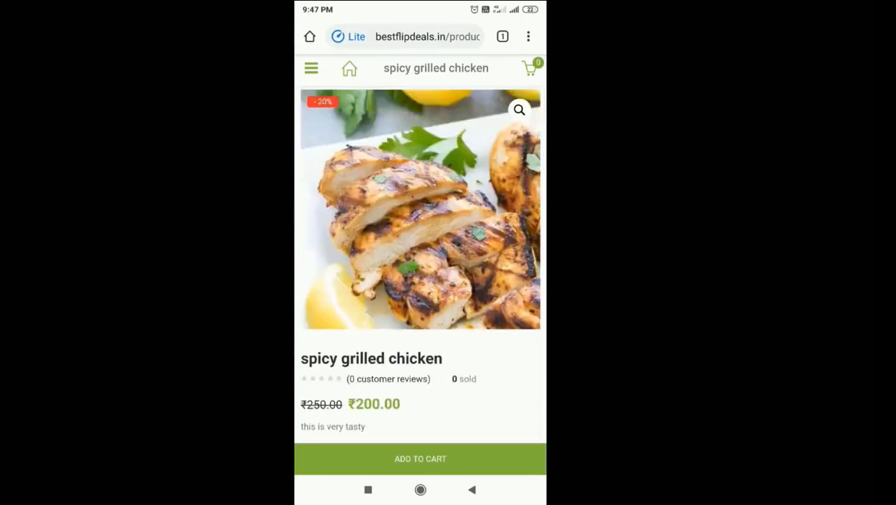
click(420, 459)
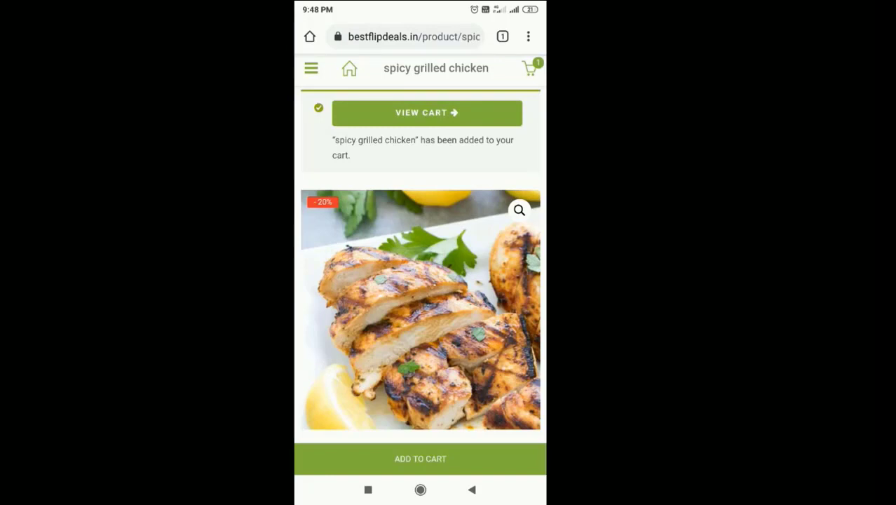
click(427, 112)
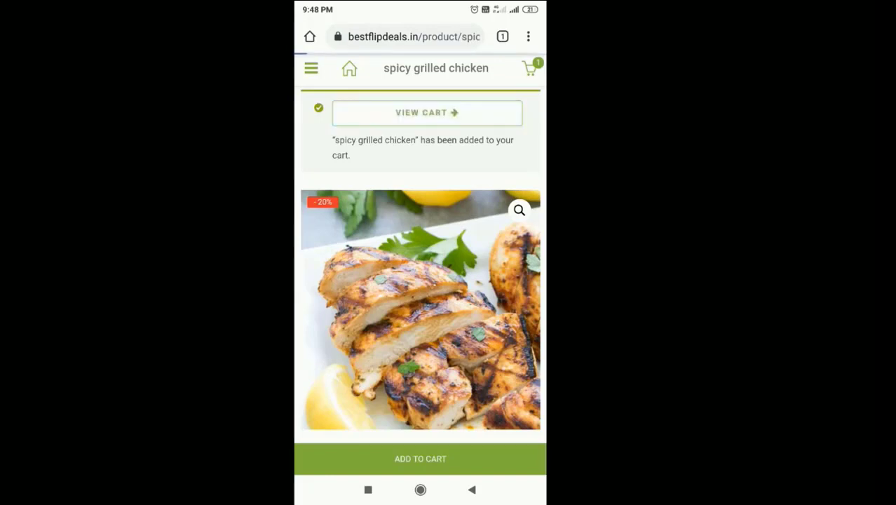
Check out the cart with the filled-in billing details, accept the terms and conditions, and place the cash-on-delivery order
click(420, 461)
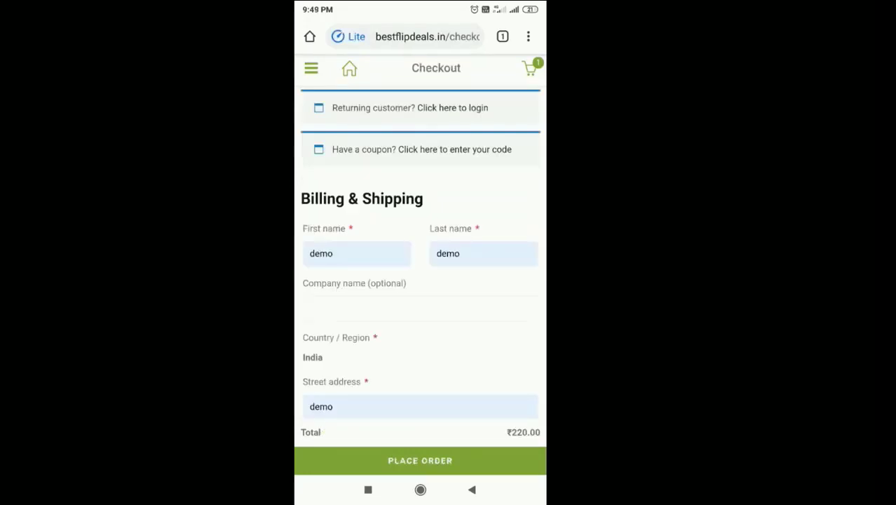
scroll(420, 253, down, 7)
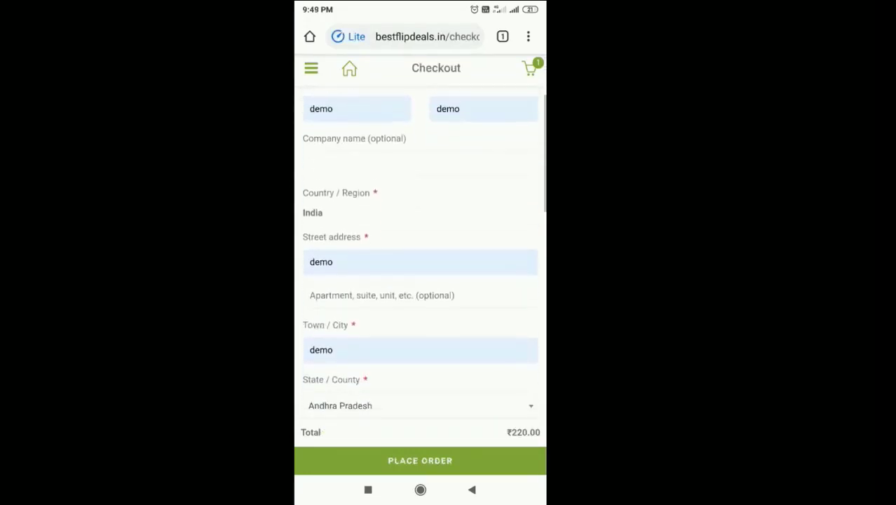
scroll(420, 323, down, 1)
drag(421, 365, 405, 265)
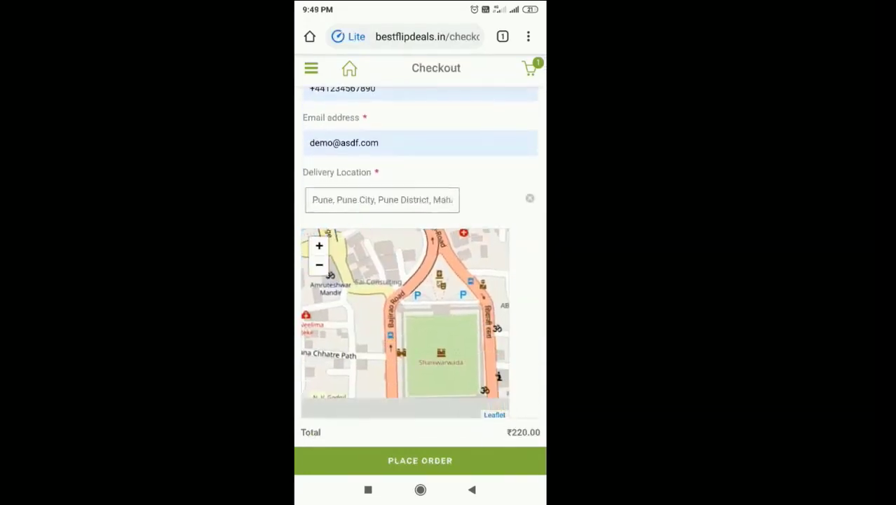
scroll(420, 252, down, 5)
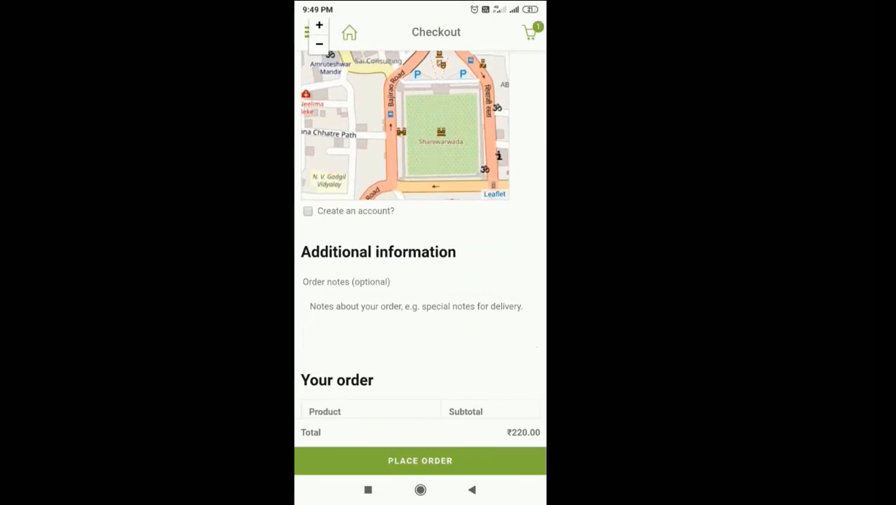
scroll(420, 252, down, 4)
scroll(420, 252, down, 3)
scroll(420, 252, down, 1)
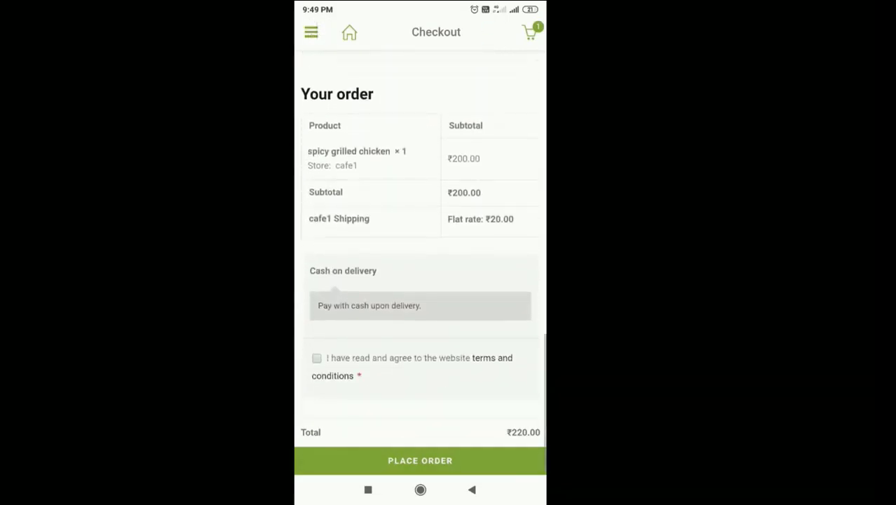
click(316, 358)
click(420, 461)
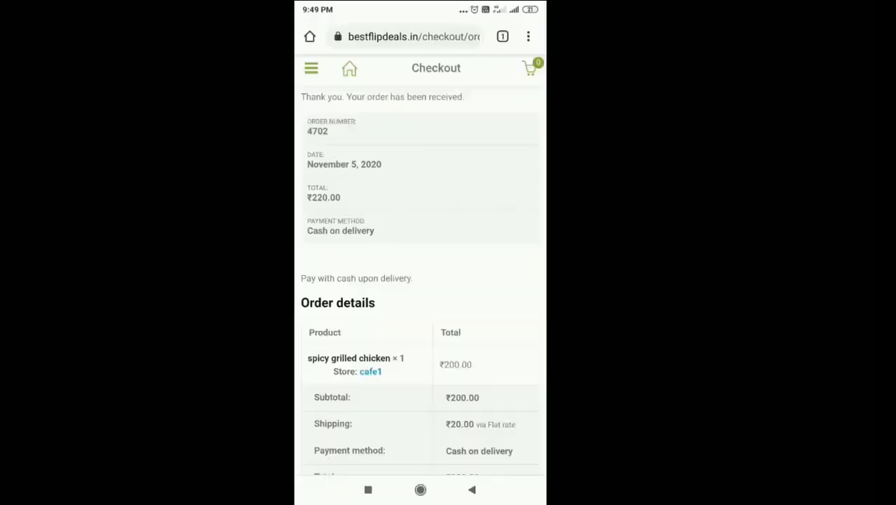
scroll(420, 252, down, 3)
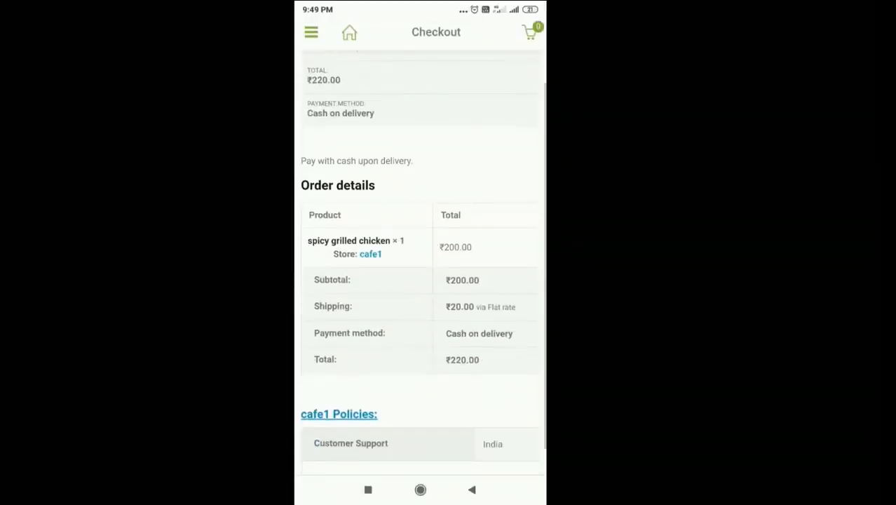
scroll(420, 280, down, 1)
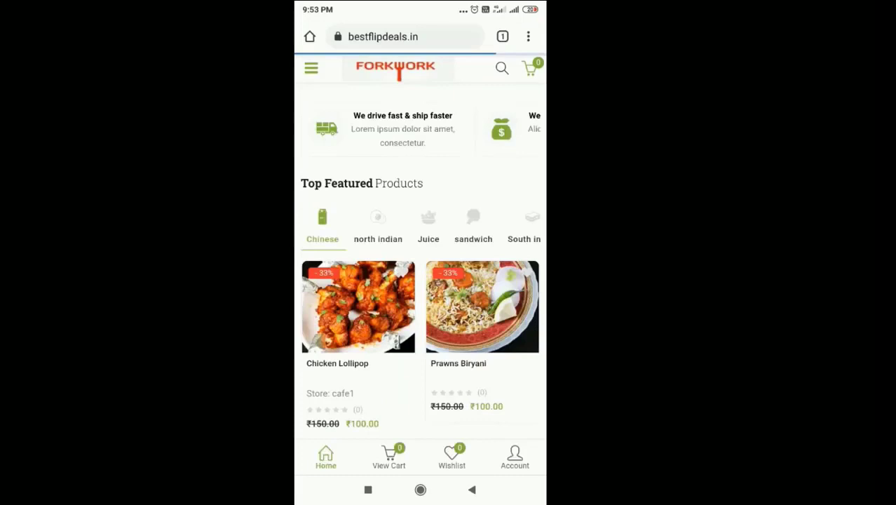
Open the vendor's Store Manager orders listing on the website and assign the available delivery boy to the newest order
click(515, 457)
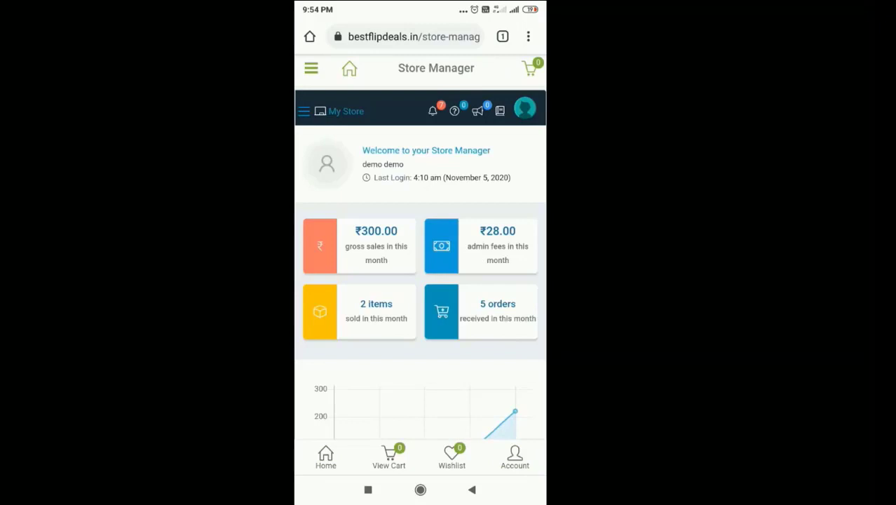
click(304, 110)
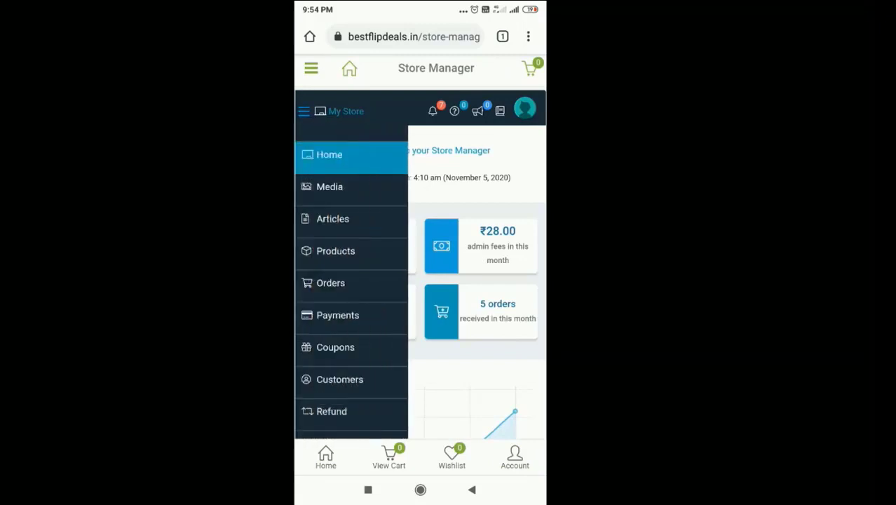
click(330, 282)
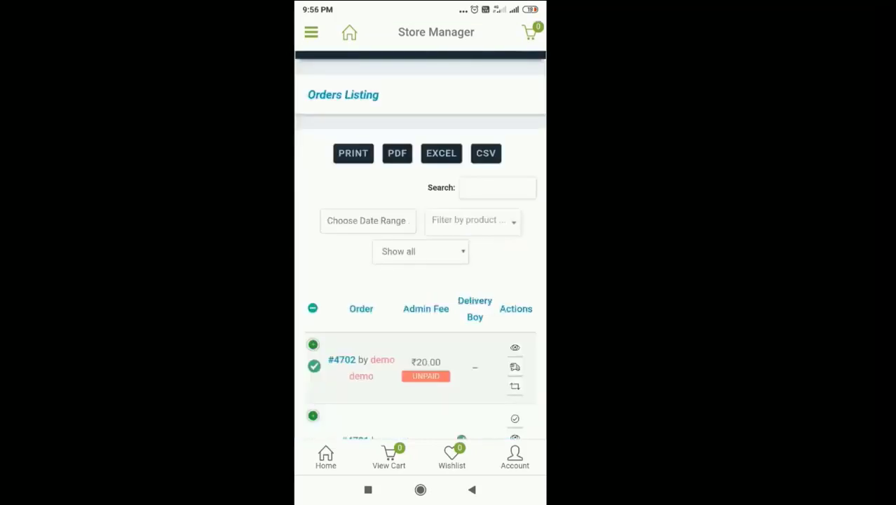
click(515, 366)
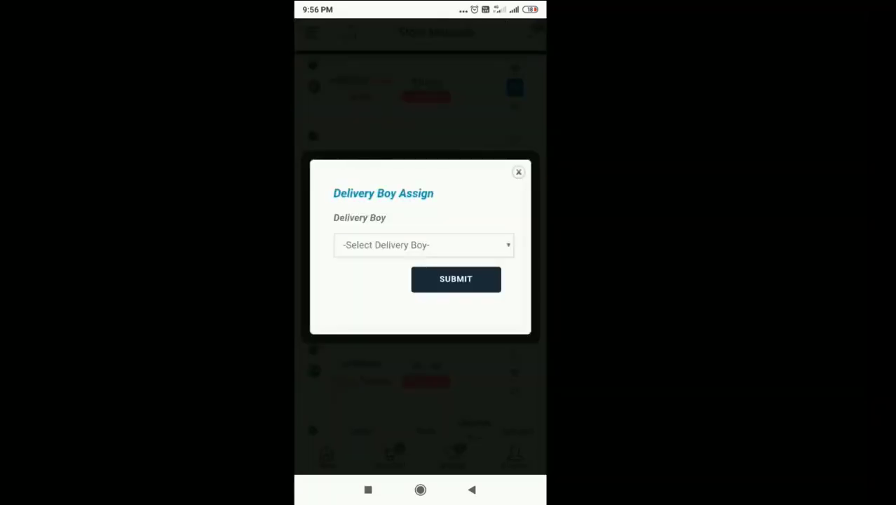
click(424, 245)
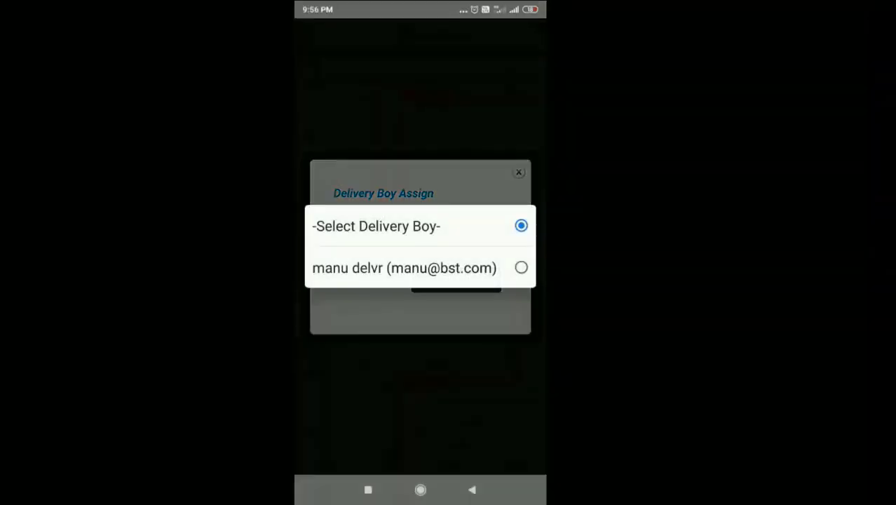
click(420, 268)
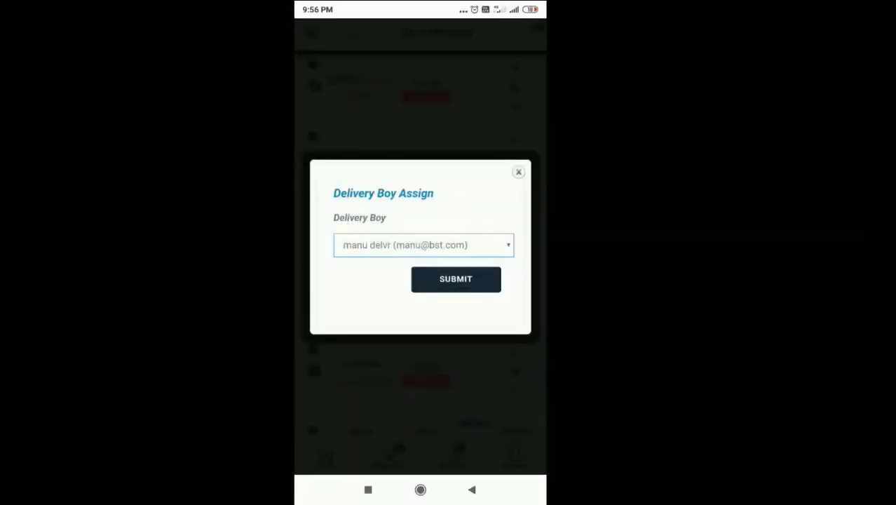
click(456, 278)
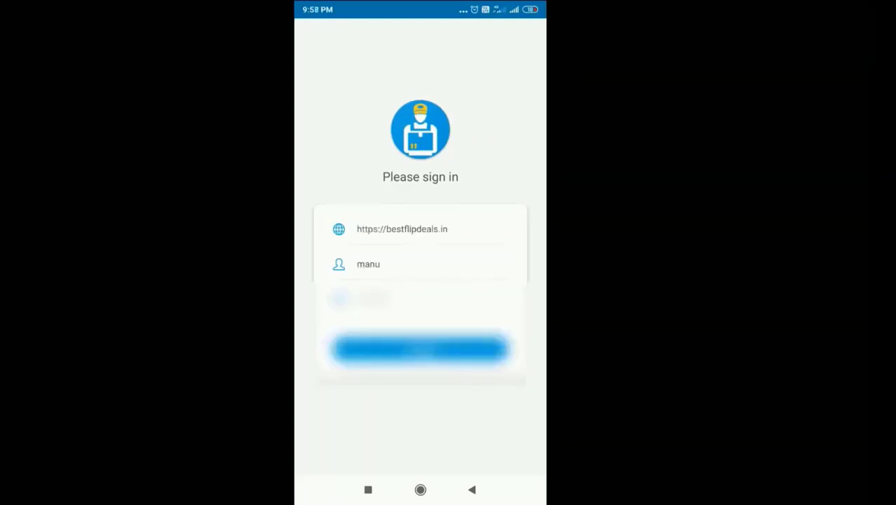
Switch to the WCFM Delivery App, sign in as the delivery boy, and mark the pending spicy grilled chicken delivery complete
click(421, 349)
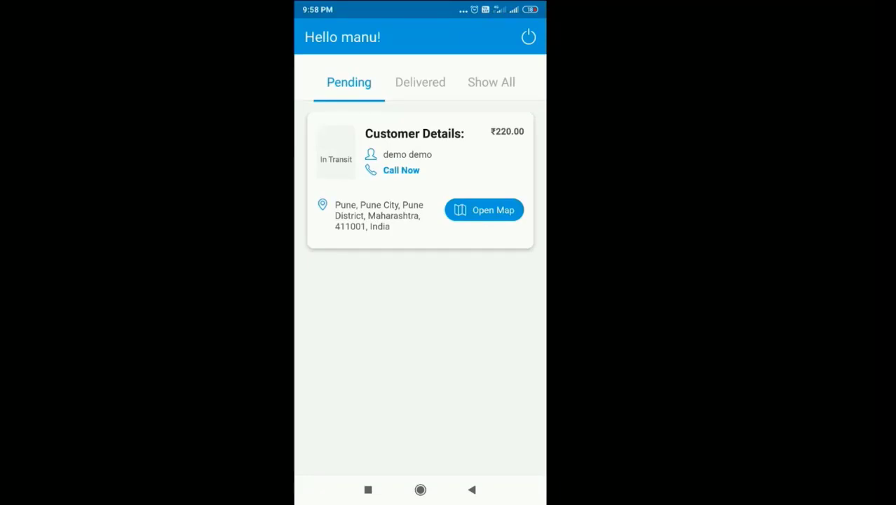
click(420, 180)
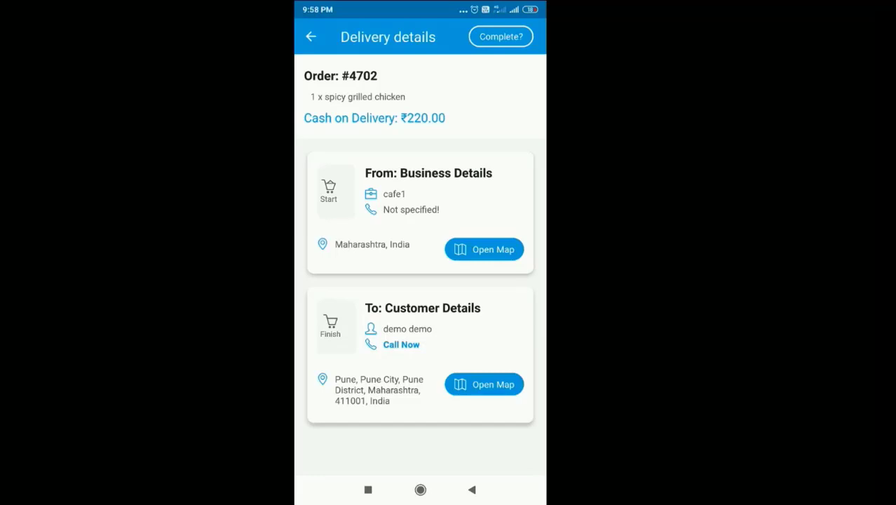
click(500, 36)
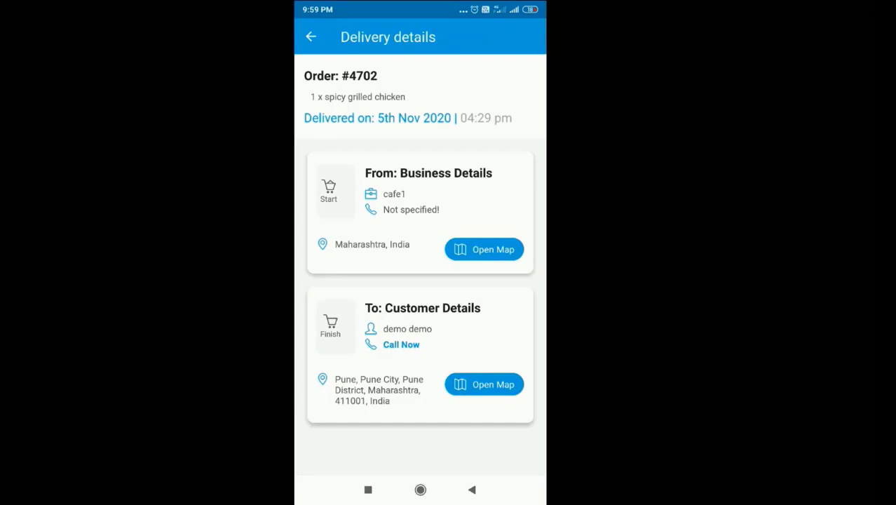
click(471, 490)
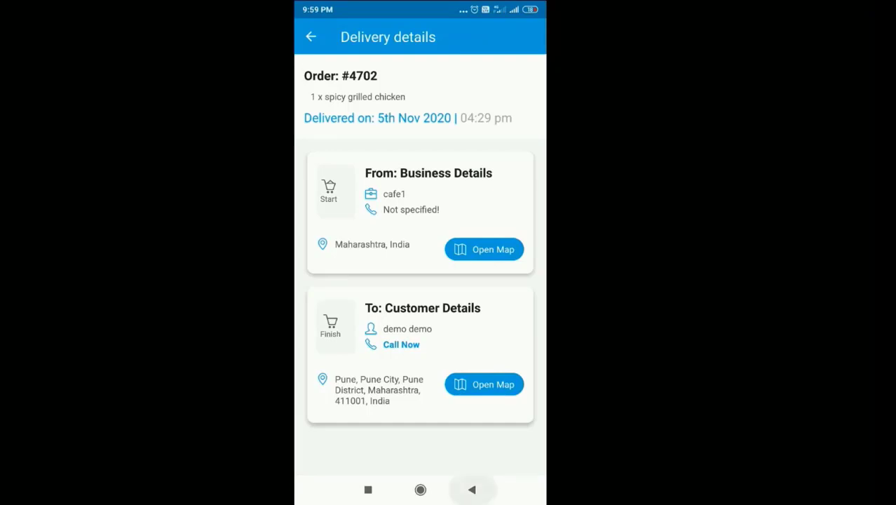
click(420, 83)
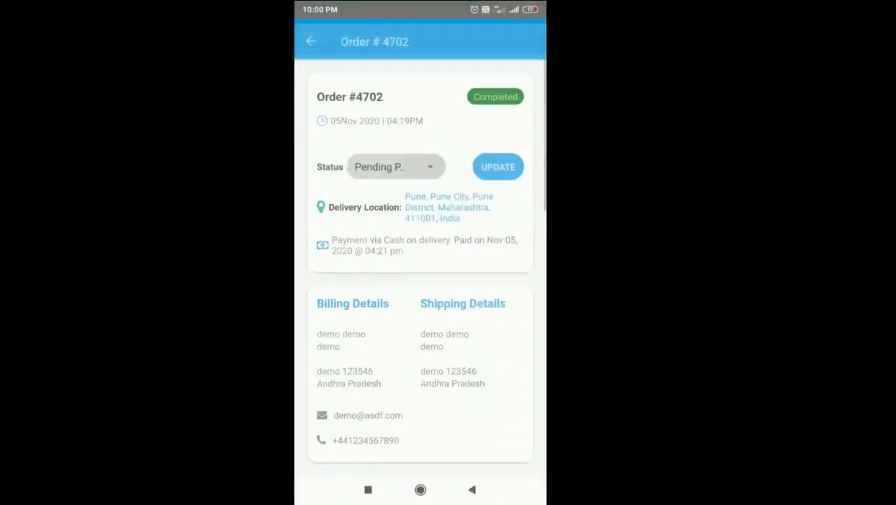
Switch to the WCFM Store Manager app and examine the delivered order's details and order notes
scroll(420, 267, down, 10)
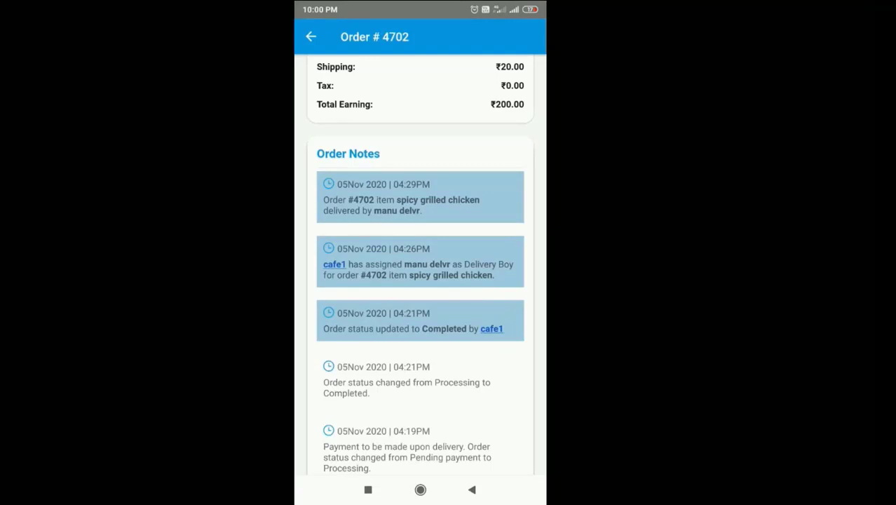
scroll(420, 263, up, 5)
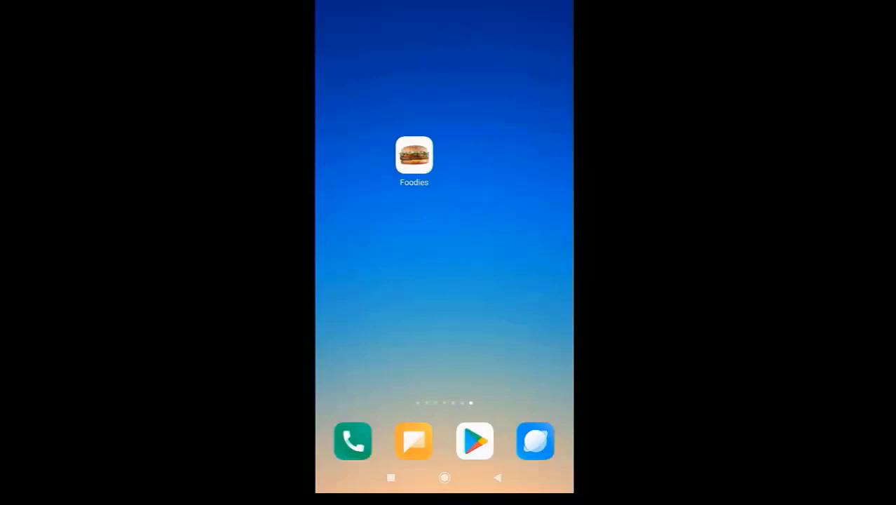
Switch to the Foodies app and examine the home page's banners, food categories, Onsale items and product list
click(414, 155)
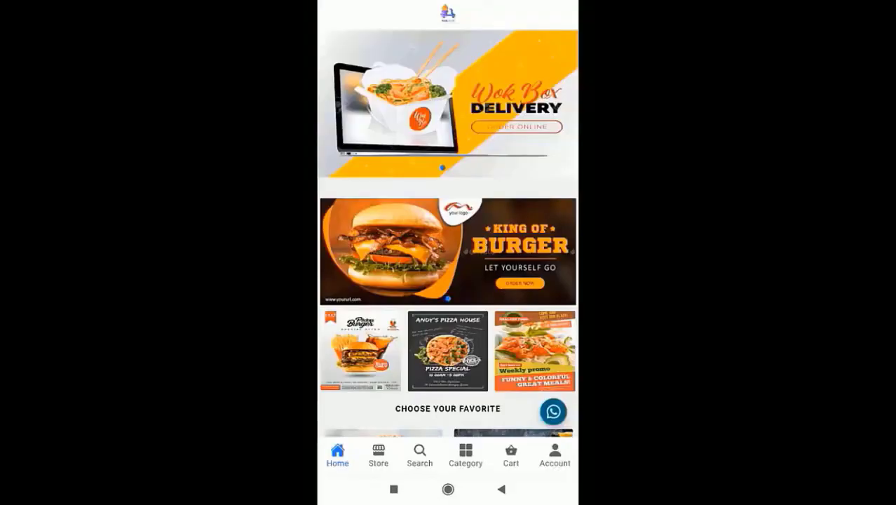
scroll(447, 281, down, 5)
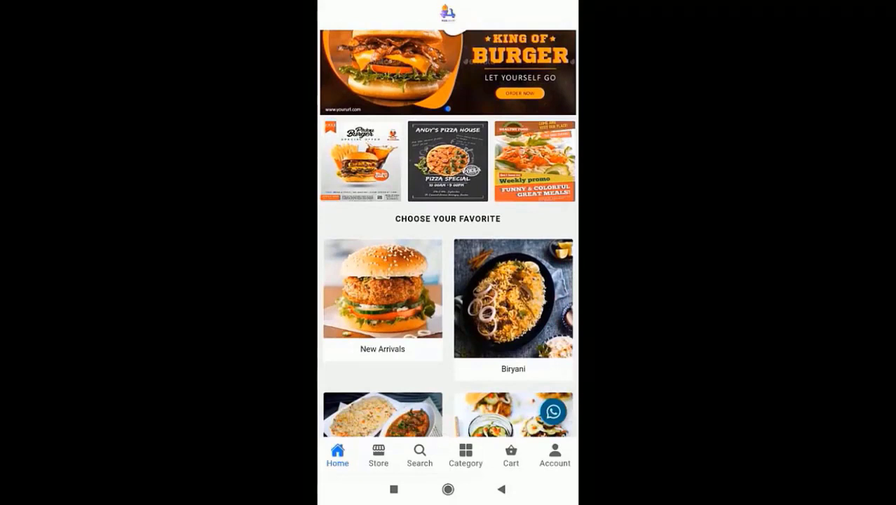
scroll(447, 281, down, 4)
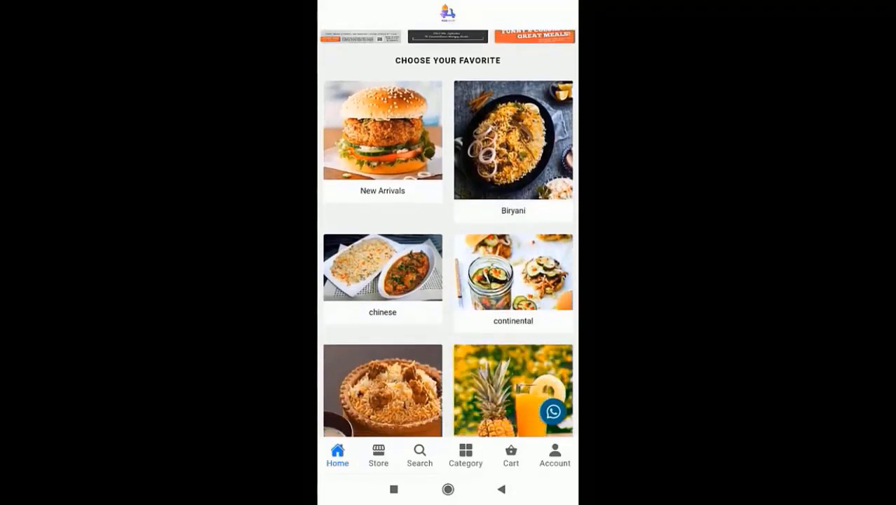
scroll(448, 281, down, 5)
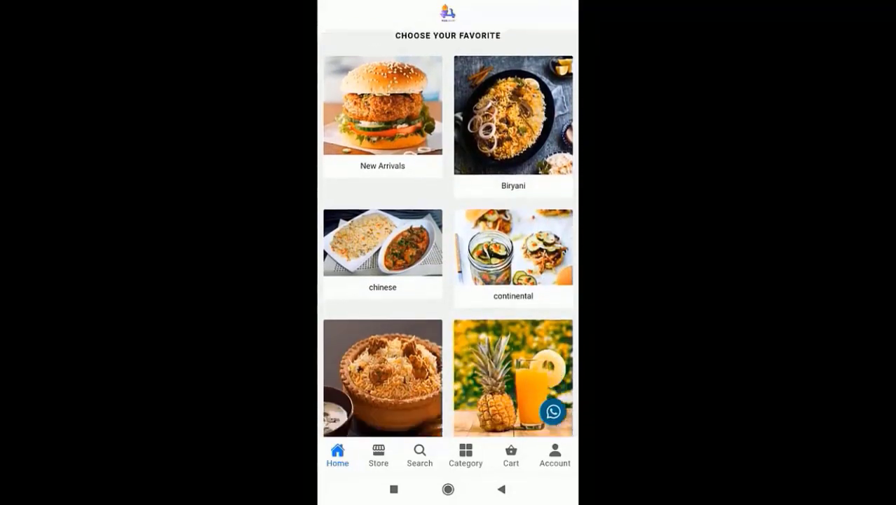
scroll(447, 280, down, 5)
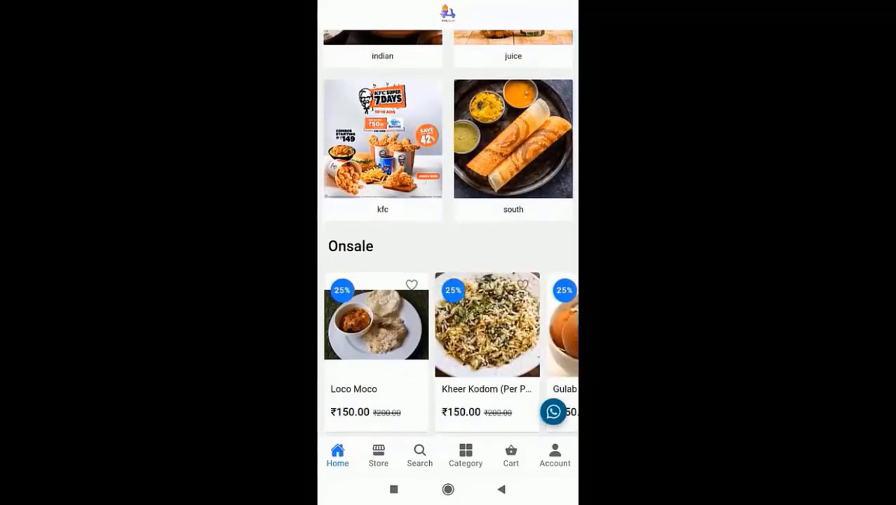
scroll(447, 280, down, 10)
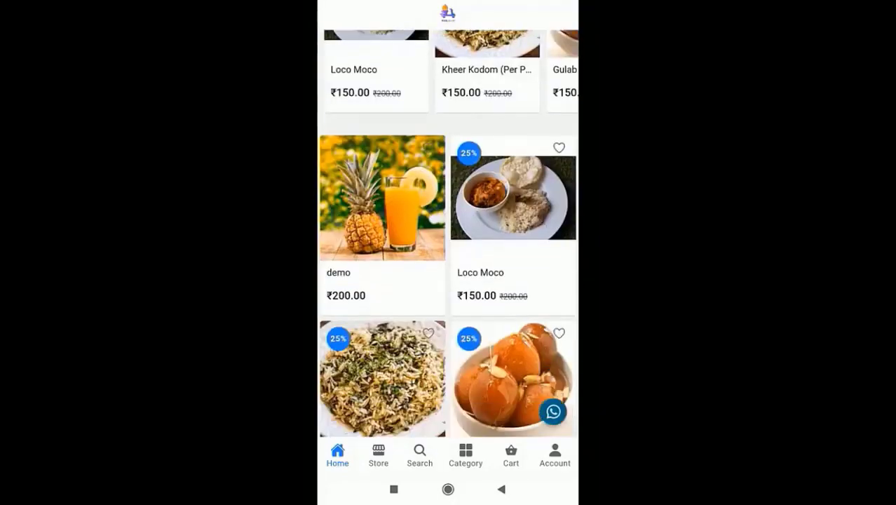
scroll(447, 280, down, 8)
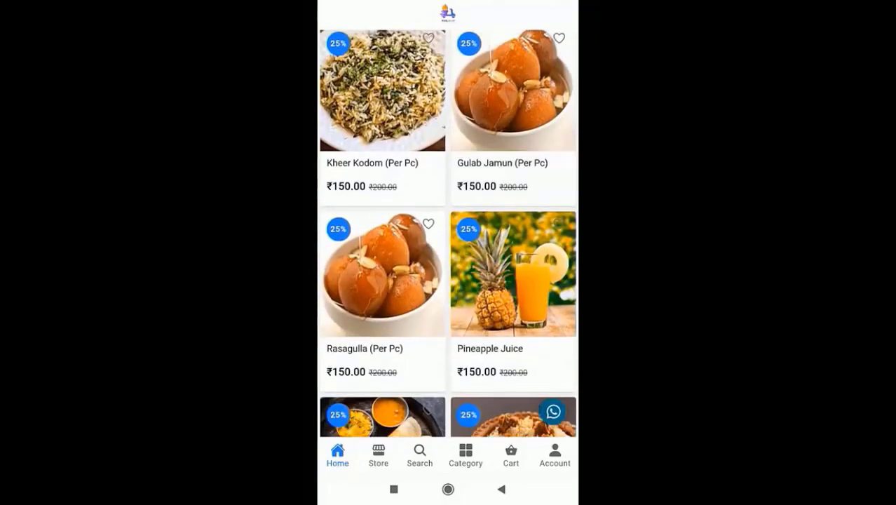
scroll(448, 281, down, 6)
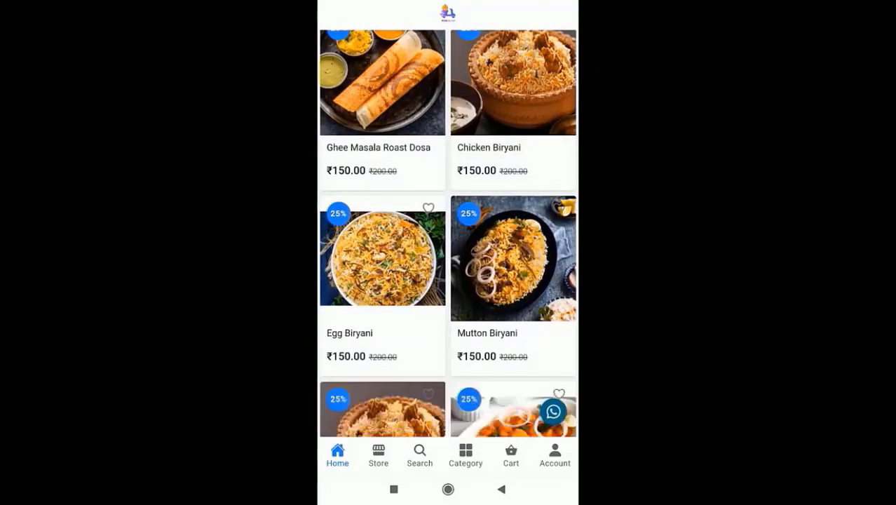
scroll(447, 280, down, 3)
scroll(513, 321, down, 1)
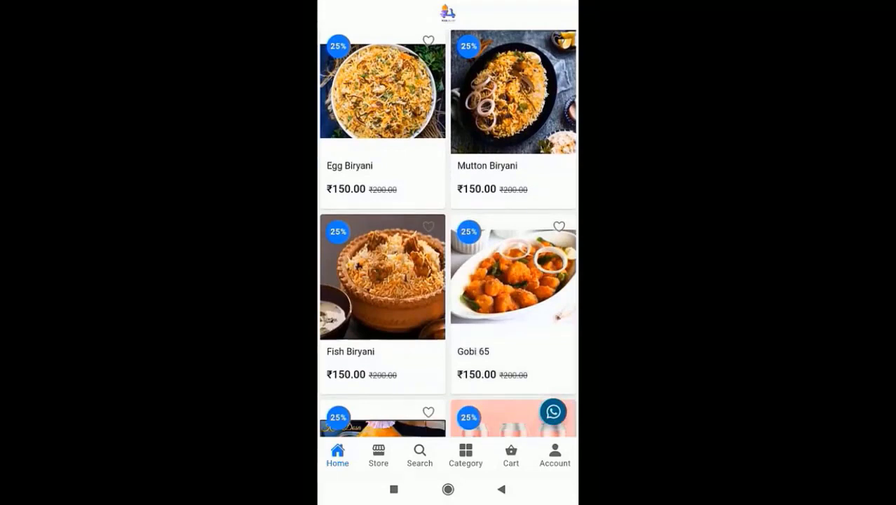
Open the Fish Biryani product page and examine its price, description and related products
click(382, 347)
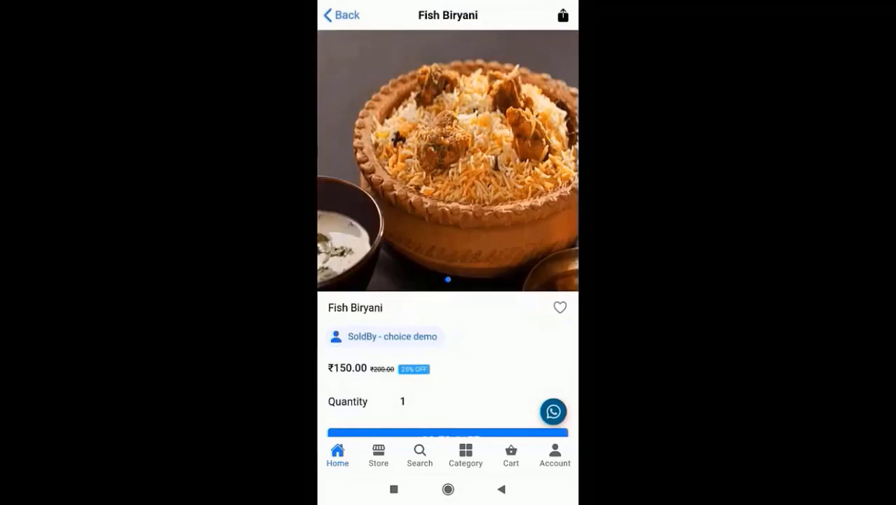
scroll(448, 234, down, 2)
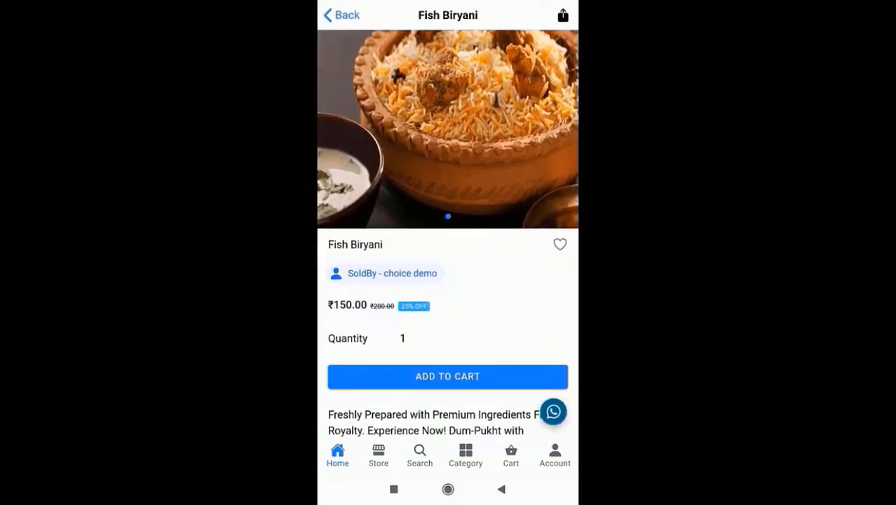
scroll(447, 233, down, 2)
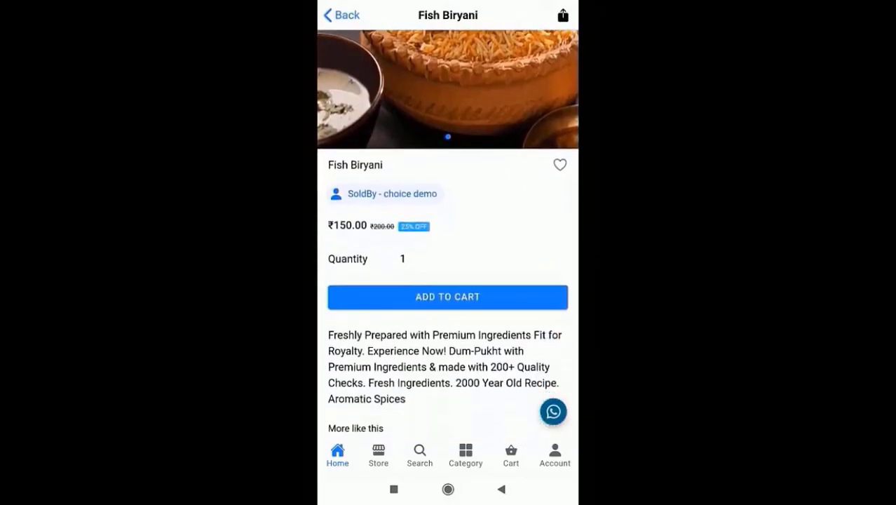
scroll(447, 234, down, 6)
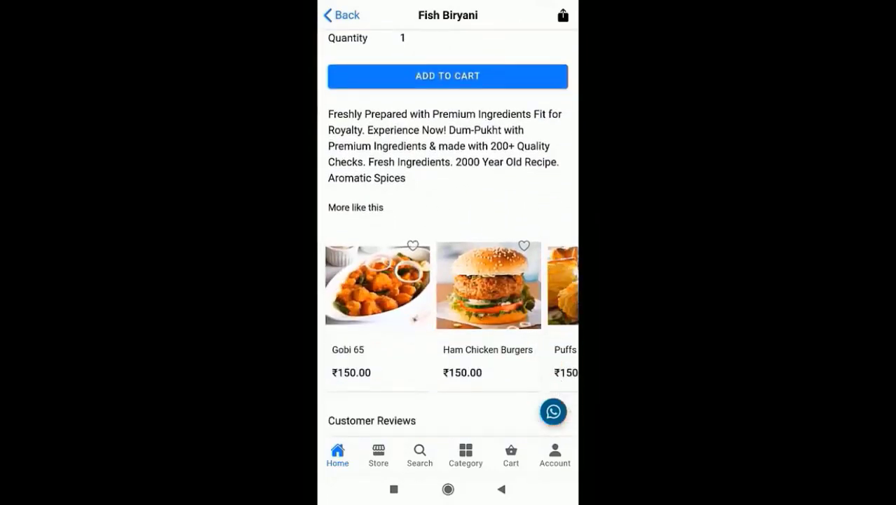
View the products sold by Fish Biryani's vendor, choice demo, and examine the store list, selecting choice demo
scroll(447, 234, up, 4)
scroll(448, 234, up, 2)
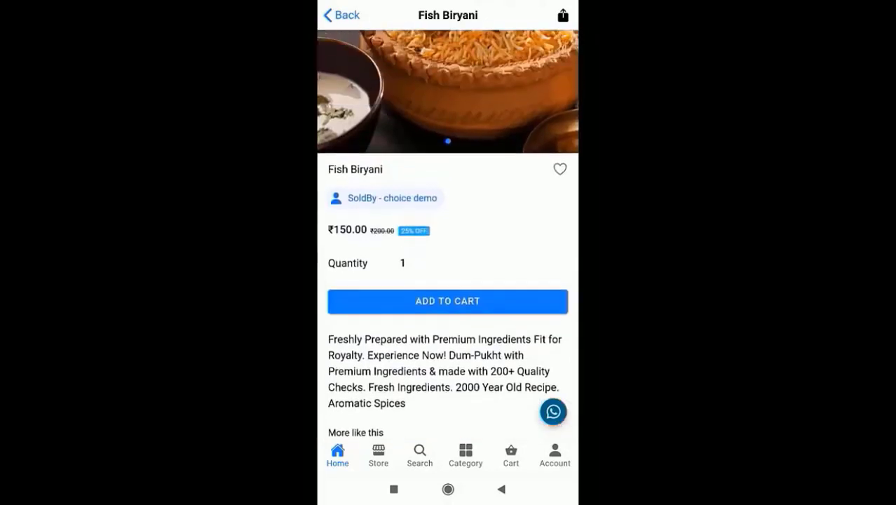
scroll(447, 234, up, 3)
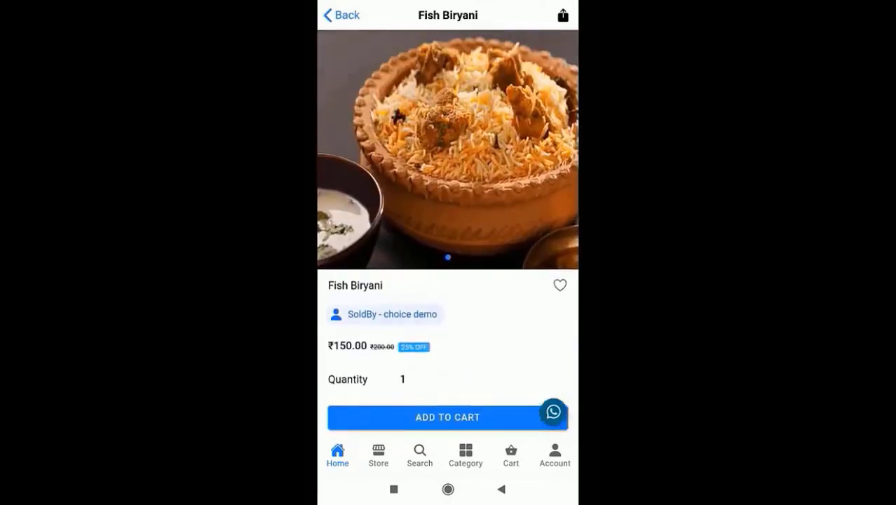
click(386, 314)
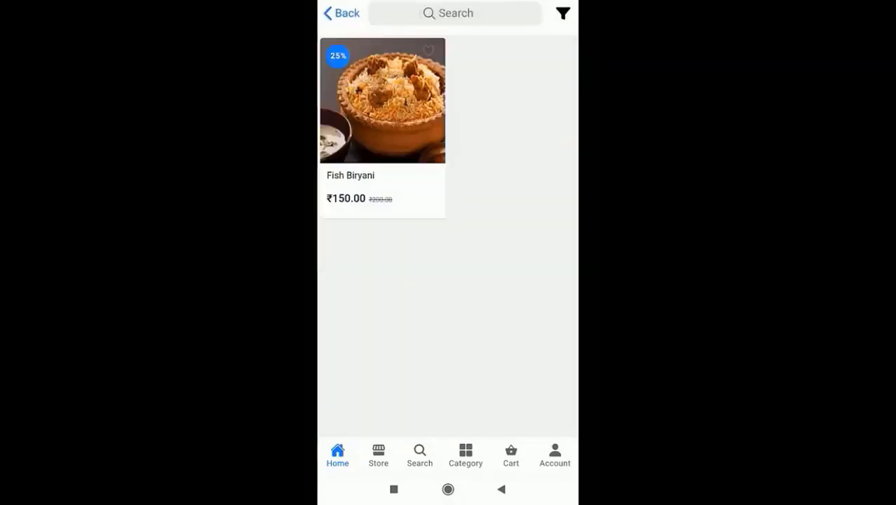
click(379, 454)
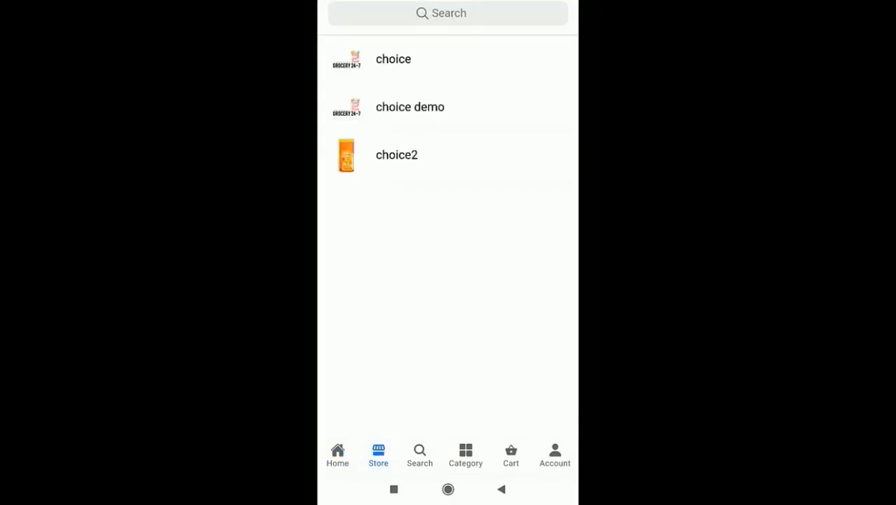
click(410, 107)
Search the products for "Bi" and look through the matching dishes
click(420, 454)
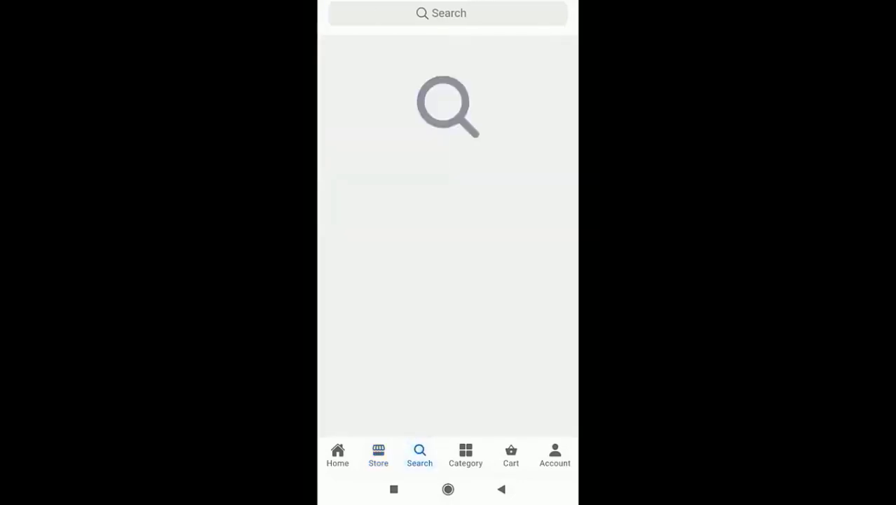
click(447, 13)
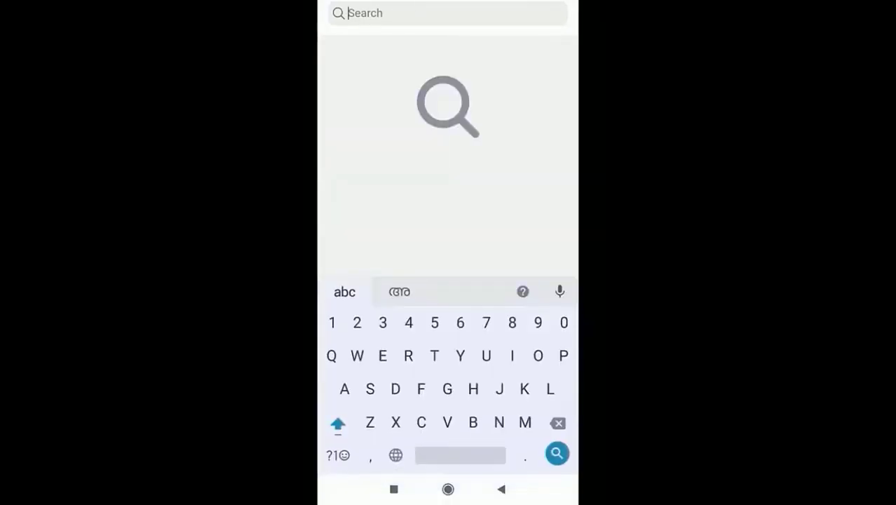
text(Bi)
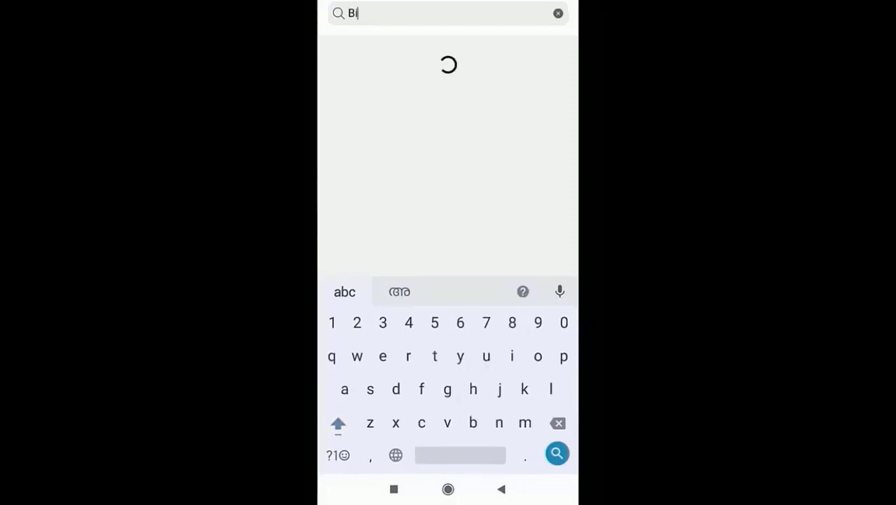
scroll(447, 155, down, 3)
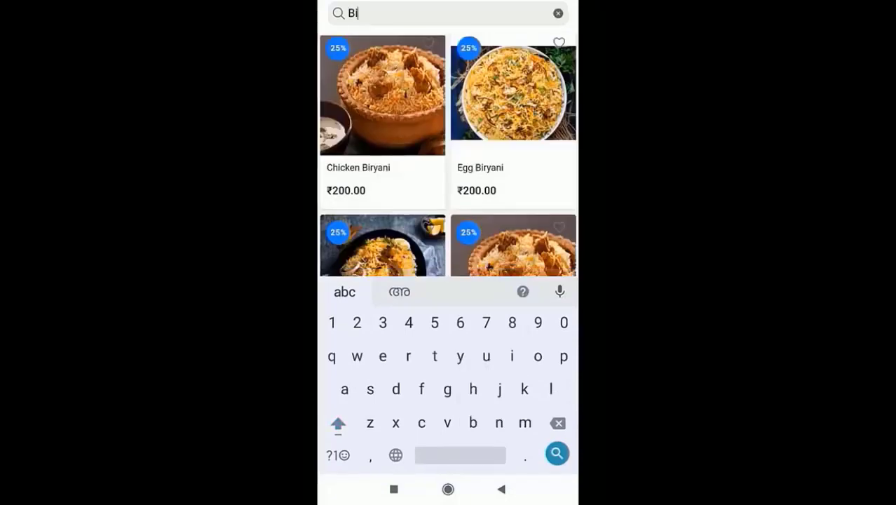
scroll(447, 155, down, 5)
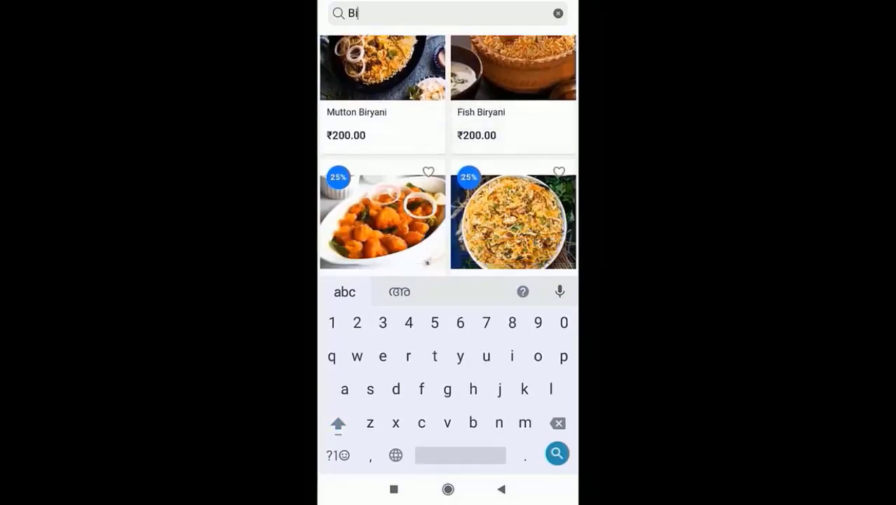
click(501, 489)
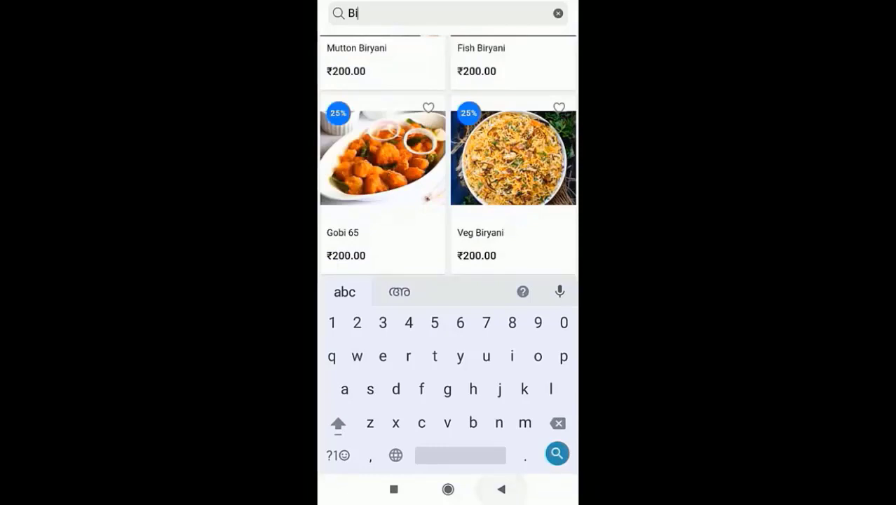
Browse the food categories Biryani, Chinese, Continental, Indian and Juice
click(466, 454)
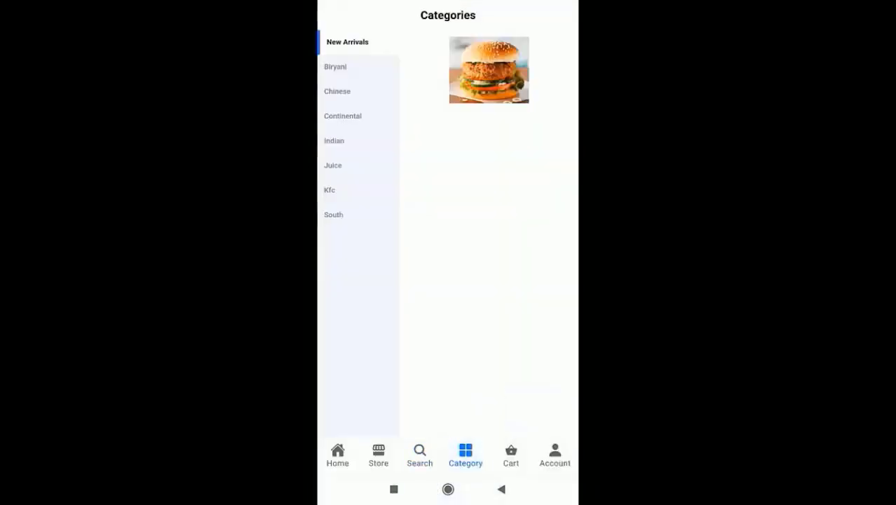
click(337, 67)
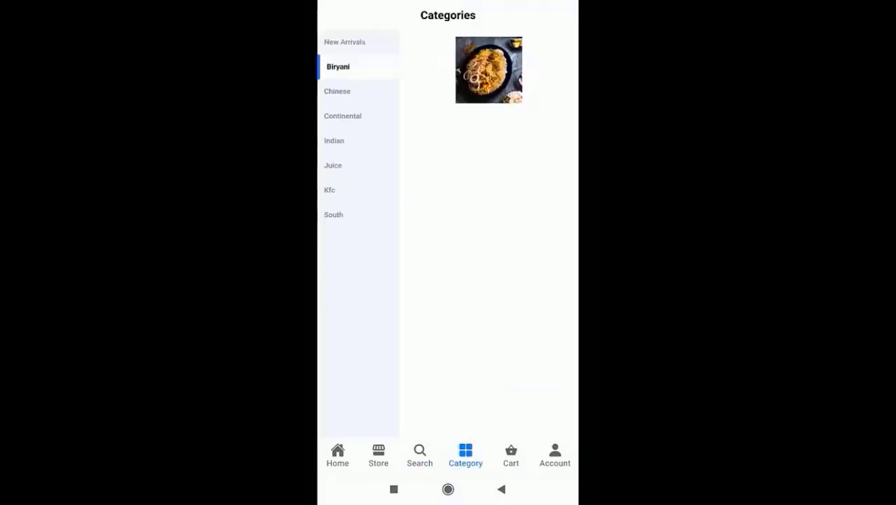
click(339, 91)
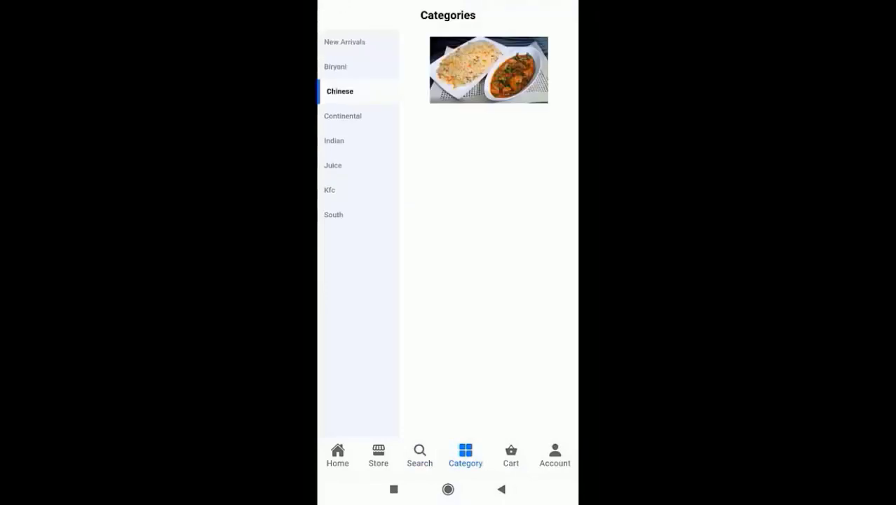
click(345, 116)
click(335, 140)
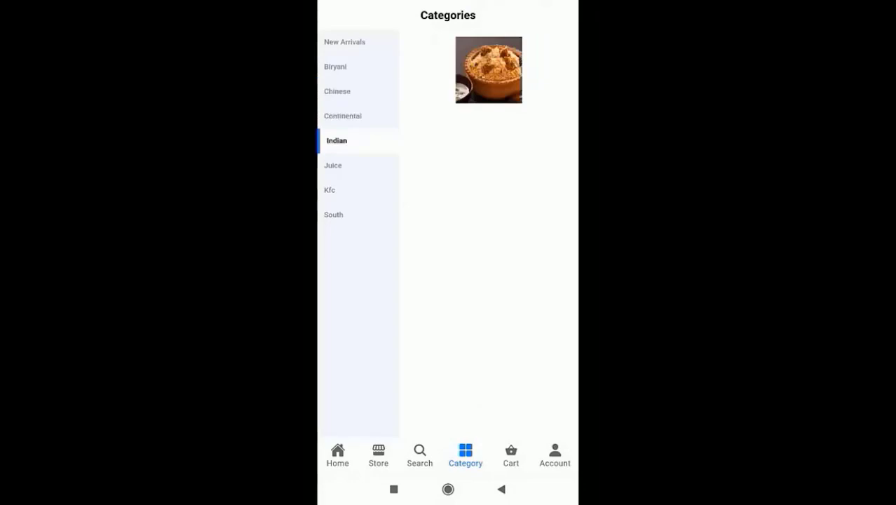
click(334, 165)
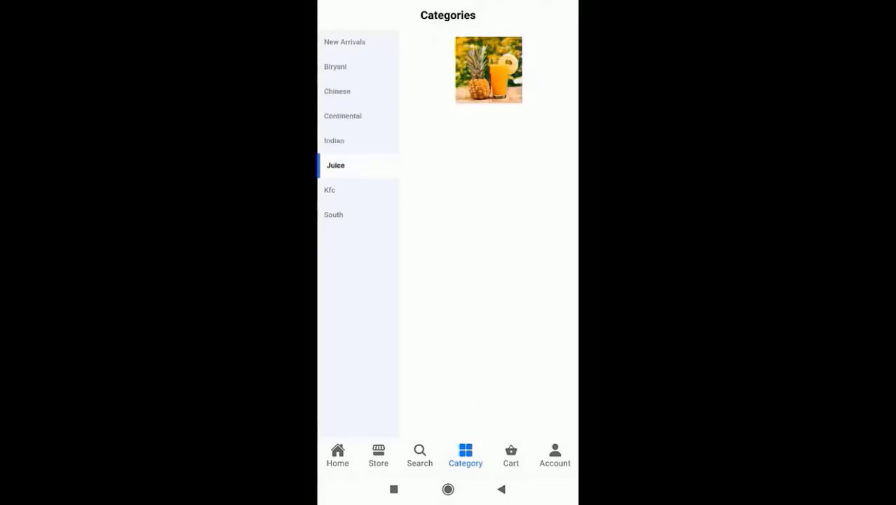
Look at the cart and the account options, including the login and registration forms
click(511, 455)
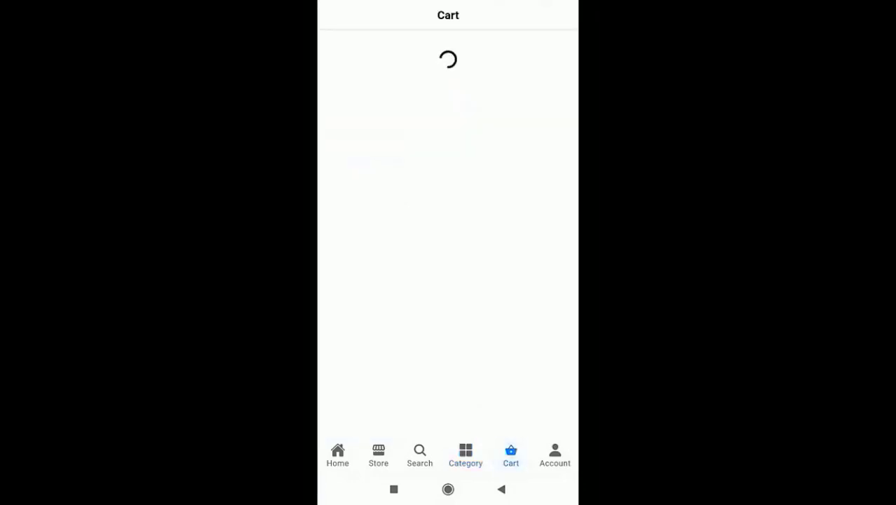
click(555, 454)
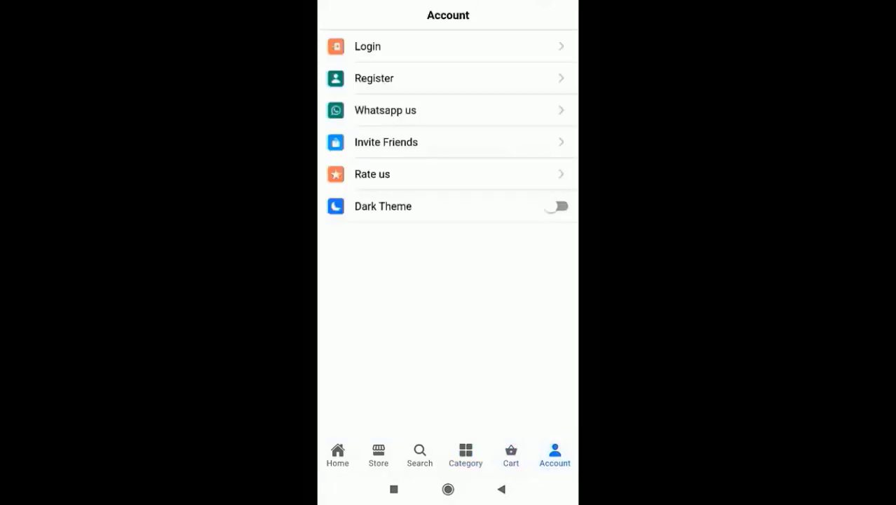
click(368, 46)
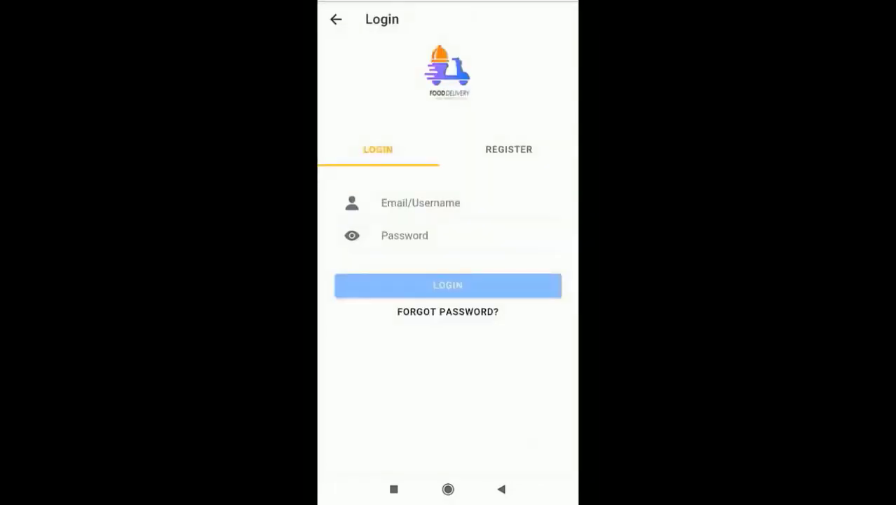
click(509, 150)
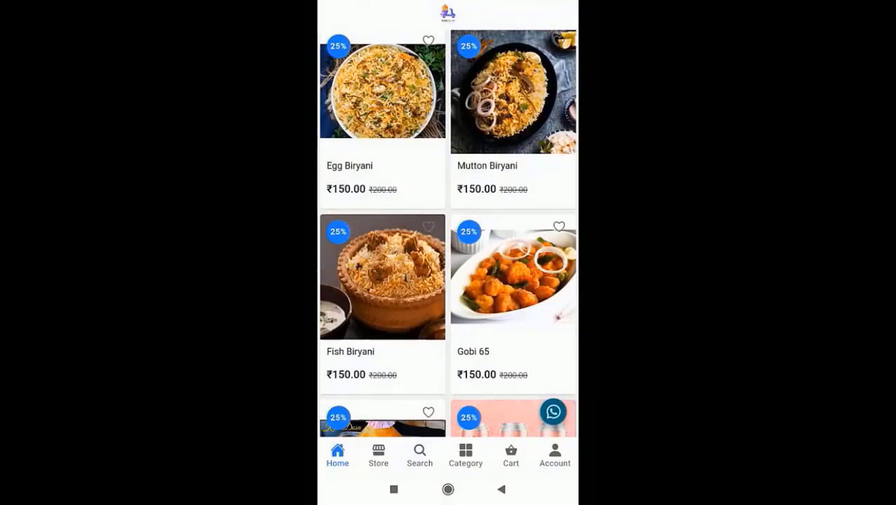
Add one Fish Biryani from the home page's product list to the cart
click(382, 301)
scroll(448, 281, down, 2)
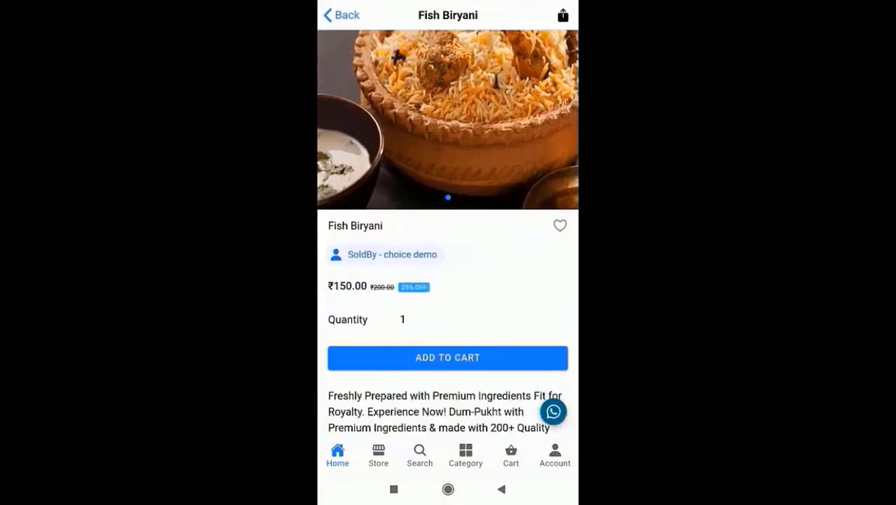
click(447, 357)
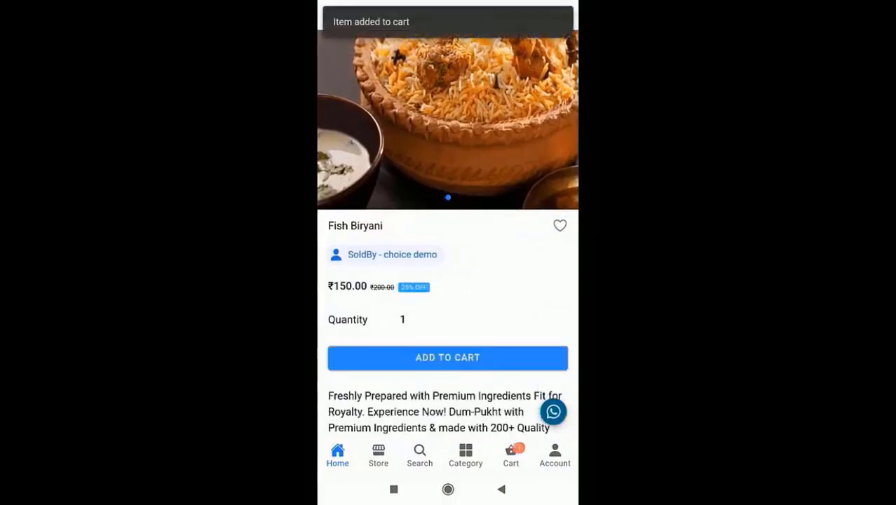
Continue from the cart to checkout and submit the completed customer registration form
click(511, 454)
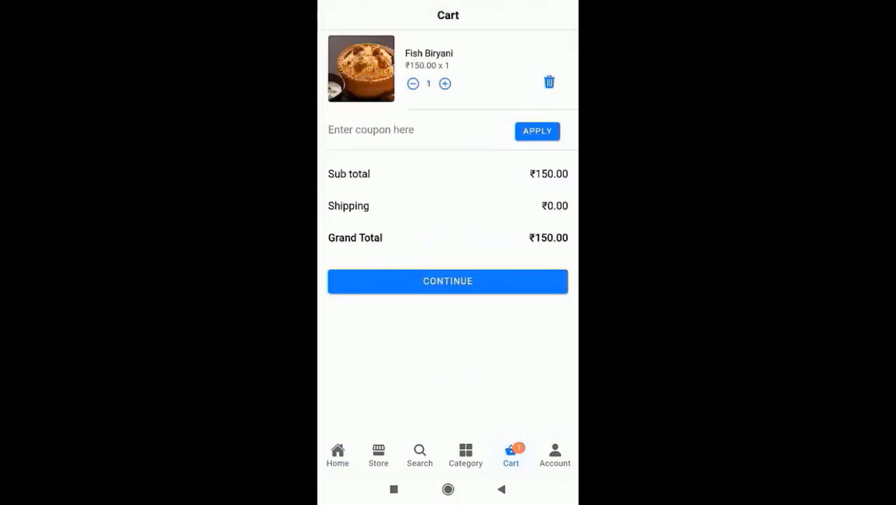
click(447, 281)
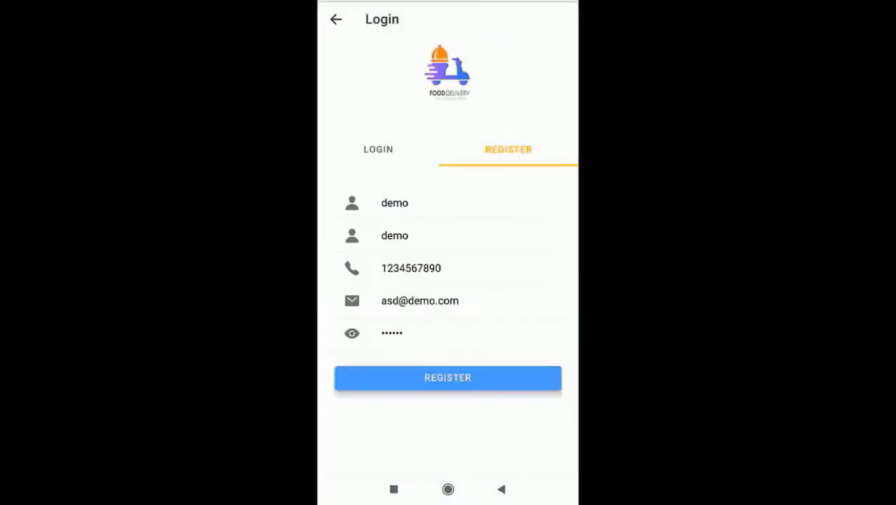
click(448, 377)
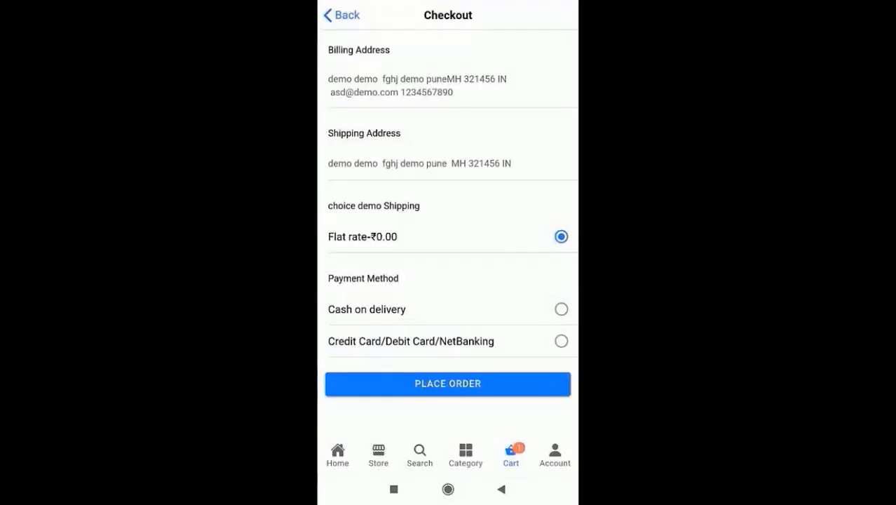
Place the order with Credit Card/Debit Card/NetBanking as payment method and examine the payment gateway's options
click(561, 342)
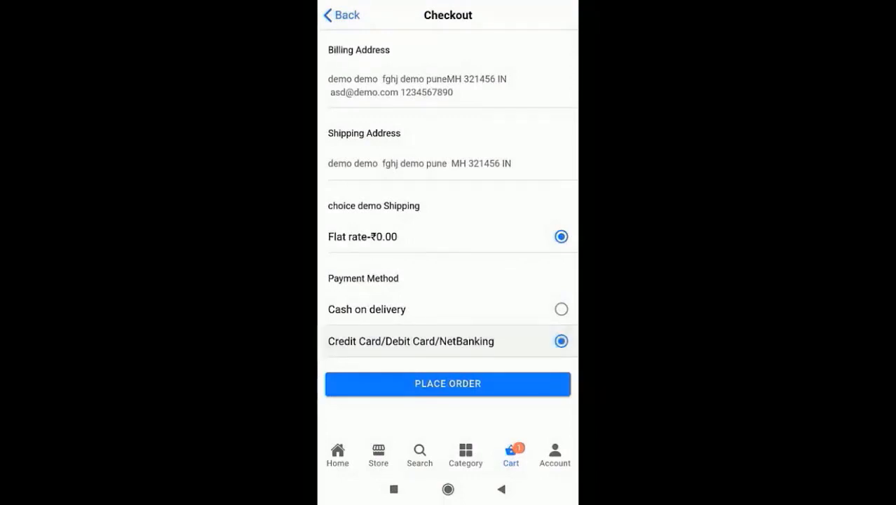
click(448, 384)
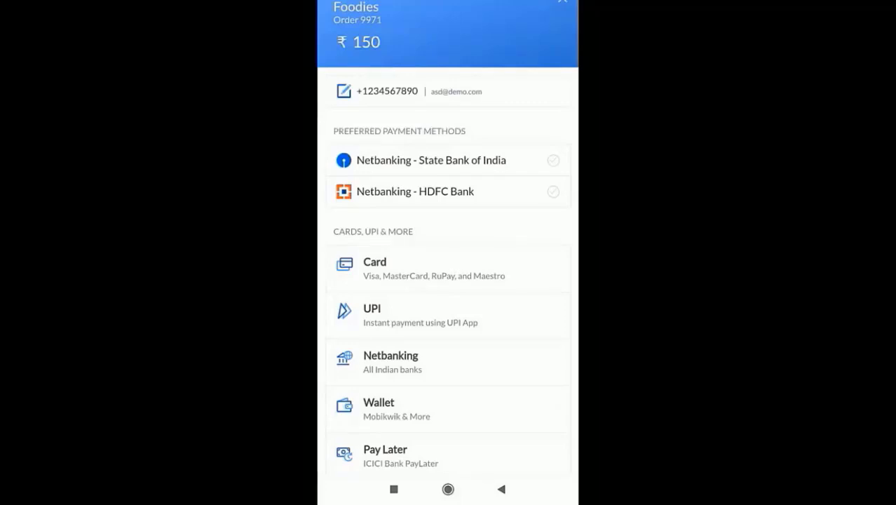
scroll(448, 280, down, 1)
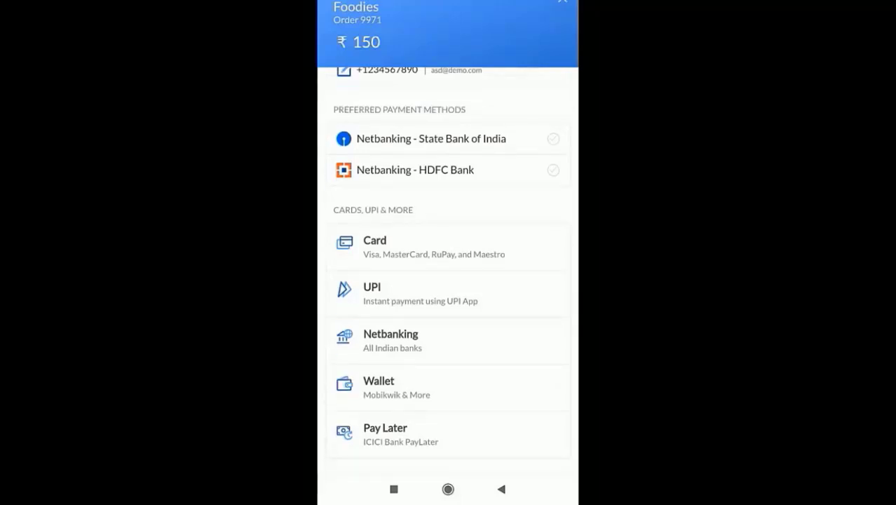
scroll(448, 280, up, 1)
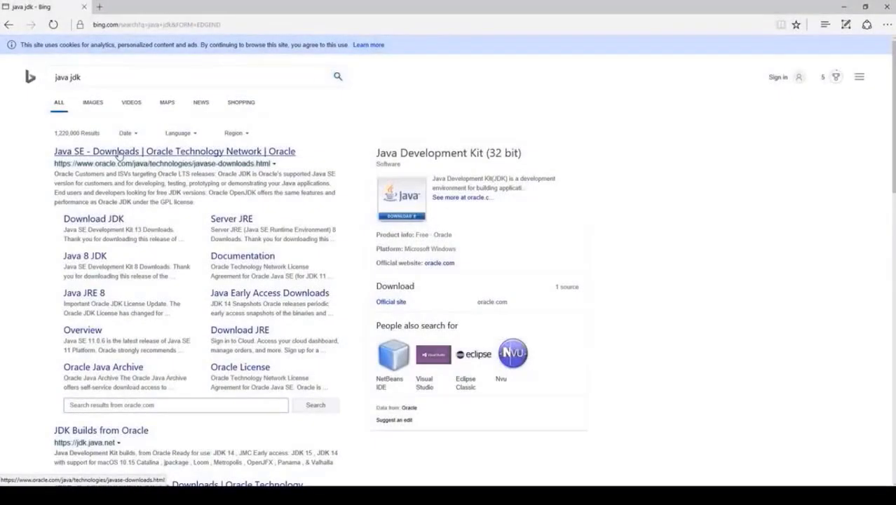
Open Oracle's Java SE Downloads page from the search results and go to the JDK download for Java SE 8u241
click(119, 155)
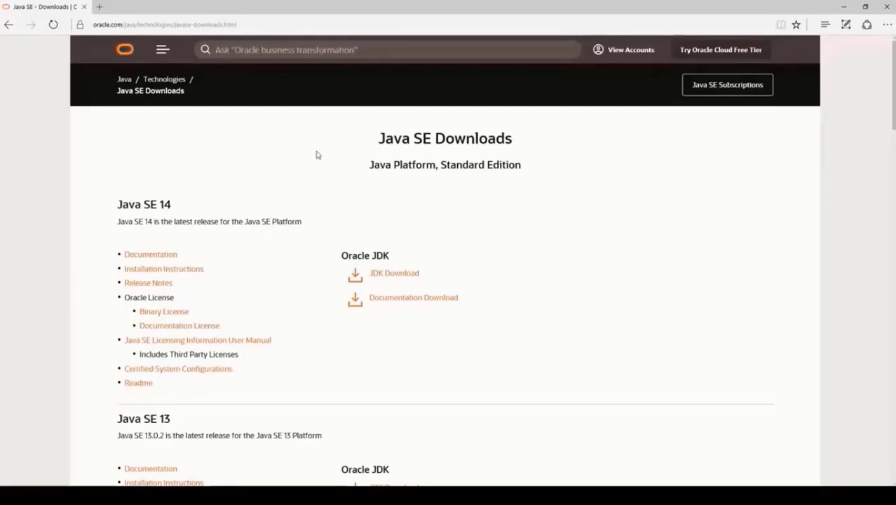
scroll(650, 232, down, 1)
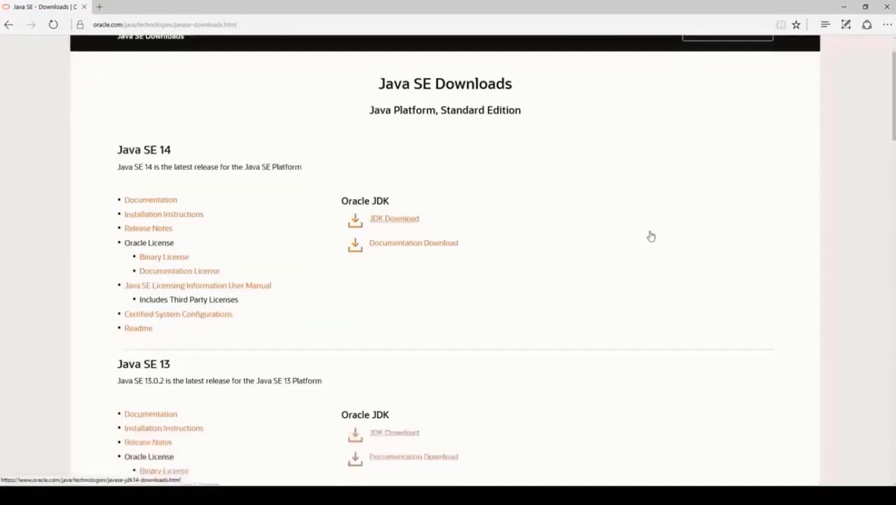
scroll(650, 236, down, 10)
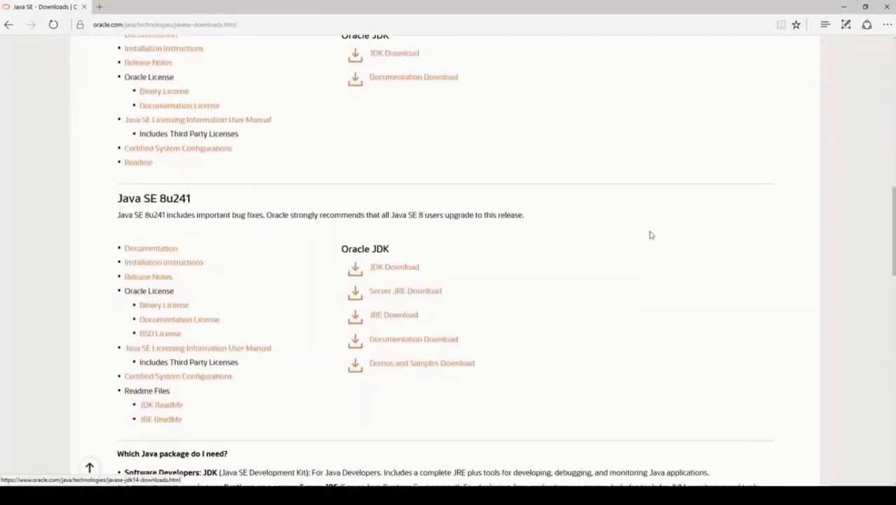
scroll(650, 237, down, 6)
scroll(650, 235, up, 3)
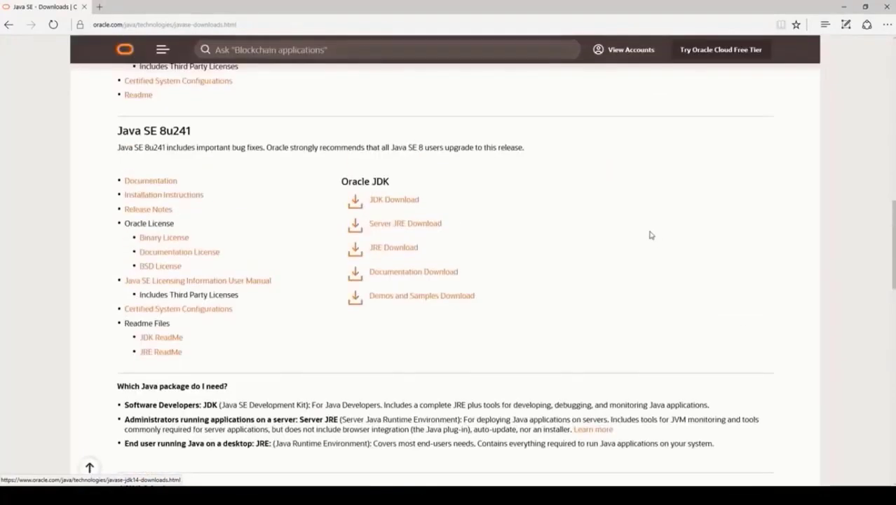
scroll(650, 235, down, 2)
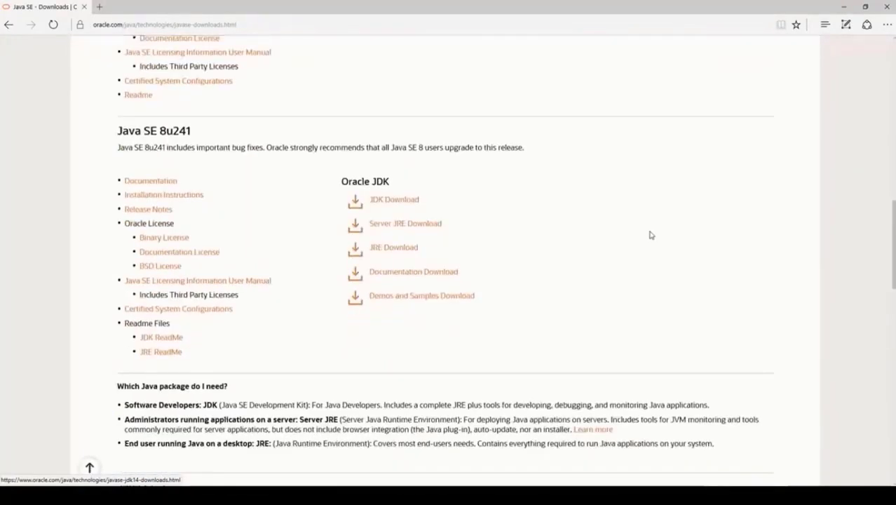
click(412, 204)
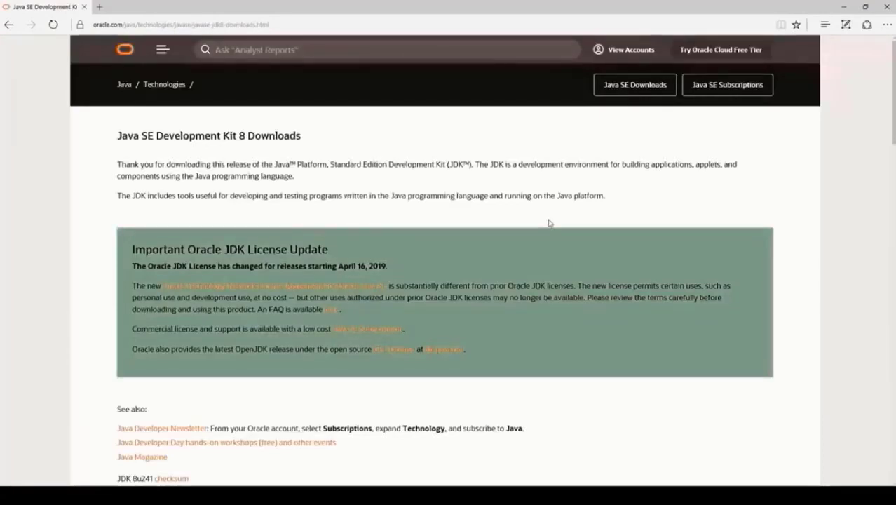
Request the Windows x64 installer jdk-8u241-windows-x64.exe and accept the Oracle Technology Network License Agreement for it
scroll(550, 223, down, 7)
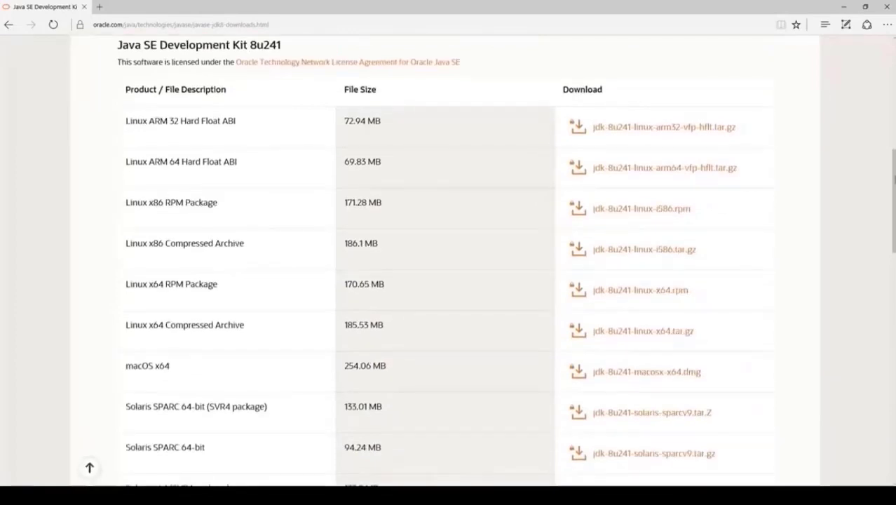
scroll(449, 260, down, 5)
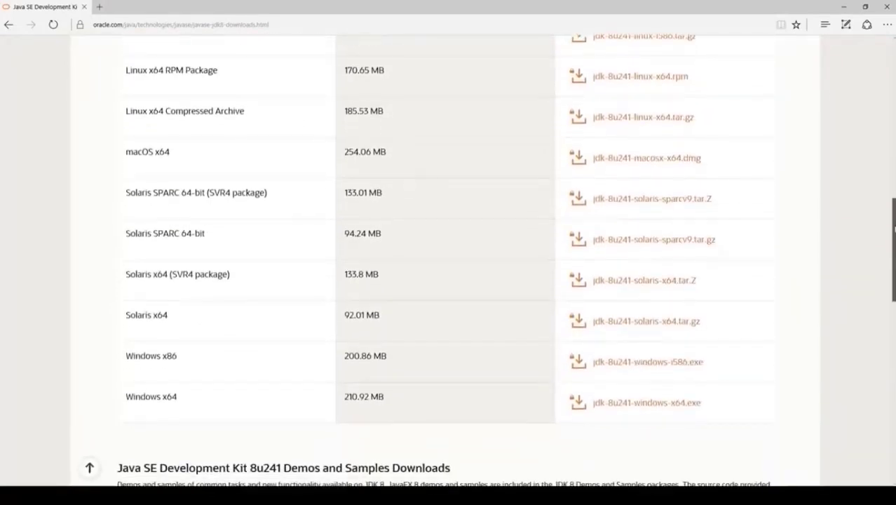
mouse_move(894, 228)
mouse_down()
mouse_move(894, 161)
mouse_move(894, 223)
mouse_up()
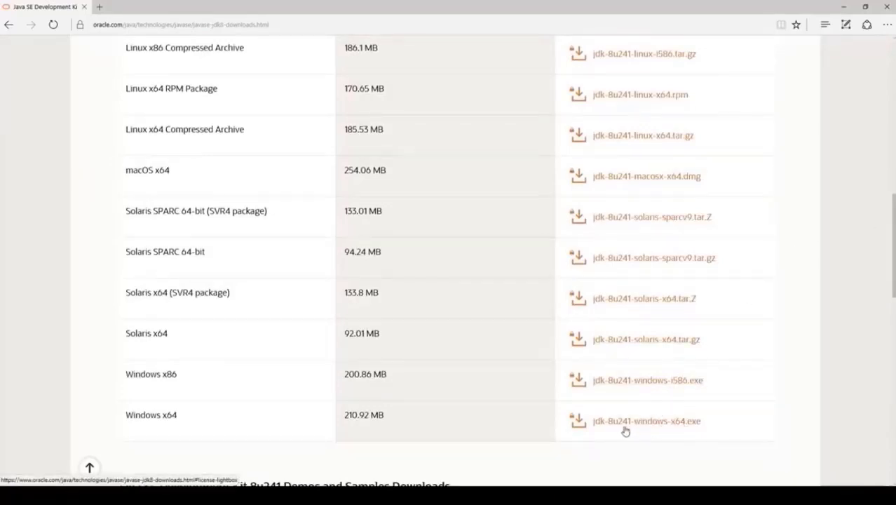
click(677, 429)
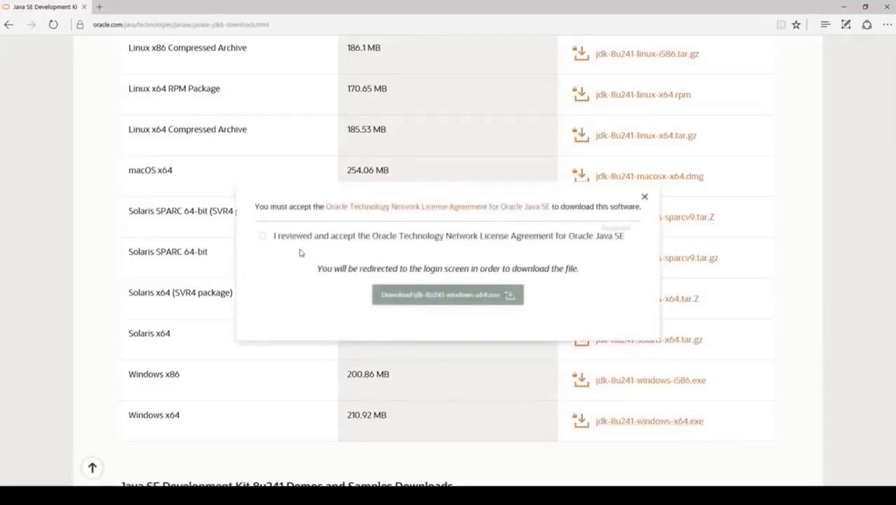
click(263, 237)
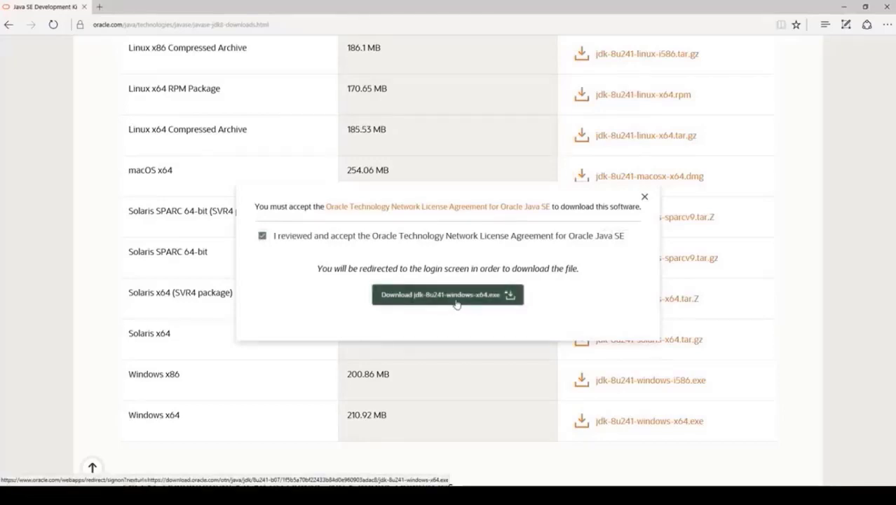
click(456, 302)
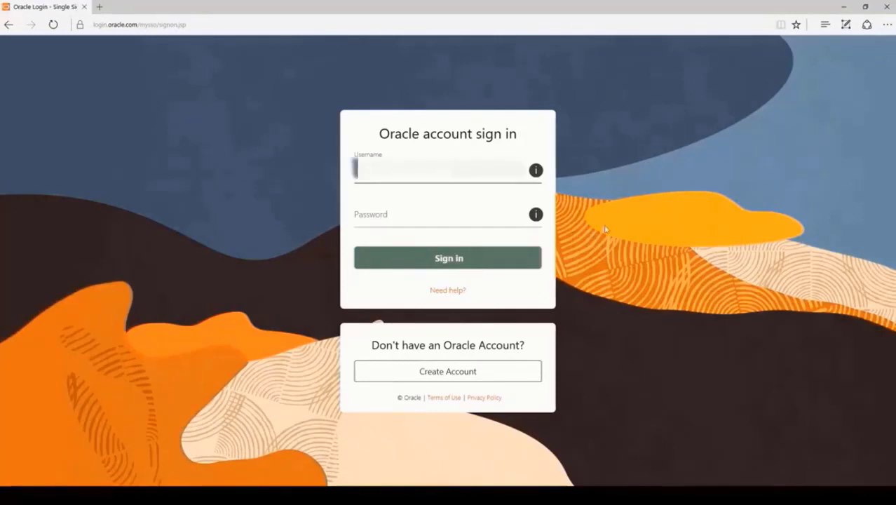
Enter the Oracle account password to sign in, and cancel the installer download once it has started
key(Tab)
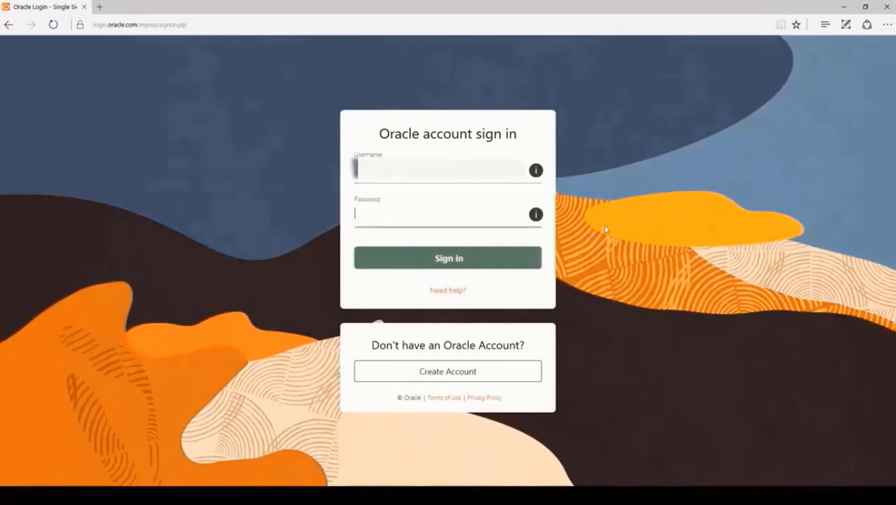
text(**********)
key(Return)
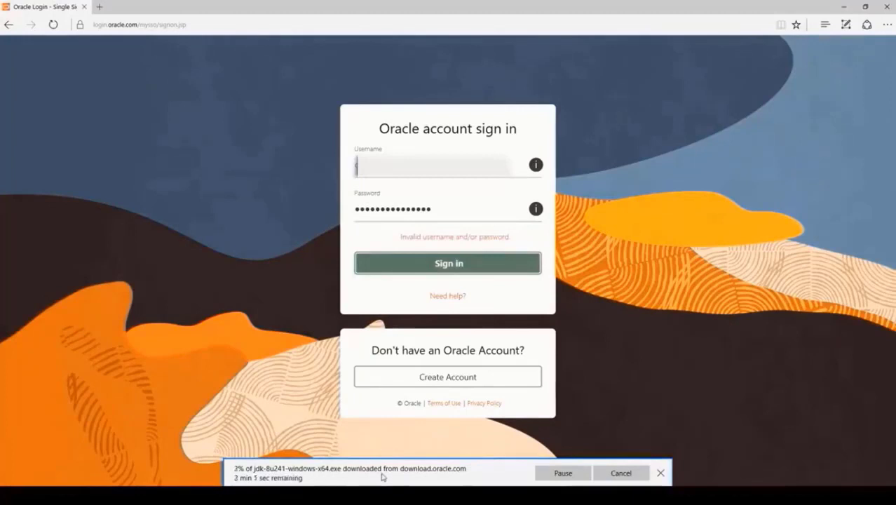
click(633, 473)
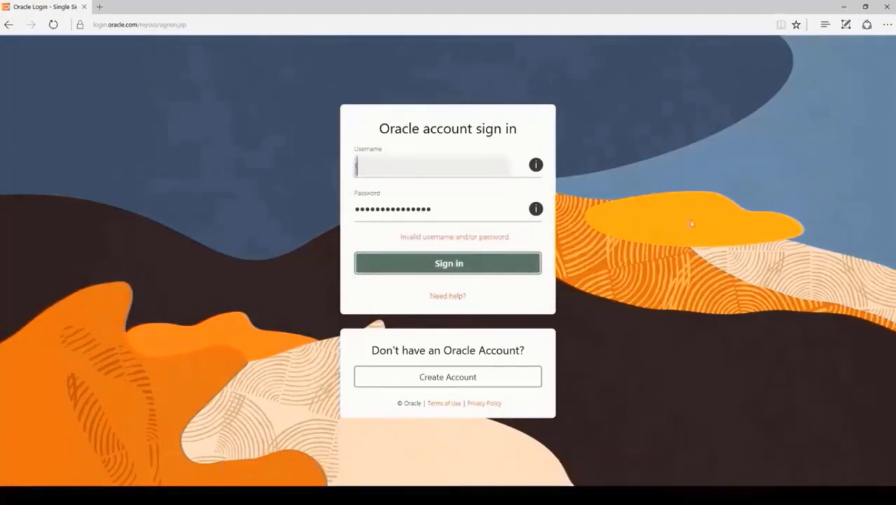
Switch to the desktop and install JDK 8 Update 221 from its installer, keeping the default features and destination folders
click(847, 9)
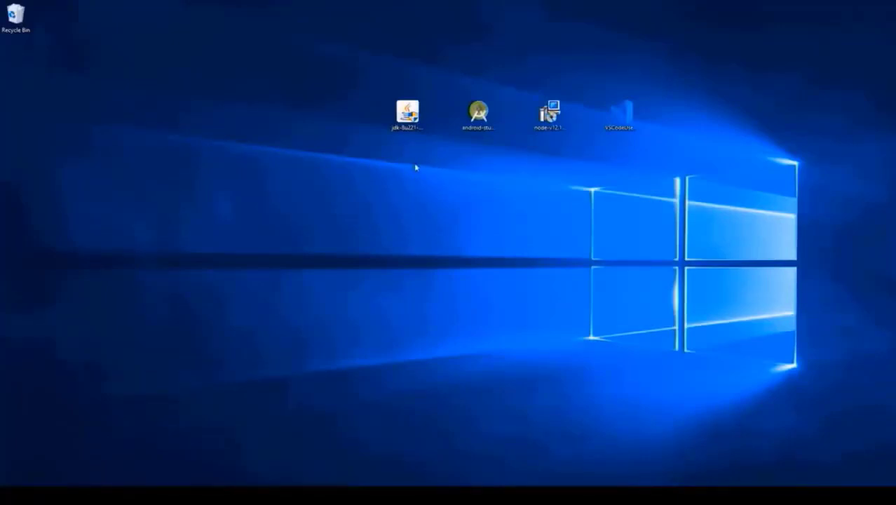
double_click(410, 119)
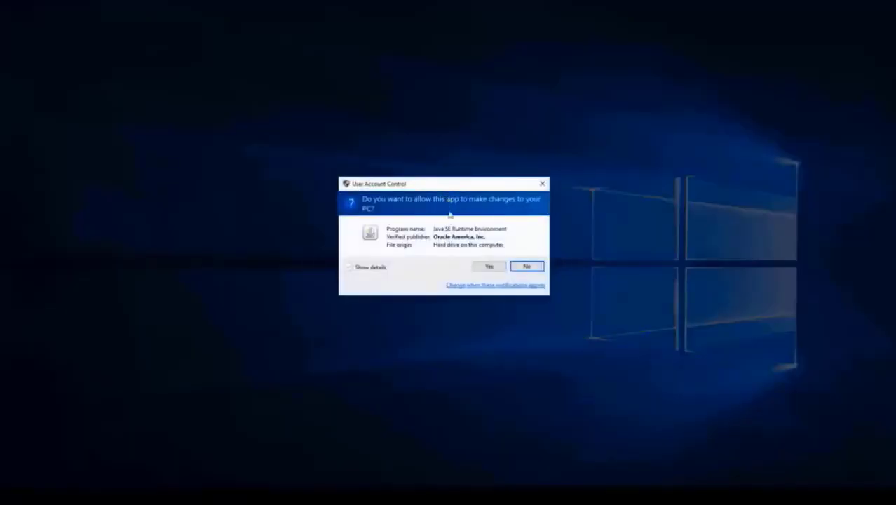
click(495, 267)
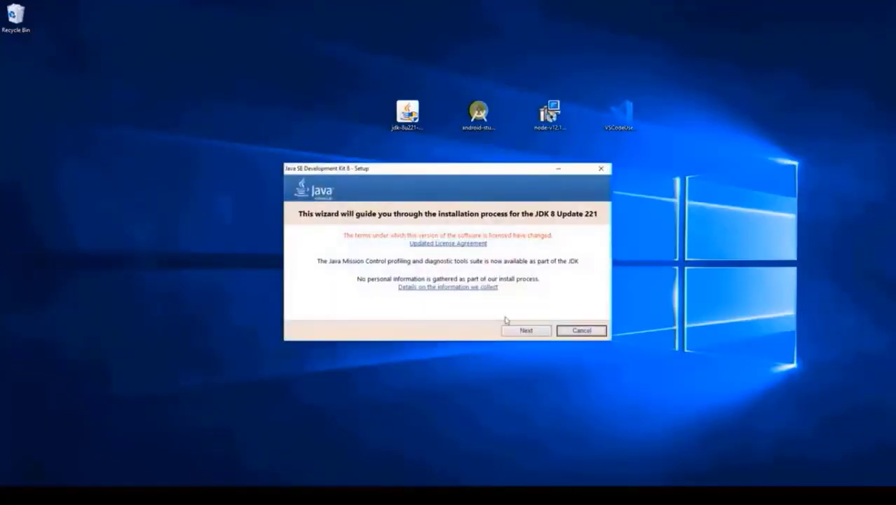
click(532, 333)
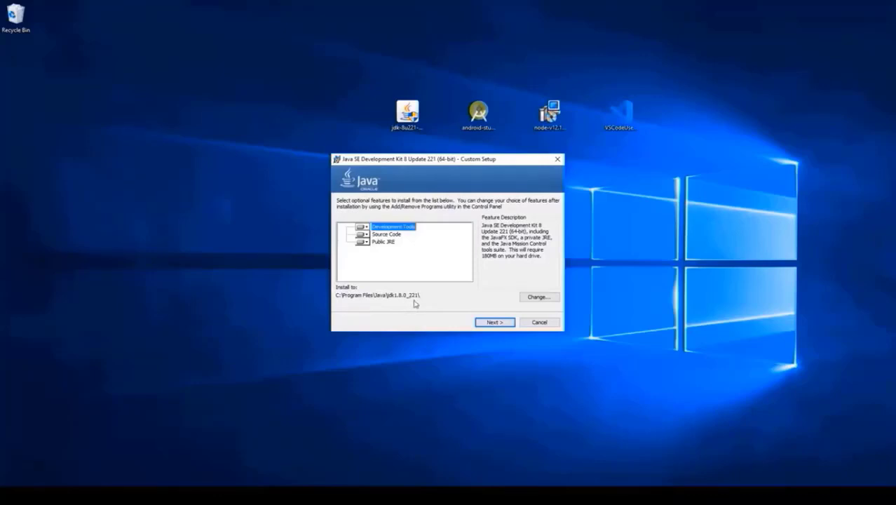
click(495, 323)
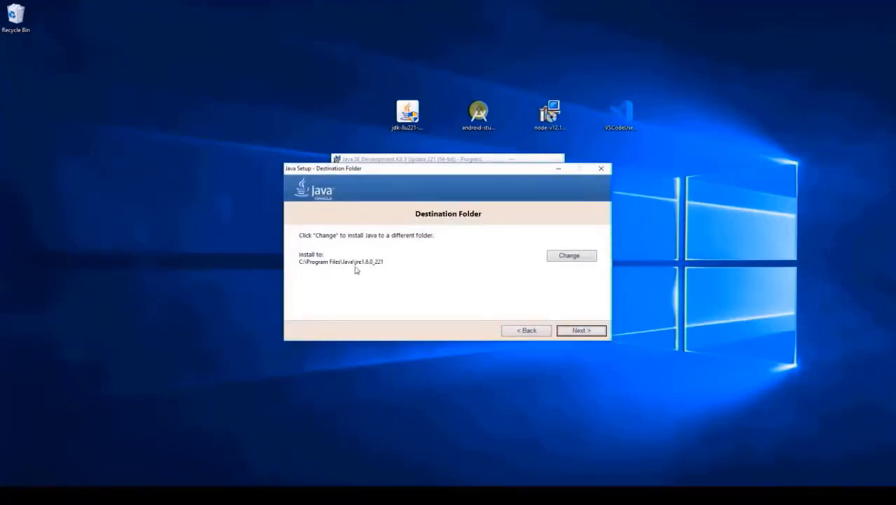
click(577, 333)
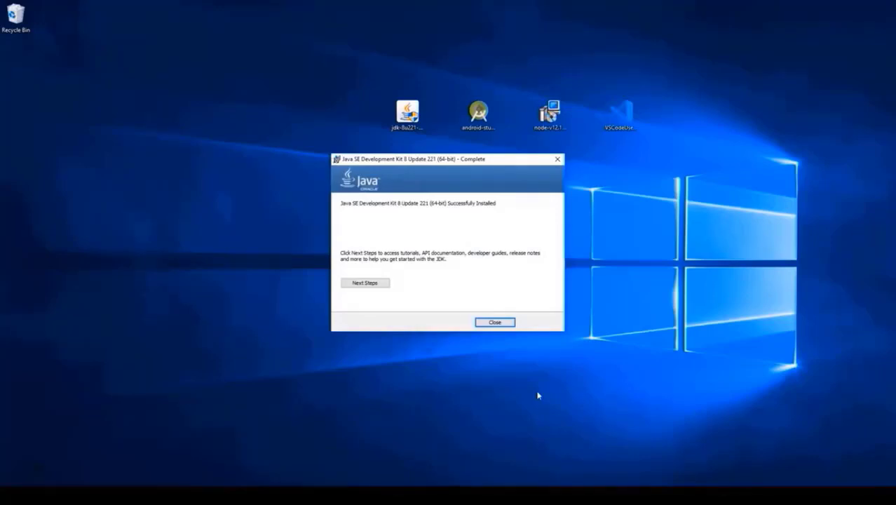
click(505, 325)
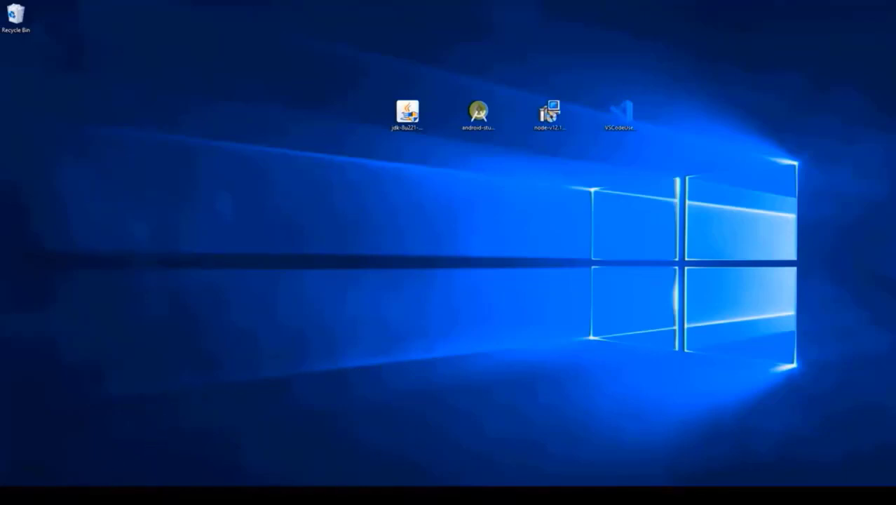
Search Windows for Control Panel, open it maximized and keep its items viewed by Category
click(120, 495)
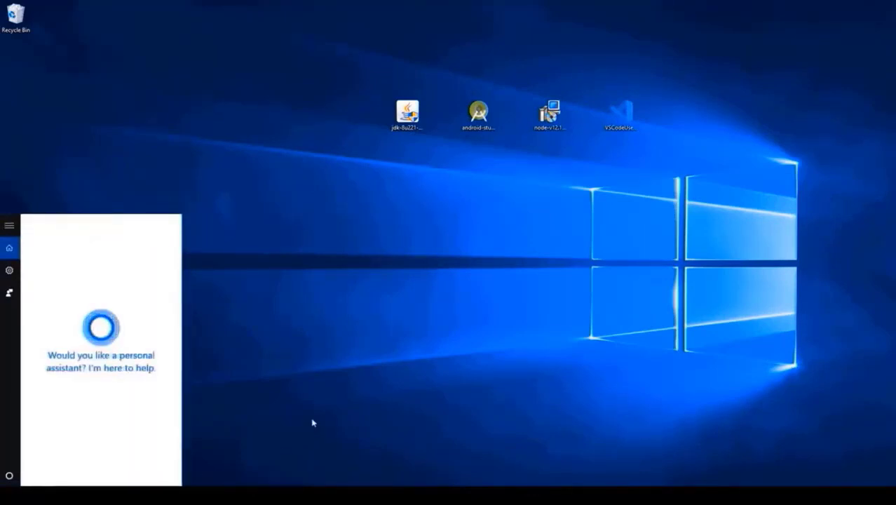
text(control)
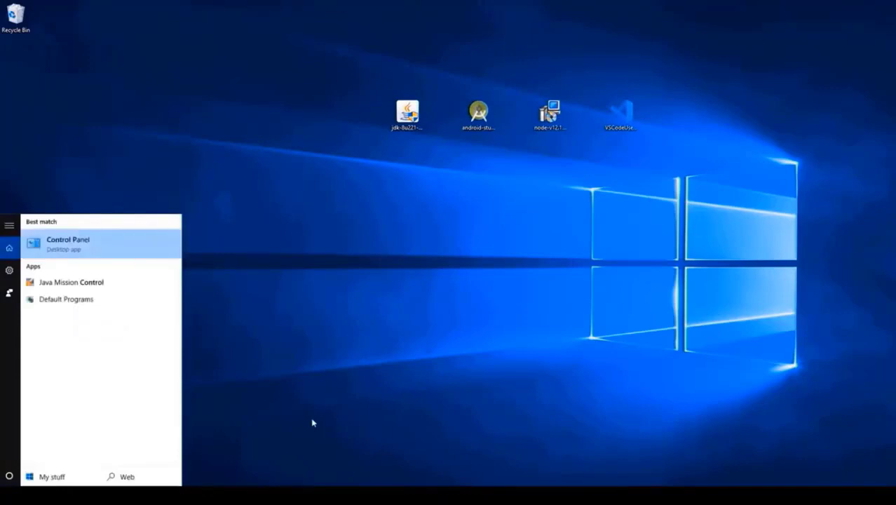
text( p)
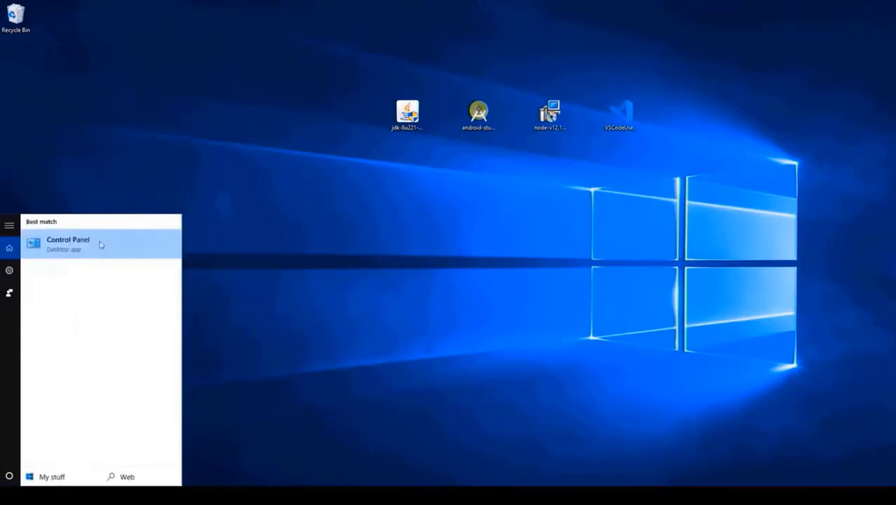
click(100, 244)
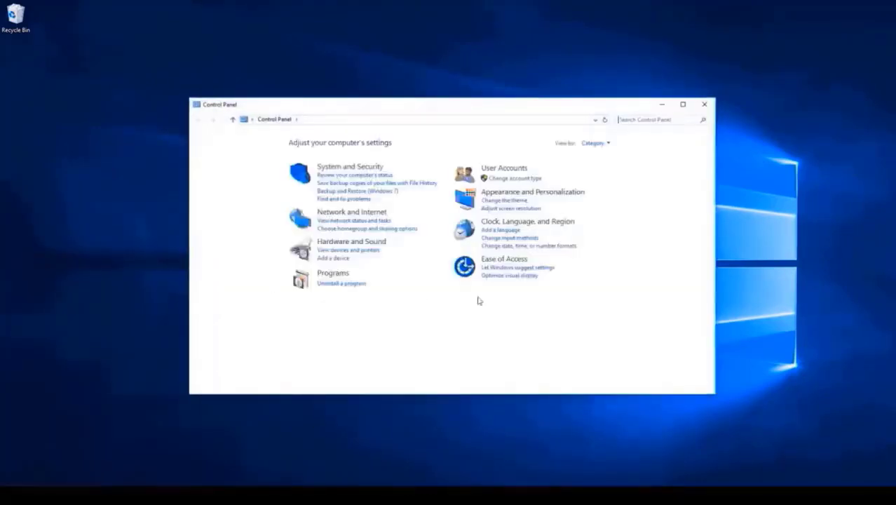
click(684, 104)
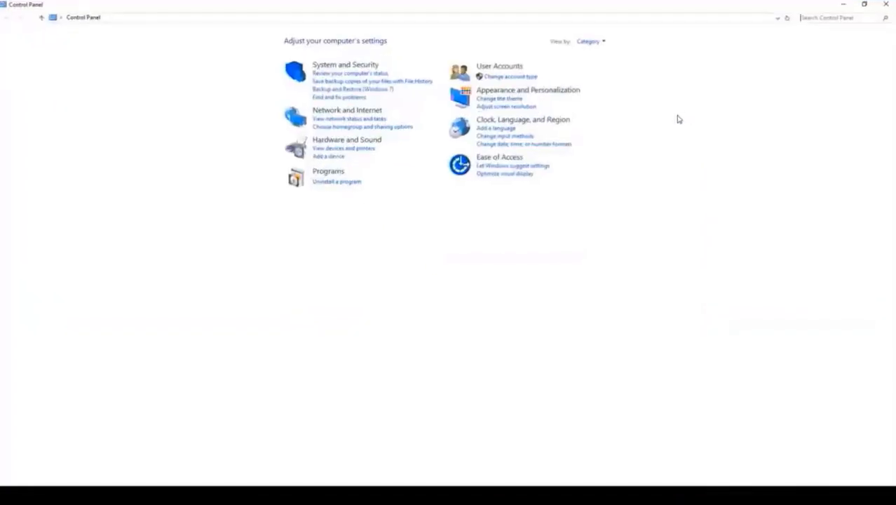
click(603, 42)
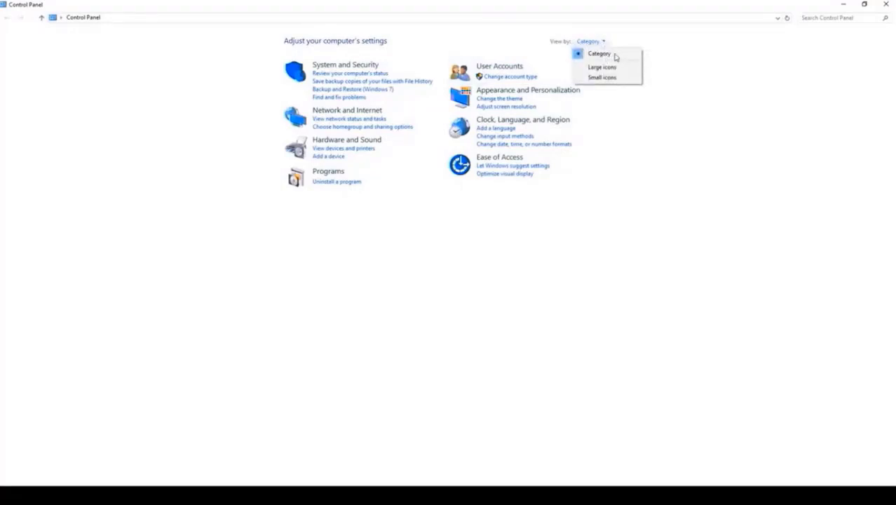
click(615, 56)
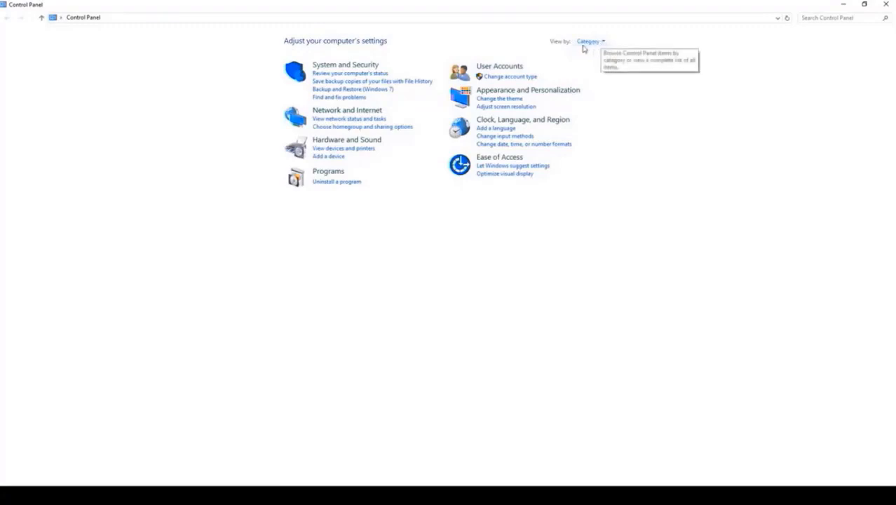
Open the Environment Variables dialog from the advanced system settings under System and Security
click(368, 65)
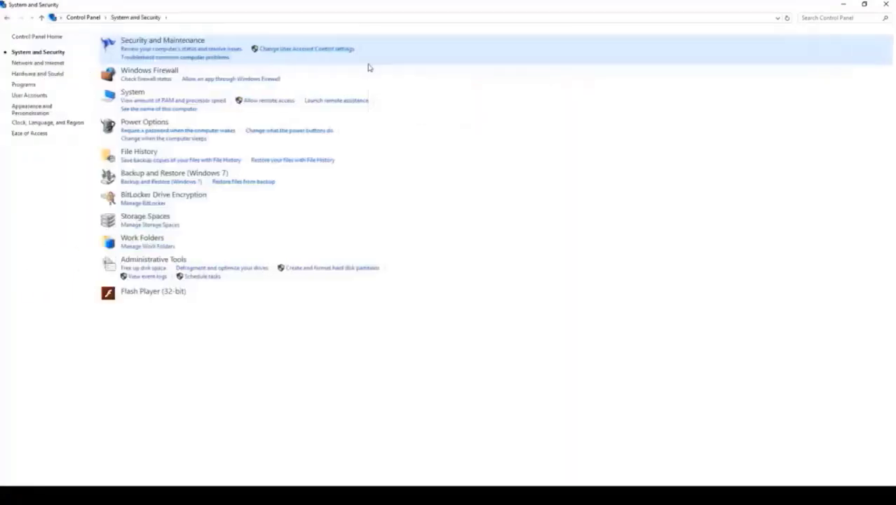
click(132, 92)
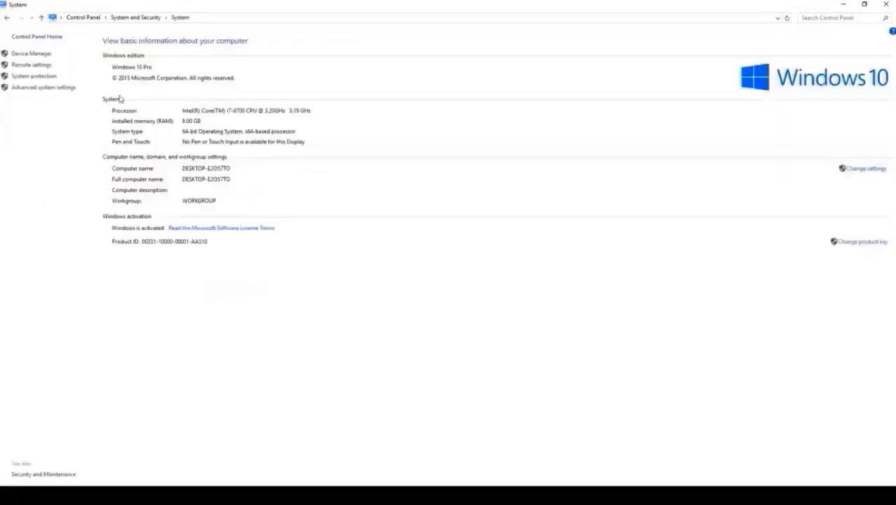
click(64, 90)
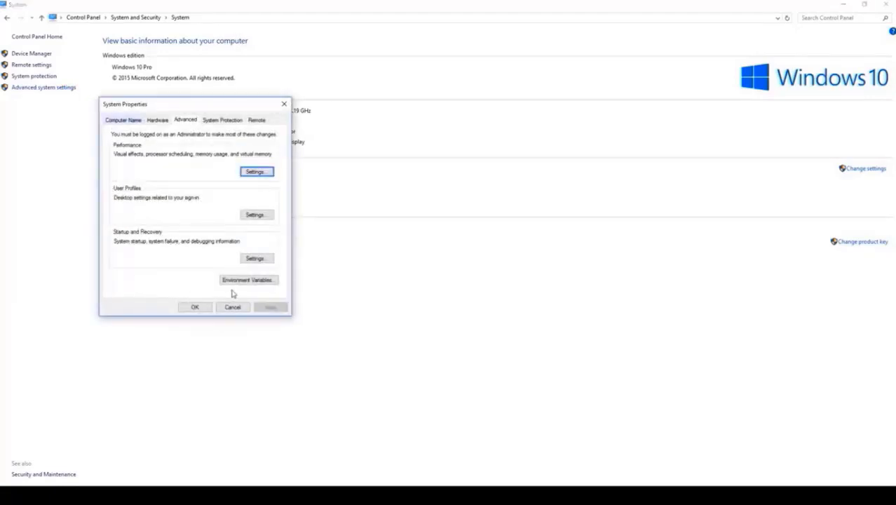
click(267, 282)
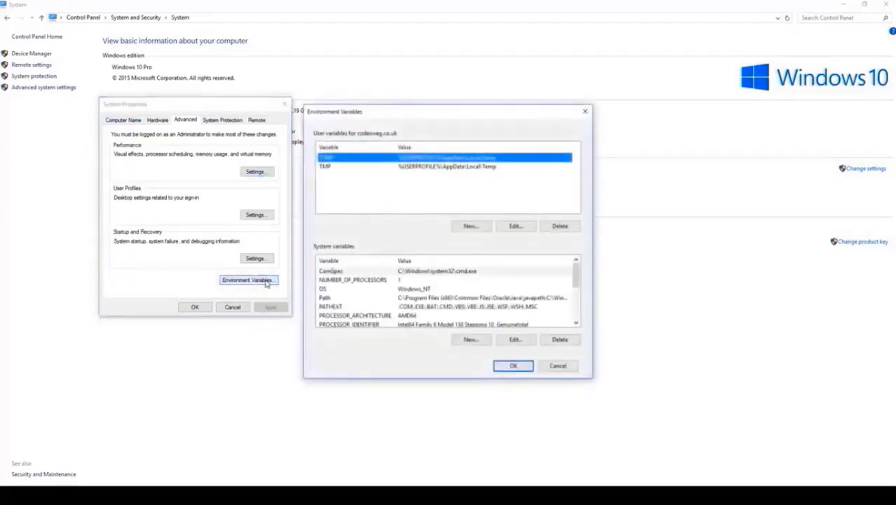
Browse to C:\Program Files\Java\jdk1.8.0_221\bin and enter it as the last entry of the system Path variable
click(328, 299)
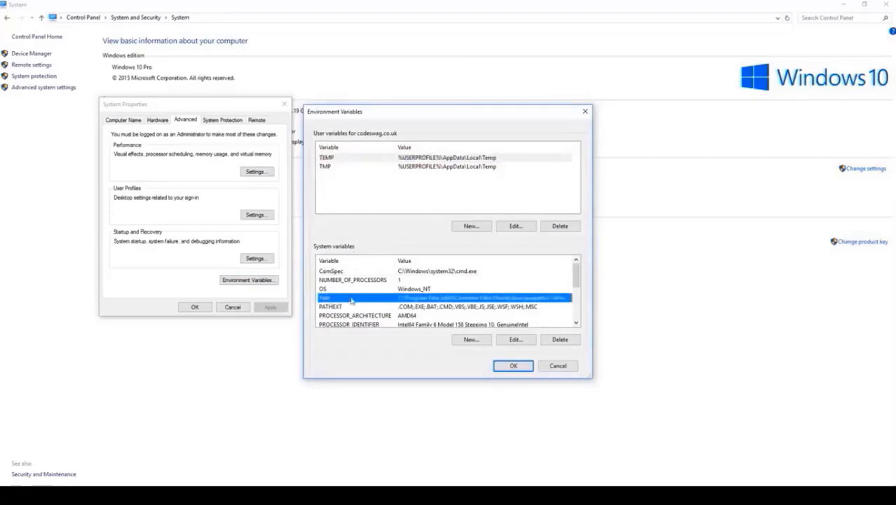
click(526, 344)
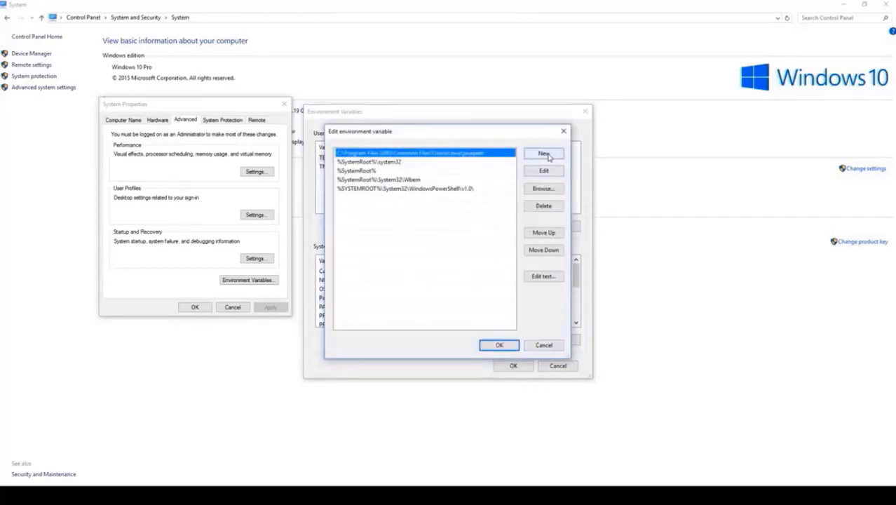
click(546, 153)
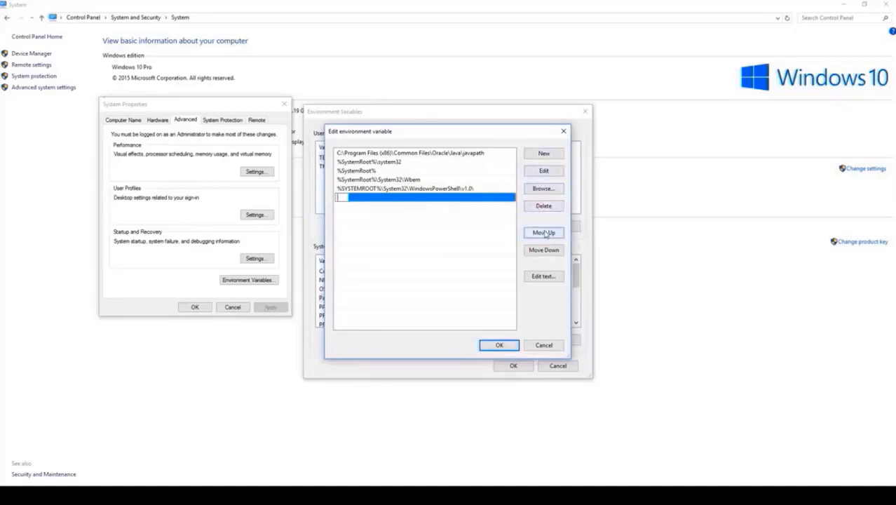
click(545, 189)
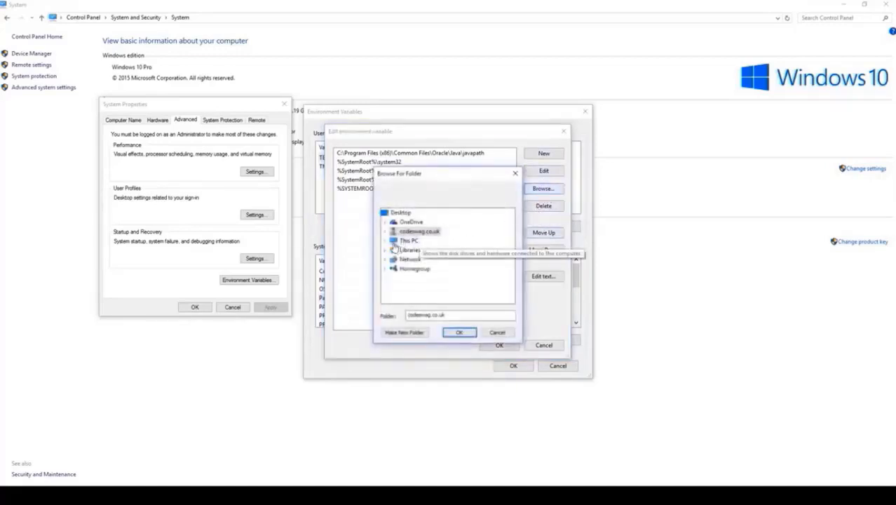
click(386, 240)
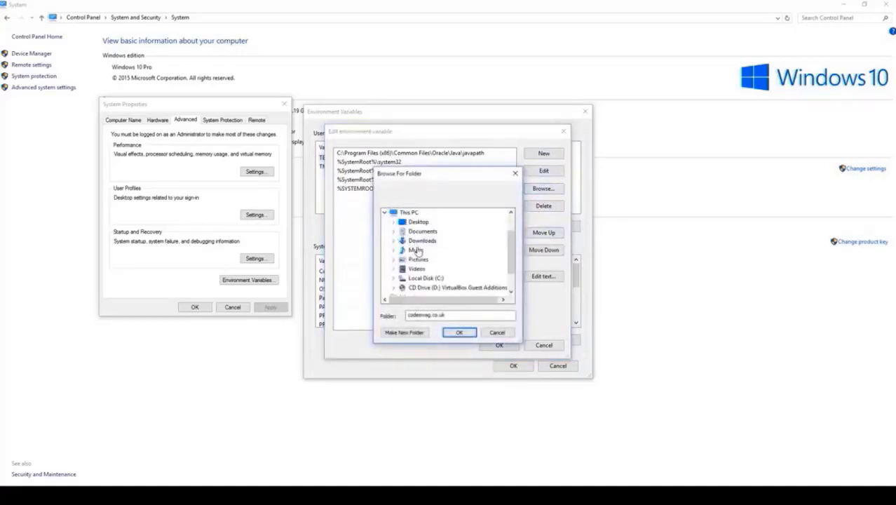
click(393, 278)
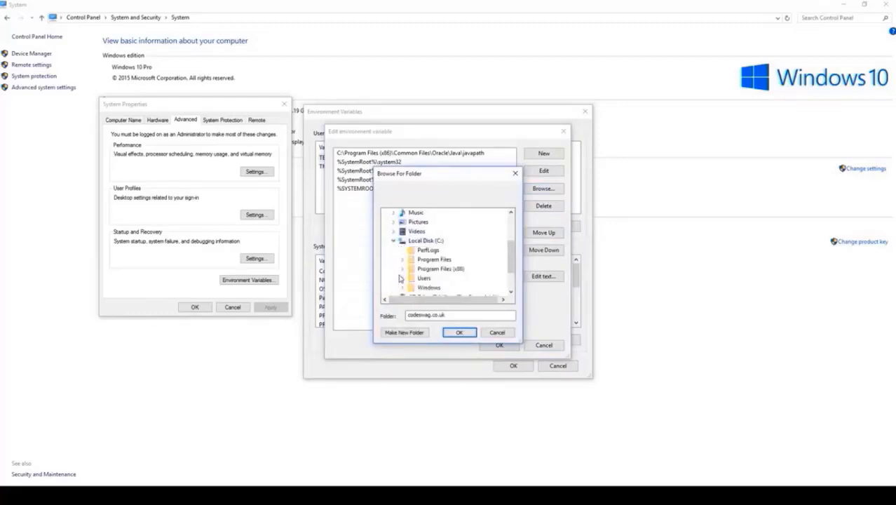
click(403, 260)
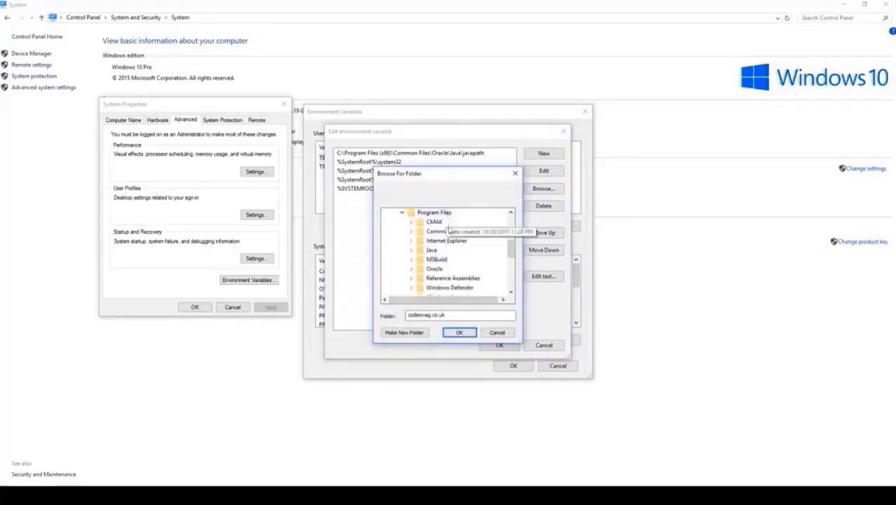
click(412, 253)
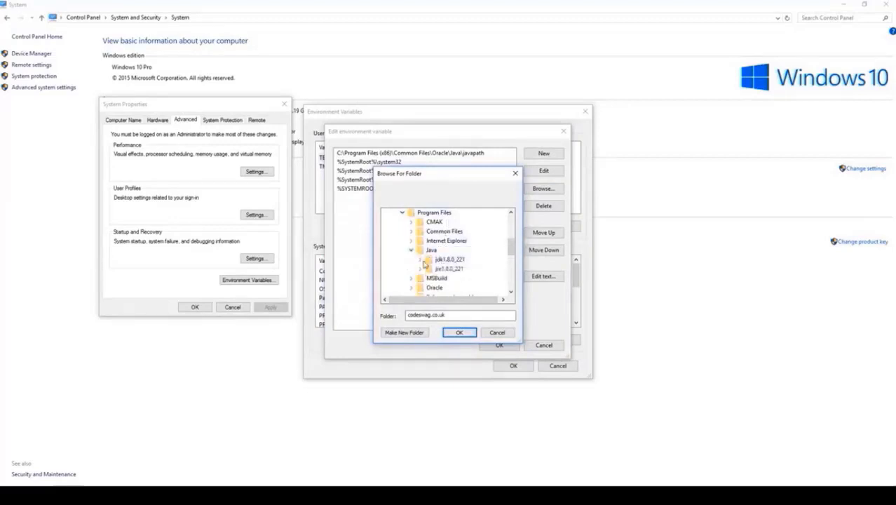
click(421, 259)
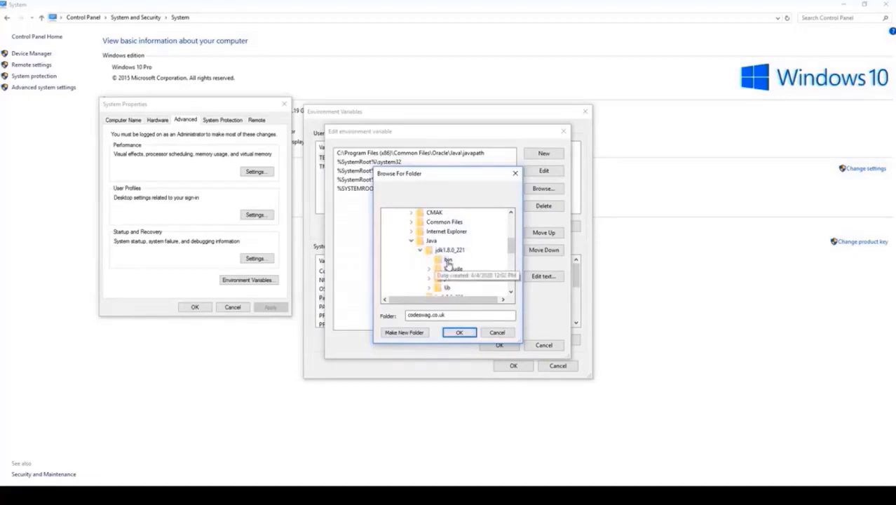
click(448, 261)
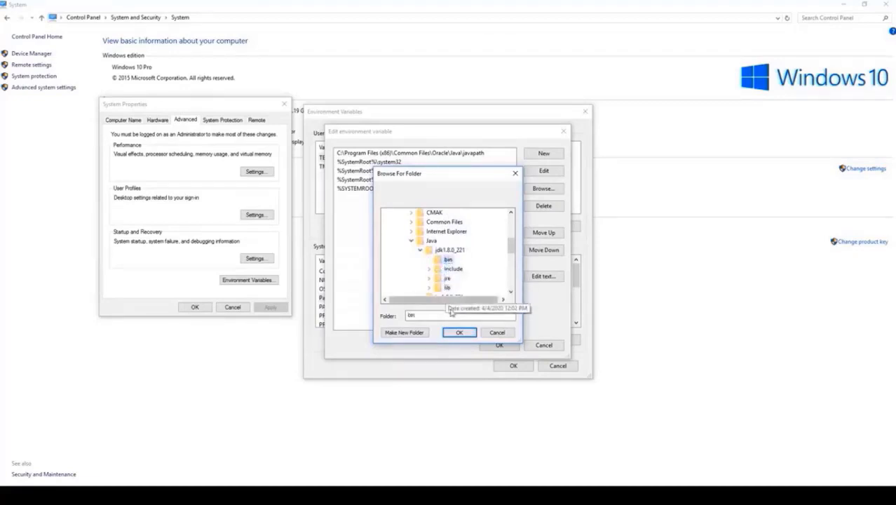
click(458, 334)
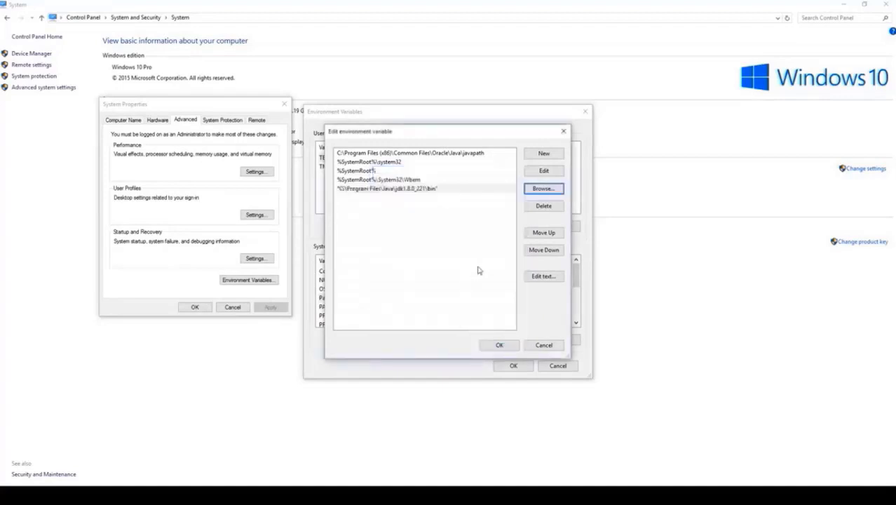
click(499, 345)
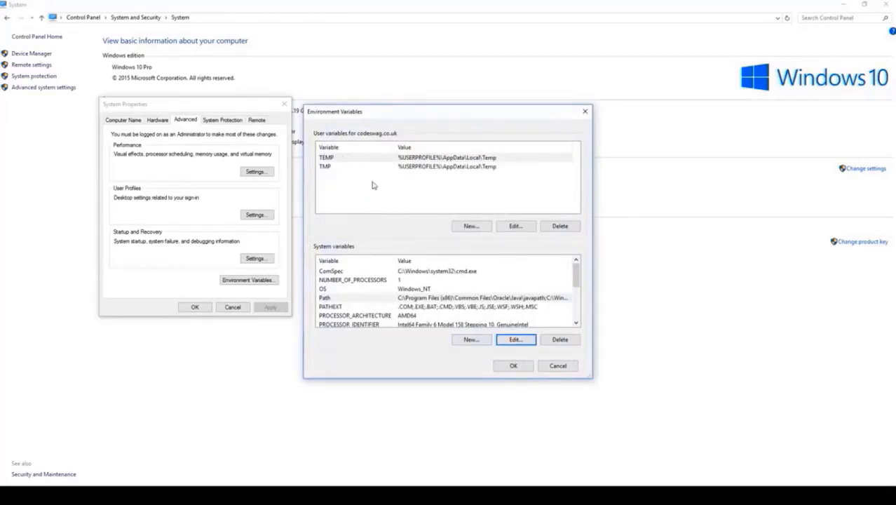
Create the user variable JAVA_HOME pointing to C:\Program Files\Java\jdk1.8.0_221, and accept the environment variable and system property changes
click(464, 226)
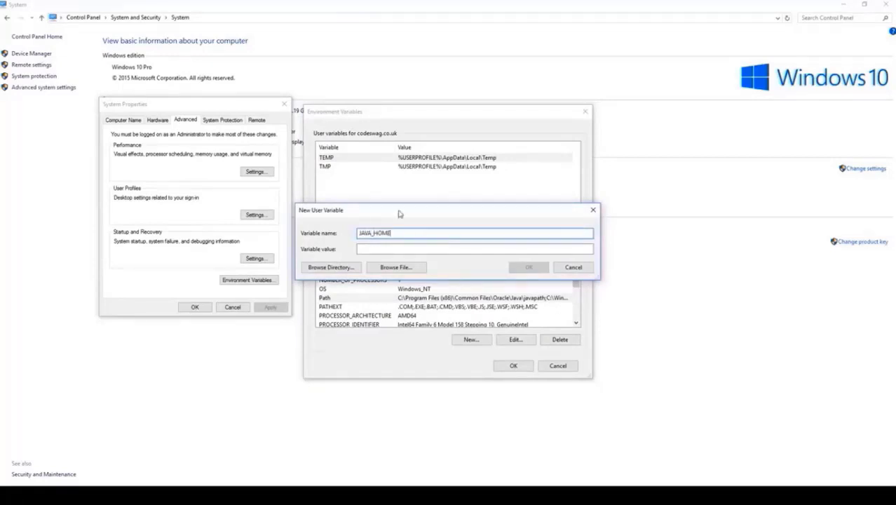
click(376, 248)
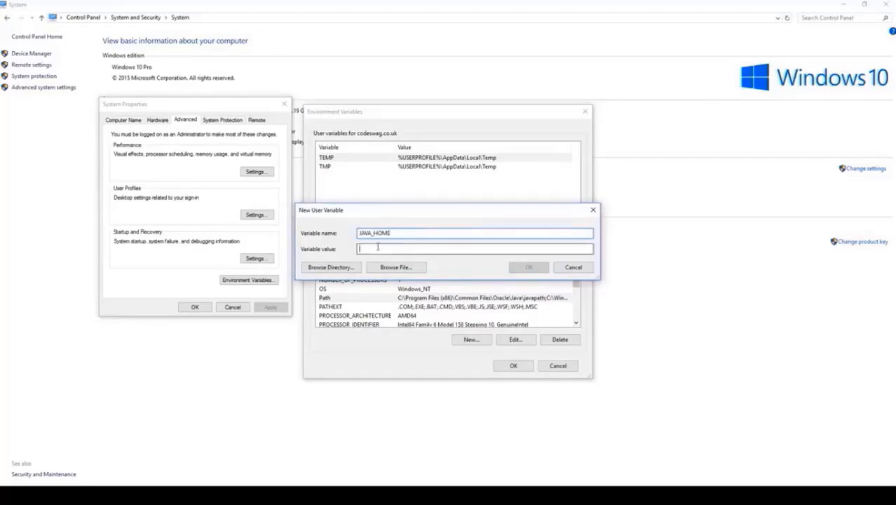
click(346, 267)
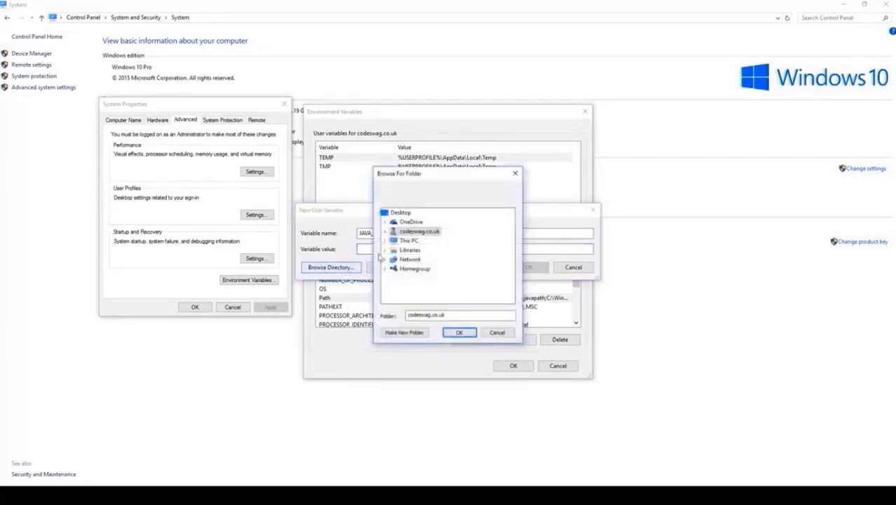
click(385, 241)
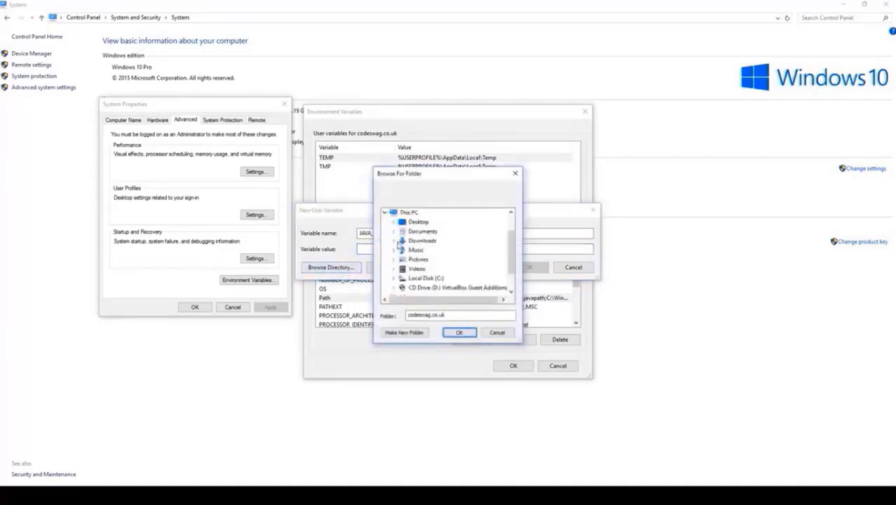
click(395, 279)
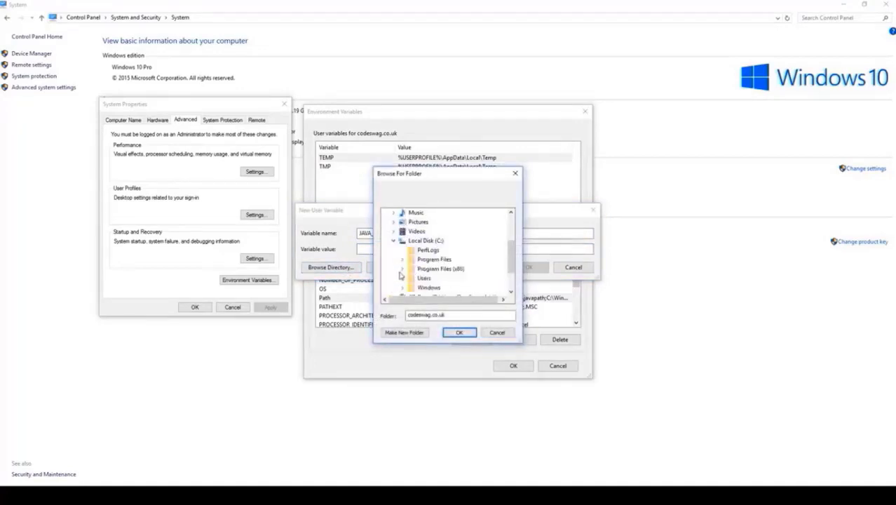
click(403, 261)
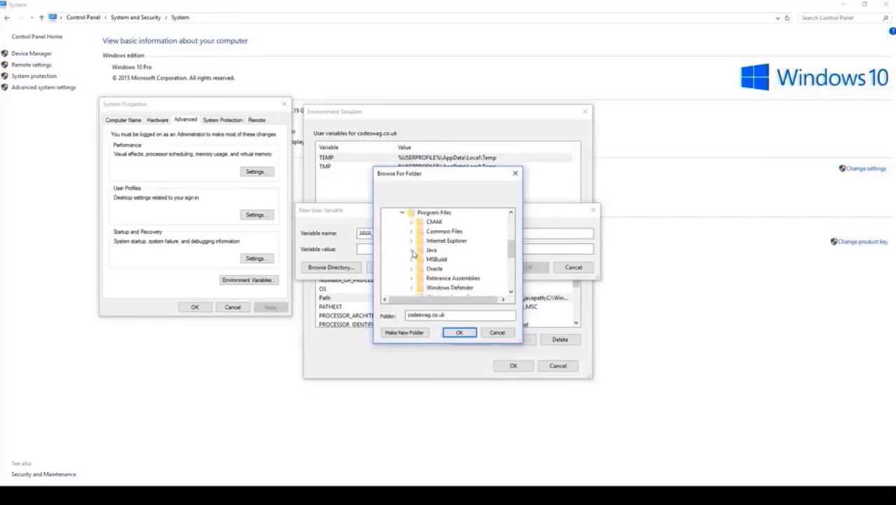
click(412, 251)
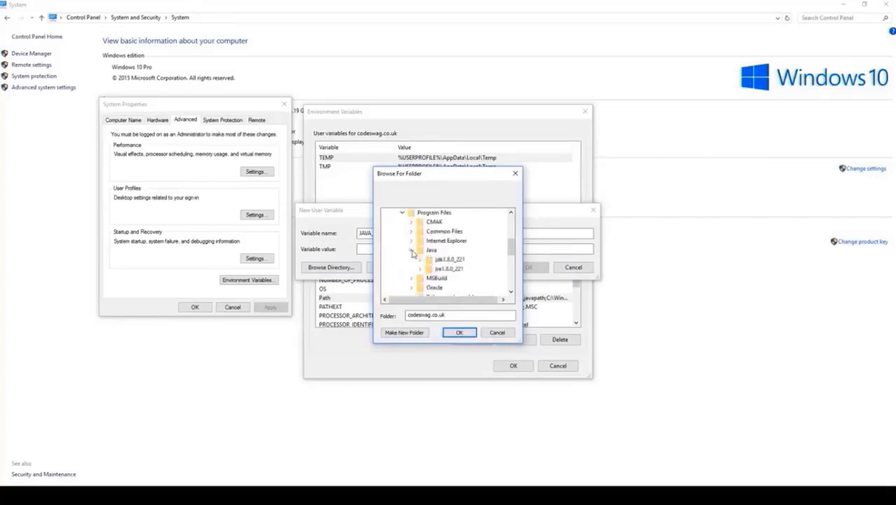
double_click(457, 260)
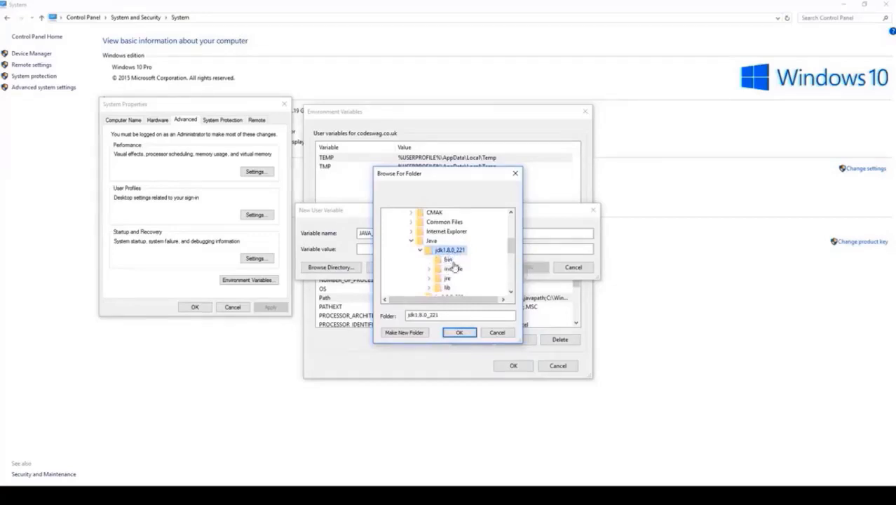
click(460, 333)
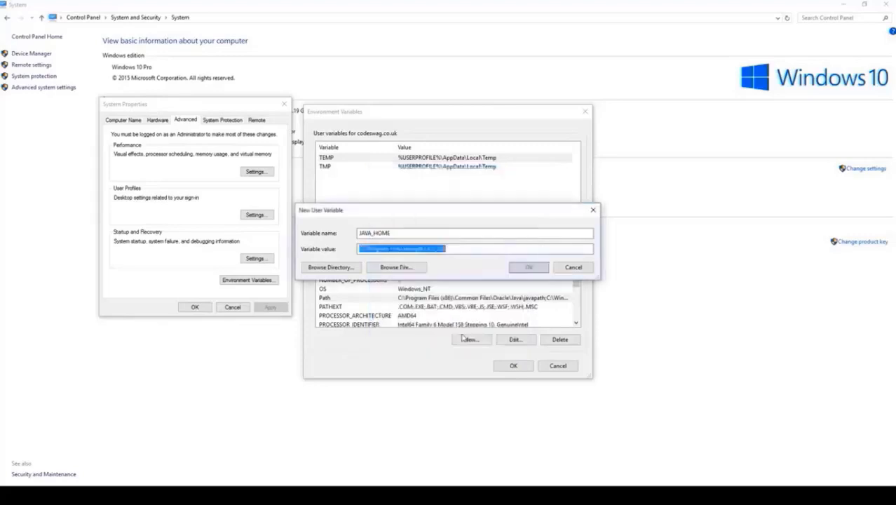
click(526, 270)
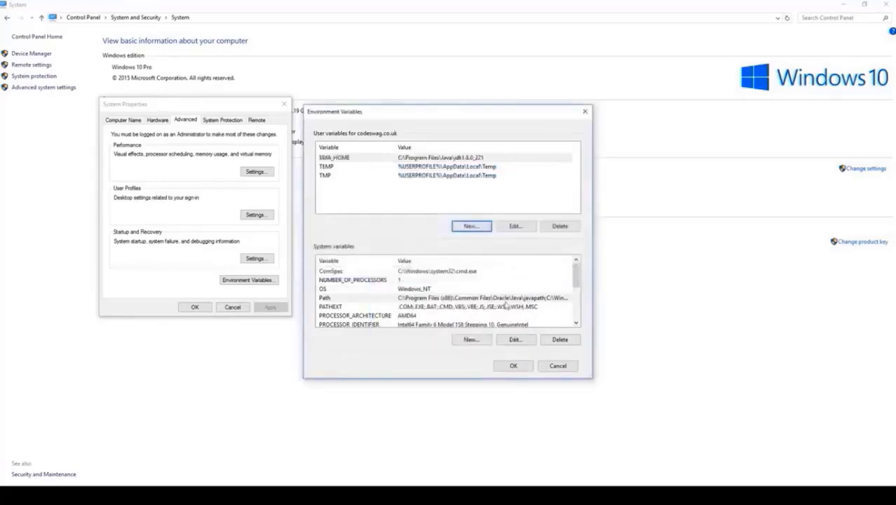
click(510, 368)
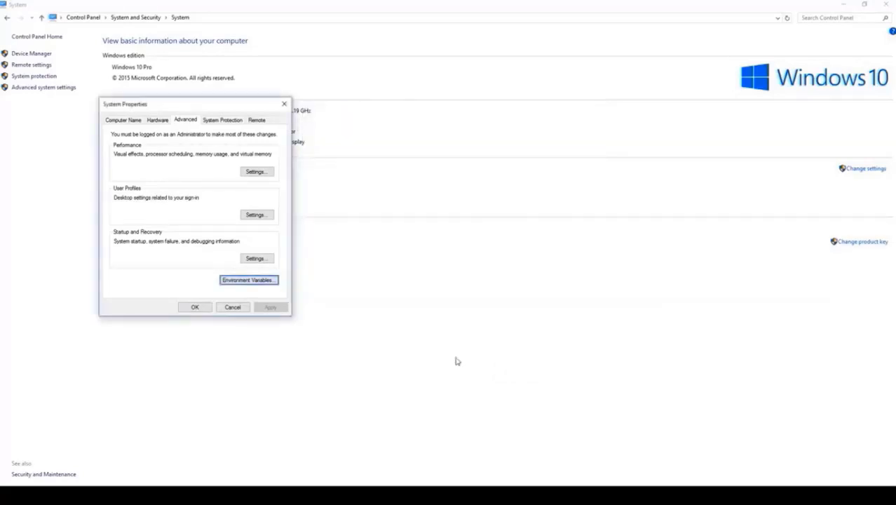
click(195, 307)
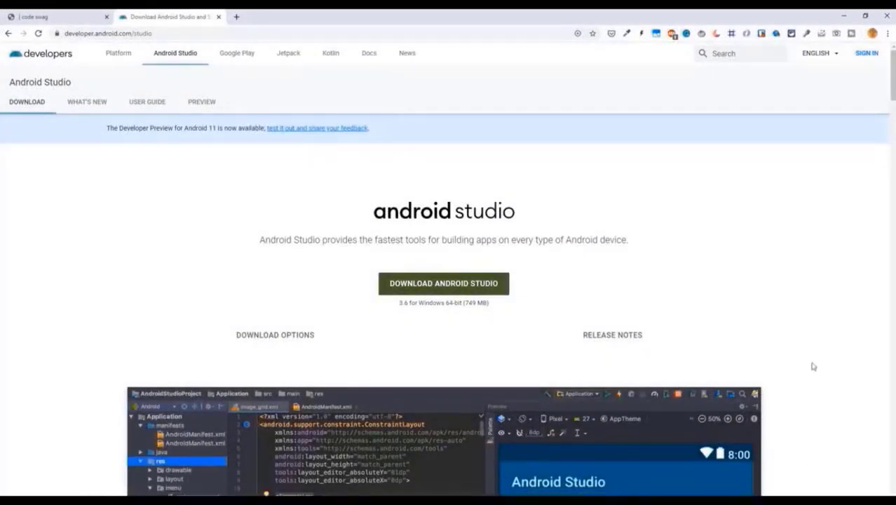
Switch to the desktop and install Android Studio with Android Virtual Device in C:\Program Files\Android\Android Studio, launching it on completion
click(844, 18)
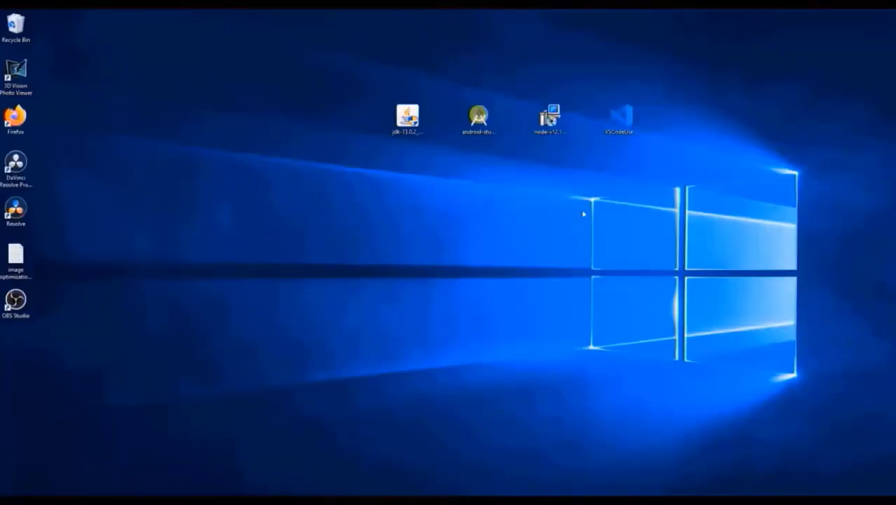
click(478, 118)
key(Return)
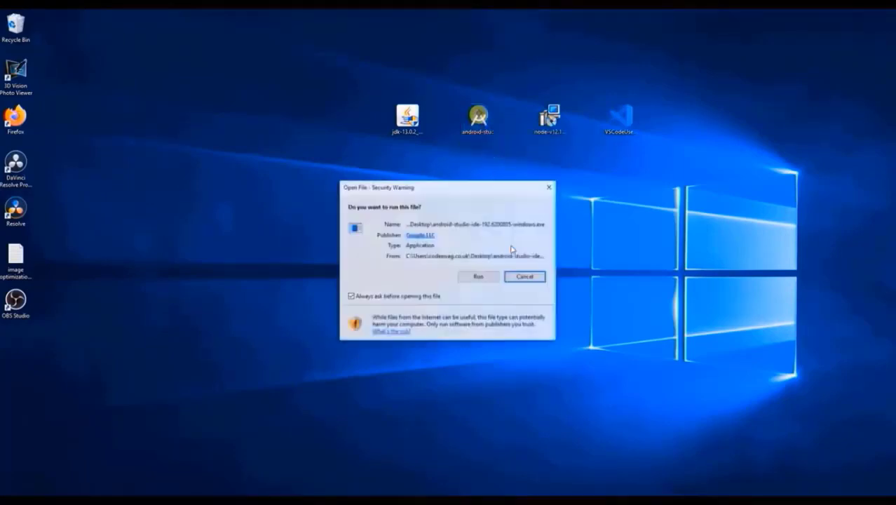
click(488, 281)
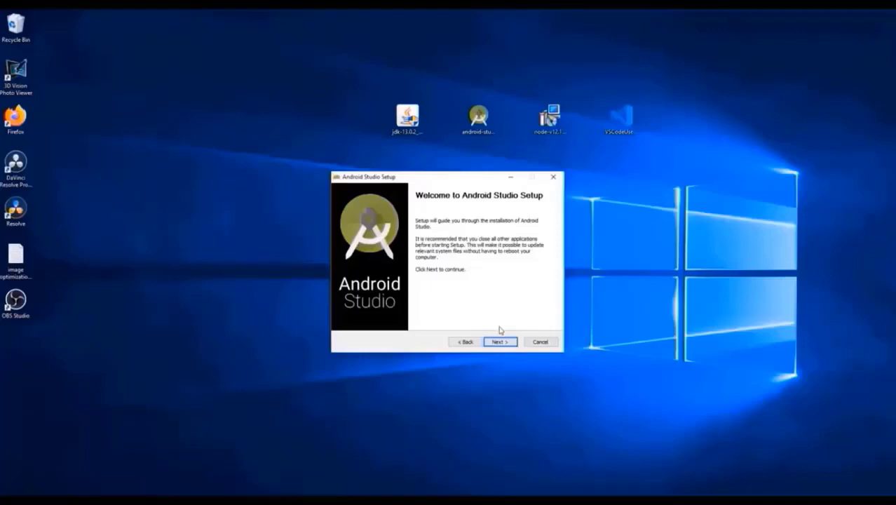
click(500, 343)
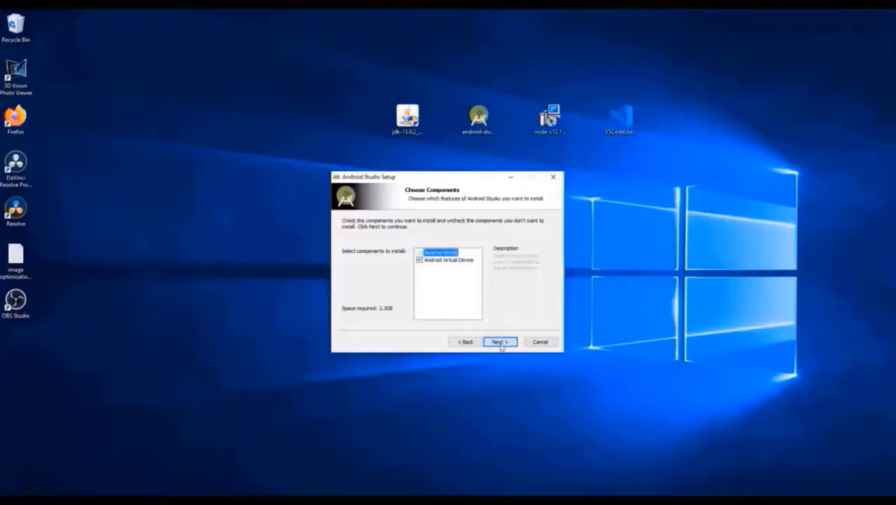
click(501, 343)
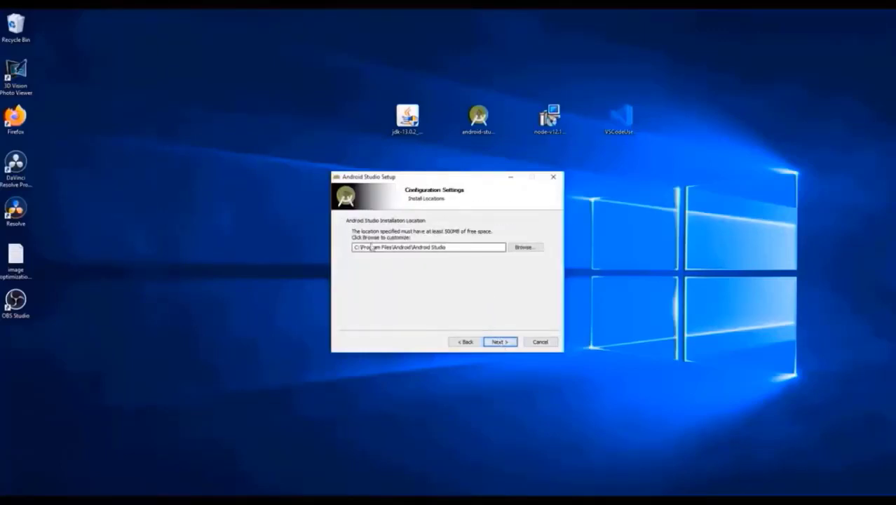
click(500, 342)
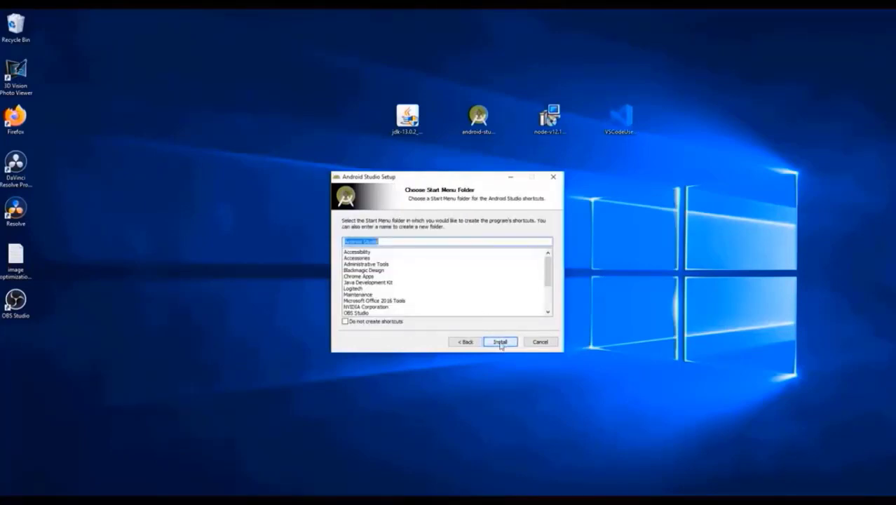
click(500, 343)
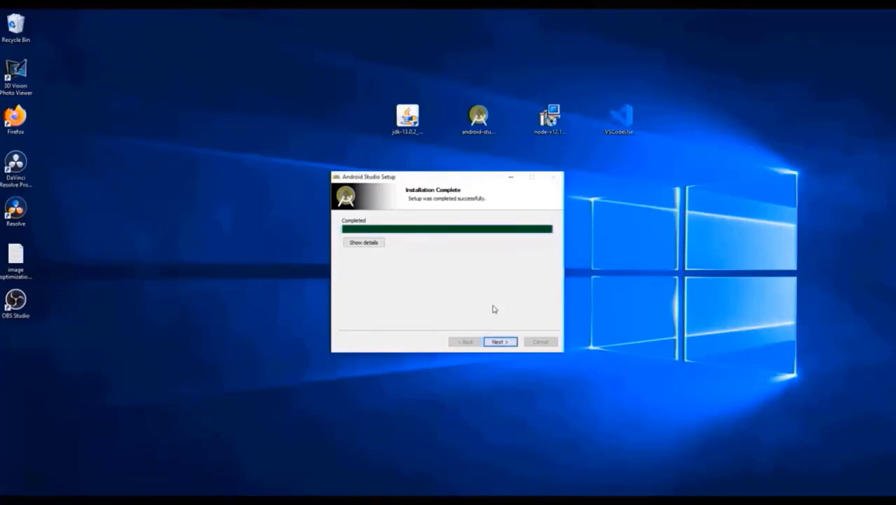
click(500, 342)
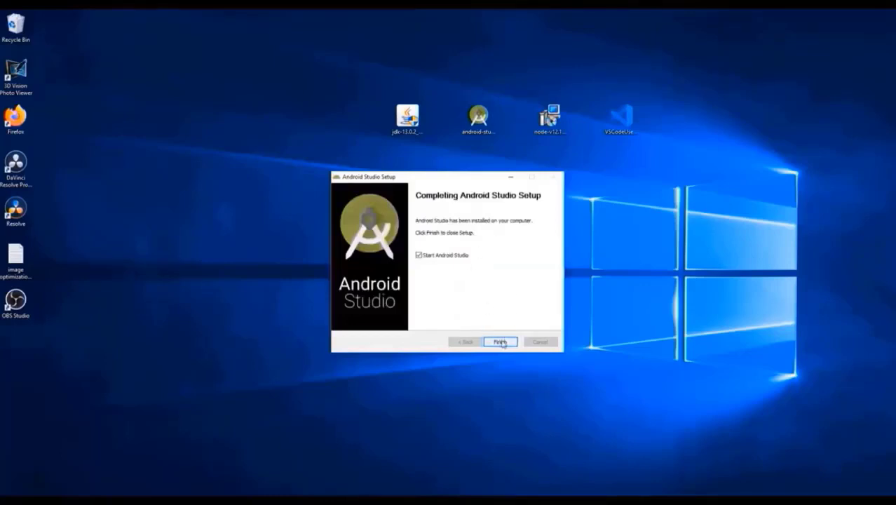
click(500, 342)
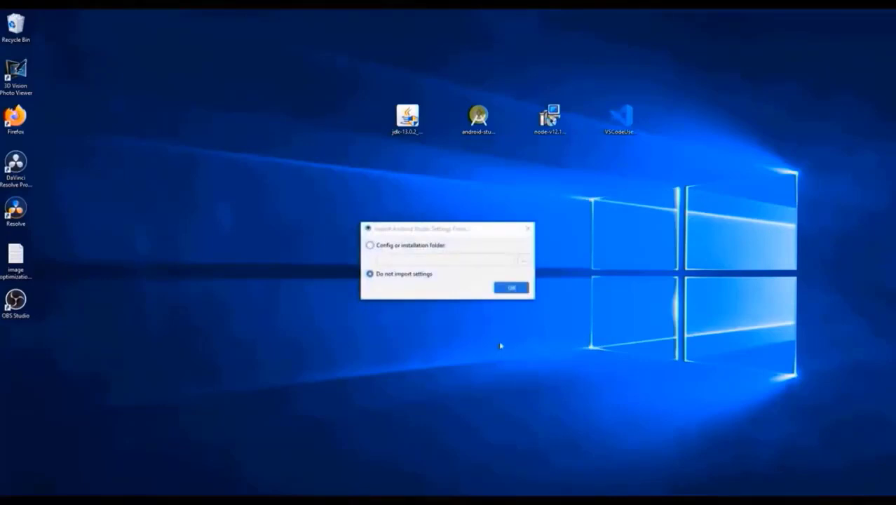
Start Android Studio without importing settings and choose the Custom install type in the setup wizard
key(Return)
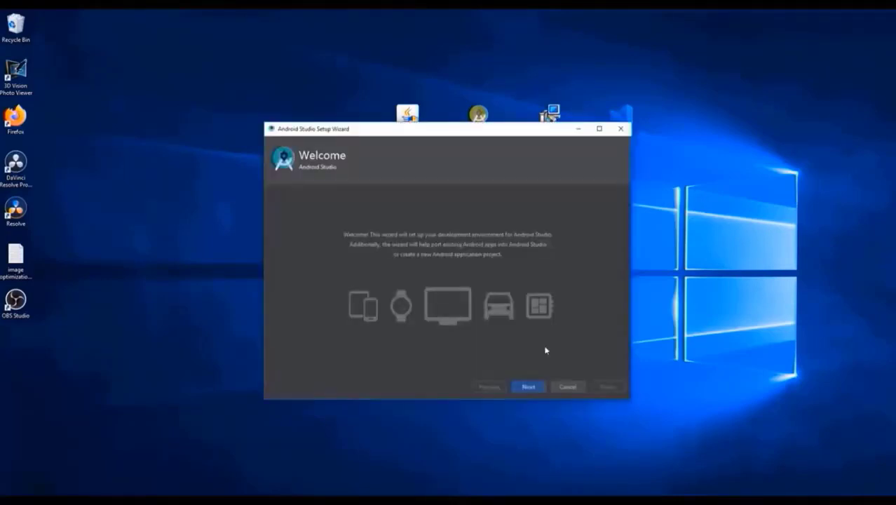
click(528, 387)
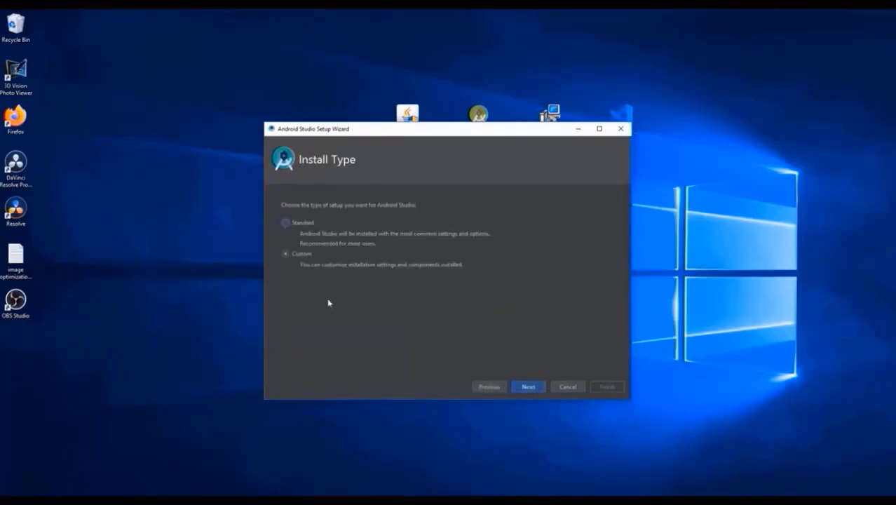
click(285, 255)
click(529, 387)
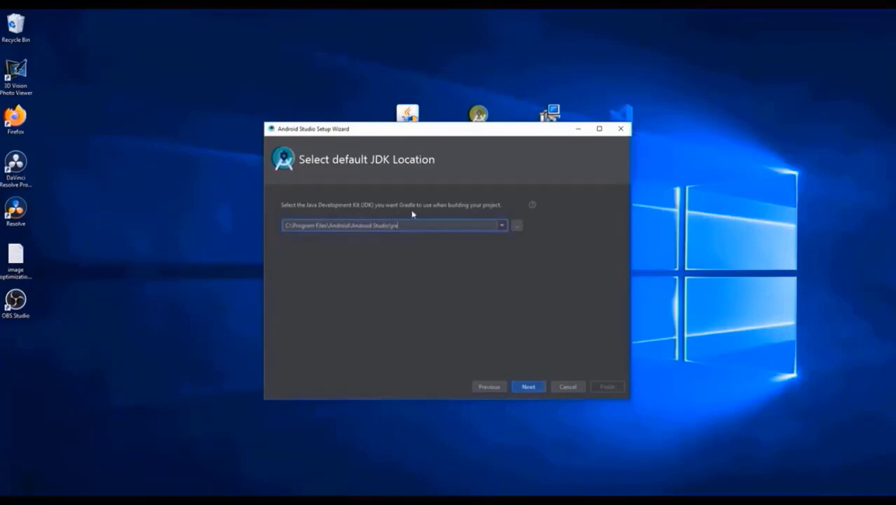
Select the JAVA_HOME entry, C:\Program Files\Android\Android Studio\jre, as the default JDK location
click(502, 225)
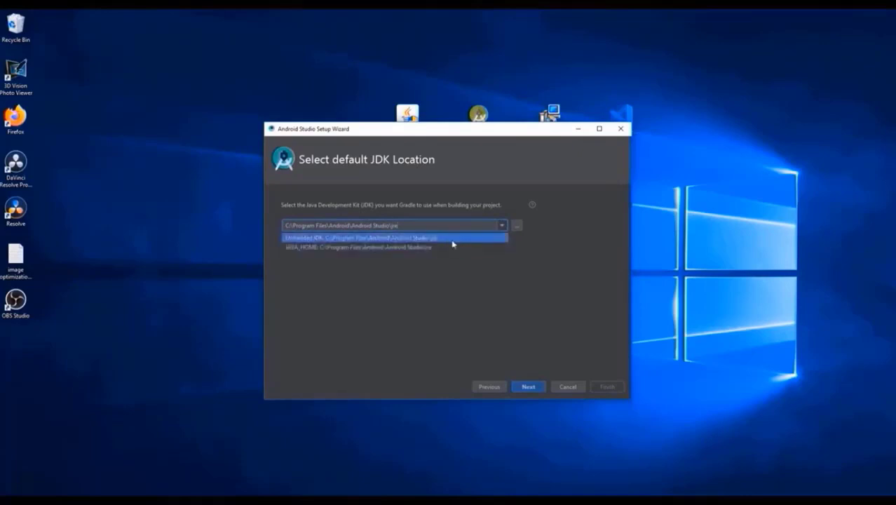
click(407, 249)
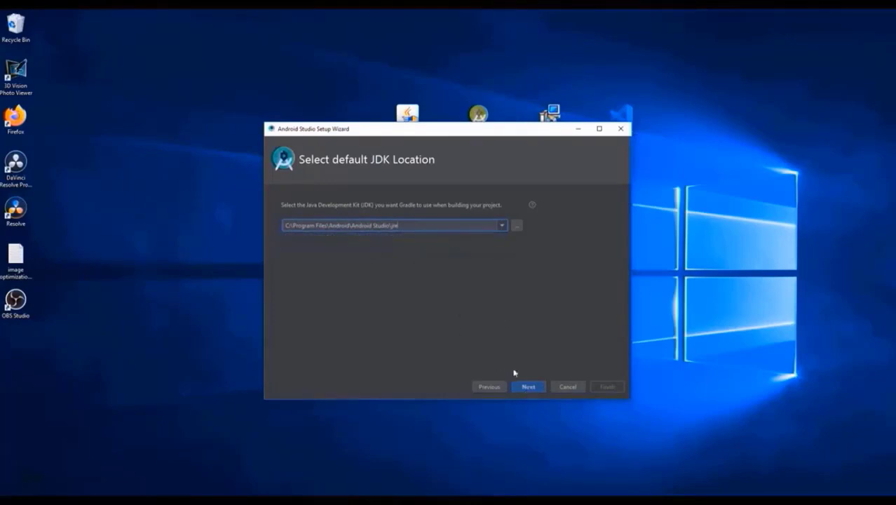
click(530, 388)
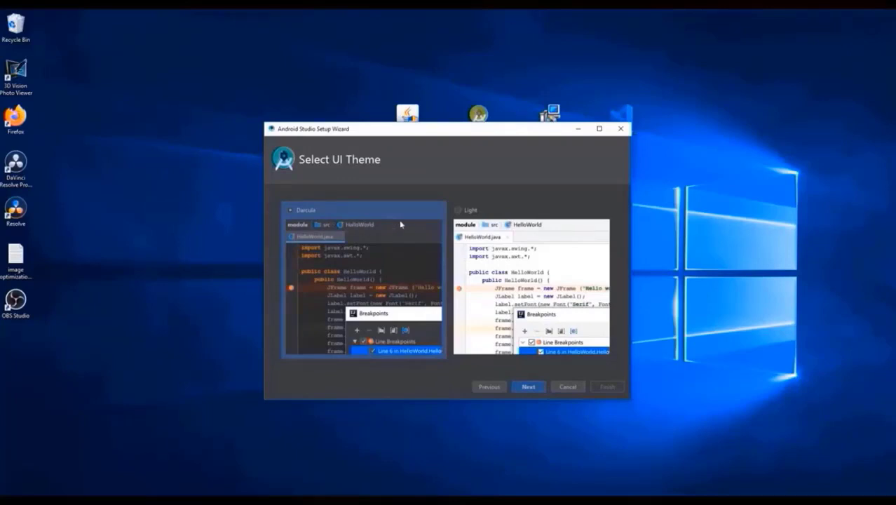
Preview the Light UI theme and settle on the Darcula theme
click(467, 212)
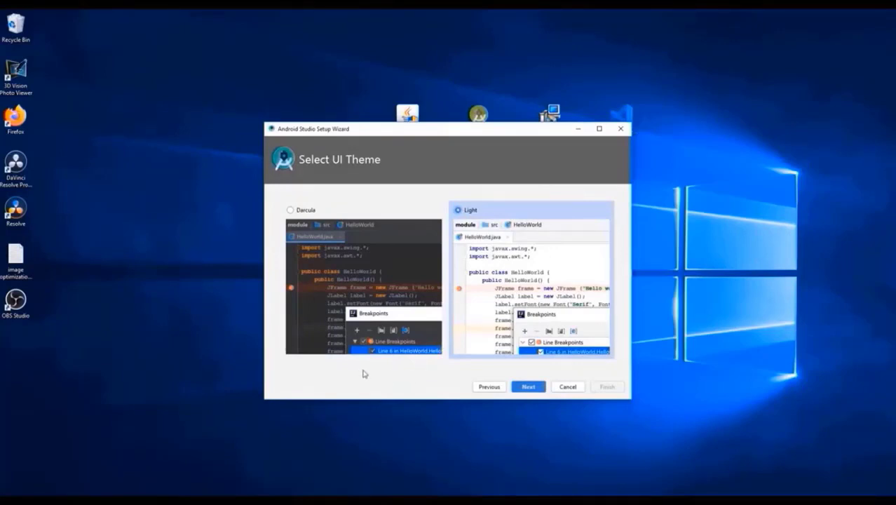
click(290, 209)
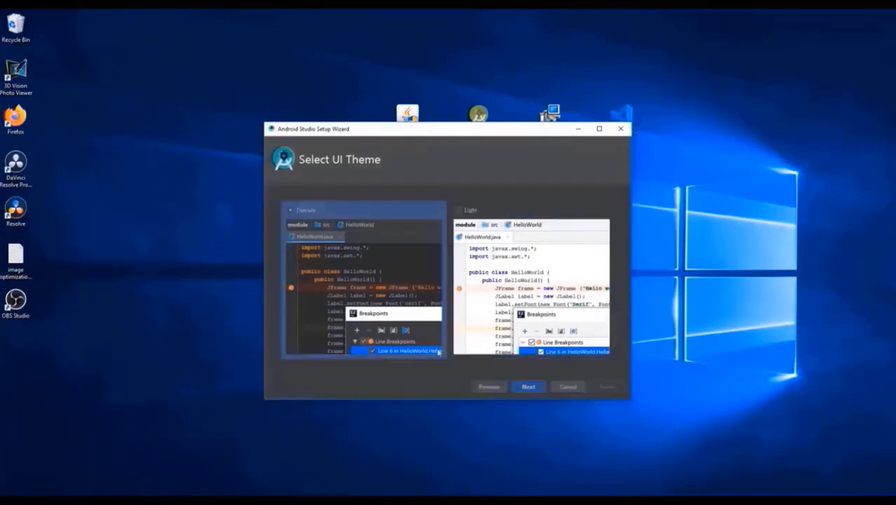
click(527, 388)
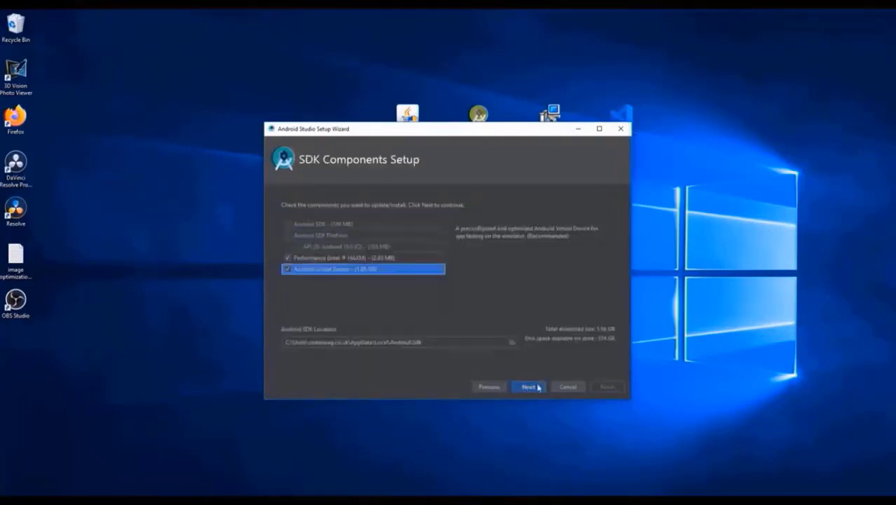
Accept the selected SDK components with the recommended 2.0 GB emulator RAM, review the settings and complete the component installation
click(529, 387)
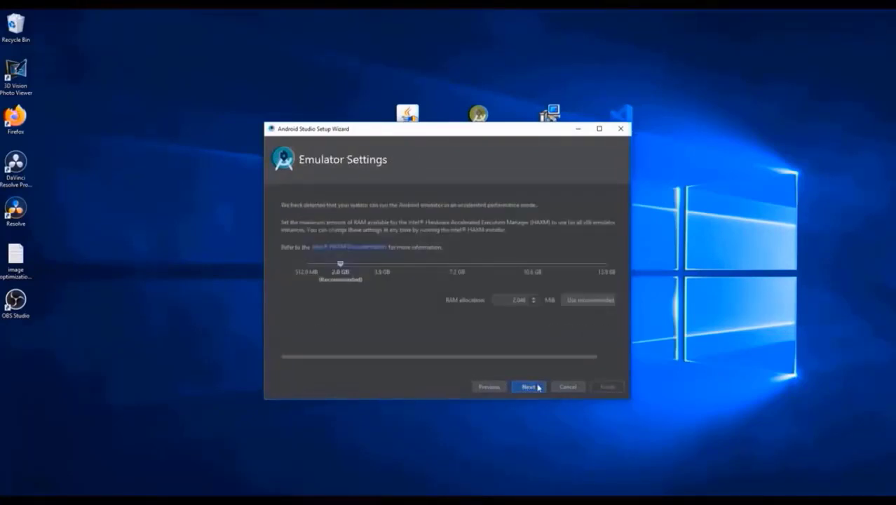
click(529, 387)
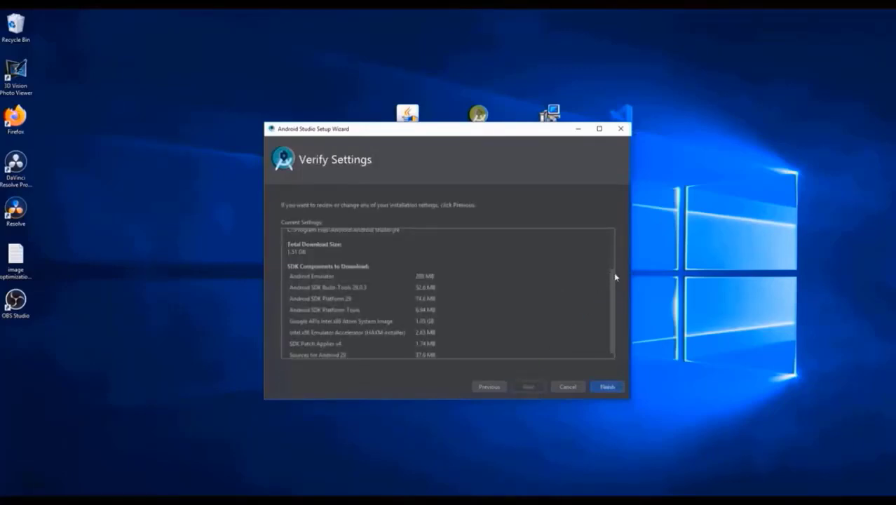
drag(614, 282, 612, 252)
drag(630, 399, 709, 477)
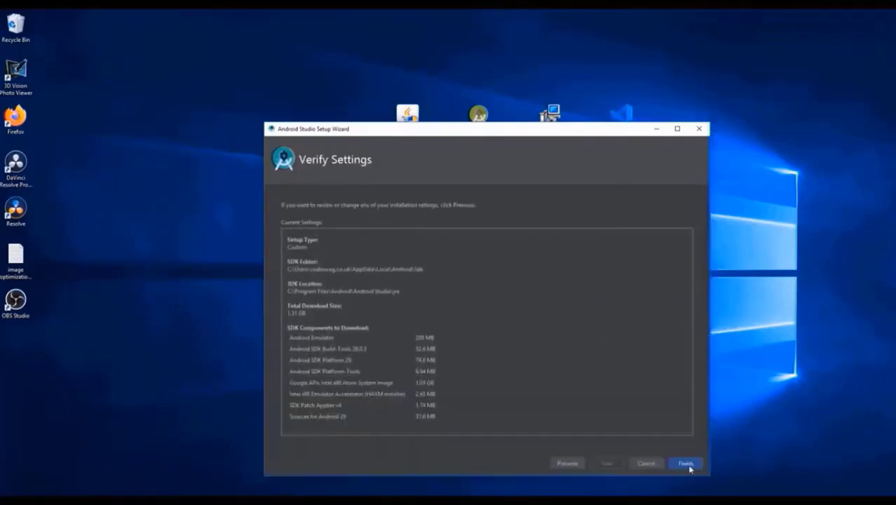
click(685, 464)
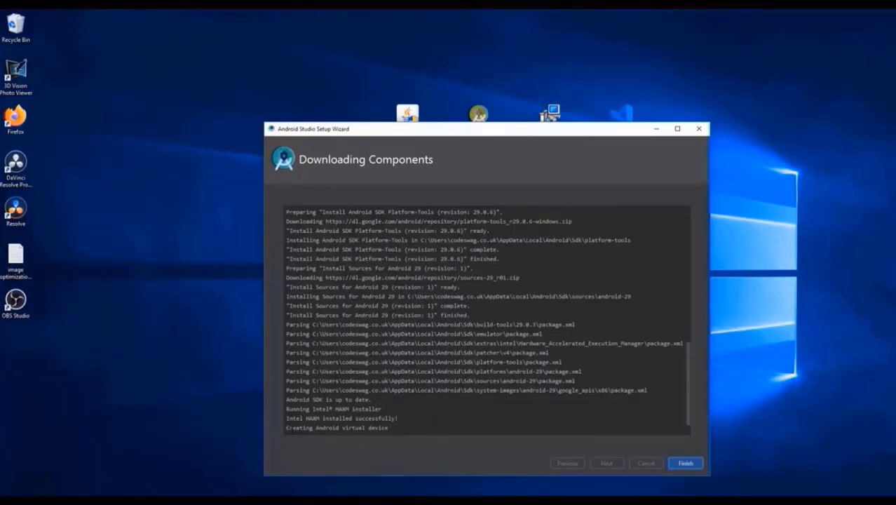
drag(290, 427, 436, 447)
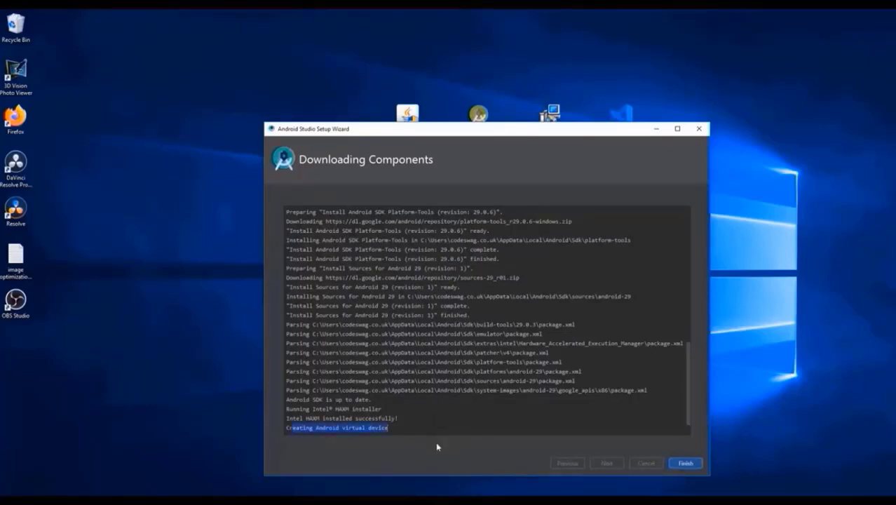
click(685, 464)
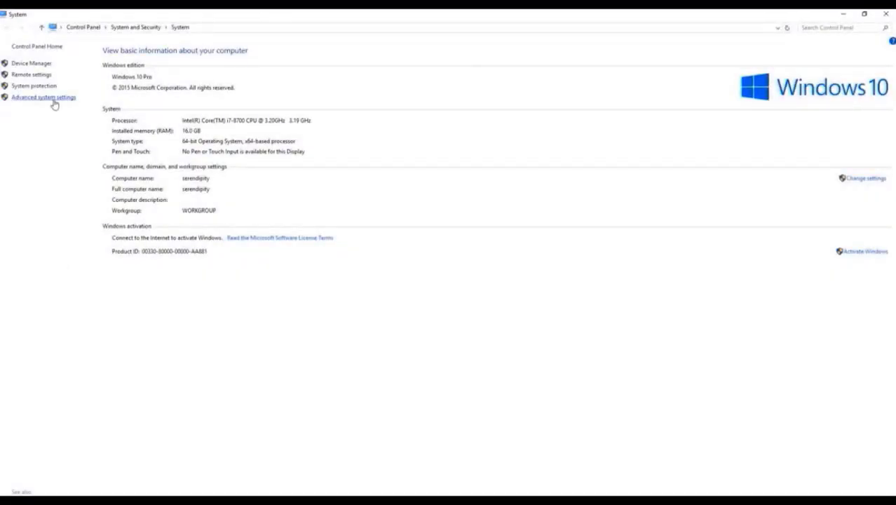
Open the environment variables from the advanced system settings and start a new user variable named ANDROID_HOME
click(54, 101)
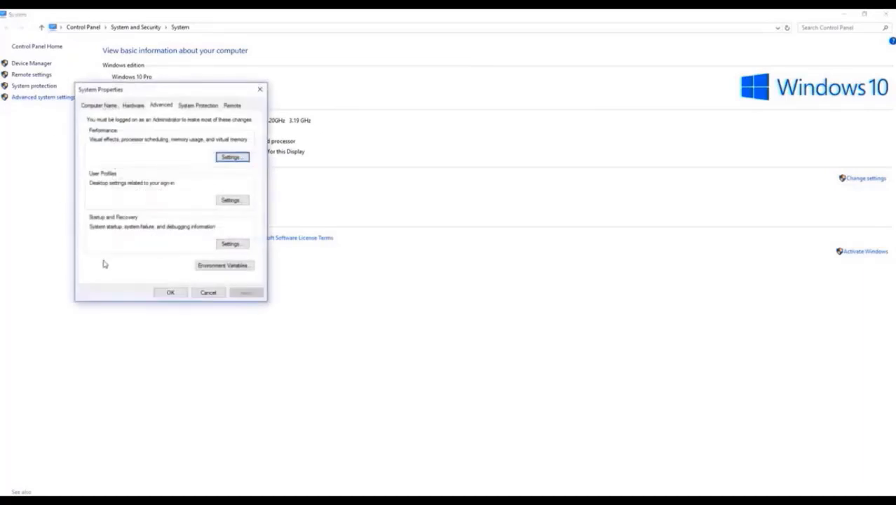
click(238, 267)
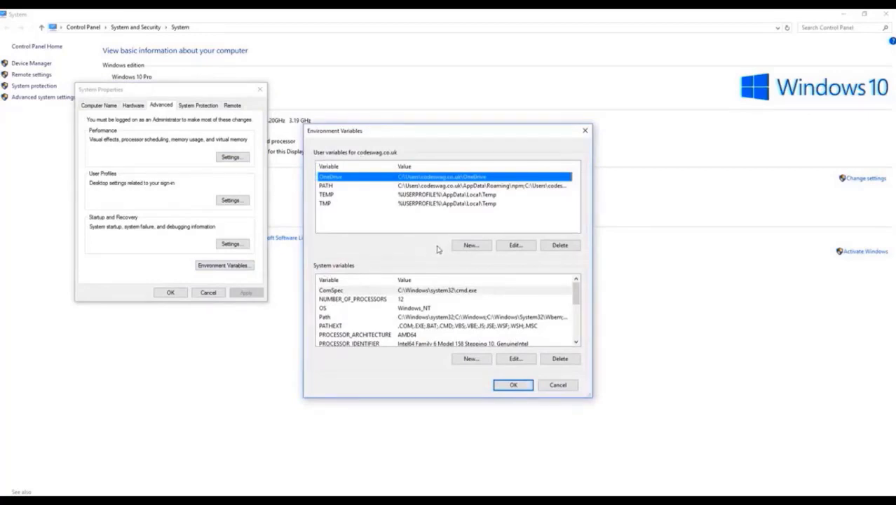
click(469, 245)
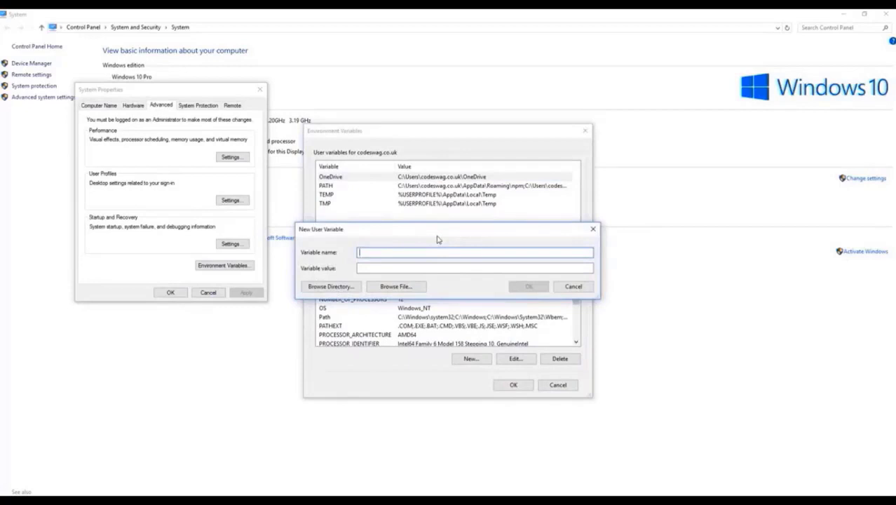
text(ANDROID_HOME)
click(385, 267)
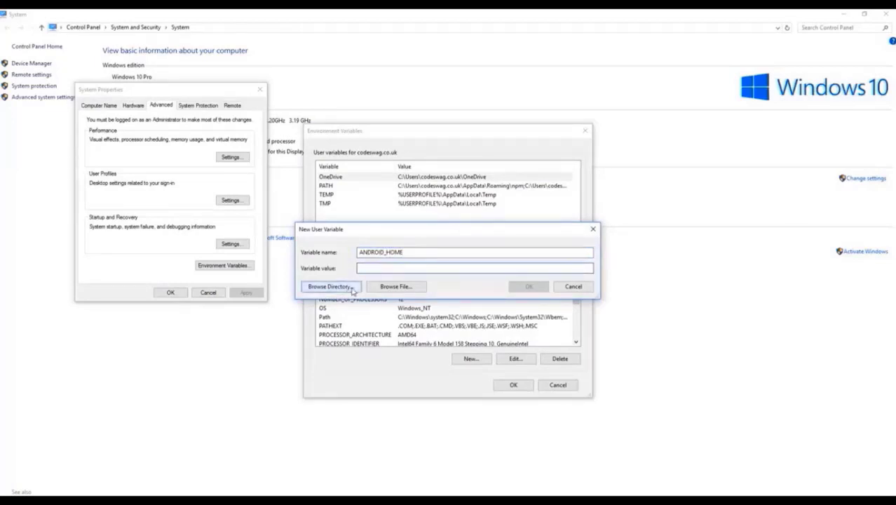
Set the ANDROID_HOME value by browsing to AppData\Local\Android\Sdk in the user folder, and save the variable
click(352, 289)
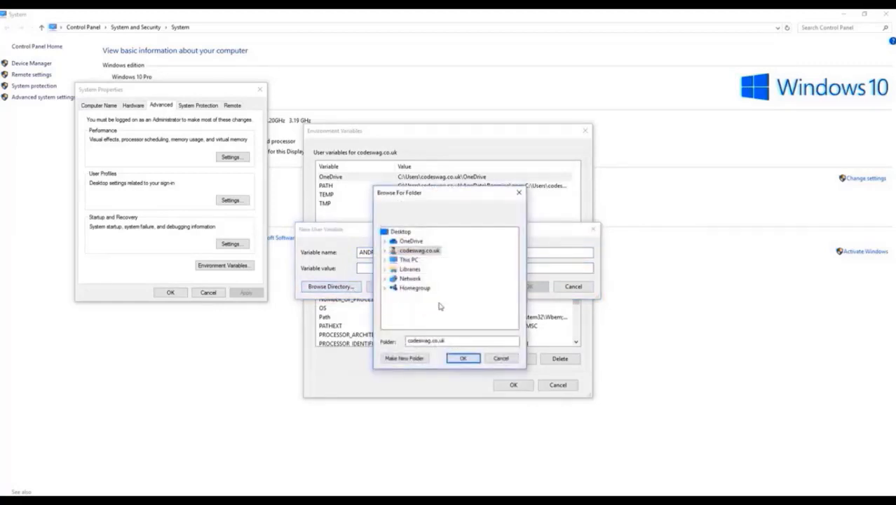
click(386, 251)
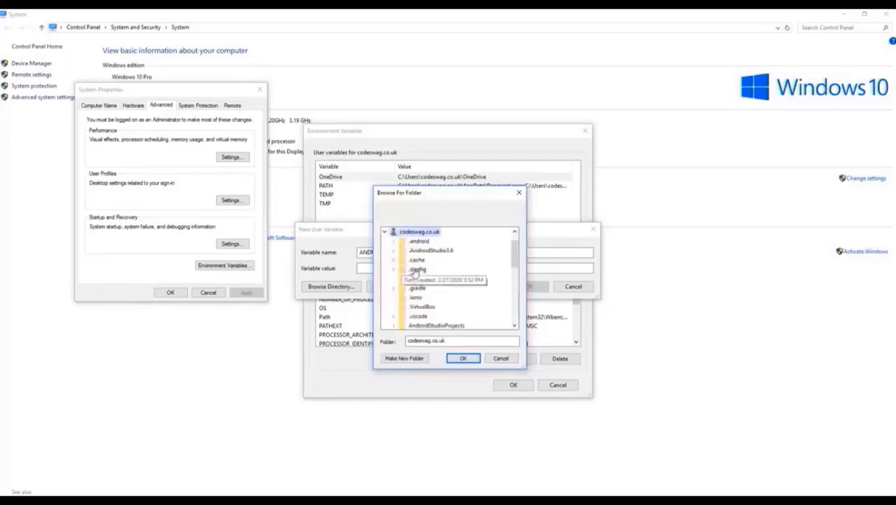
drag(514, 258, 514, 270)
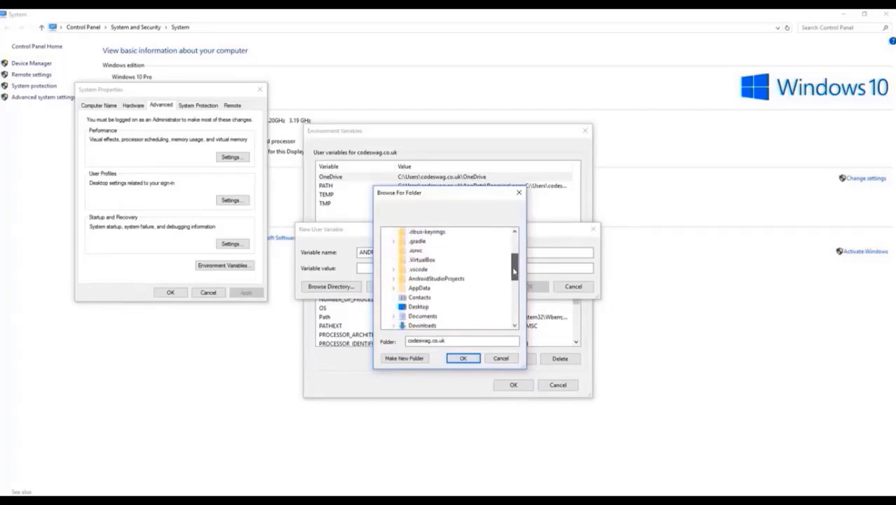
click(394, 288)
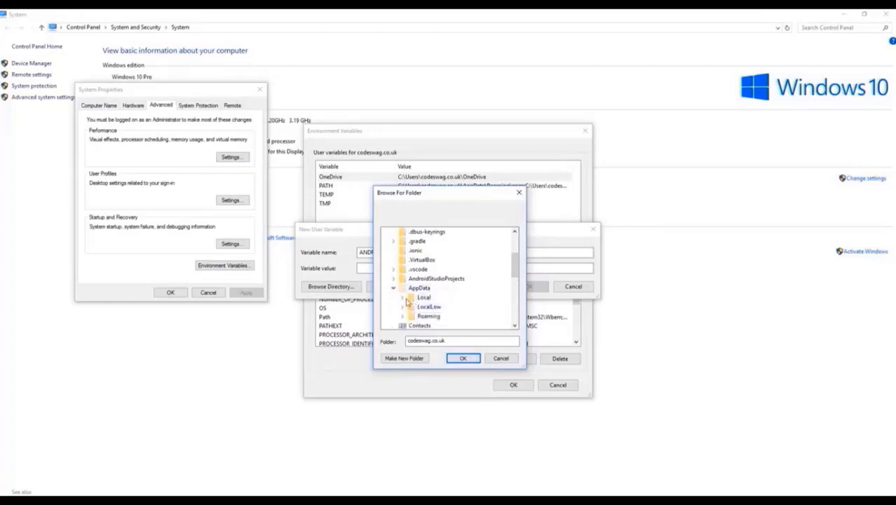
click(403, 298)
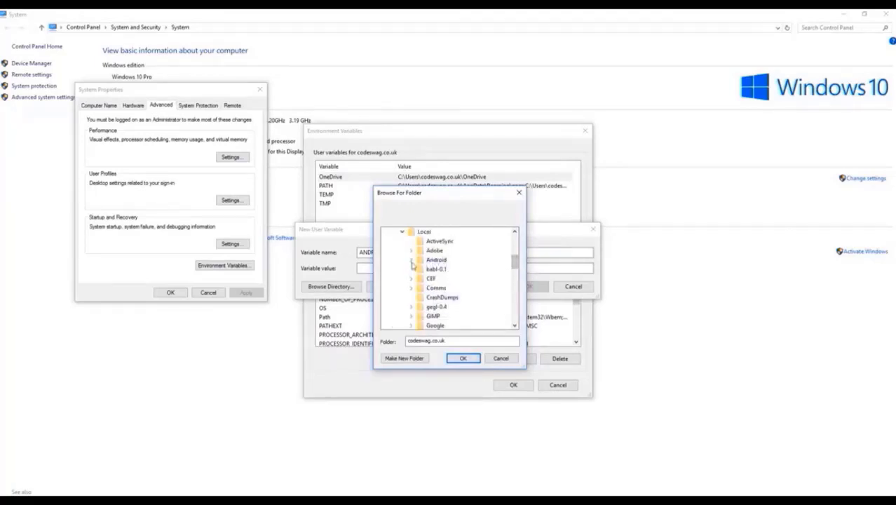
click(413, 261)
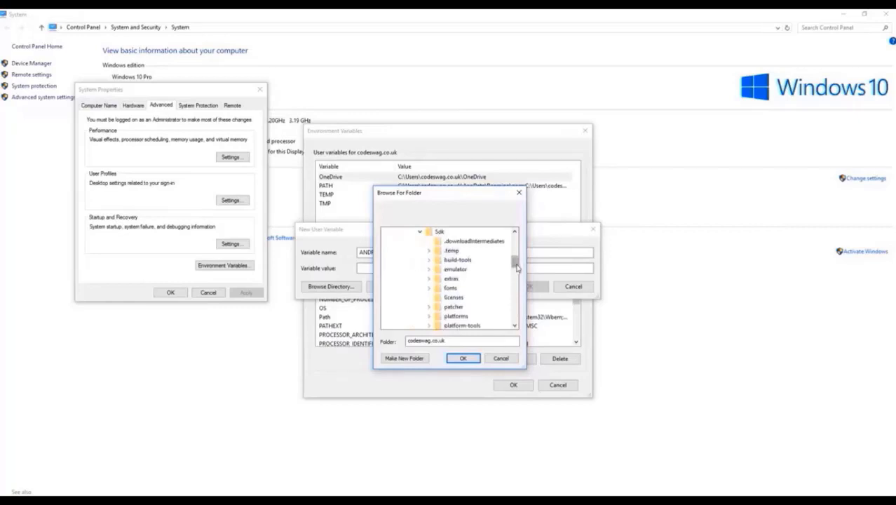
scroll(516, 266, up, 1)
click(439, 260)
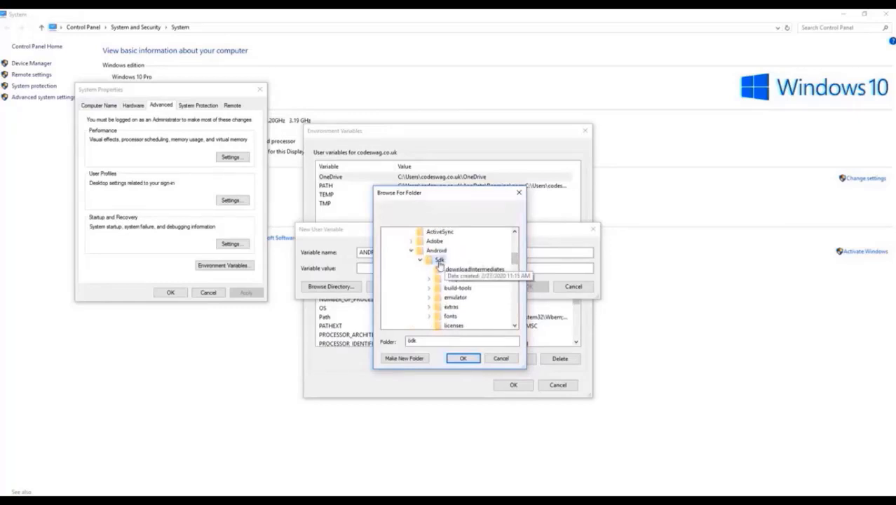
click(463, 359)
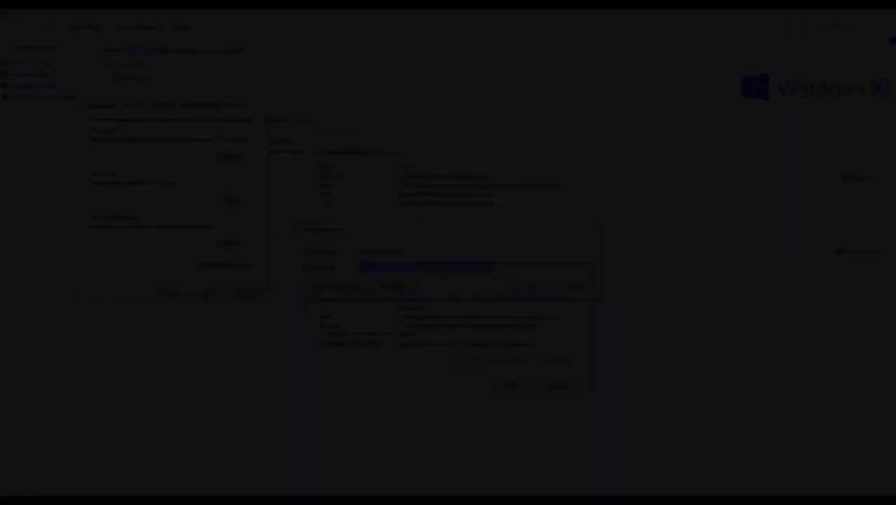
click(529, 287)
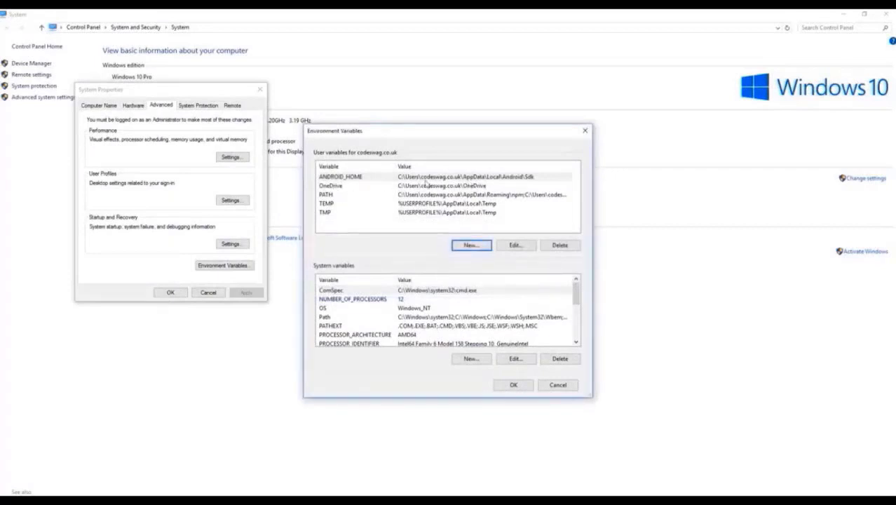
Edit the system Path variable and add the platform-tools folder of the Android Sdk as a new entry
click(345, 319)
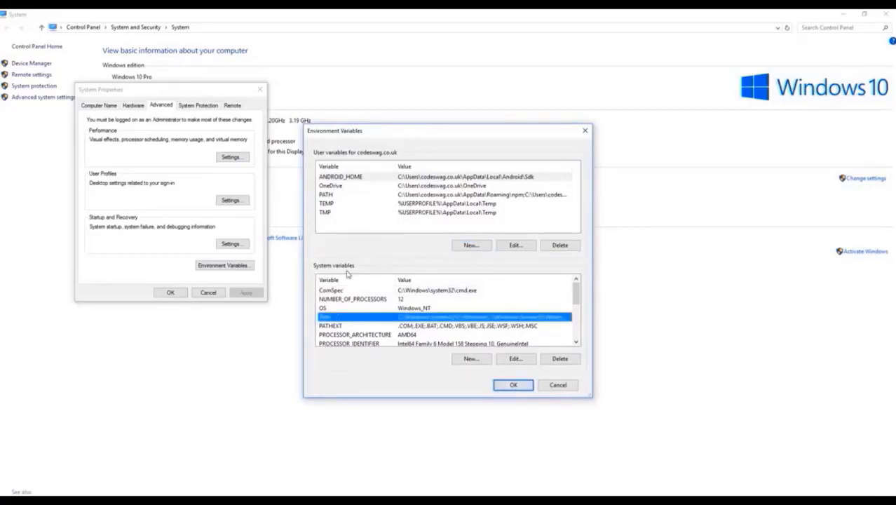
click(513, 361)
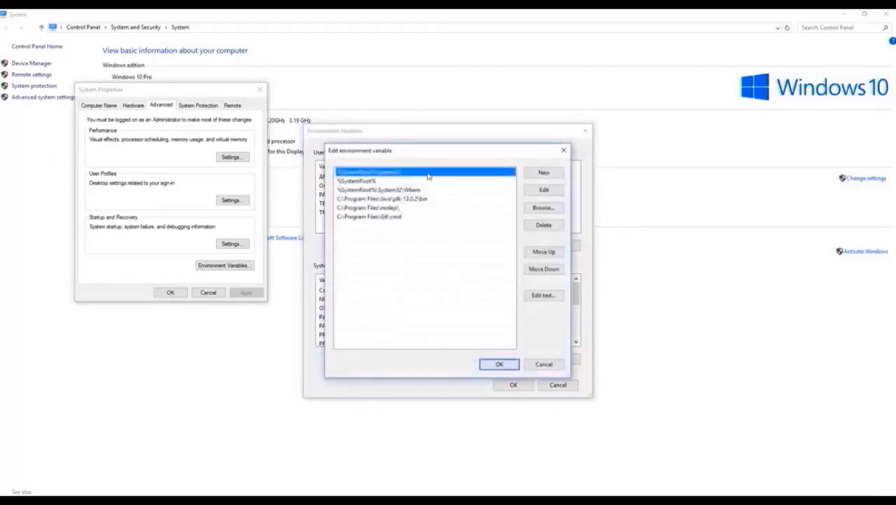
click(551, 176)
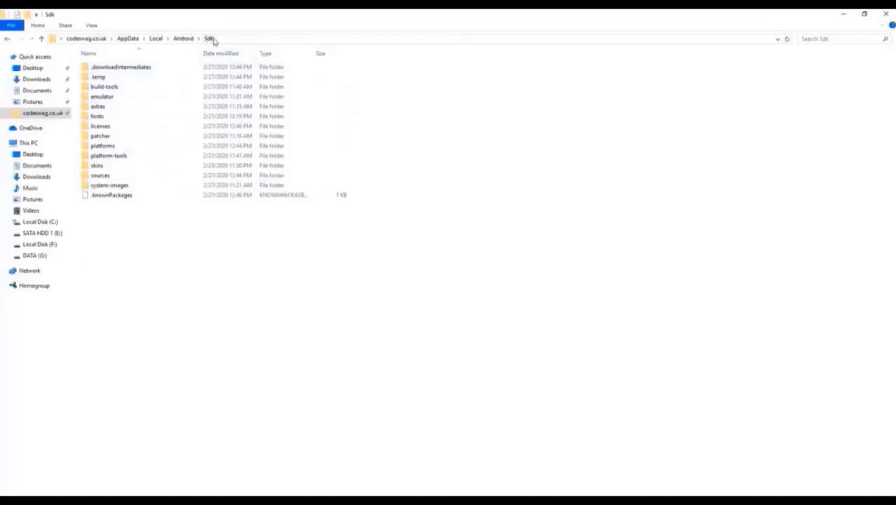
Add the full path of the Android Sdk build-tools folder as a new entry in the system Path variable and save the environment variables
double_click(112, 87)
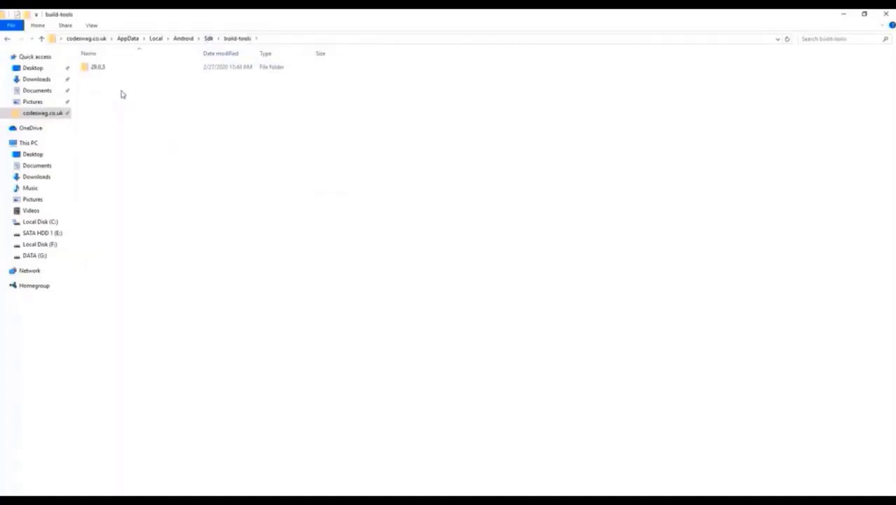
click(276, 40)
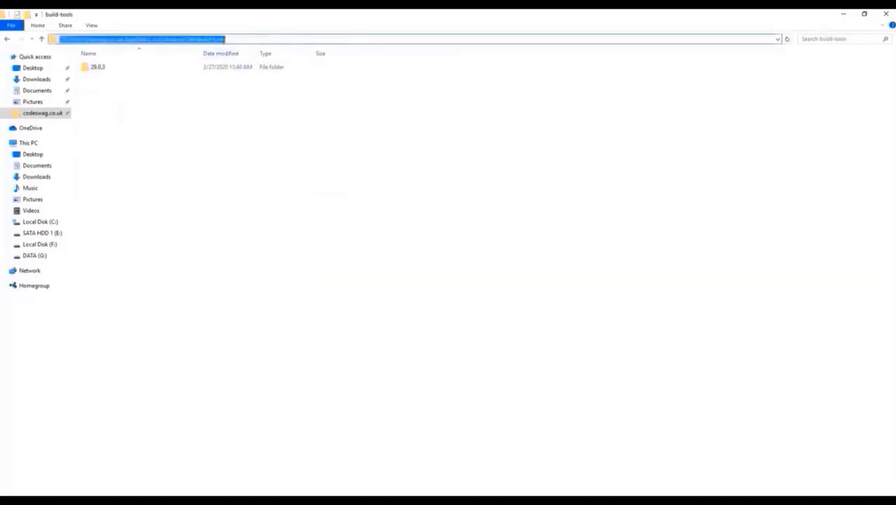
right_click(223, 40)
click(238, 70)
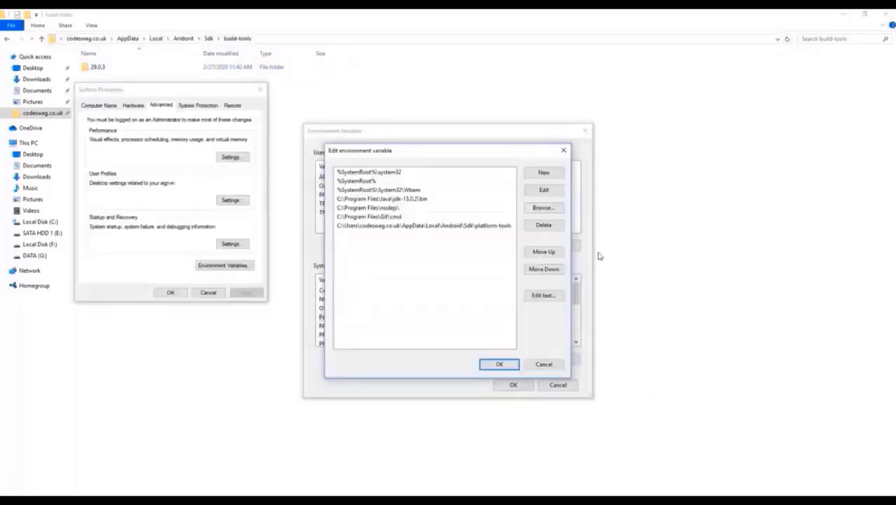
click(543, 173)
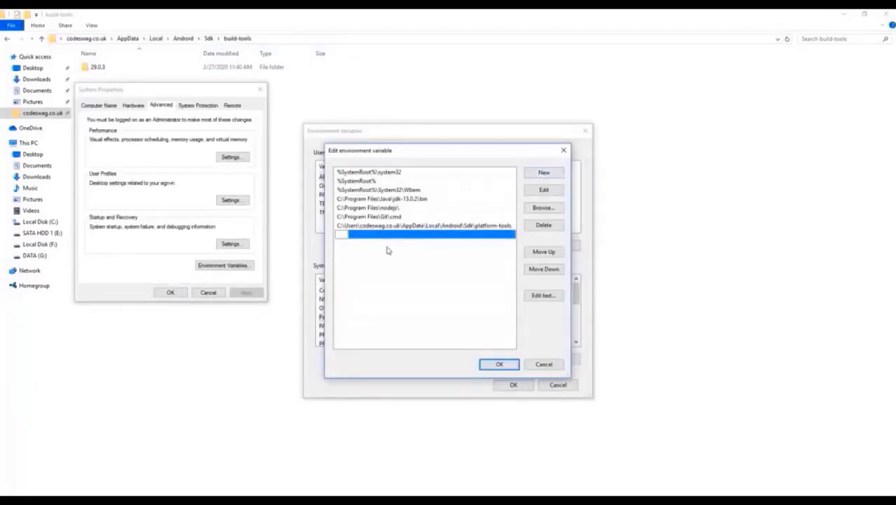
right_click(344, 234)
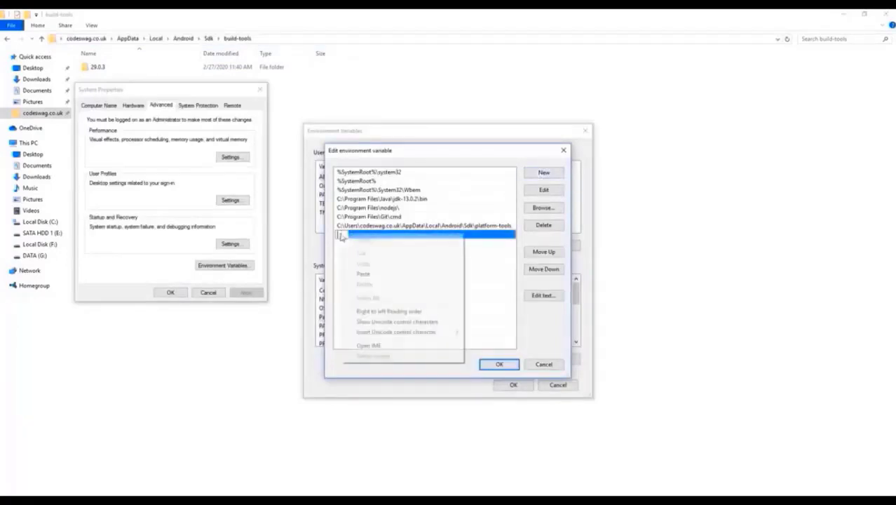
click(379, 274)
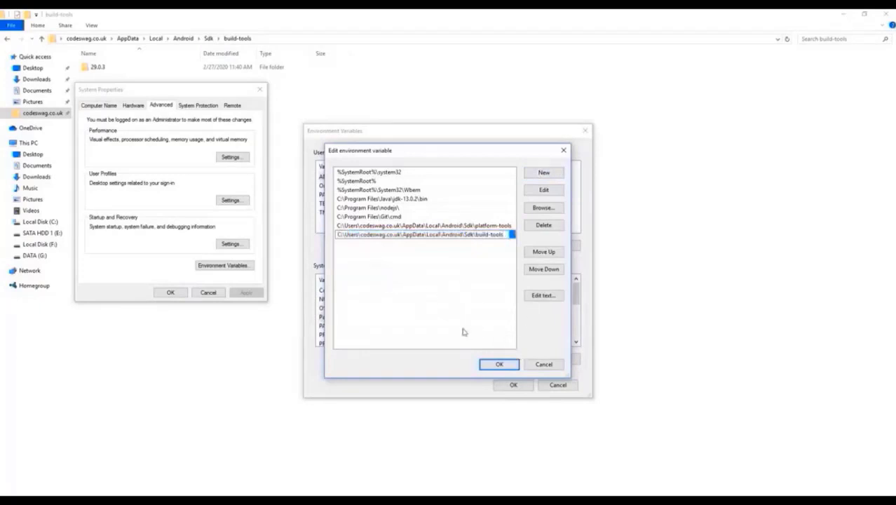
click(500, 365)
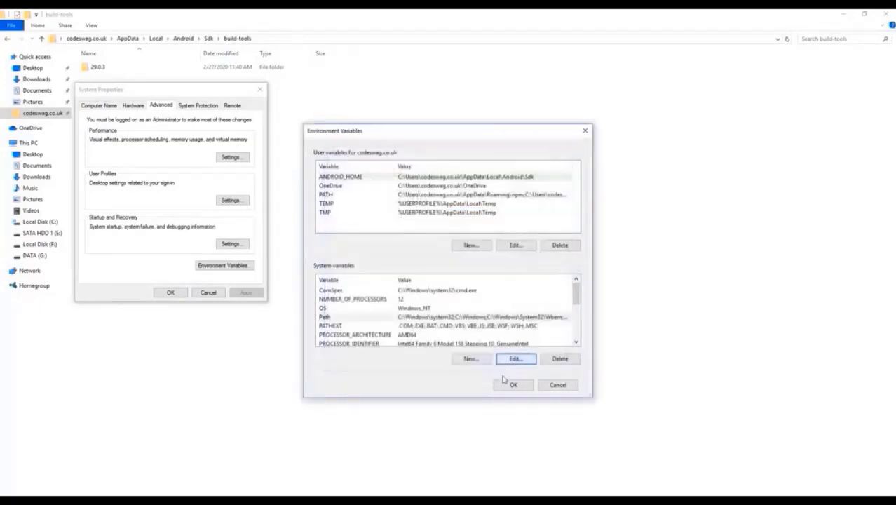
click(514, 386)
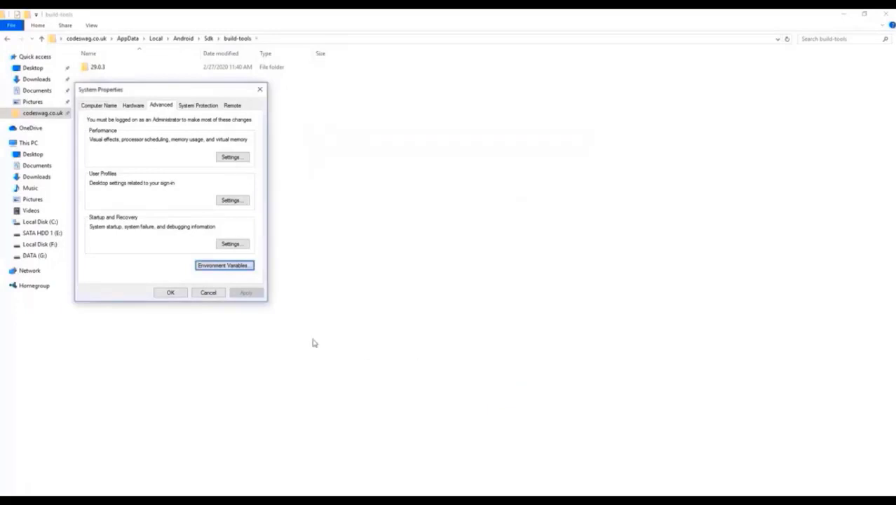
click(180, 295)
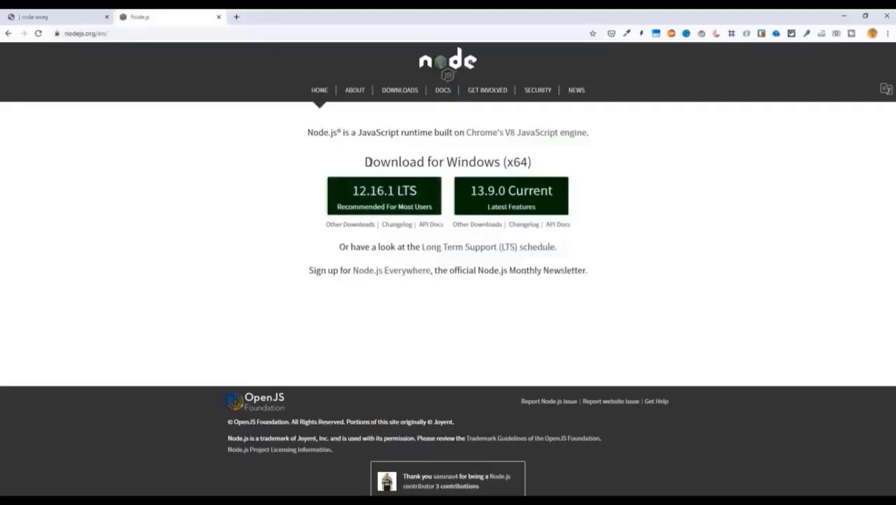
Run the Node.js 12.16.1 x64 Windows installer from the desktop and accept its license agreement
drag(365, 162, 537, 162)
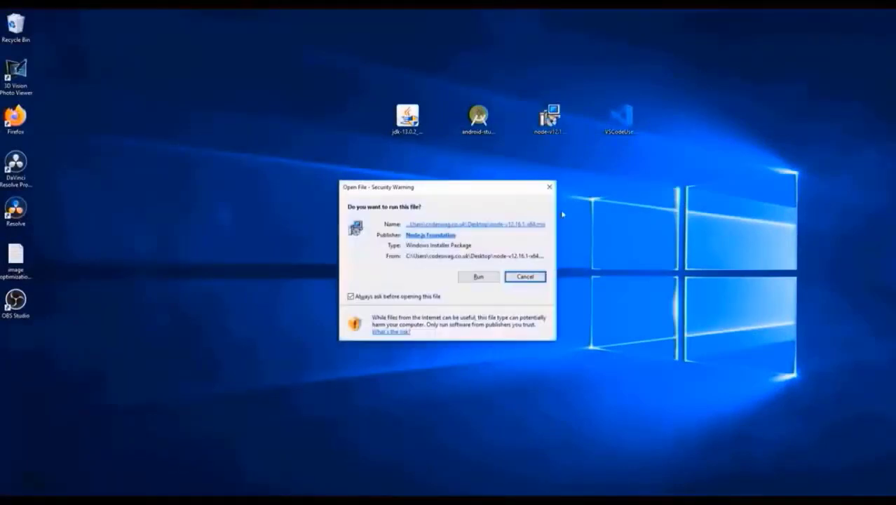
click(480, 278)
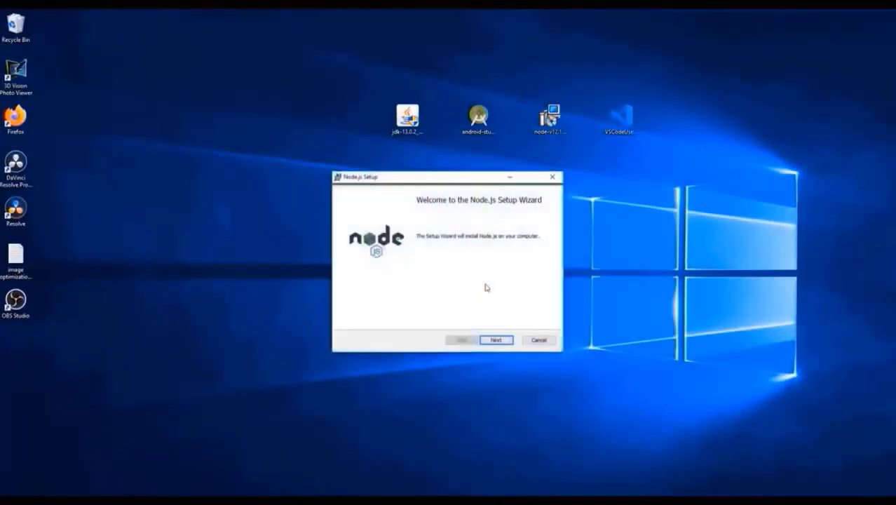
click(495, 340)
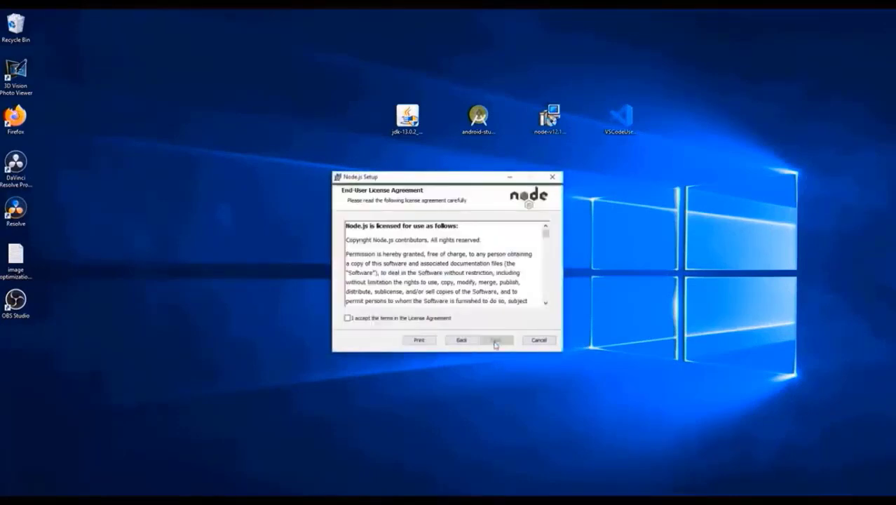
click(436, 320)
click(499, 341)
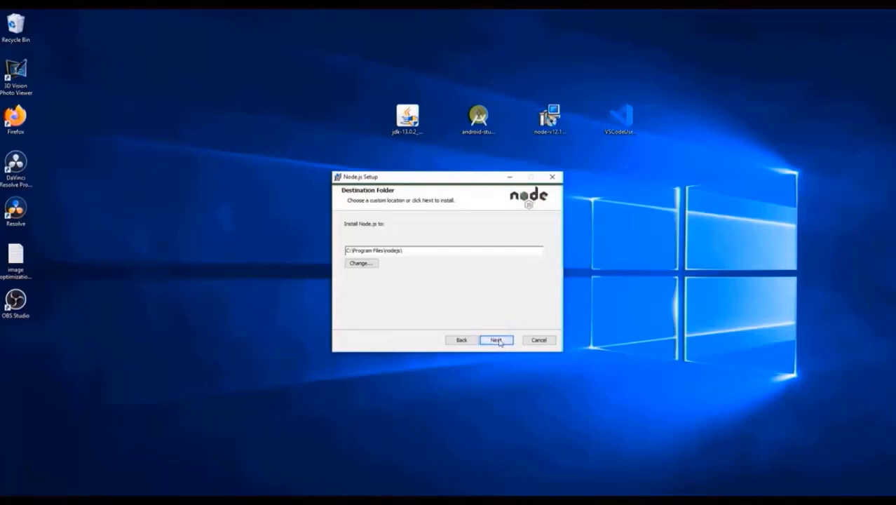
Install Node.js to C:\Program Files\nodejs\ with the default features, without the native module tools, and finish the setup
click(499, 341)
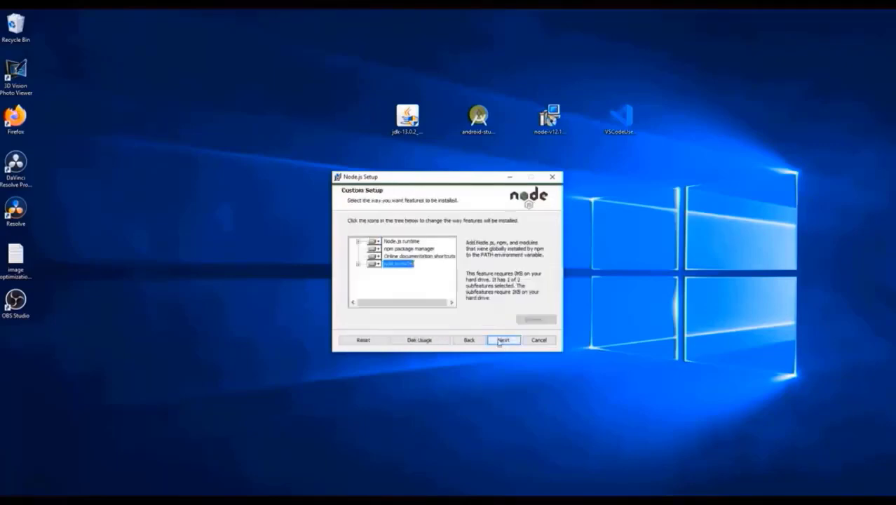
click(502, 340)
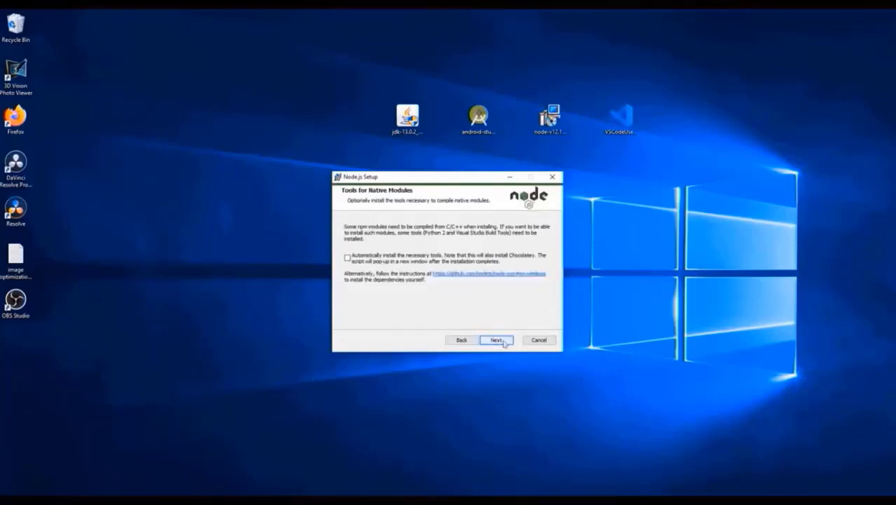
click(503, 342)
click(504, 340)
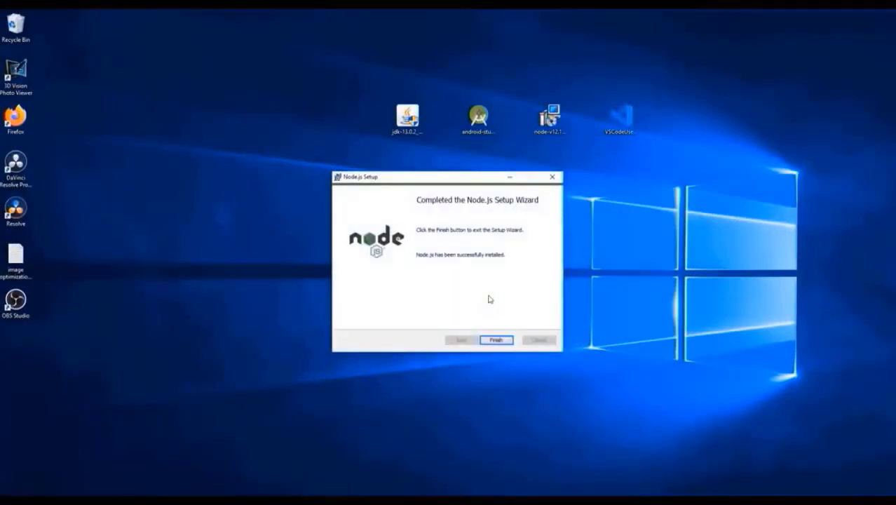
click(496, 341)
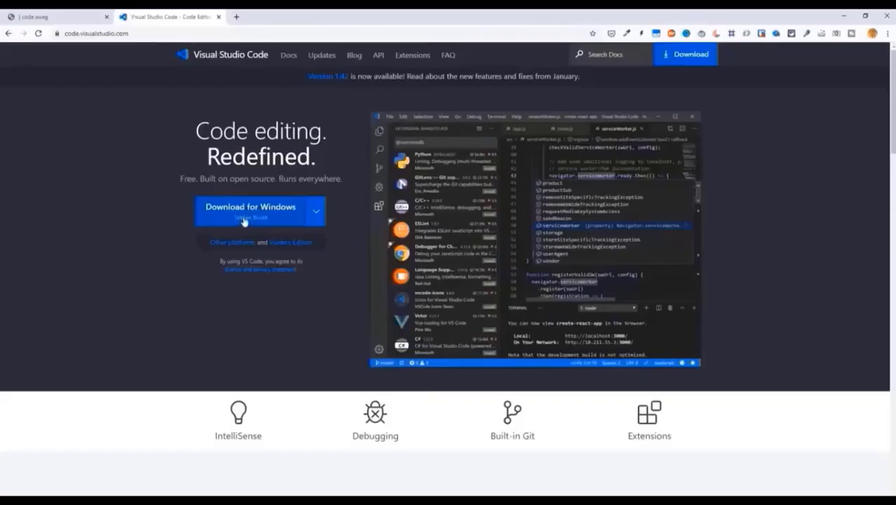
Run the VSCodeUserSetup-x64-1.42.1 installer from the desktop and accept its license agreement
click(317, 212)
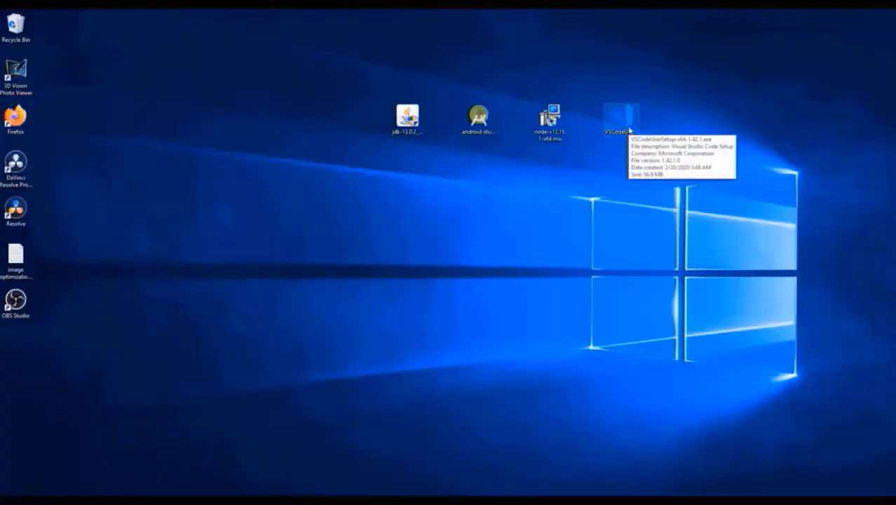
double_click(626, 126)
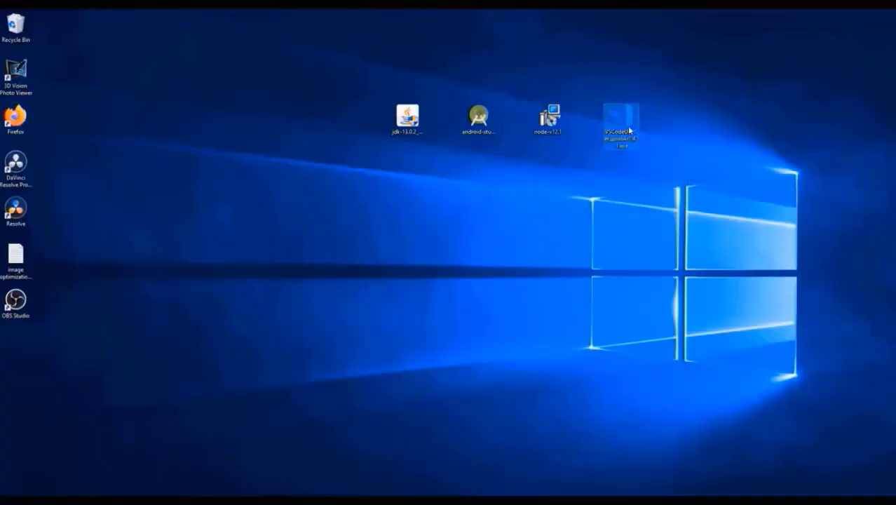
click(496, 278)
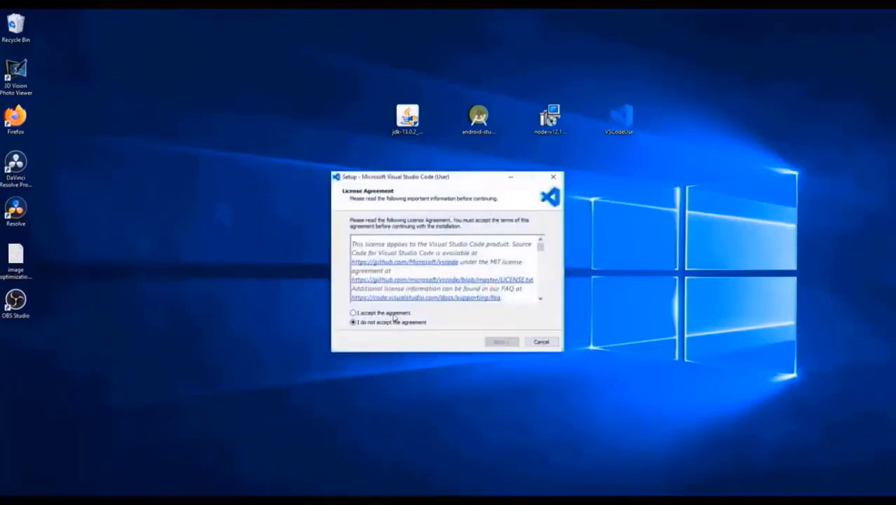
click(393, 313)
click(503, 343)
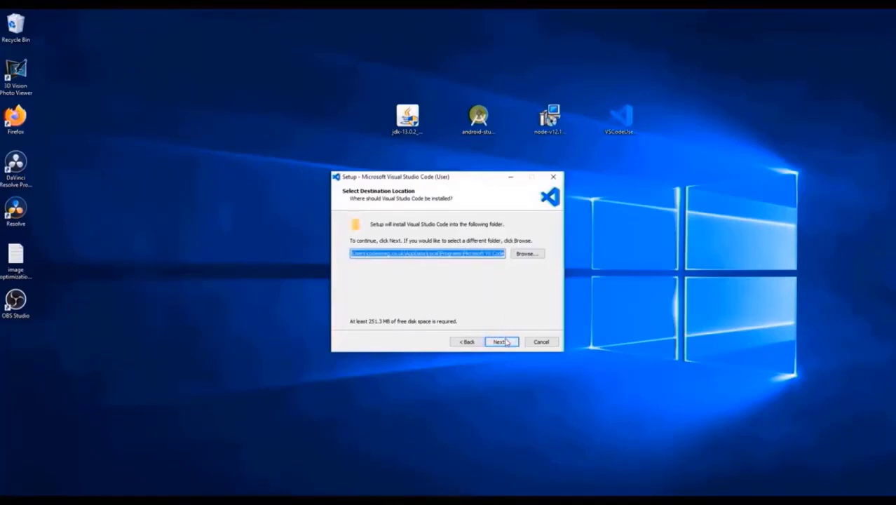
Install Visual Studio Code with the default folders and additional tasks, including Add to PATH, and launch it in a maximized window
click(502, 341)
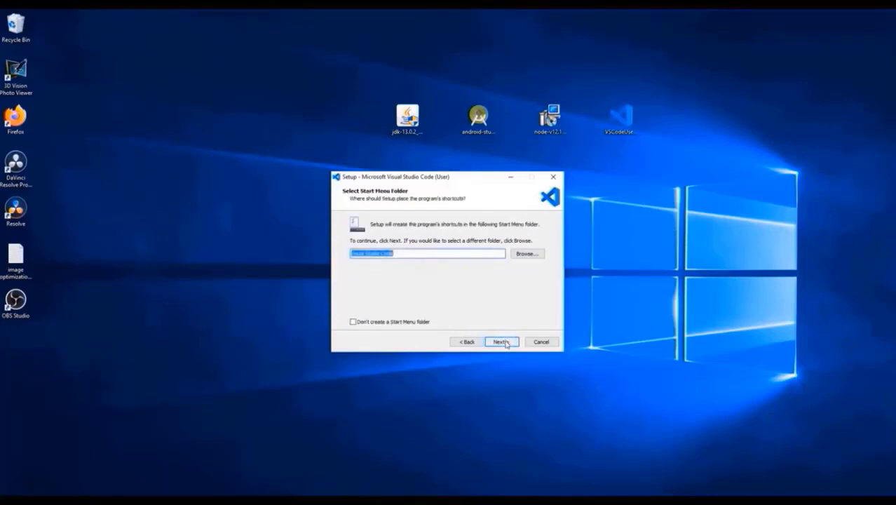
click(502, 343)
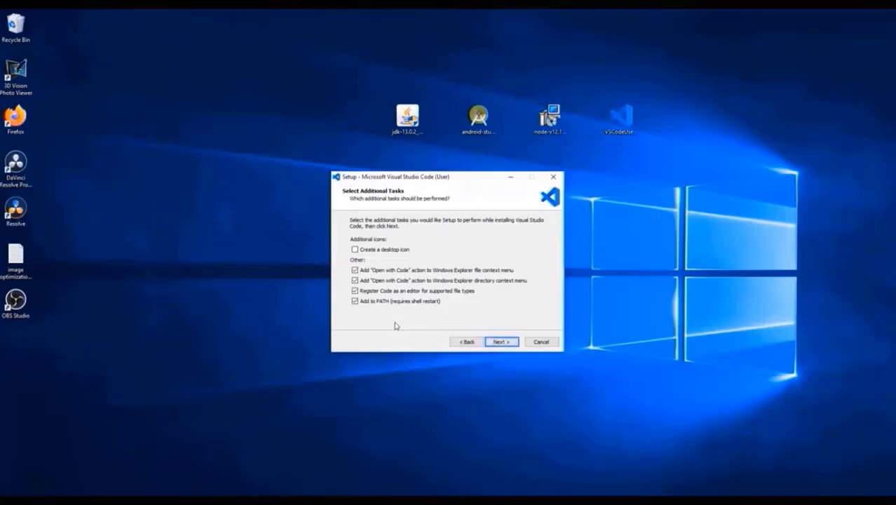
click(501, 342)
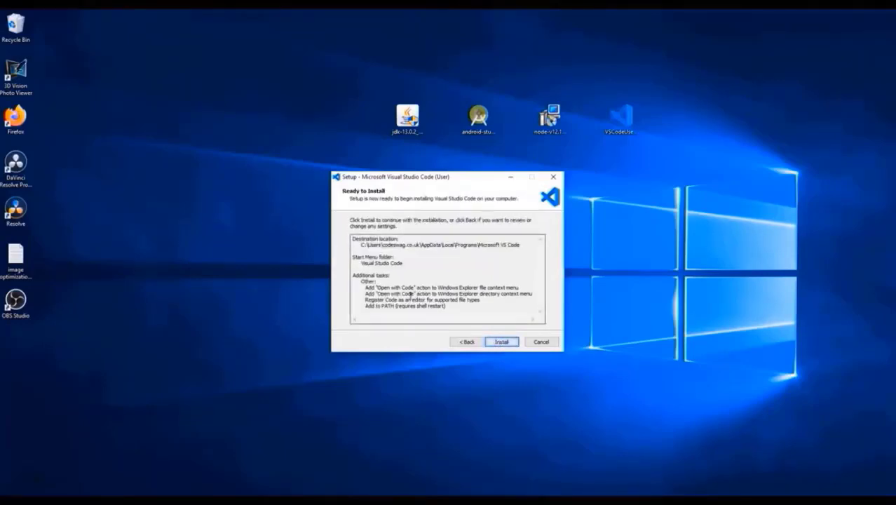
click(501, 342)
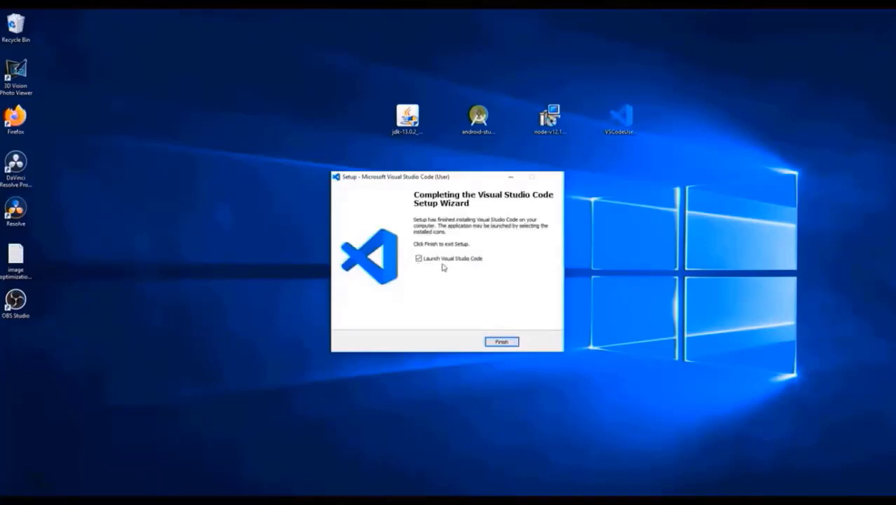
click(502, 343)
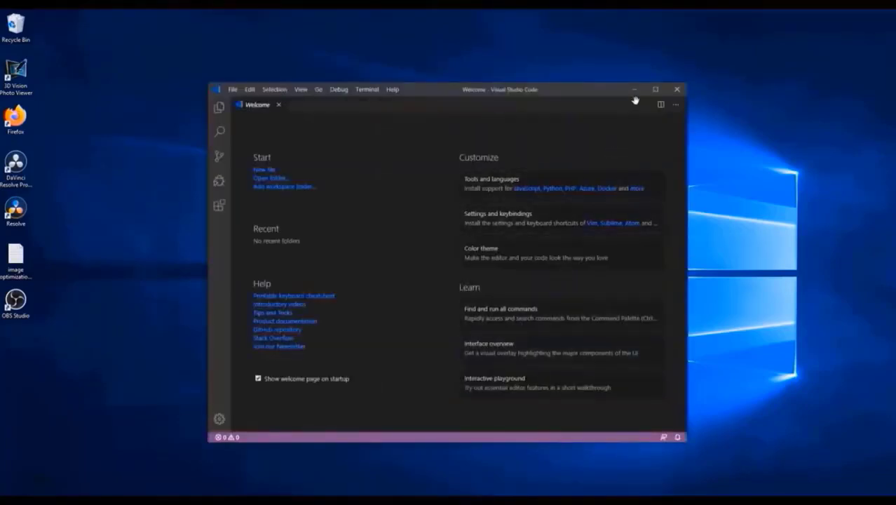
click(656, 92)
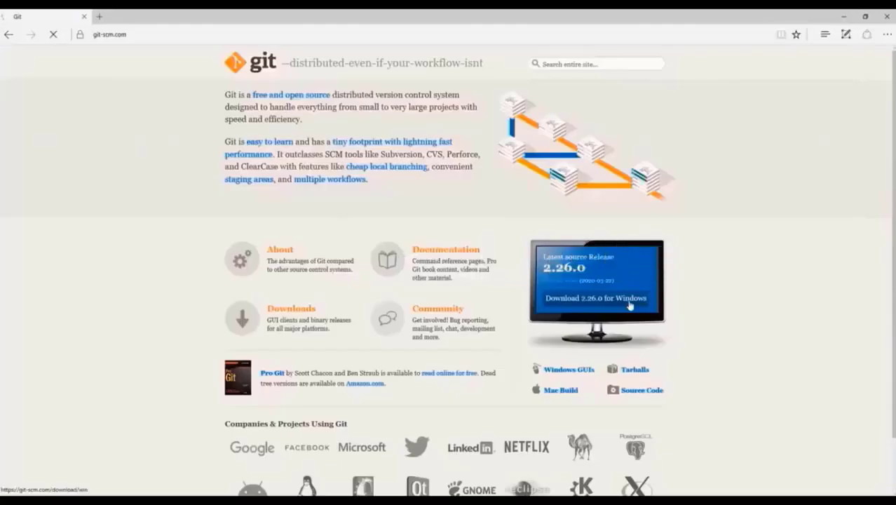
Request the Windows download on the Git website, then run the Git-2.25.1-64-bit installer from Downloads and allow it to make changes
click(630, 303)
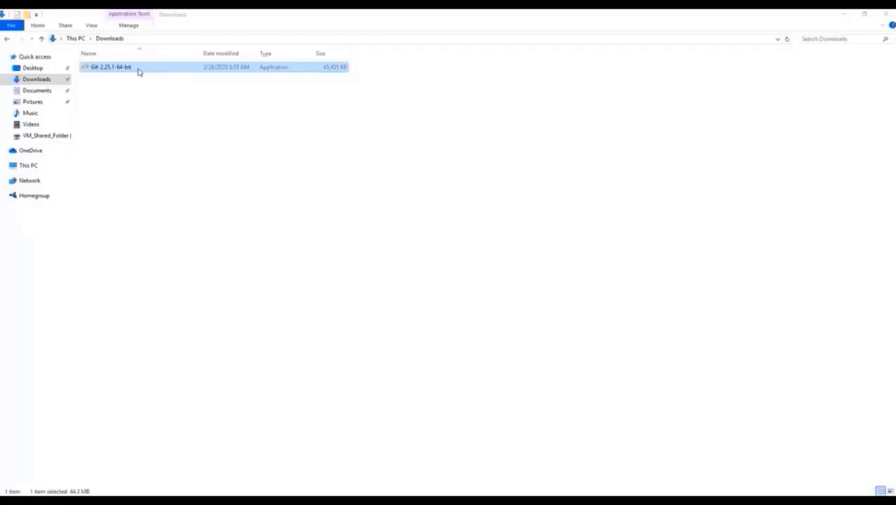
double_click(138, 70)
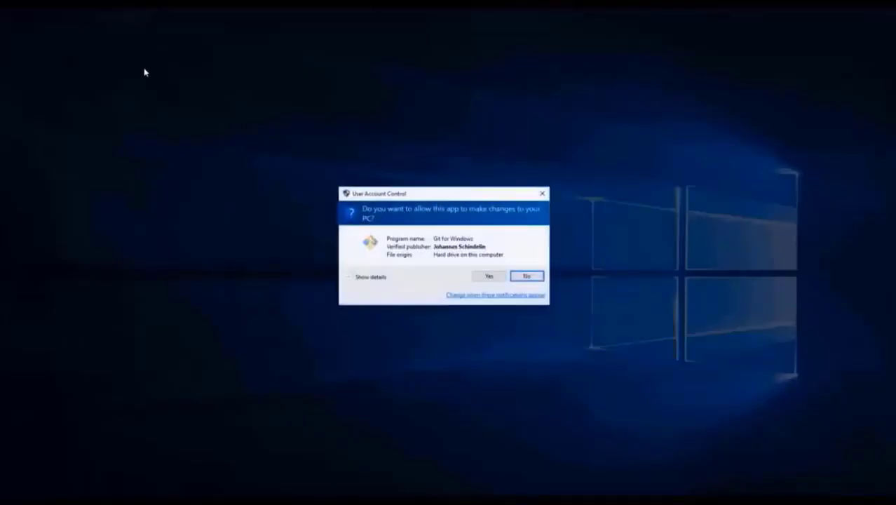
click(497, 280)
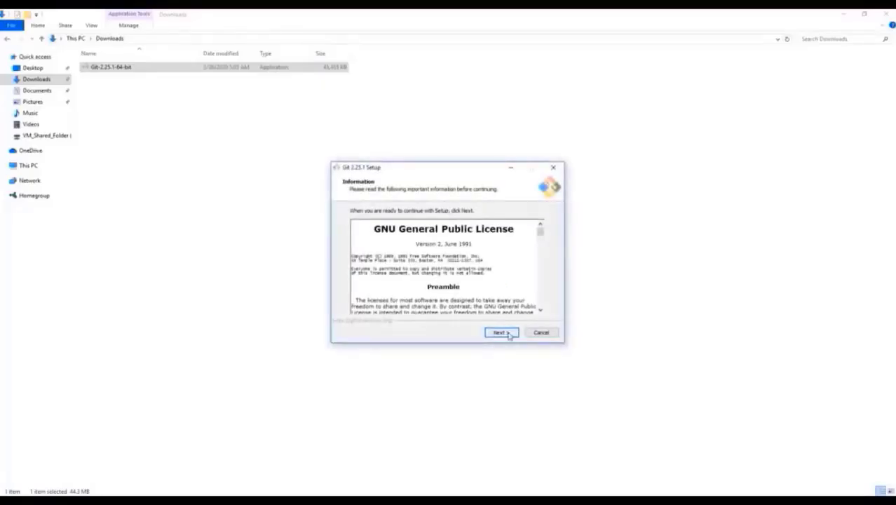
Install Git to C:\Program Files\Git with the default Start Menu folder and options, and turn off viewing the release notes
click(508, 333)
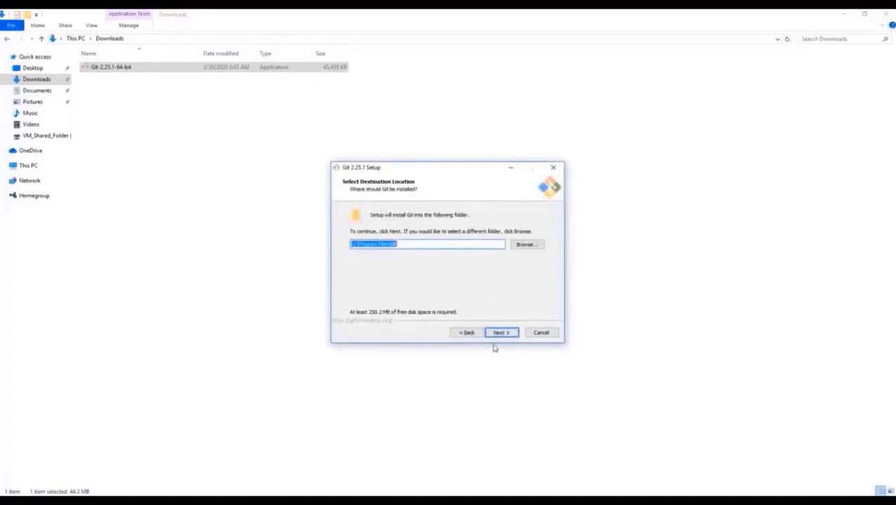
click(508, 335)
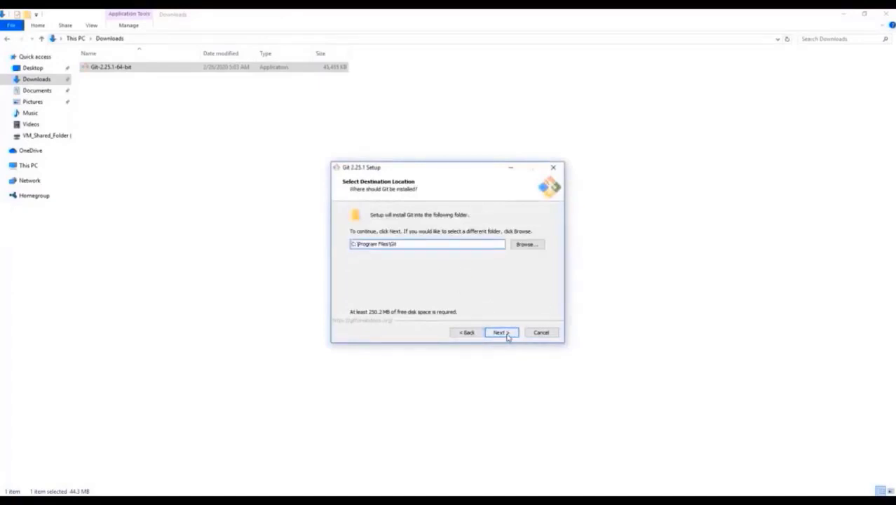
click(503, 334)
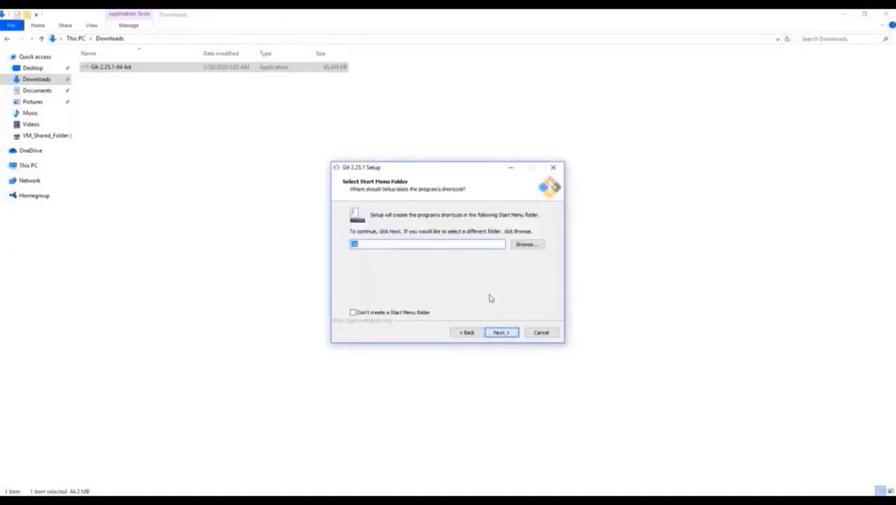
click(499, 333)
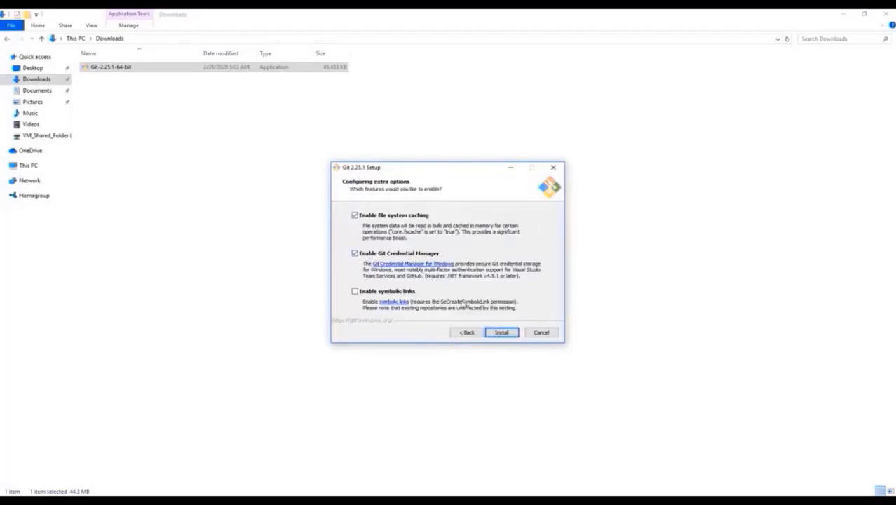
click(500, 333)
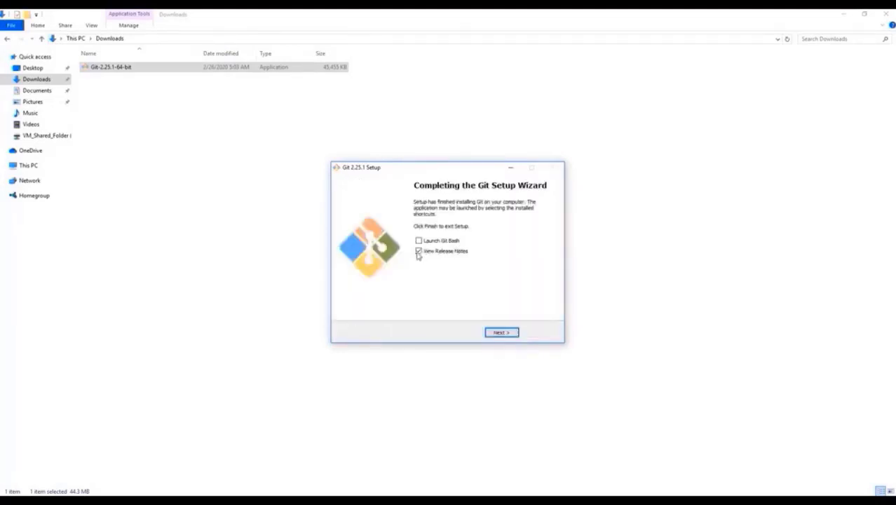
click(418, 253)
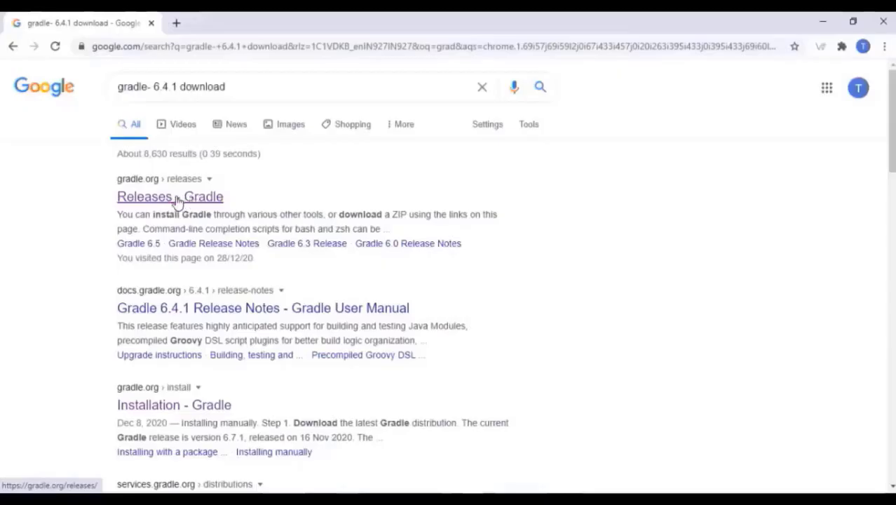
Open the Gradle releases page from the search results and download the binary-only package of v6.4.1
click(177, 200)
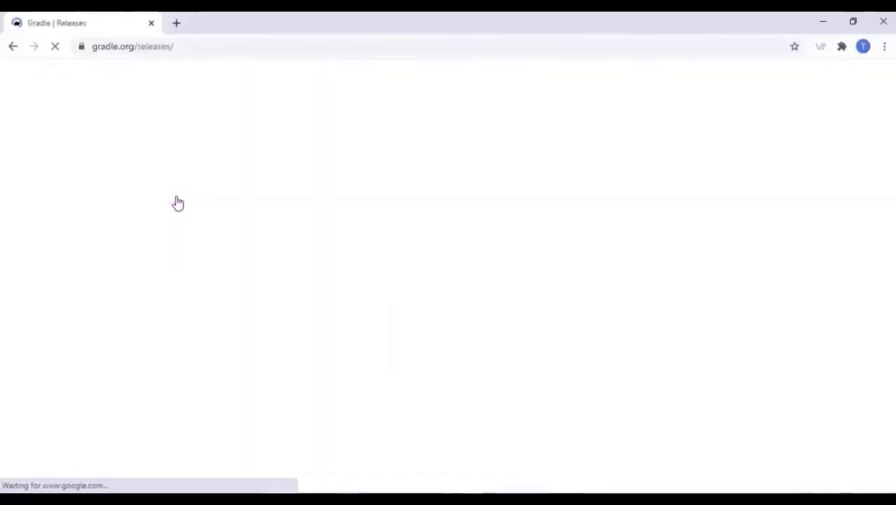
scroll(178, 202, down, 1)
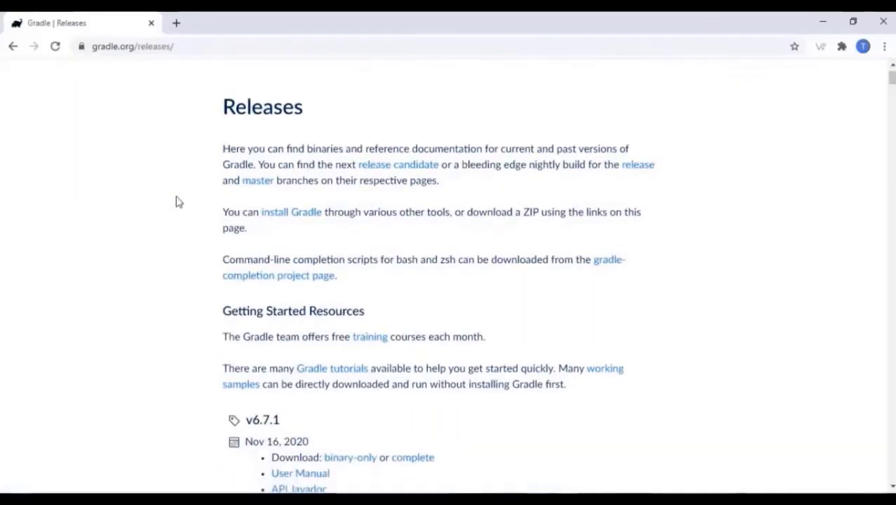
scroll(177, 202, down, 5)
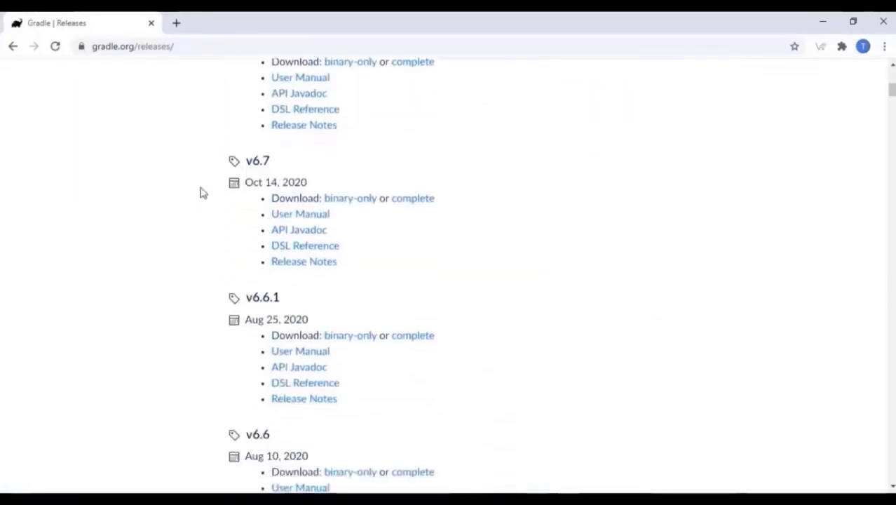
scroll(199, 193, down, 3)
scroll(205, 184, down, 4)
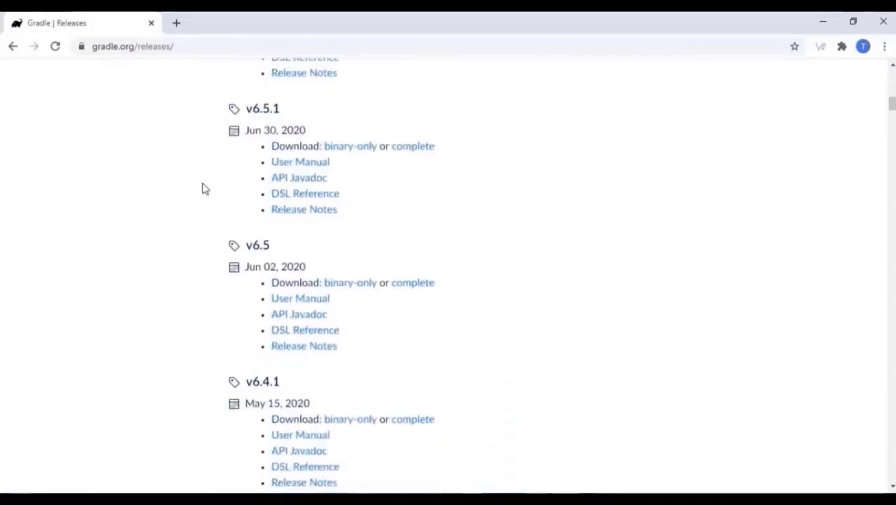
scroll(202, 189, down, 5)
scroll(202, 190, up, 2)
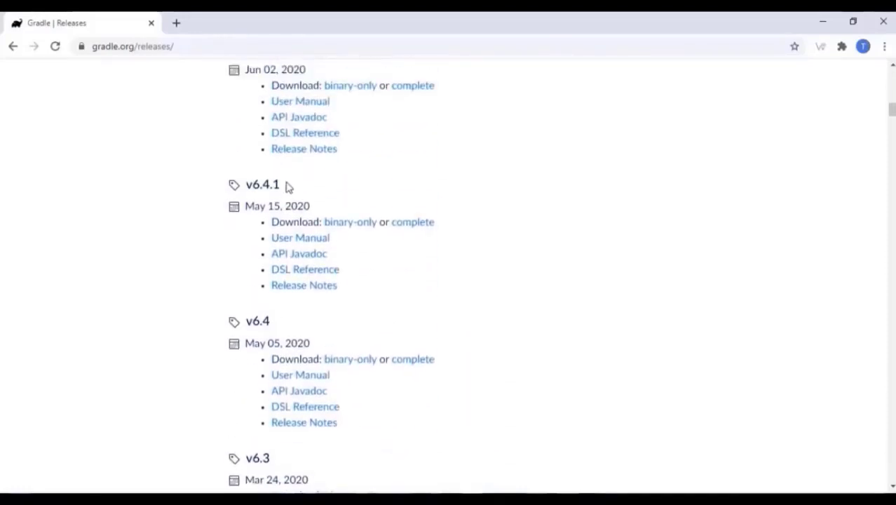
drag(290, 185, 244, 185)
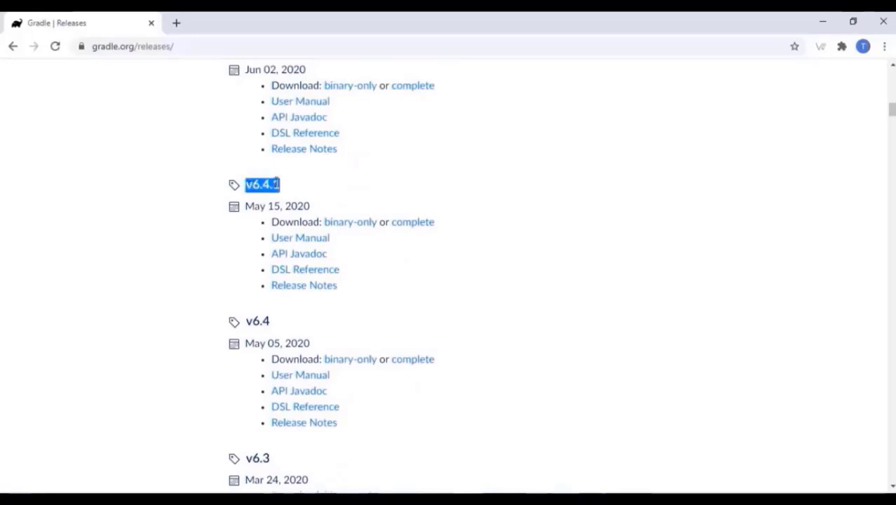
click(350, 225)
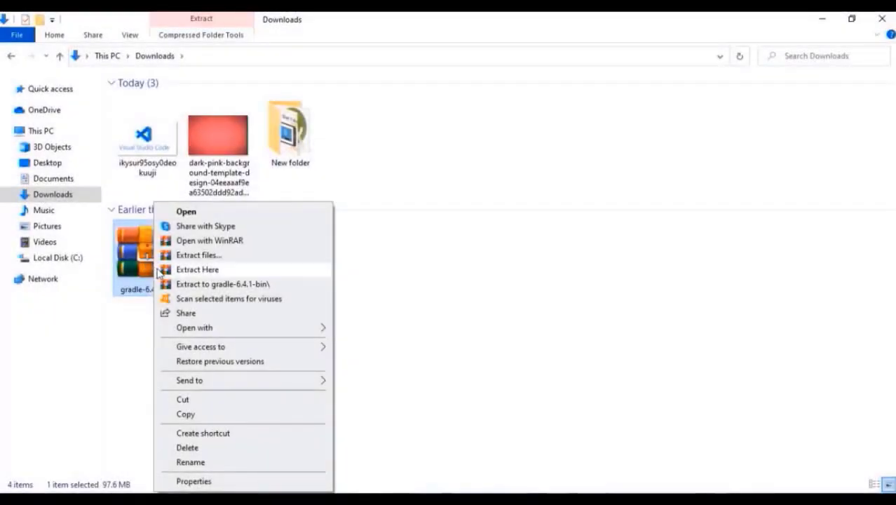
Extract the gradle-6.4.1-bin archive from Downloads with C:\Program Files as the destination path
click(209, 257)
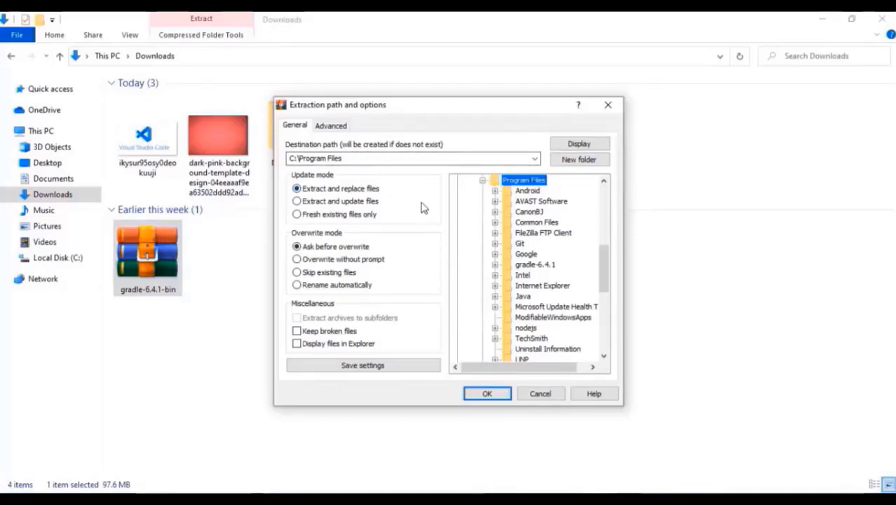
click(341, 159)
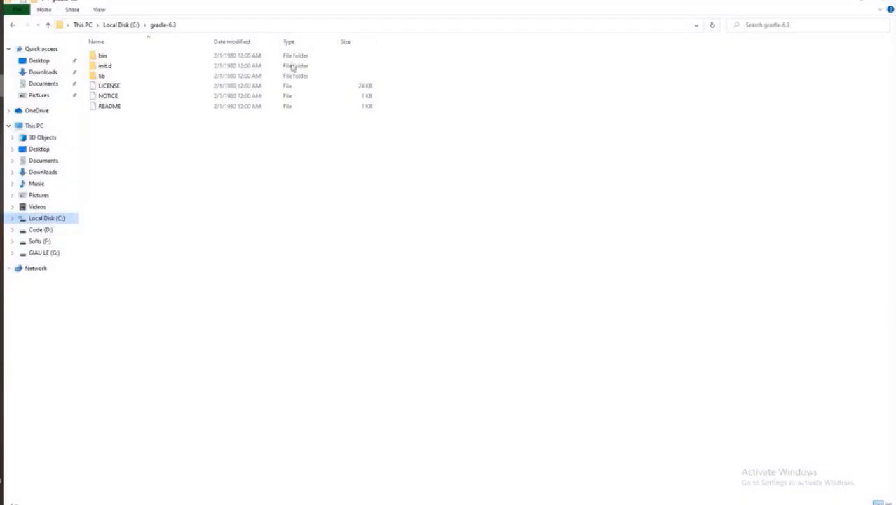
Open the Environment Variables settings from the advanced system settings and look through the existing system variables
key(super+Pause)
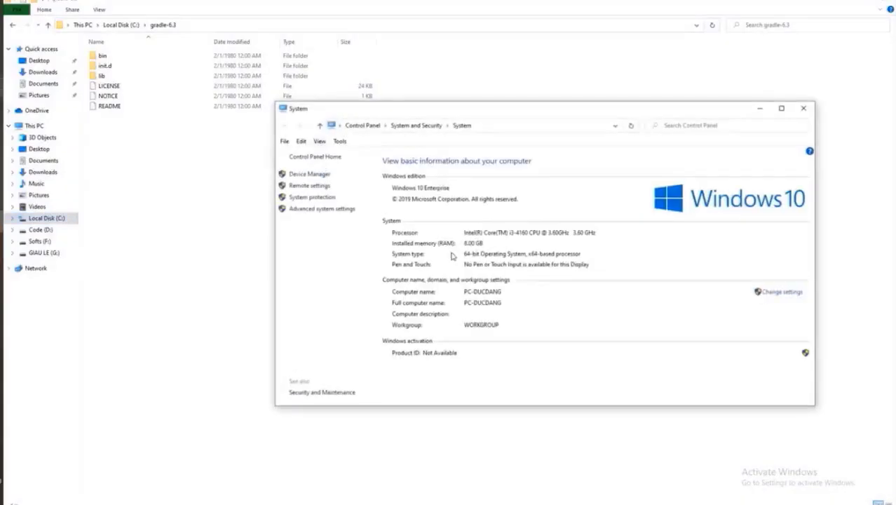
click(325, 212)
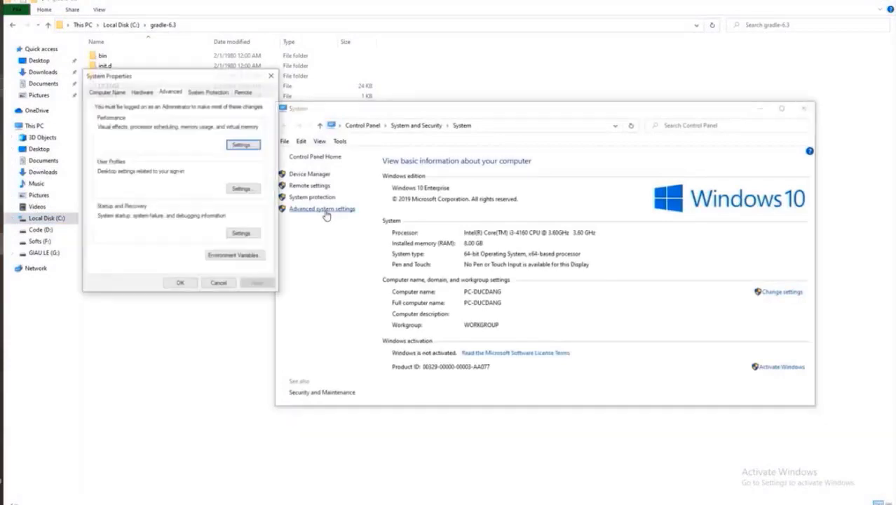
click(257, 257)
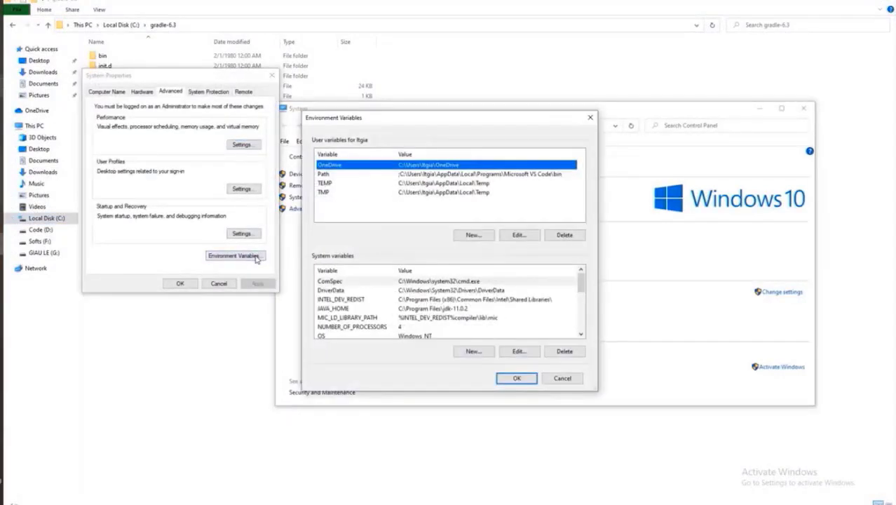
click(348, 300)
scroll(361, 316, down, 3)
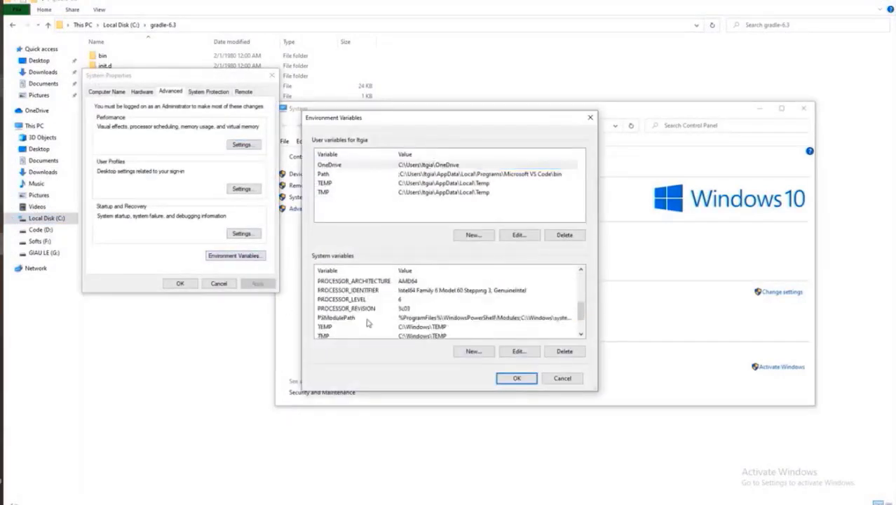
scroll(421, 321, up, 3)
click(345, 289)
click(344, 282)
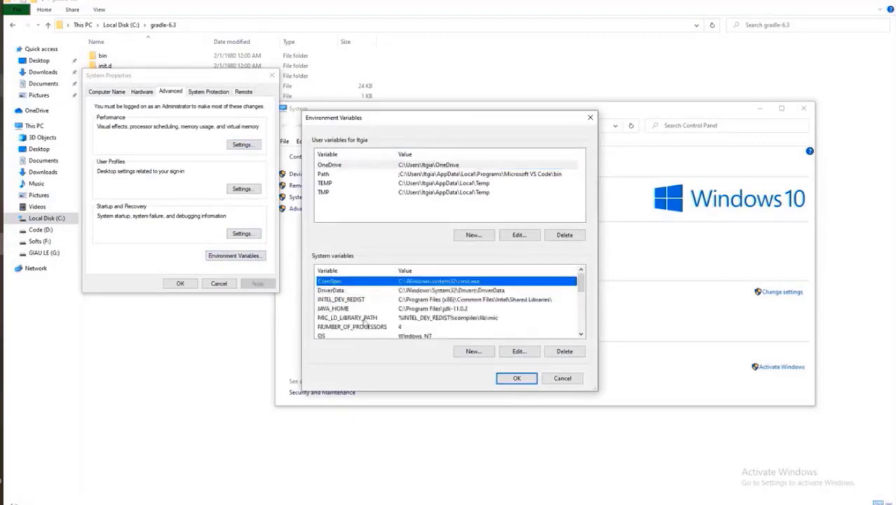
click(352, 310)
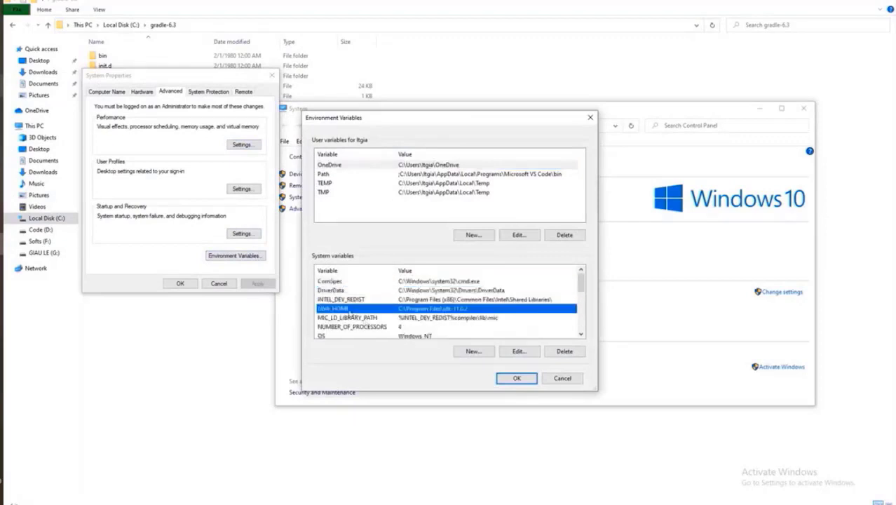
click(379, 290)
click(373, 281)
Create a system variable named GRADLE_HOME with the value C:\gradle-6.3, copied from the Gradle folder's path
click(486, 355)
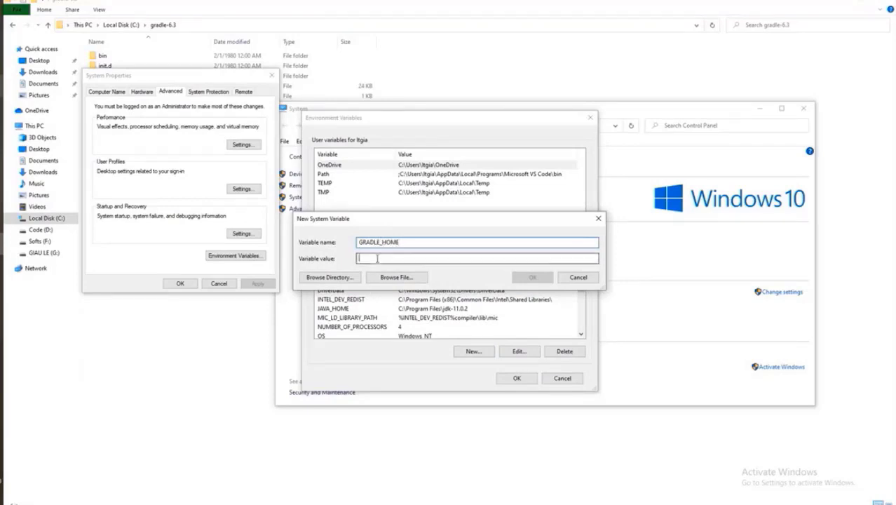
click(203, 27)
key(ctrl+c)
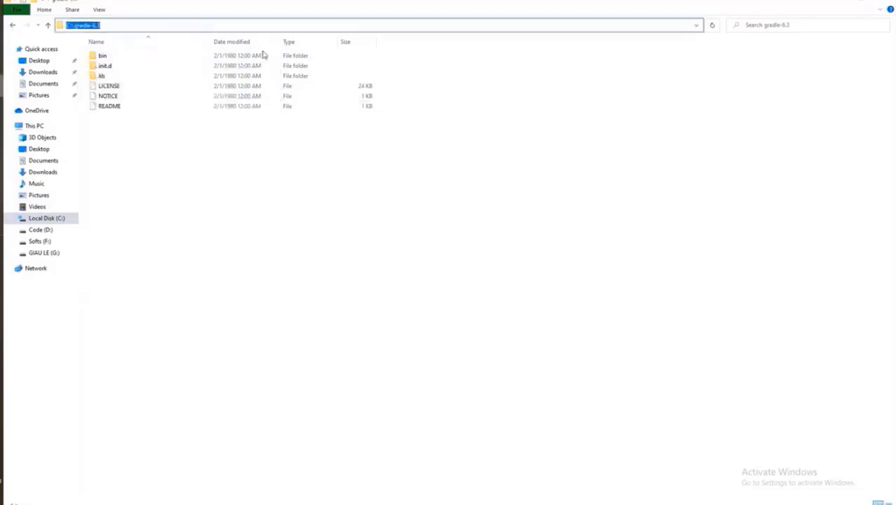
key(alt+Tab)
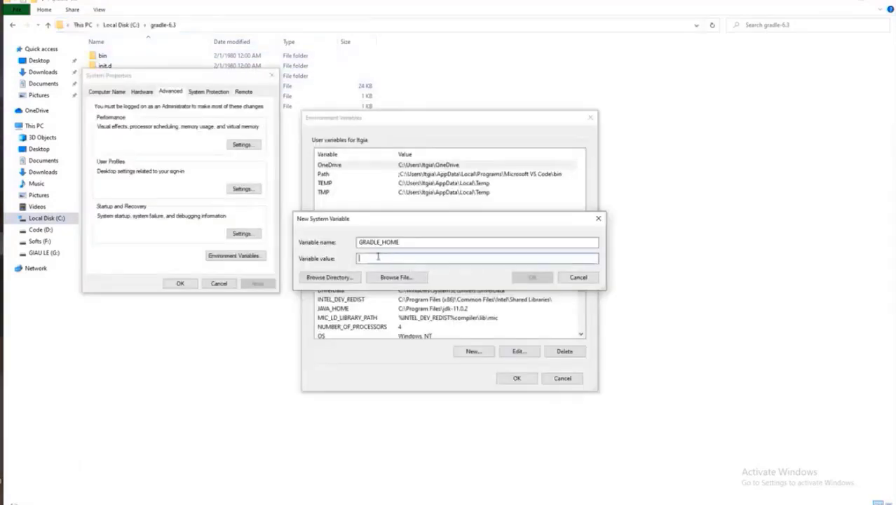
key(ctrl+v)
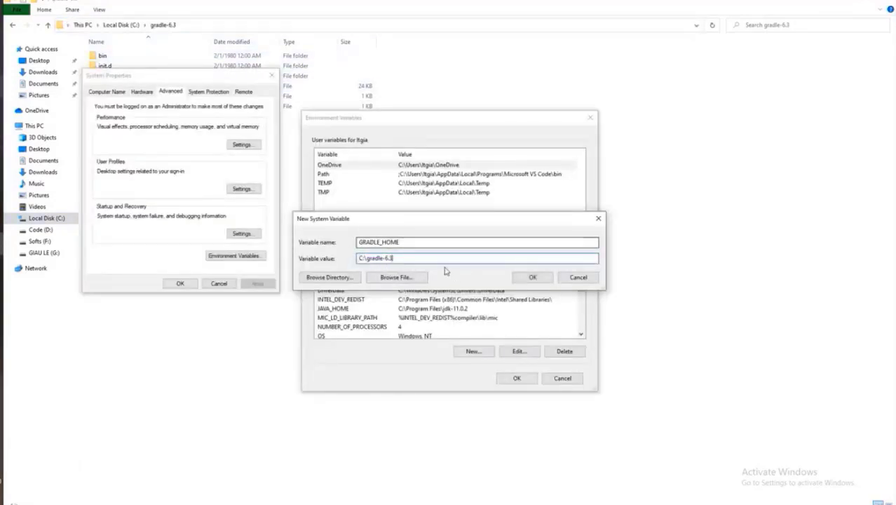
click(533, 277)
click(385, 303)
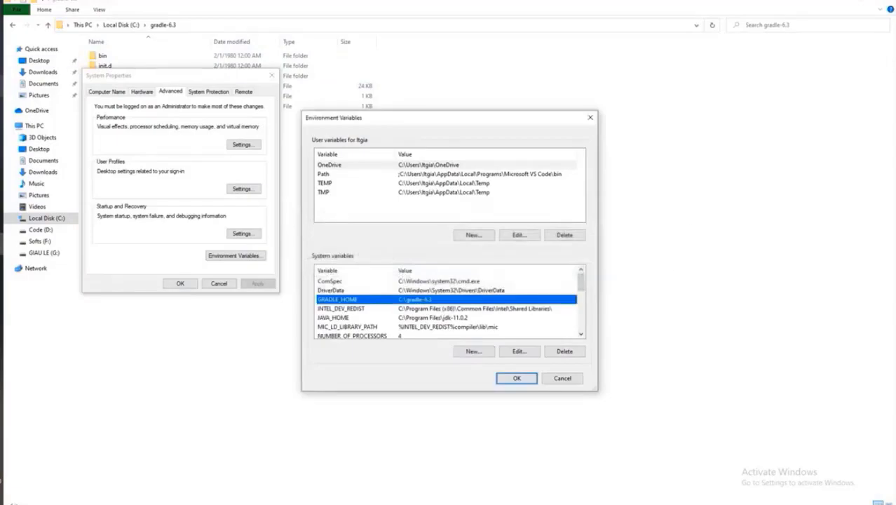
Switch to the Gradle document in Google Docs and copy the Path entry %GRADLE_HOME%\bin
key(alt+Tab)
scroll(314, 385, down, 3)
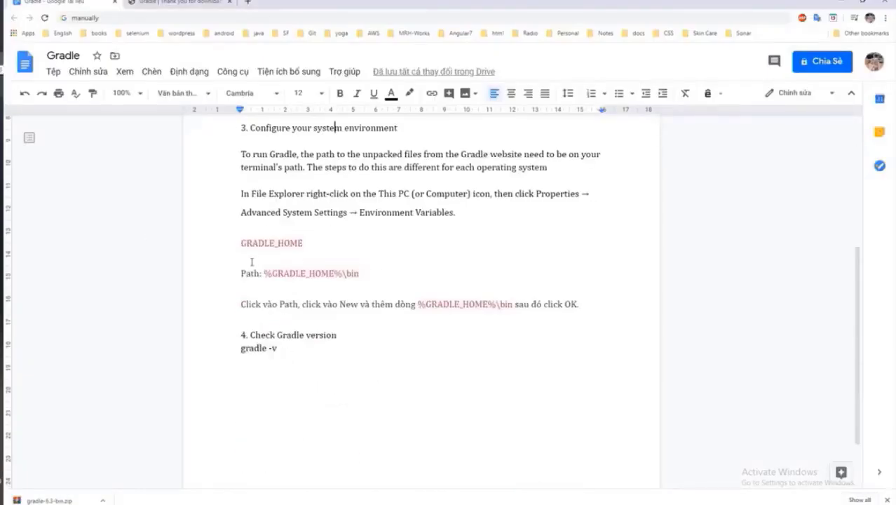
drag(264, 273, 359, 273)
key(ctrl+c)
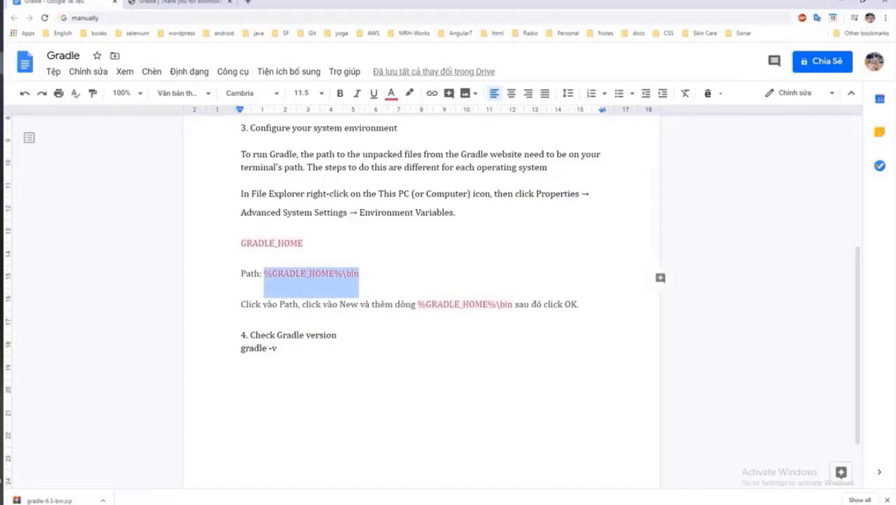
Switch to File Explorer and open the bin folder inside gradle-6.3 to examine its files
click(1, 86)
click(101, 58)
double_click(101, 57)
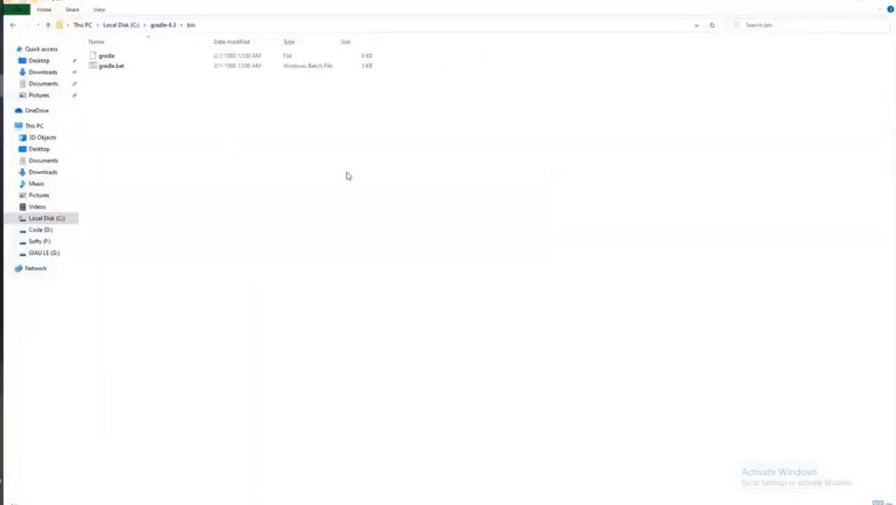
Return to Environment Variables, add %GRADLE_HOME%\bin as a new entry in the system Path variable and accept the edit
click(1, 243)
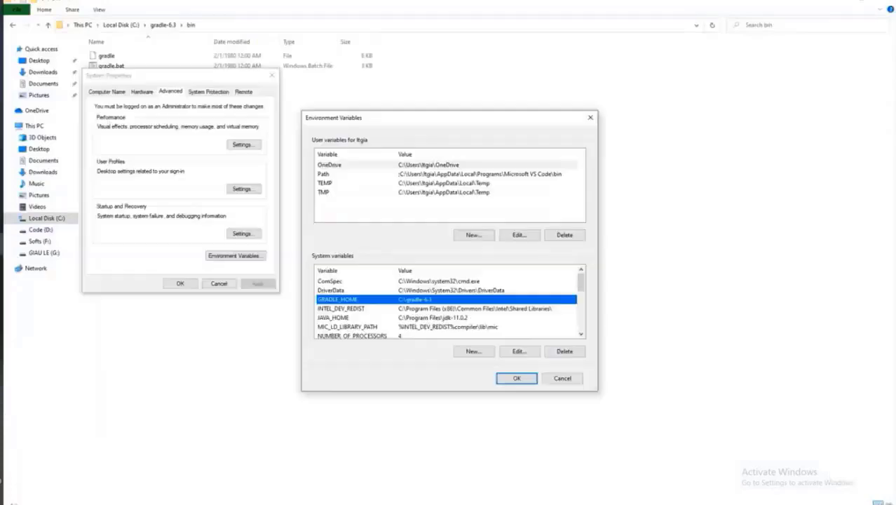
scroll(501, 328, down, 2)
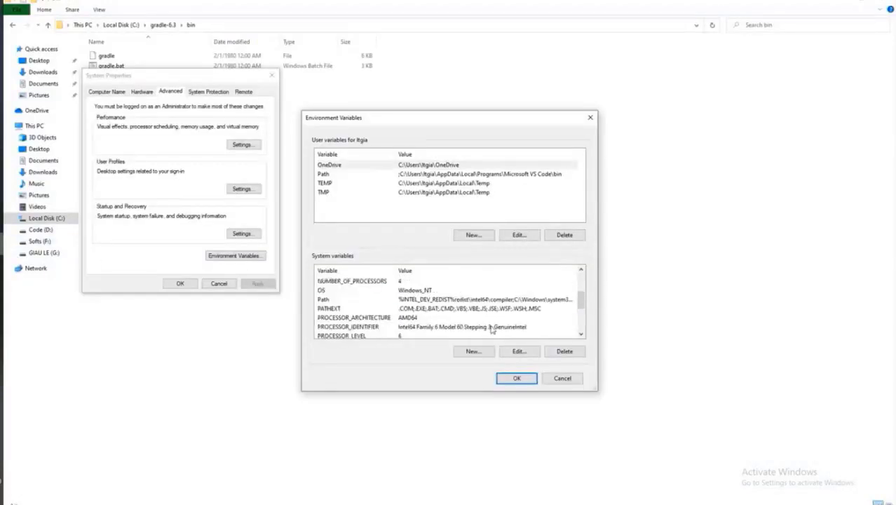
click(364, 301)
double_click(439, 301)
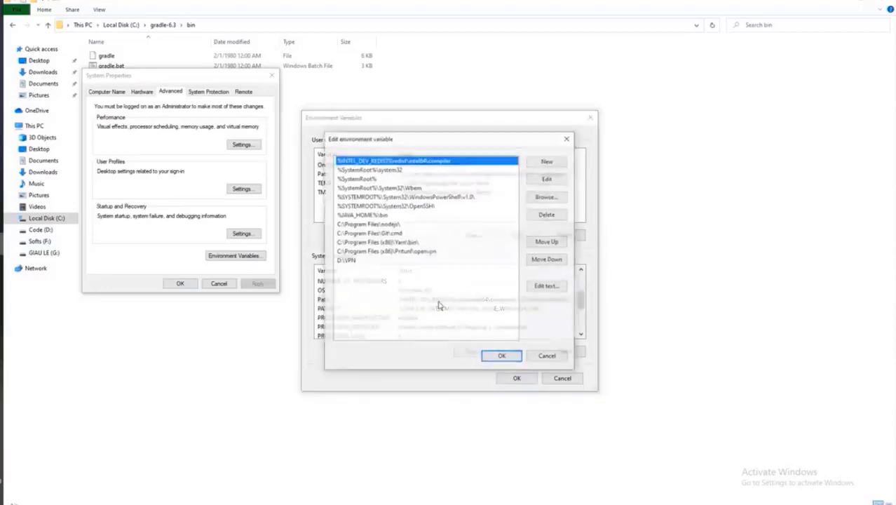
click(548, 162)
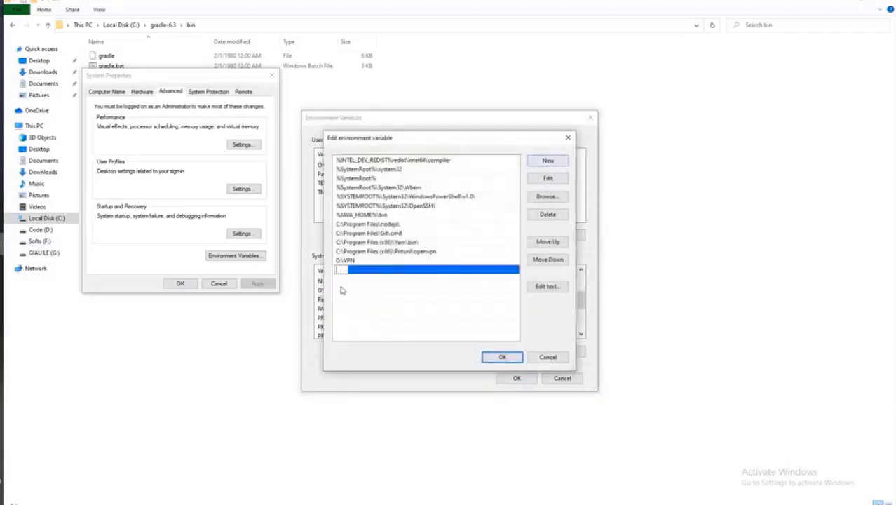
key(ctrl+v)
click(393, 314)
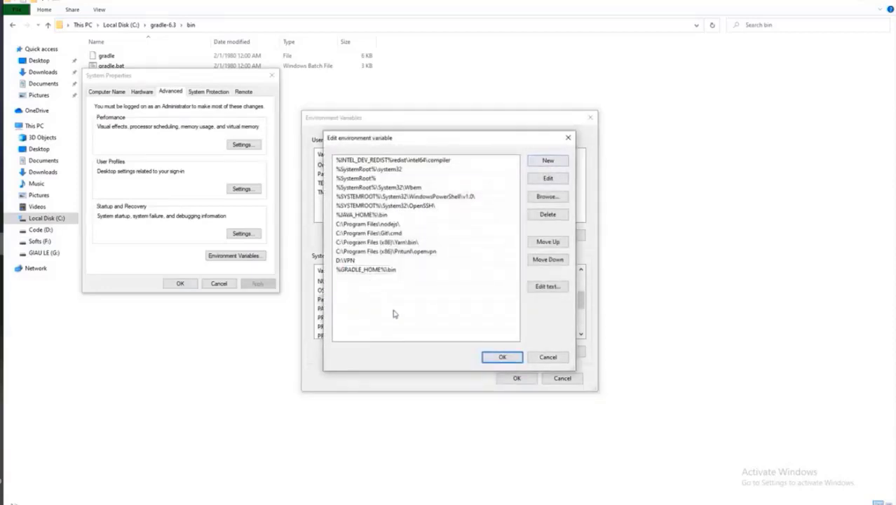
click(500, 358)
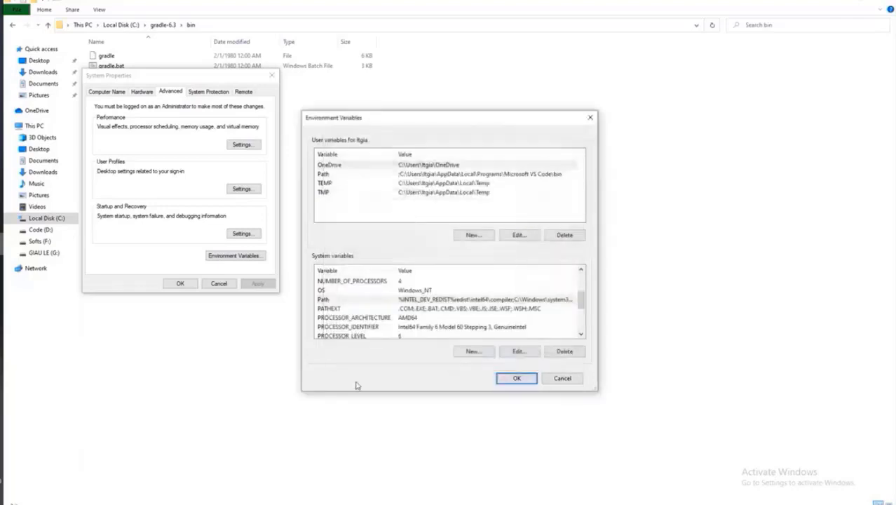
Accept the environment variable changes, switch to an administrator Command Prompt and run npm install -g ionic cordova
click(503, 380)
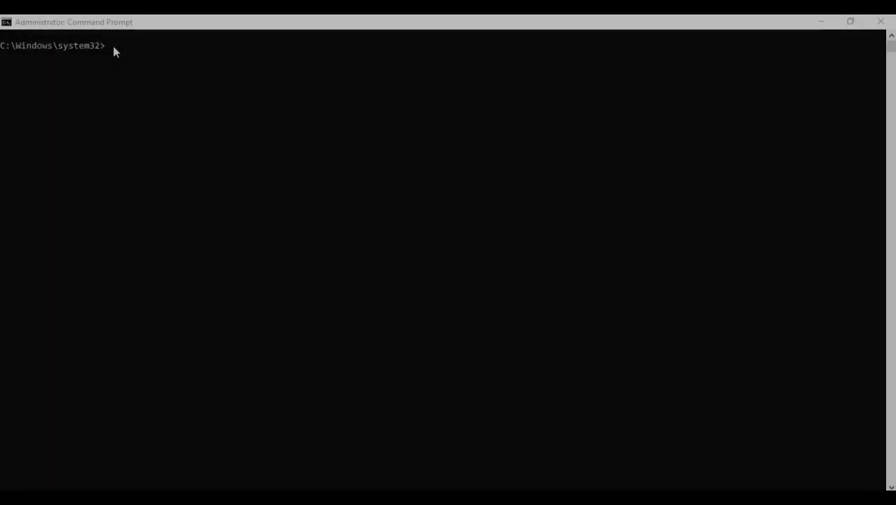
text(npm install -g ionic cordova)
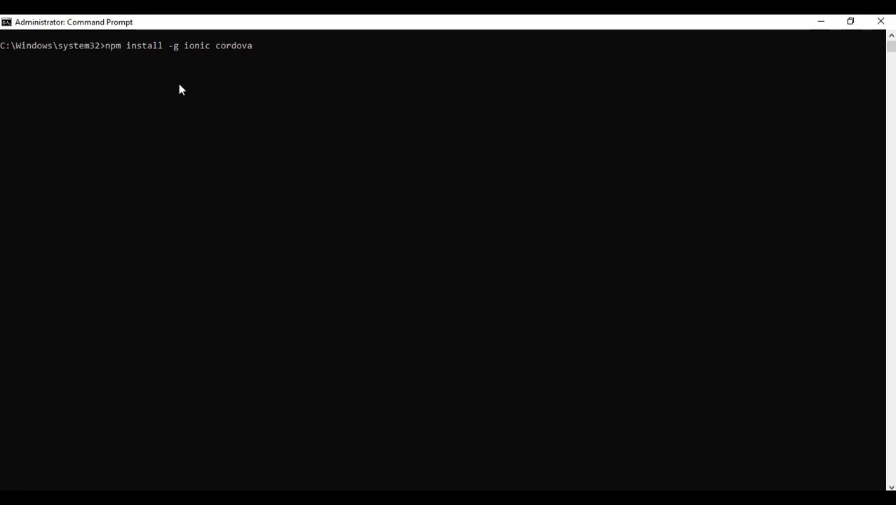
key(Return)
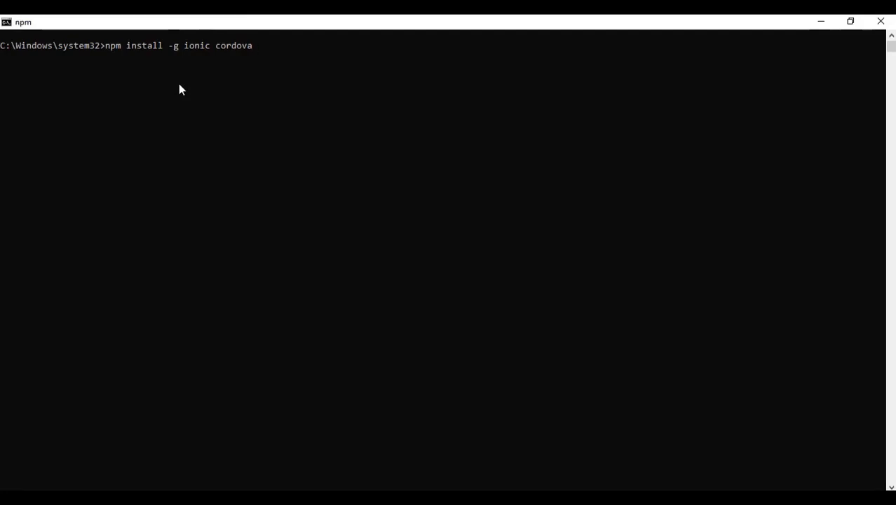
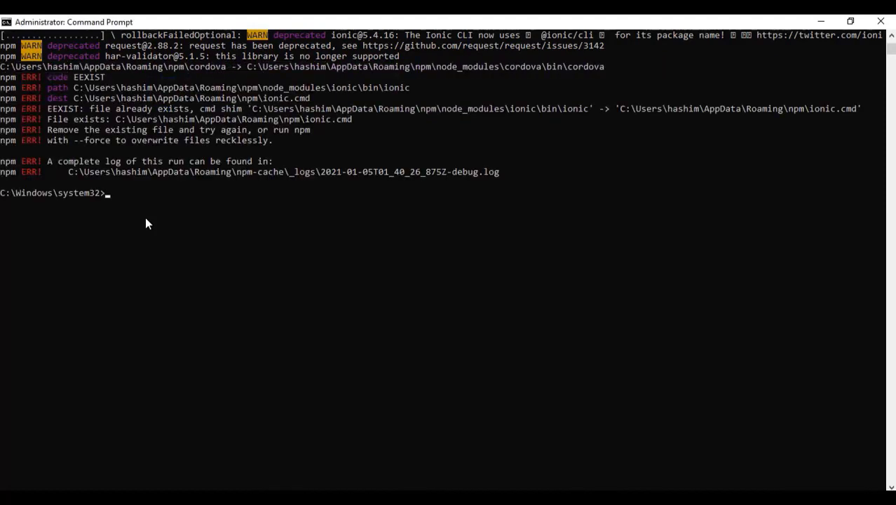
Clear the console and check the installed npm and Node.js versions with npm -v and node -v
text(cls)
key(Return)
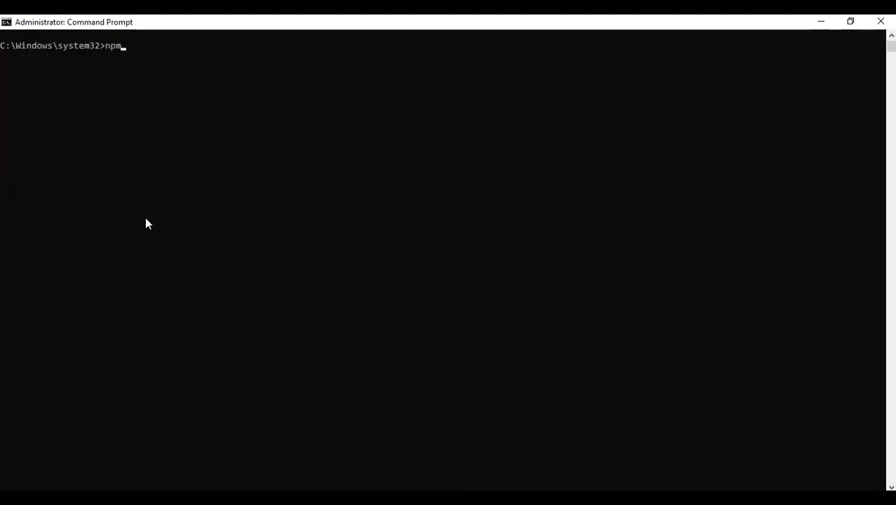
text(npm -v)
key(Return)
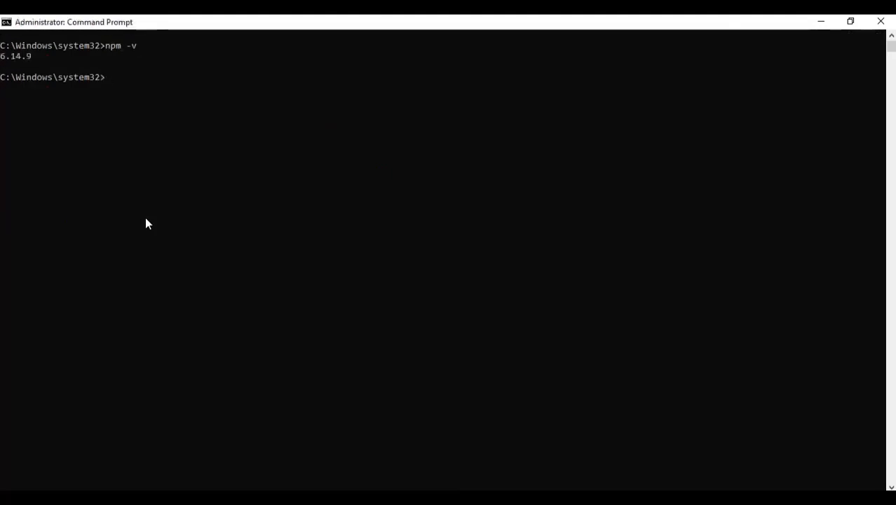
text(node -v)
key(Return)
Check the installed Ionic and Cordova versions with ionic -v and cordova -v
text(ionic)
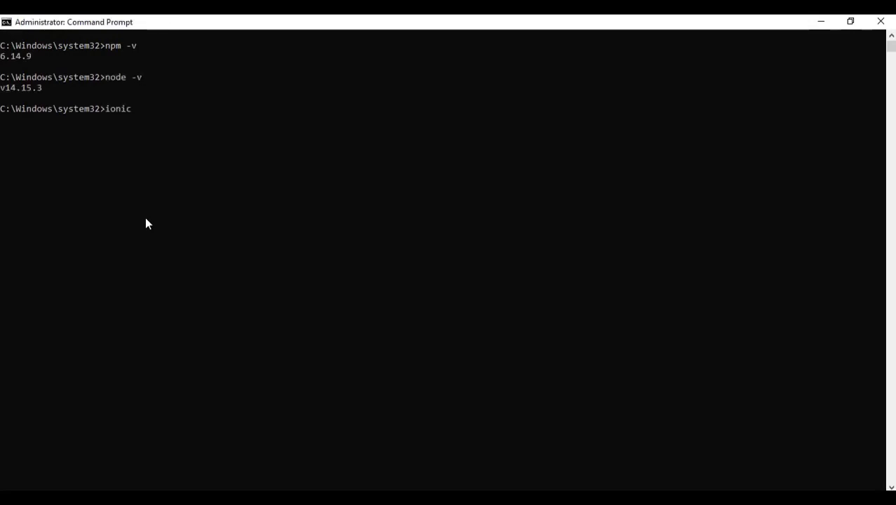
text( -v)
key(Return)
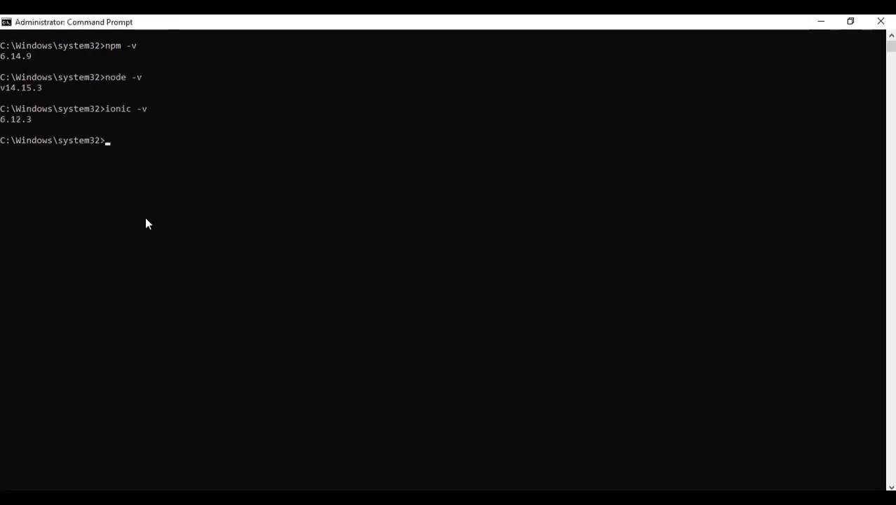
text(cordova -v)
key(Return)
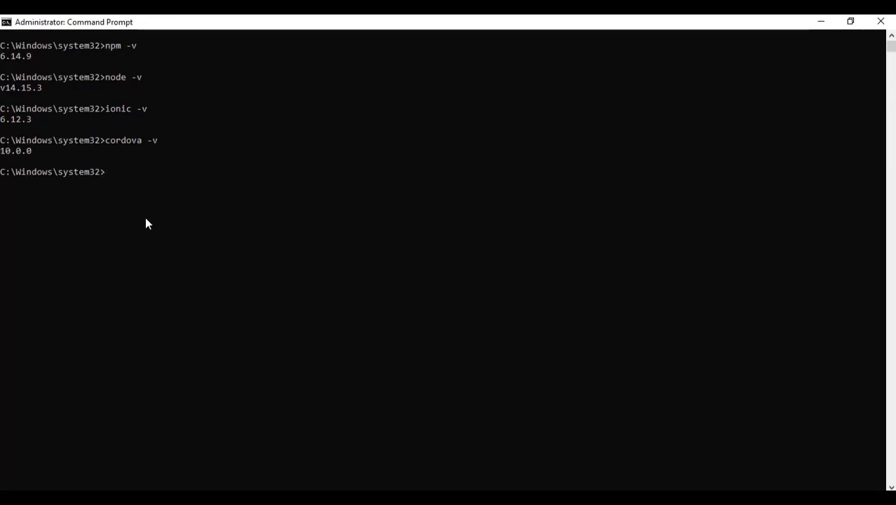
Check the Gradle version with gradle -v and try to check the Java version with java -v
text(gradle -v)
key(Return)
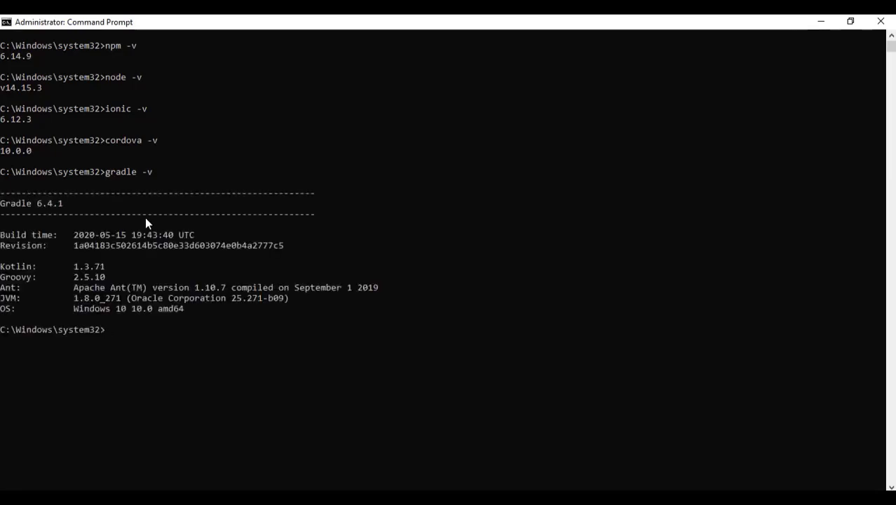
text(java -v)
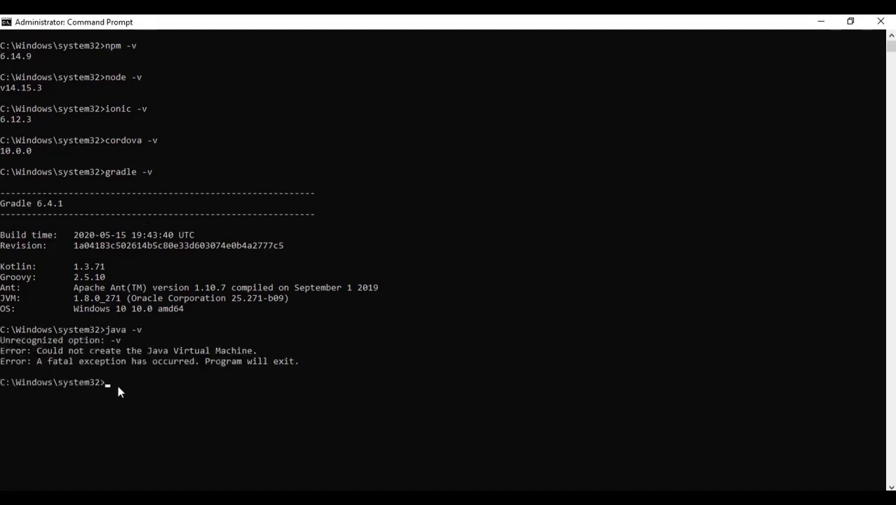
Check the installed Java compiler version by running javac -version in the command prompt
text(javac -version)
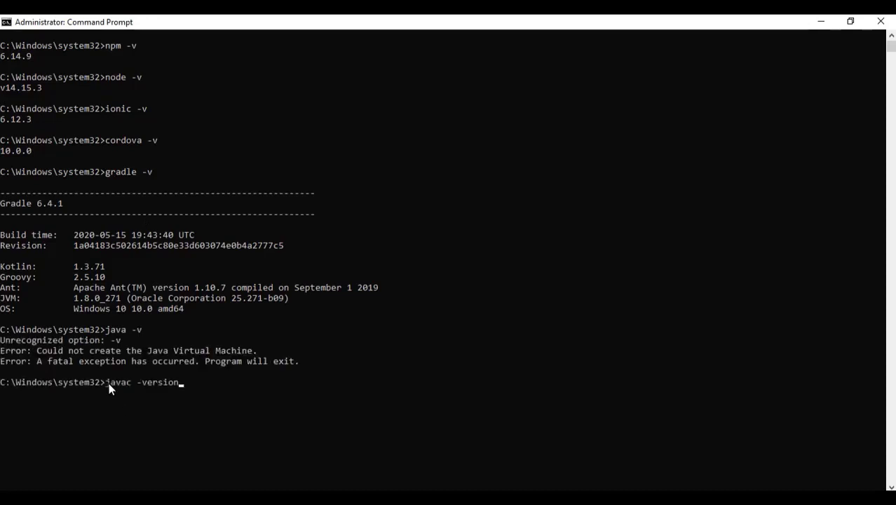
key(Return)
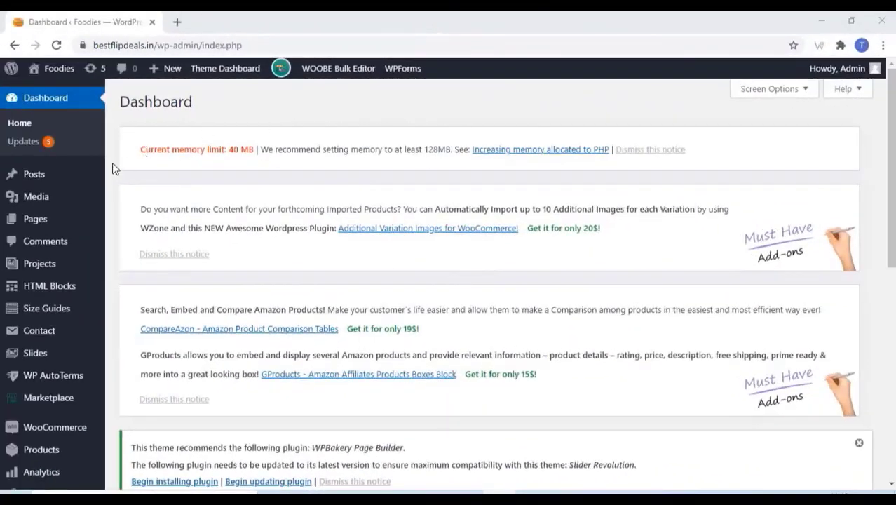
Switch to the WordPress admin in the browser and bring up the plugin upload form on the Add Plugins page
scroll(115, 169, down, 3)
scroll(114, 169, down, 4)
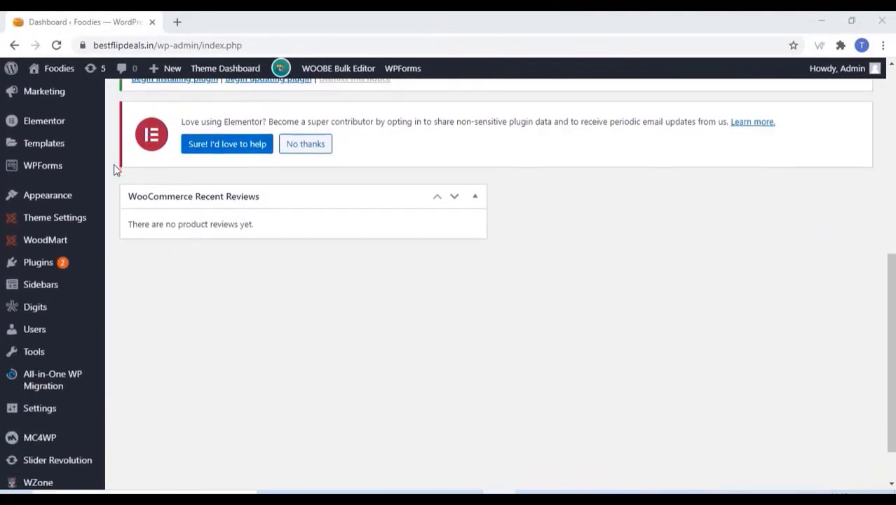
mouse_move(32, 214)
click(143, 231)
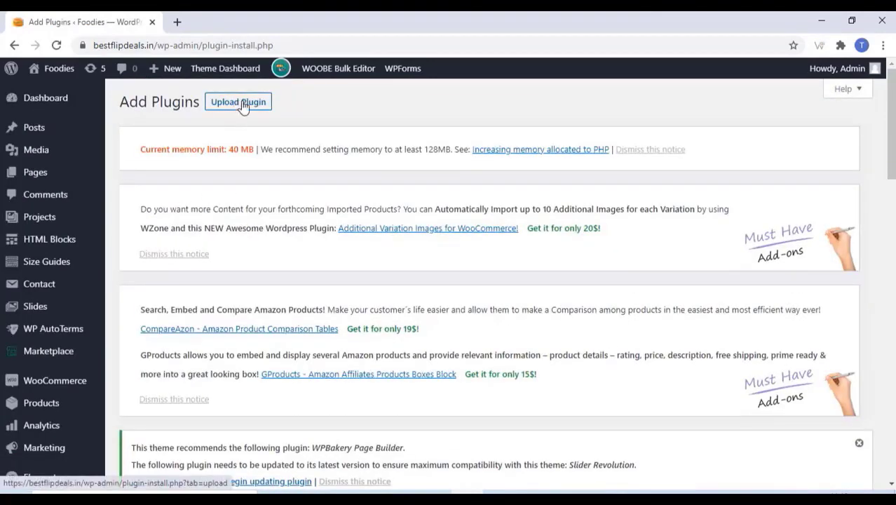
scroll(260, 172, down, 5)
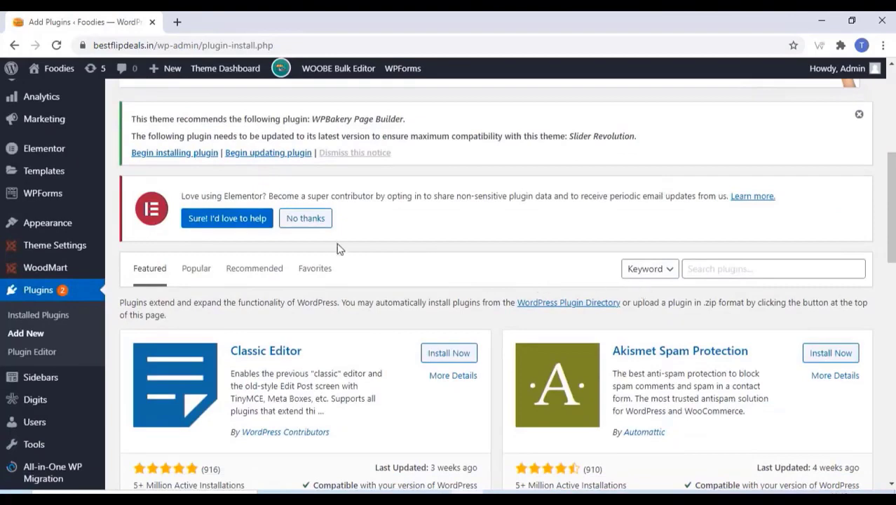
scroll(331, 242, up, 5)
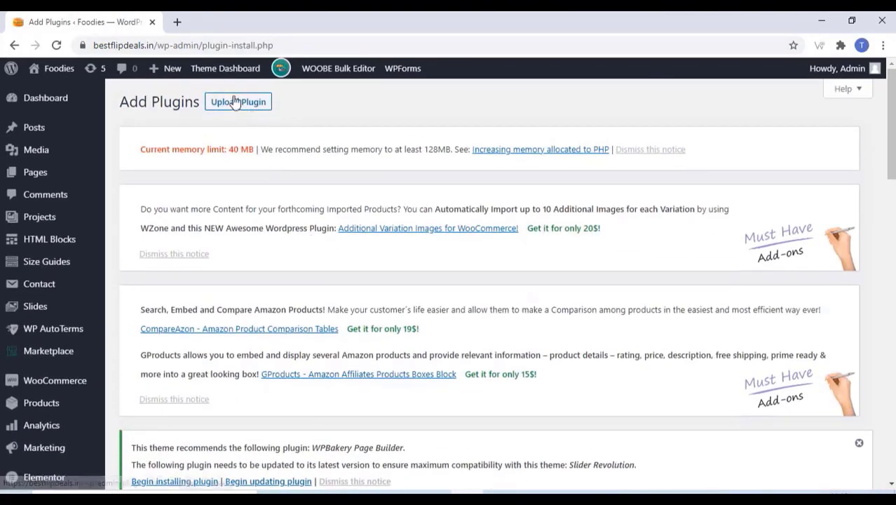
click(232, 100)
scroll(301, 267, down, 5)
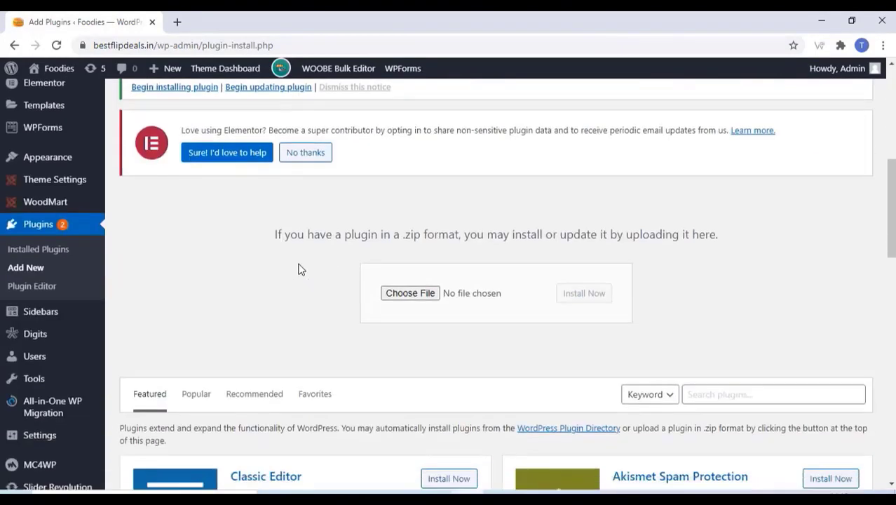
Choose the mstoreapp-mobile-app-multivendor zip archive from the ionic folder and install it as a plugin
click(402, 293)
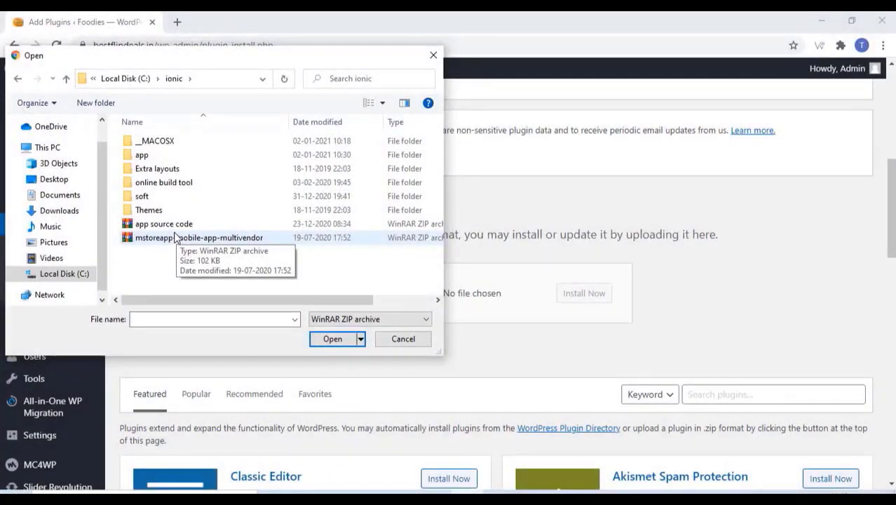
click(177, 239)
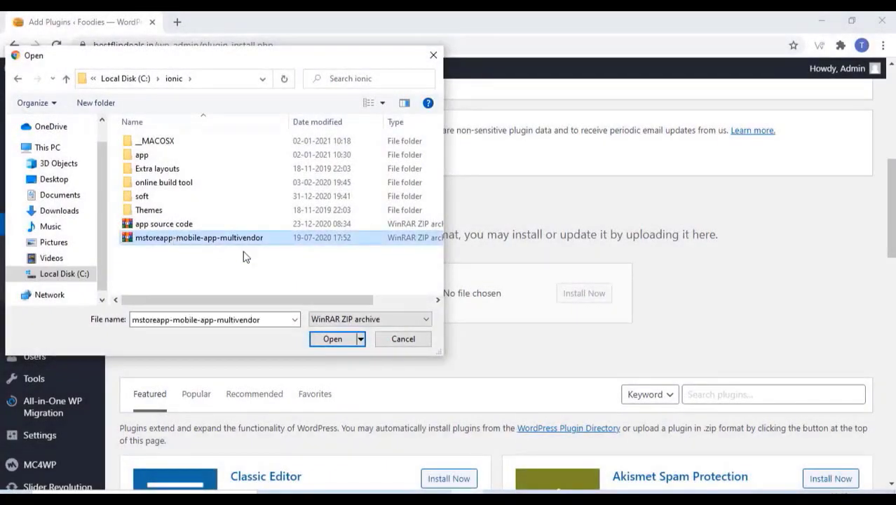
click(335, 338)
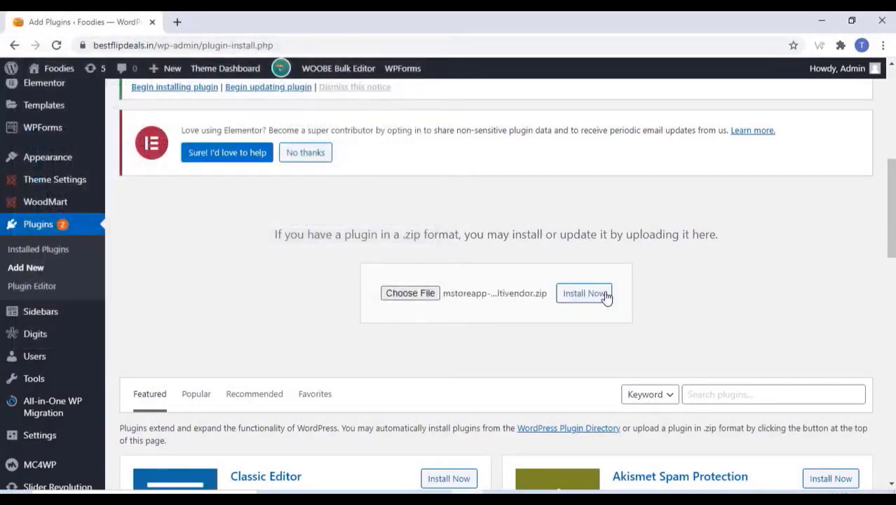
click(583, 293)
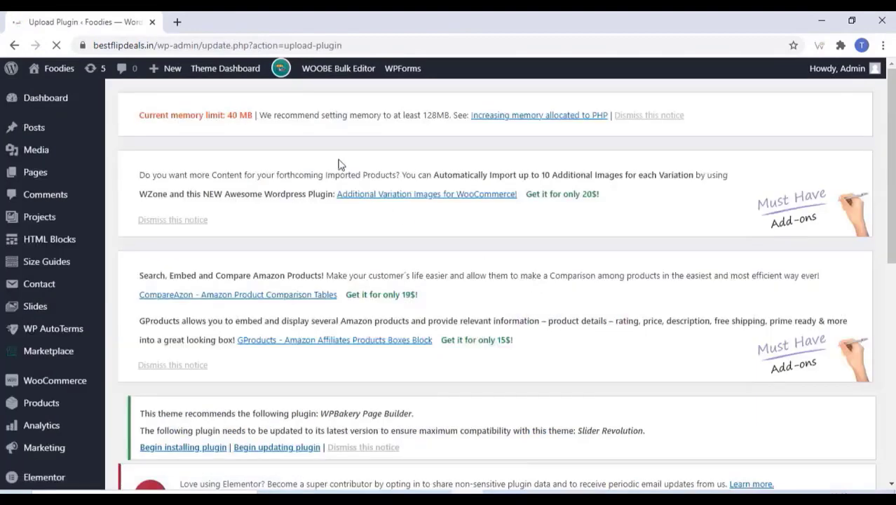
Activate the uploaded mstoreapp-mobile-app-multivendor plugin
scroll(333, 161, down, 2)
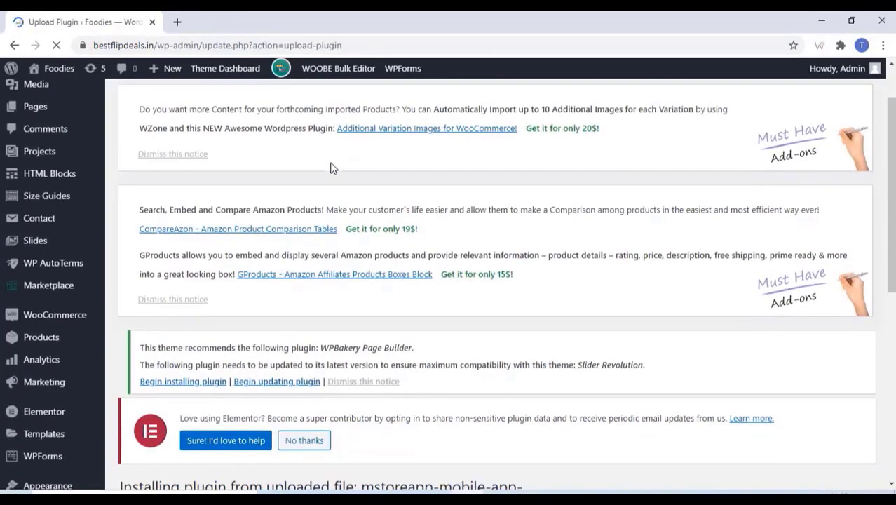
scroll(330, 165, down, 6)
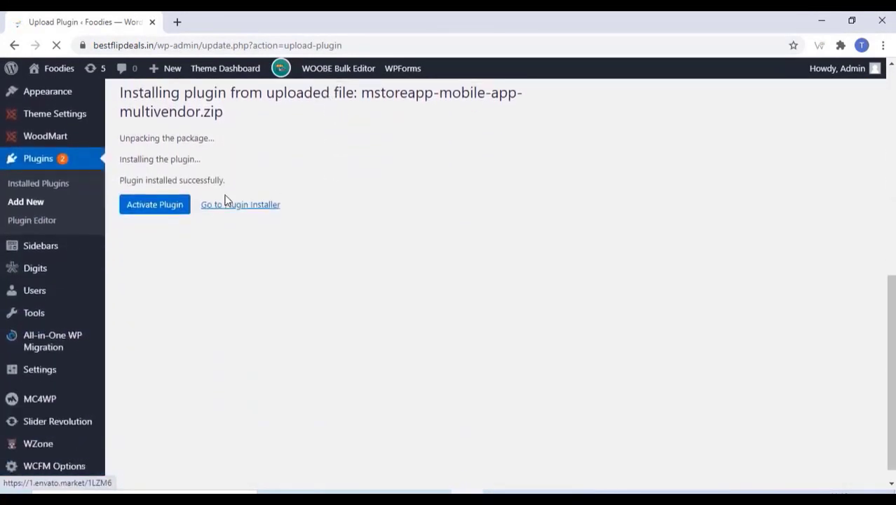
scroll(224, 199, up, 3)
click(158, 300)
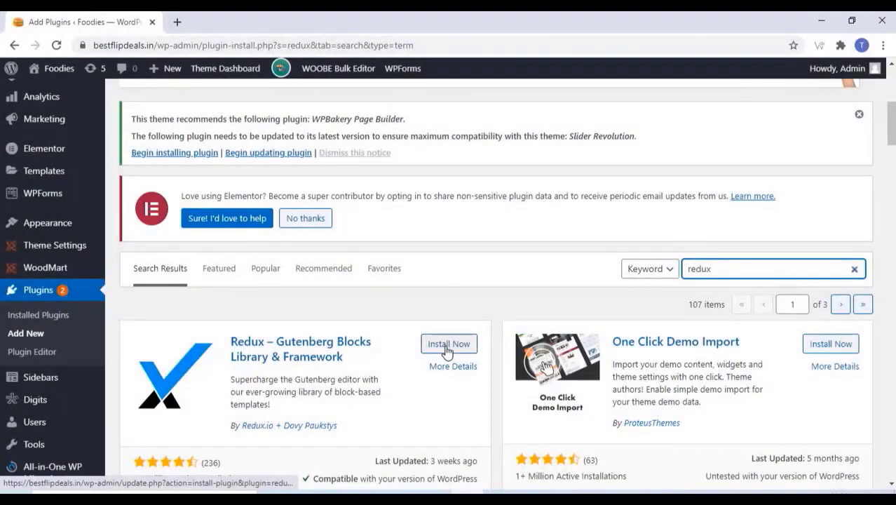
Install and activate the Redux – Gutenberg Blocks Library & Framework plugin, and look over the Mobile Options entries
click(445, 345)
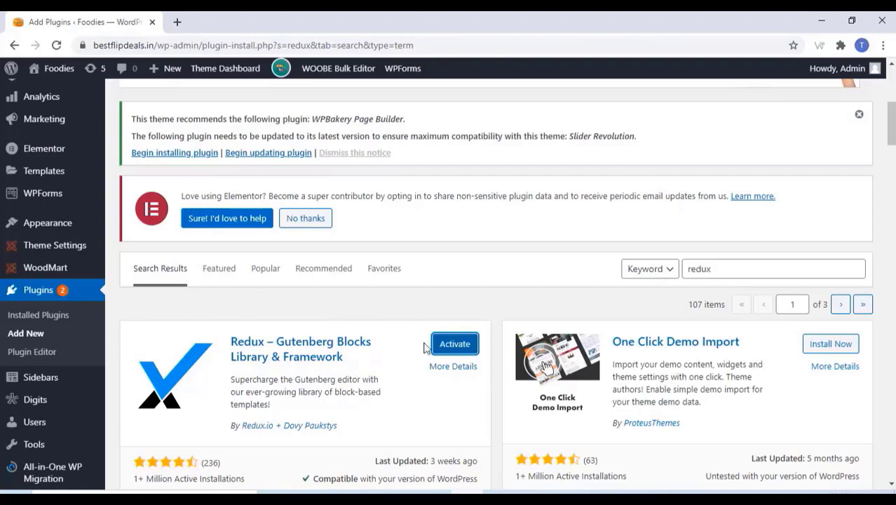
click(457, 343)
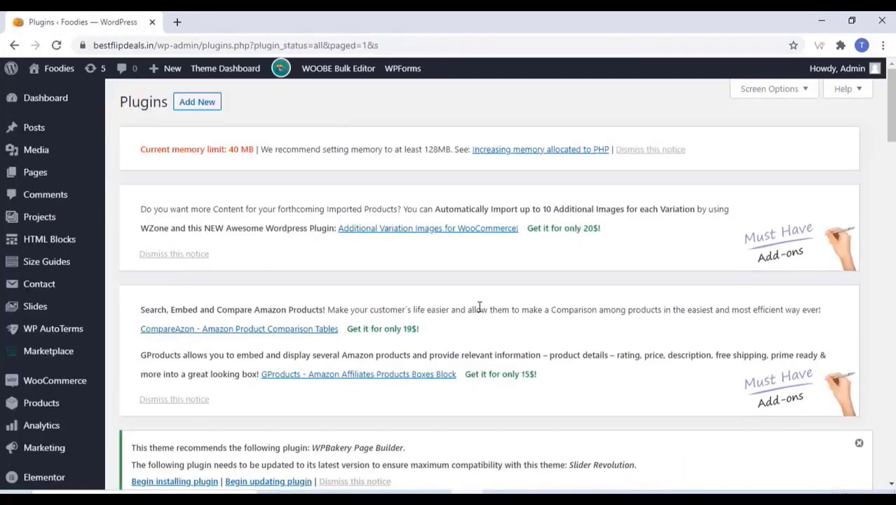
scroll(479, 308, down, 5)
scroll(166, 302, down, 3)
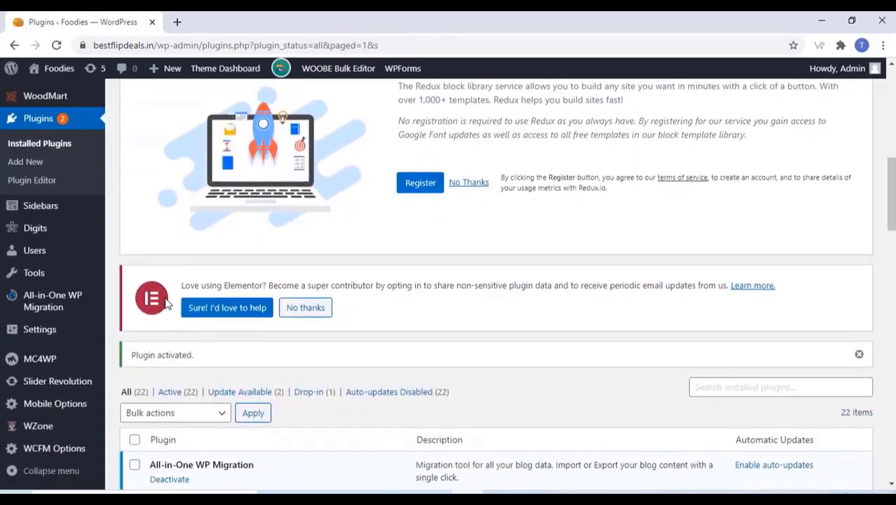
scroll(166, 302, down, 1)
mouse_move(60, 403)
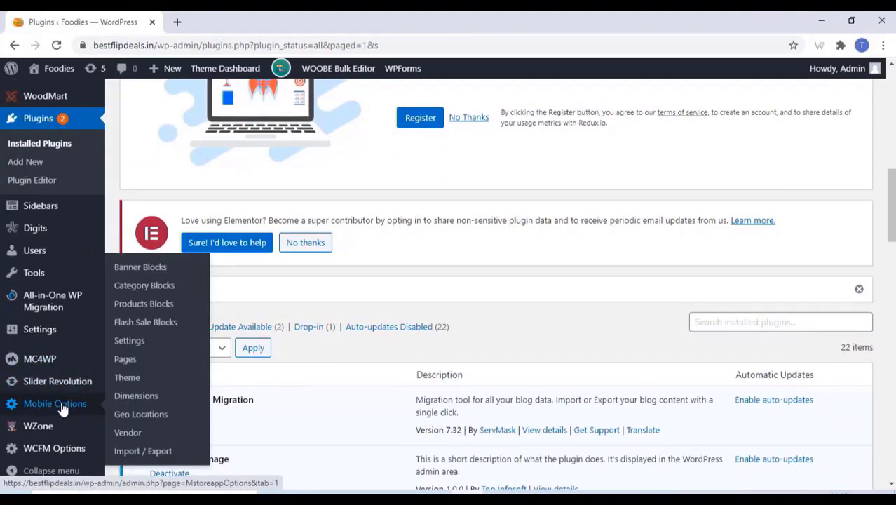
Enable the legacy REST API in WooCommerce's advanced settings and save the changes
scroll(62, 408, up, 7)
mouse_move(70, 342)
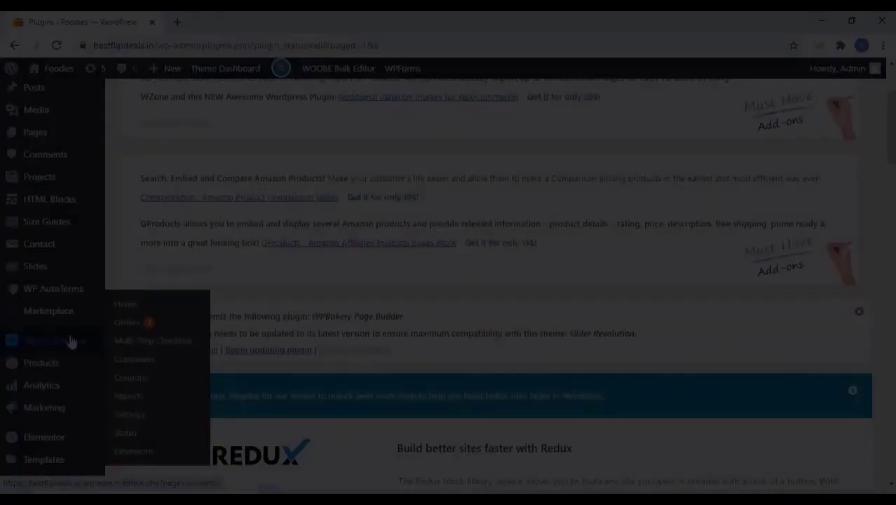
click(129, 414)
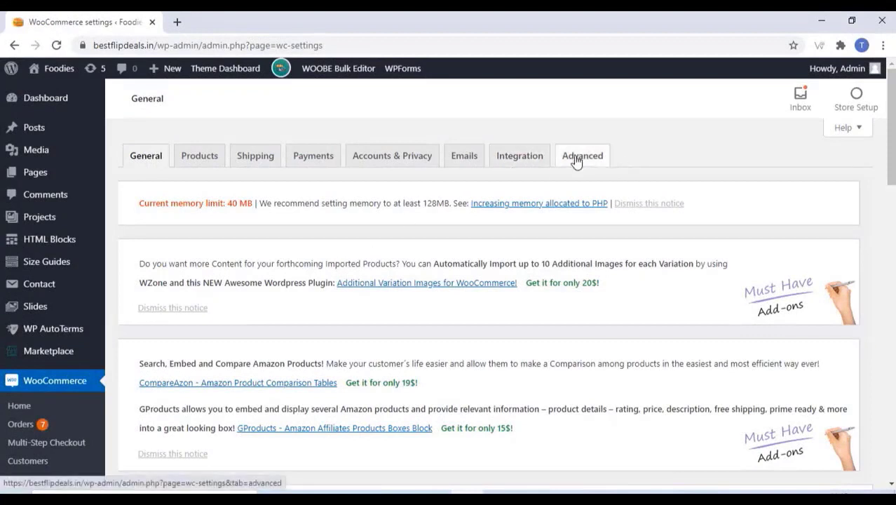
click(582, 155)
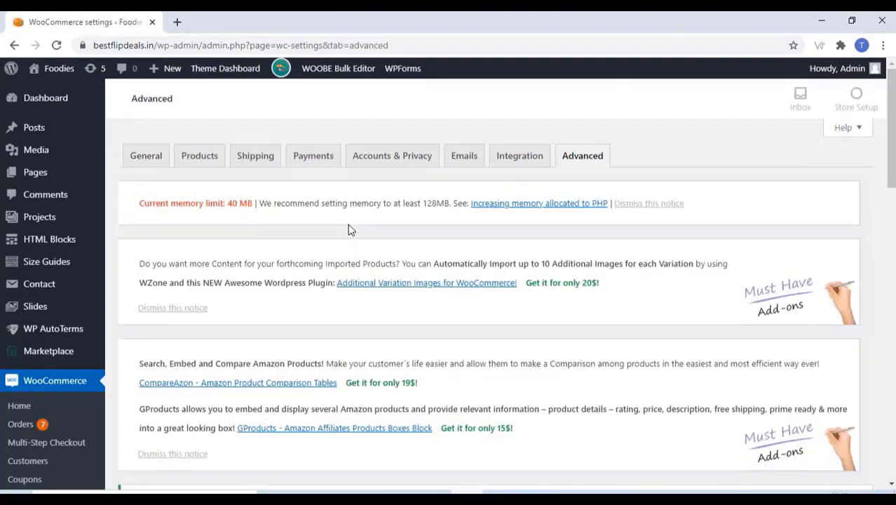
scroll(343, 252, down, 5)
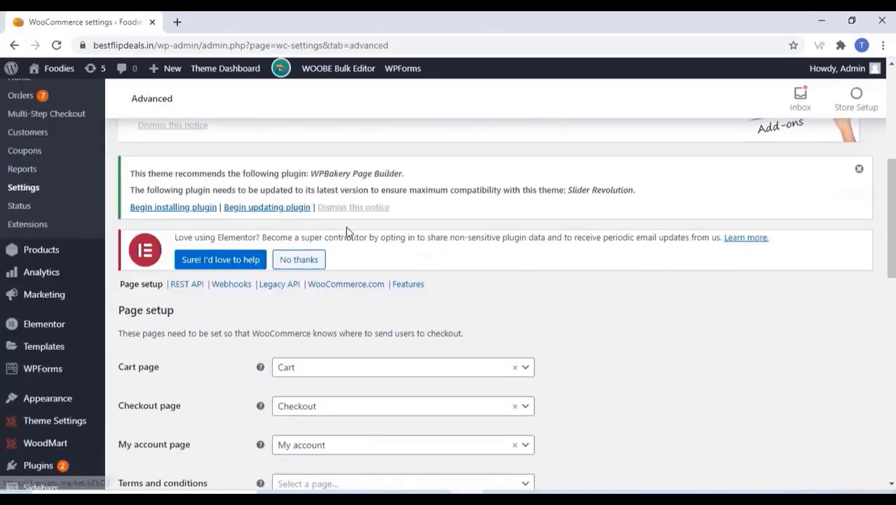
click(272, 291)
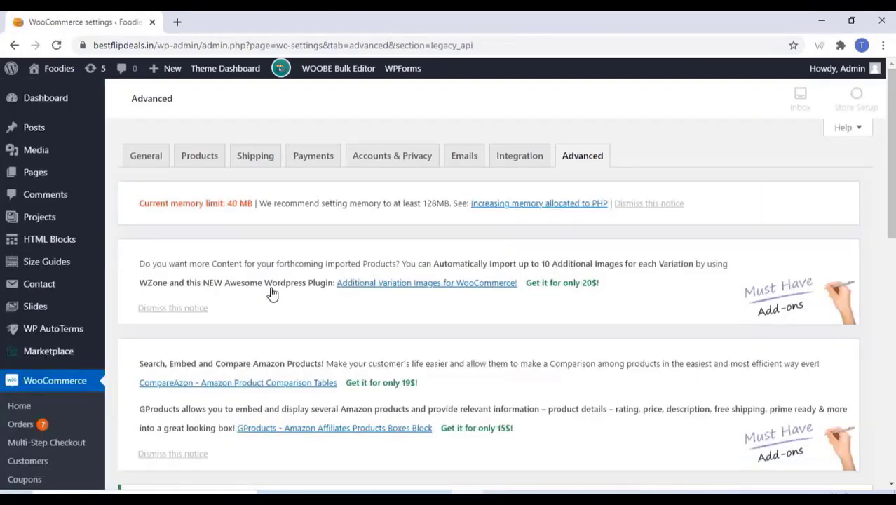
scroll(273, 293, down, 5)
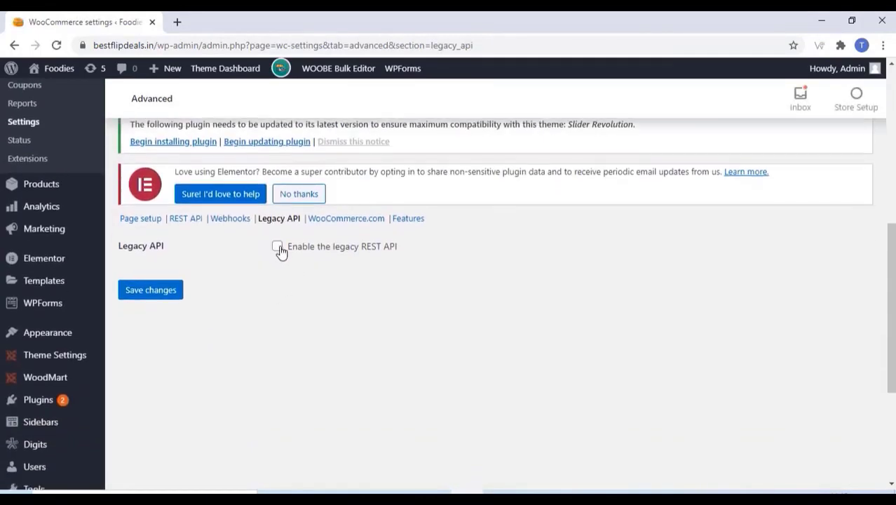
click(278, 247)
click(169, 296)
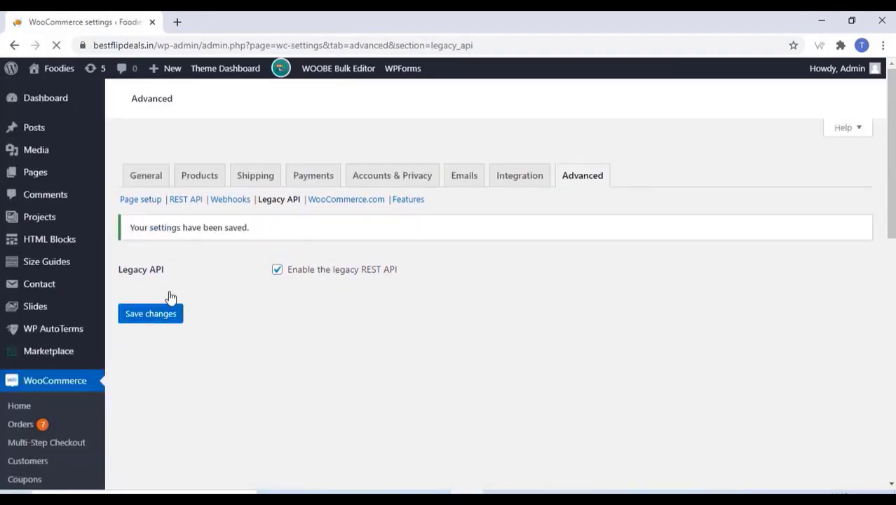
Generate a WooCommerce REST API key with the description foodies and Read/Write permissions
scroll(171, 298, down, 5)
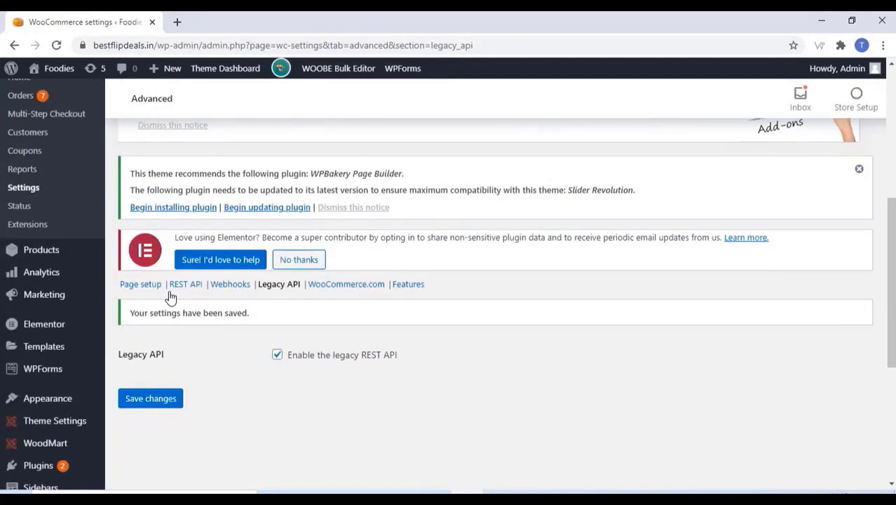
click(184, 286)
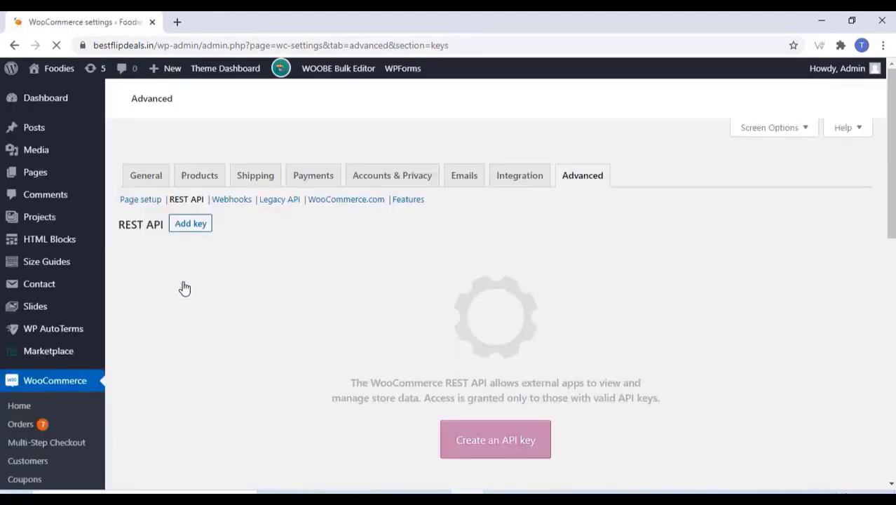
scroll(185, 286, down, 10)
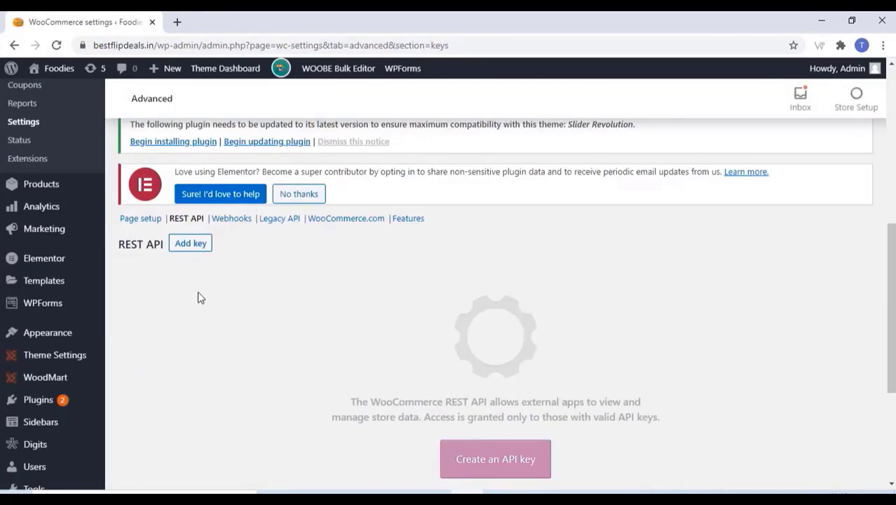
click(490, 463)
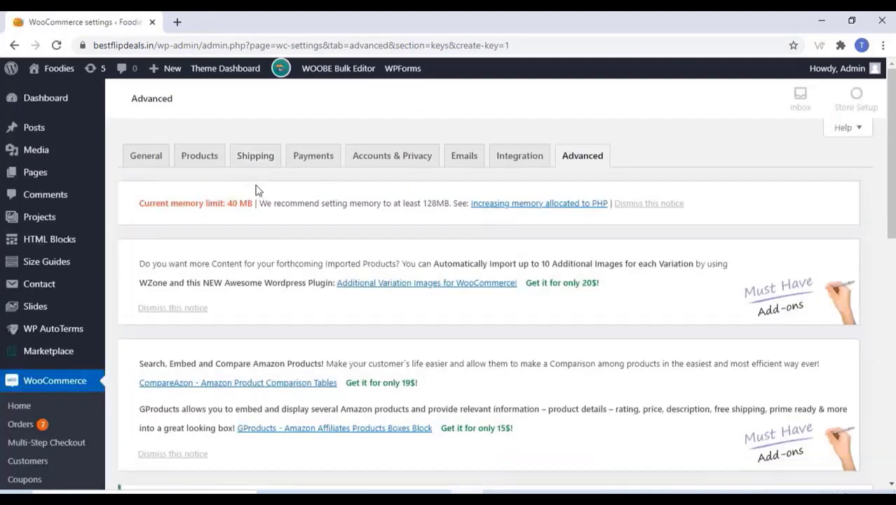
scroll(284, 249, down, 5)
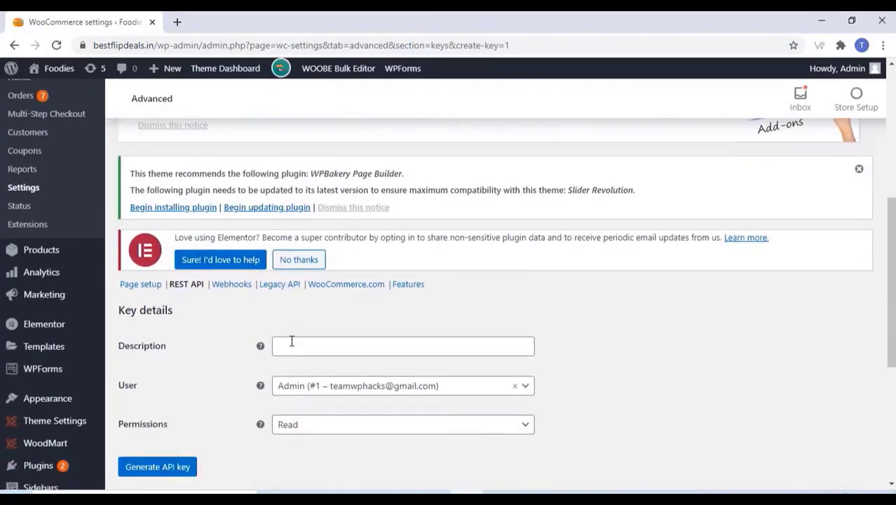
click(291, 341)
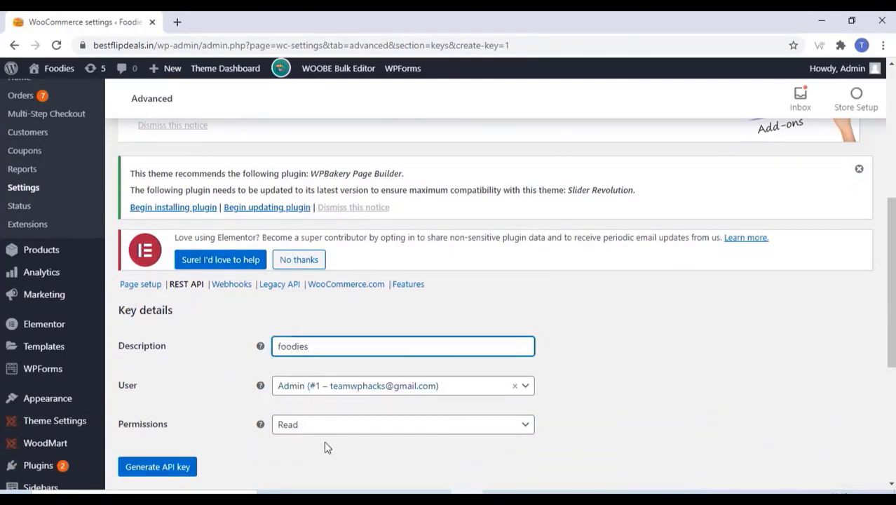
click(334, 427)
click(324, 405)
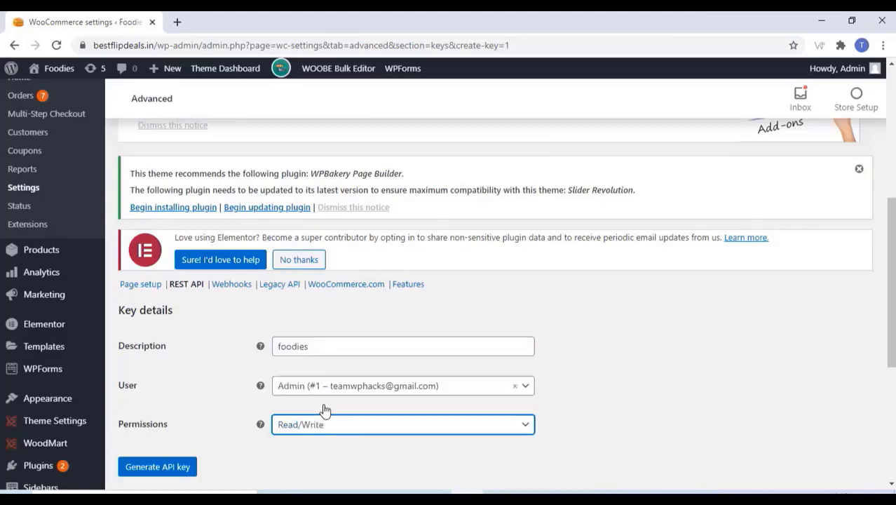
click(163, 468)
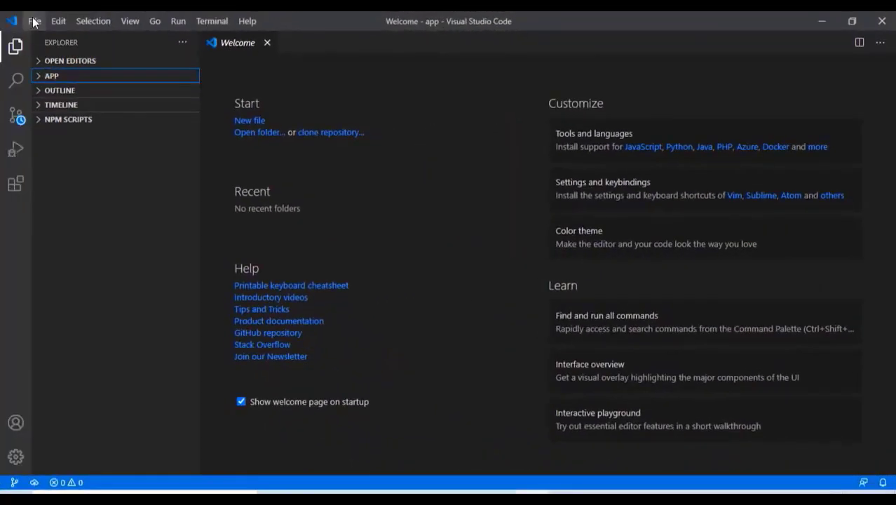
Open the app folder from C:\ionic as the project folder
click(33, 22)
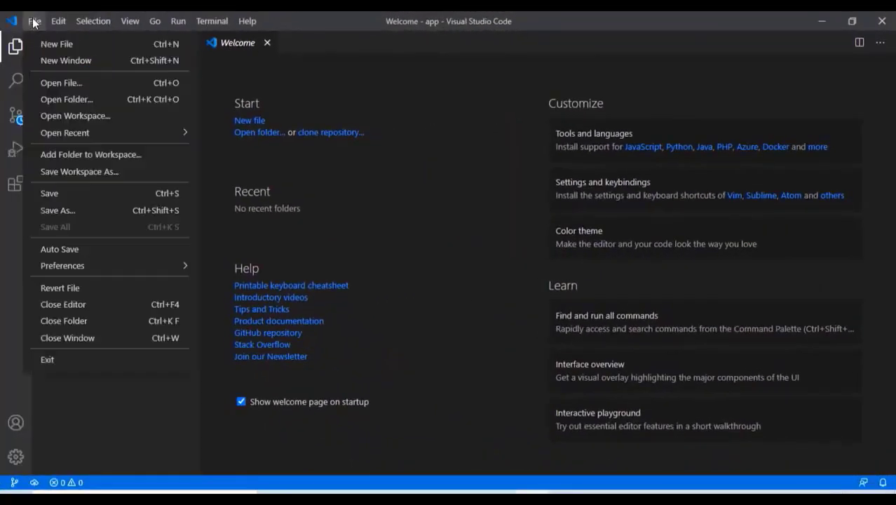
click(51, 97)
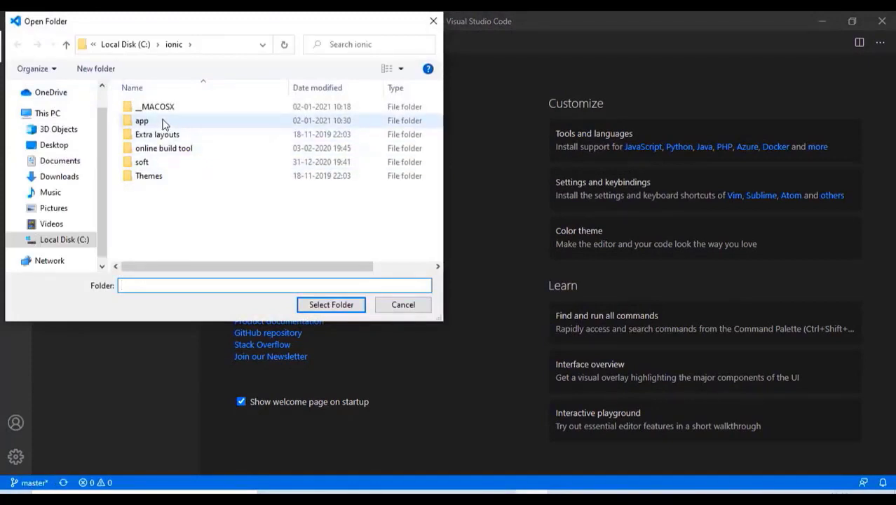
click(164, 125)
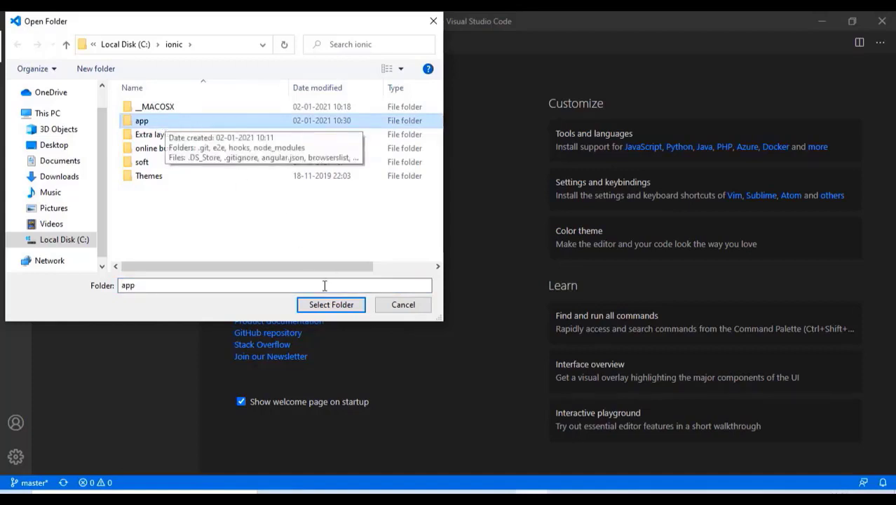
click(342, 309)
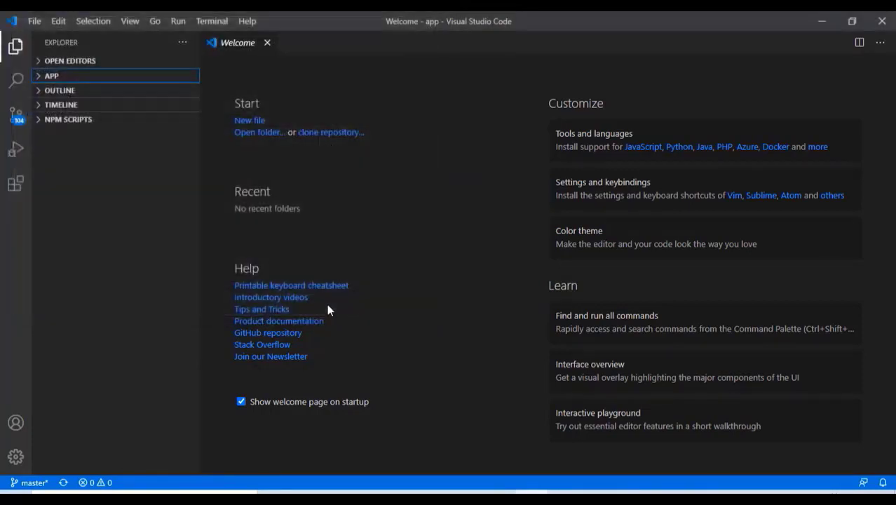
Open config.ts from the project's src/app folder and look over its imports, Config class and constructor placeholders
click(42, 76)
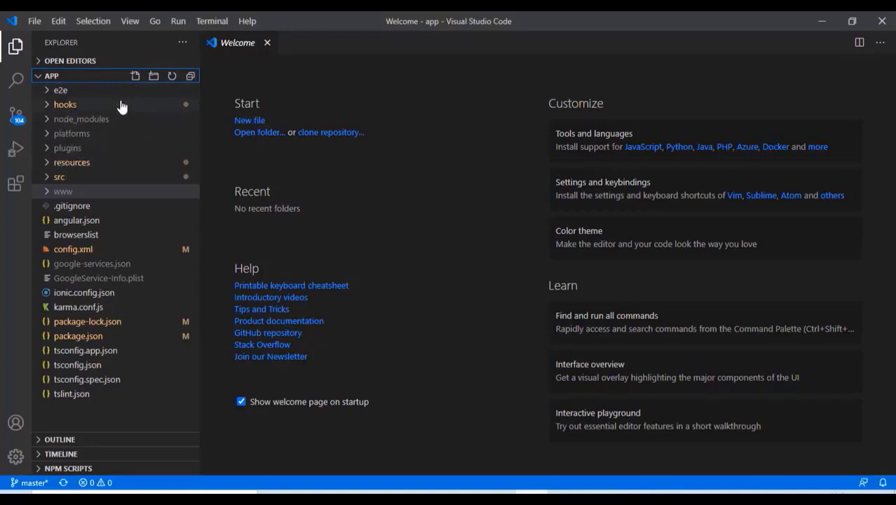
click(50, 178)
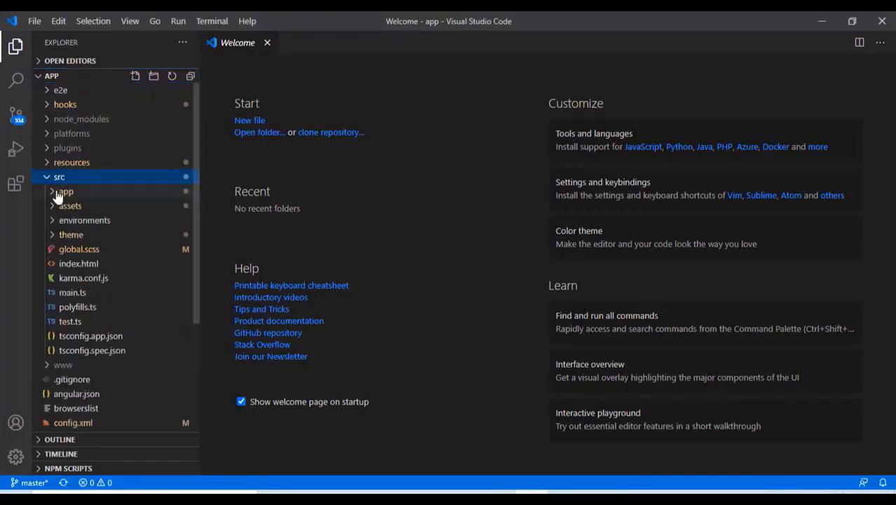
click(54, 195)
scroll(136, 289, down, 5)
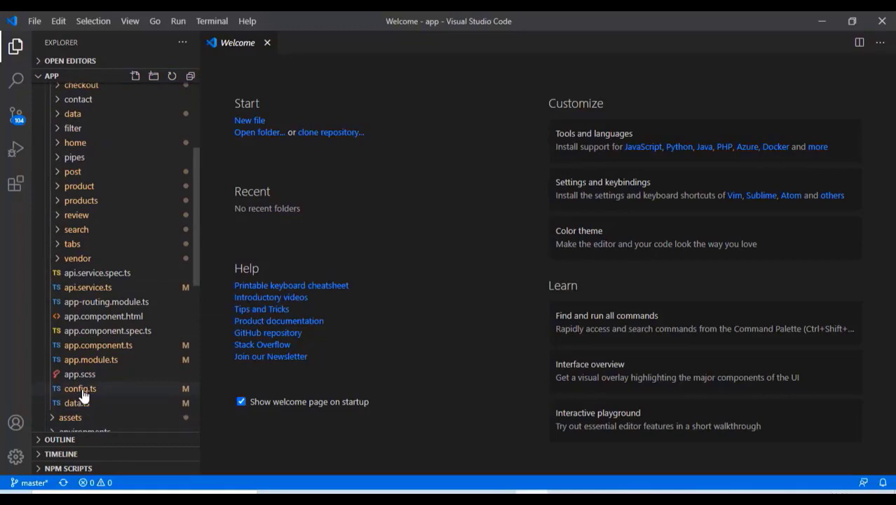
click(81, 390)
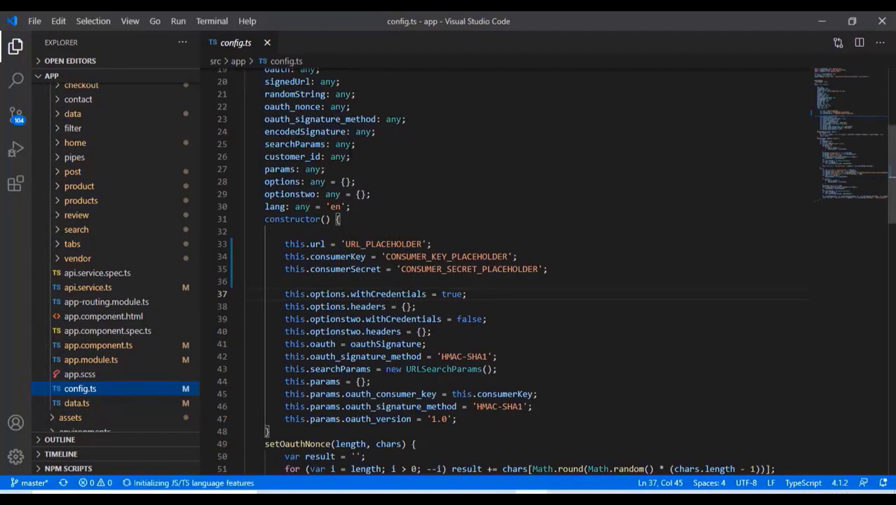
scroll(375, 184, up, 5)
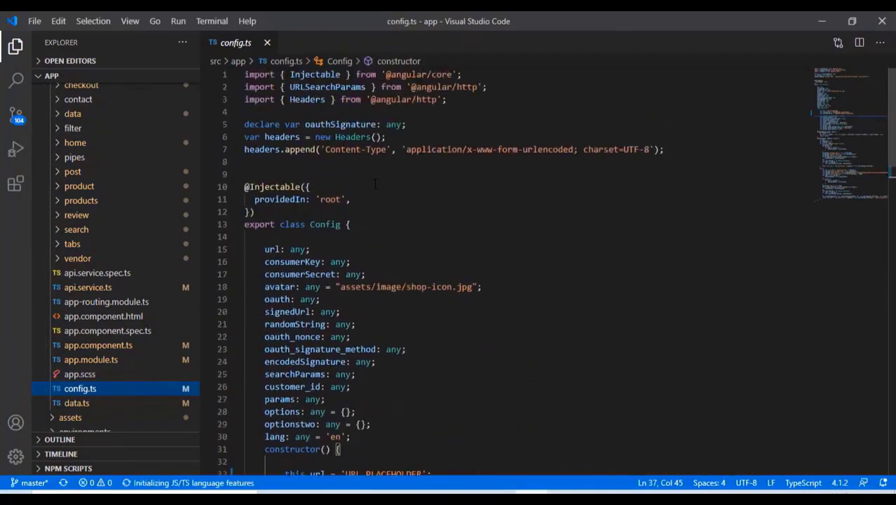
scroll(393, 186, down, 6)
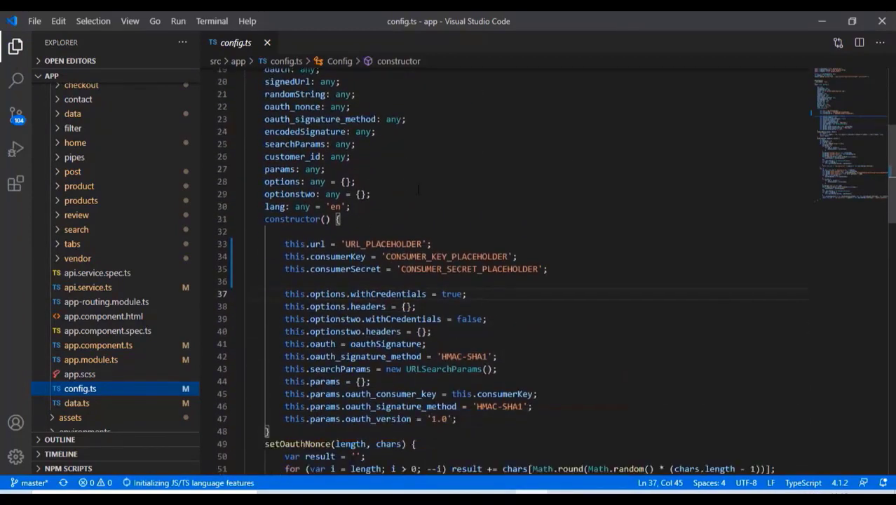
Copy the consumer key from the WooCommerce page in the browser and paste it over CONSUMER_KEY_PLACEHOLDER in config.ts in Visual Studio Code
key(alt+Tab)
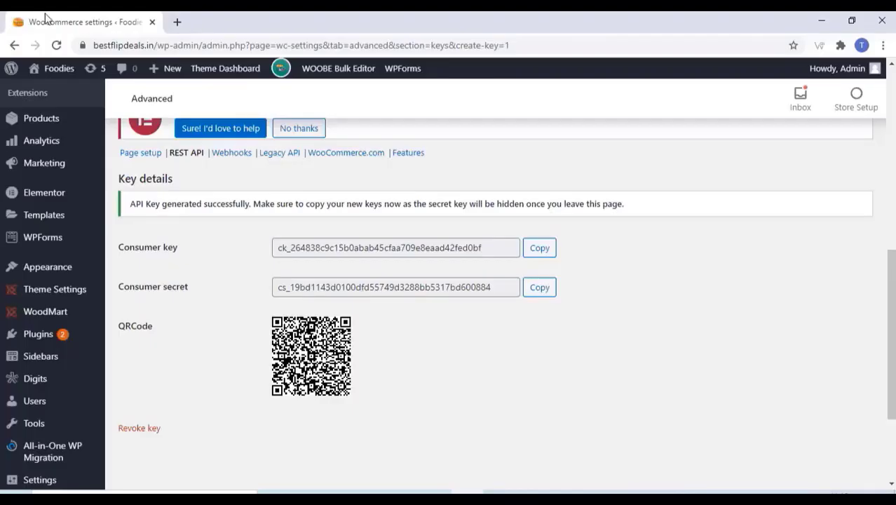
click(539, 249)
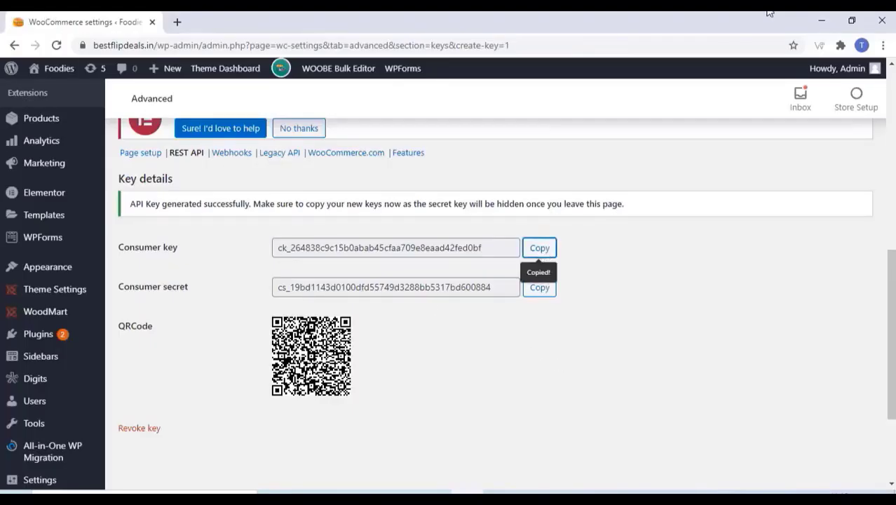
click(823, 23)
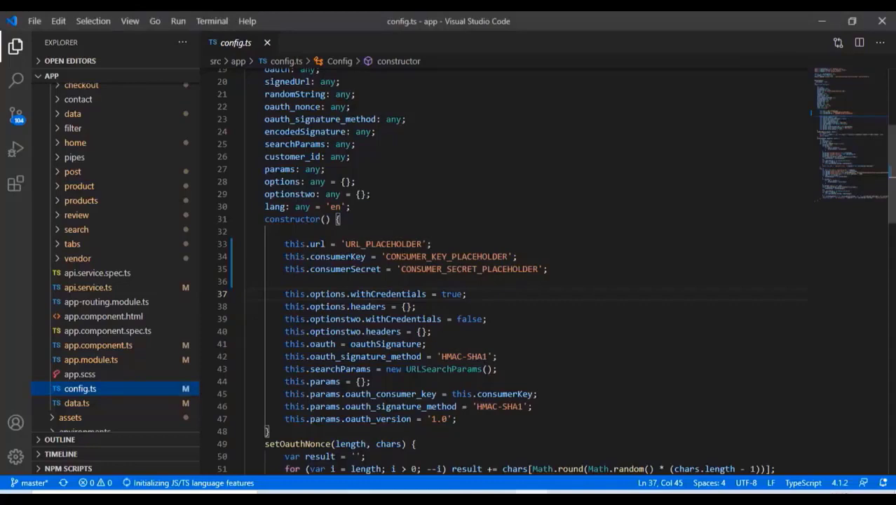
drag(385, 256, 508, 256)
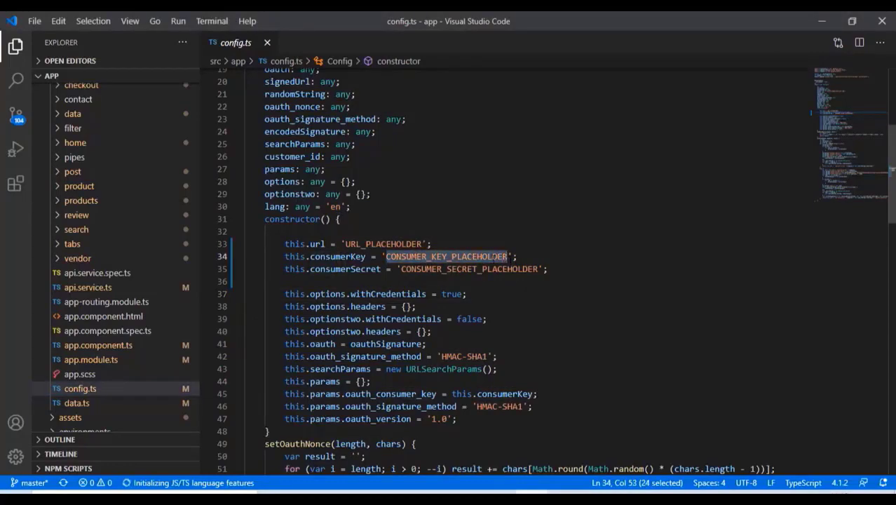
right_click(494, 258)
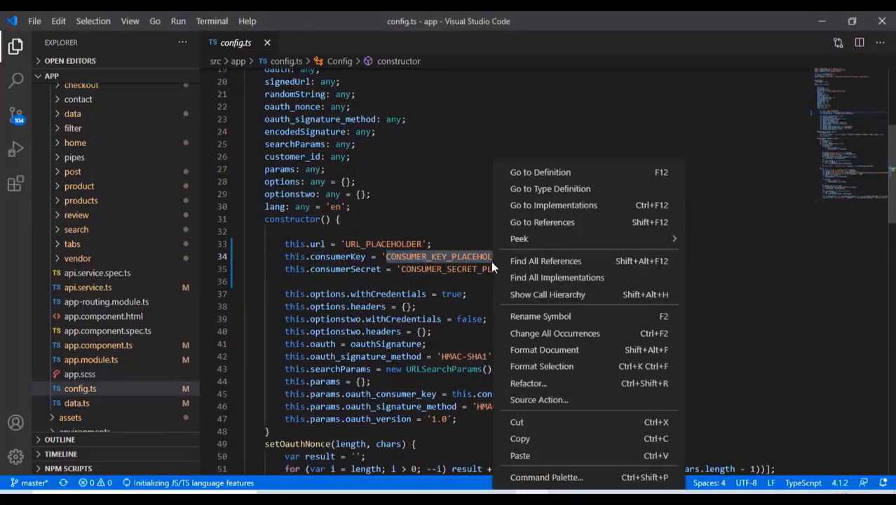
click(528, 457)
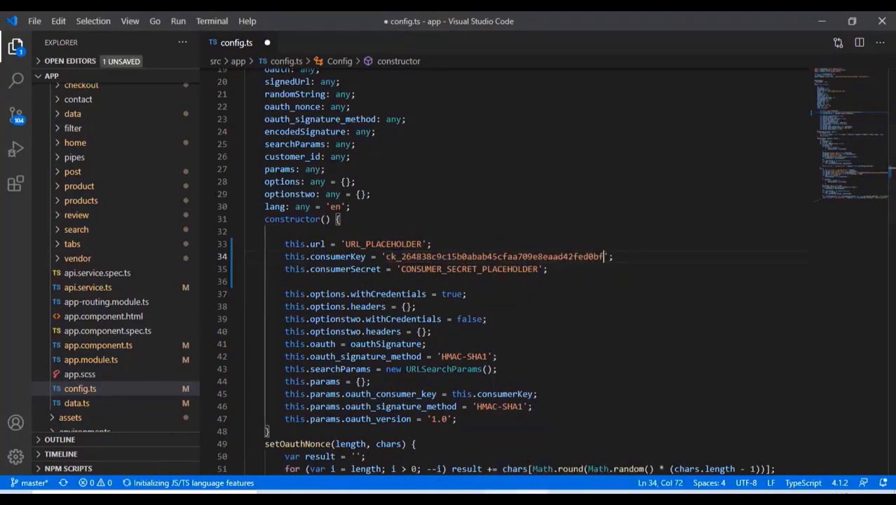
Copy the consumer secret from the WooCommerce page in the browser and paste it over CONSUMER_SECRET_PLACEHOLDER in config.ts in Visual Studio Code
click(467, 499)
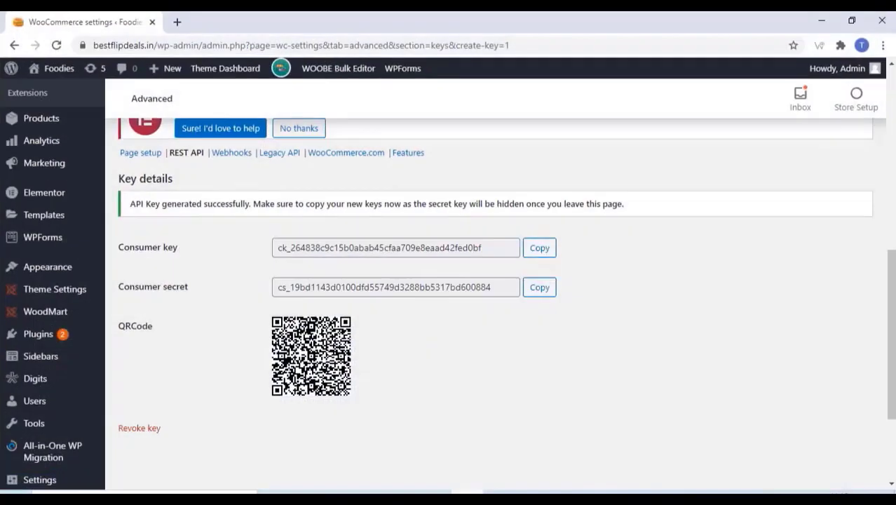
click(542, 291)
click(531, 499)
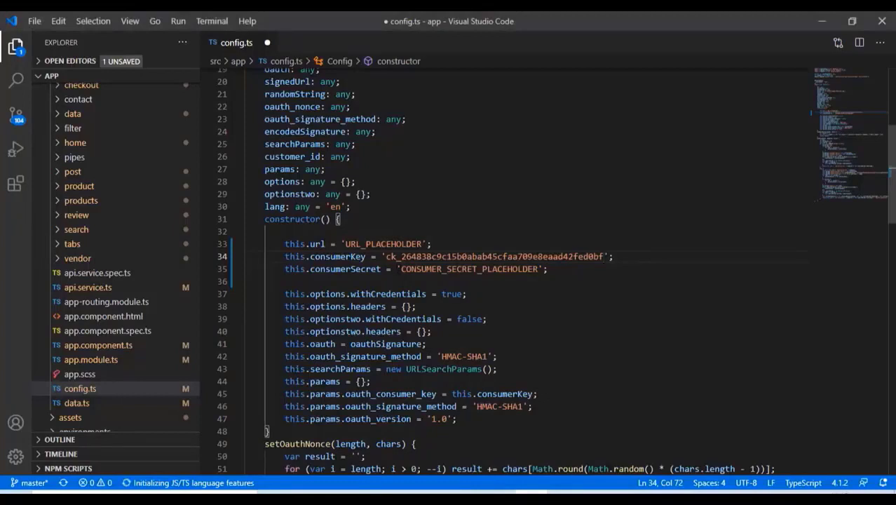
drag(401, 270, 538, 270)
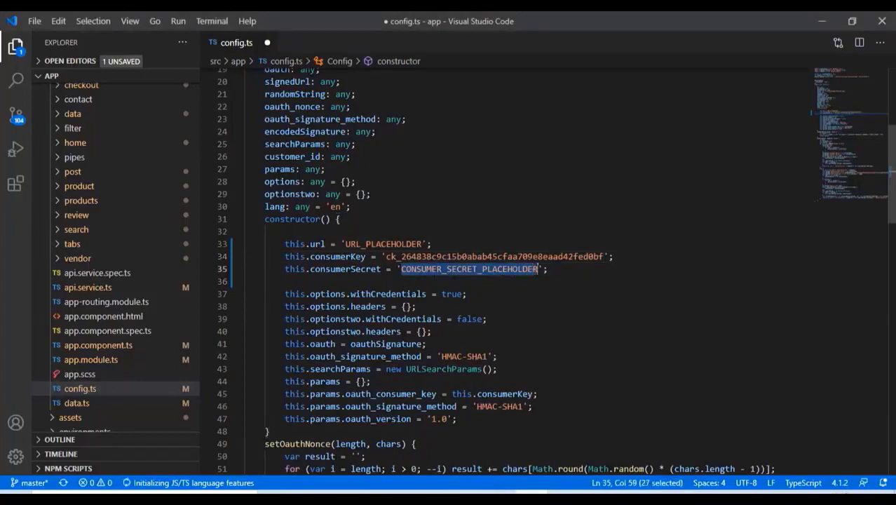
right_click(519, 270)
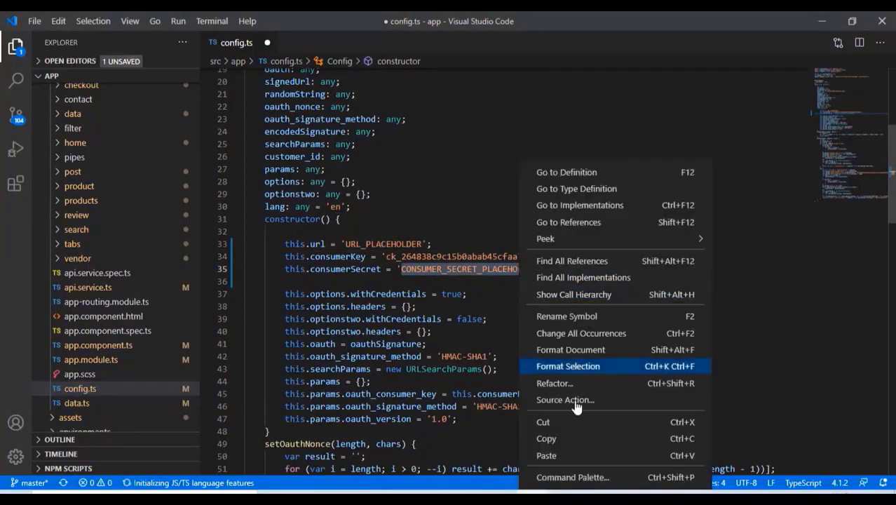
click(547, 456)
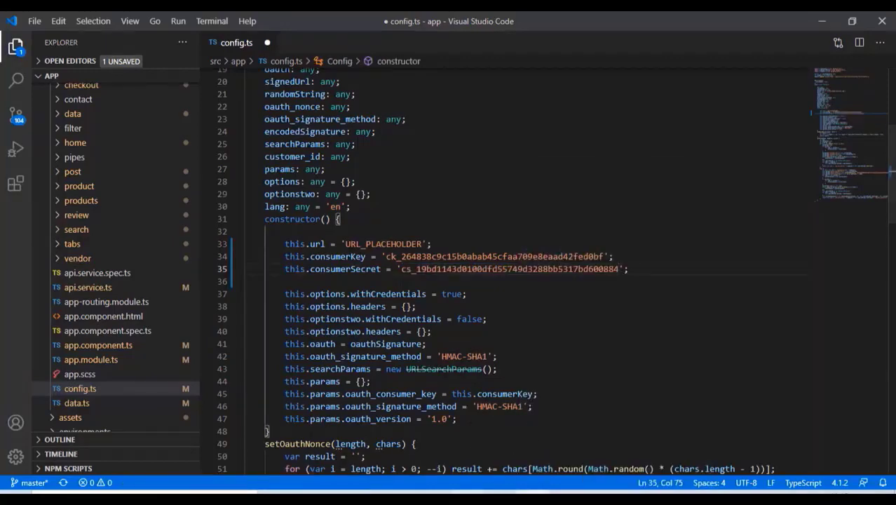
key(alt+Tab)
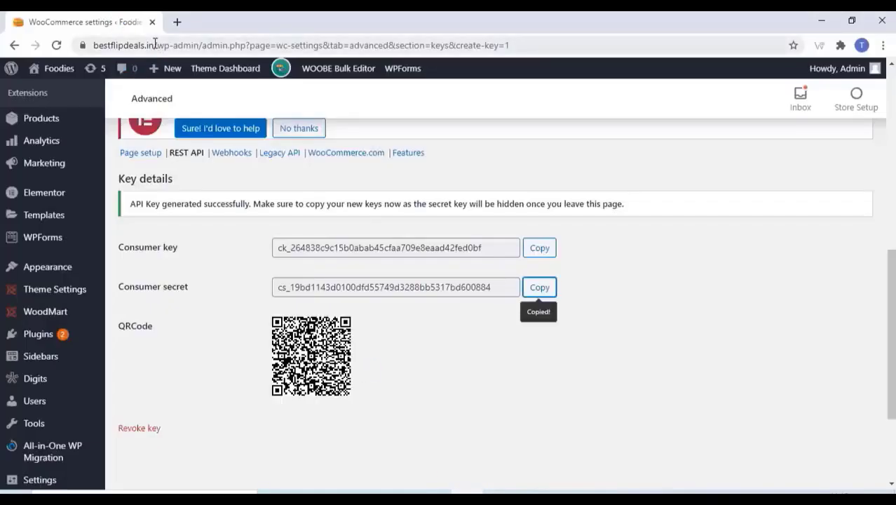
drag(154, 45, 125, 48)
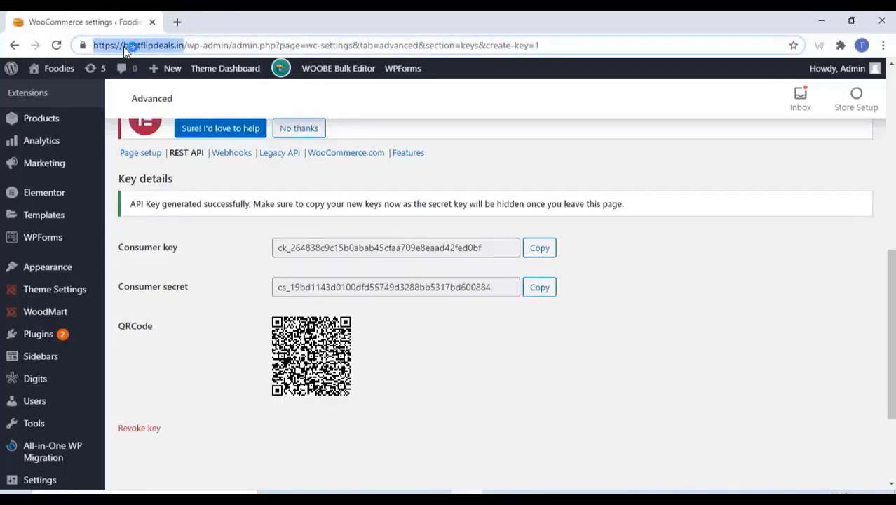
right_click(123, 46)
click(169, 118)
click(532, 496)
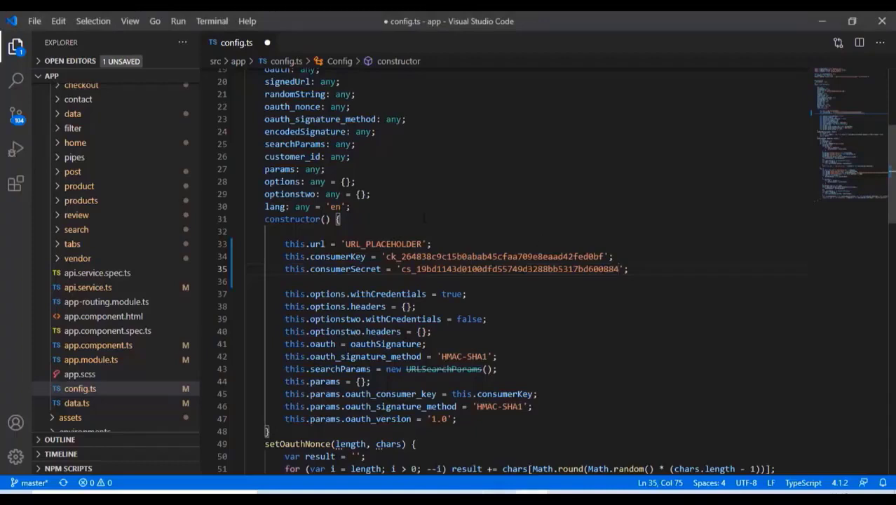
drag(423, 244, 345, 244)
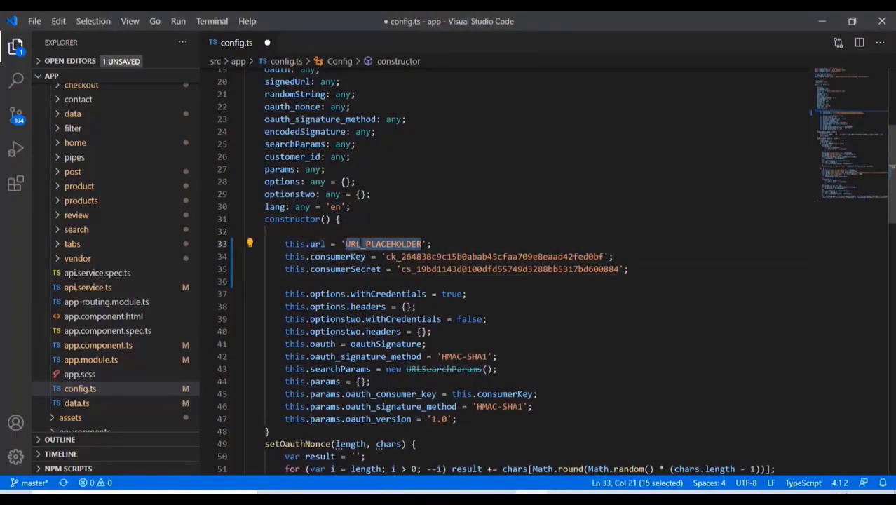
right_click(358, 244)
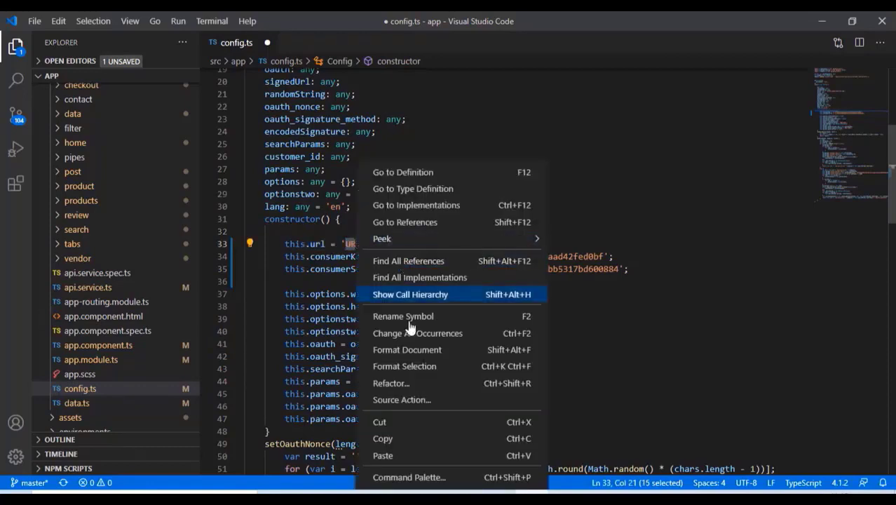
click(404, 455)
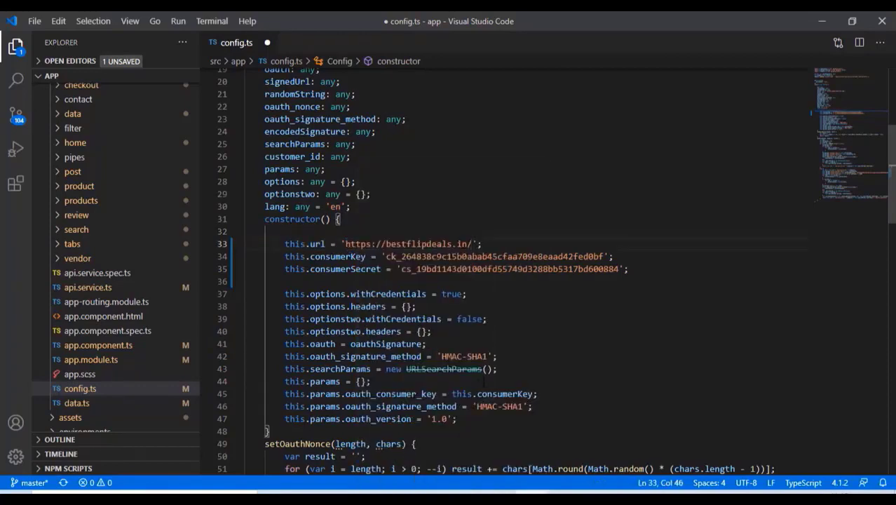
click(33, 21)
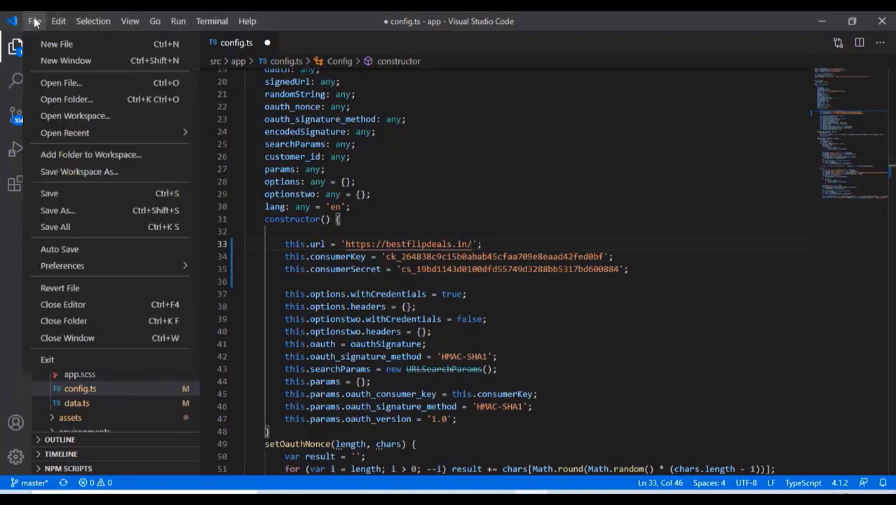
click(67, 199)
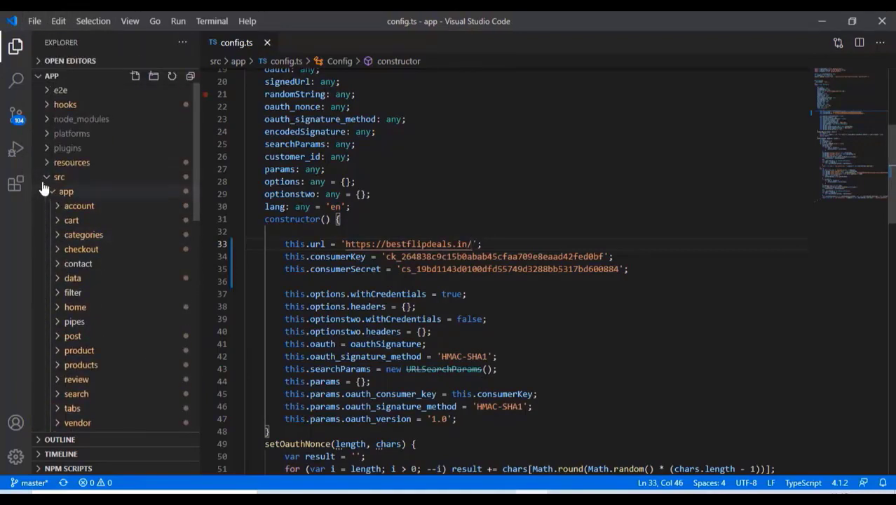
Open config.xml from the project root and replace mstoreapp in the widget id with foodies
click(49, 179)
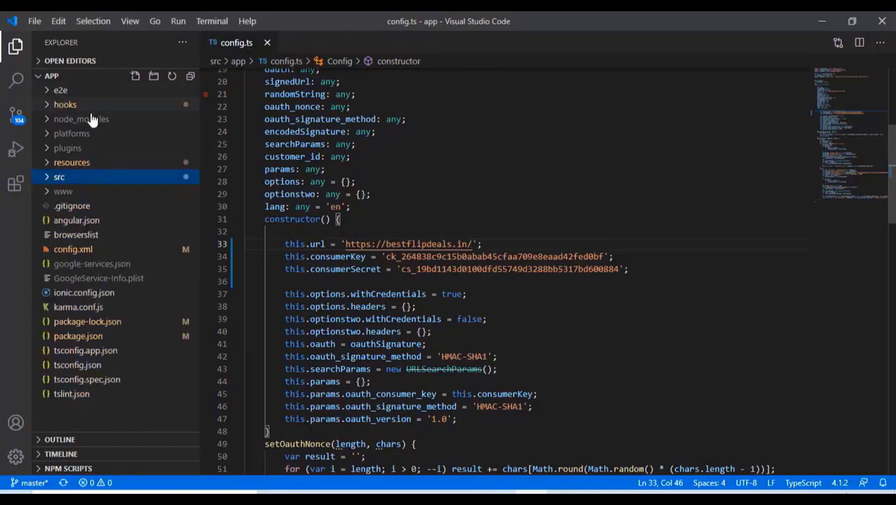
click(94, 254)
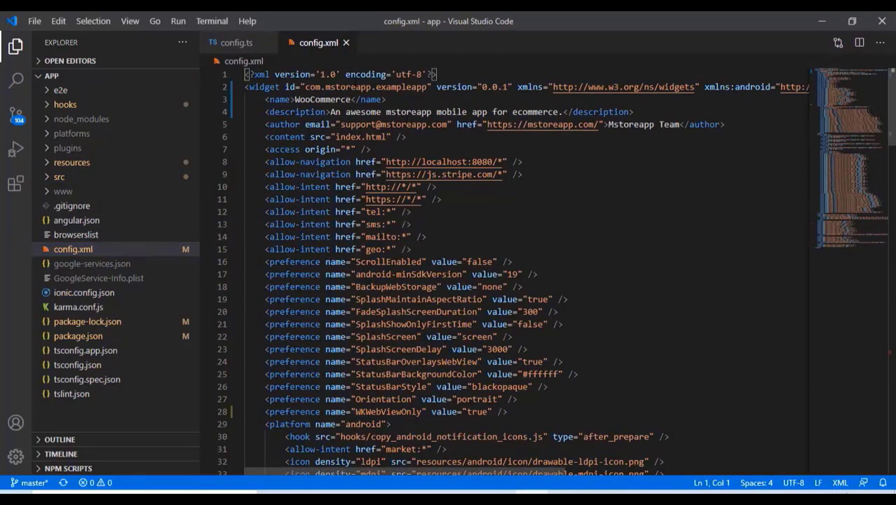
drag(325, 87, 340, 87)
click(350, 87)
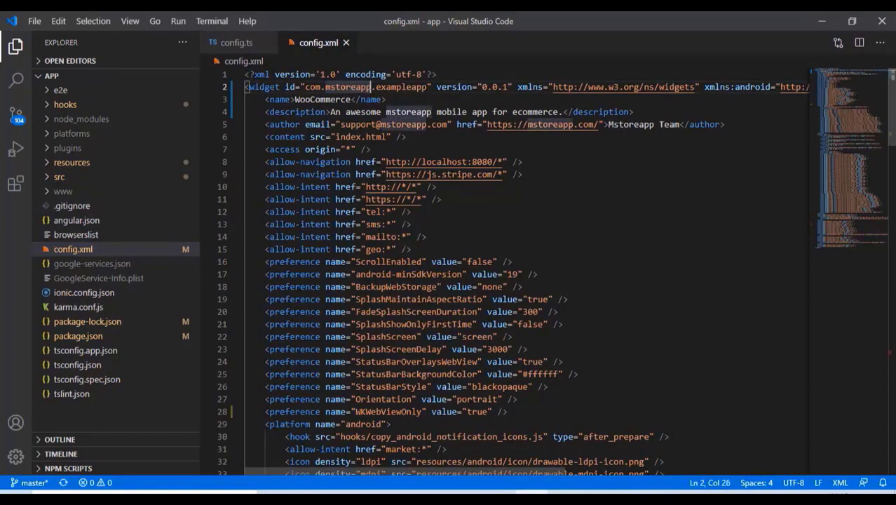
text(foodi)
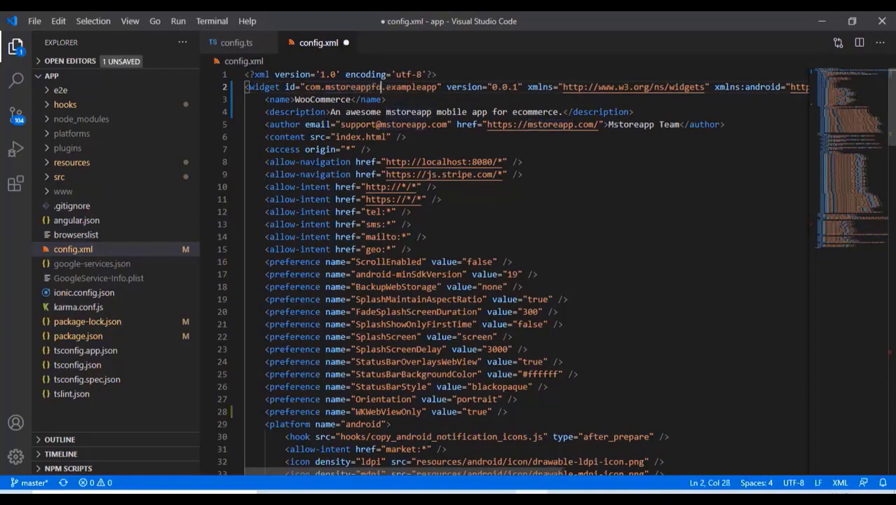
text(es)
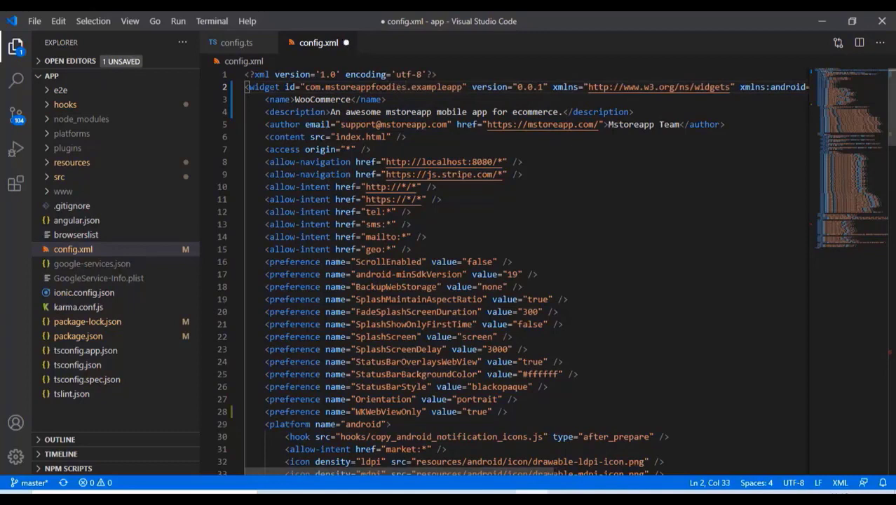
drag(371, 87, 327, 87)
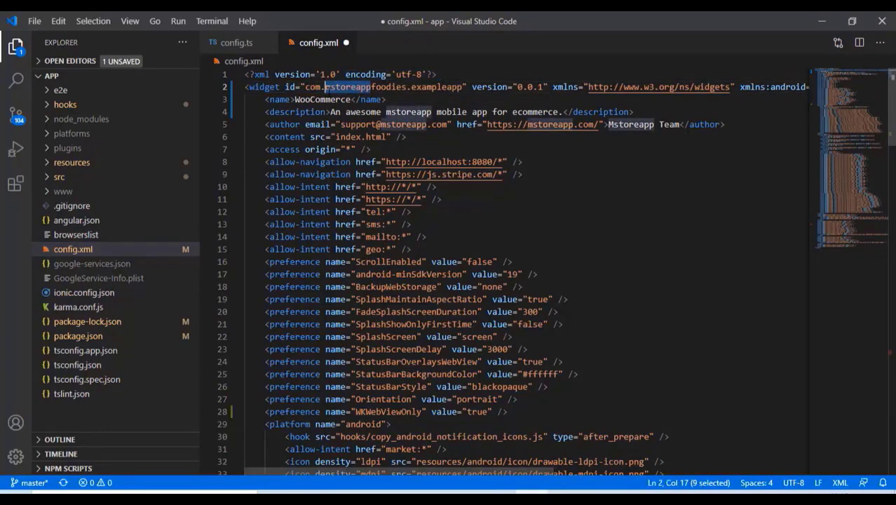
key(BackSpace)
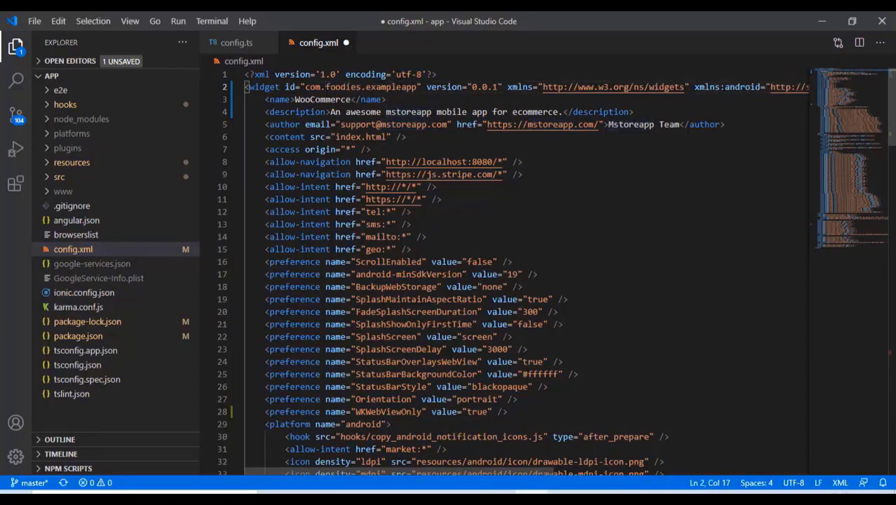
Change the last part of the widget id from exampleapp to demoapp, giving com.foodies.demoapp
click(401, 87)
key(BackSpace)
key(BackSpace)
key(BackSpace)
key(BackSpace)
key(BackSpace)
key(BackSpace)
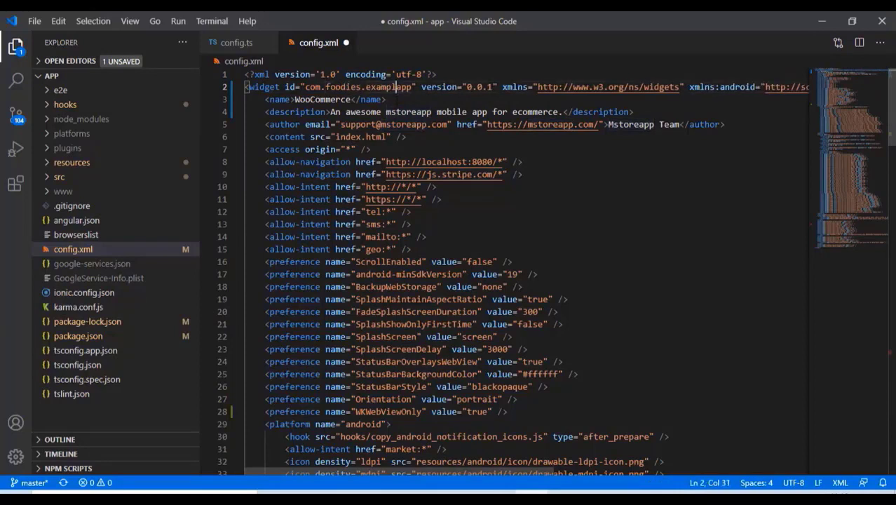
key(BackSpace)
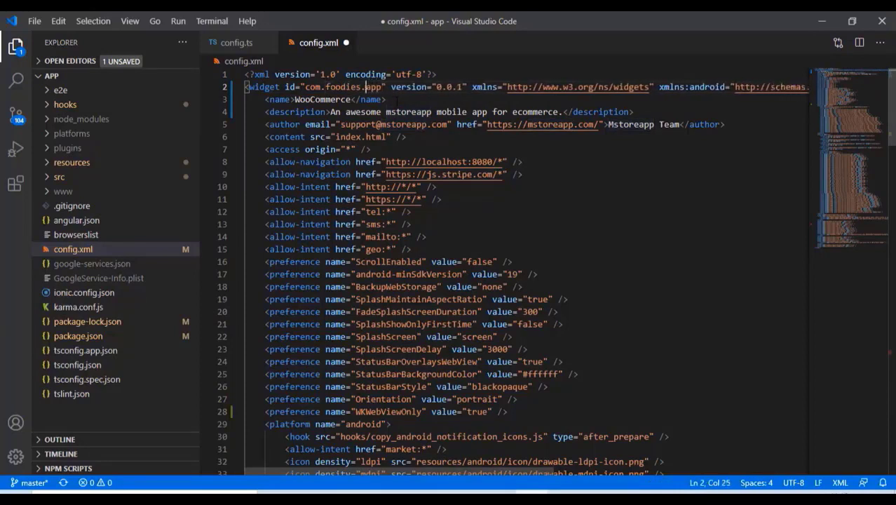
text(demo)
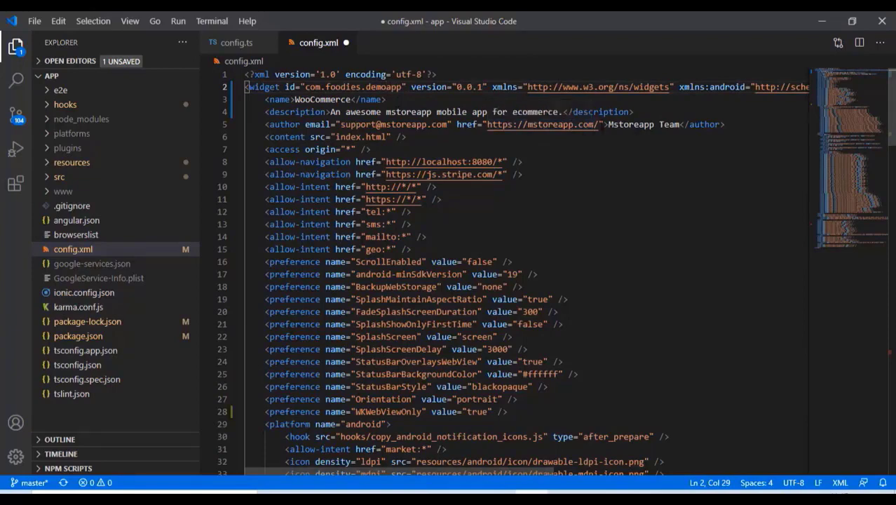
drag(593, 125, 584, 125)
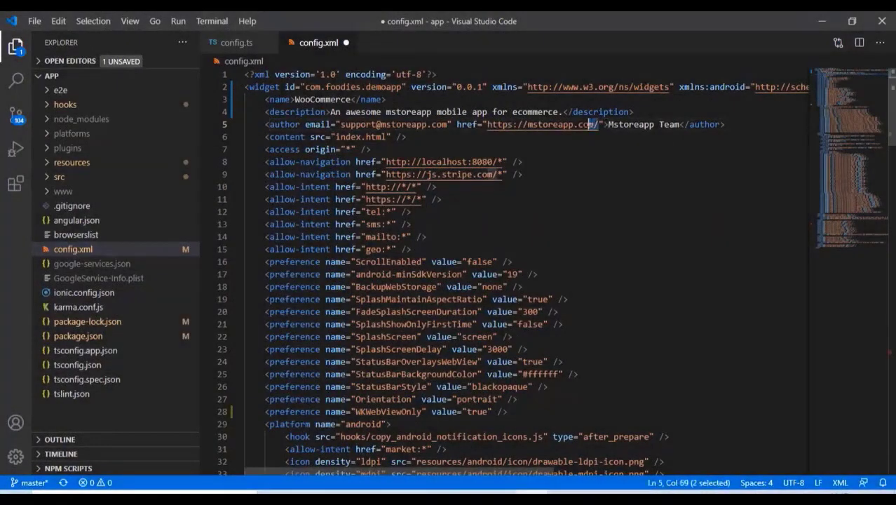
drag(598, 124, 488, 124)
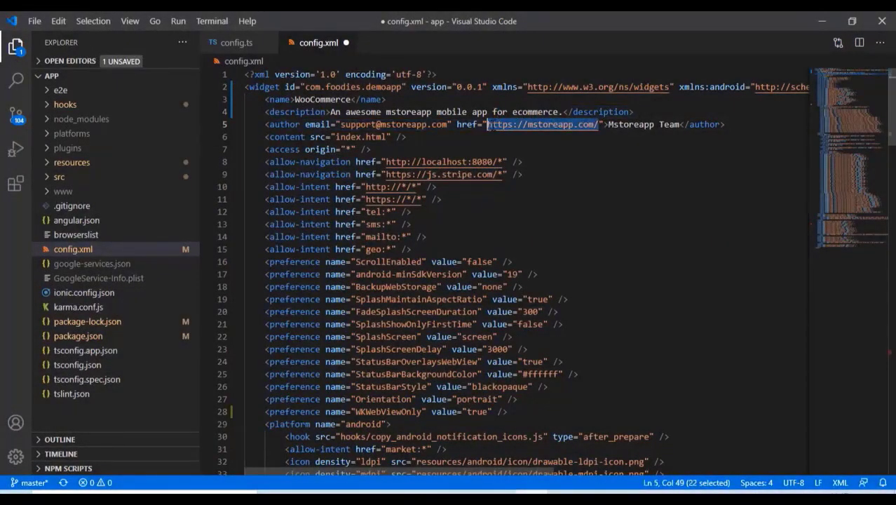
right_click(490, 127)
click(519, 194)
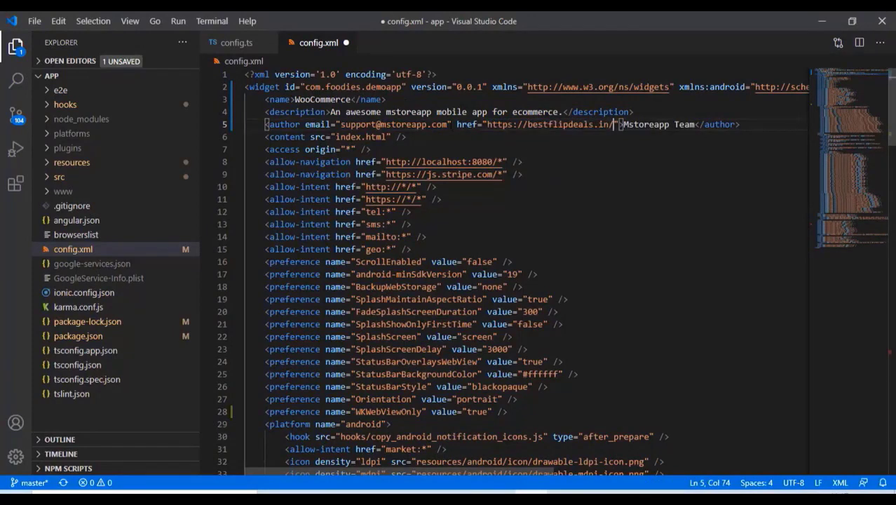
Replace the mstoreapp domain name in the author email with foodies
mouse_move(401, 112)
mouse_down()
mouse_move(389, 124)
mouse_move(401, 124)
mouse_up()
click(411, 124)
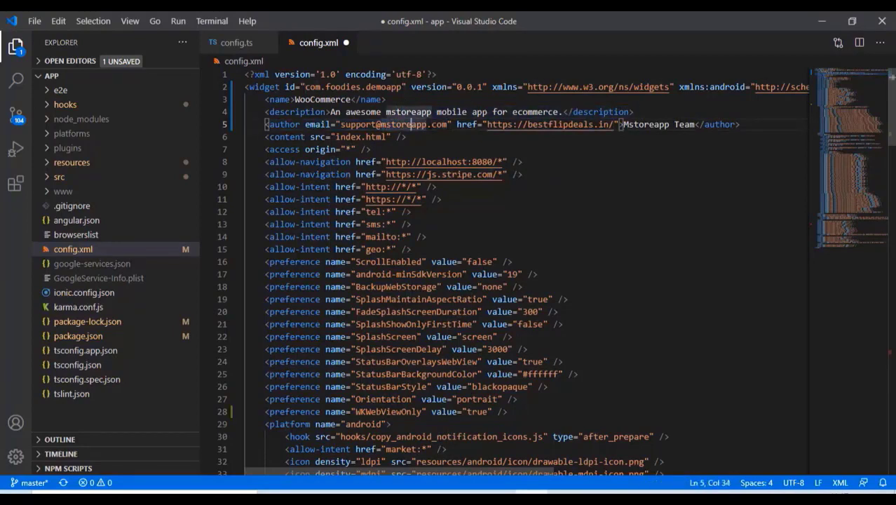
click(426, 124)
key(BackSpace)
key(BackSpace)
key(BackSpace)
key(BackSpace)
key(BackSpace)
key(BackSpace)
key(BackSpace)
key(BackSpace)
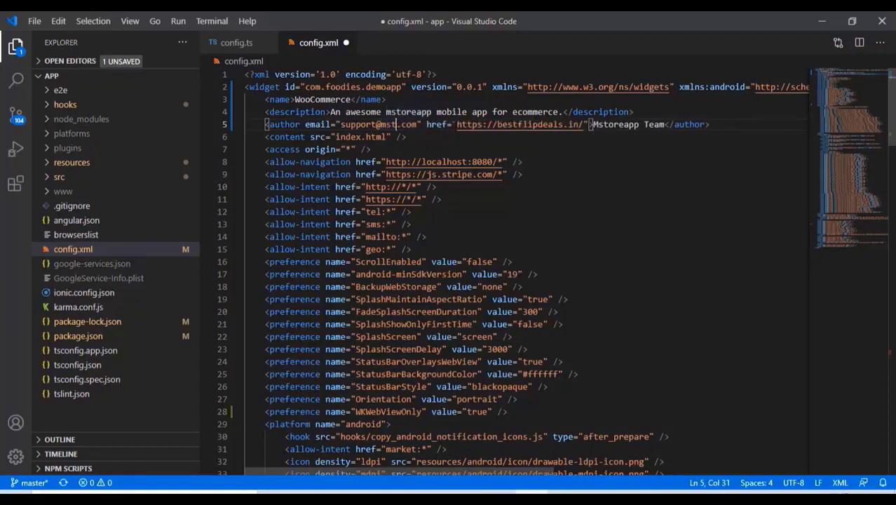
key(BackSpace)
text(fo)
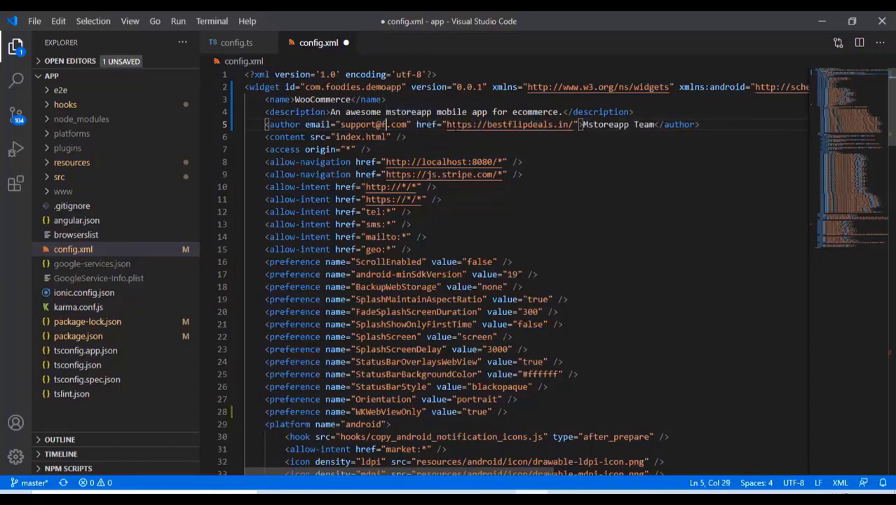
text(odie)
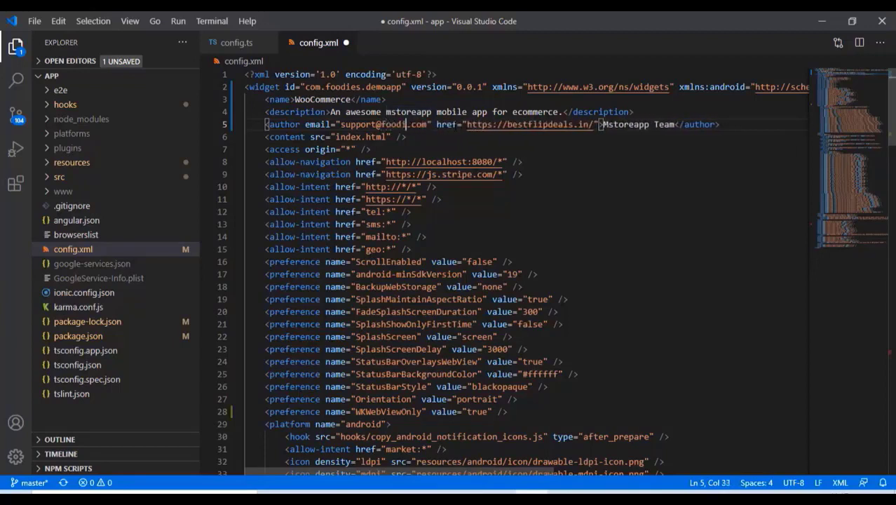
text(s)
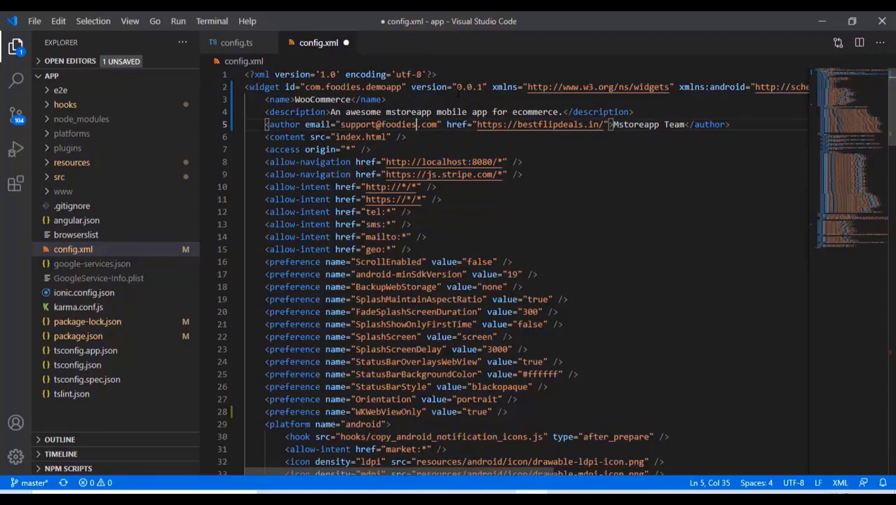
Set the widget version to 2.0.1 and save config.xml
click(461, 86)
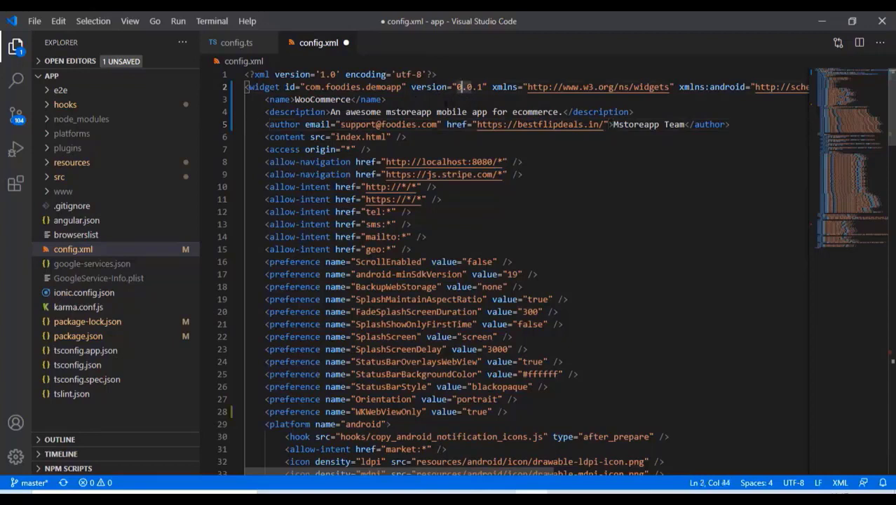
key(BackSpace)
text(2)
click(34, 21)
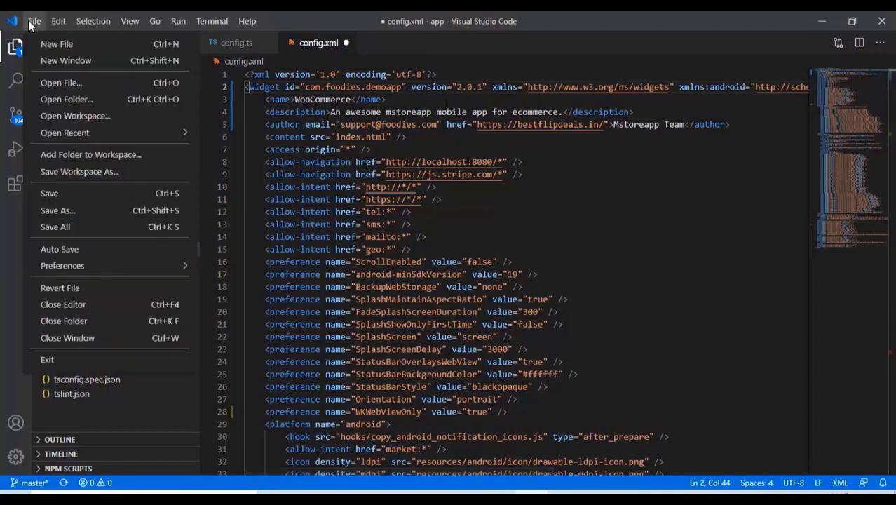
click(51, 193)
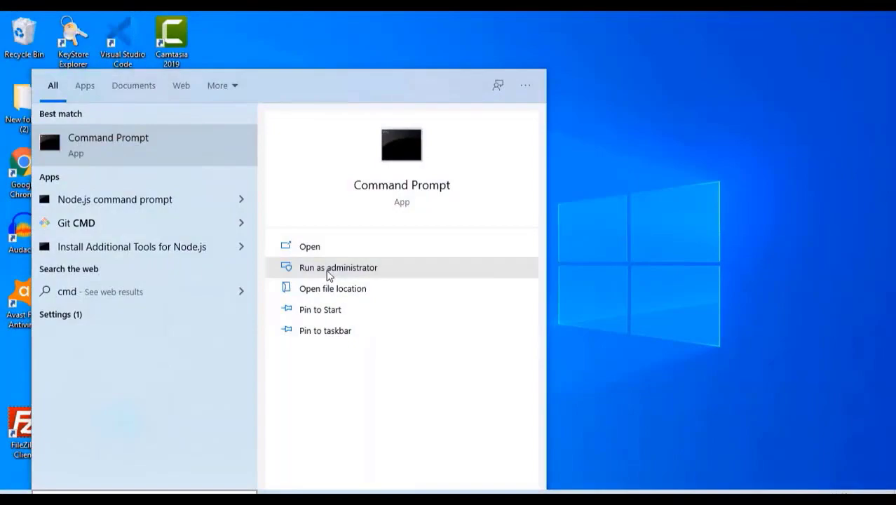
Open Command Prompt as administrator and check the installed npm and Node.js versions with npm -v and node -v
click(328, 275)
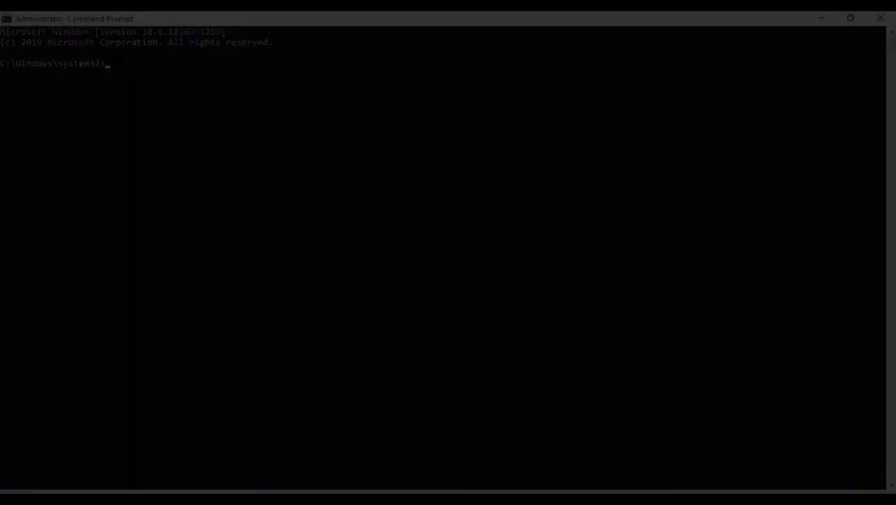
text(npm)
text( -v)
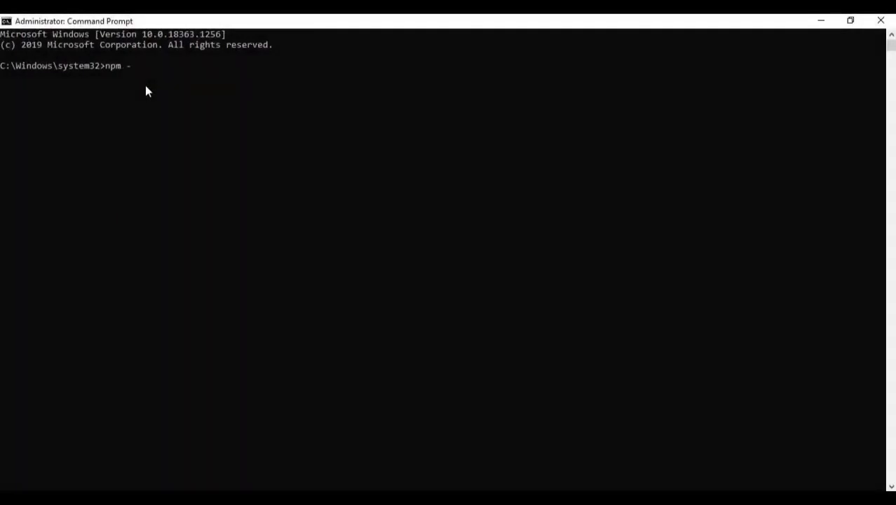
key(Return)
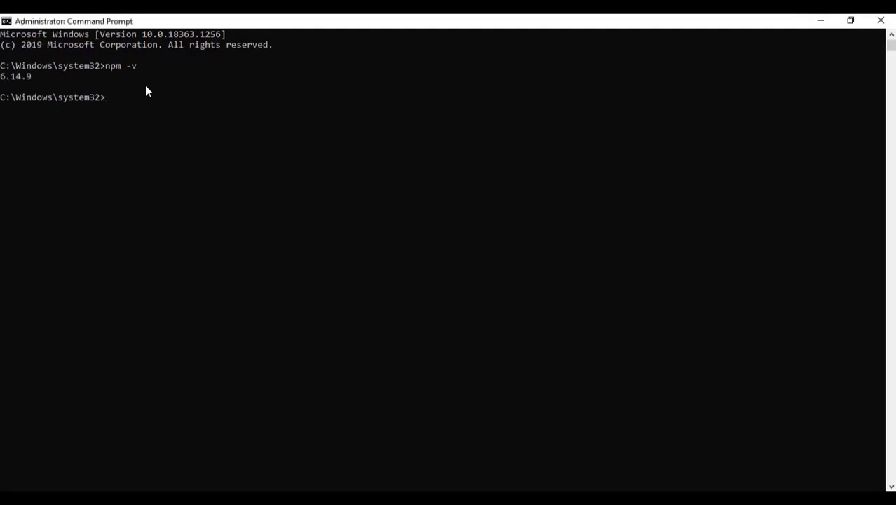
text(node -v)
key(Return)
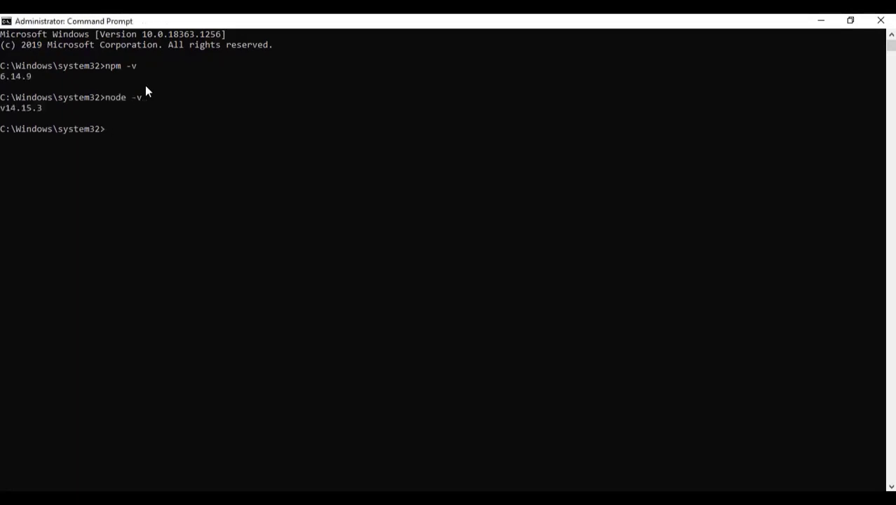
Check the Ionic and Gradle versions with ionic -v and gradle -v, and clear the console with cls
text(ionic -v)
key(Return)
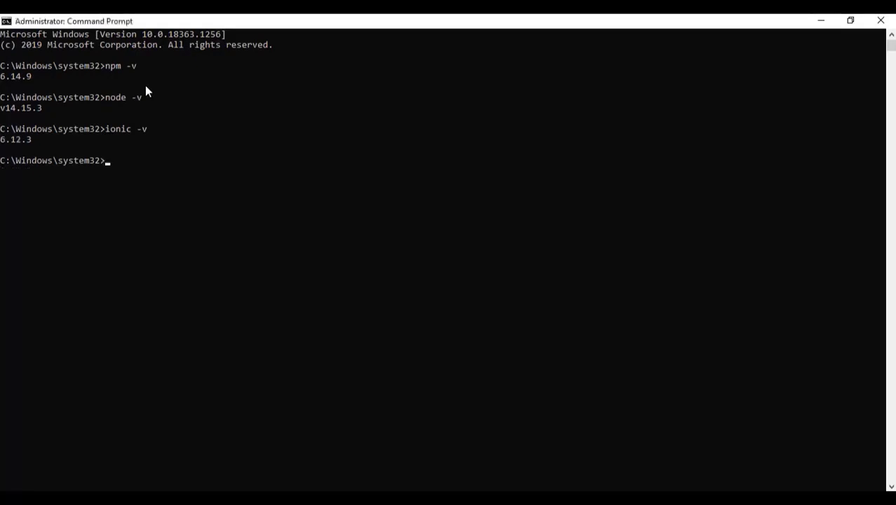
text(gradle -v)
key(Return)
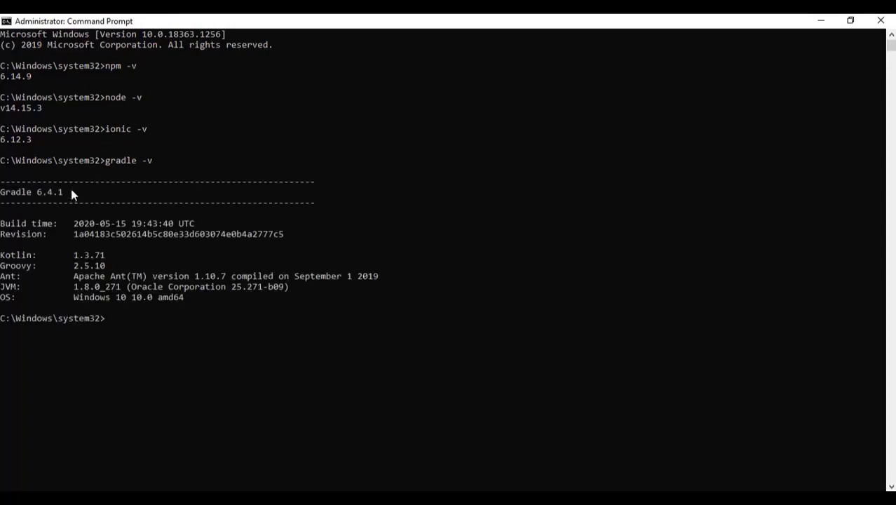
drag(70, 189, 2, 194)
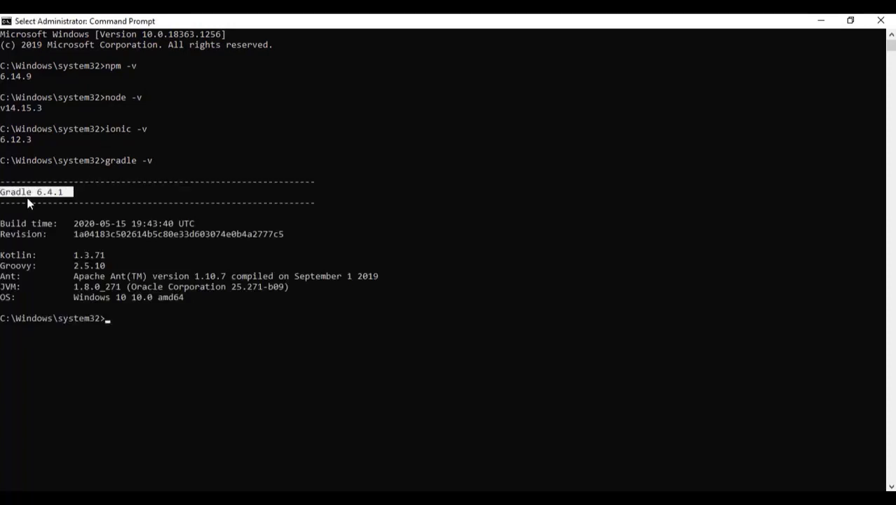
click(135, 319)
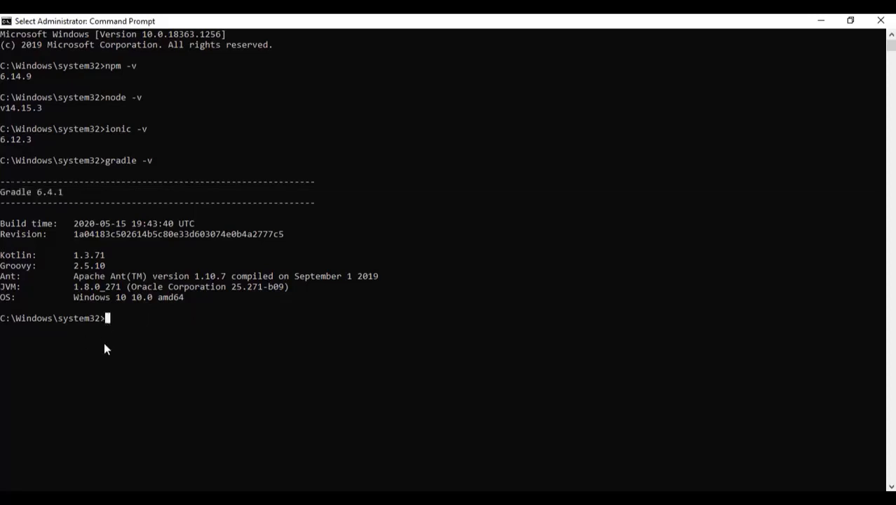
text(cls)
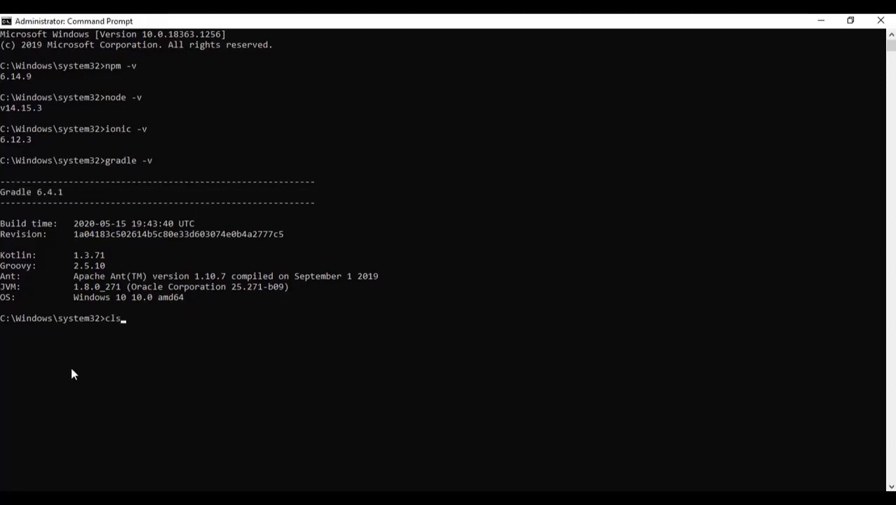
key(Return)
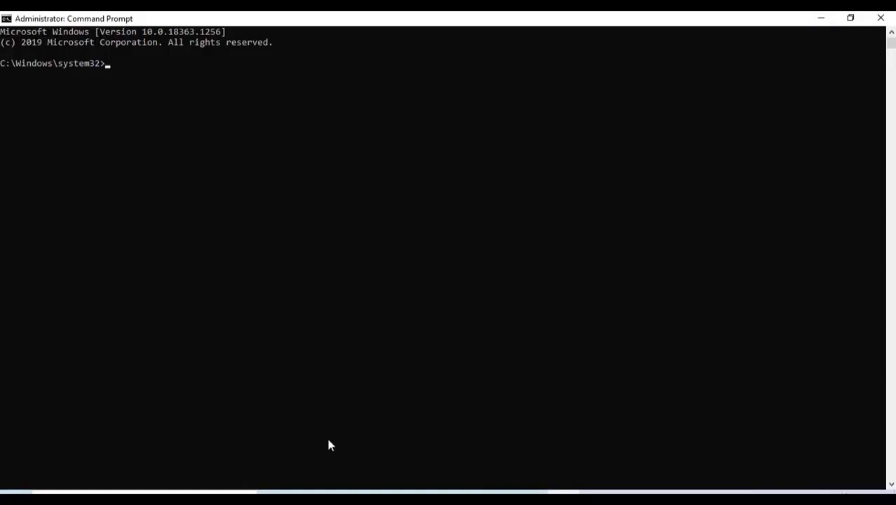
Switch to File Explorer and go from the platforms folder to the project folder C:\ionic\app
click(371, 495)
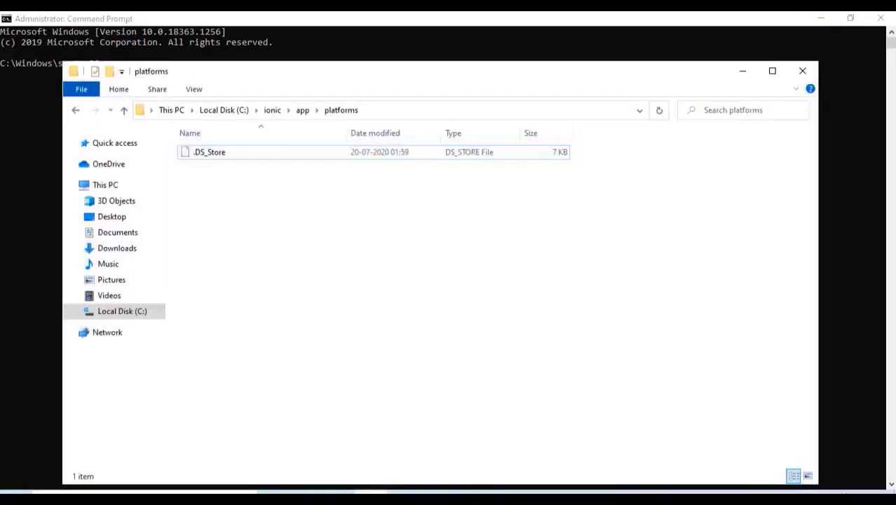
click(124, 110)
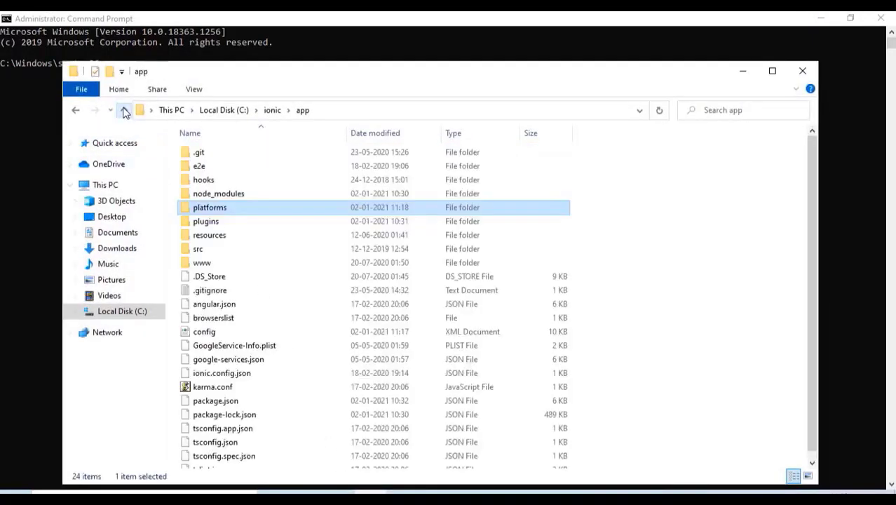
click(124, 111)
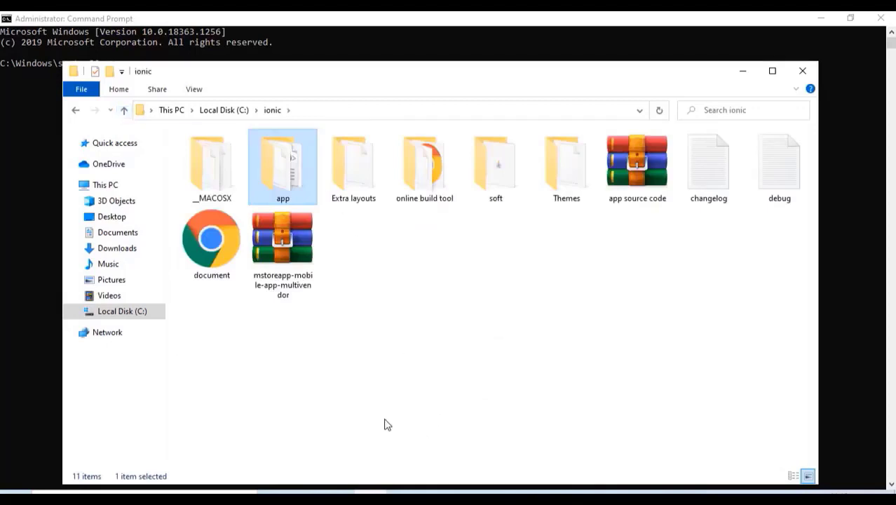
double_click(286, 174)
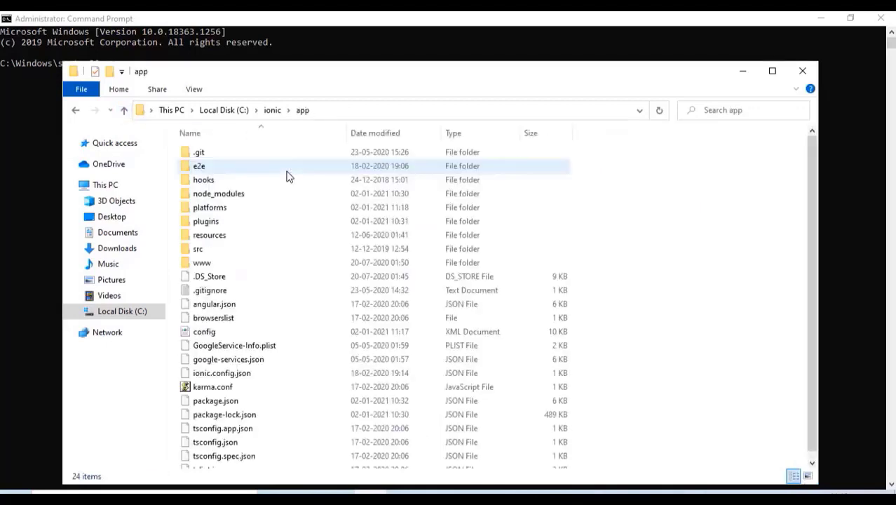
Copy the project folder path C:\ionic\app and change to that folder in Command Prompt with cd
click(373, 112)
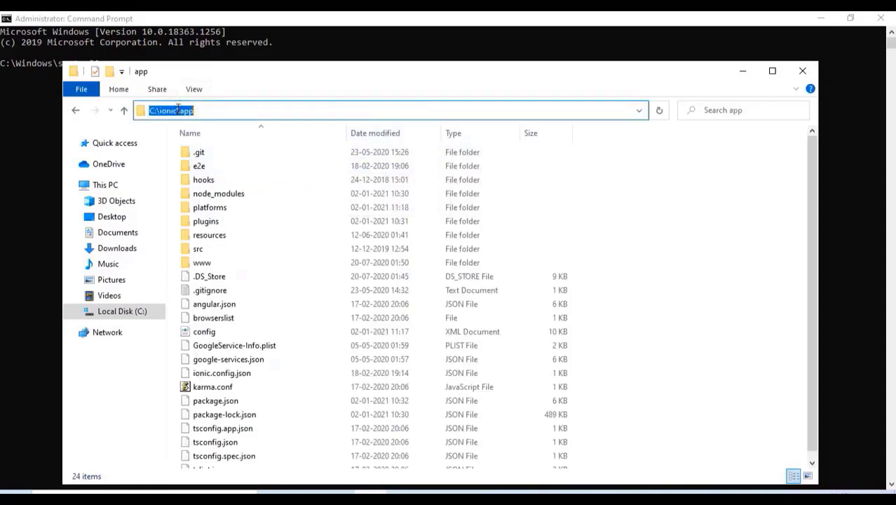
right_click(178, 107)
click(208, 150)
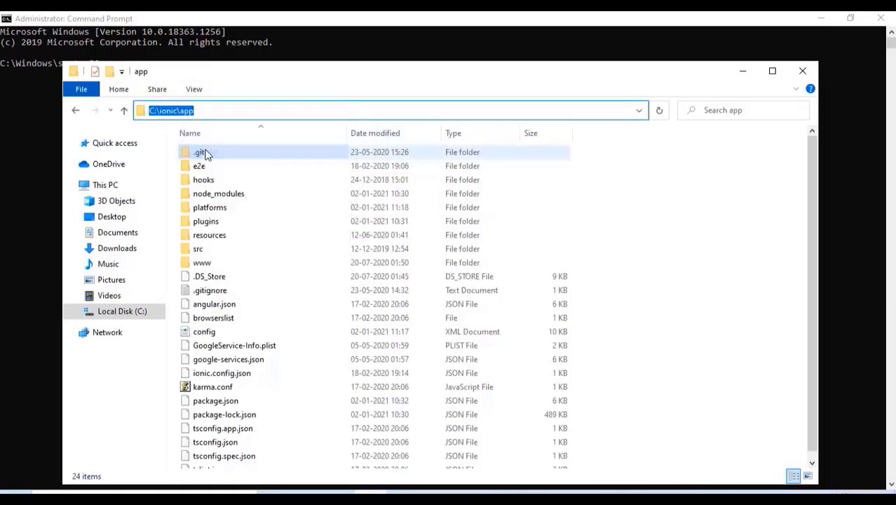
click(743, 71)
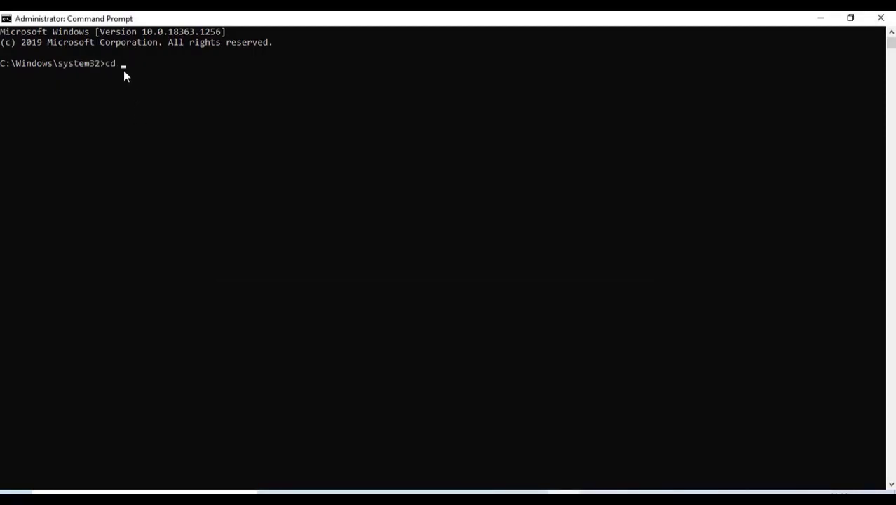
key(ctrl+v)
key(Return)
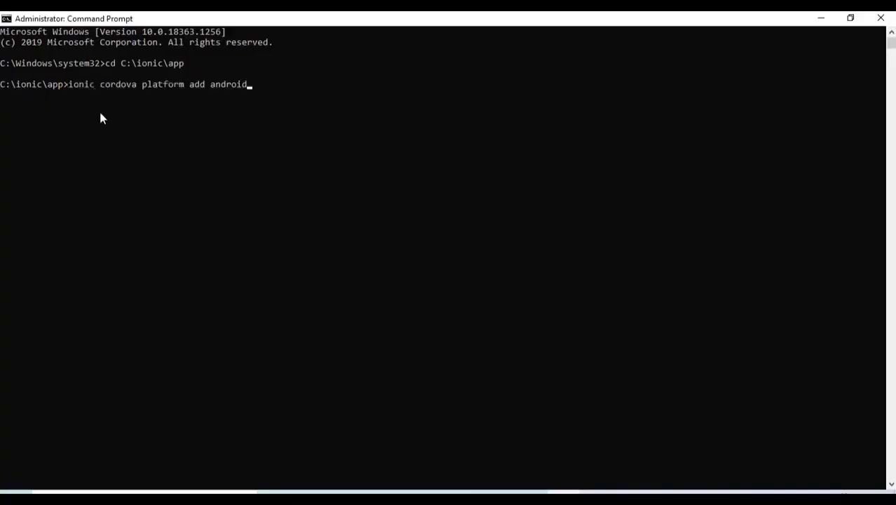
Add the Android platform with ionic cordova platform add android, and start the local preview with ionic serve
key(Return)
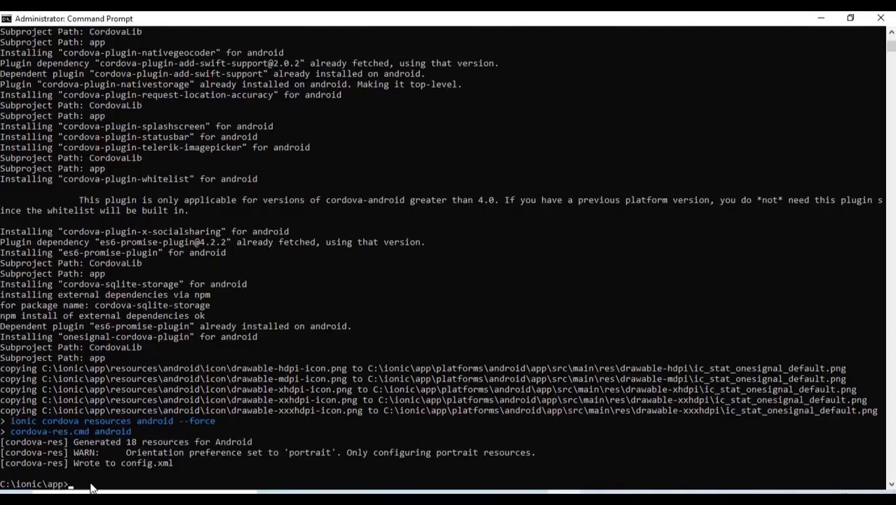
text(ionic serve)
key(Return)
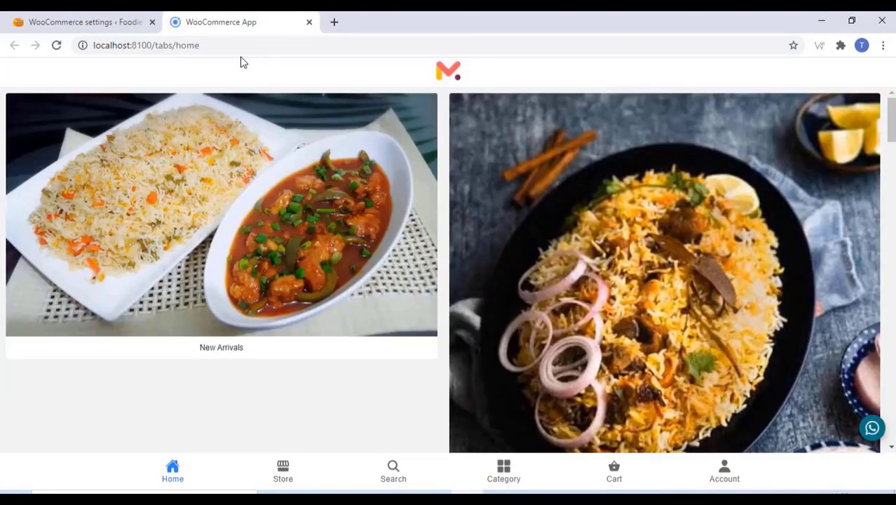
Review the categories and products on the preview's home page, and open the Ghee Masala Roast Dosa product to examine its details
scroll(274, 214, down, 5)
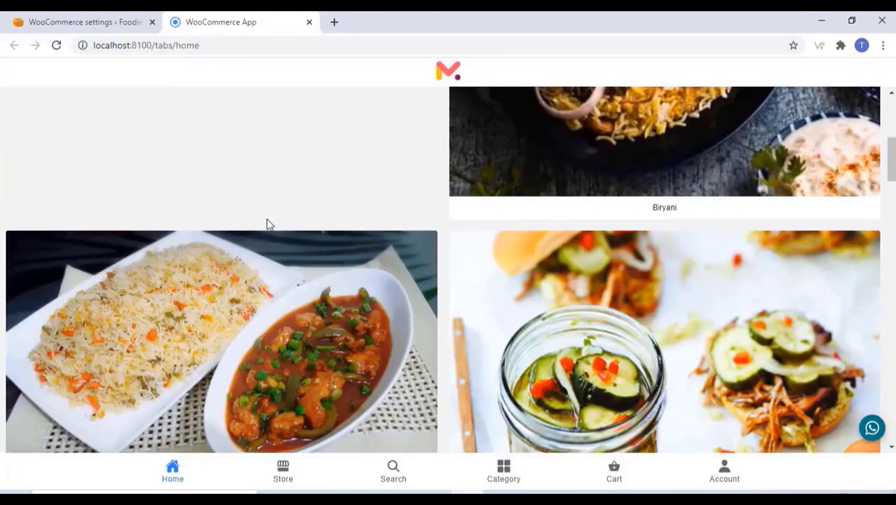
scroll(267, 224, down, 10)
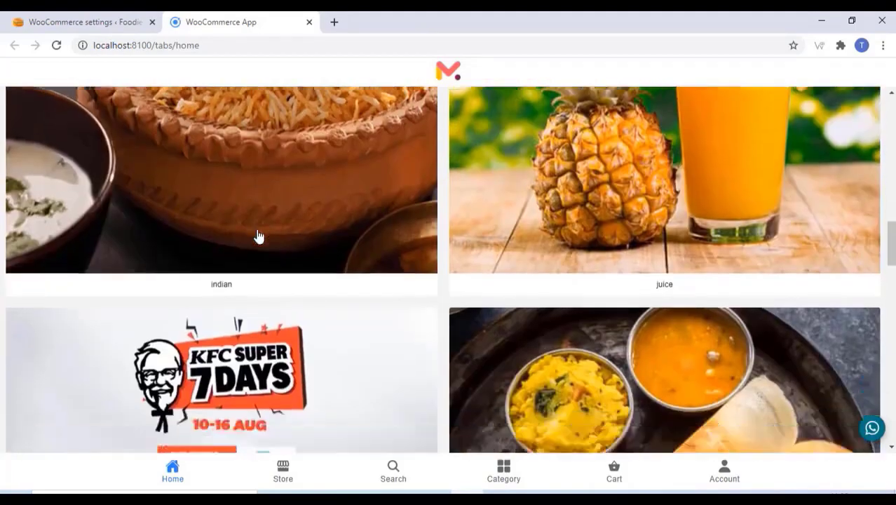
scroll(256, 242, down, 10)
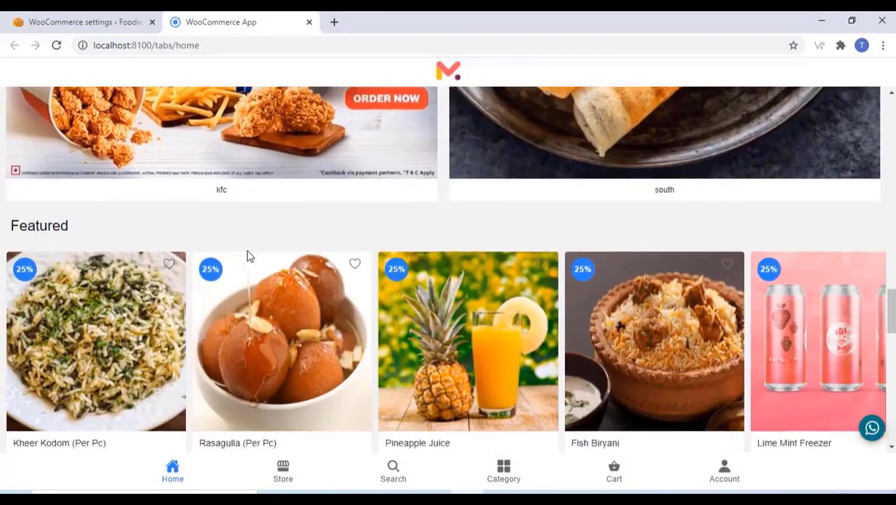
scroll(247, 257, down, 10)
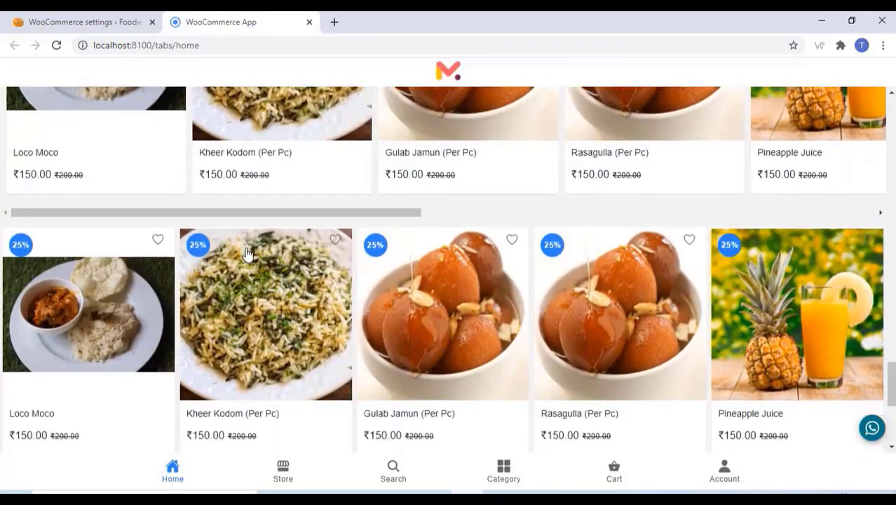
scroll(247, 254, down, 4)
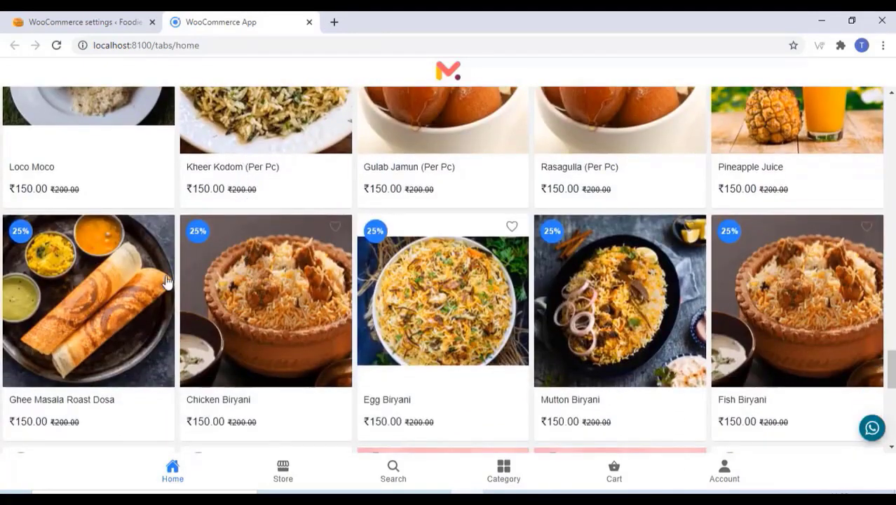
click(124, 296)
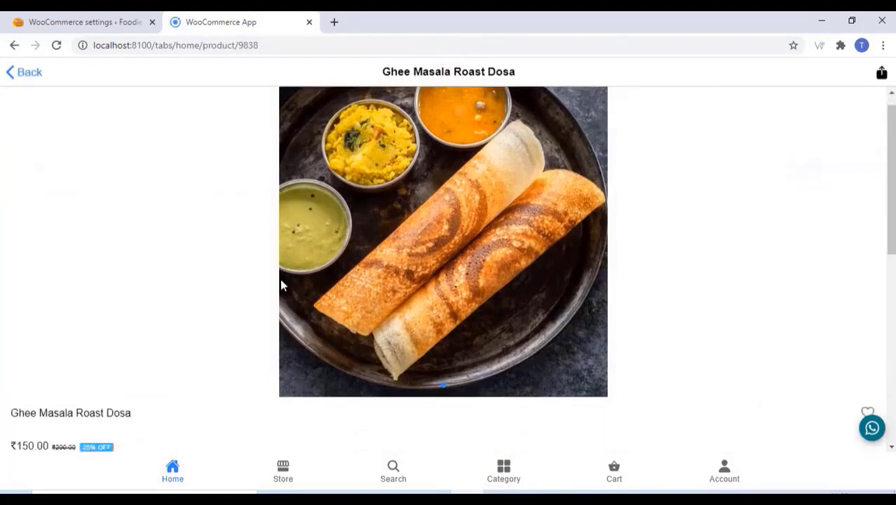
scroll(282, 286, down, 4)
scroll(278, 288, up, 1)
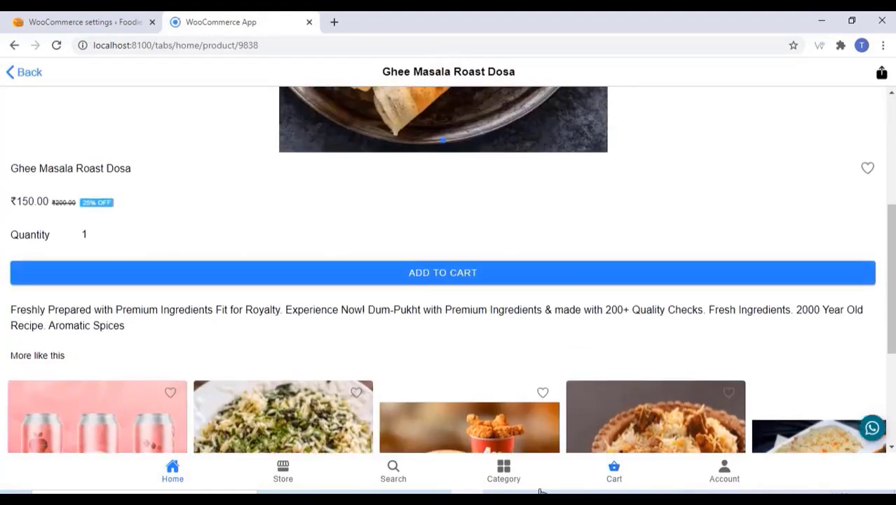
Look through the Store, Search, Category, Cart and Account pages of the previewed app
click(288, 468)
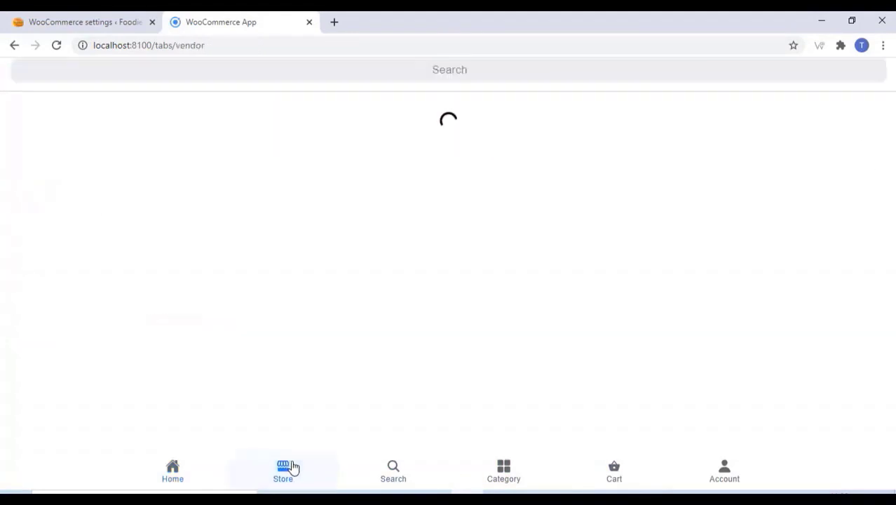
click(397, 476)
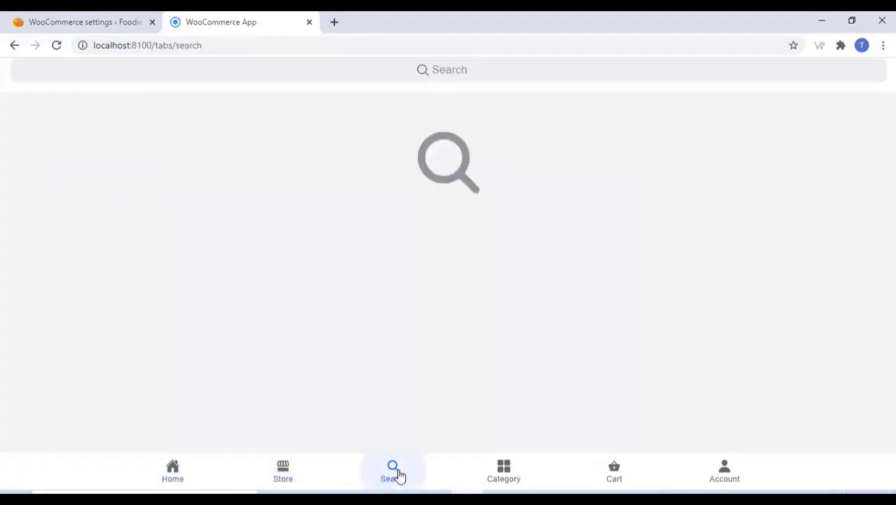
click(504, 475)
click(620, 469)
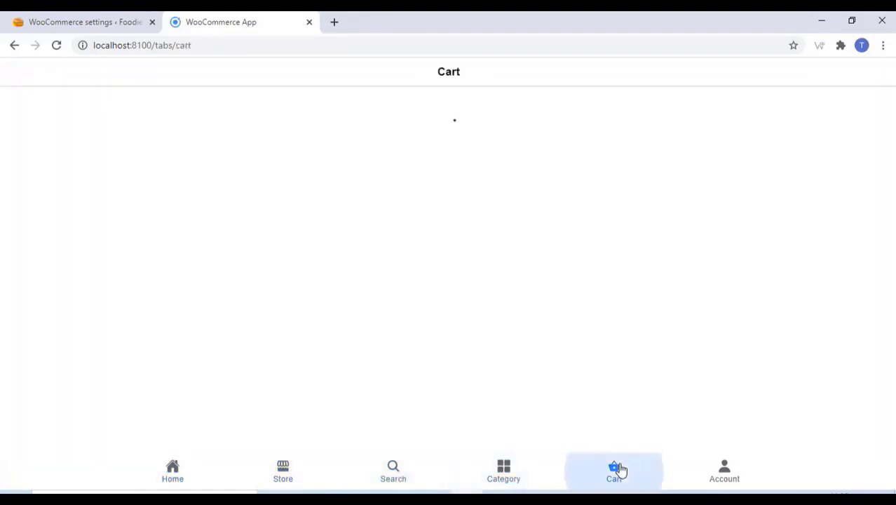
click(725, 474)
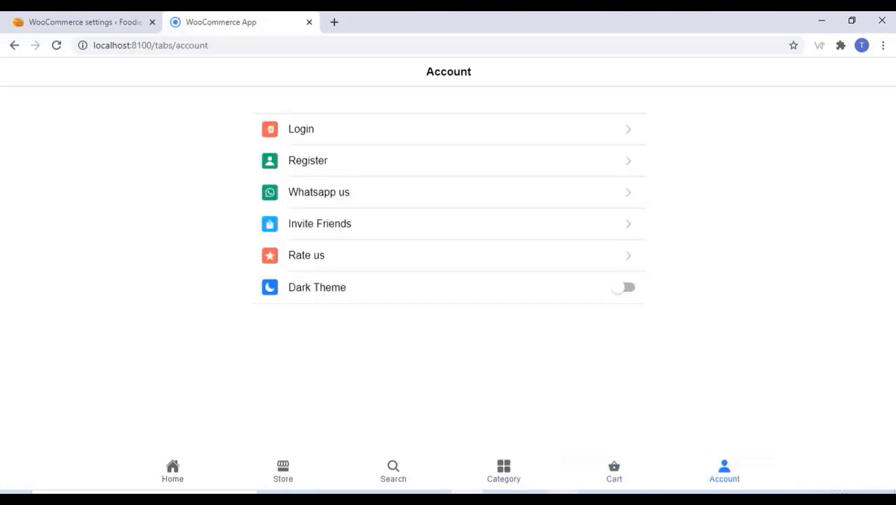
Return to the console and stop the ionic serve process, answering y to terminate the batch job
click(553, 493)
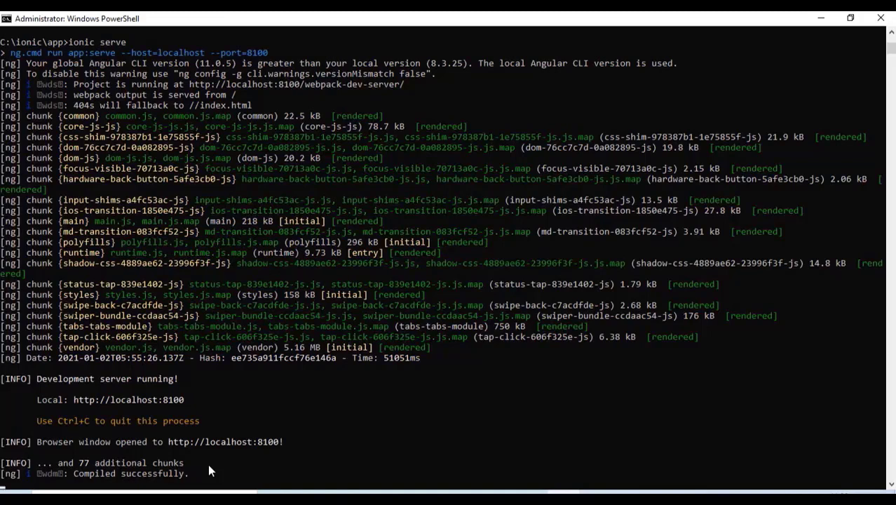
key(ctrl+c)
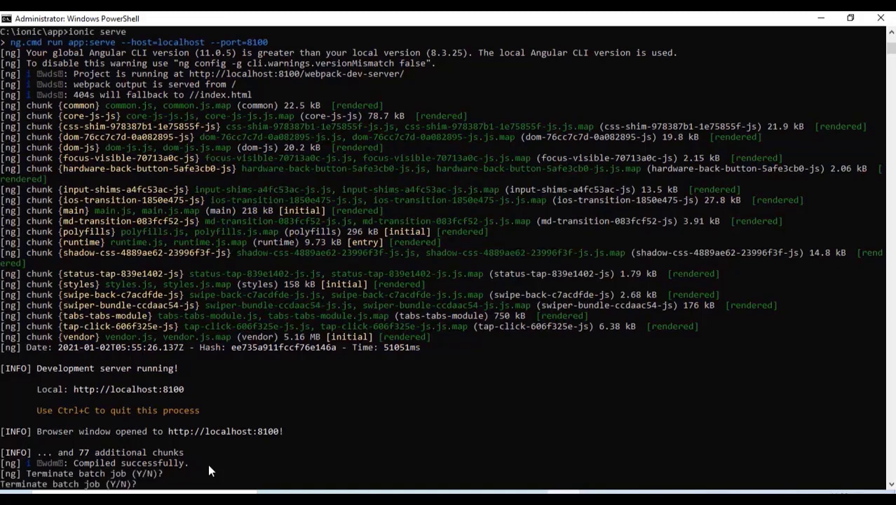
text(y)
key(Return)
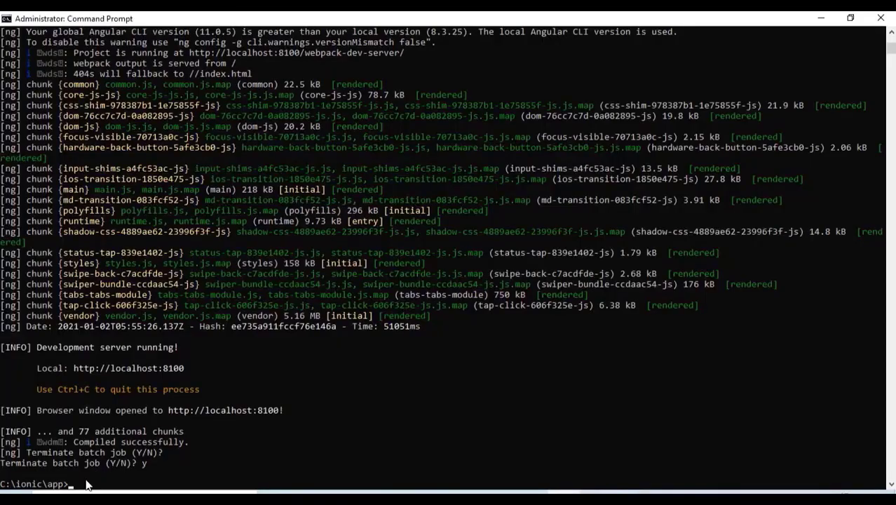
key(ctrl+v)
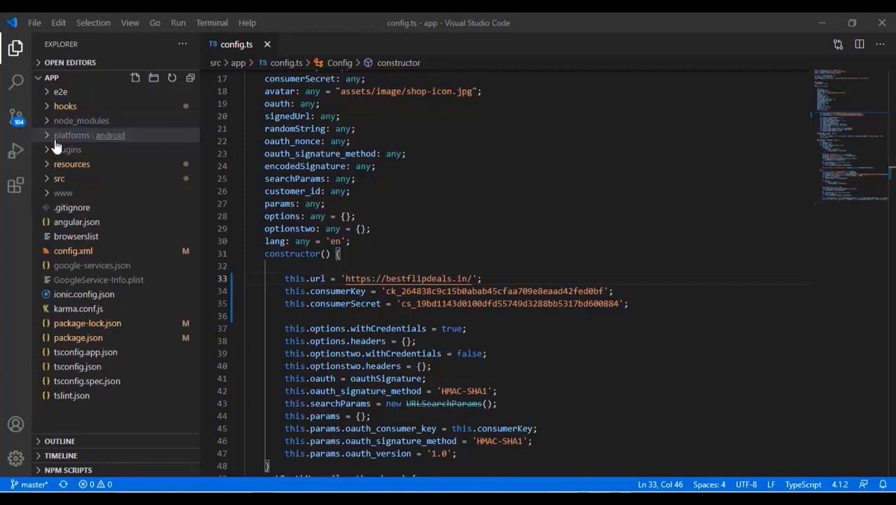
In Visual Studio Code, expand the src folder and open config.xml from the project root
click(47, 179)
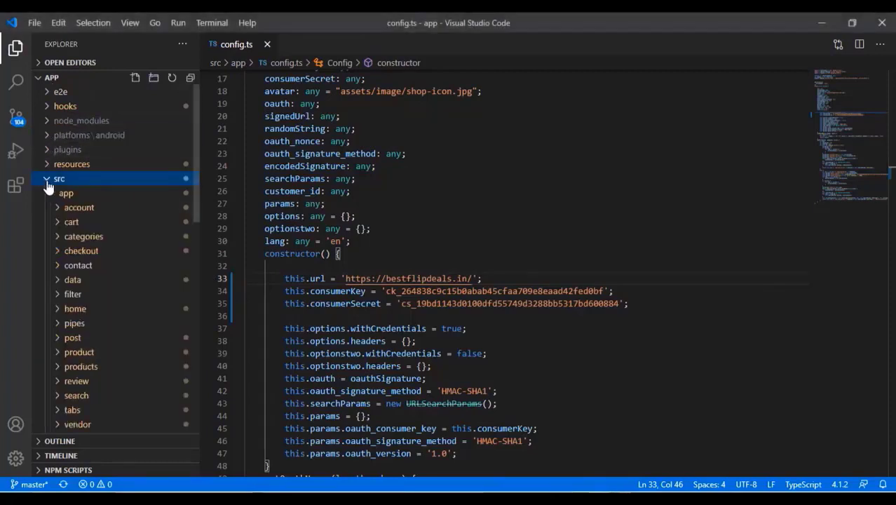
scroll(90, 274, down, 5)
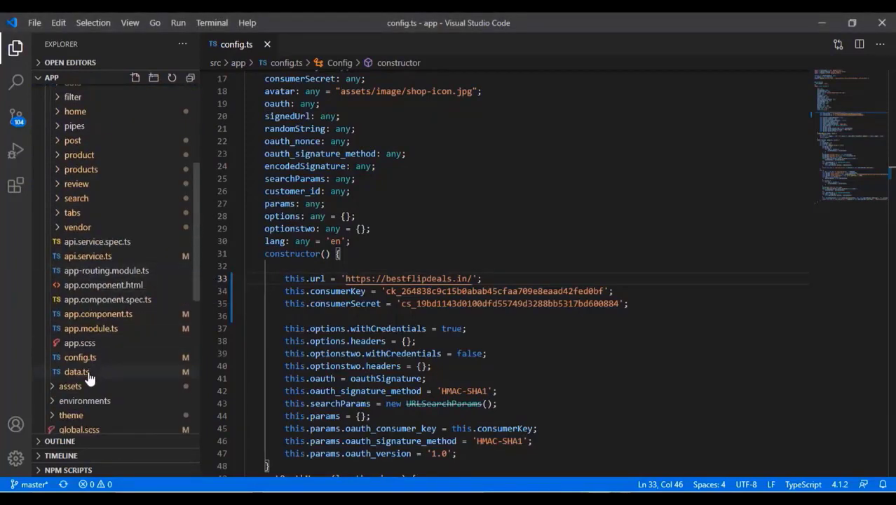
scroll(89, 379, down, 2)
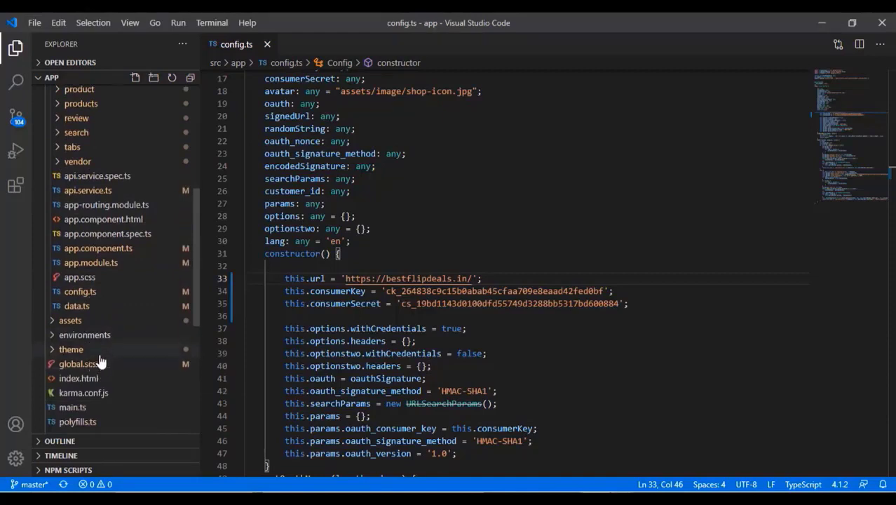
scroll(98, 361, down, 2)
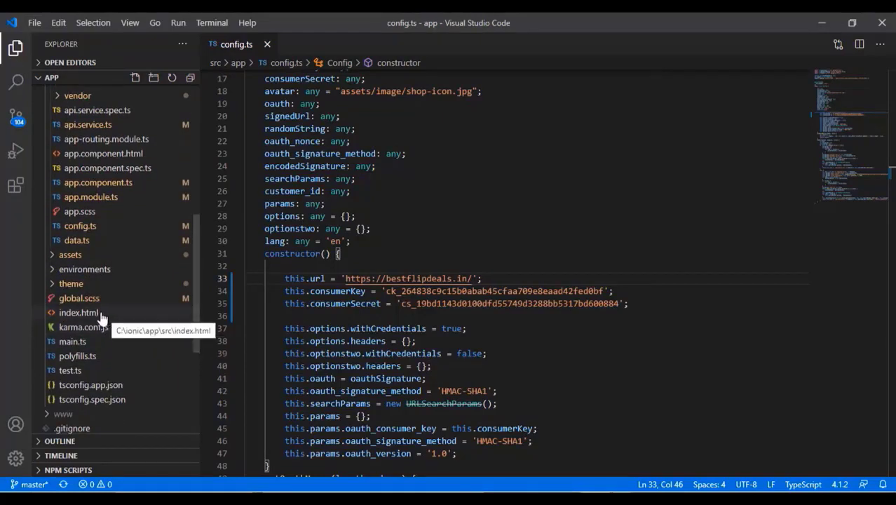
scroll(103, 317, down, 2)
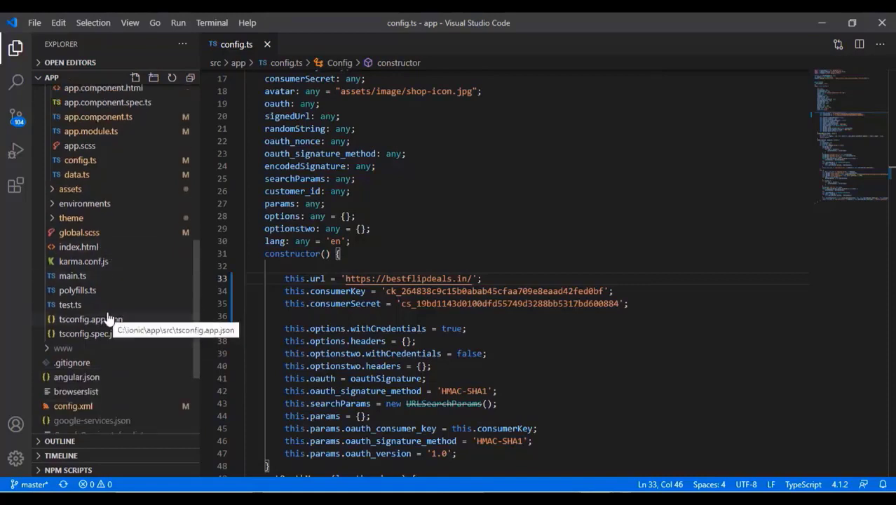
scroll(107, 319, down, 2)
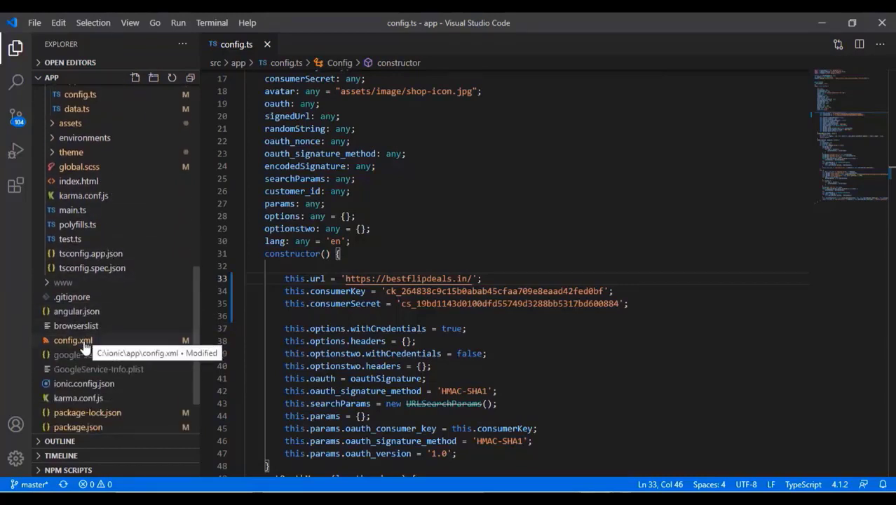
click(83, 347)
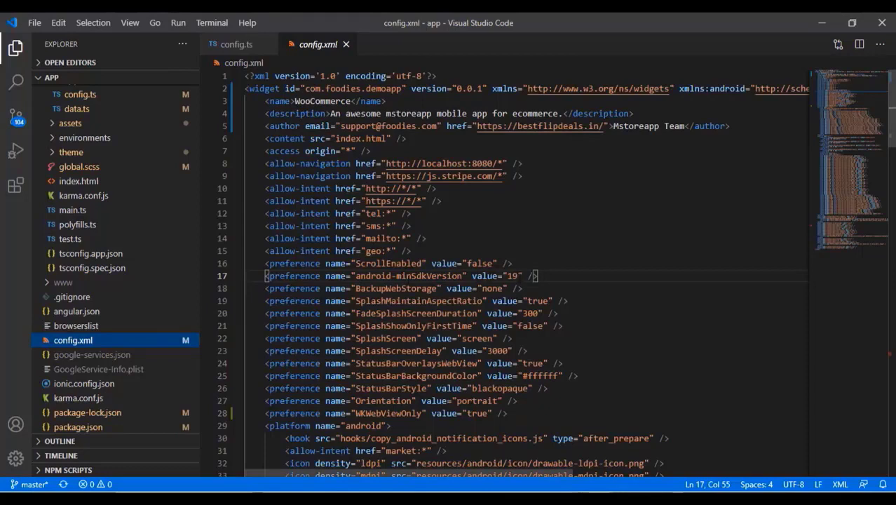
Set the android-minSdkVersion preference to 22 in config.xml and save the file
click(517, 276)
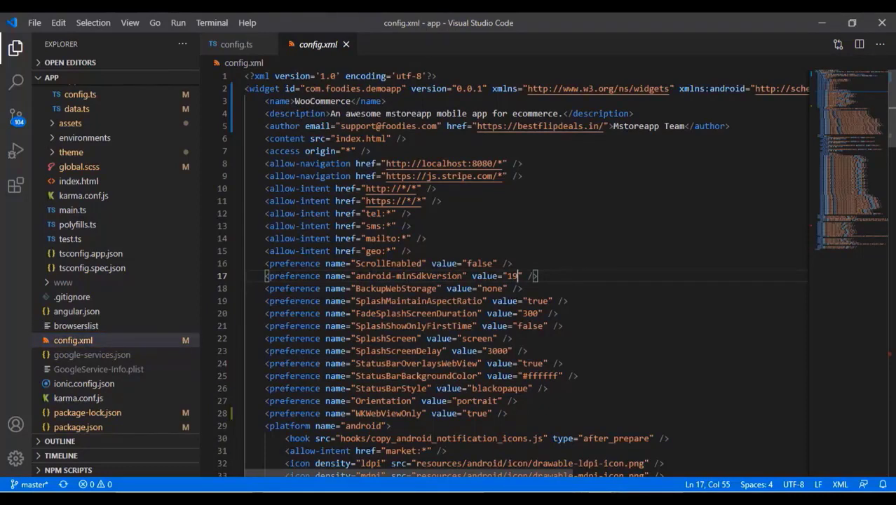
drag(356, 276, 516, 276)
click(516, 276)
key(BackSpace)
key(BackSpace)
text(22)
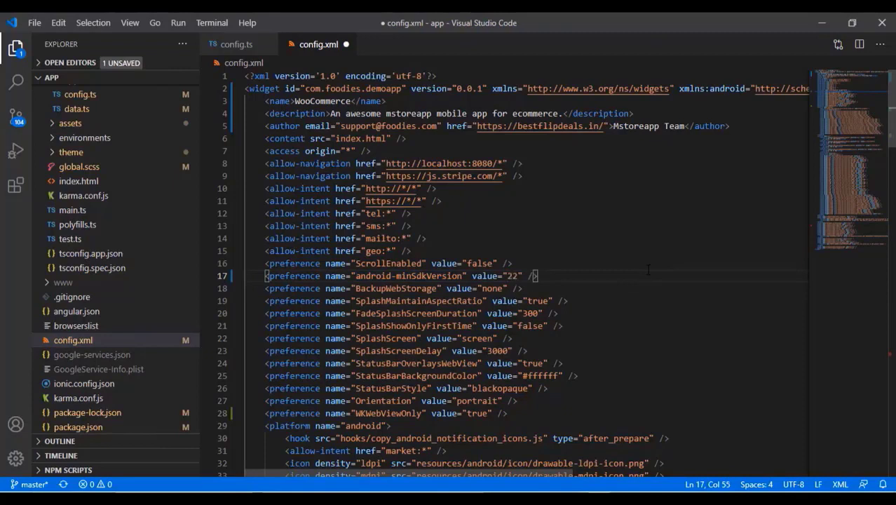
click(32, 23)
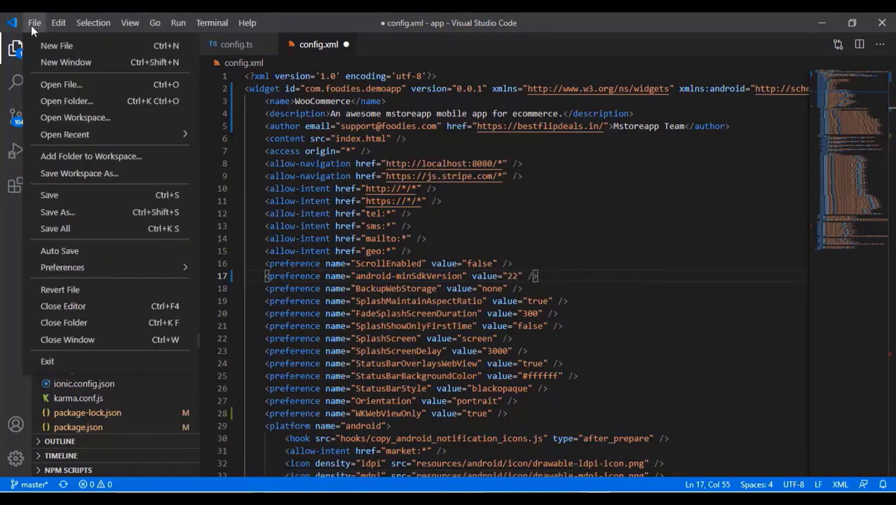
click(54, 202)
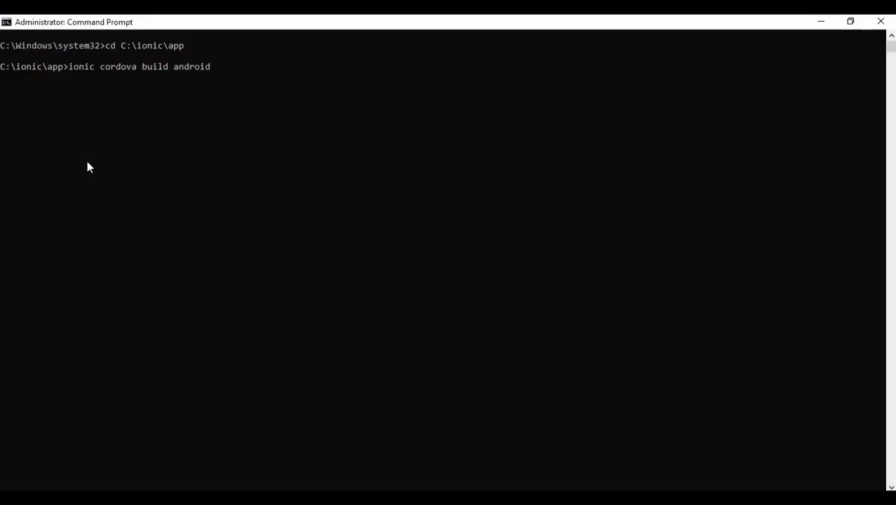
Build the Android app in Command Prompt with ionic cordova build android, and select the path of the generated app-debug.apk
key(Return)
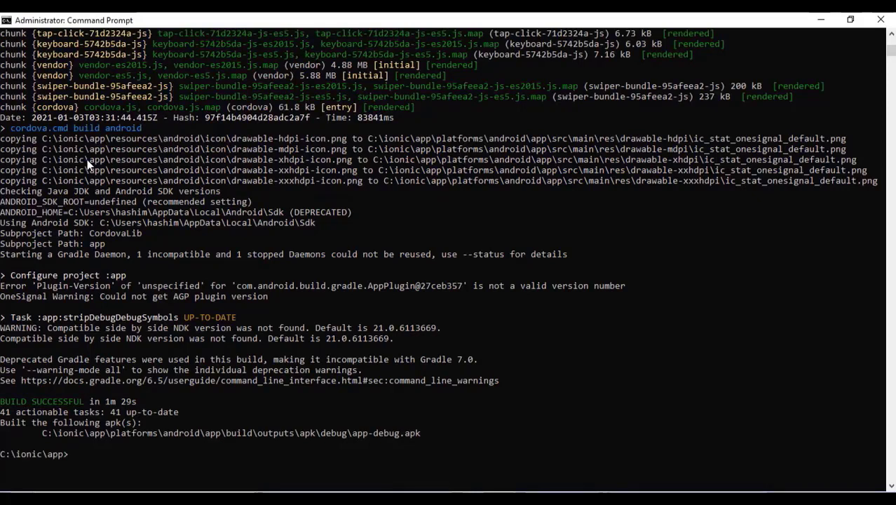
drag(429, 433, 40, 436)
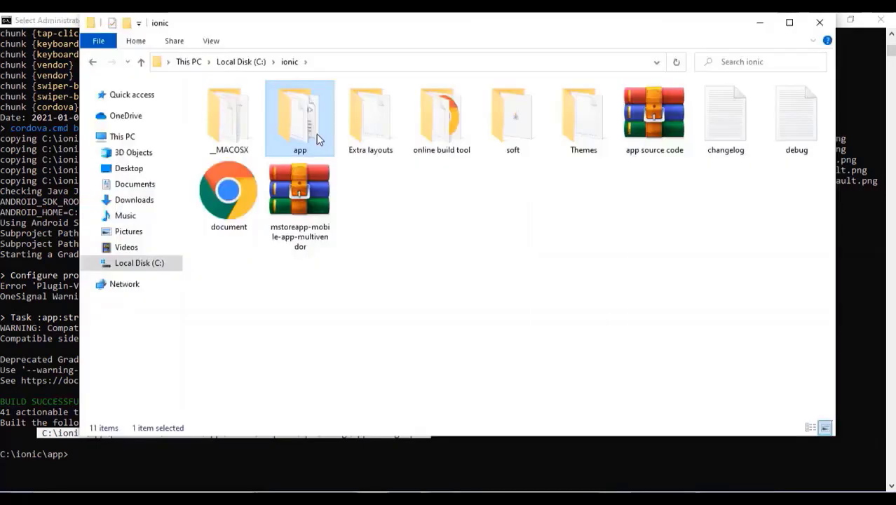
In File Explorer, browse from C:\ionic through app\platforms\android\app\build\outputs and open the apk folder holding the debug build
double_click(317, 134)
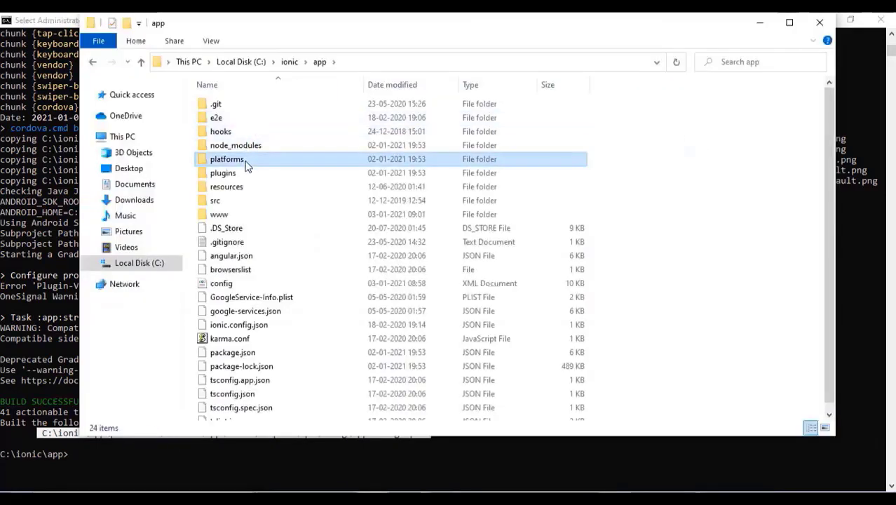
double_click(246, 161)
double_click(244, 107)
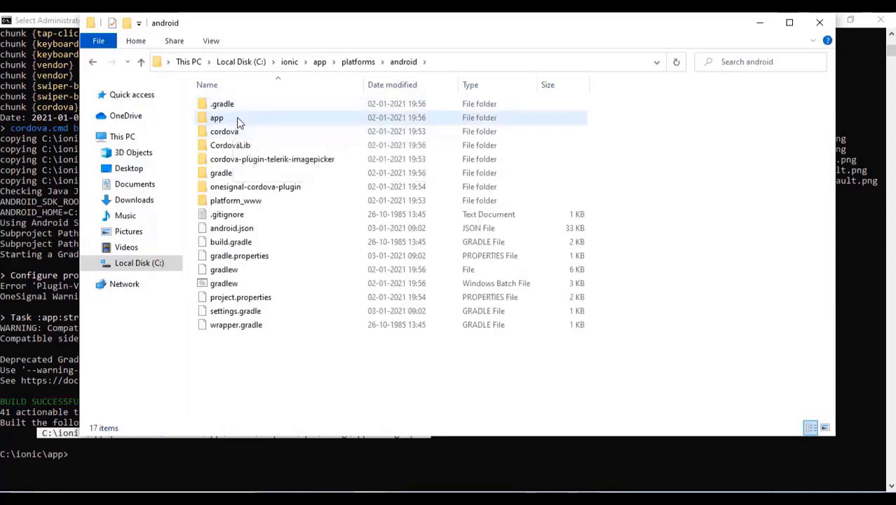
double_click(239, 121)
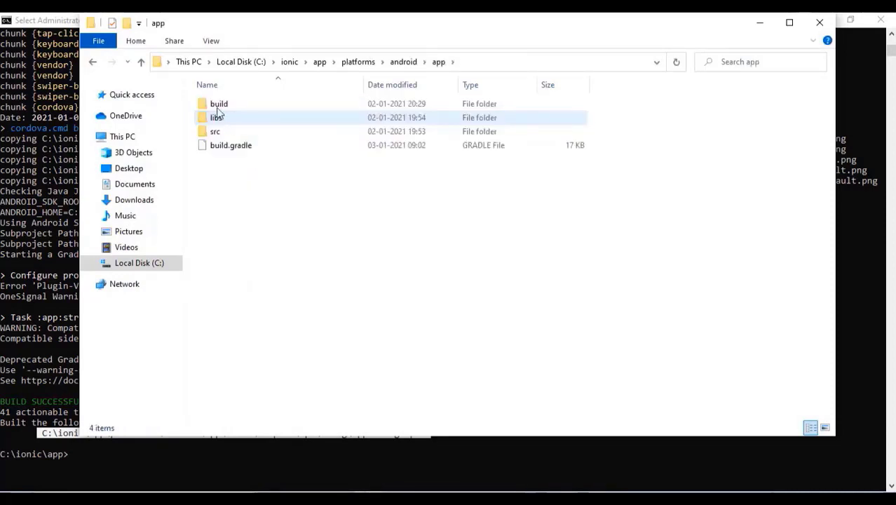
double_click(219, 106)
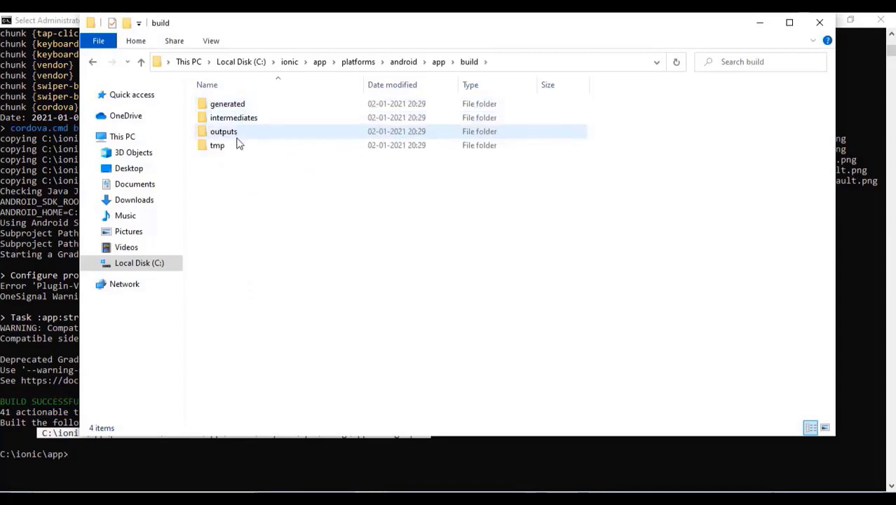
click(235, 136)
double_click(235, 138)
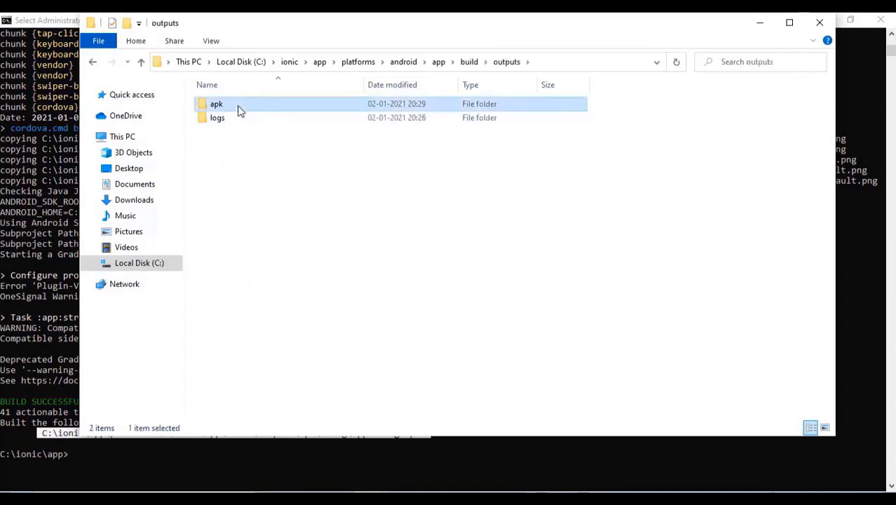
double_click(238, 107)
double_click(238, 107)
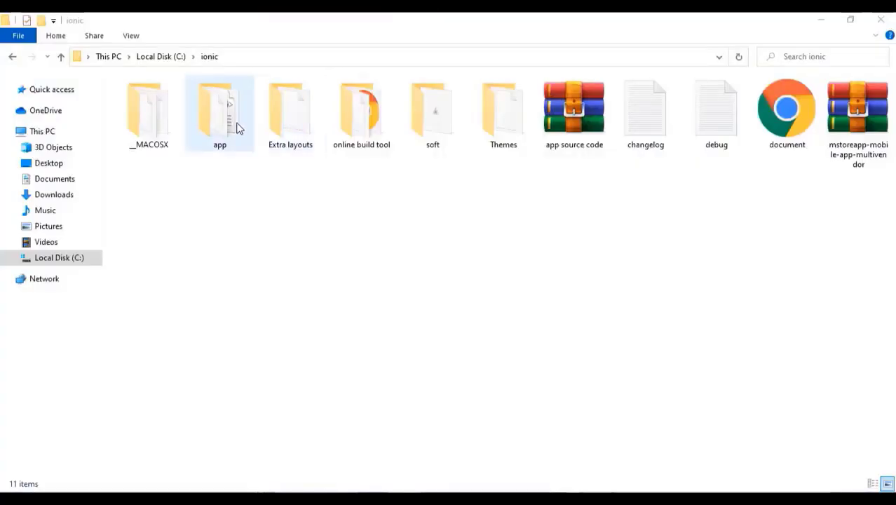
Paste the two files copied from Downloads into C:\ionic\app\resources, replacing the files with the same names
double_click(232, 121)
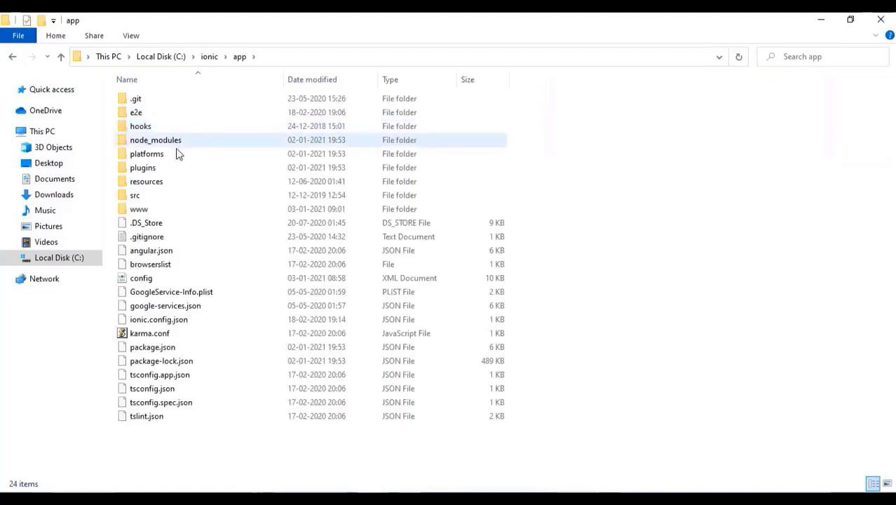
double_click(173, 184)
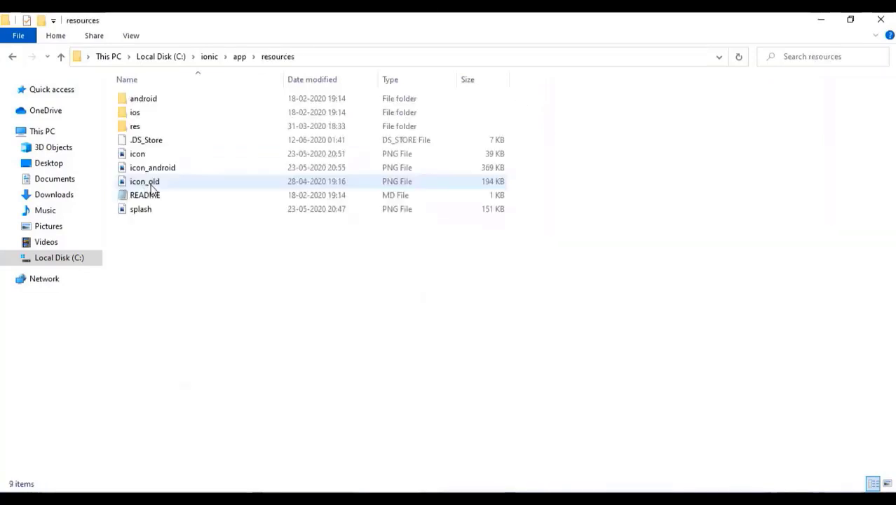
right_click(169, 270)
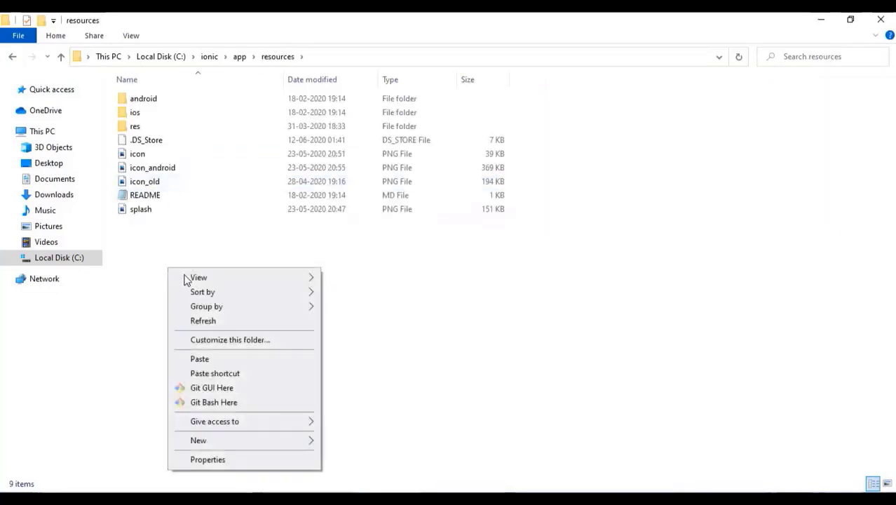
click(209, 360)
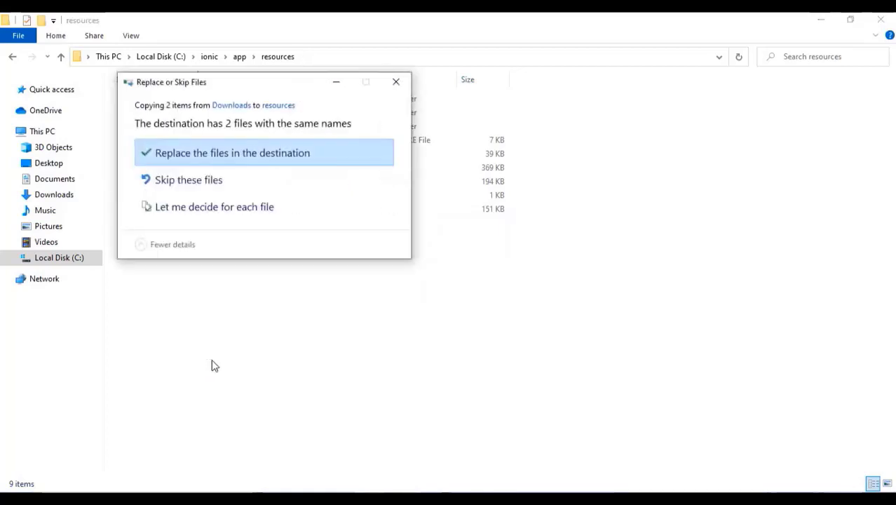
click(240, 155)
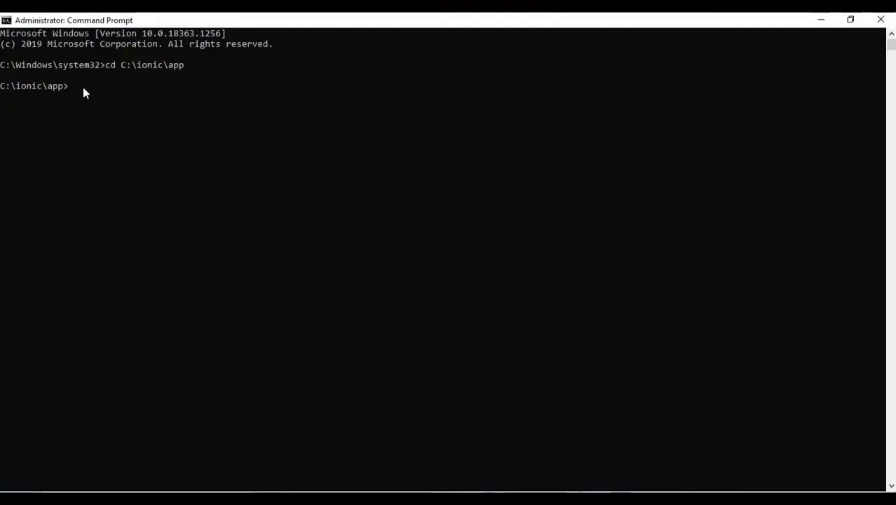
In Command Prompt, generate the Android and iOS resources from C:\ionic\app with ionic cordova resources
text(ionic cordova resources)
key(Return)
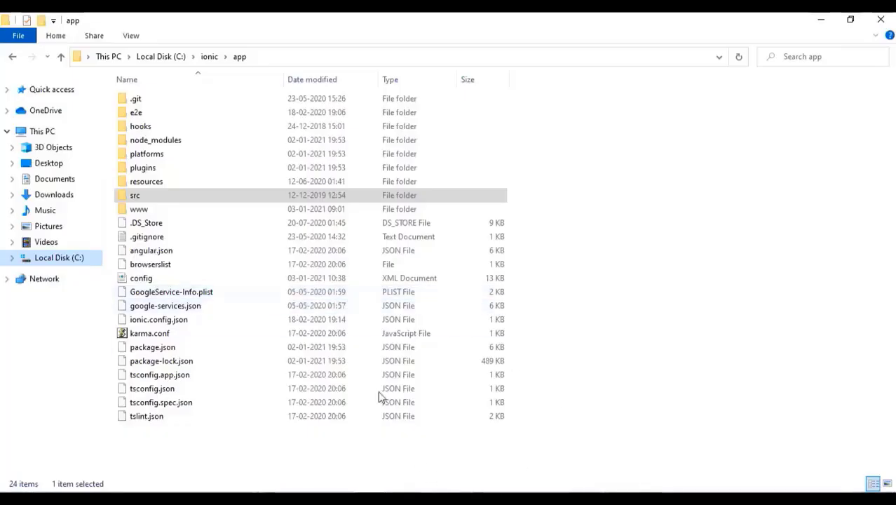
In File Explorer, paste the logo.png copied from Downloads into app\src\assets\image, replacing the existing file
double_click(182, 202)
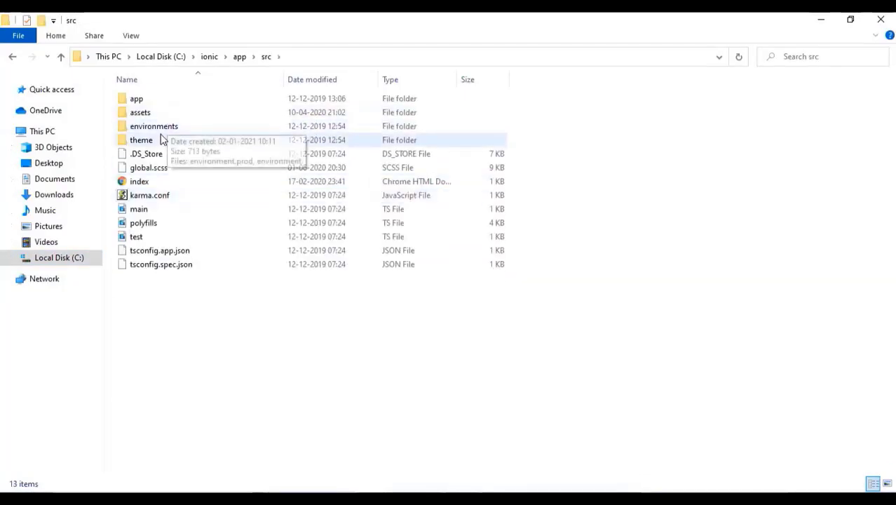
double_click(155, 114)
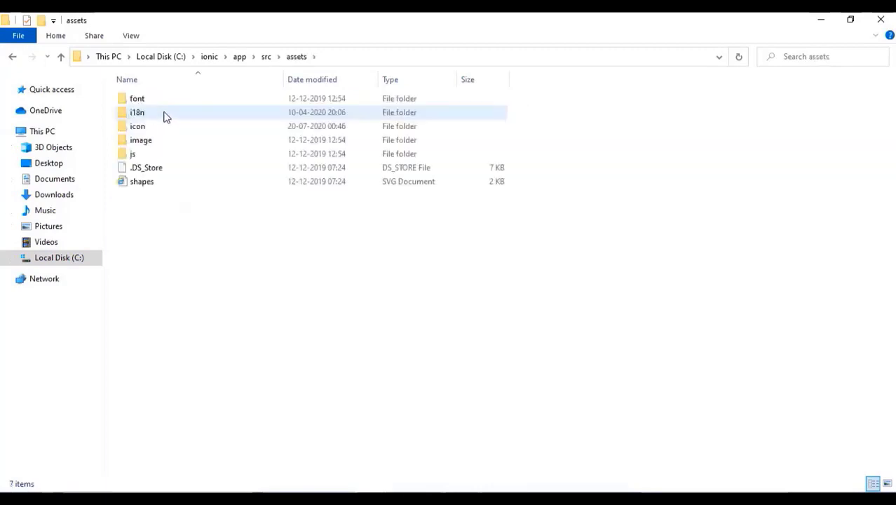
double_click(153, 143)
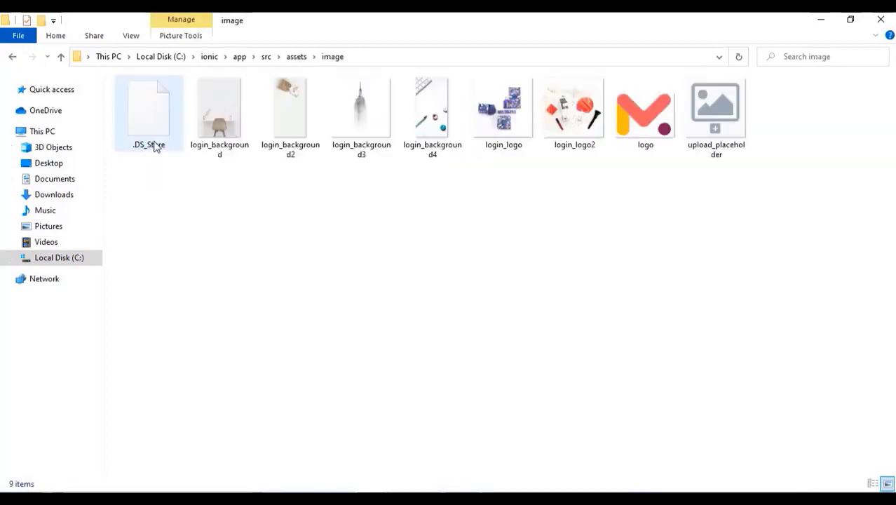
right_click(233, 242)
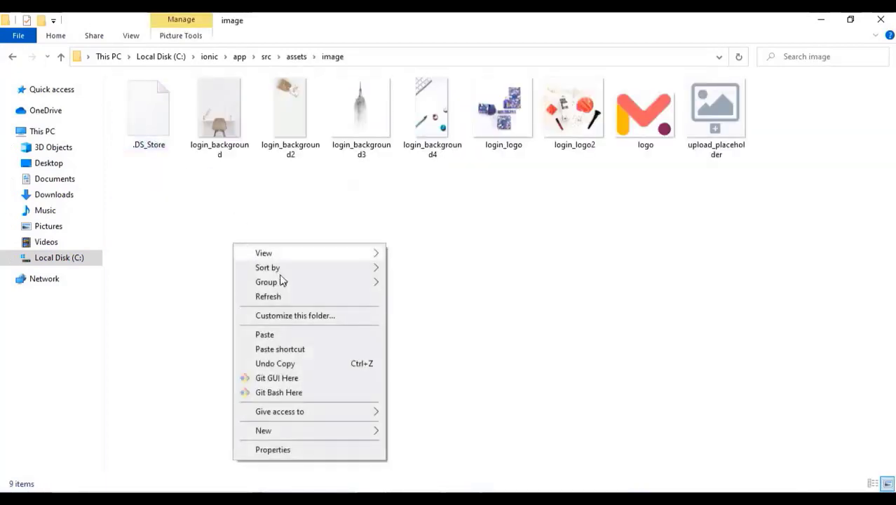
click(282, 338)
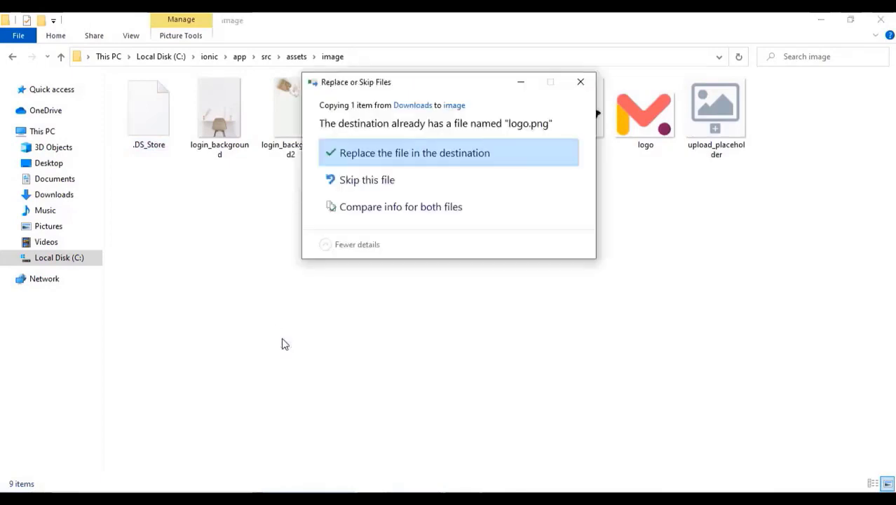
click(395, 153)
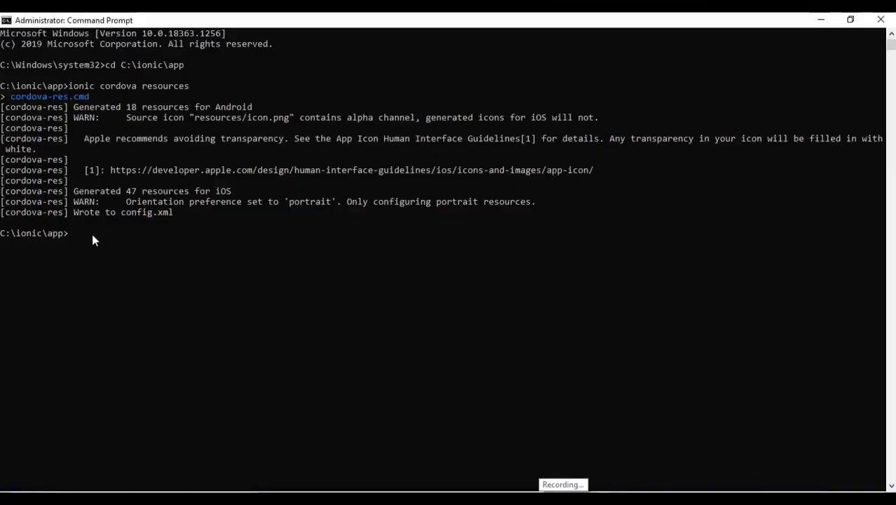
In Command Prompt, rebuild the Android app with ionic cordova build android
text(ionic cordova build android)
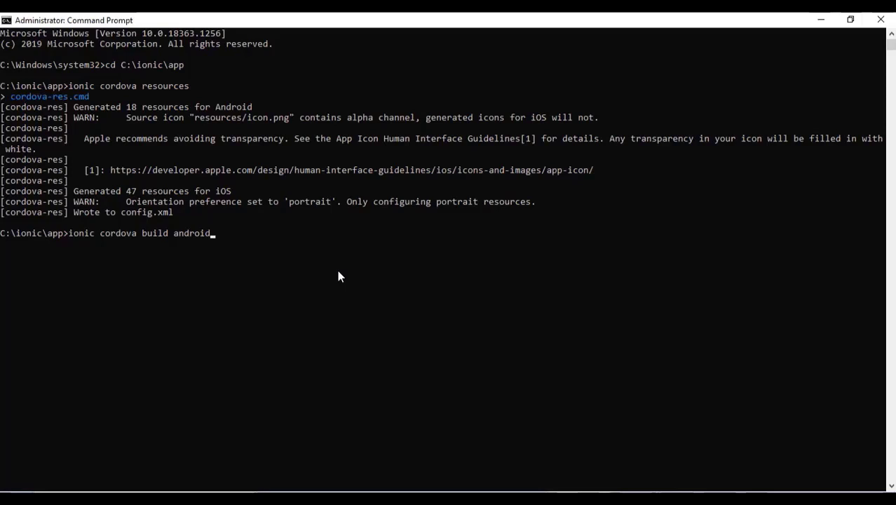
key(Return)
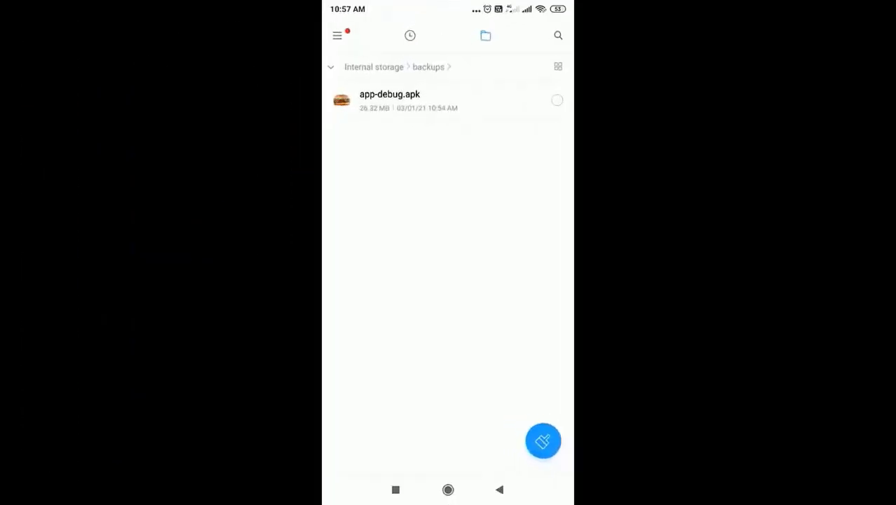
On the phone, install app-debug.apk from the backups folder despite the Play Protect block, decline sending it for scanning, and open the app
click(448, 100)
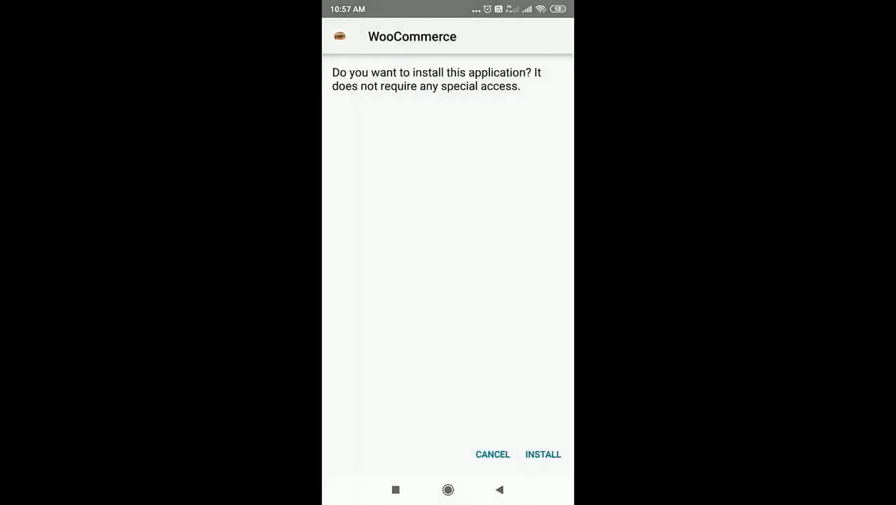
click(543, 454)
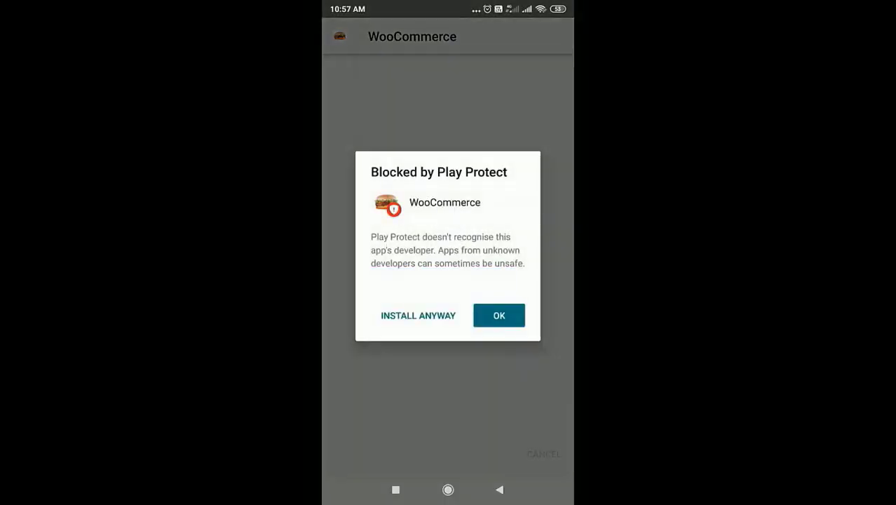
click(418, 315)
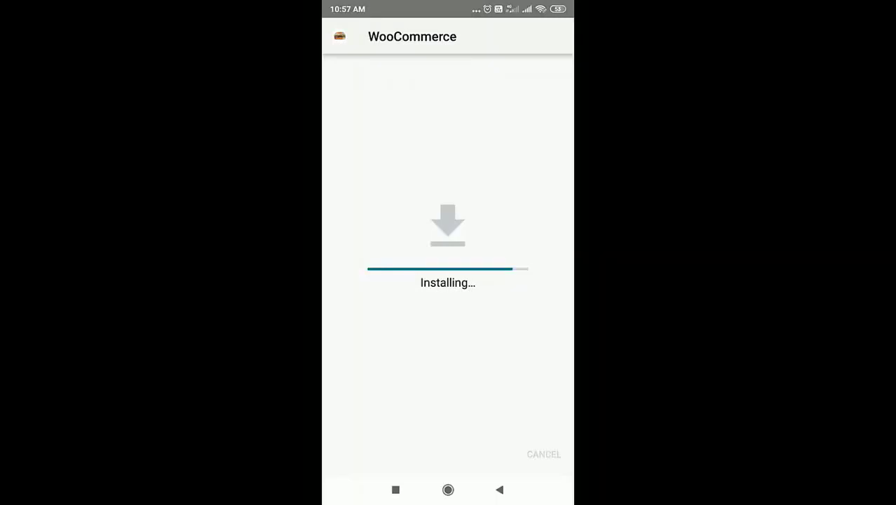
click(548, 454)
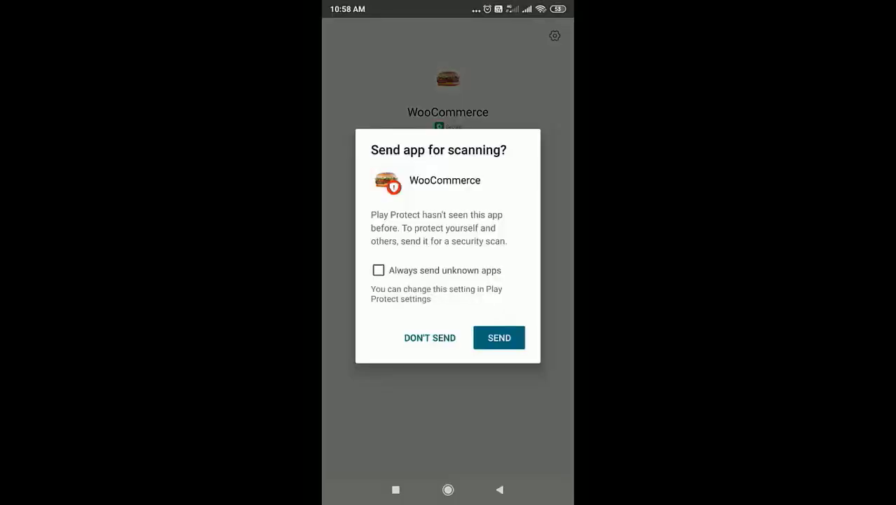
click(430, 338)
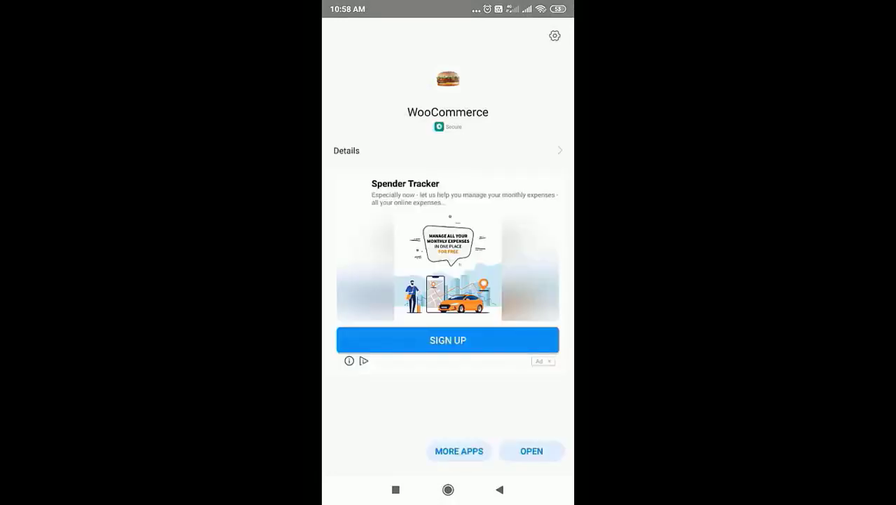
click(532, 451)
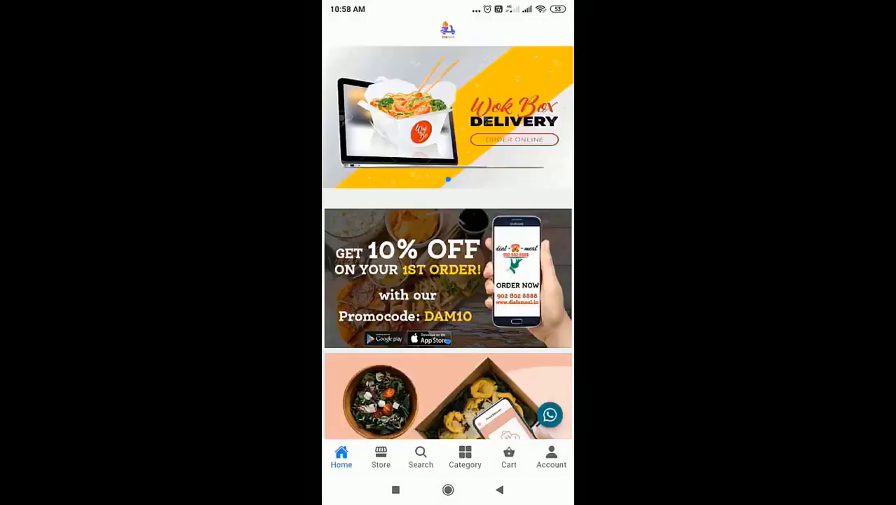
Examine the mobile app's home page, including its banners, category tiles and product list
scroll(447, 243, down, 10)
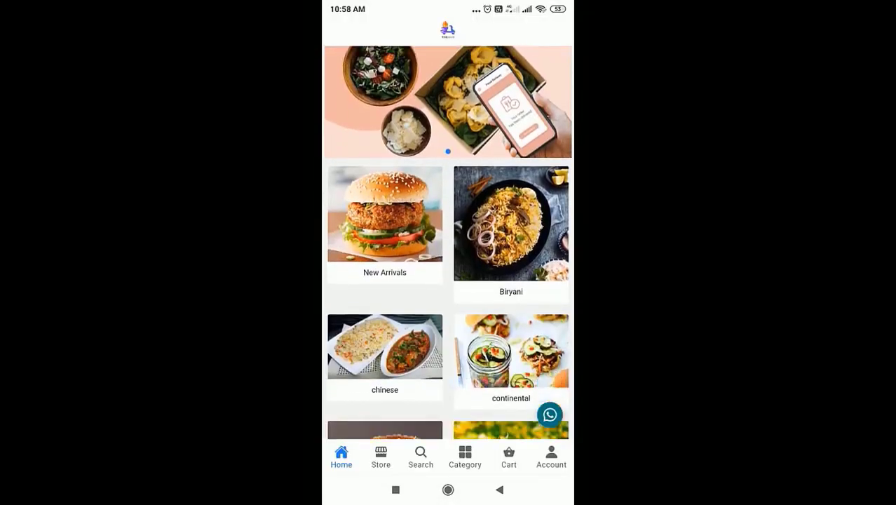
scroll(447, 243, down, 10)
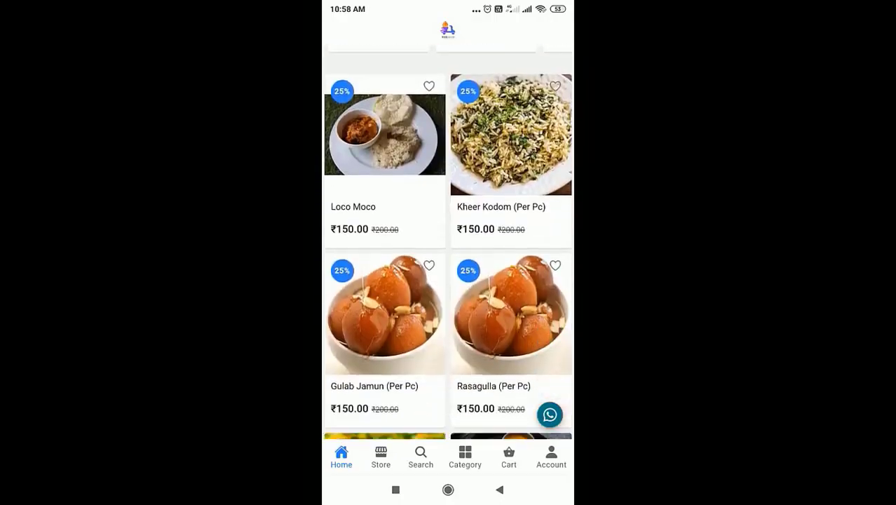
scroll(448, 243, down, 5)
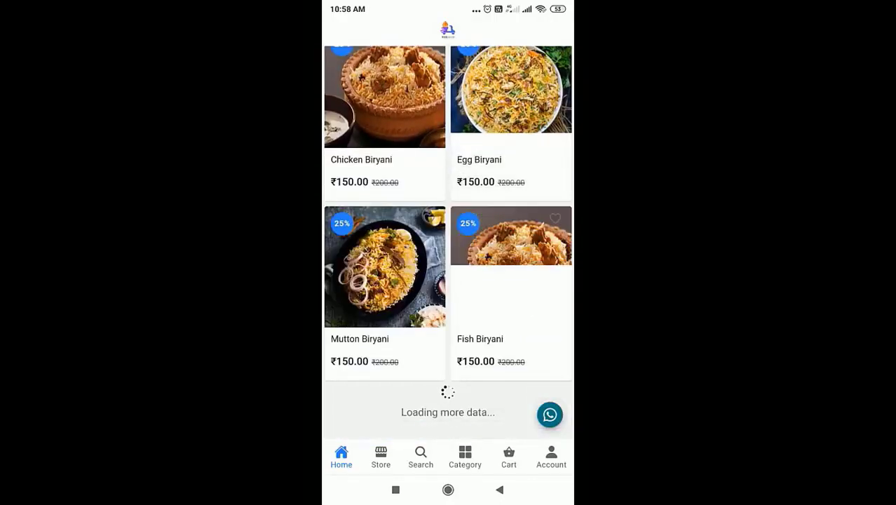
scroll(447, 242, up, 20)
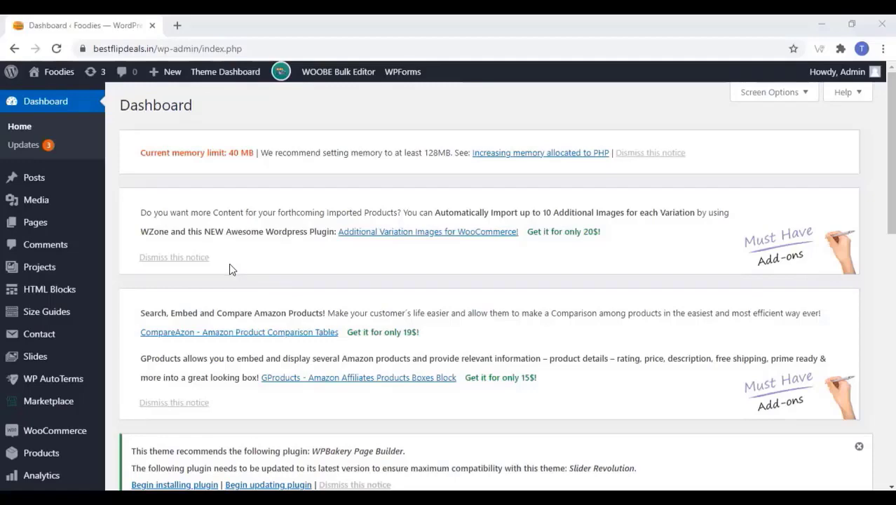
Open the Mobile Options page of the WordPress site
scroll(216, 256, down, 6)
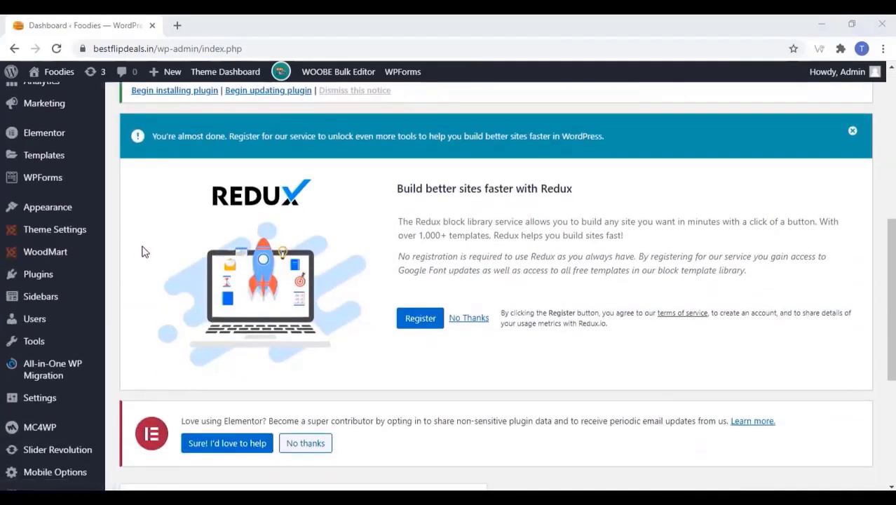
scroll(144, 251, down, 2)
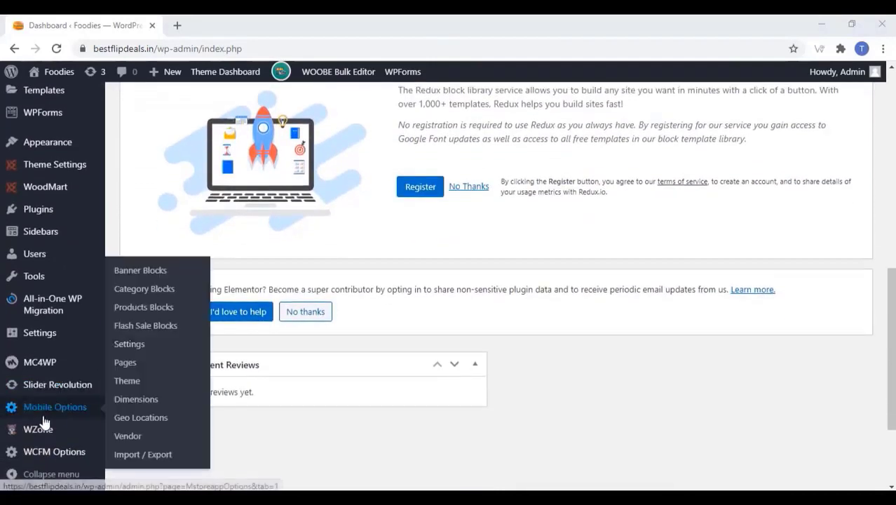
click(51, 417)
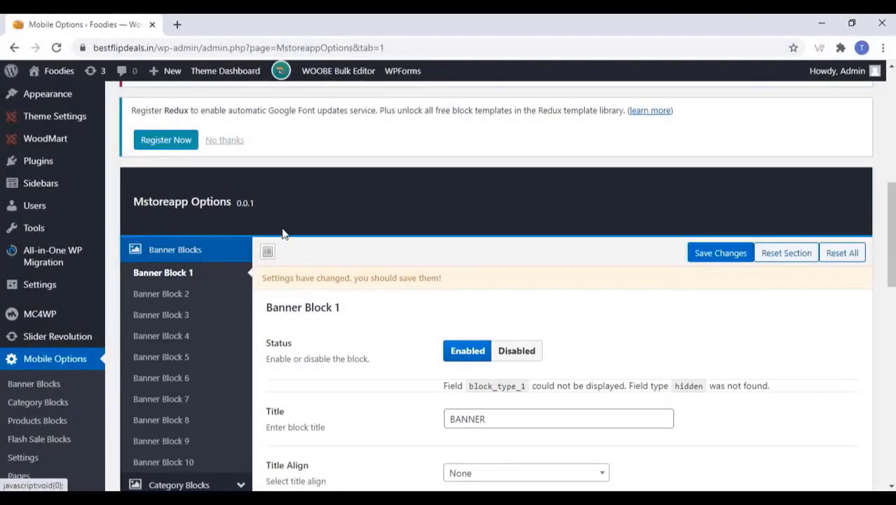
Add the Wok Box Delivery image, images-7_resize_97.jpg, from the media library as the first banner of Banner Block 1
scroll(302, 216, down, 2)
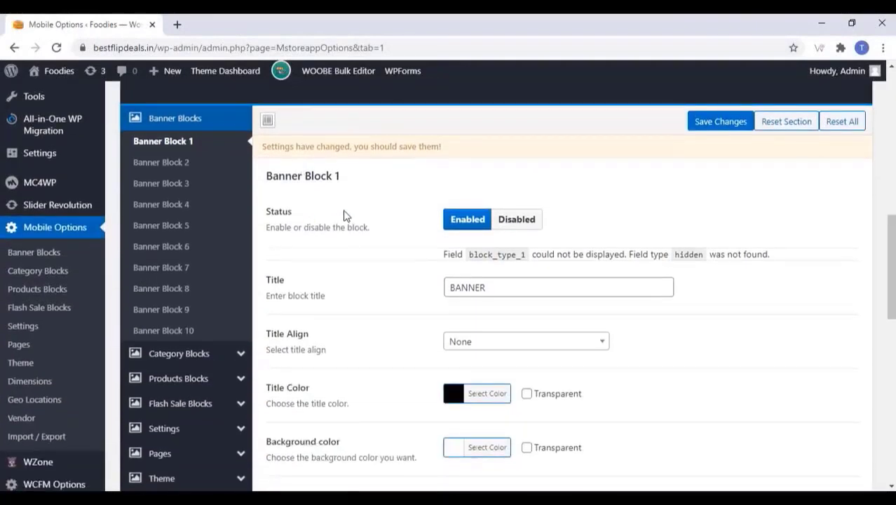
scroll(344, 216, down, 2)
scroll(343, 216, down, 6)
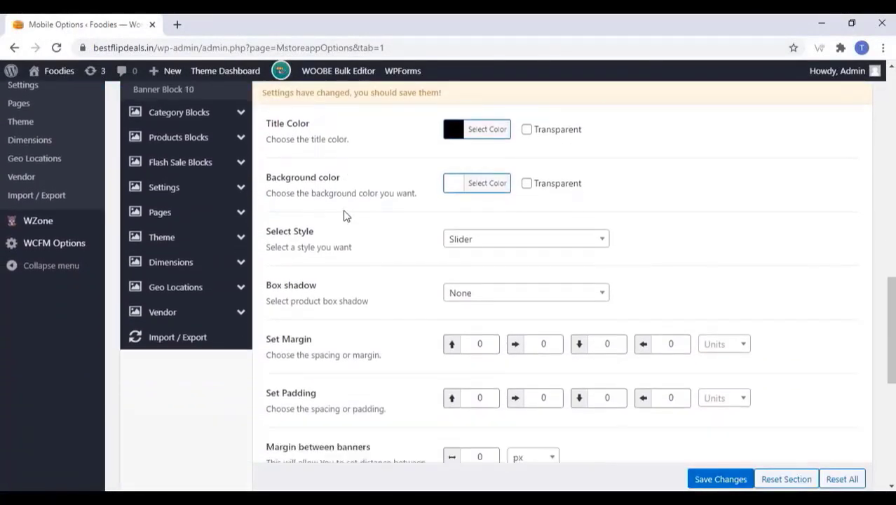
scroll(344, 216, down, 2)
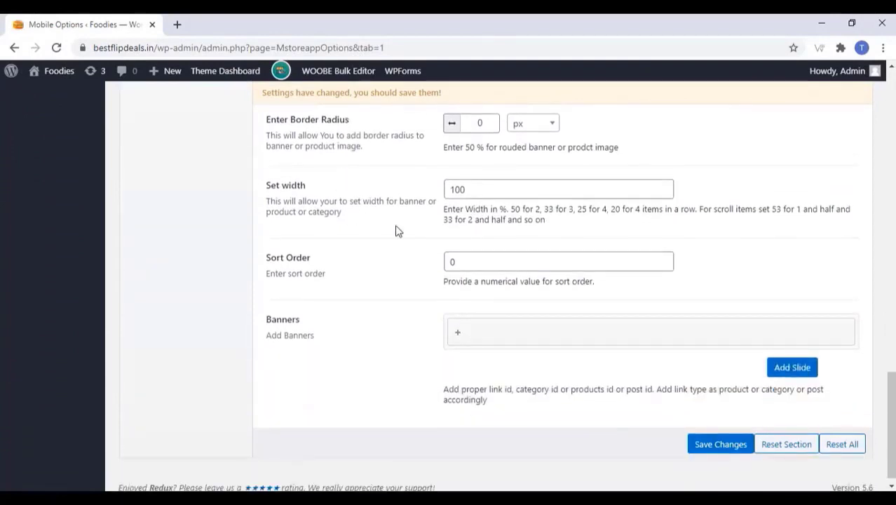
click(458, 336)
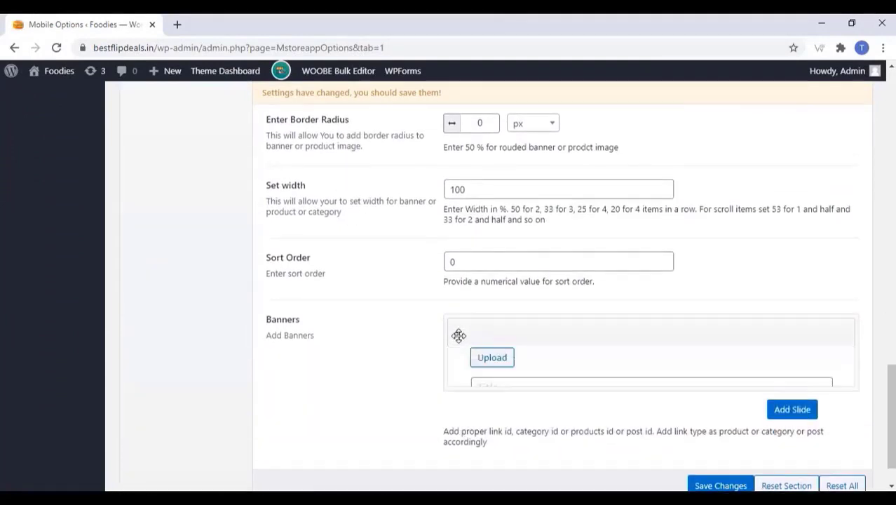
click(493, 367)
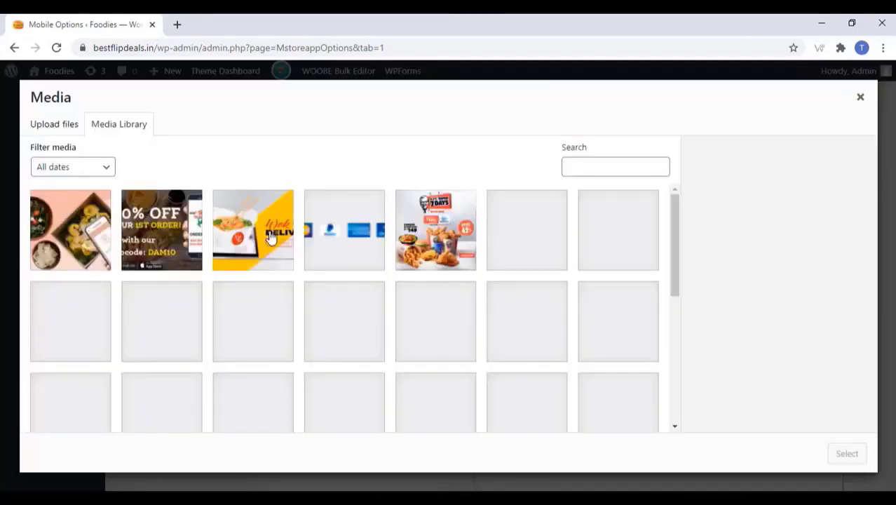
click(270, 236)
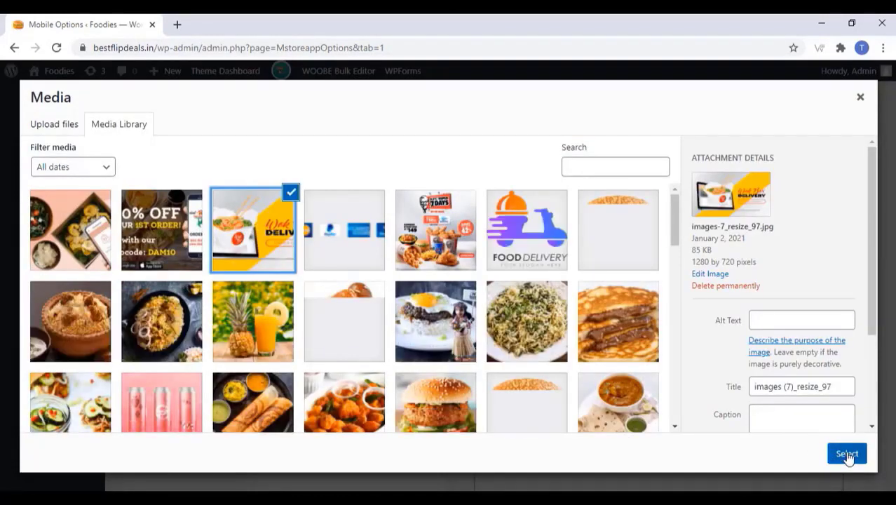
click(845, 453)
scroll(486, 330, down, 6)
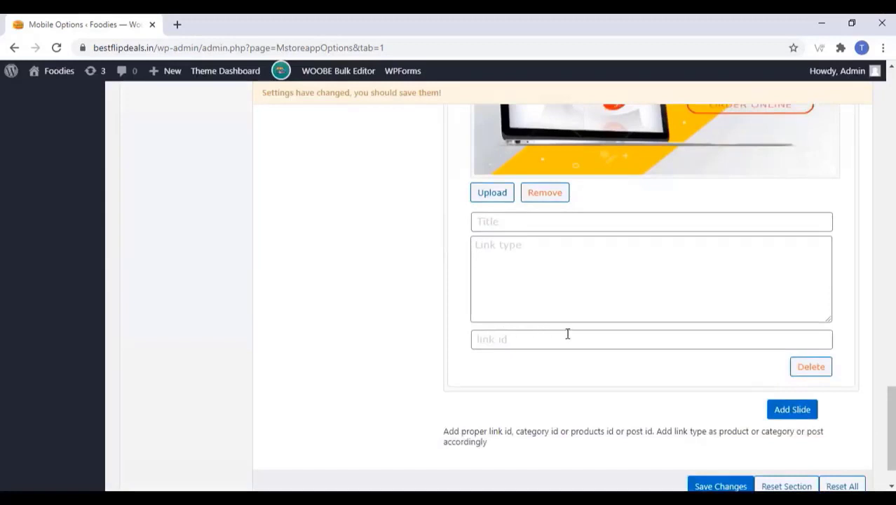
Set the width of Banner Block 1 to 5
scroll(478, 342, up, 10)
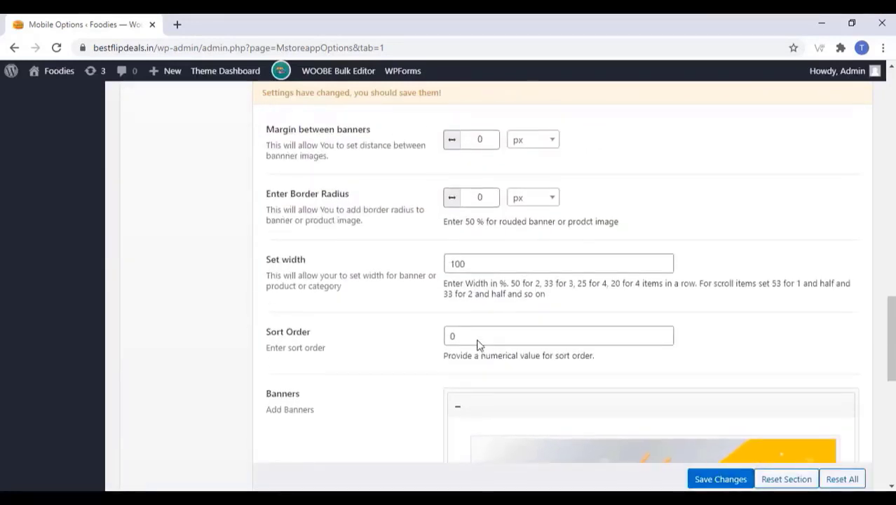
drag(475, 387, 446, 387)
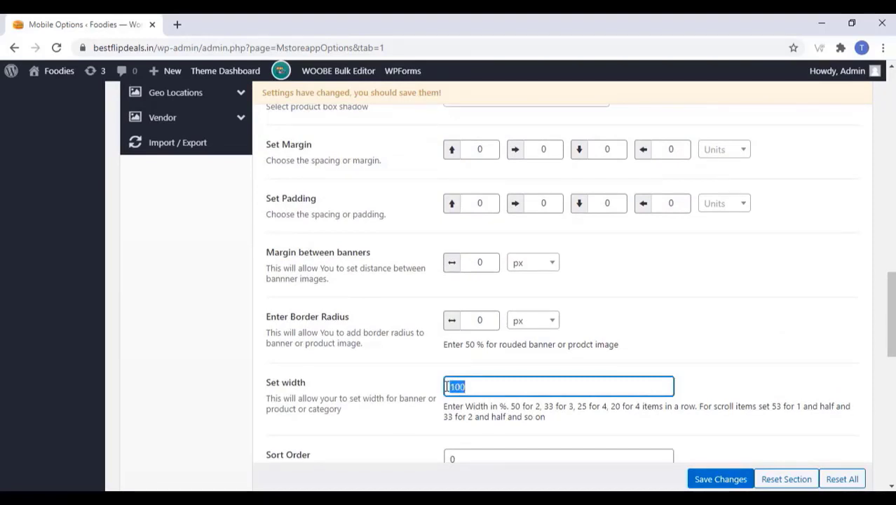
text(5)
scroll(409, 263, up, 2)
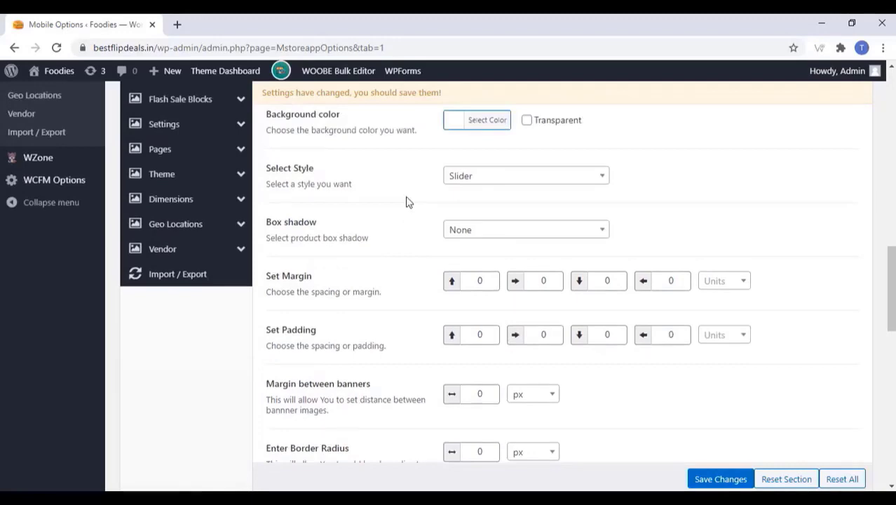
scroll(402, 203, up, 5)
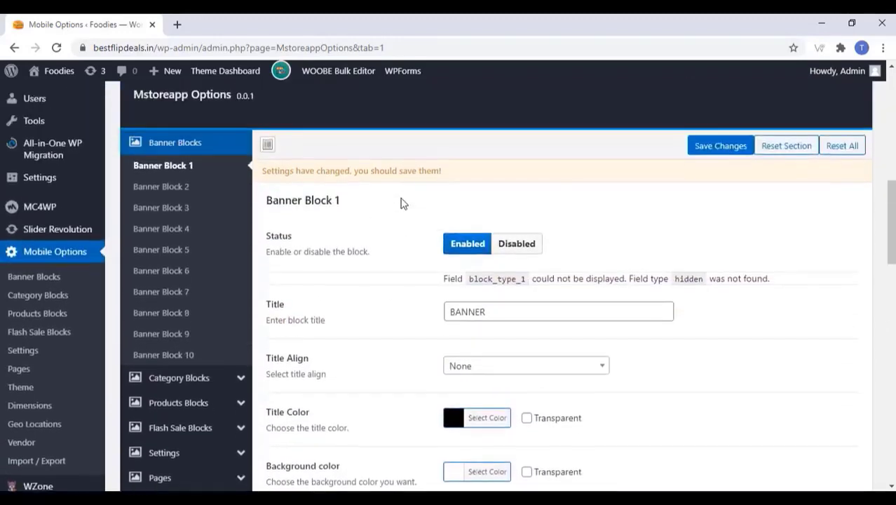
Add a second slide with the "Get 10% off on your 1st order" image to Banner Block 1 and save the changes
scroll(410, 280, down, 1)
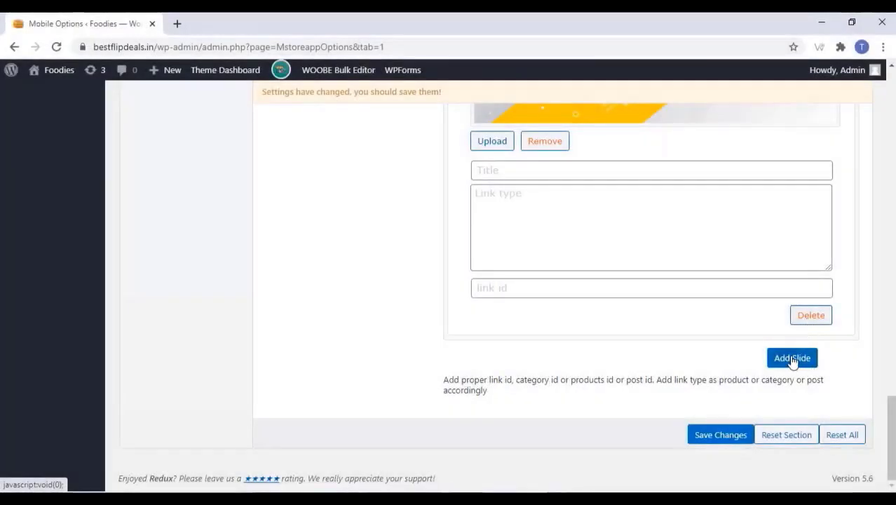
click(792, 359)
scroll(631, 337, down, 4)
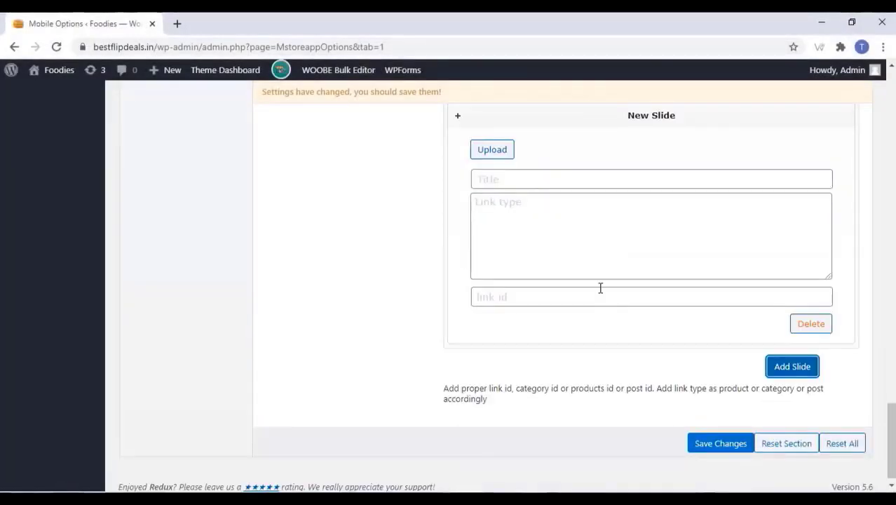
click(498, 153)
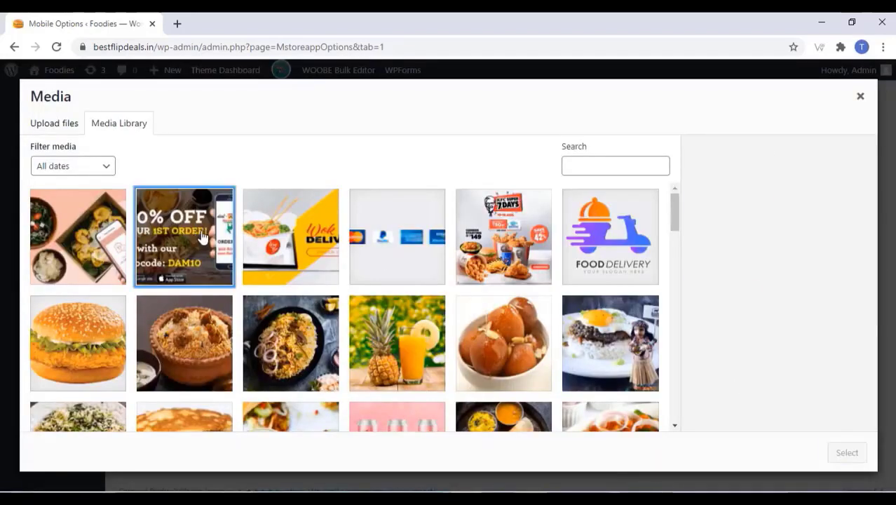
click(201, 239)
click(847, 453)
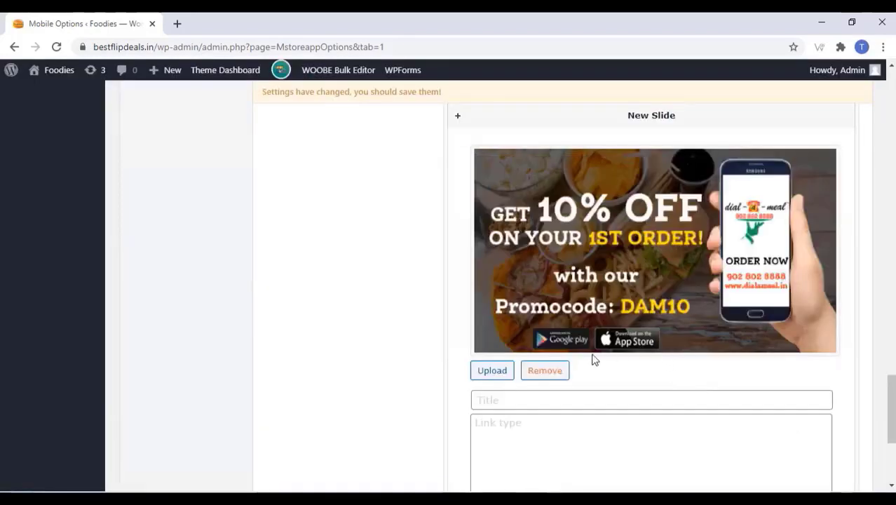
scroll(429, 330, down, 3)
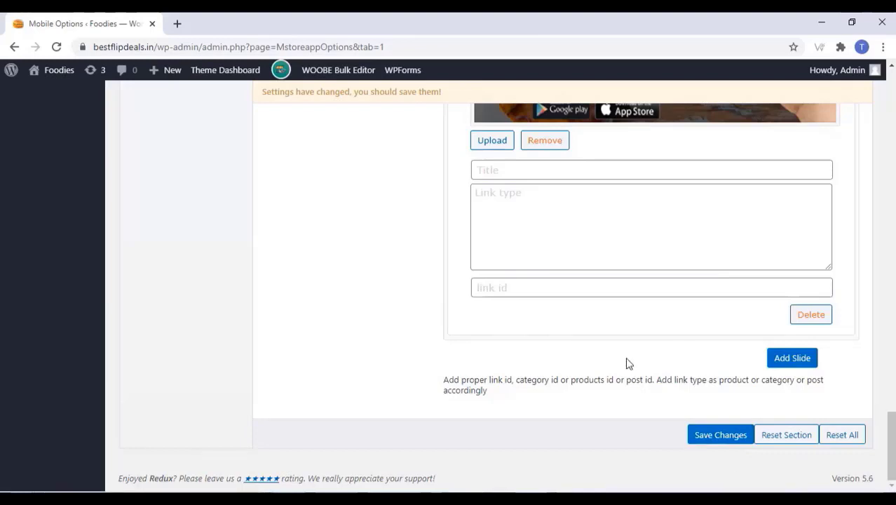
click(719, 437)
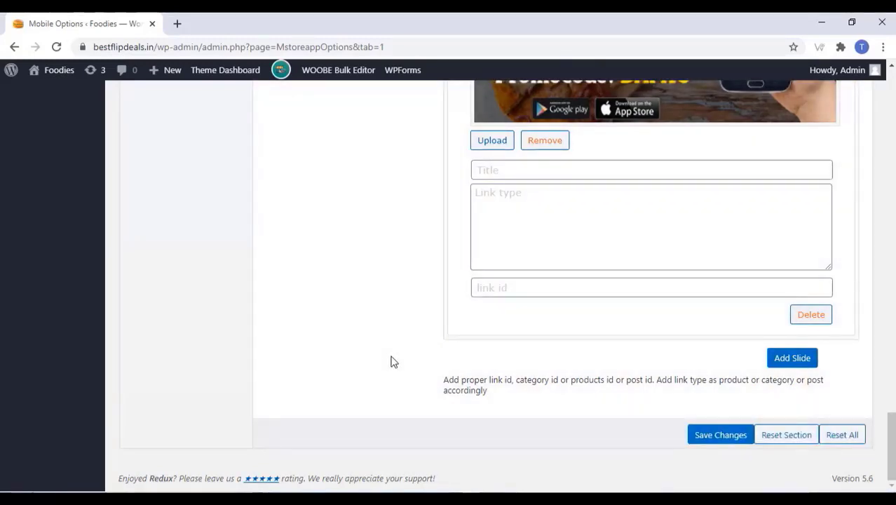
Enable Banner Block 2 and choose Slider as its style
scroll(393, 361, up, 10)
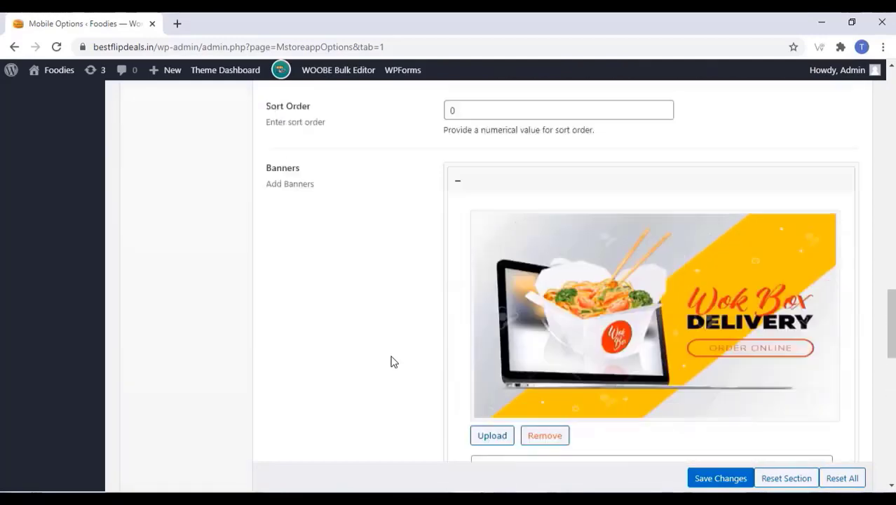
scroll(393, 362, up, 12)
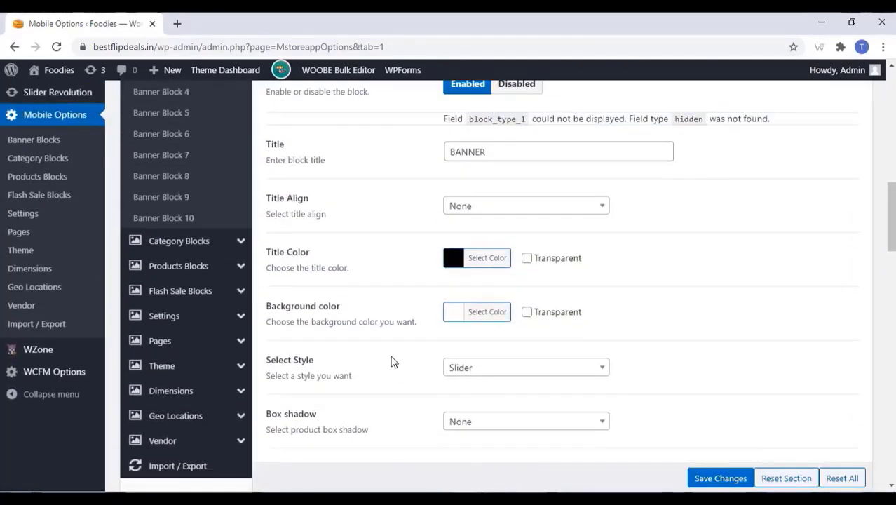
scroll(390, 360, up, 3)
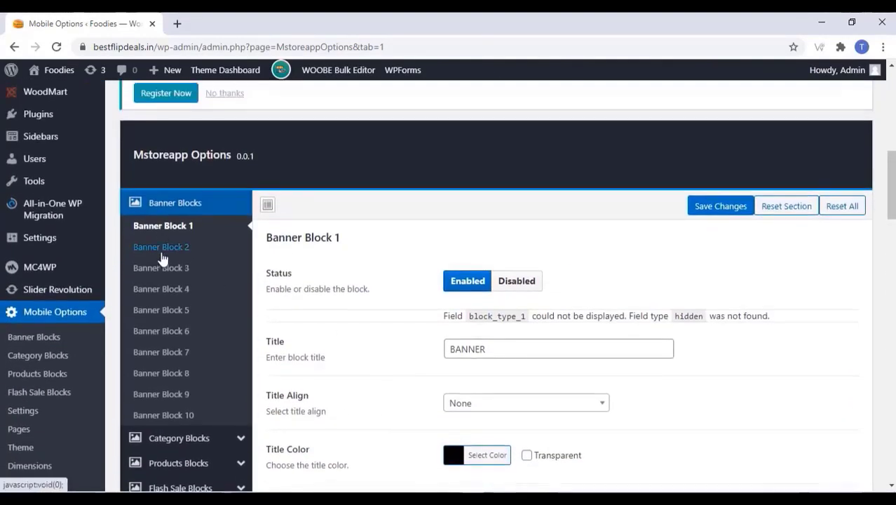
click(162, 252)
click(465, 280)
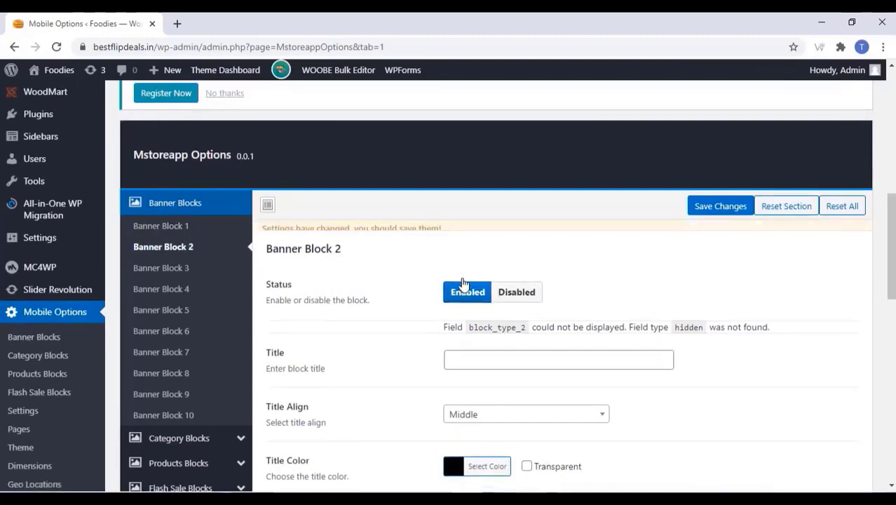
scroll(465, 284, down, 4)
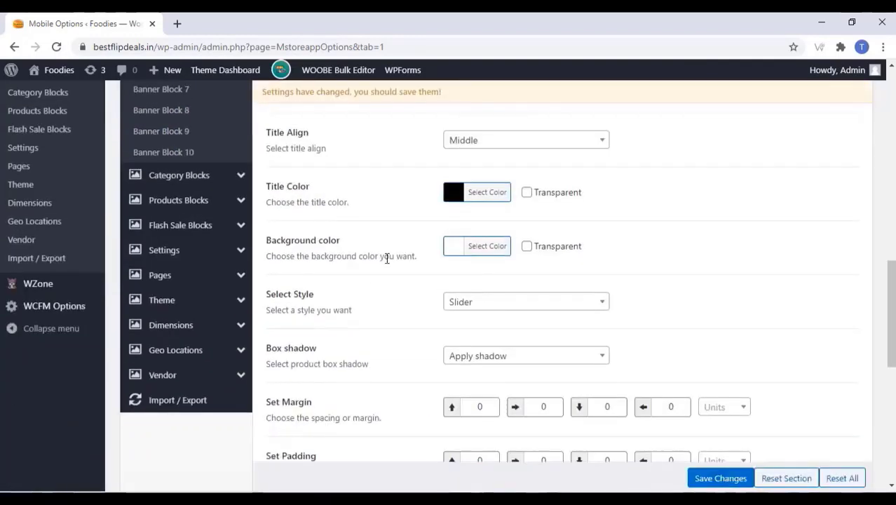
scroll(389, 252, down, 2)
click(483, 172)
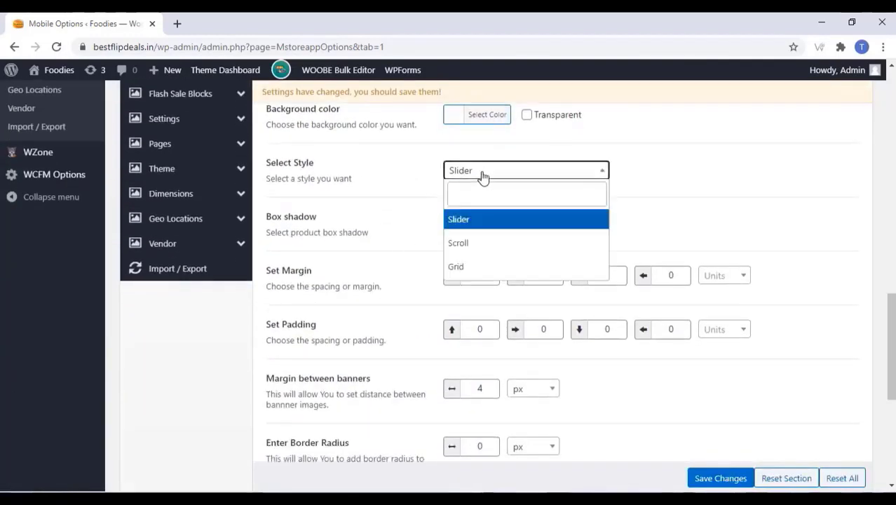
click(474, 220)
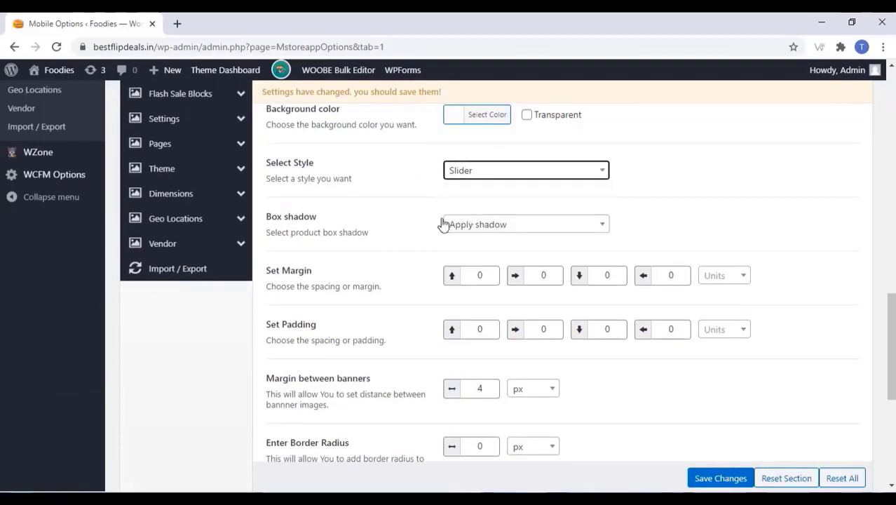
Add the pink food-box and phone image from the media library as Banner Block 2's banner and save the changes
scroll(396, 232, down, 1)
scroll(396, 231, down, 1)
scroll(396, 232, down, 8)
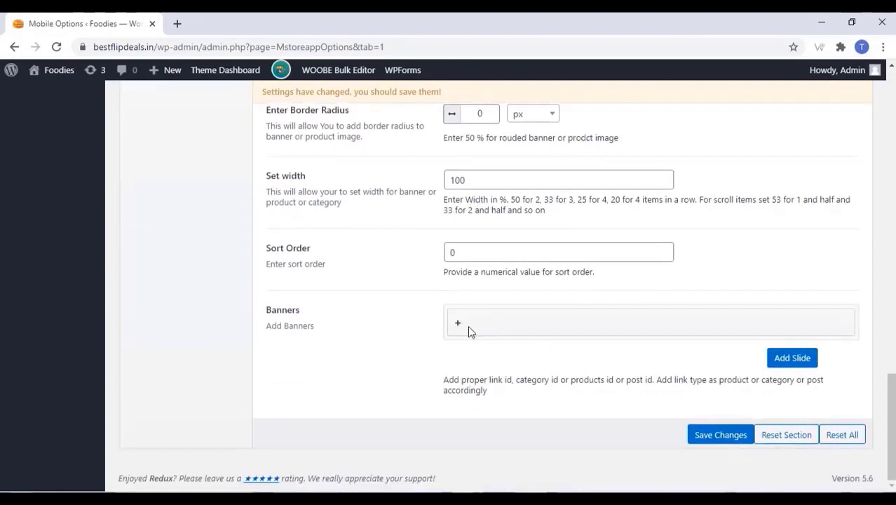
scroll(468, 329, up, 1)
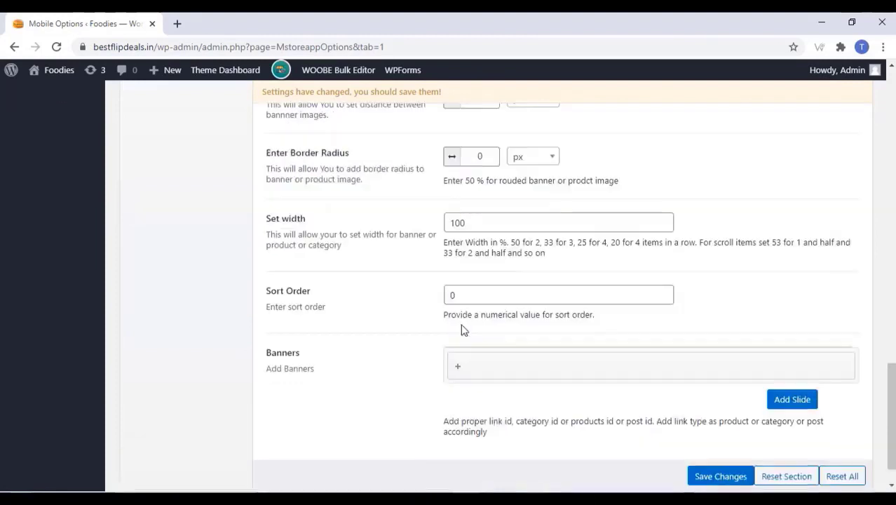
click(456, 367)
scroll(488, 370, down, 4)
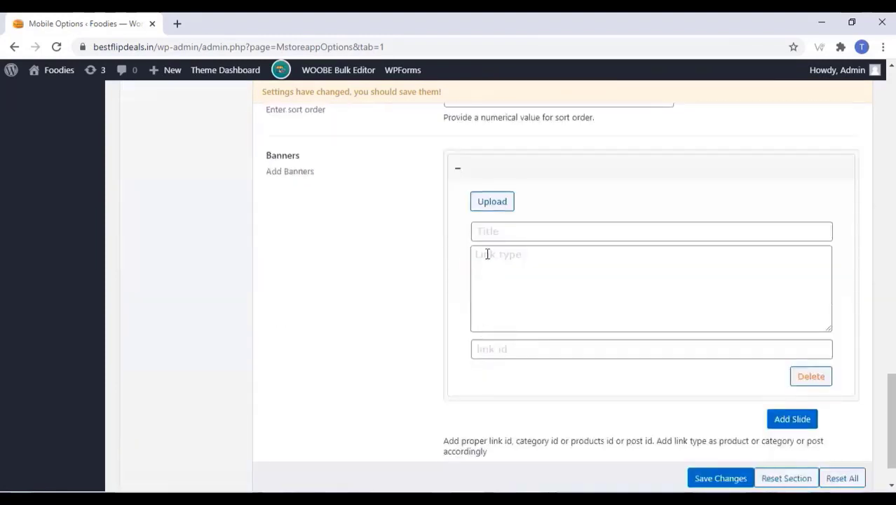
click(492, 202)
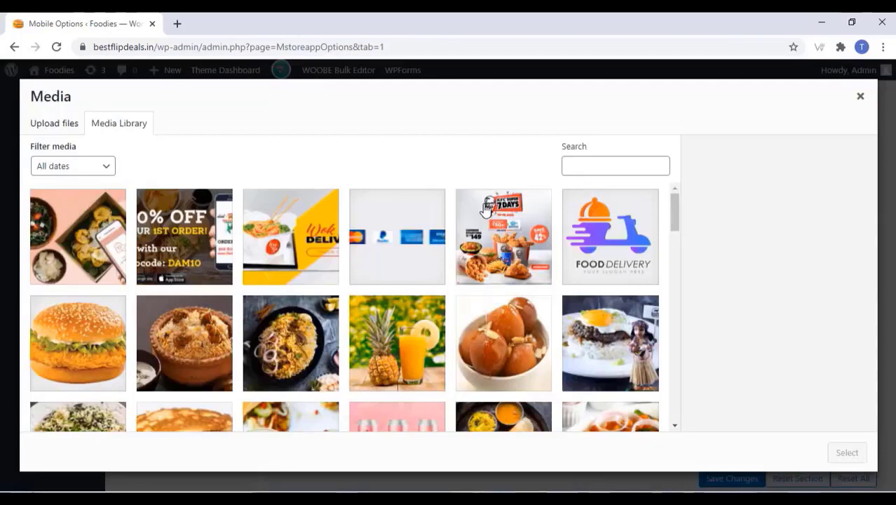
click(102, 235)
click(841, 453)
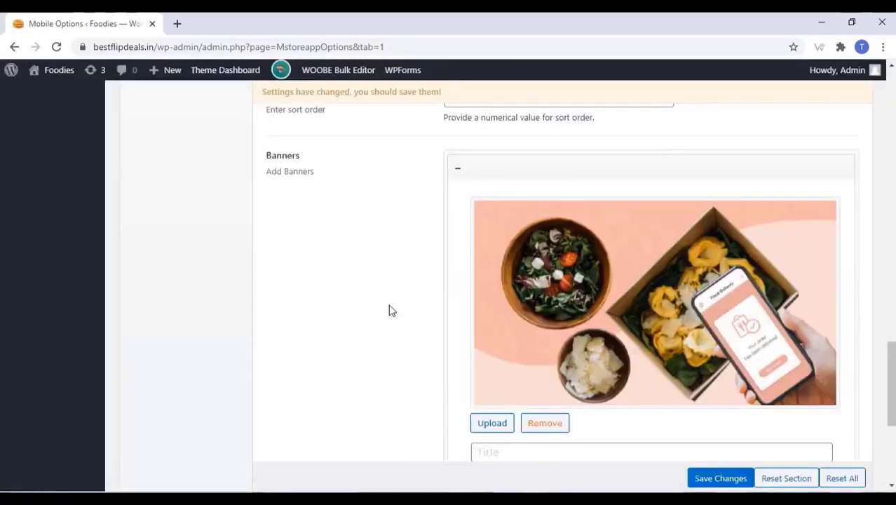
scroll(391, 311, up, 5)
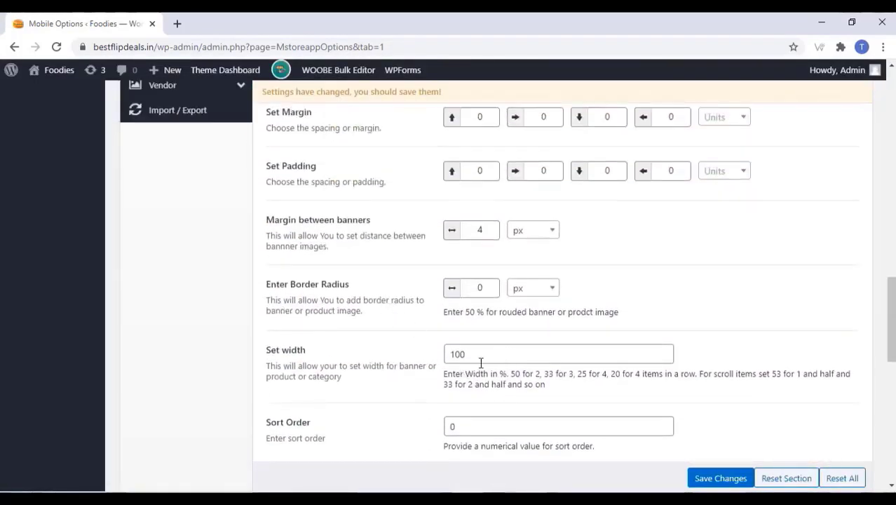
scroll(484, 376, down, 5)
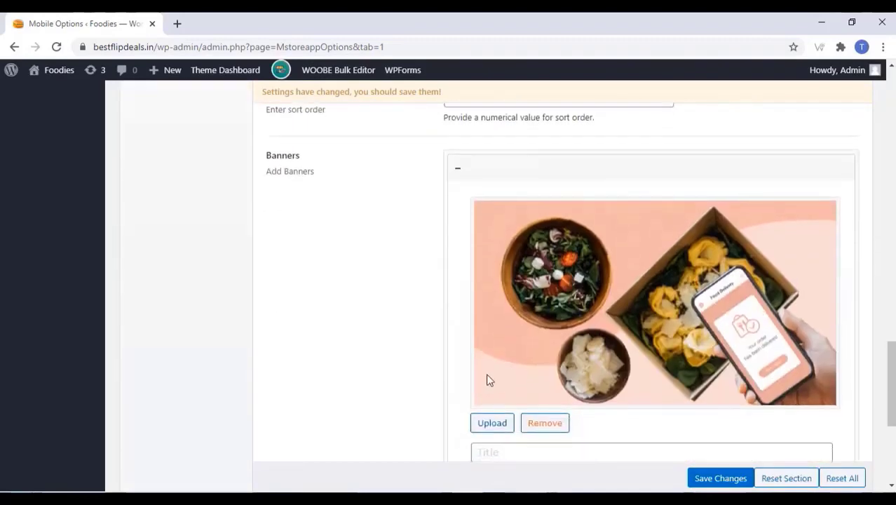
click(716, 480)
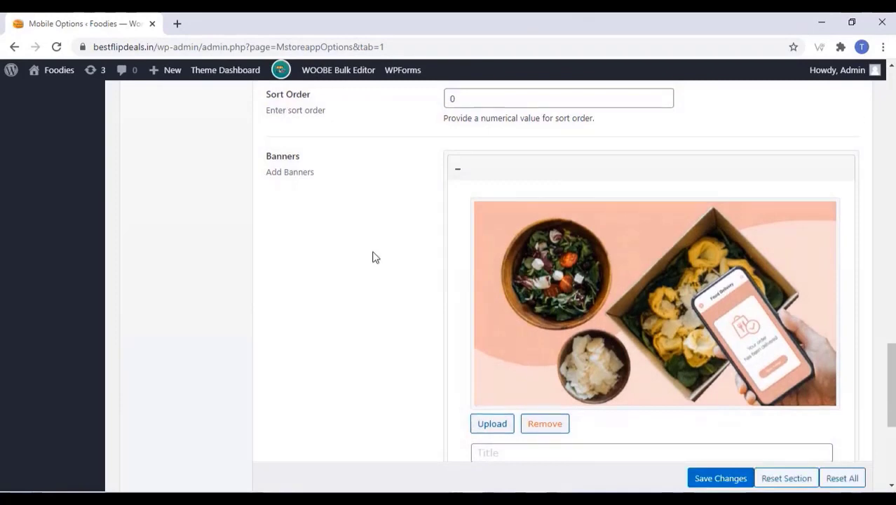
Open the Banner Block 3 settings and choose Grid as its style
scroll(373, 257, up, 6)
scroll(373, 256, up, 5)
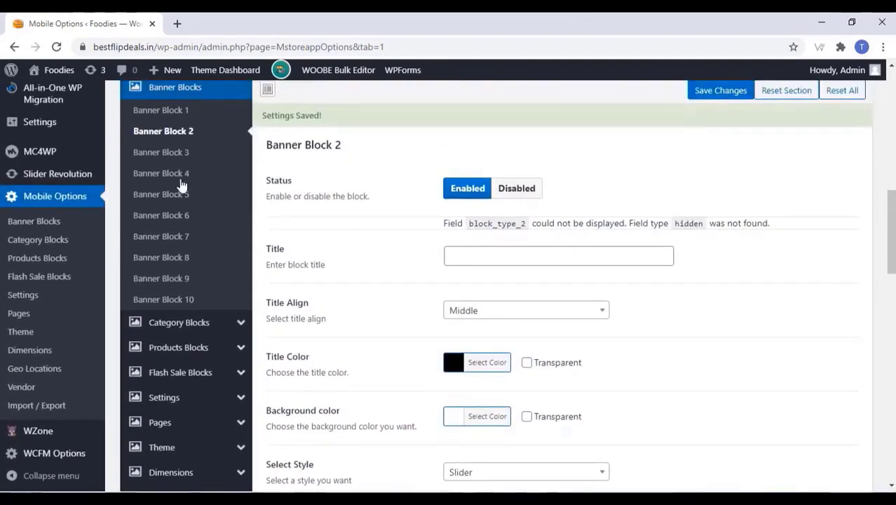
click(163, 159)
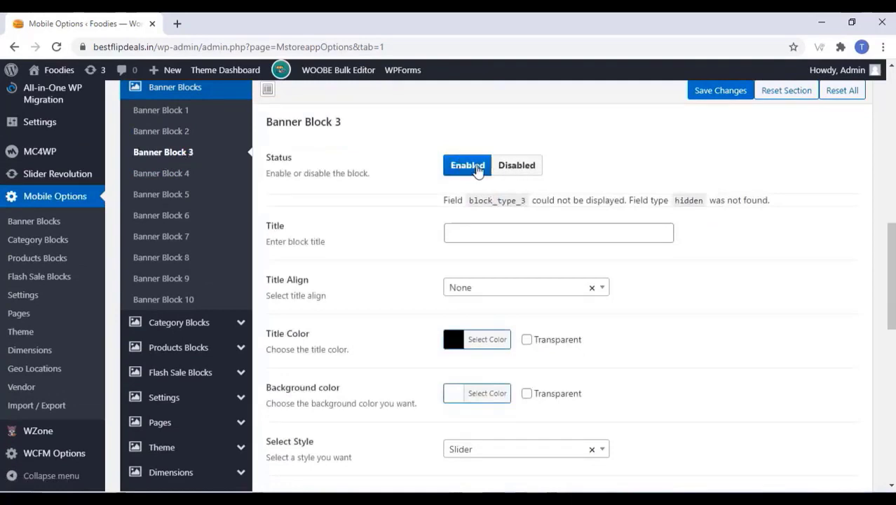
scroll(411, 210, down, 3)
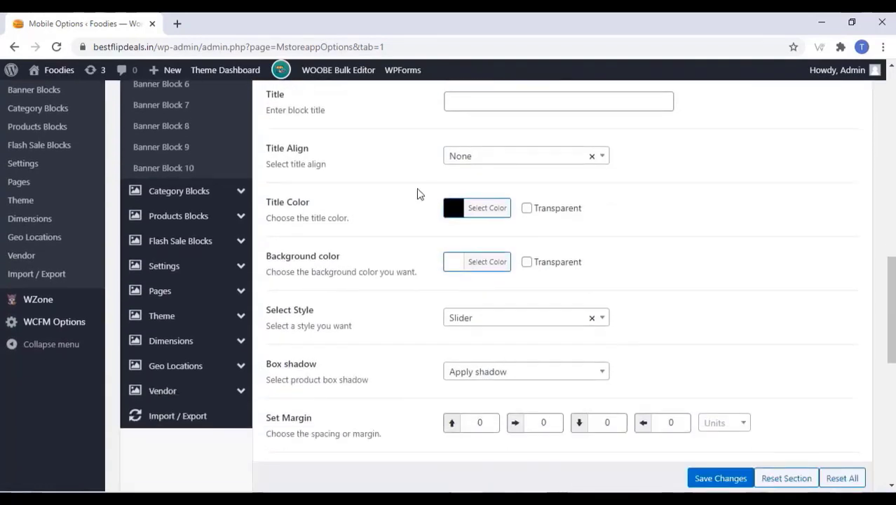
scroll(417, 193, down, 3)
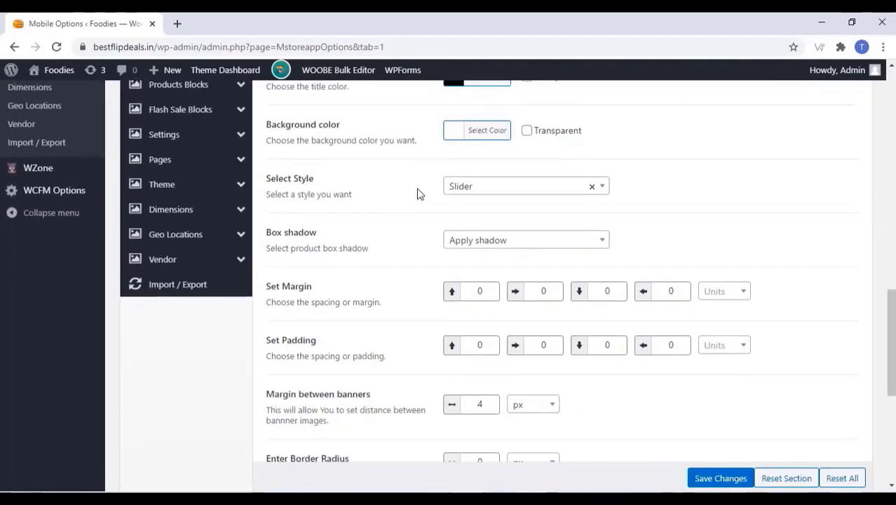
click(478, 186)
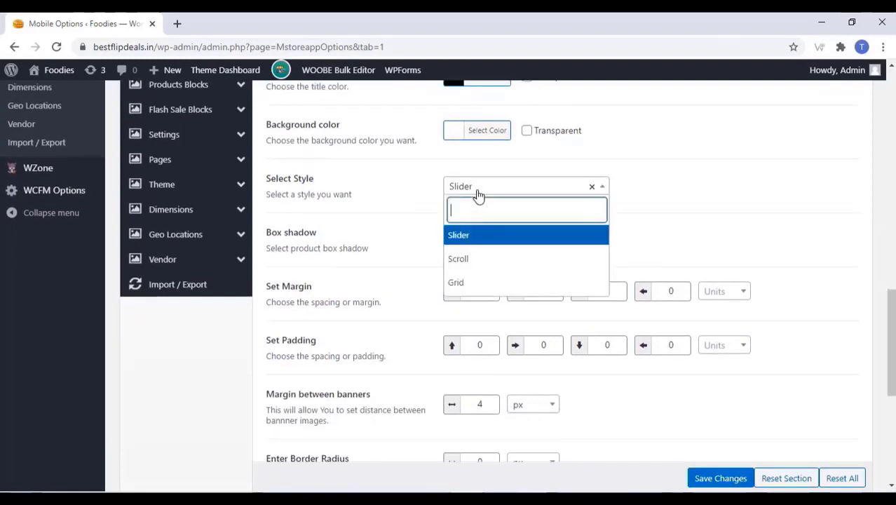
click(462, 282)
Set the width of Banner Block 3 to 33.3
scroll(395, 207, down, 4)
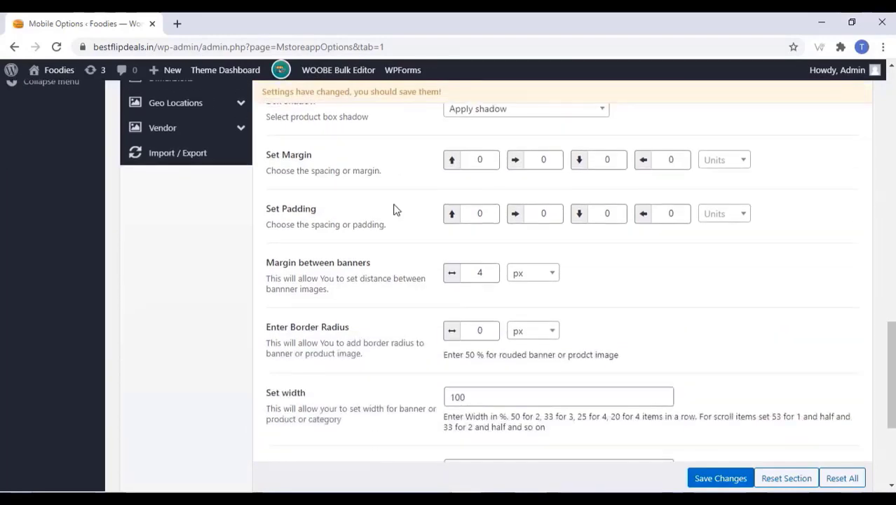
scroll(481, 191, up, 3)
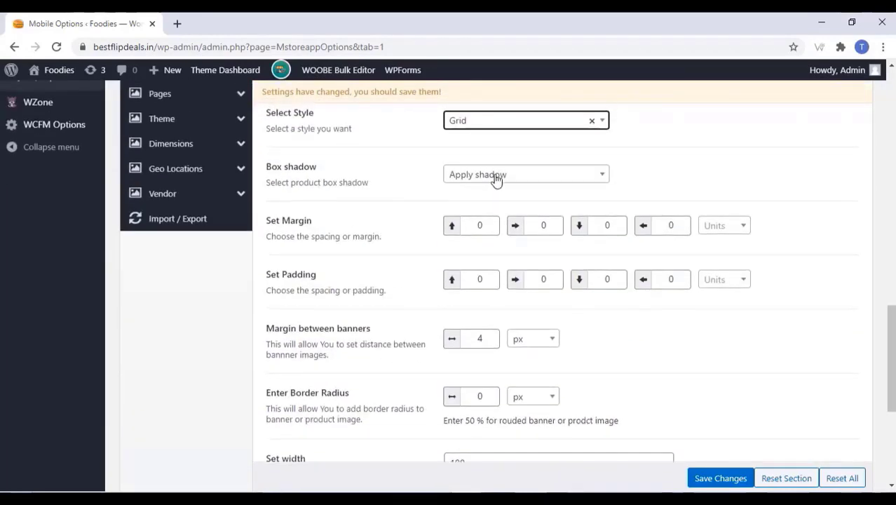
click(496, 180)
click(491, 179)
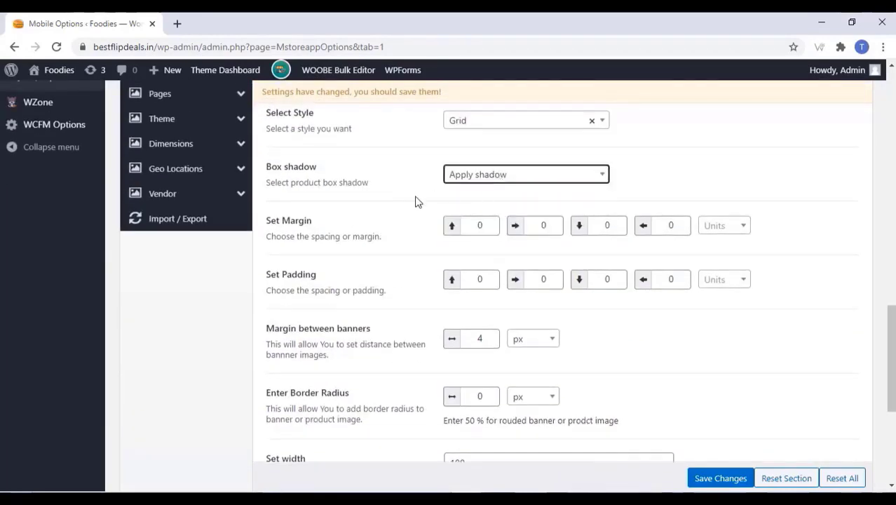
scroll(416, 203, down, 3)
scroll(416, 203, down, 3)
drag(486, 188, 440, 194)
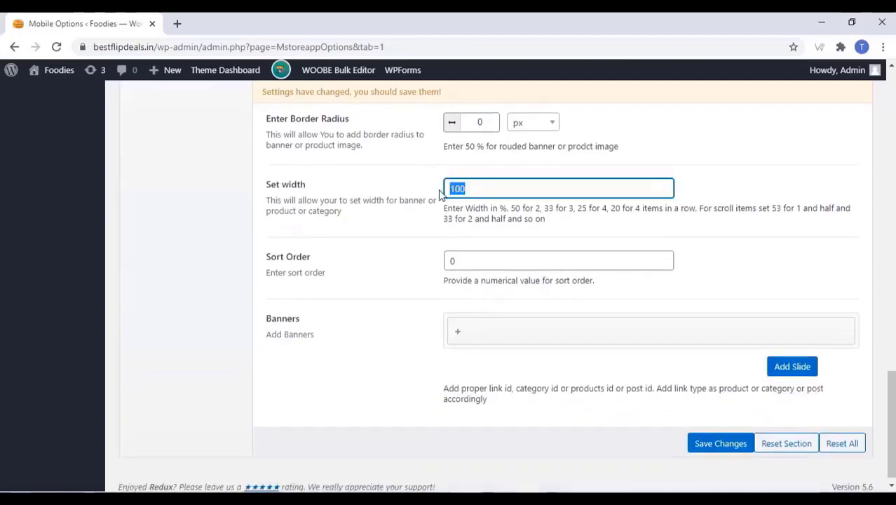
text(33.3)
scroll(398, 232, down, 1)
click(383, 248)
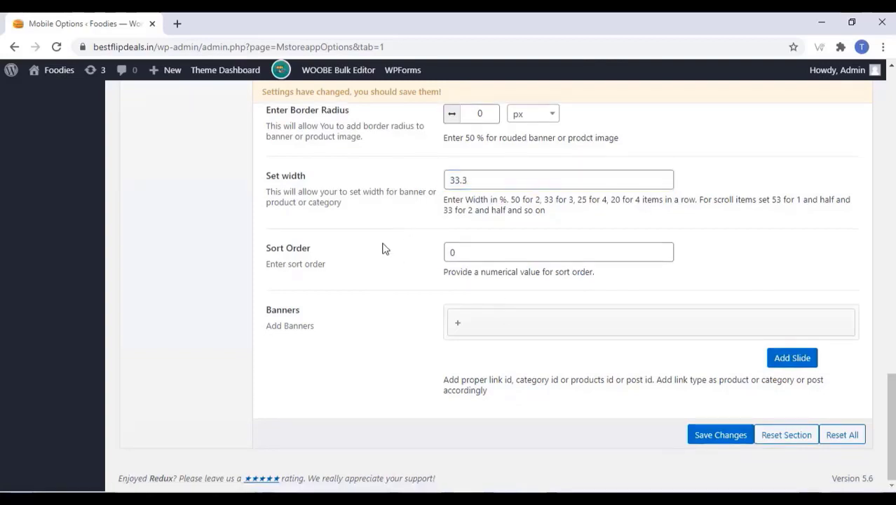
Add the burger image cropped-burger-classic-chicken.png from the media library as Banner Block 3's first banner
click(464, 323)
scroll(454, 316, down, 3)
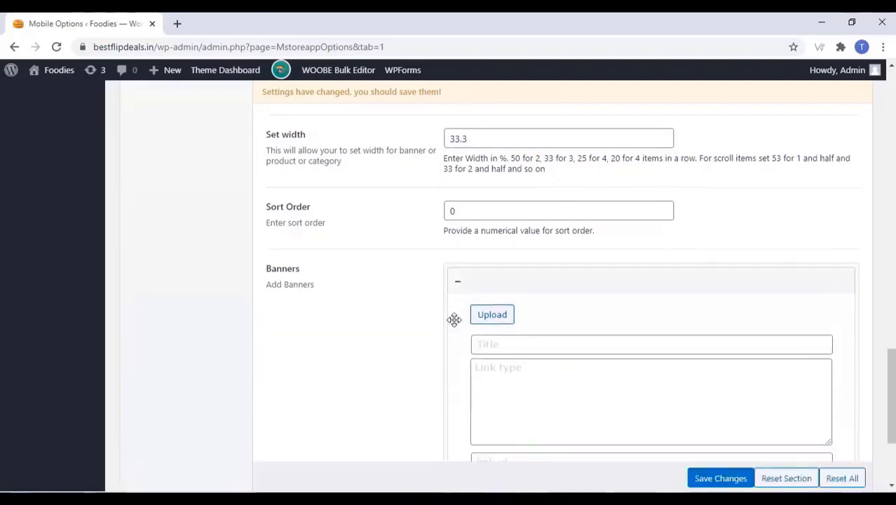
click(492, 160)
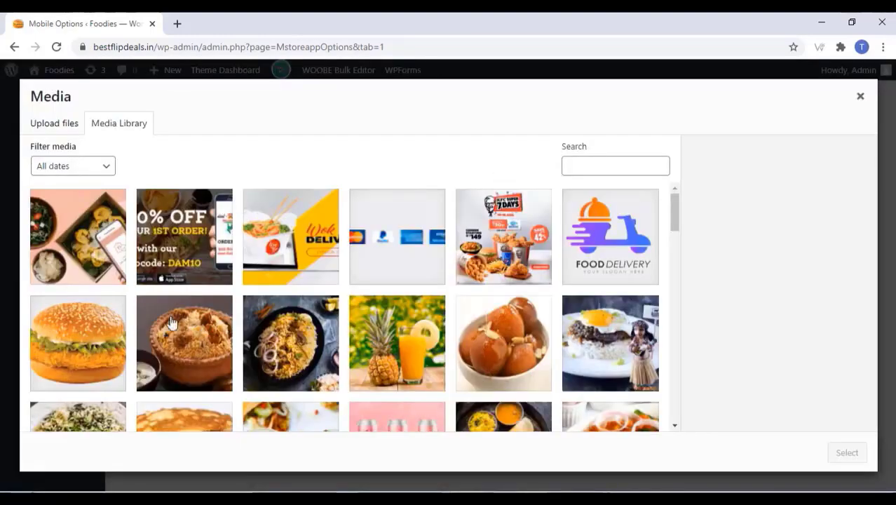
click(107, 338)
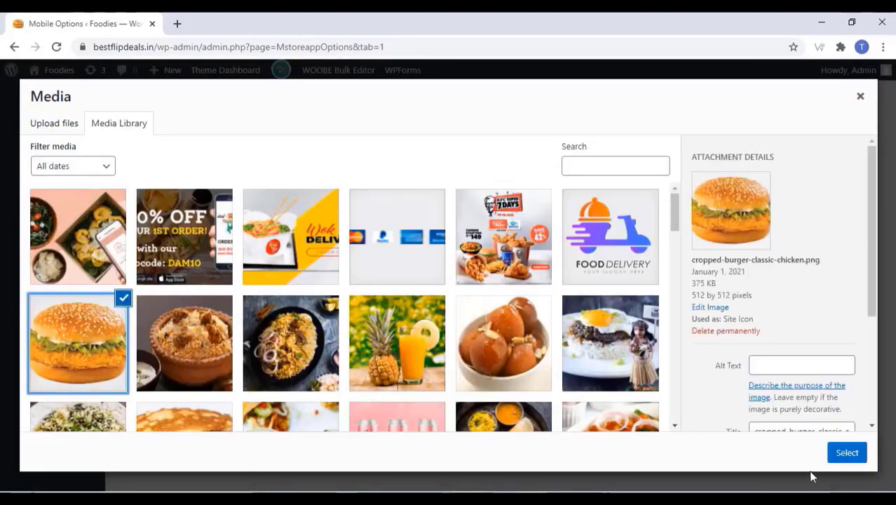
click(846, 452)
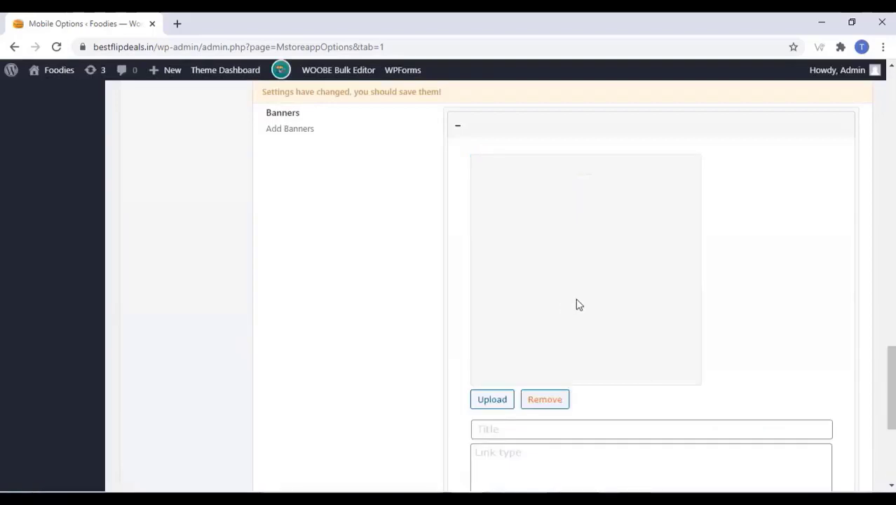
Add a second slide to Banner Block 3 with the pineapple juice image from the media library
scroll(783, 281, down, 4)
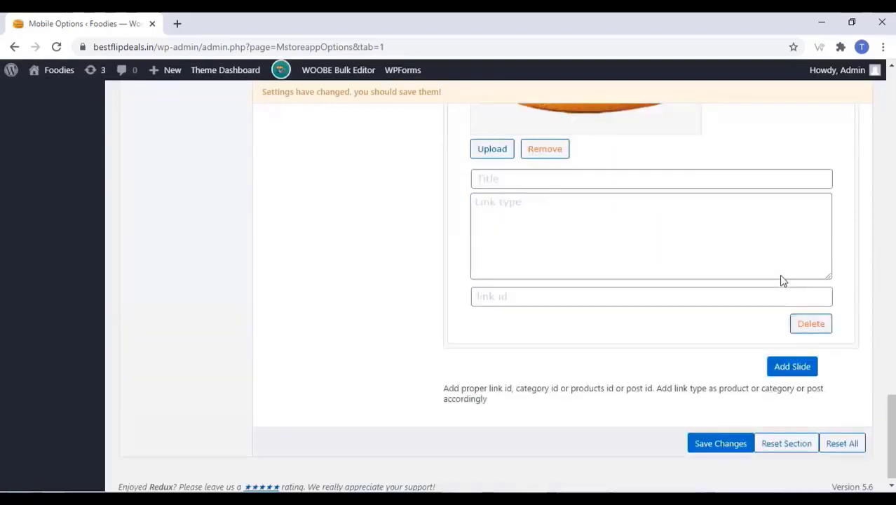
click(788, 369)
click(491, 408)
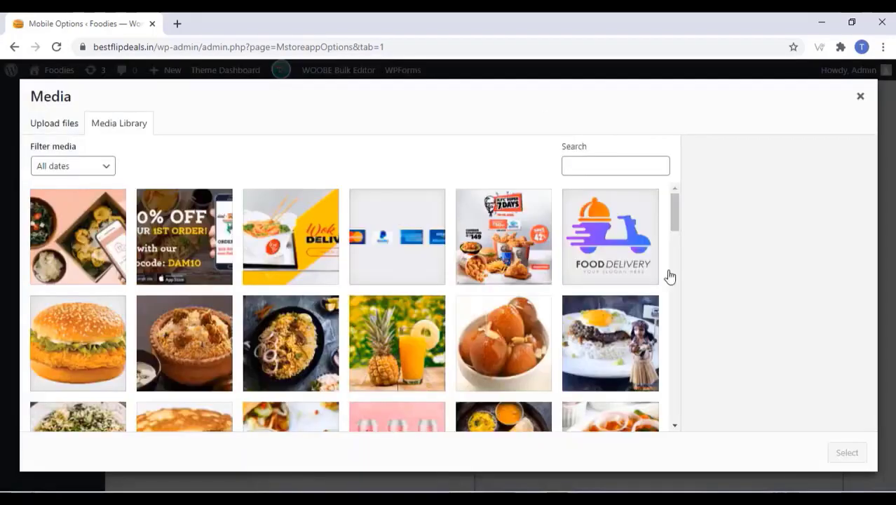
click(416, 350)
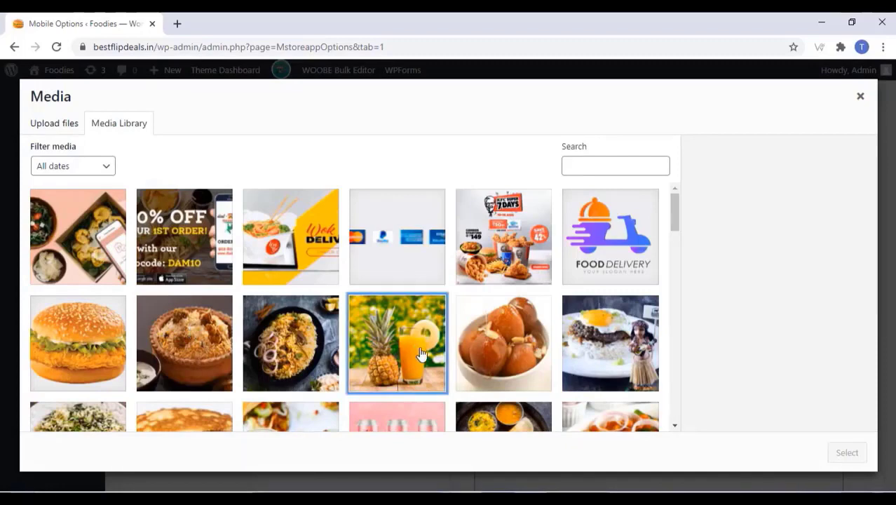
click(847, 453)
Add a third slide with the biryani image 52568357-1.gif to Banner Block 3 and save the changes
scroll(585, 309, down, 6)
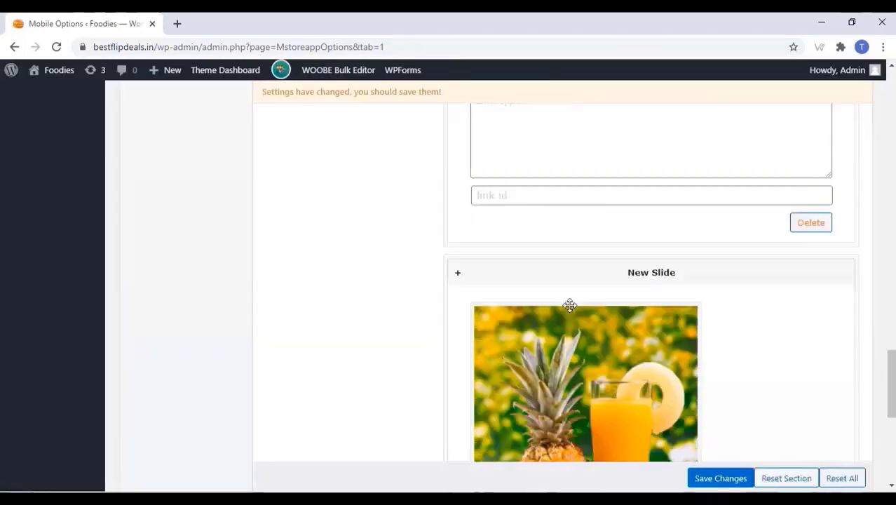
click(792, 366)
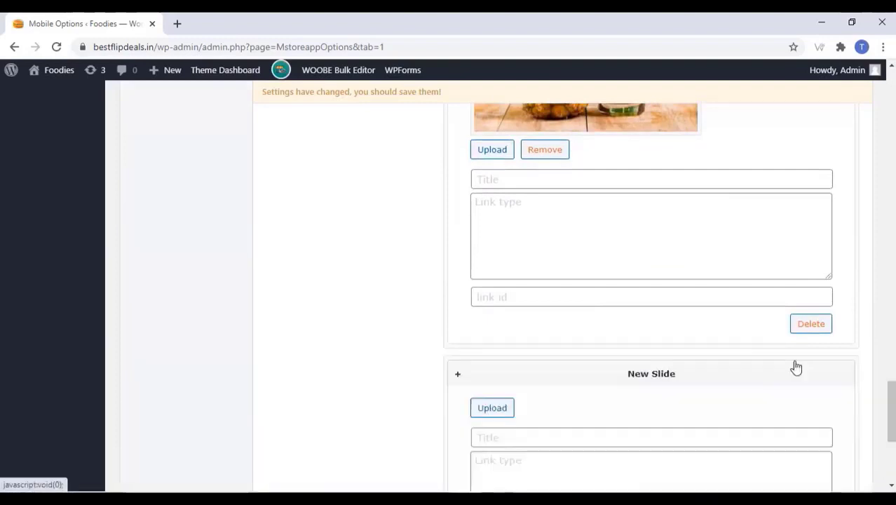
scroll(497, 365, down, 1)
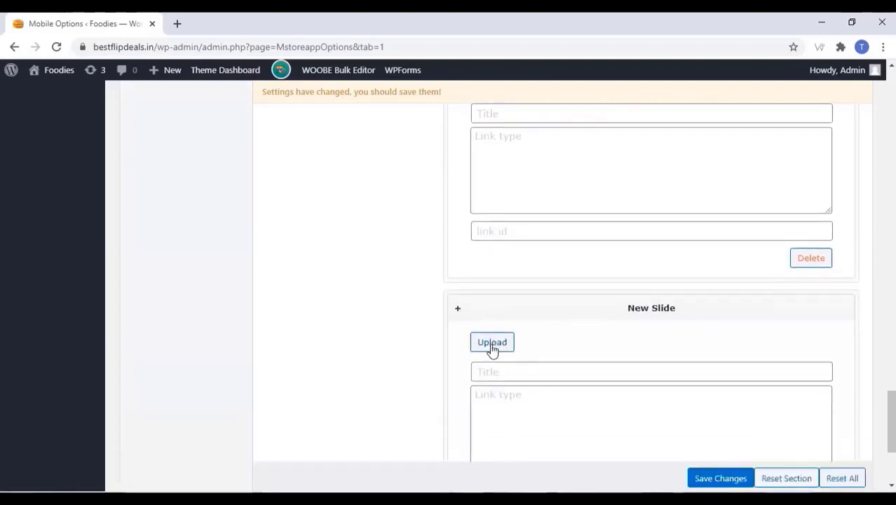
click(492, 345)
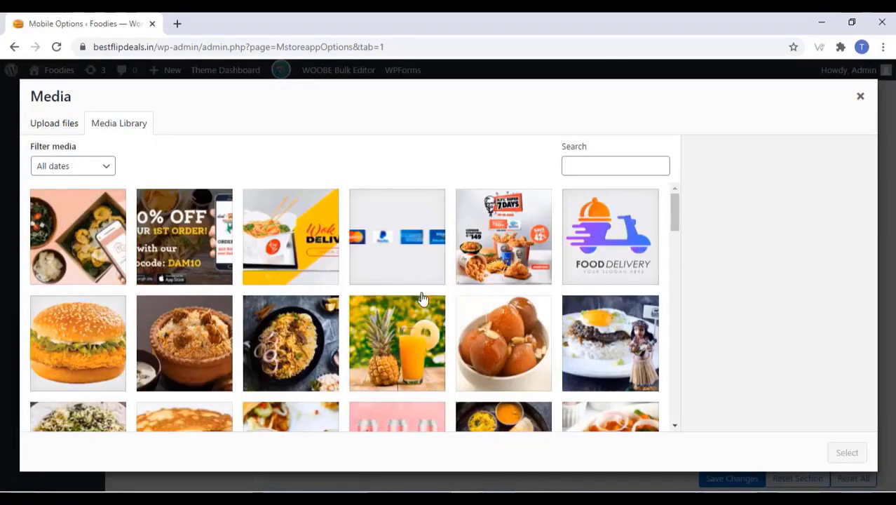
click(603, 345)
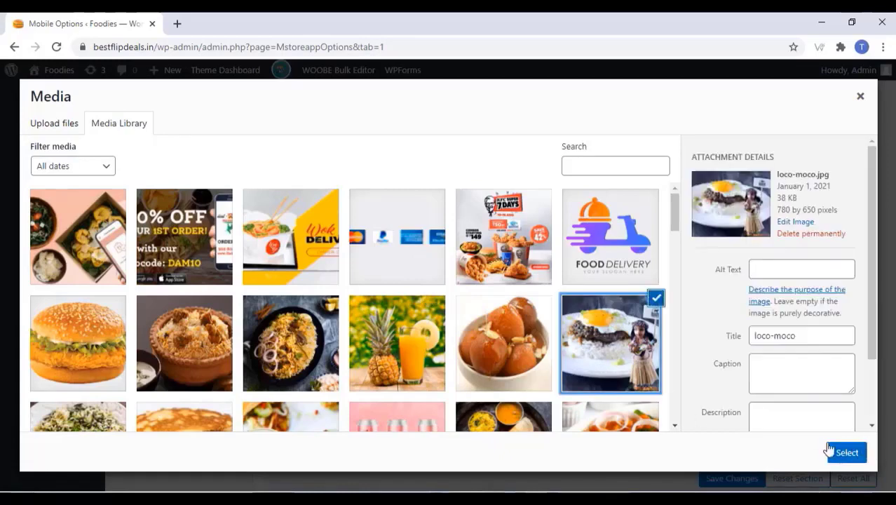
scroll(246, 300, down, 3)
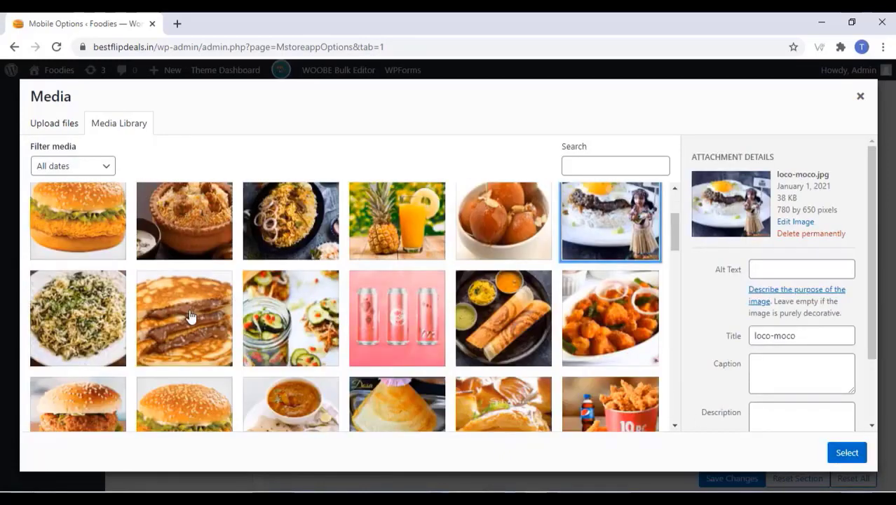
click(277, 226)
click(237, 218)
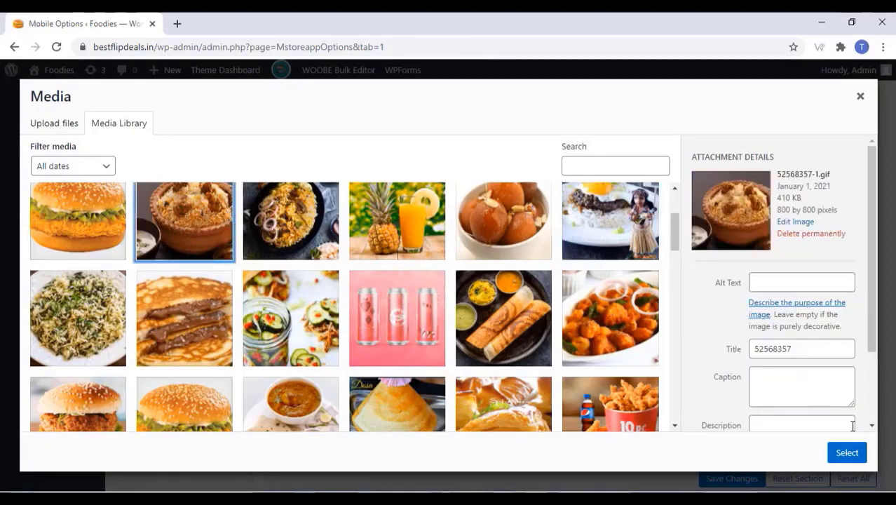
click(846, 453)
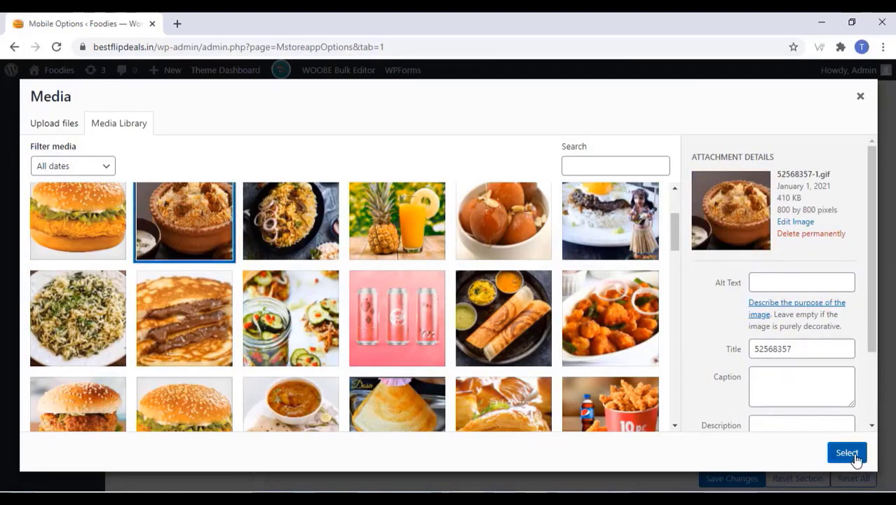
scroll(476, 312, down, 3)
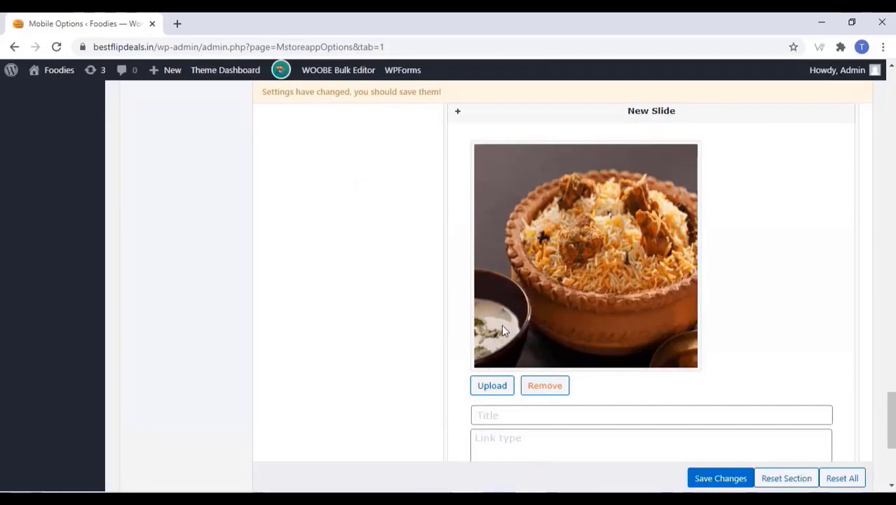
click(729, 480)
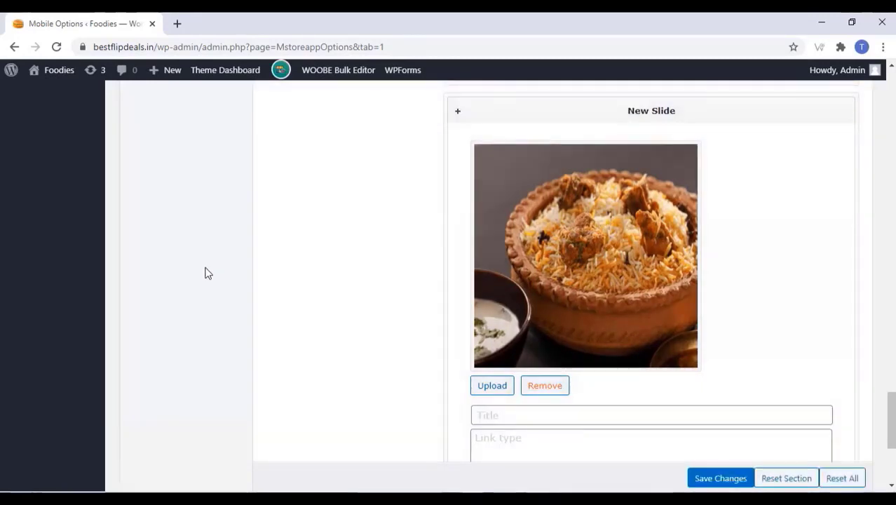
Enable Category Block 1 in the category blocks and save the changes
scroll(206, 273, up, 9)
scroll(206, 273, up, 12)
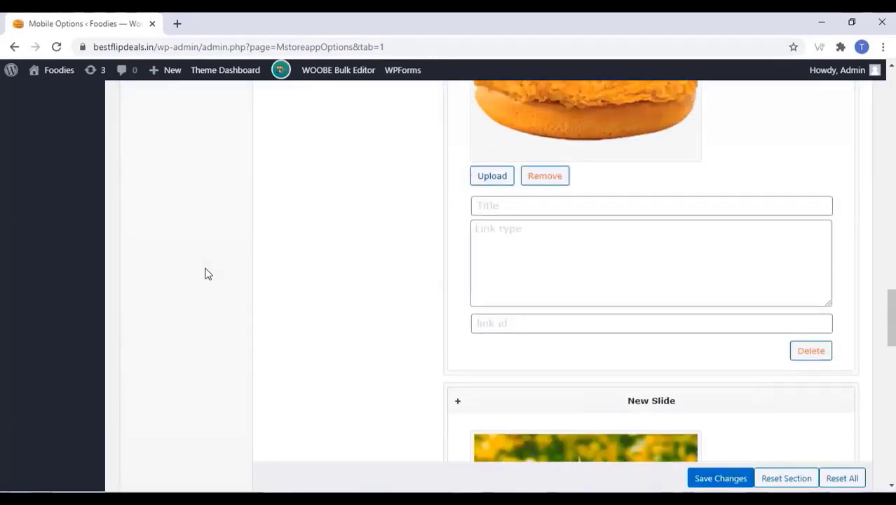
scroll(205, 273, up, 4)
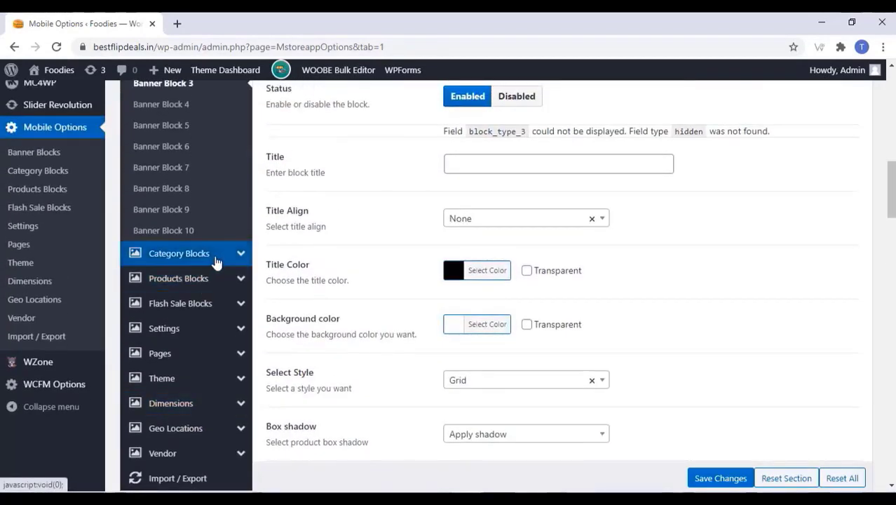
click(178, 254)
scroll(330, 258, up, 3)
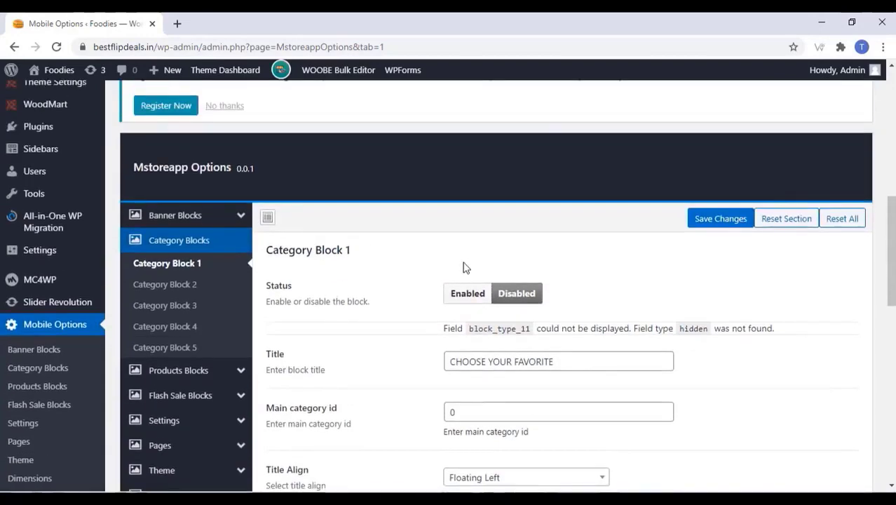
click(469, 294)
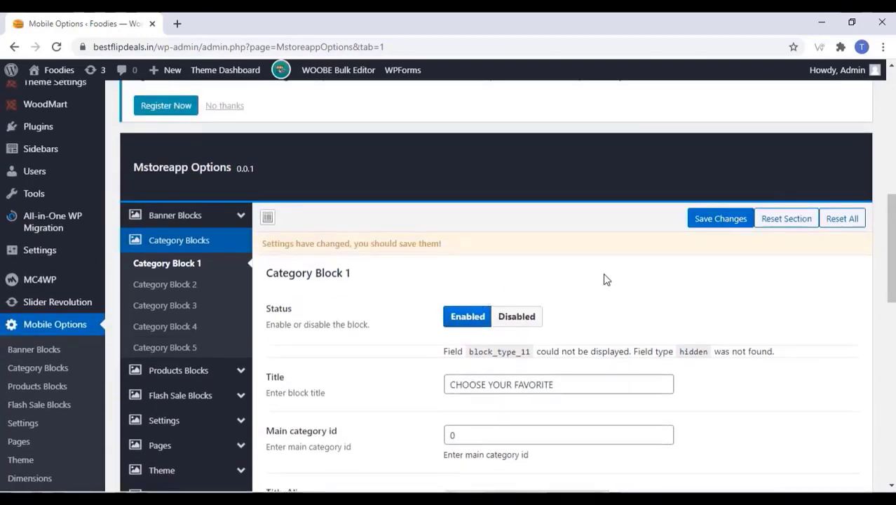
scroll(604, 277, down, 4)
scroll(613, 279, down, 4)
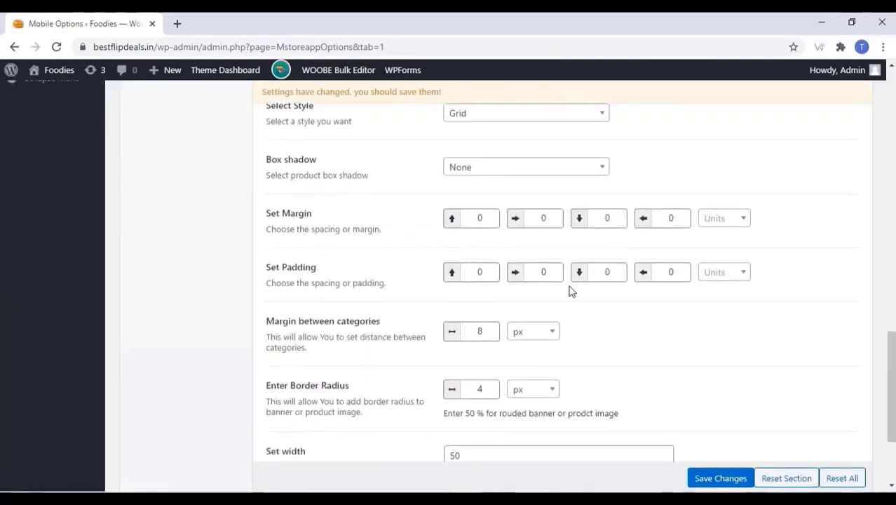
scroll(570, 292, down, 3)
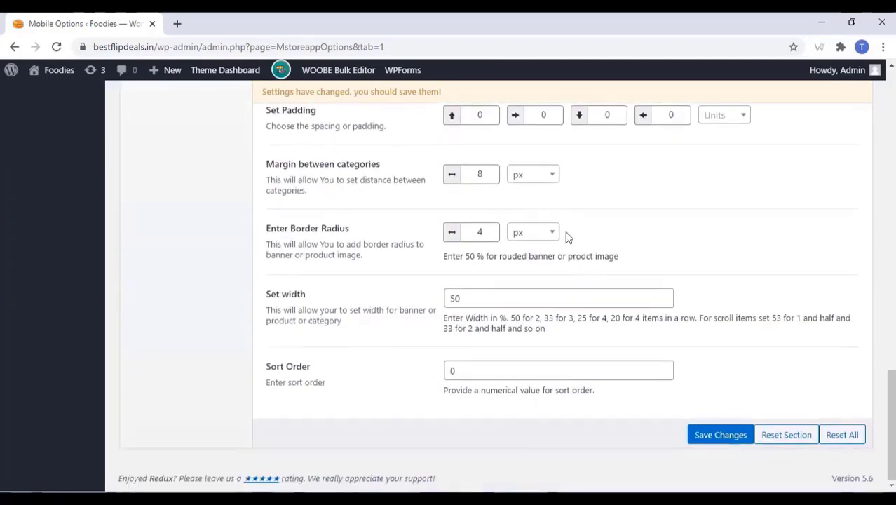
click(717, 436)
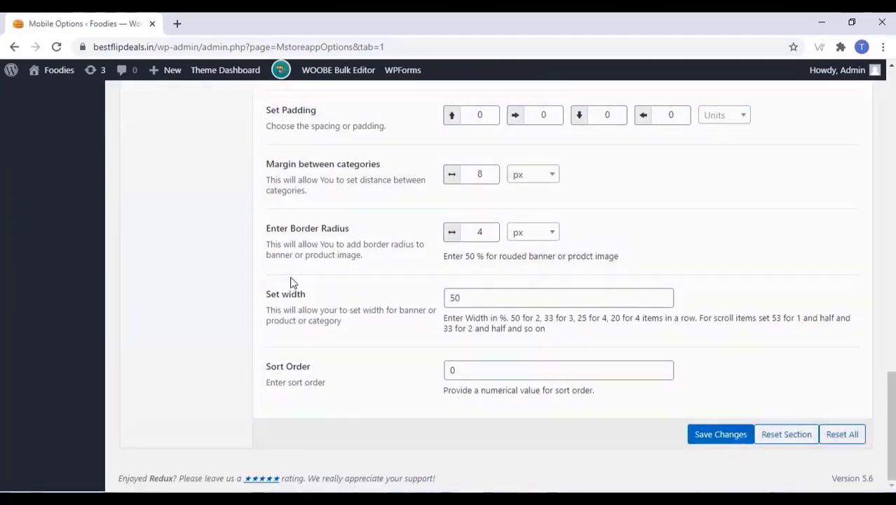
scroll(273, 282, up, 5)
scroll(273, 280, up, 5)
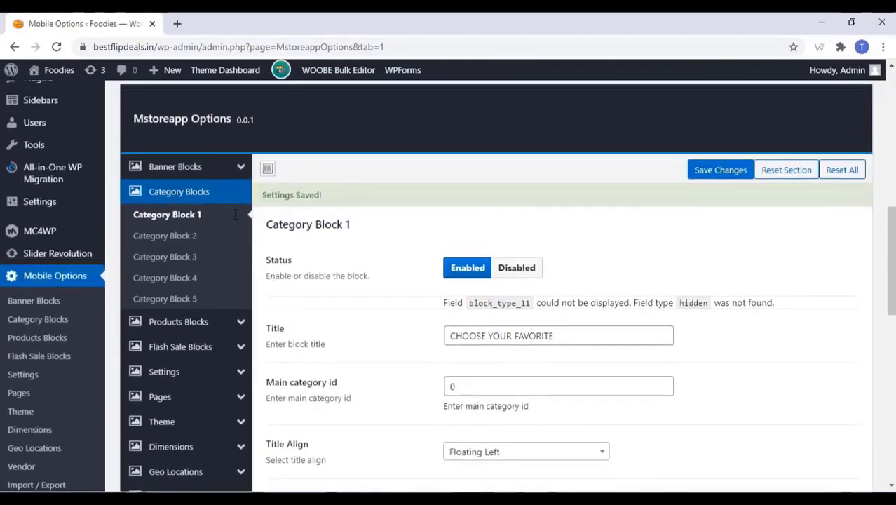
click(168, 237)
click(174, 258)
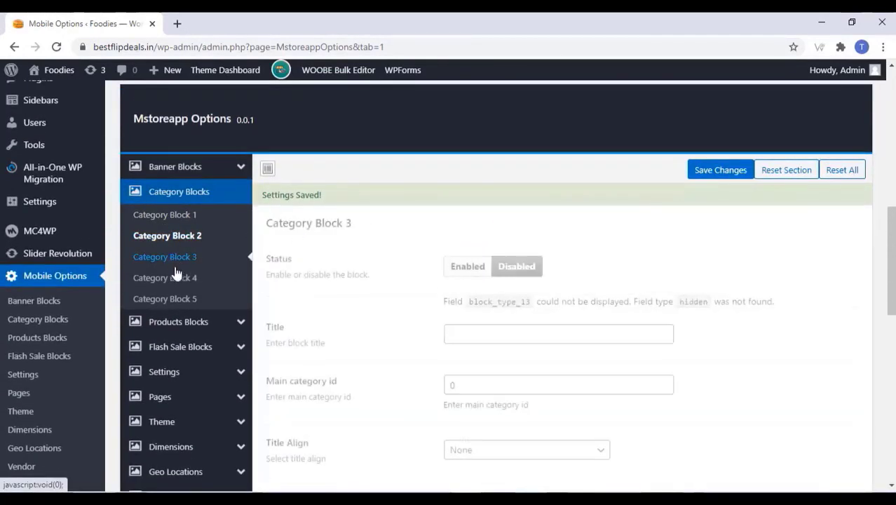
scroll(191, 238, down, 2)
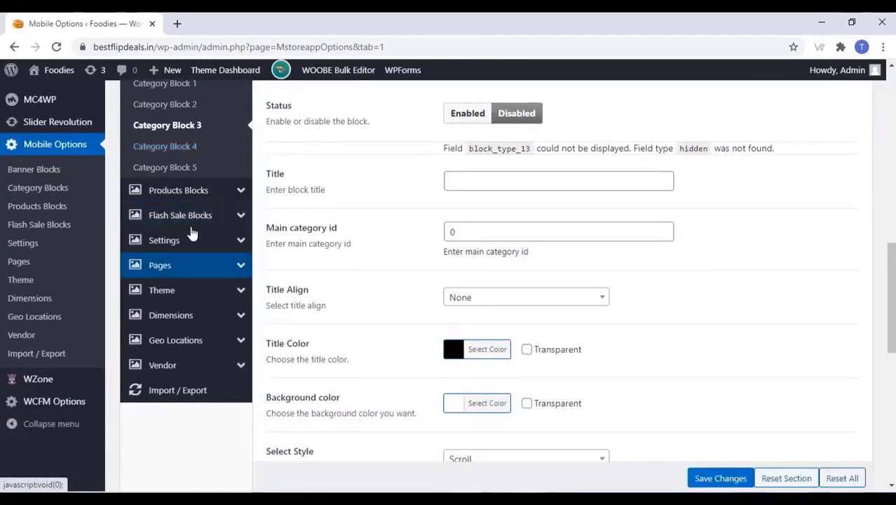
Enable Products Block 1 in the products blocks and save the changes
click(201, 190)
scroll(414, 160, up, 2)
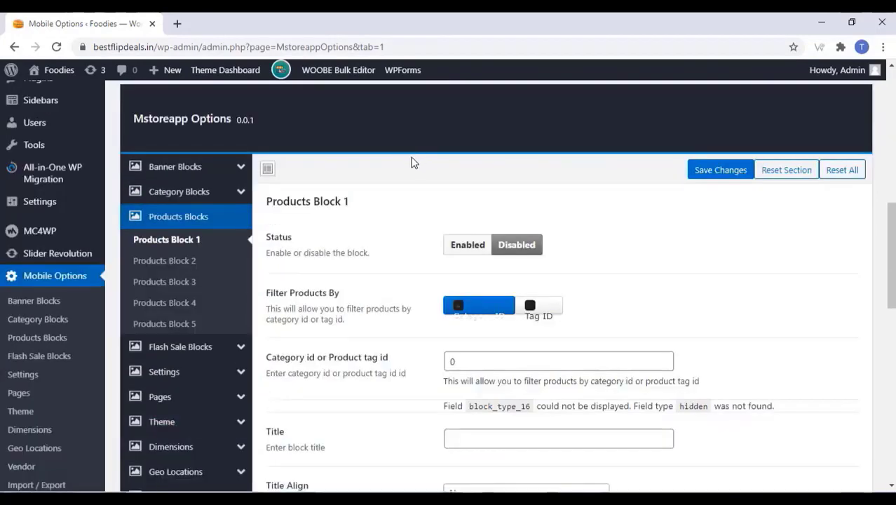
click(468, 245)
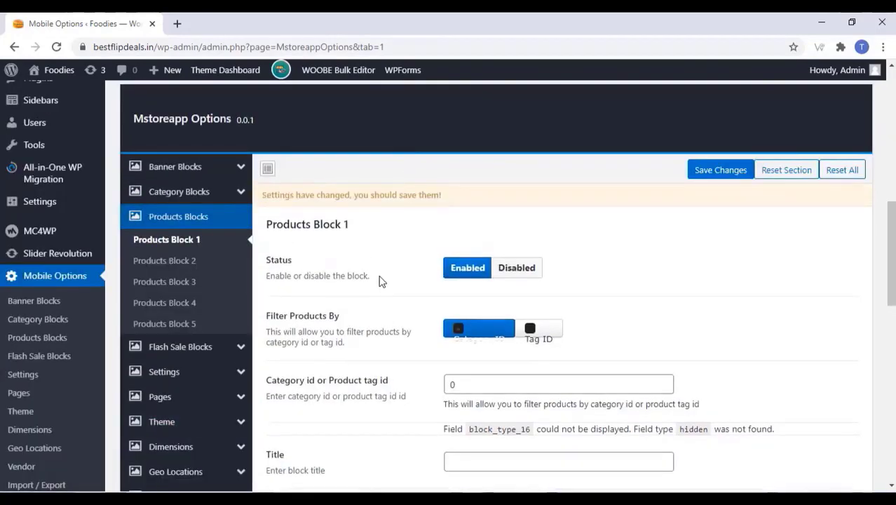
scroll(380, 278, down, 5)
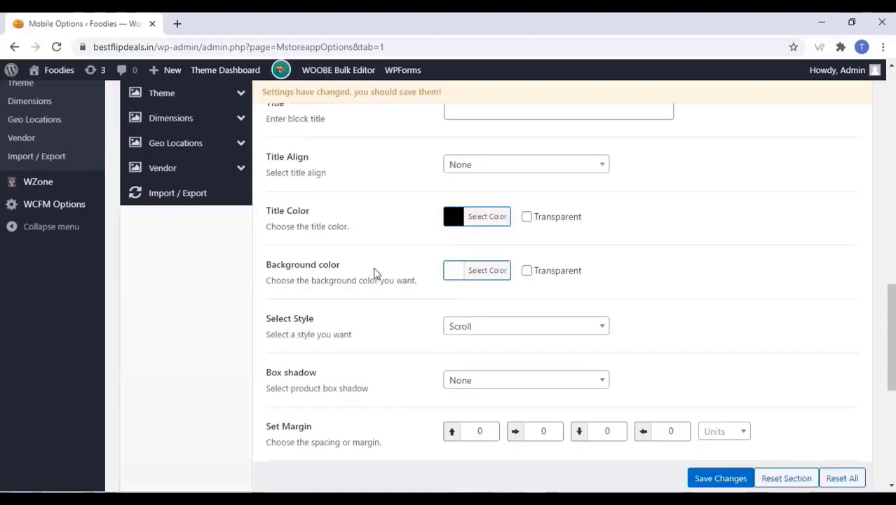
scroll(374, 274, down, 5)
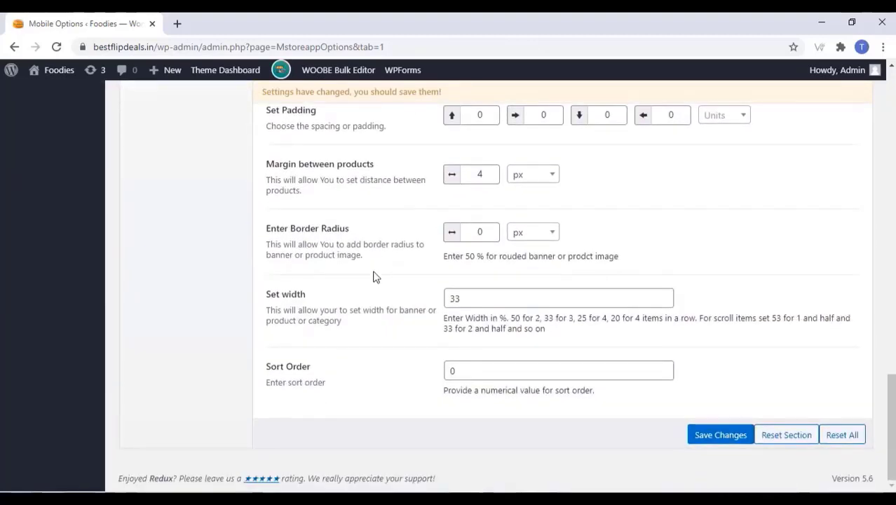
click(706, 436)
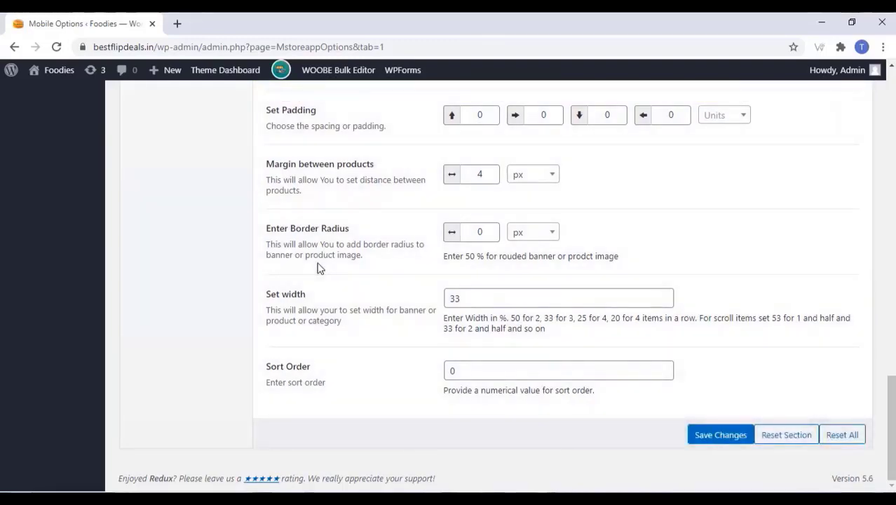
Open the Flash Sale Block 1 settings and set the block's status to Enabled
scroll(320, 266, up, 5)
scroll(317, 266, up, 5)
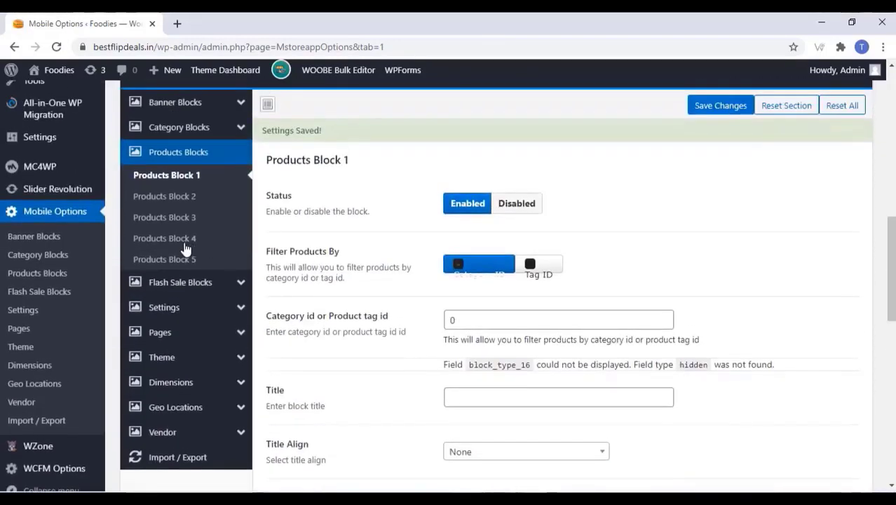
click(200, 285)
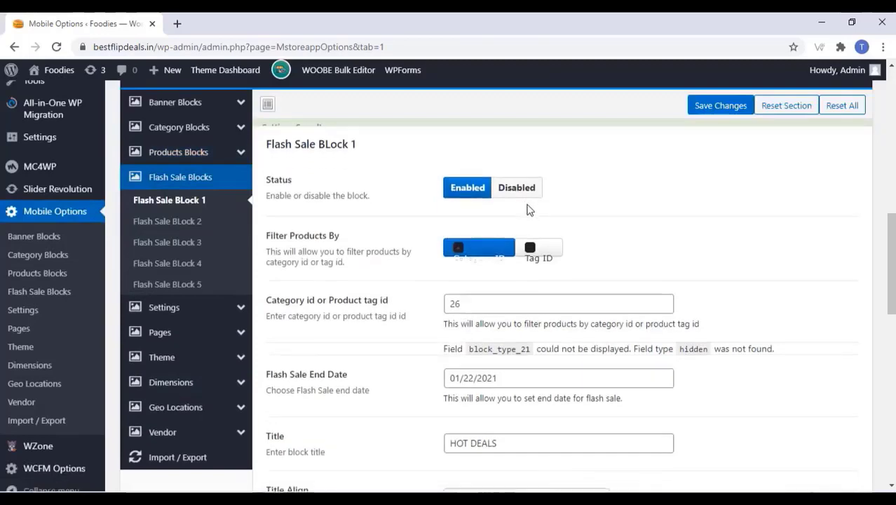
click(516, 203)
click(466, 205)
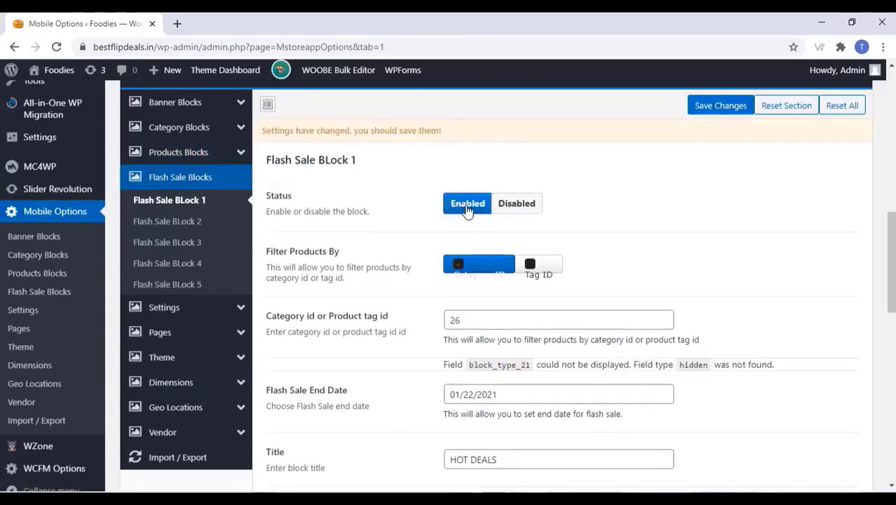
Set the end date of Flash Sale Block 1 to 01/04/2021
scroll(396, 267, down, 3)
click(476, 172)
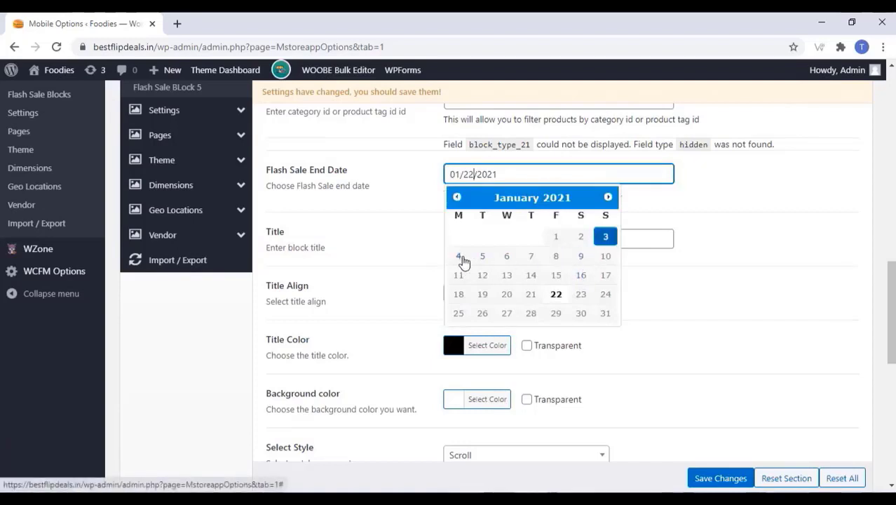
click(460, 257)
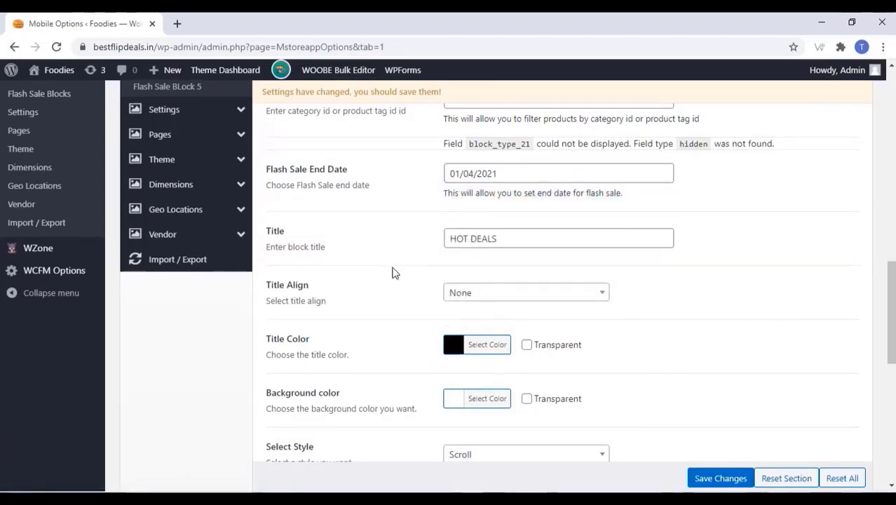
scroll(407, 270, down, 1)
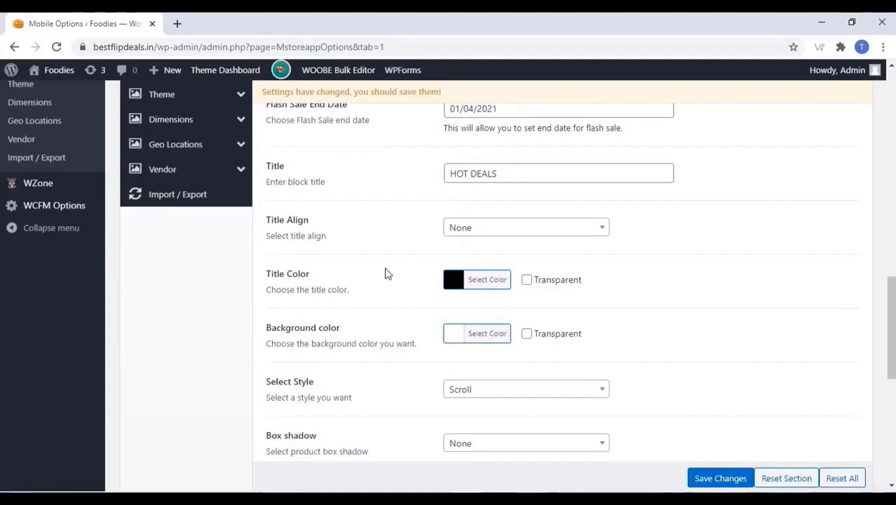
scroll(385, 273, up, 1)
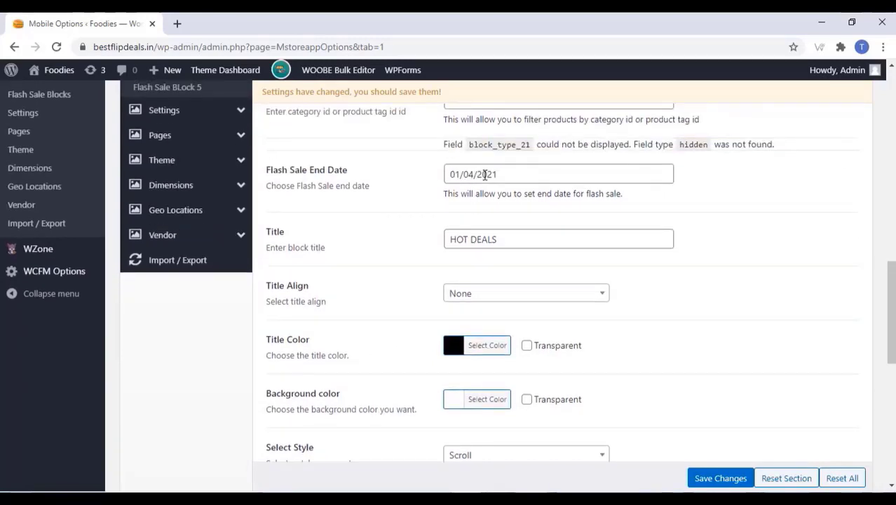
Set the end date of Flash Sale Block 1 to 01/14/2021 and save the changes
click(485, 175)
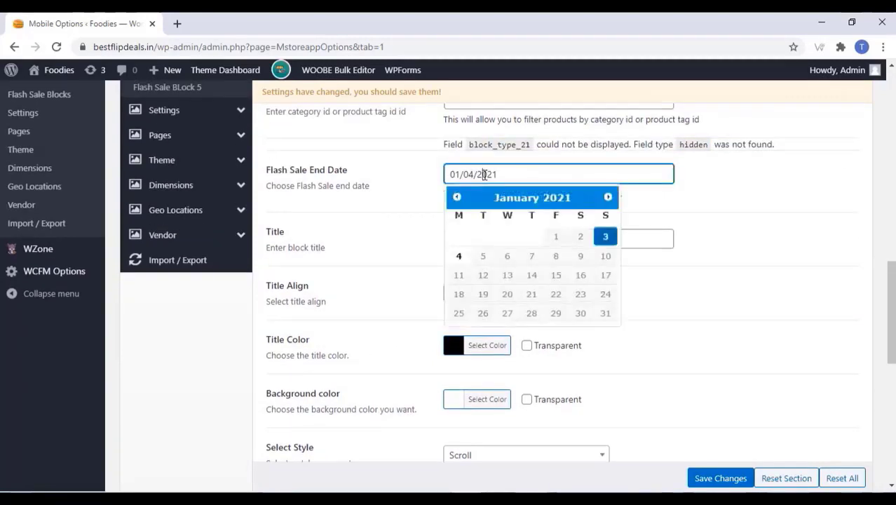
click(532, 275)
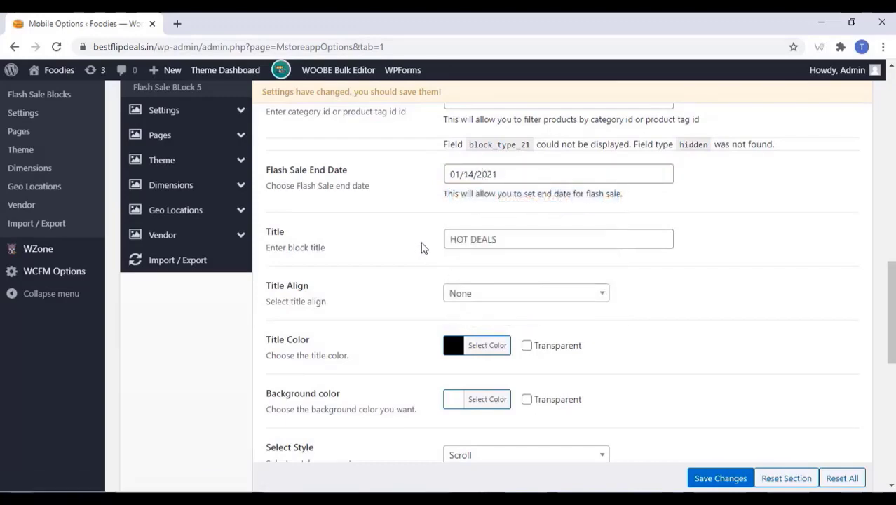
scroll(423, 248, down, 6)
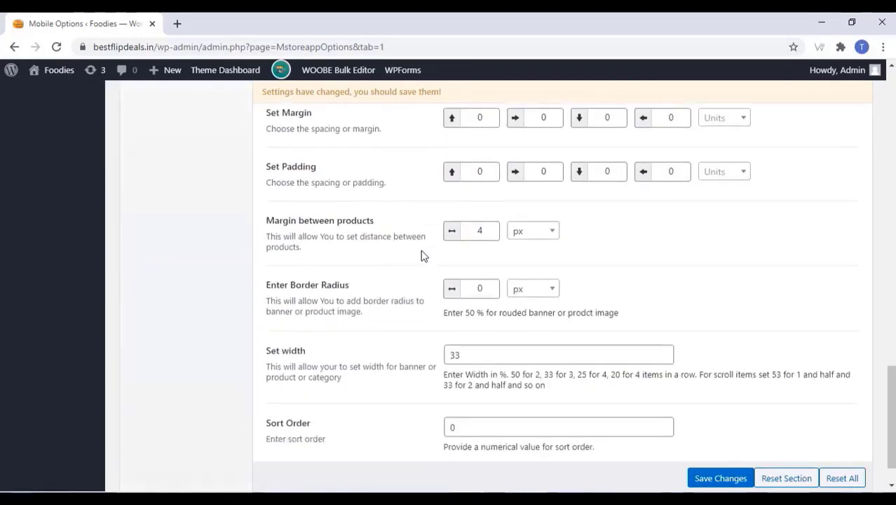
scroll(423, 256, down, 1)
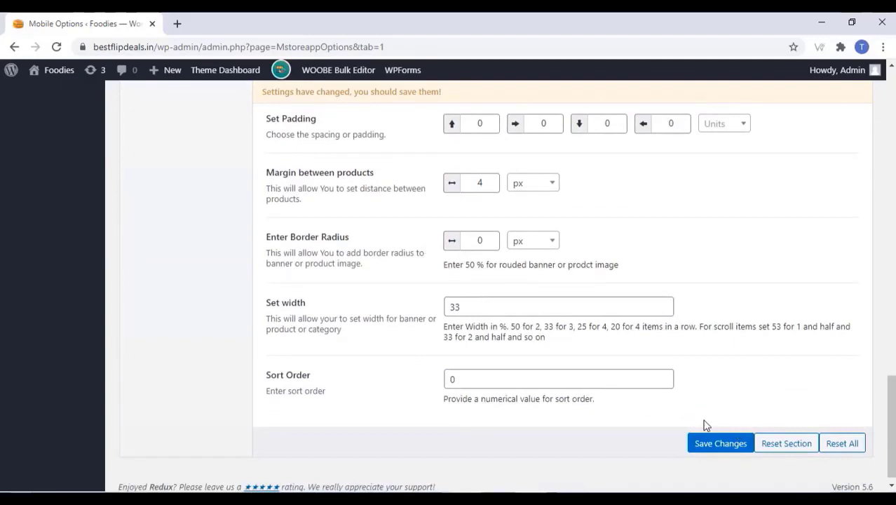
click(716, 446)
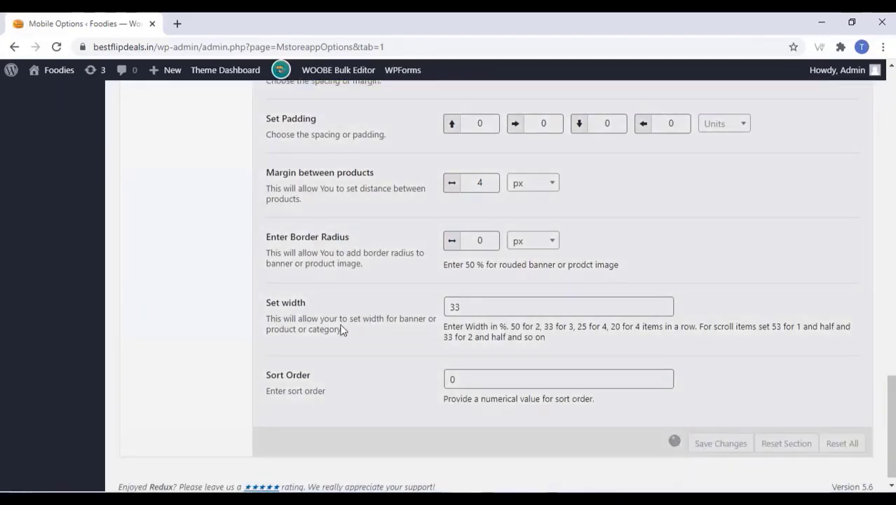
Review the general app settings for product display, push notifications and plugin features, and save the changes
scroll(342, 330, up, 5)
scroll(341, 326, up, 10)
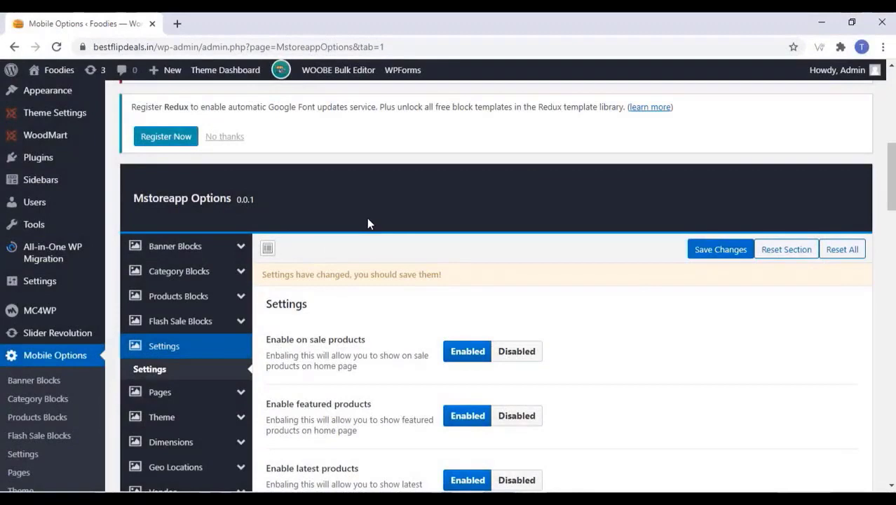
scroll(367, 223, down, 2)
scroll(366, 225, down, 3)
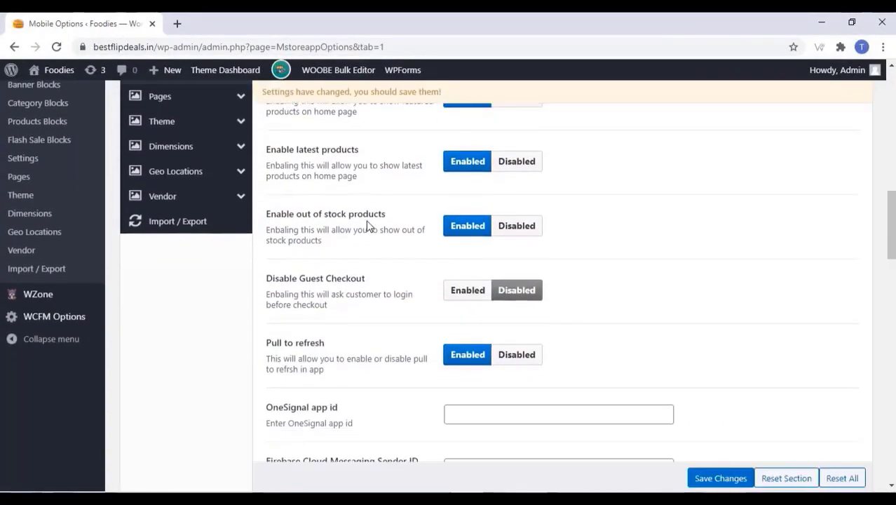
scroll(367, 223, down, 3)
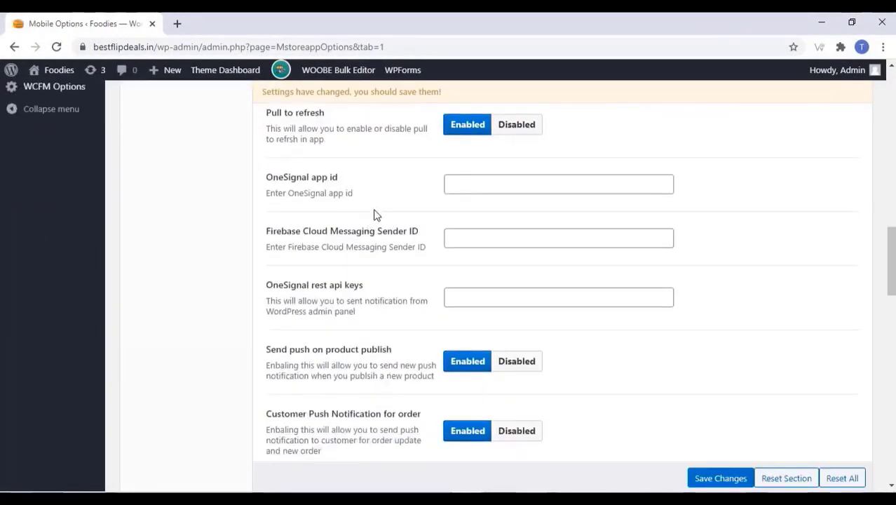
scroll(308, 287, down, 6)
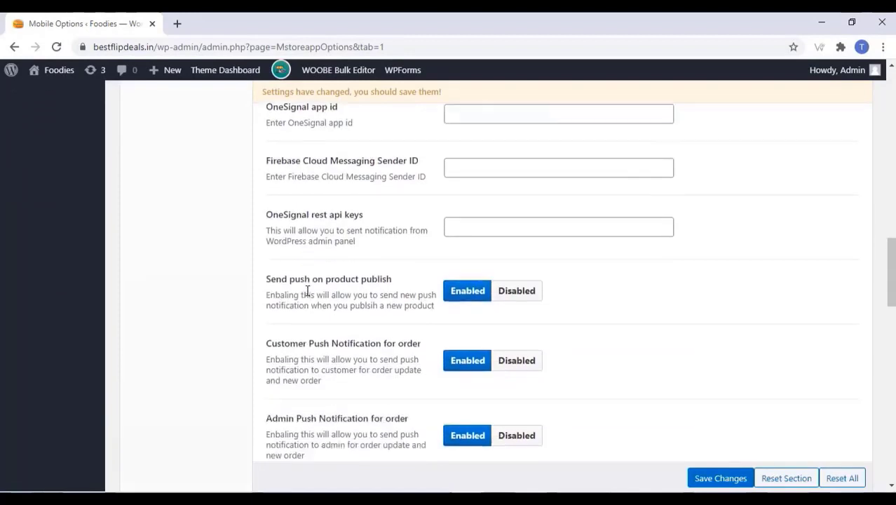
scroll(316, 281, down, 8)
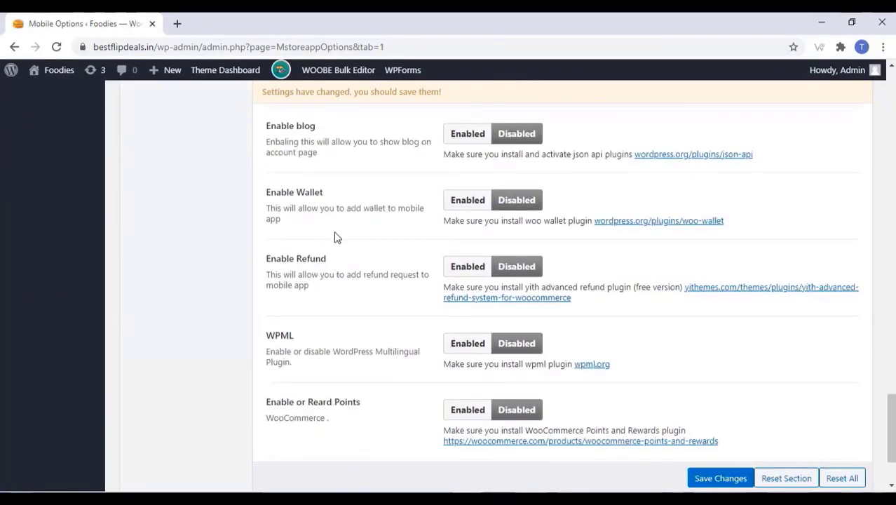
scroll(335, 239, down, 2)
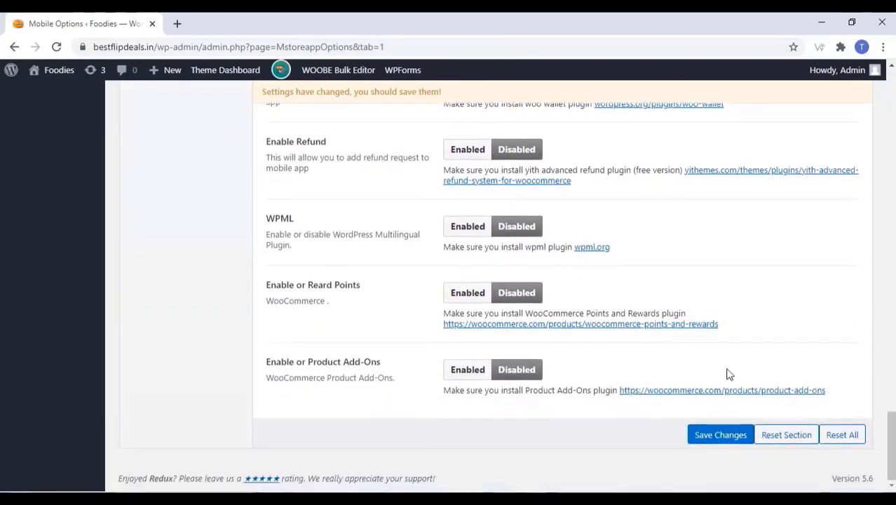
click(721, 433)
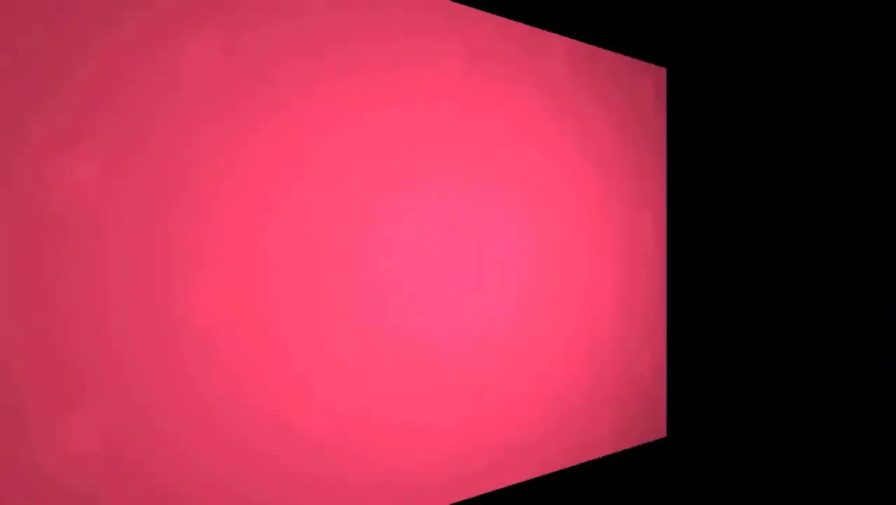
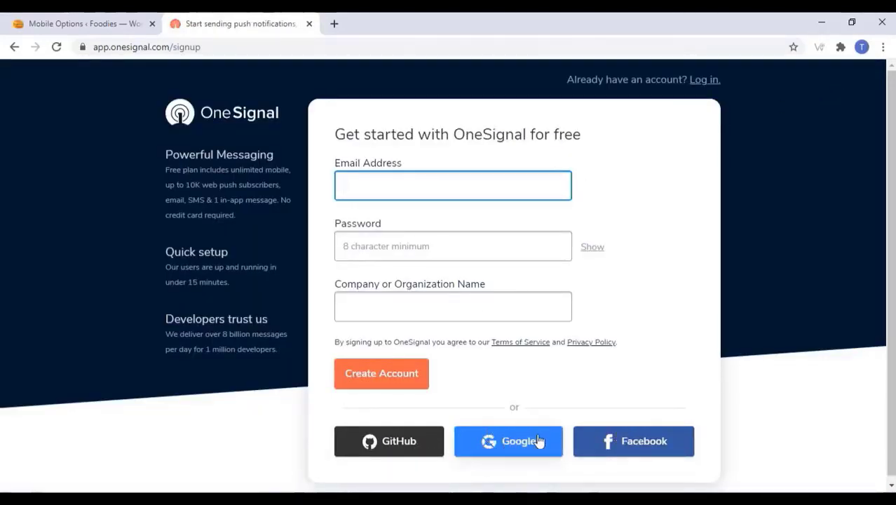
Log in to OneSignal from its home page and start a new app named foodies
click(9, 54)
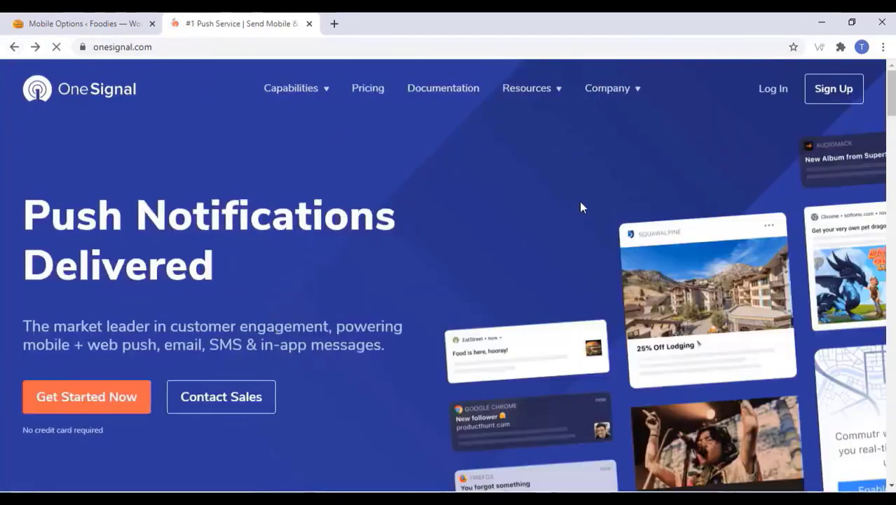
click(769, 94)
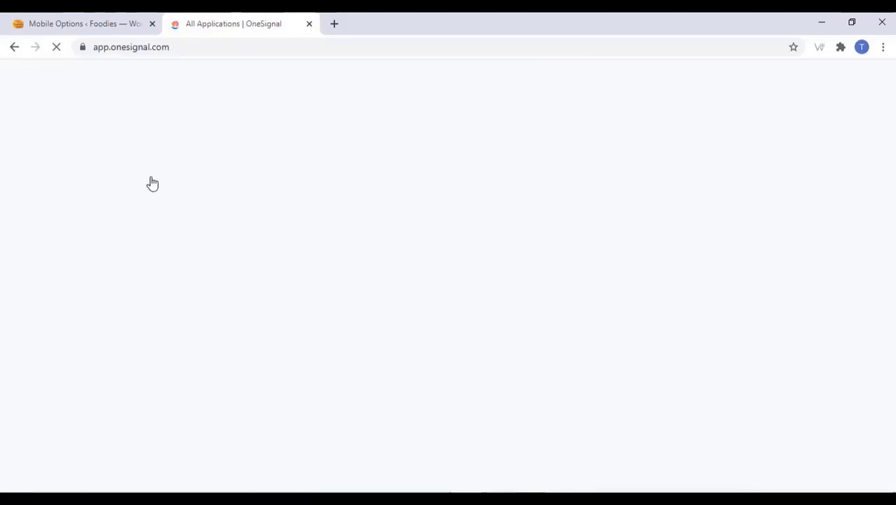
click(165, 183)
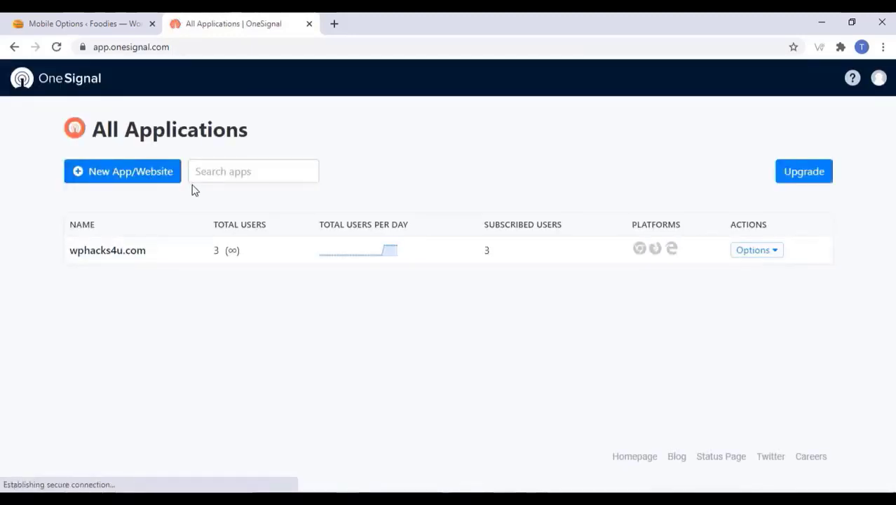
click(110, 181)
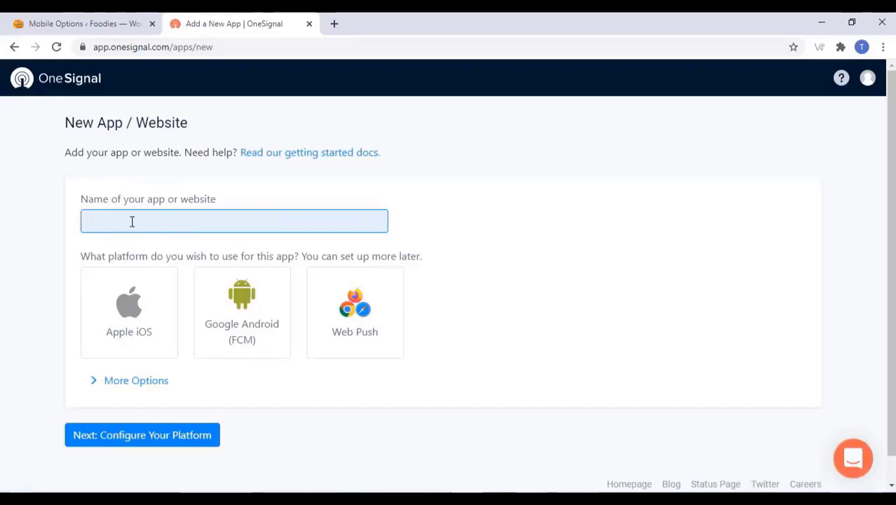
text(oodies)
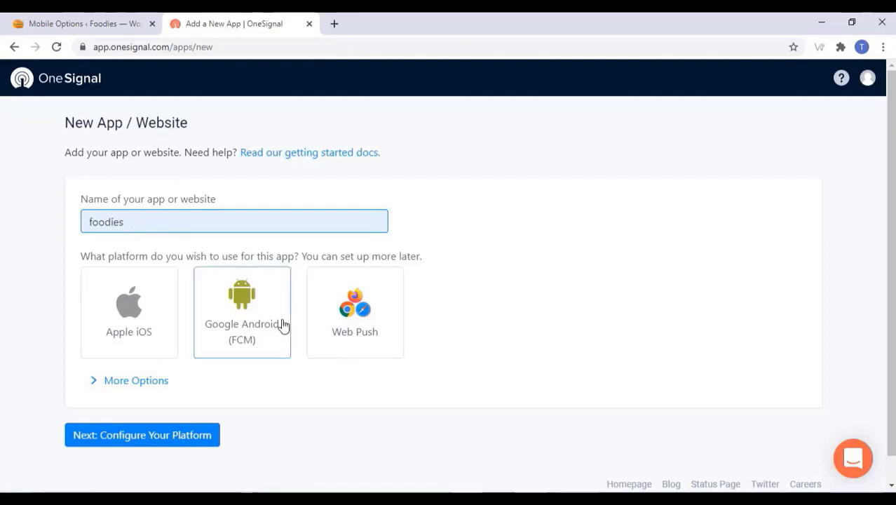
Examine the additional platform options for the new OneSignal app and collapse them again
click(141, 384)
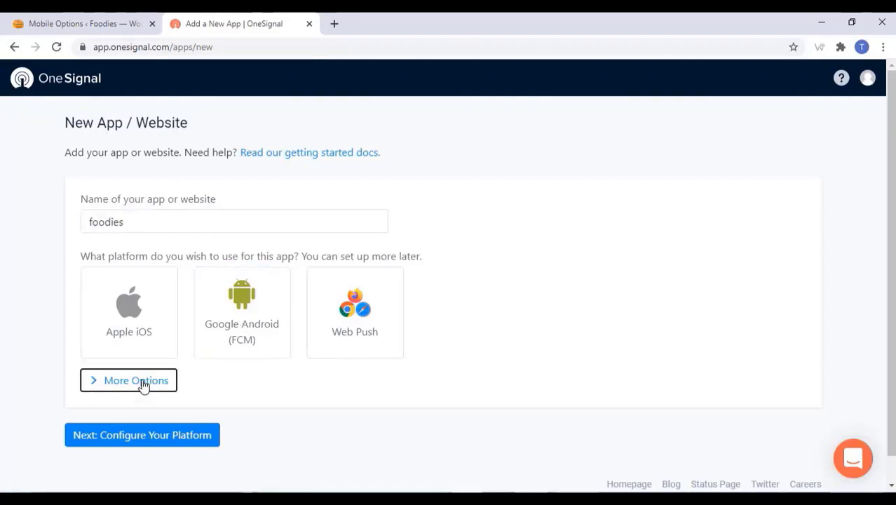
scroll(246, 356, down, 3)
scroll(246, 357, up, 2)
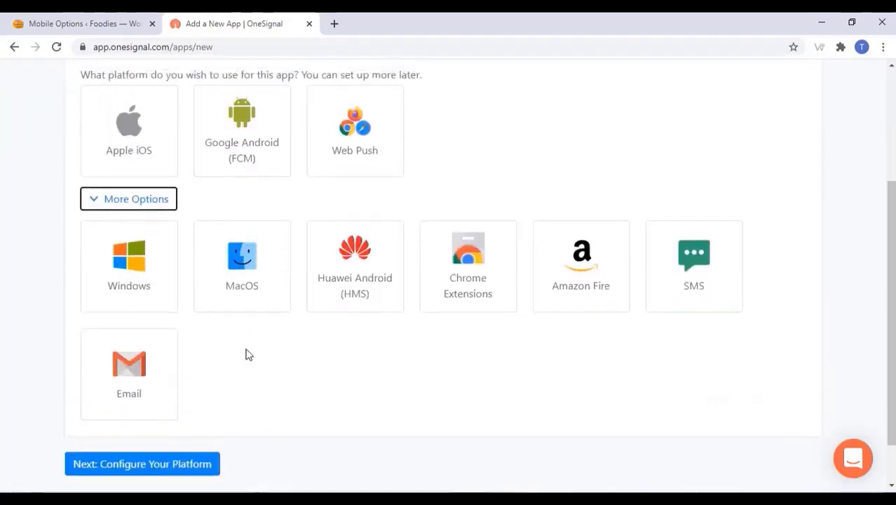
click(142, 320)
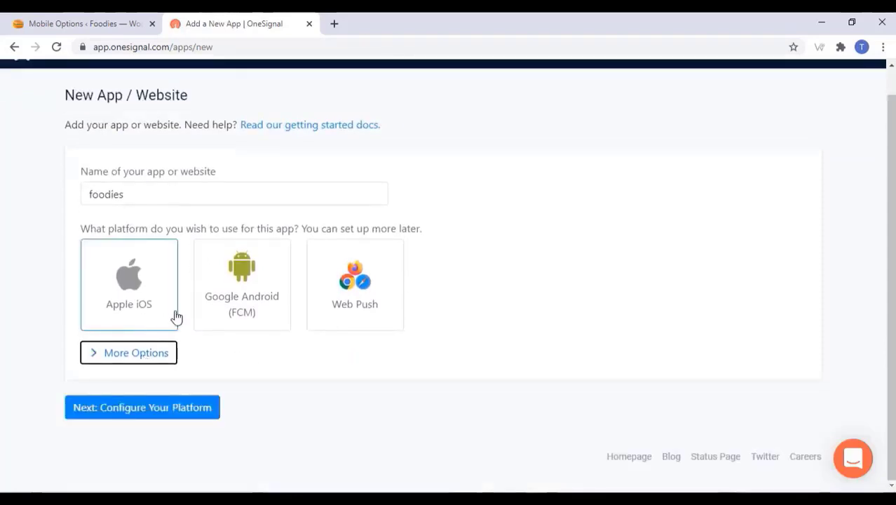
Choose Google Android (FCM) as the app's platform, continue to its configuration and view the Firebase Server Key help
click(230, 286)
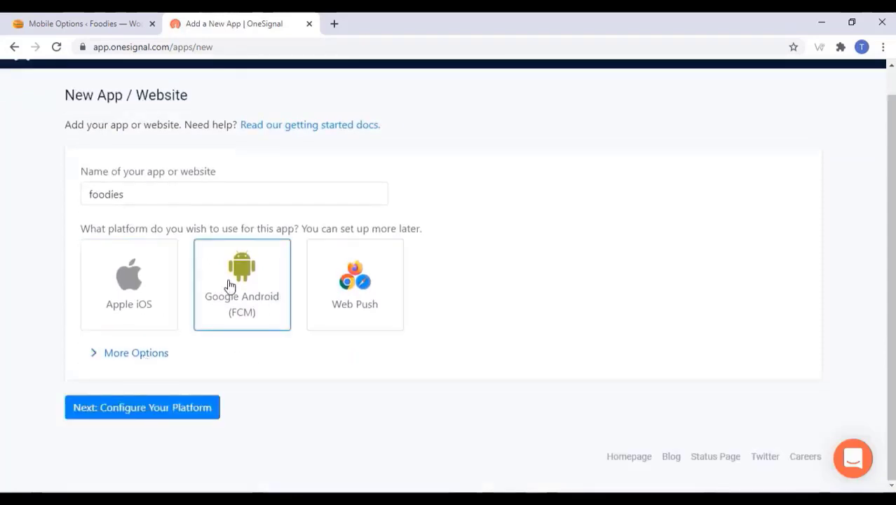
click(158, 409)
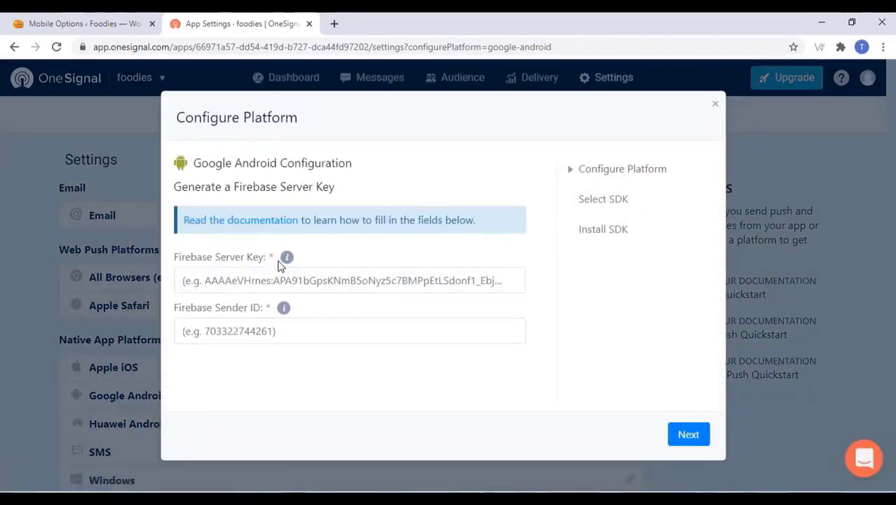
mouse_move(287, 258)
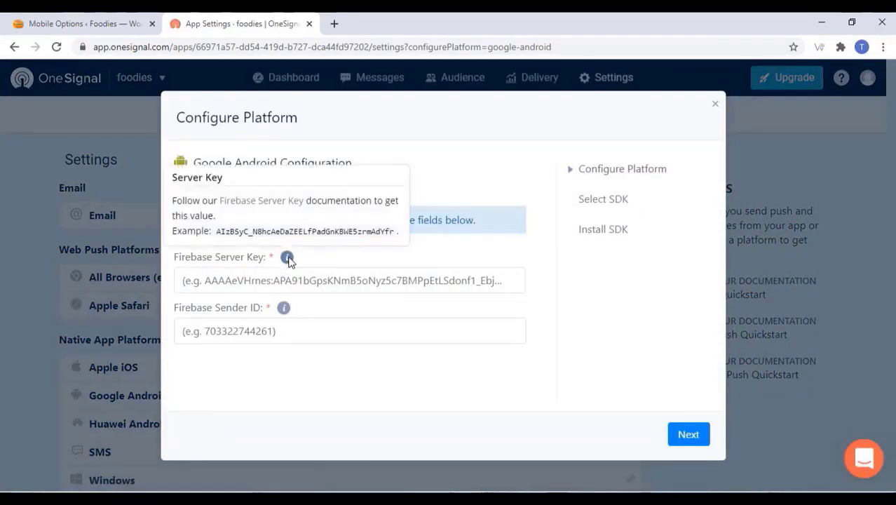
click(287, 257)
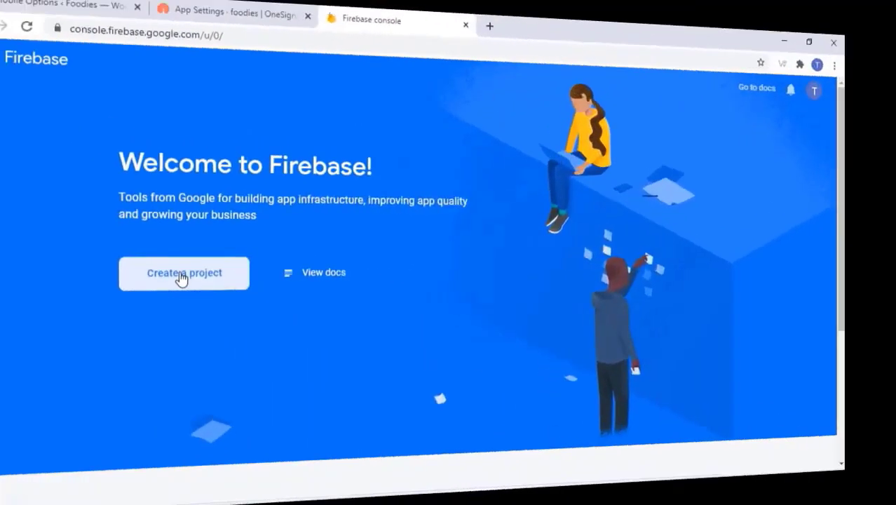
Start a new Firebase project named foodies and continue with Google Analytics enabled
click(181, 276)
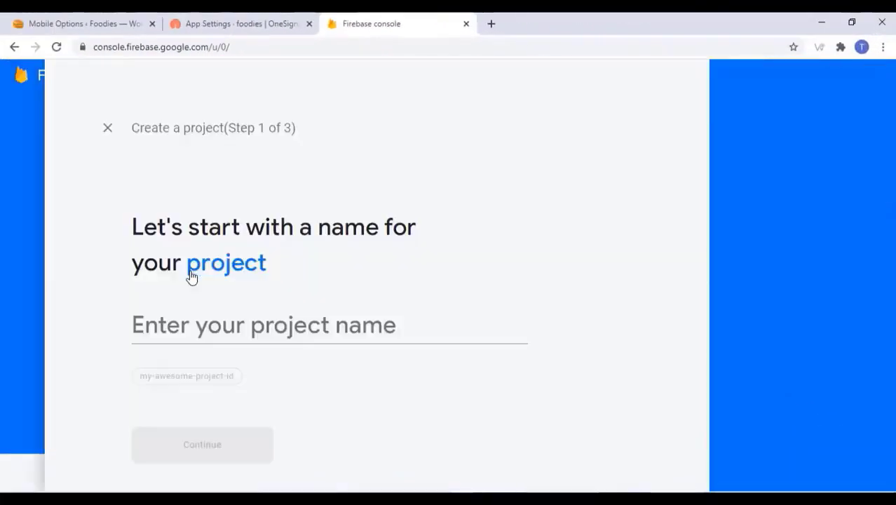
click(134, 325)
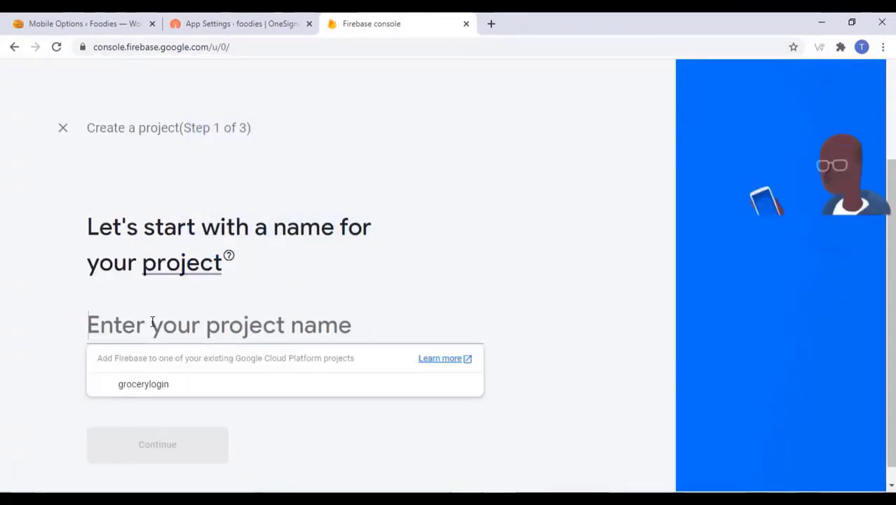
text(foodies)
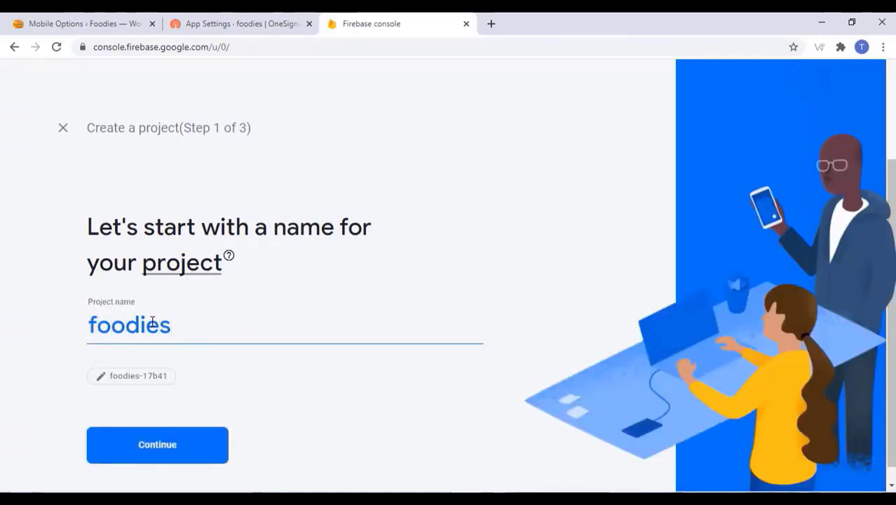
click(164, 452)
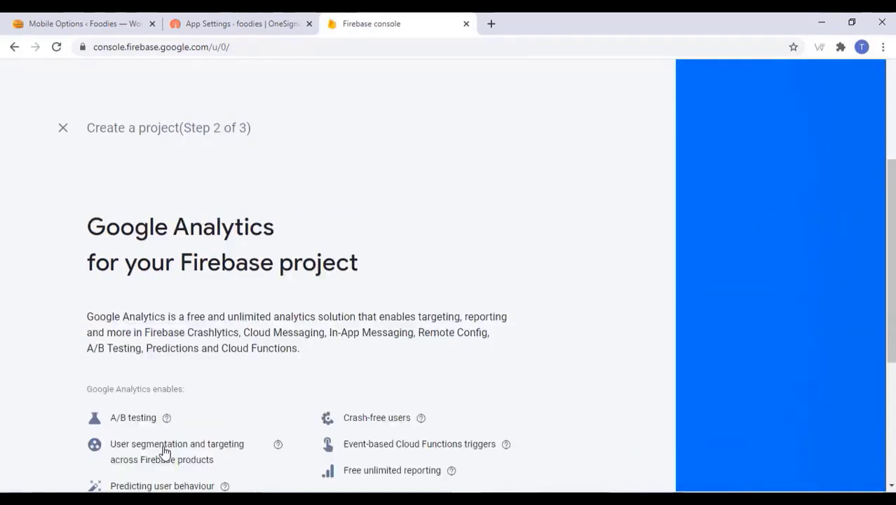
scroll(186, 347, down, 3)
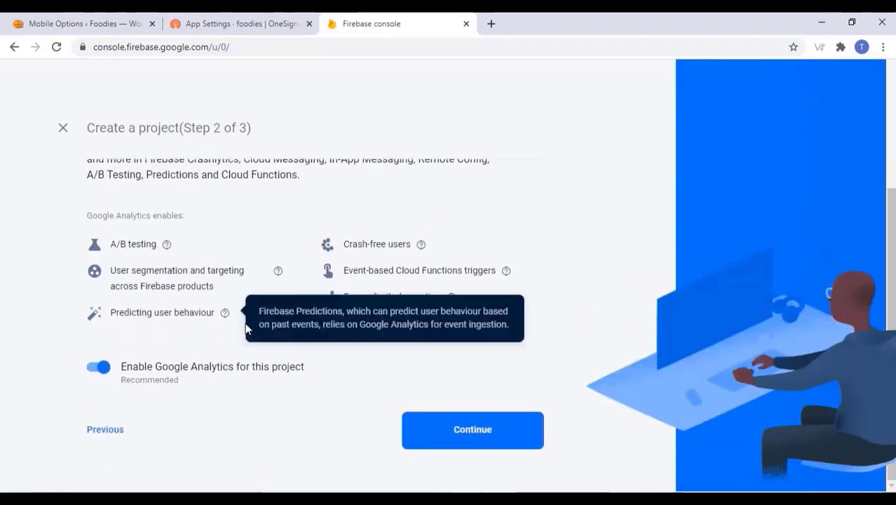
click(443, 439)
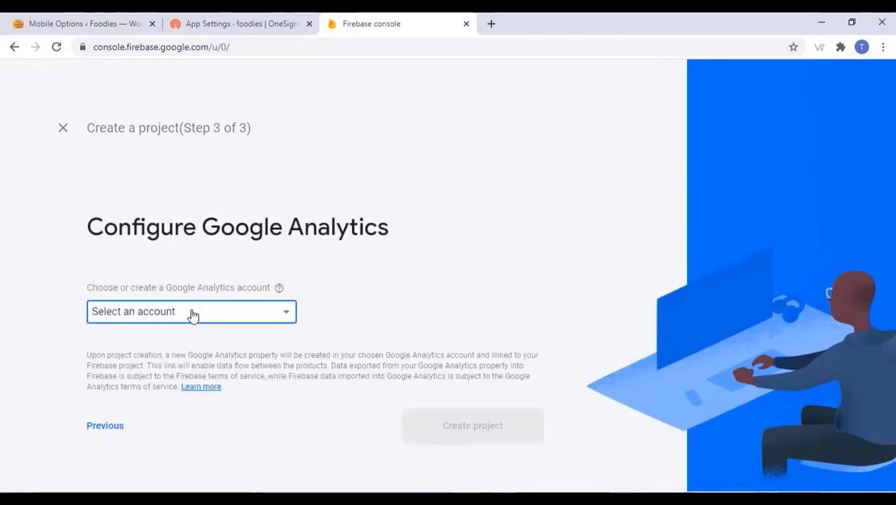
Choose Default Account for Firebase as the Analytics account, create the project and continue to its overview
click(194, 315)
click(194, 319)
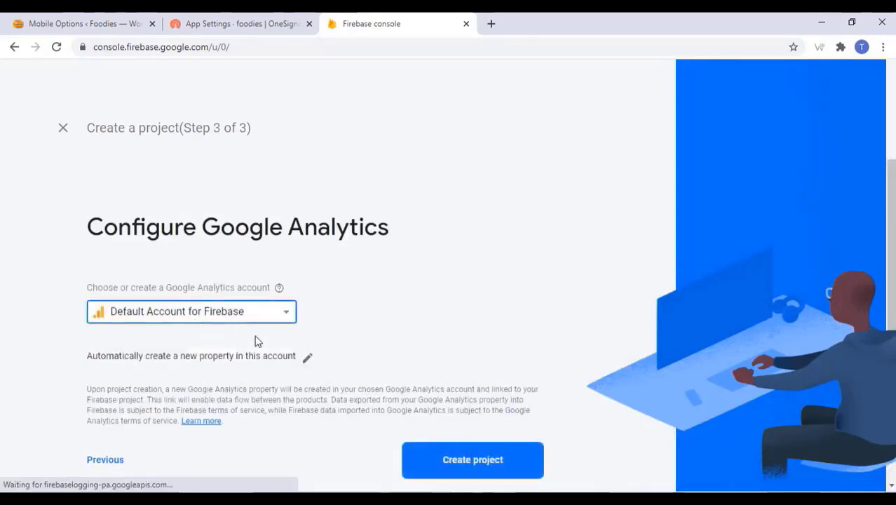
scroll(387, 320, down, 1)
click(453, 432)
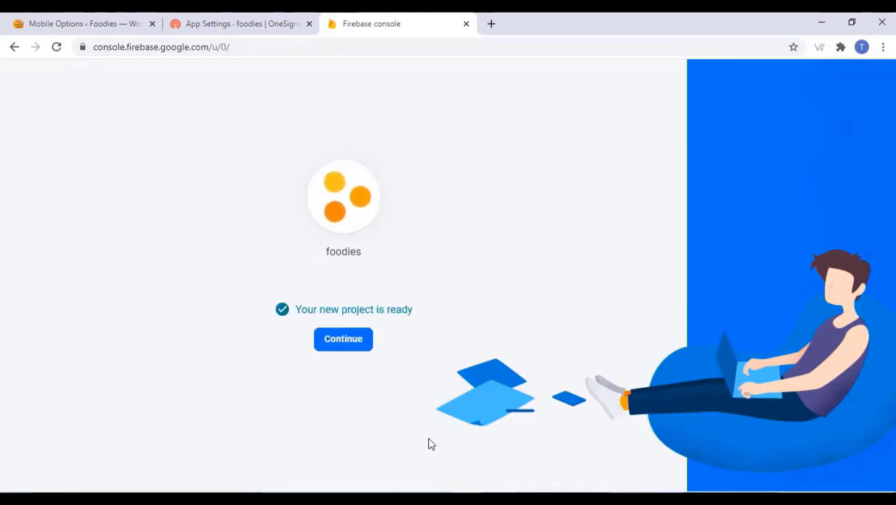
click(337, 340)
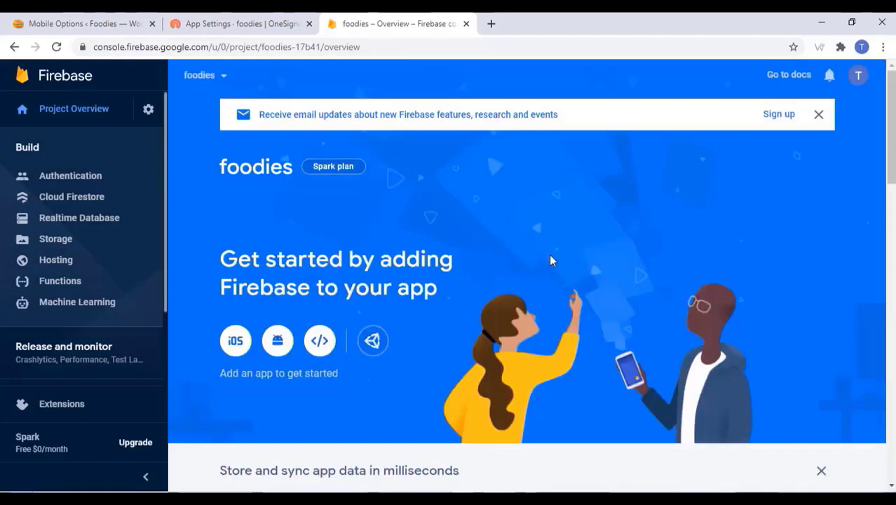
Start adding an Android app to the Firebase project and copy the widget id com.foodies.demoapp from config.xml in Visual Studio Code
click(278, 342)
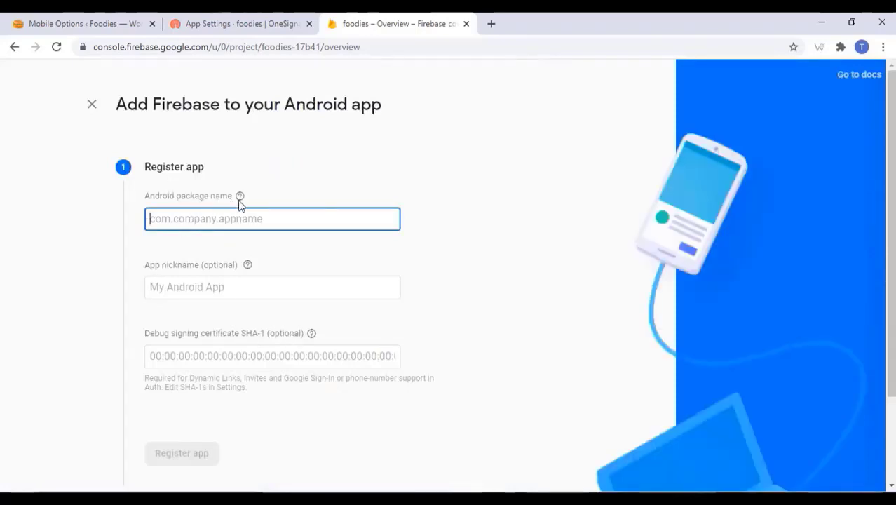
key(alt+Tab)
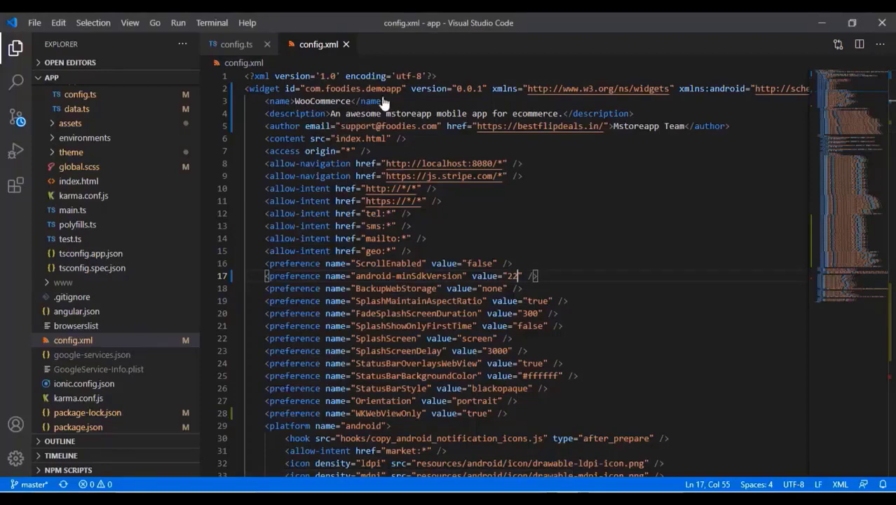
drag(403, 88, 309, 89)
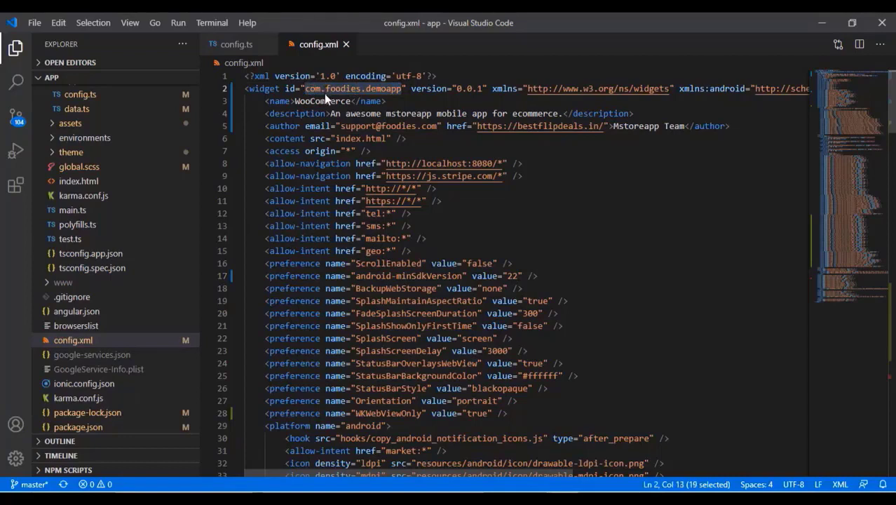
right_click(324, 98)
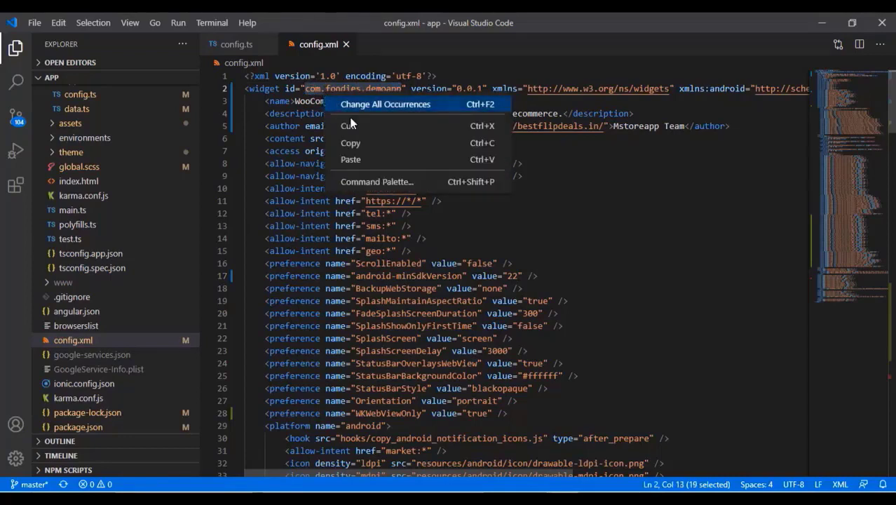
click(403, 142)
click(822, 23)
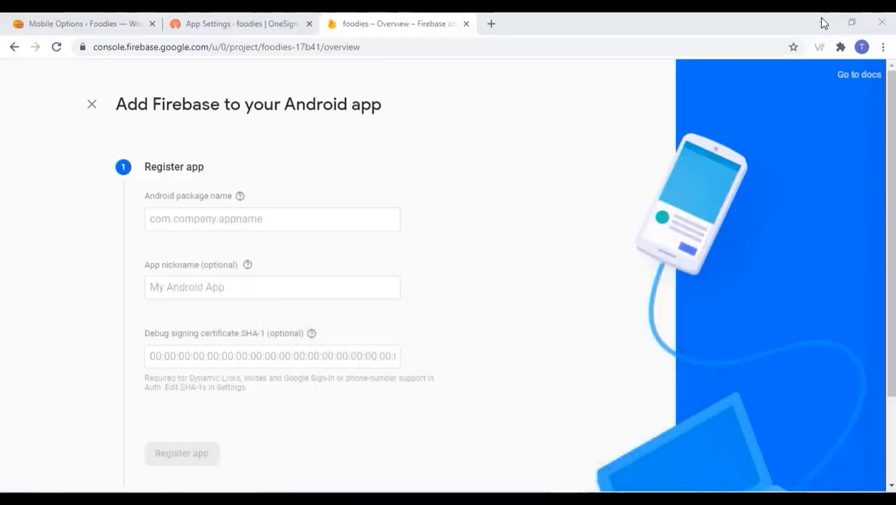
Register the Android app in Firebase with the package name com.foodies.demoapp
click(223, 224)
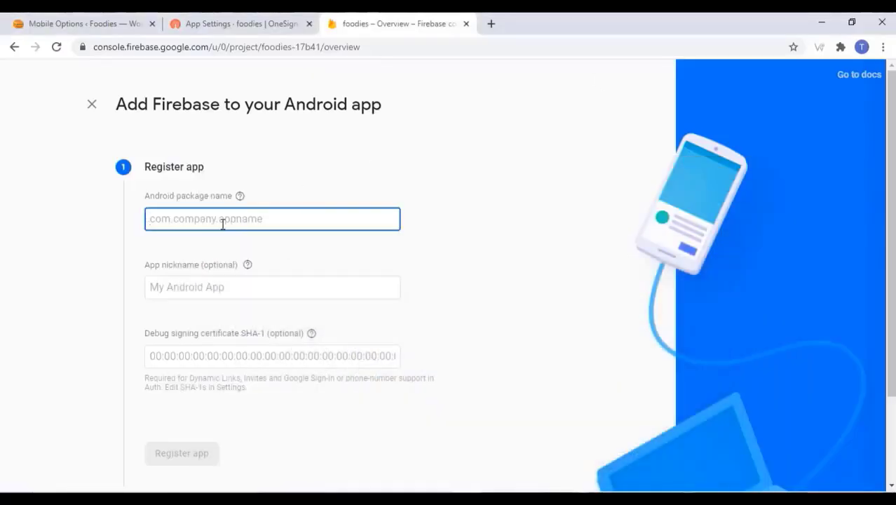
right_click(175, 220)
click(220, 322)
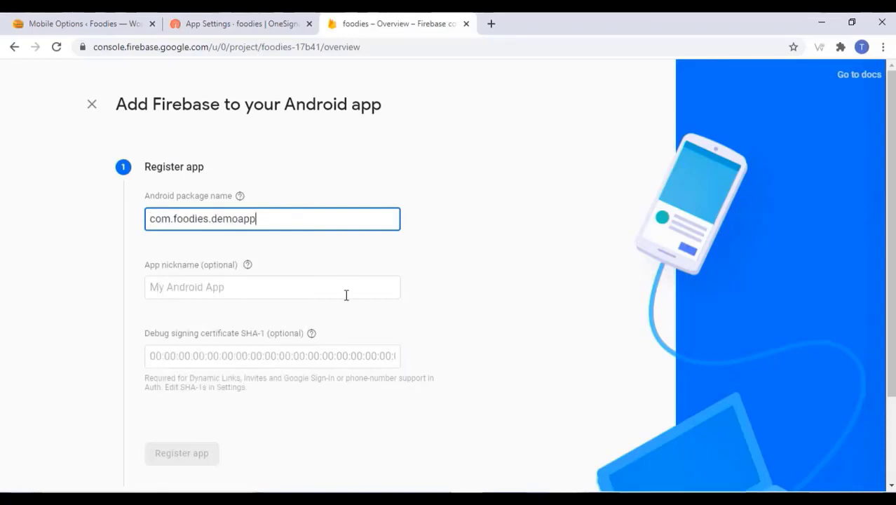
scroll(336, 290, down, 2)
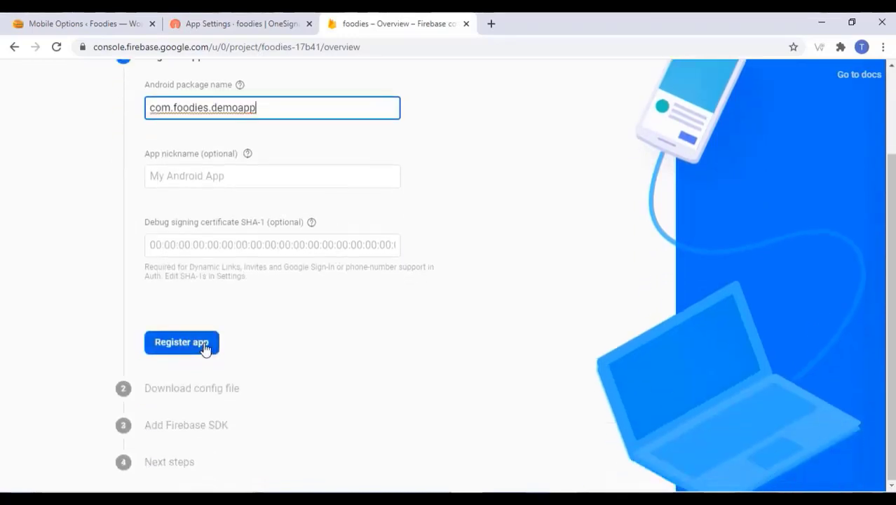
click(201, 343)
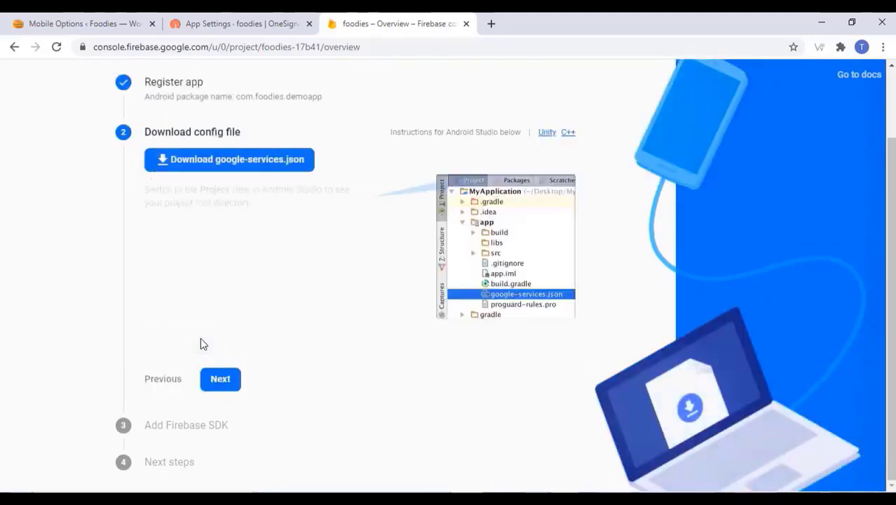
Advance past the config file and Firebase SDK stages without downloading anything and continue to the console
click(220, 377)
scroll(213, 392, down, 5)
click(221, 415)
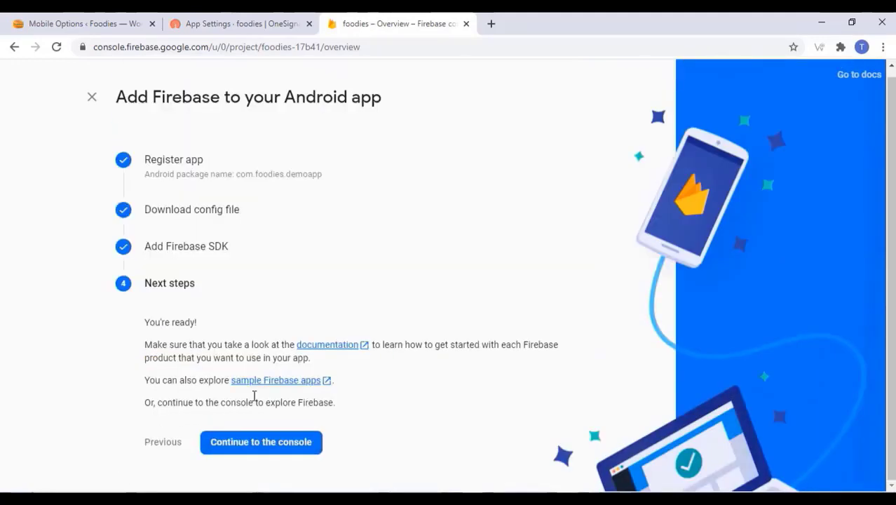
click(254, 443)
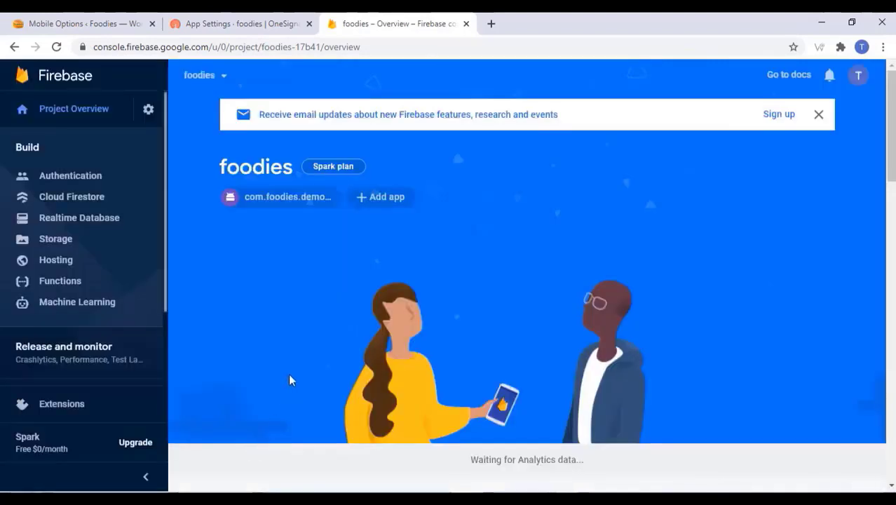
Open the Firebase project's Cloud Messaging settings and copy the Sender ID
click(148, 113)
click(200, 116)
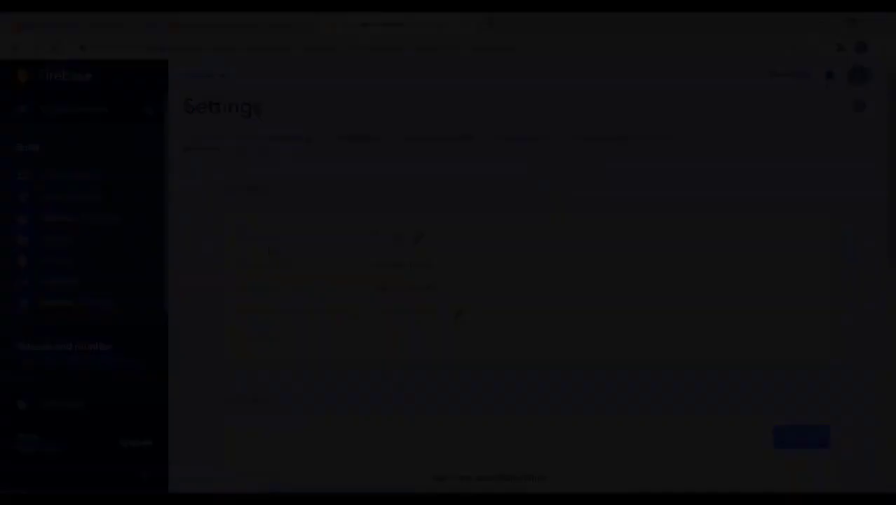
click(262, 139)
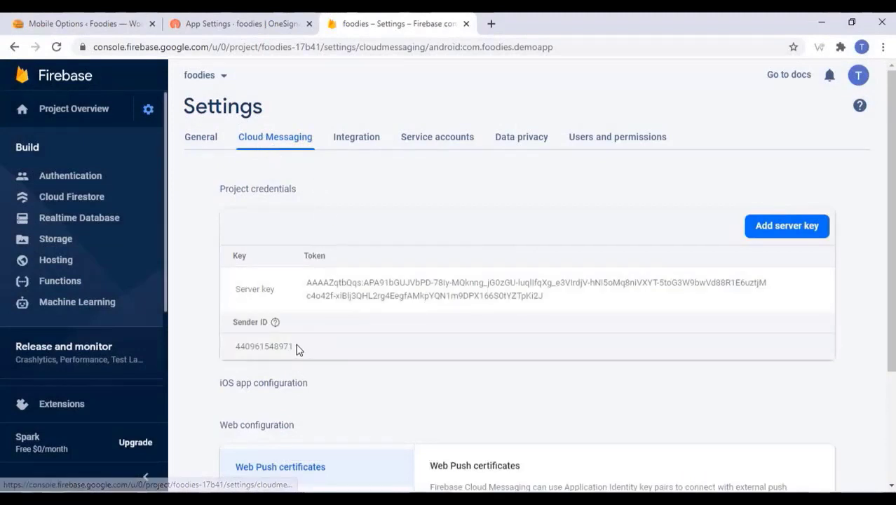
drag(295, 349, 237, 350)
right_click(244, 350)
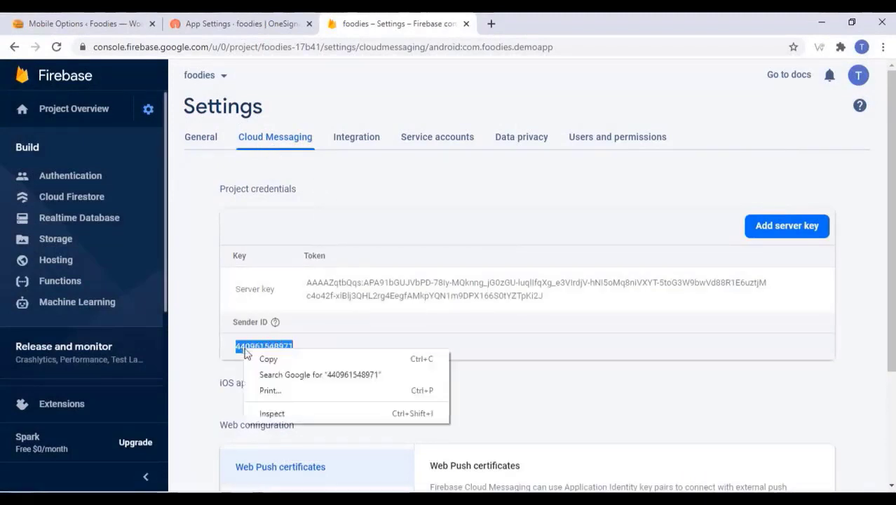
click(264, 360)
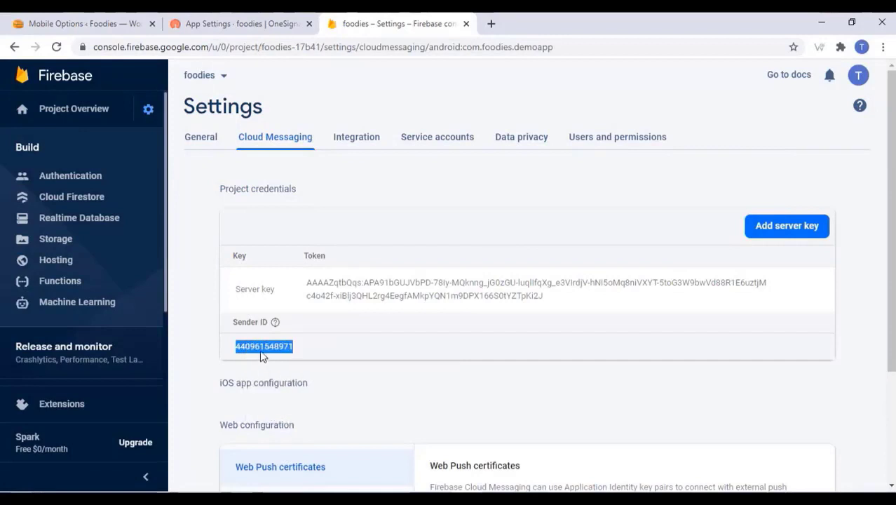
Paste the copied Sender ID into the Firebase Sender ID field of OneSignal's Google Android configuration
click(249, 26)
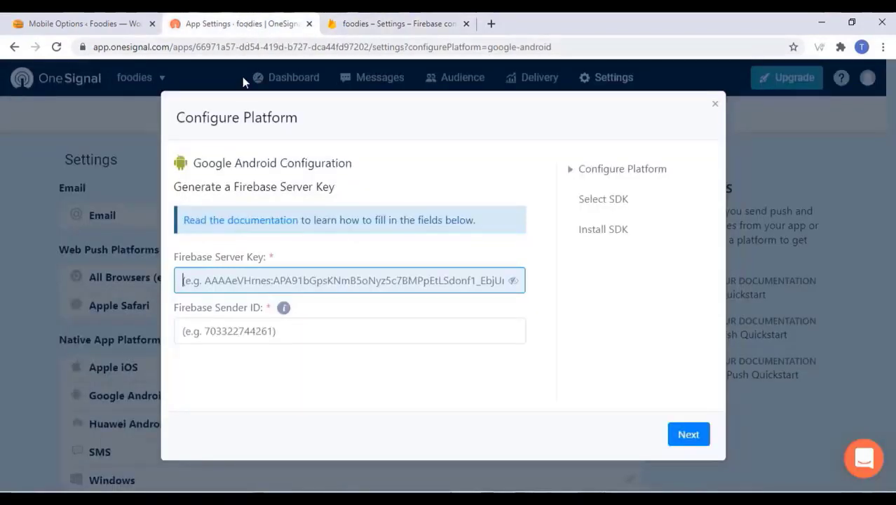
click(235, 328)
right_click(216, 330)
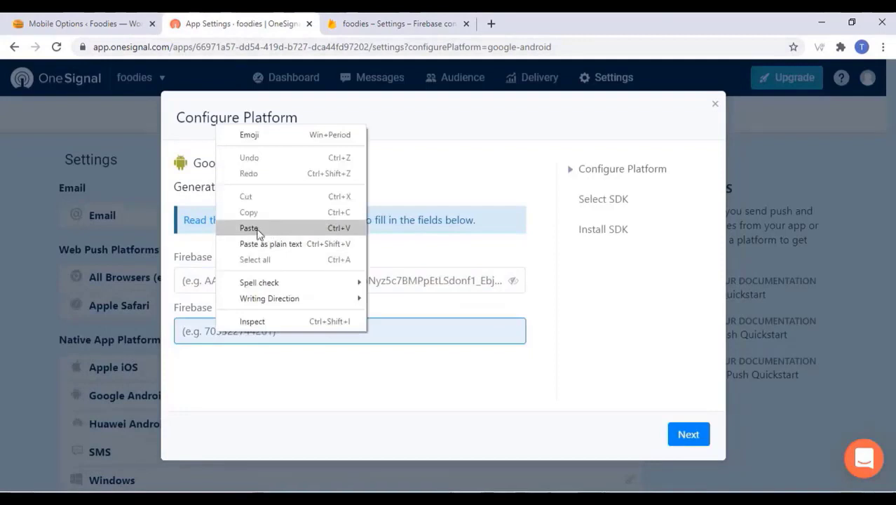
click(249, 228)
Copy the server key from Firebase's Cloud Messaging credentials and paste it into OneSignal's Firebase Server Key field
click(383, 24)
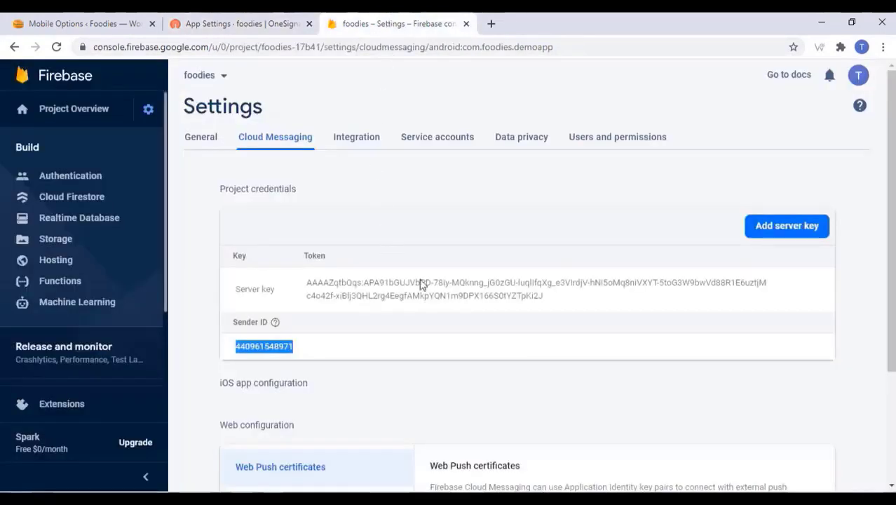
drag(562, 302, 304, 289)
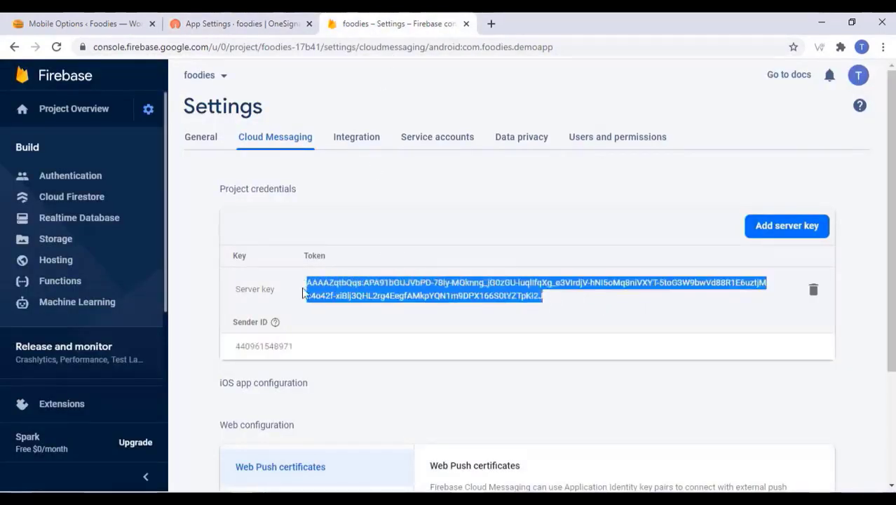
right_click(327, 291)
click(344, 303)
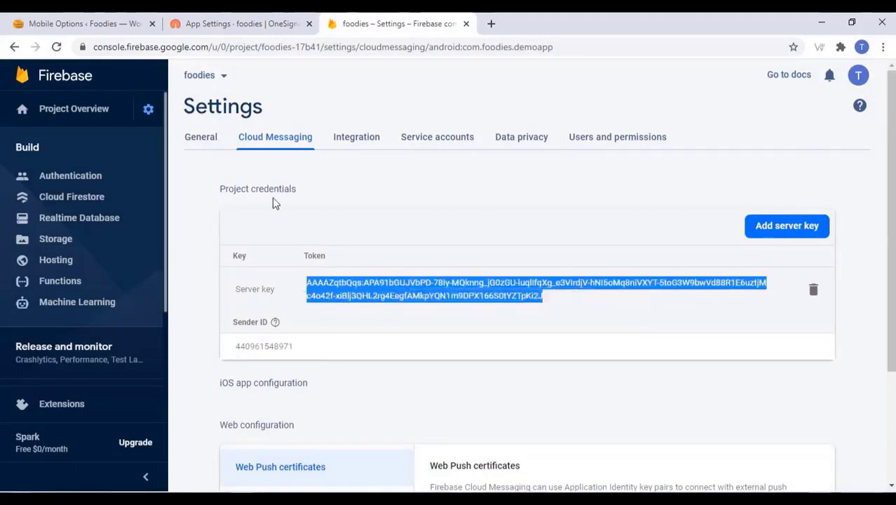
click(256, 21)
click(203, 279)
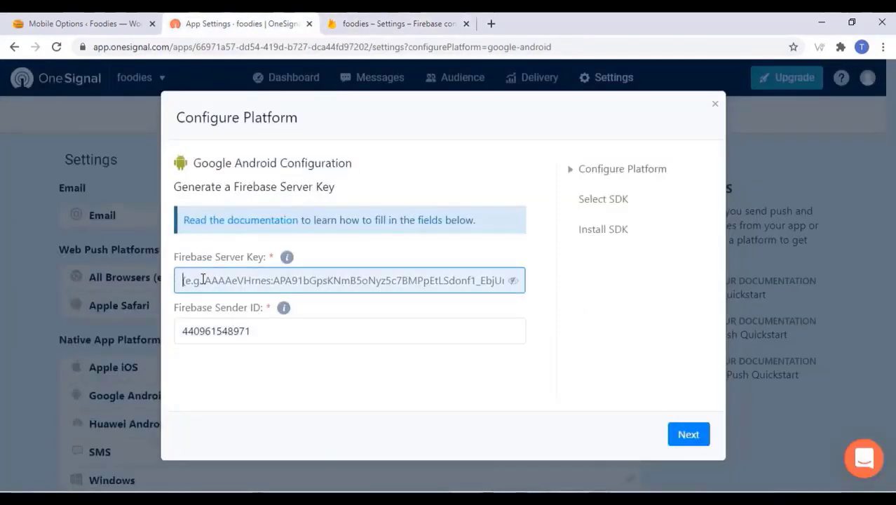
right_click(205, 280)
click(242, 174)
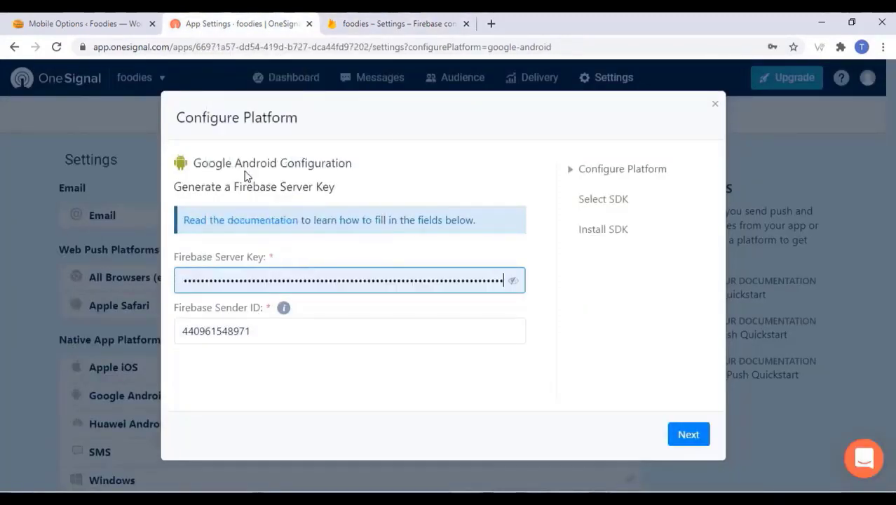
Submit the Android configuration, choose Phonegap, Cordova, Ionic as the target SDK and continue to the SDK installation stage
click(526, 393)
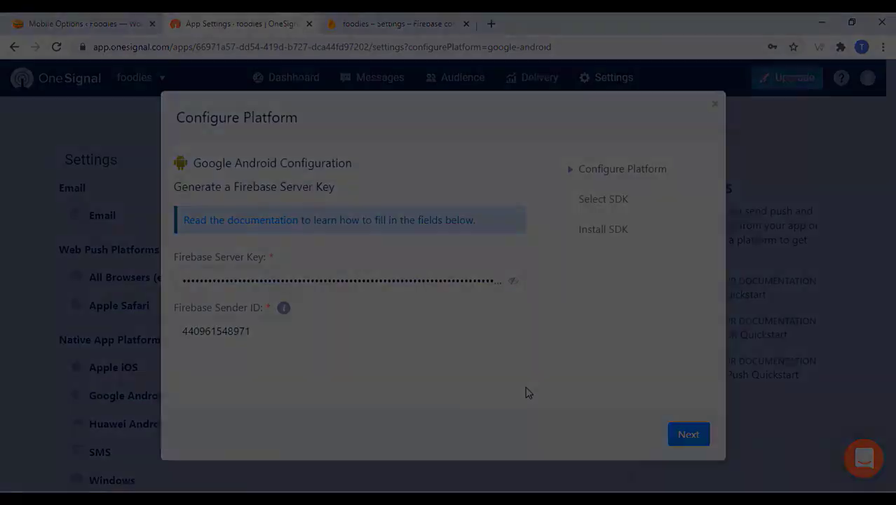
click(687, 435)
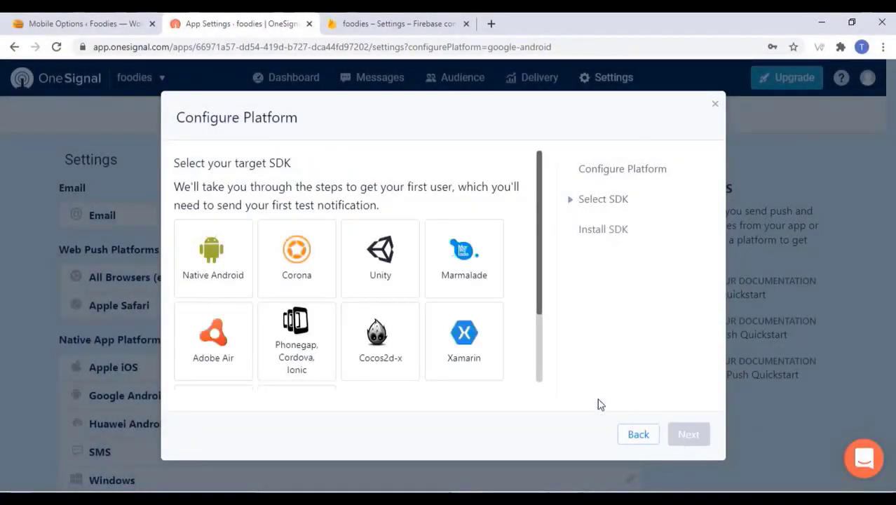
click(302, 340)
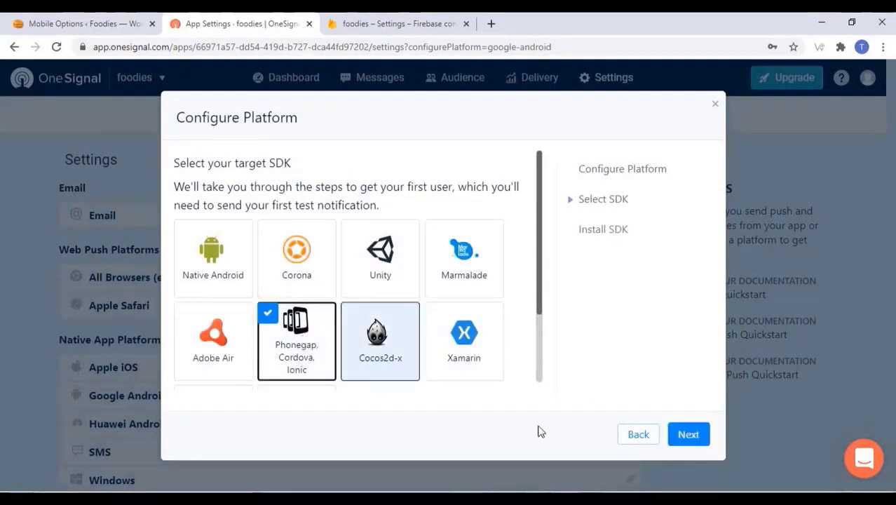
click(688, 435)
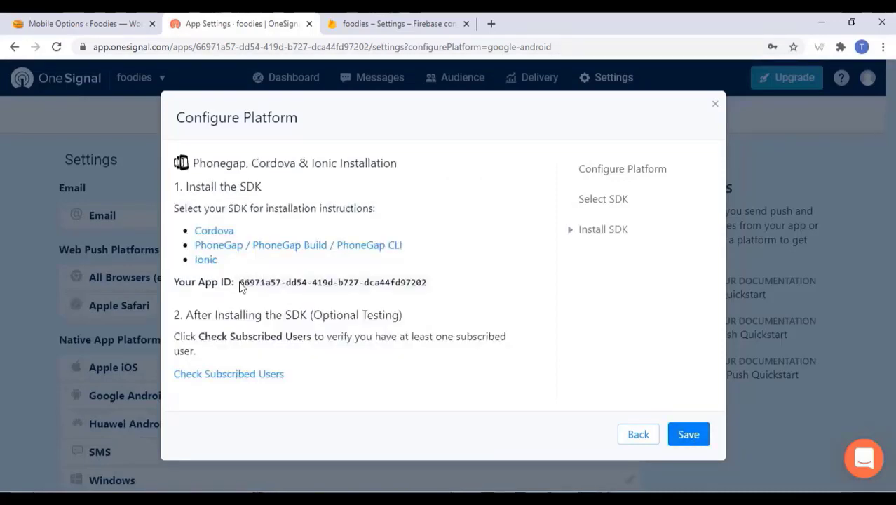
Copy the OneSignal App ID and paste it into the OneSignal app id field of the WordPress Mobile Options
drag(241, 282, 453, 273)
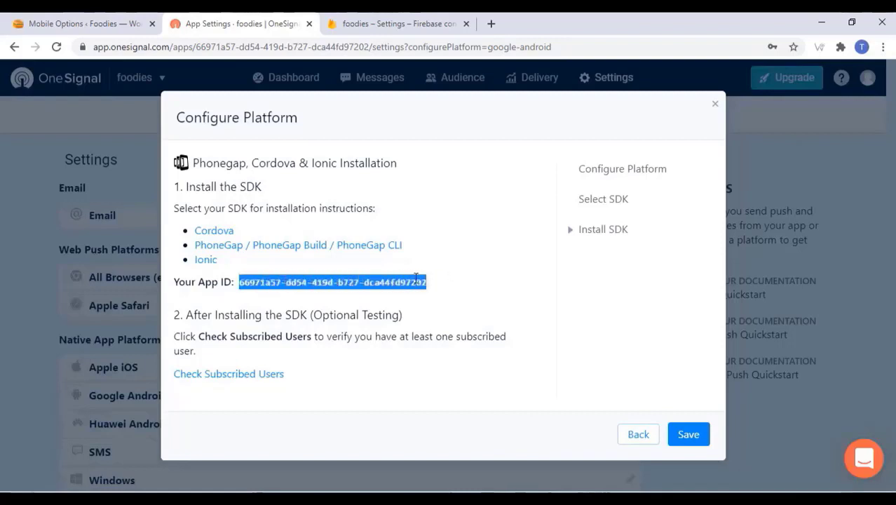
right_click(415, 279)
click(448, 292)
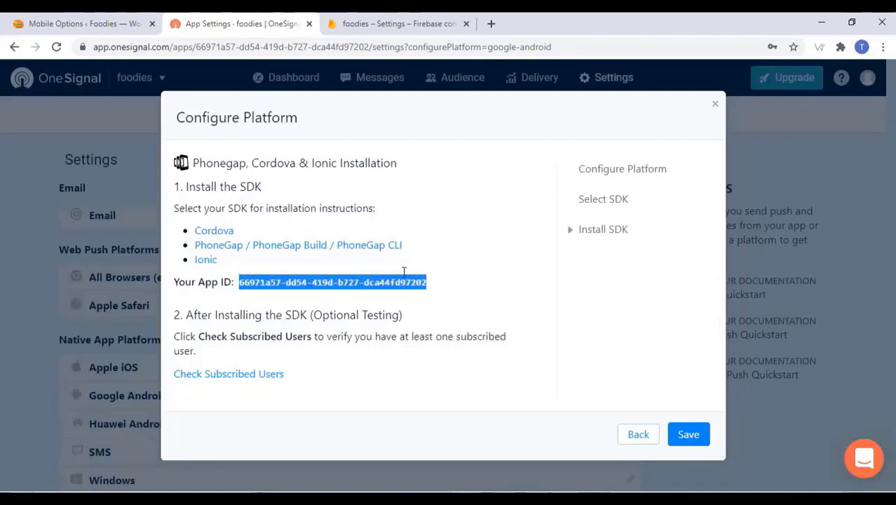
click(93, 23)
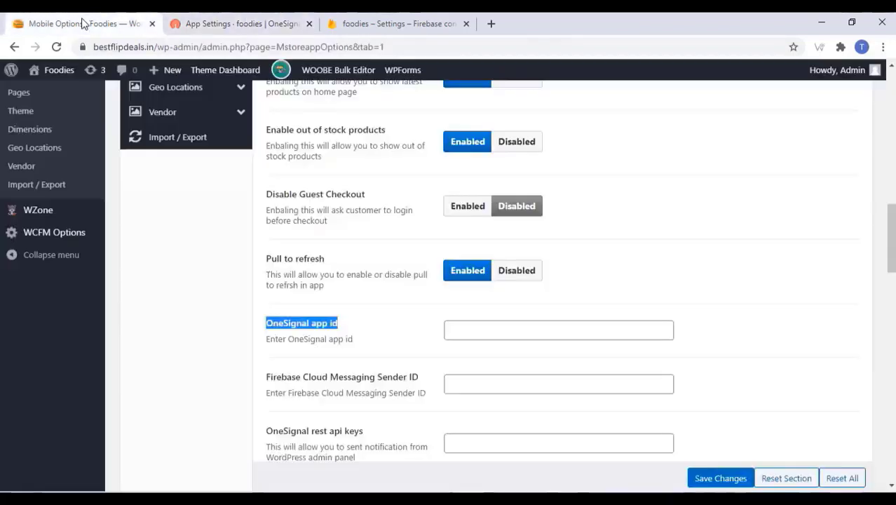
click(447, 328)
right_click(461, 330)
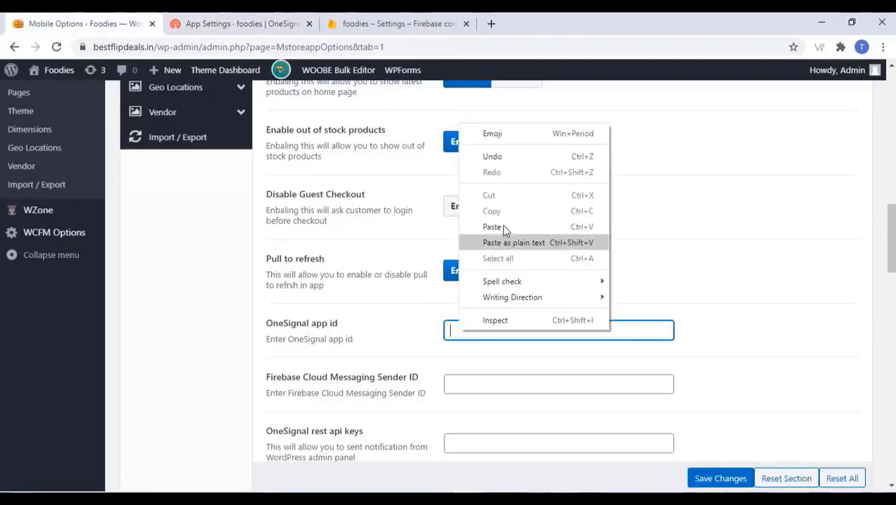
click(497, 226)
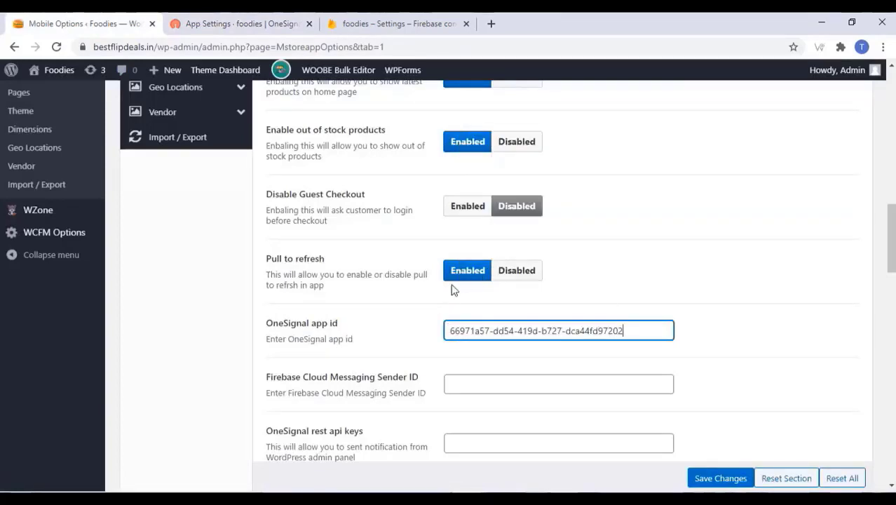
Copy the Sender ID from Firebase's Cloud Messaging settings into the Firebase Cloud Messaging Sender ID field of the WordPress Mobile Options
click(374, 21)
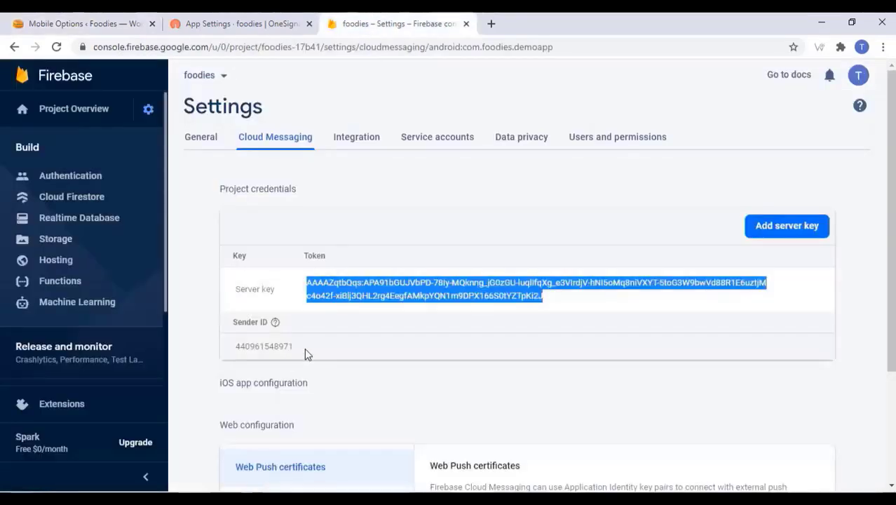
drag(295, 348, 236, 350)
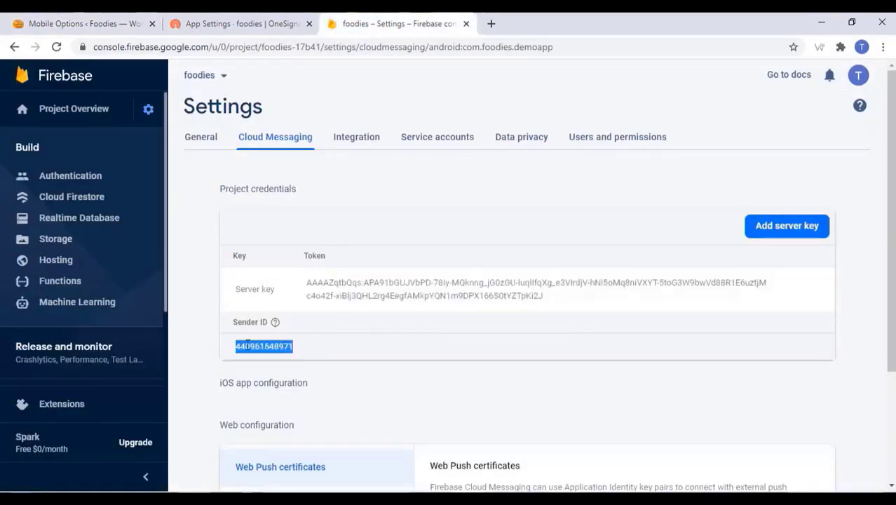
right_click(247, 344)
click(261, 354)
click(77, 23)
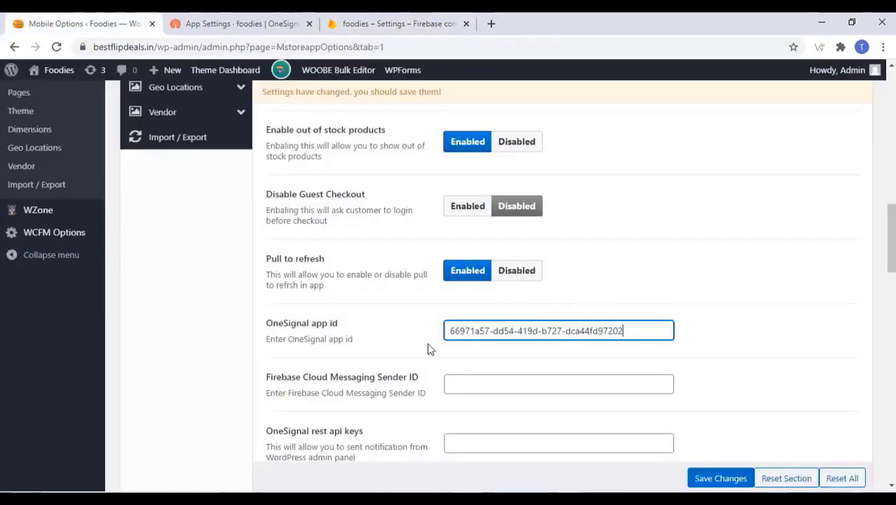
right_click(450, 389)
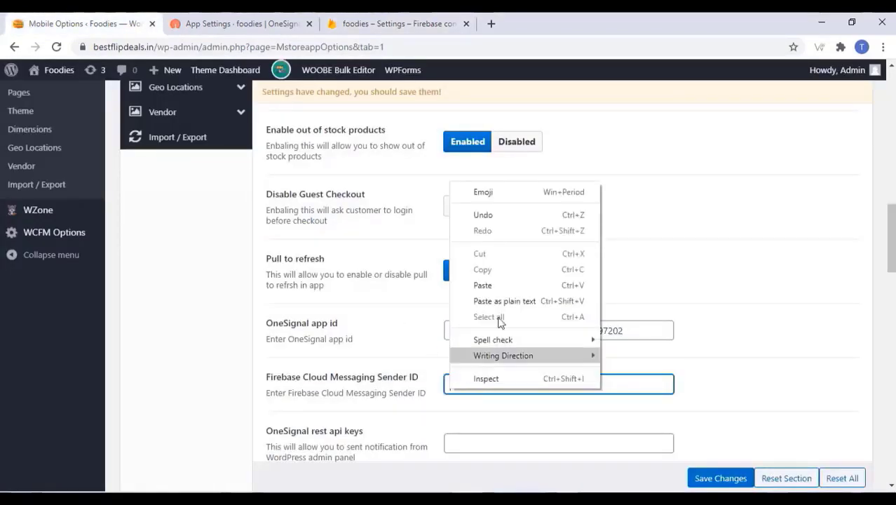
click(499, 287)
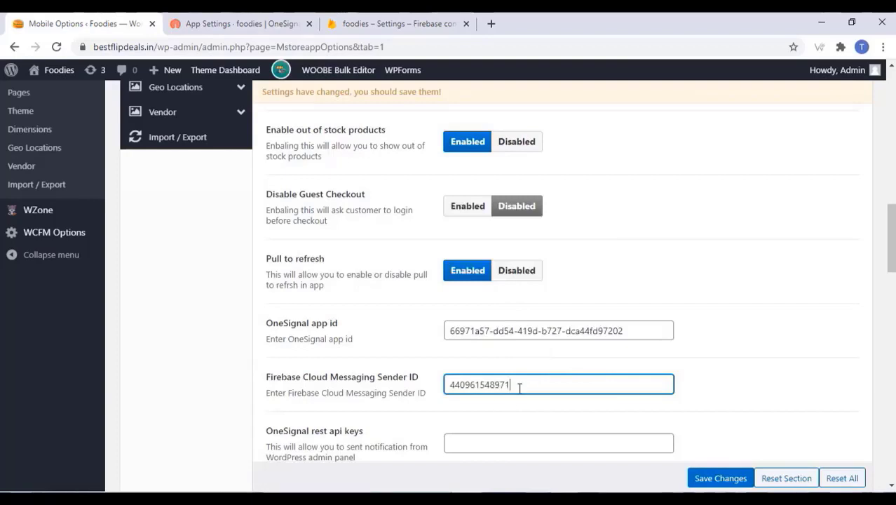
Save the Google Android platform configuration in OneSignal and leave the platform setup
click(260, 25)
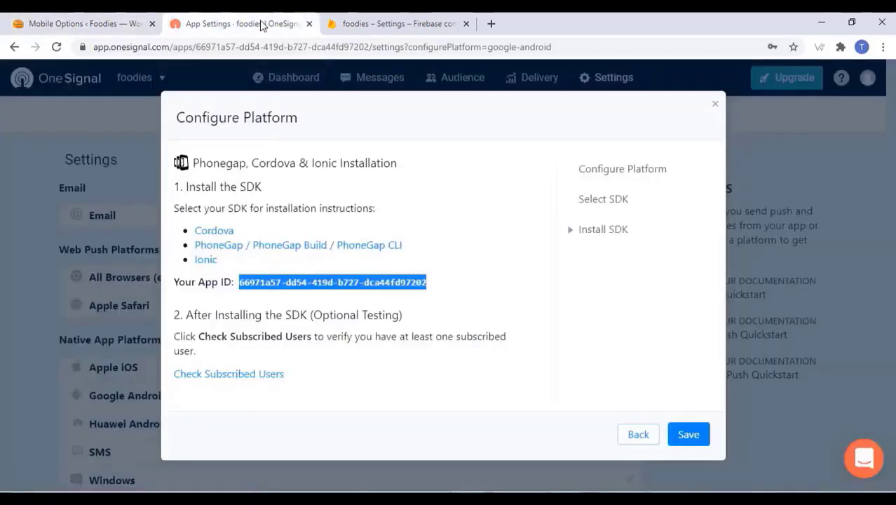
click(679, 439)
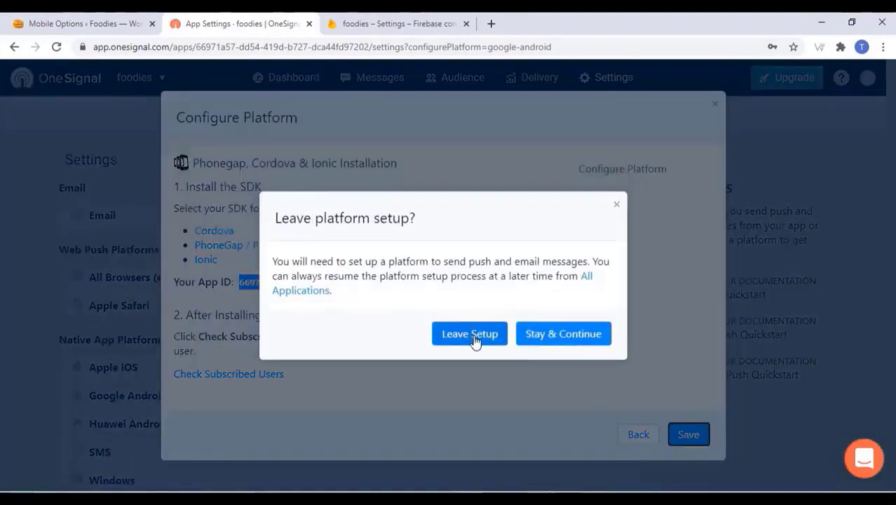
click(470, 336)
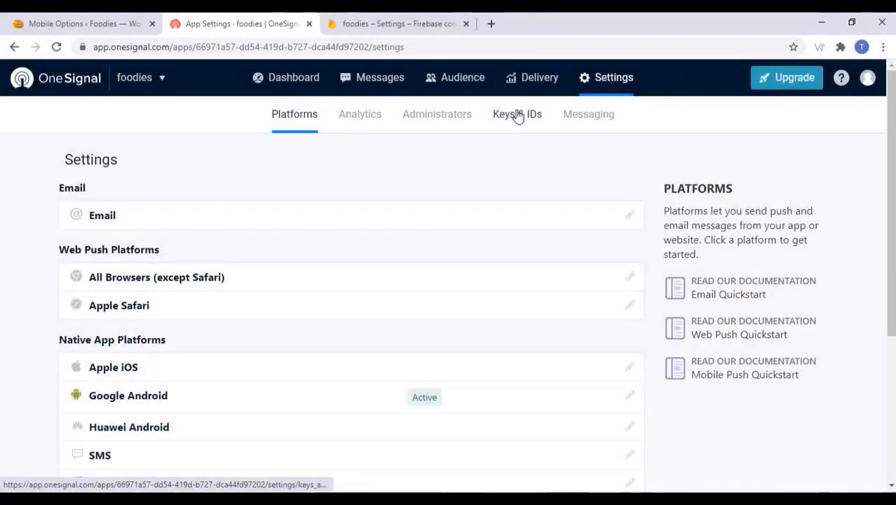
Copy the REST API key from OneSignal's Keys & IDs settings
click(517, 115)
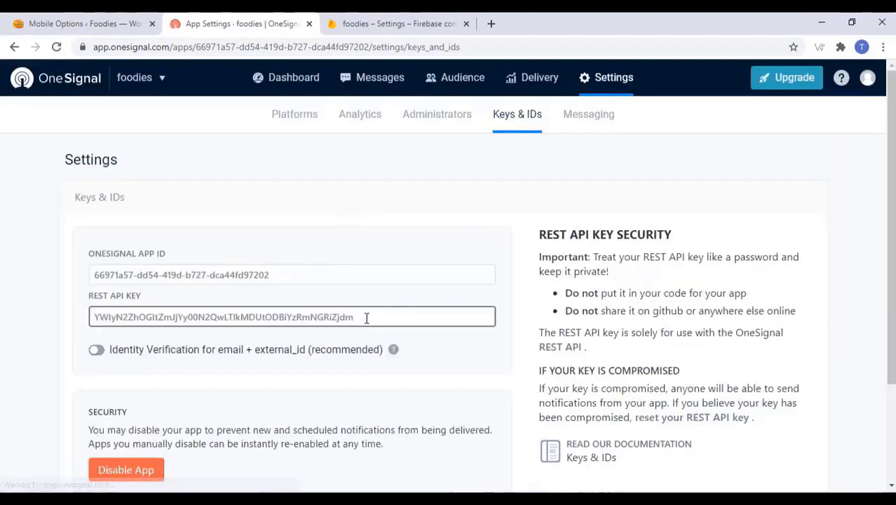
drag(367, 317, 91, 321)
right_click(109, 318)
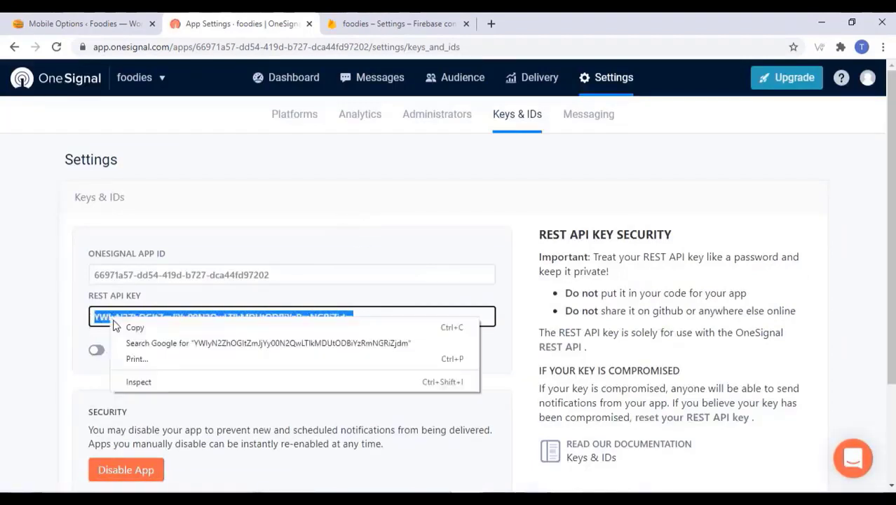
click(140, 333)
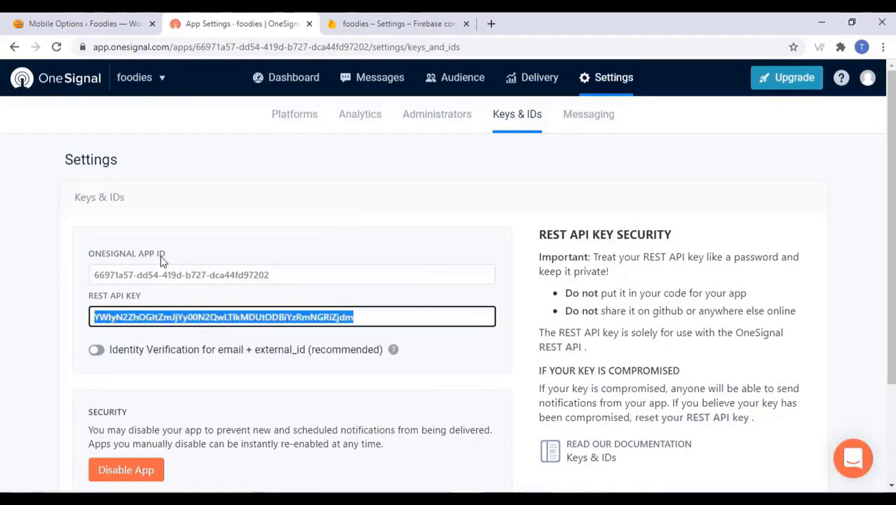
Paste the REST API key into the OneSignal rest api keys field of the WordPress Mobile Options and save the changes
click(81, 21)
scroll(342, 299, down, 2)
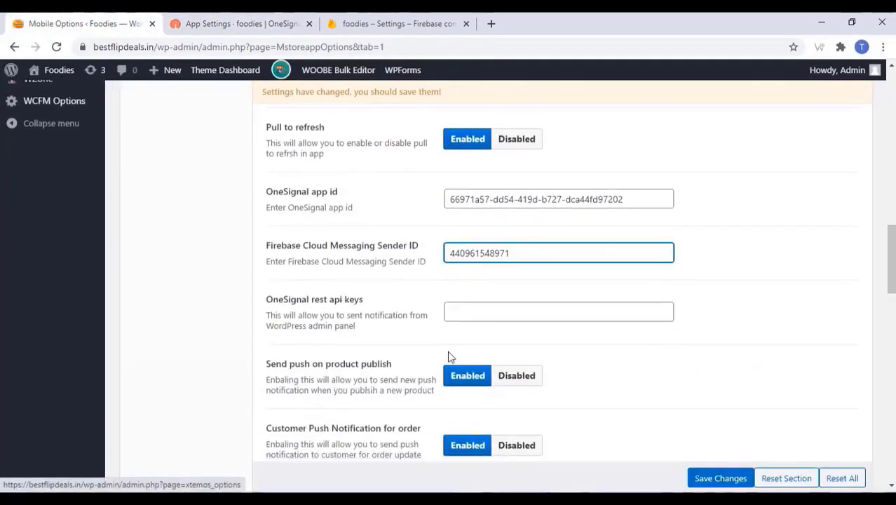
click(454, 313)
right_click(453, 311)
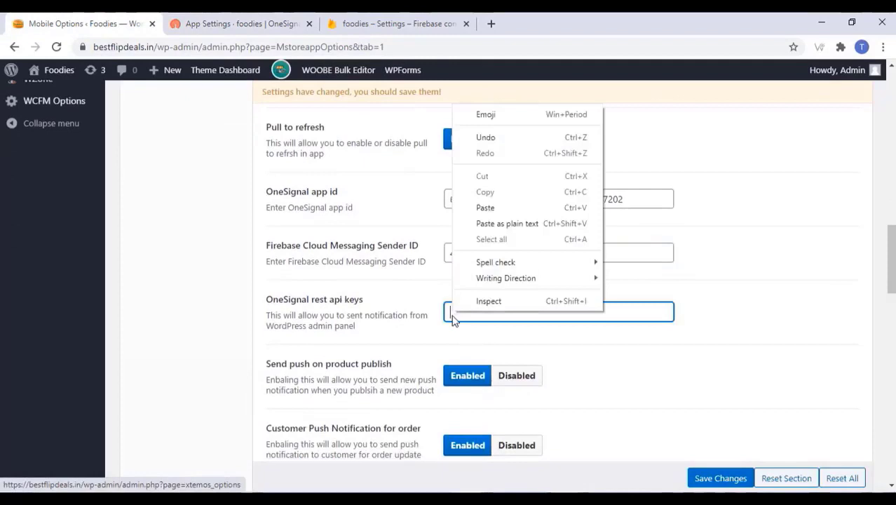
click(486, 208)
click(784, 329)
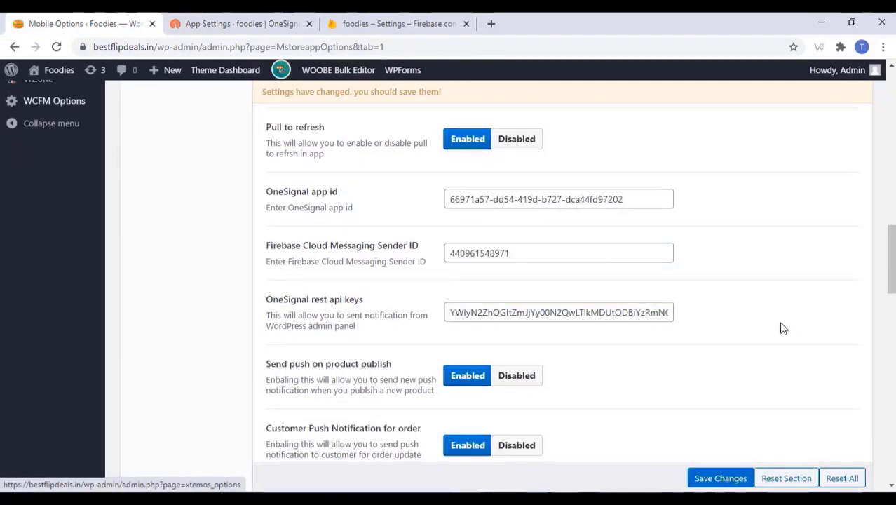
scroll(763, 350, down, 2)
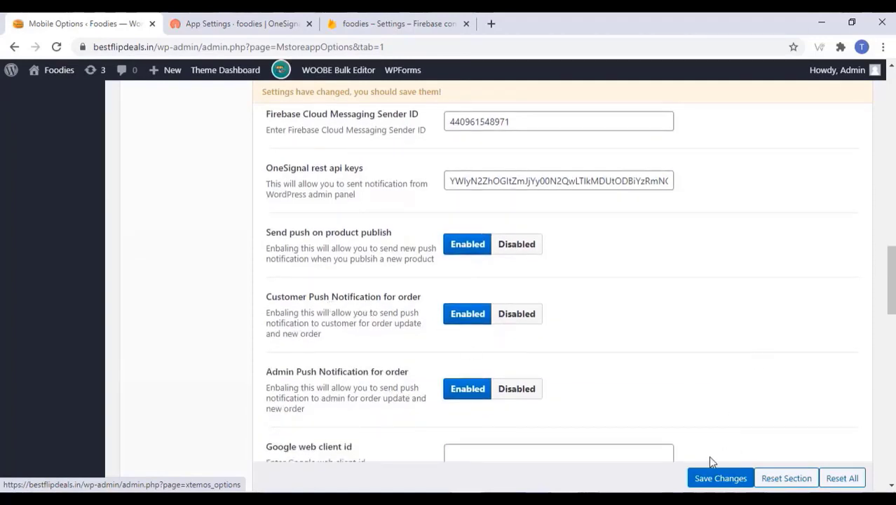
click(722, 478)
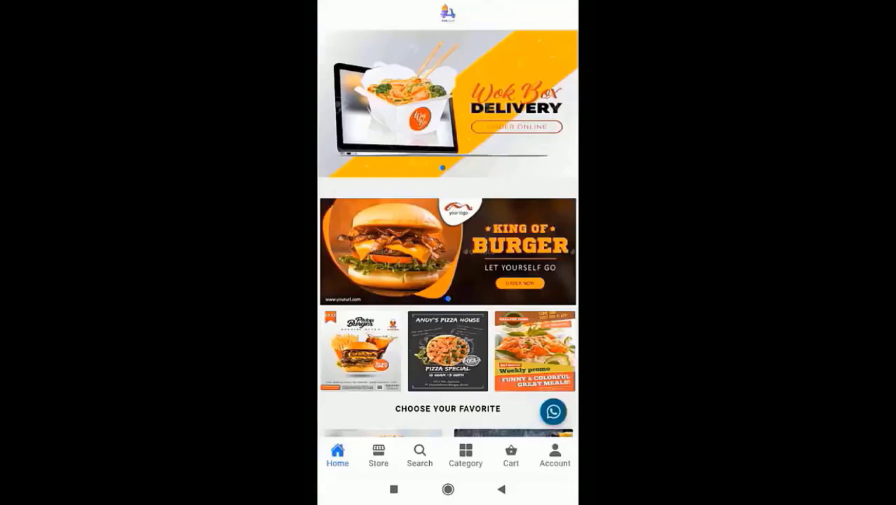
Examine the store app's home page on the phone, including the banners, category blocks, Onsale products and product list
scroll(447, 234, down, 3)
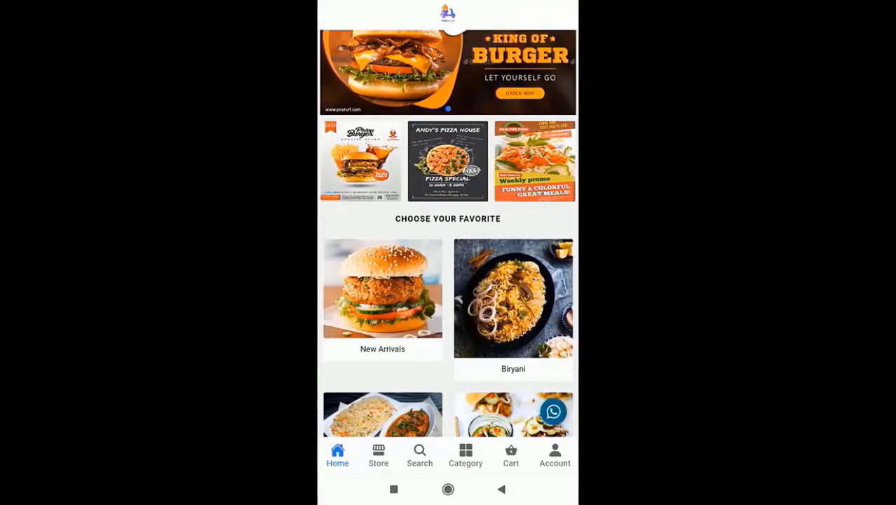
scroll(447, 234, down, 3)
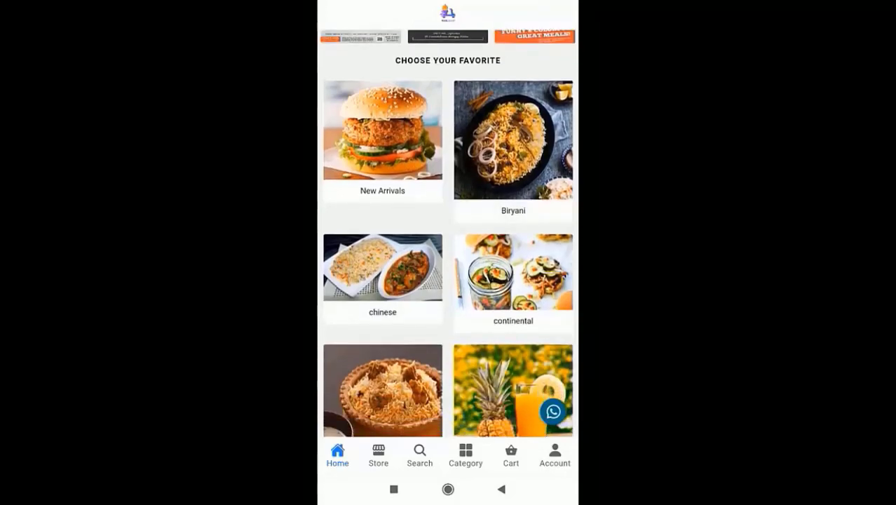
scroll(448, 234, down, 6)
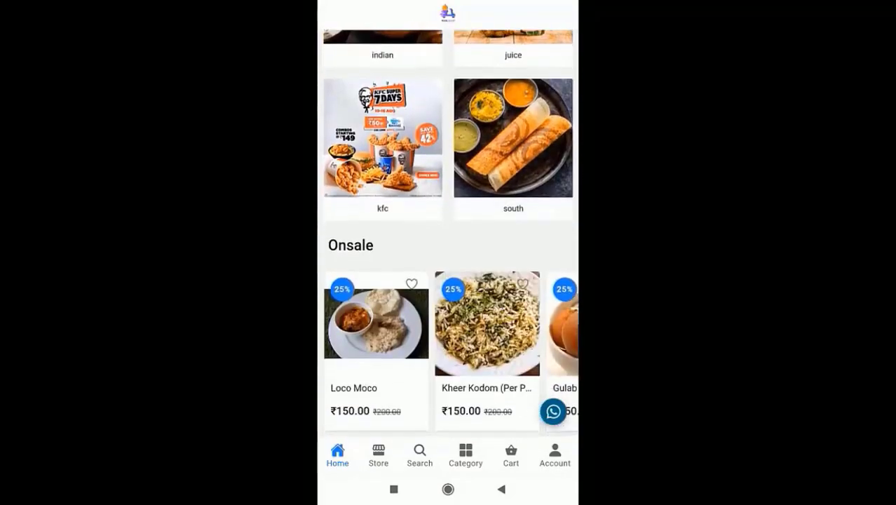
scroll(448, 233, down, 3)
scroll(448, 233, down, 7)
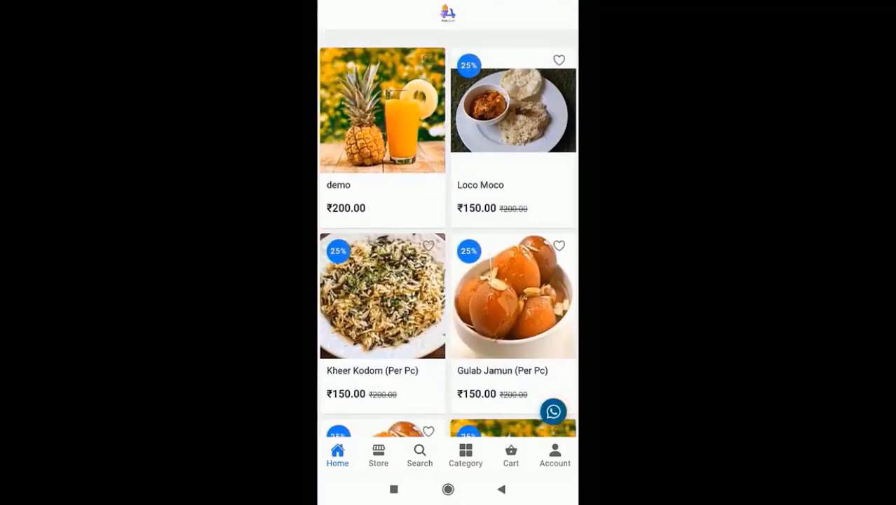
scroll(448, 233, down, 5)
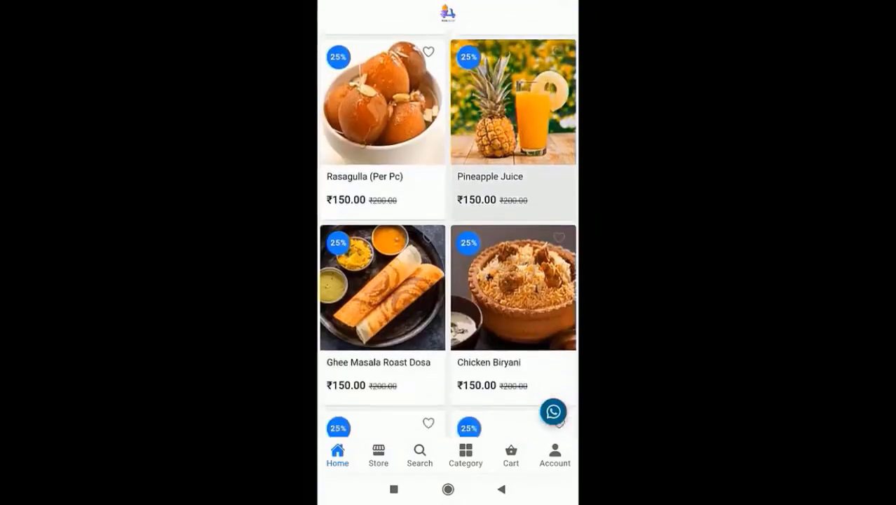
scroll(448, 234, down, 1)
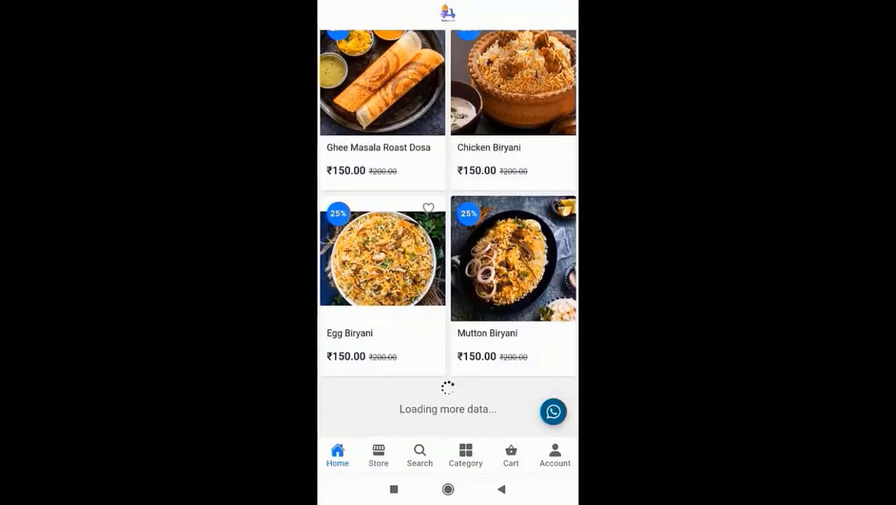
scroll(448, 233, down, 3)
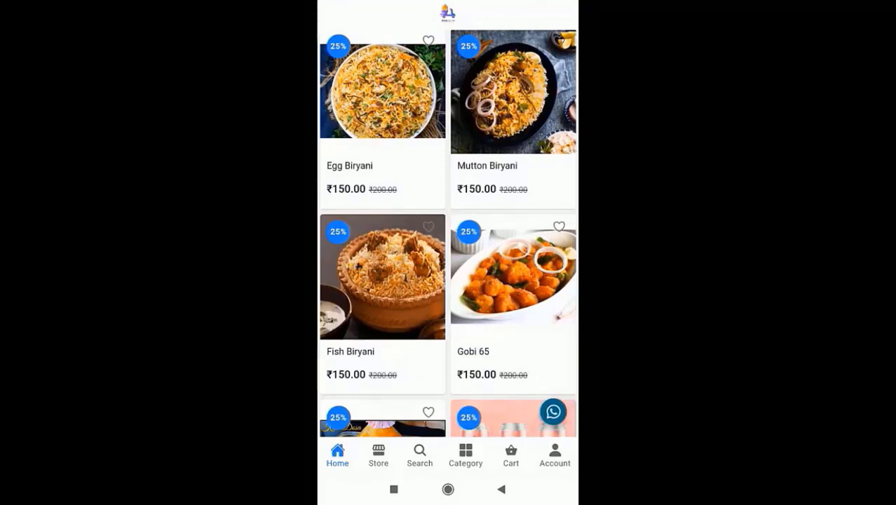
Open the Fish Biryani product and review its price, description and related products
click(382, 361)
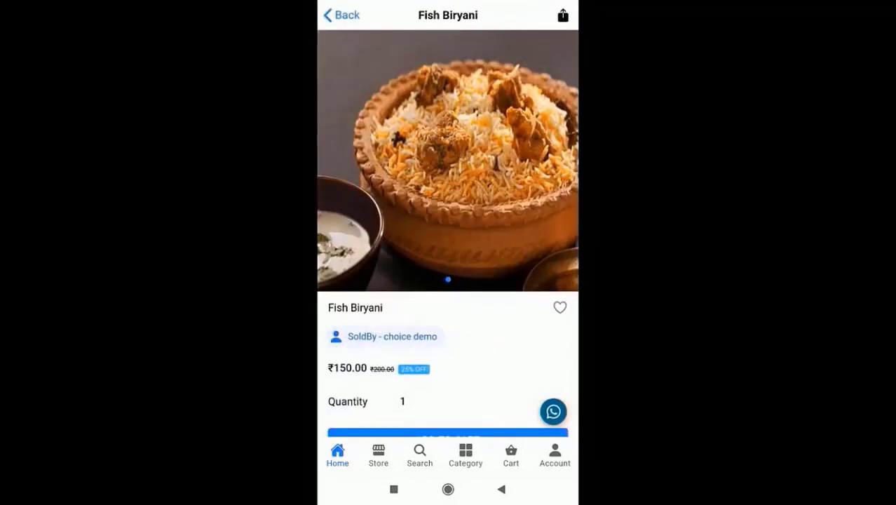
scroll(447, 241, down, 2)
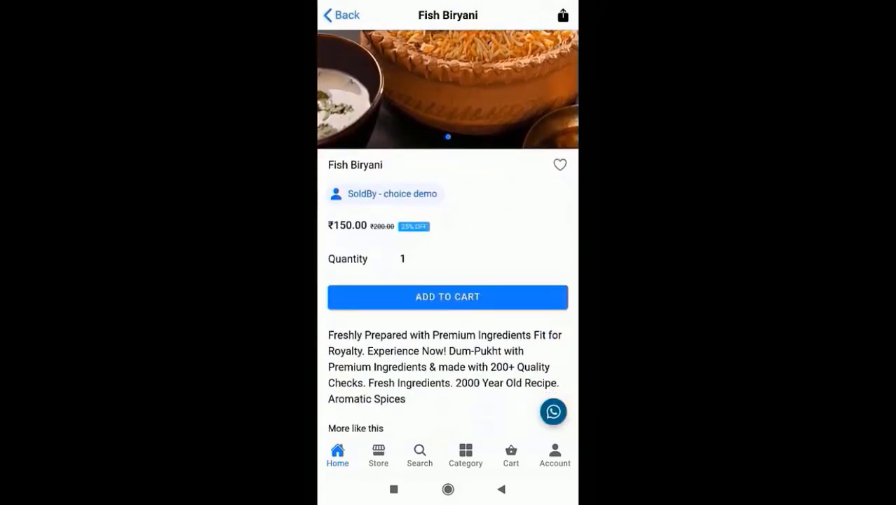
scroll(447, 230, down, 3)
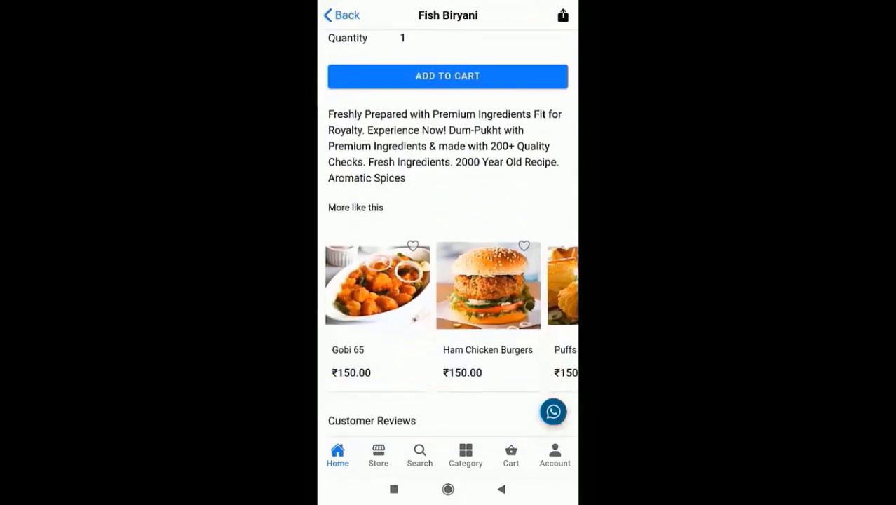